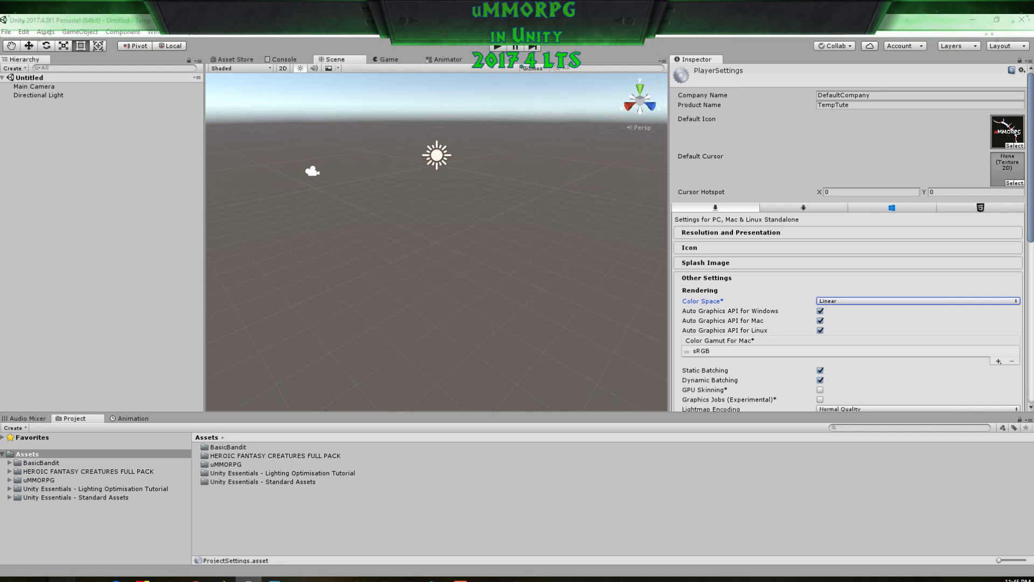
Step: Open the World scene from the uMMORPG Scenes folder
double_click(223, 465)
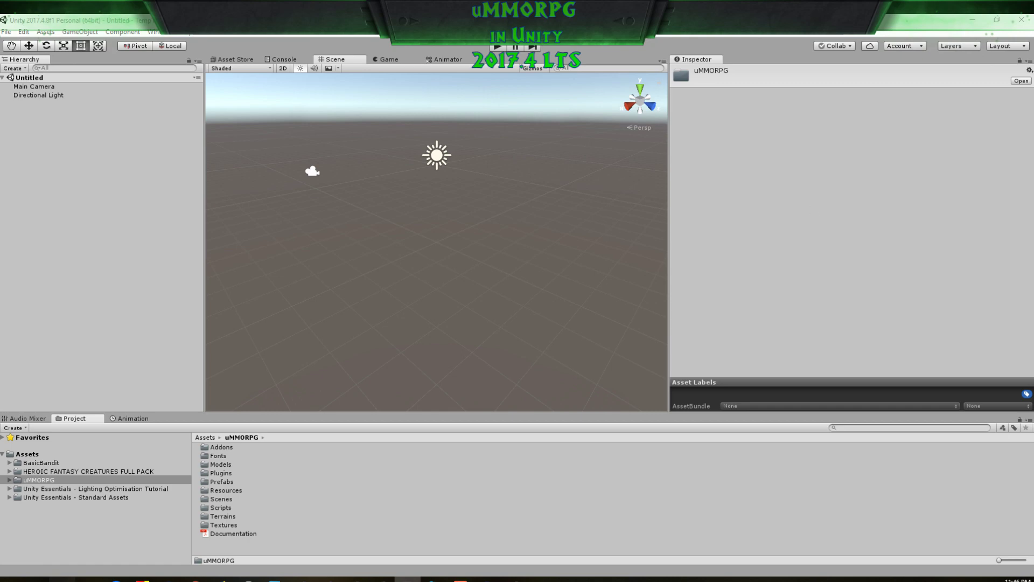
left_click(698, 32)
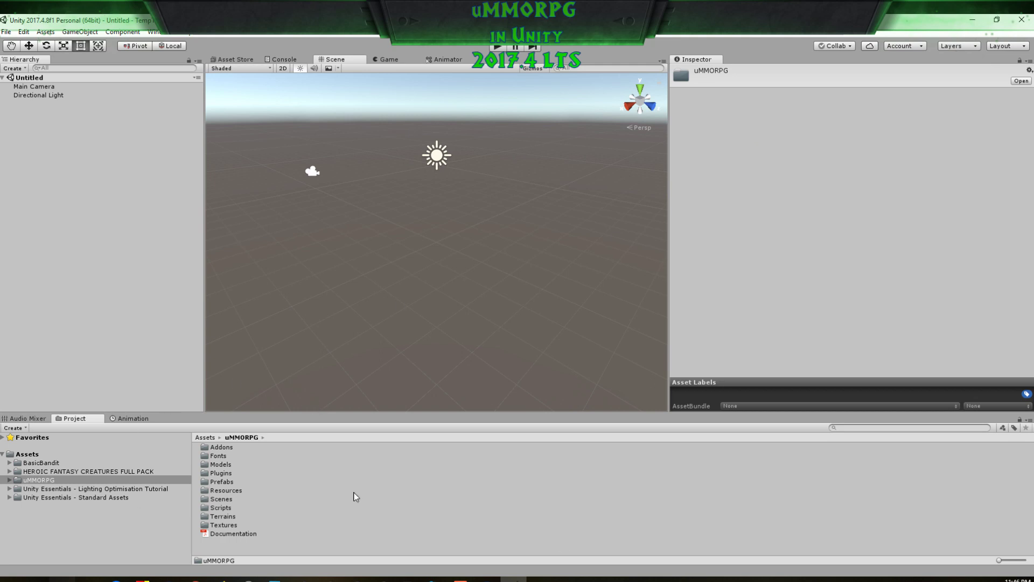
left_click(195, 580)
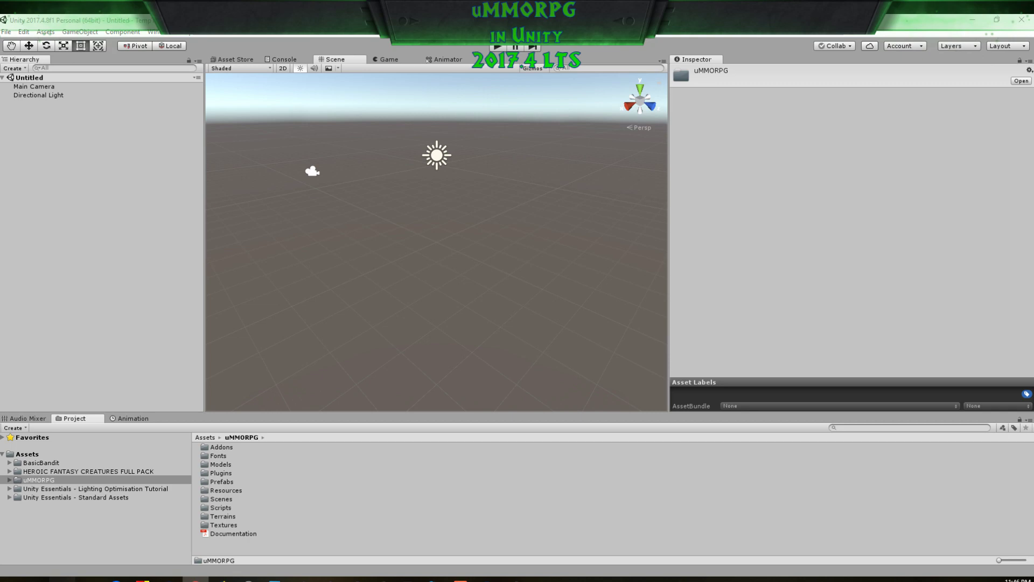
double_click(217, 499)
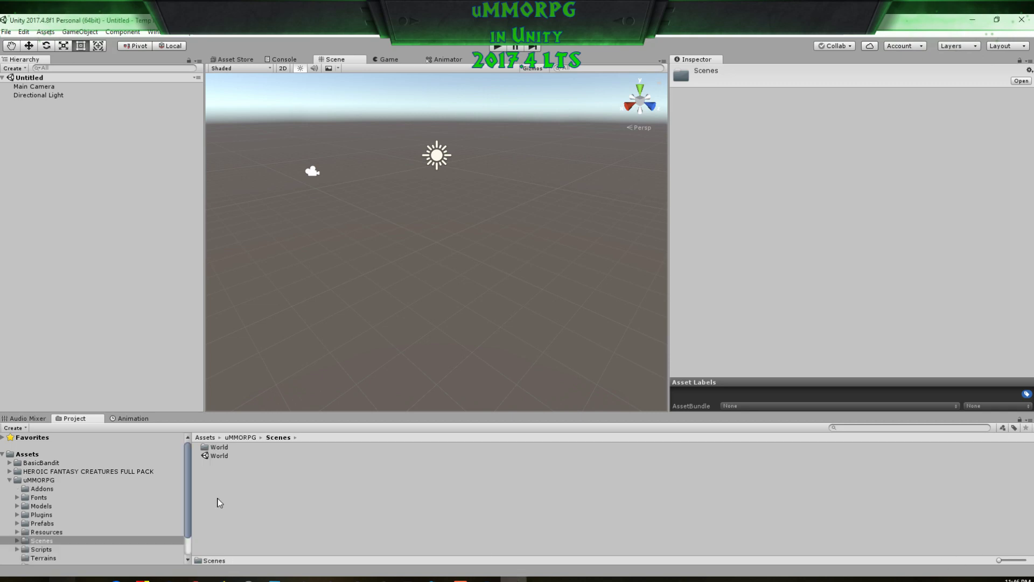
left_click(217, 456)
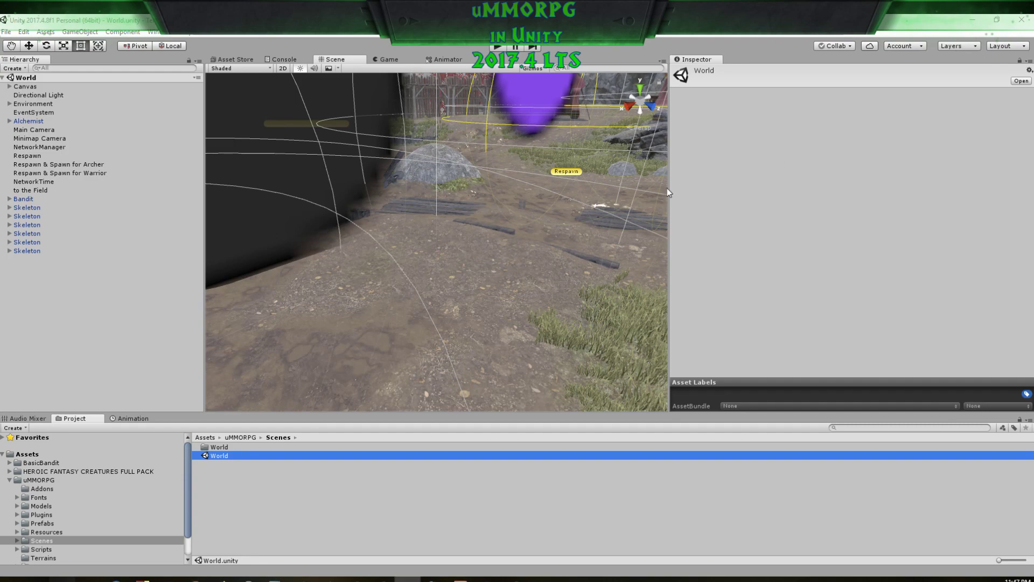
Step: Examine the World scene's terrain, buildings, tents and monsters from several viewpoints
scroll(493, 239, "down", 10)
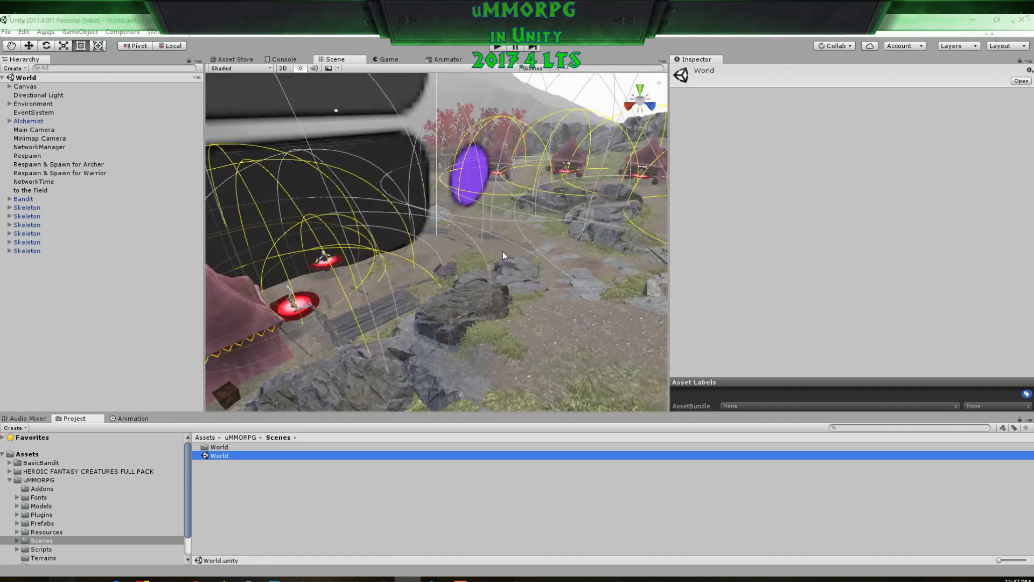
middle_click_drag(616, 332, 484, 264)
scroll(450, 275, "down", 2)
right_click_drag(484, 264, 345, 259)
middle_click_drag(345, 258, 386, 265)
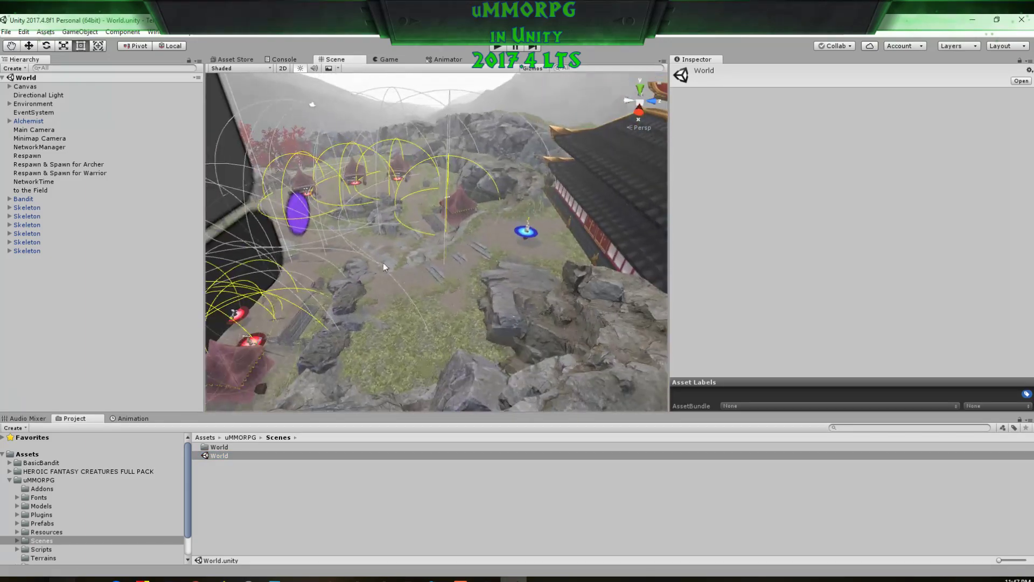
right_click_drag(385, 265, 400, 299)
scroll(403, 224, "up", 5)
right_click_drag(456, 276, 547, 312)
Step: Delete the last five Skeleton objects from the scene, keeping the first one, and deactivate the Canvas object
left_click(36, 217)
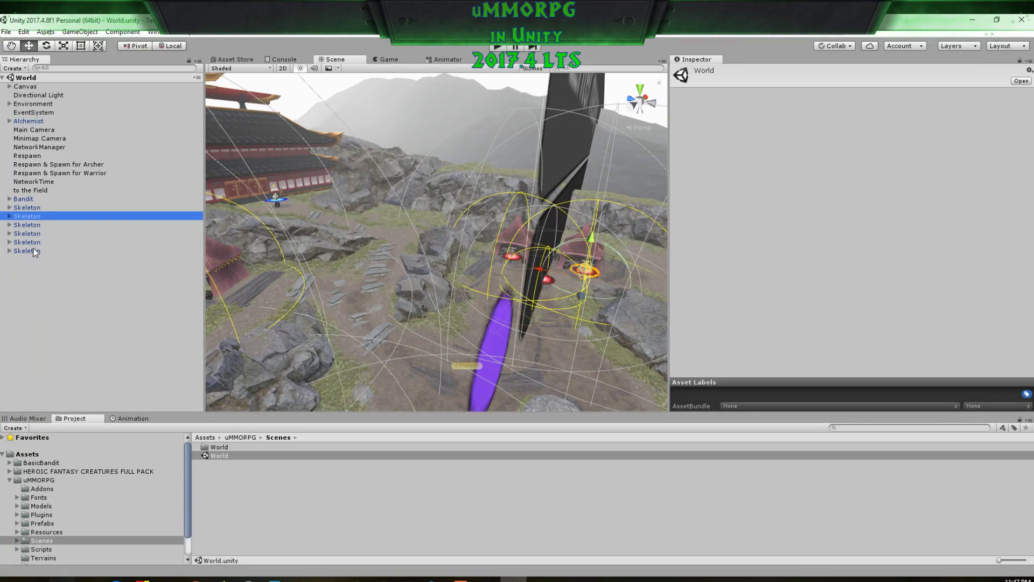
left_click(34, 251, "shift")
key("Delete")
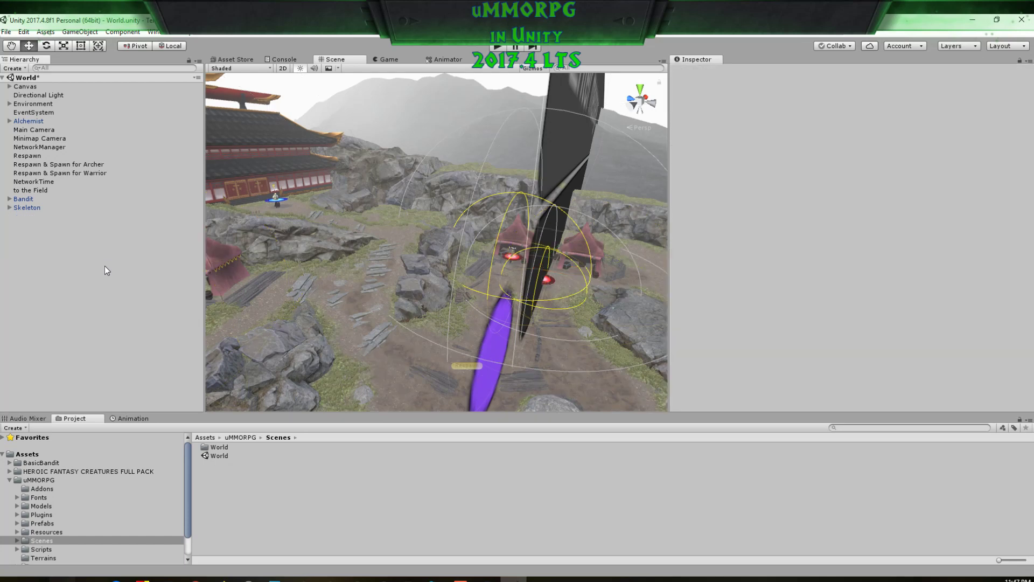
left_click(30, 85)
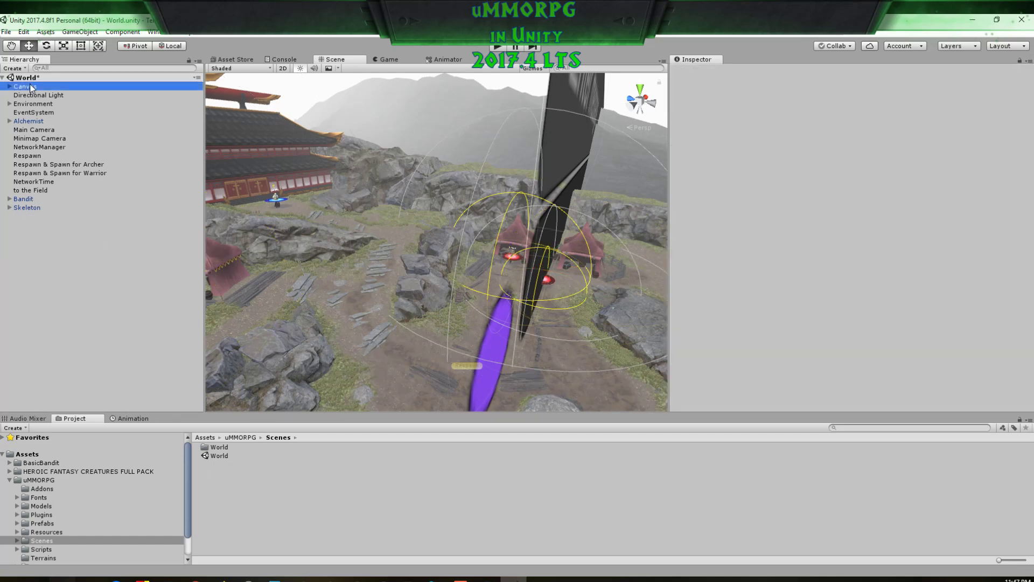
left_click(696, 72)
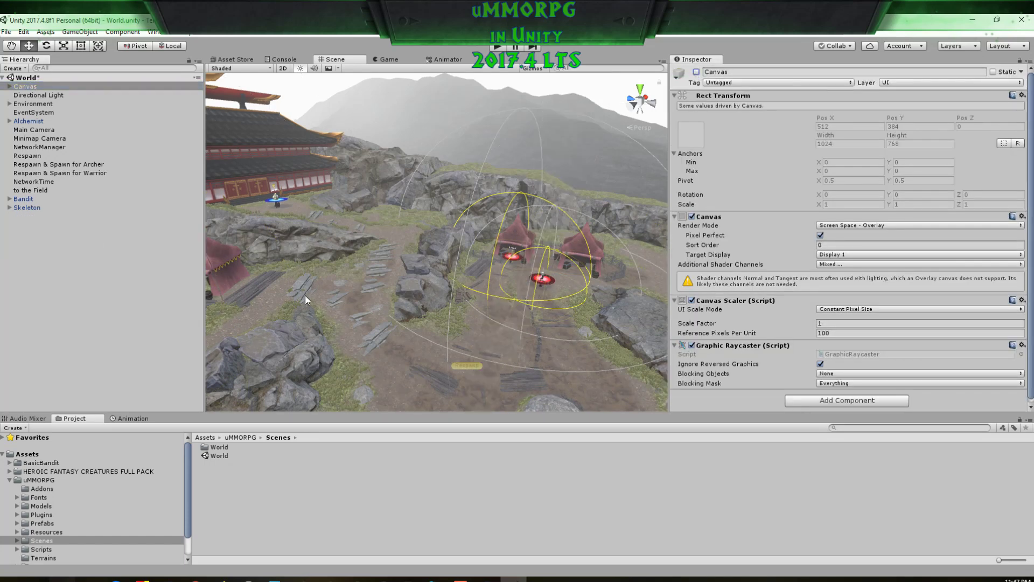
Step: View the remaining Skeleton up close, select it and enlarge the area showing its components
double_click(33, 125)
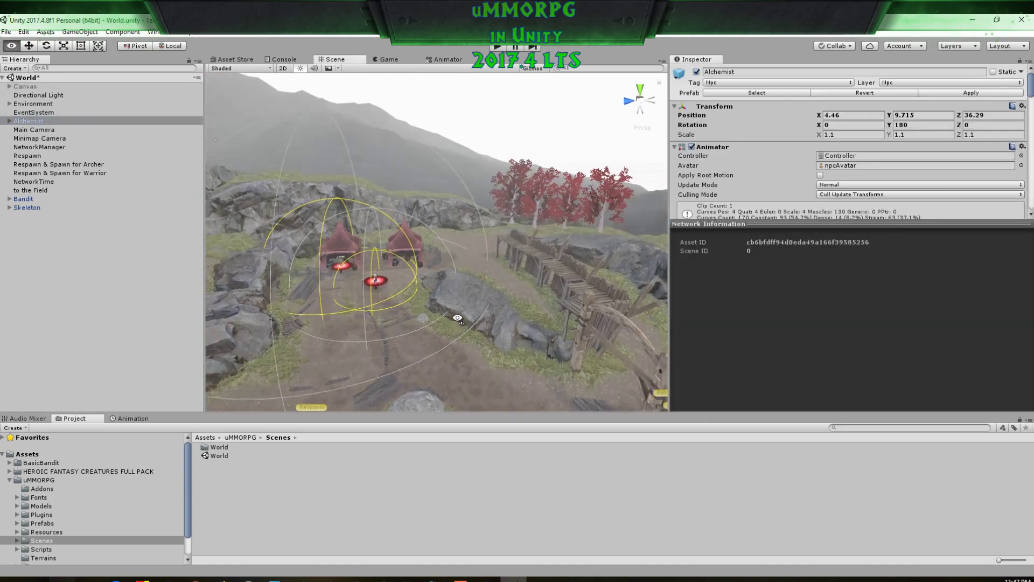
key("w")
right_click_drag(327, 339, 474, 318)
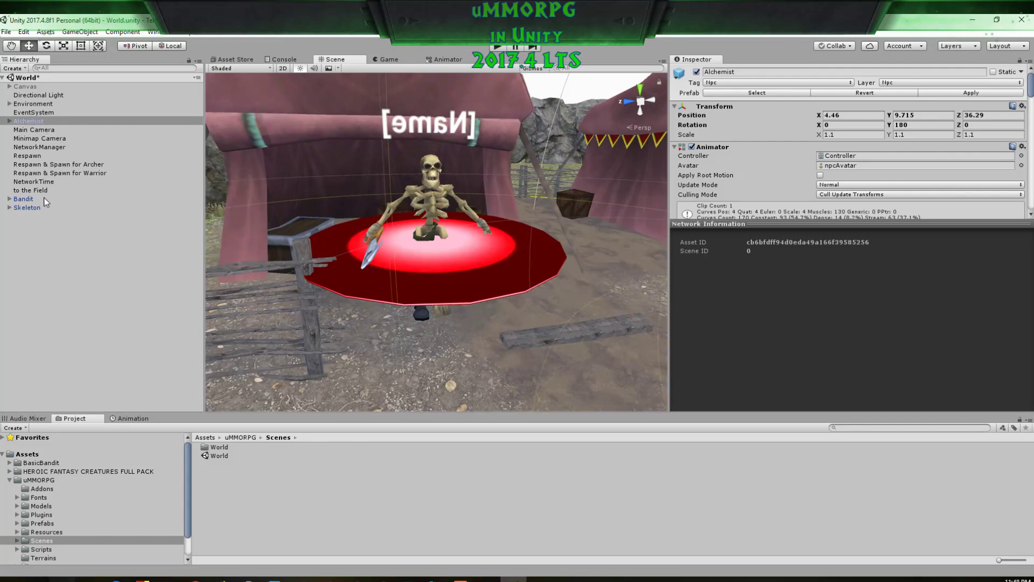
left_click(27, 207)
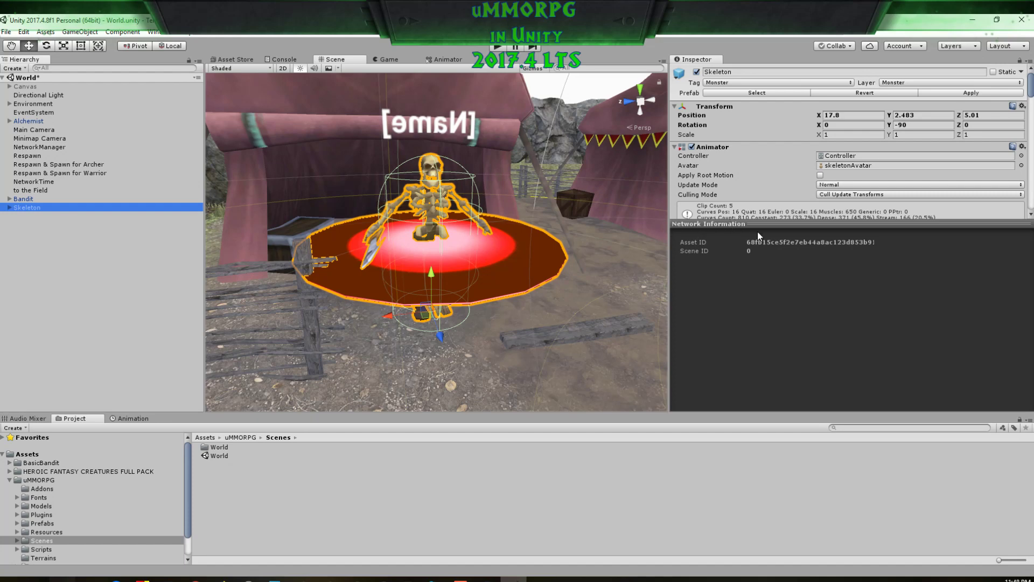
left_click_drag(757, 224, 769, 328)
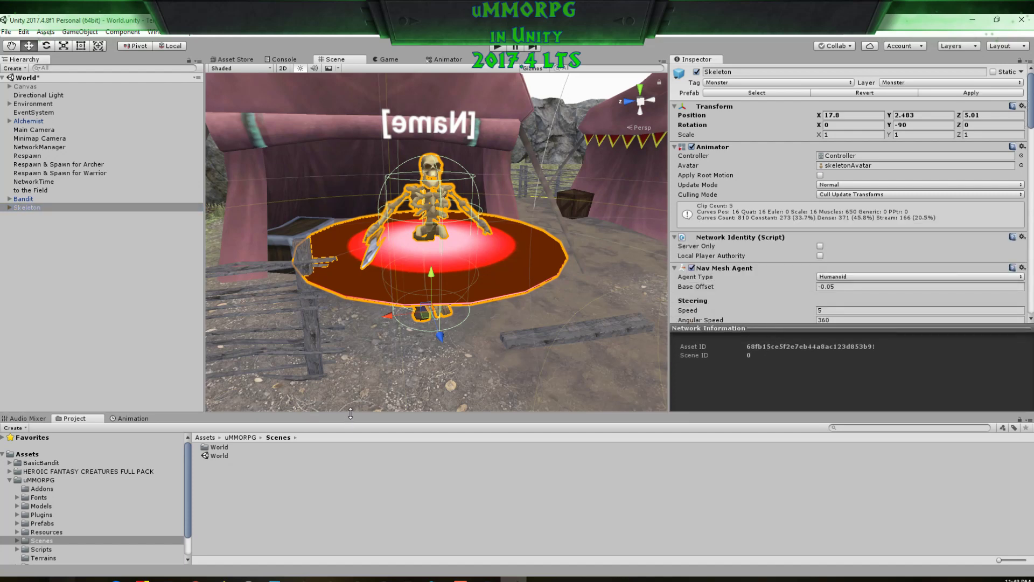
left_click_drag(348, 413, 347, 419)
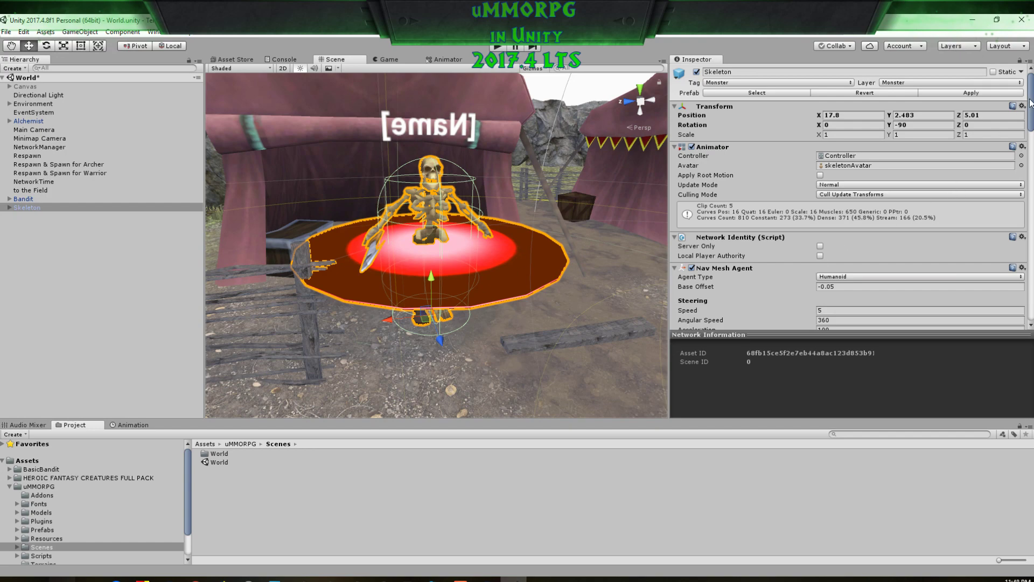
mouse_move(1030, 103)
left_mouse_down()
mouse_move(1031, 317)
mouse_move(1030, 100)
left_mouse_up()
Step: Locate the skeleton's source prefab, rename the scene's Skeleton as SkeletonNew and save it as a new prefab in the Monsters folder
left_click(756, 93)
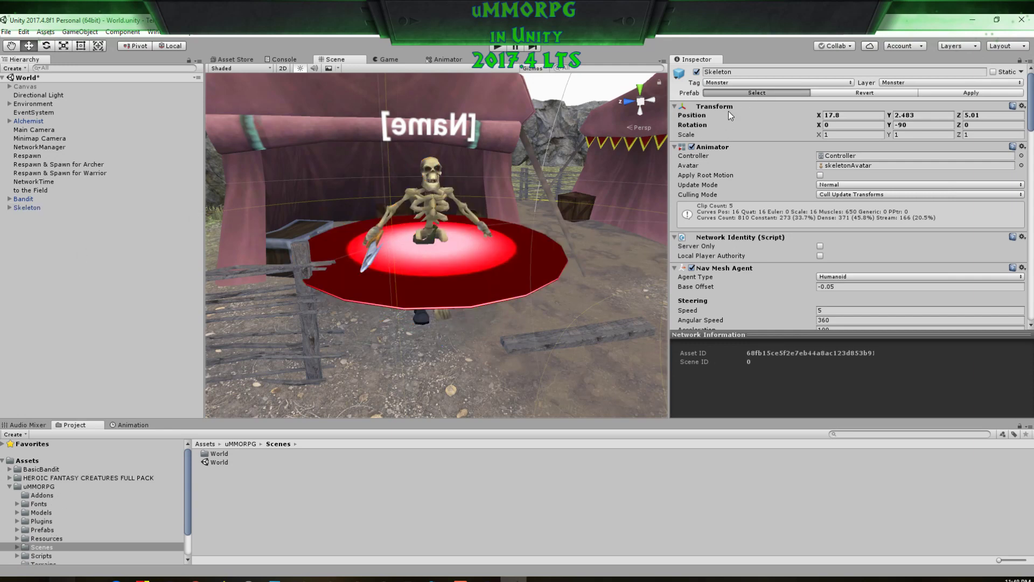
scroll(94, 535, "down", 3)
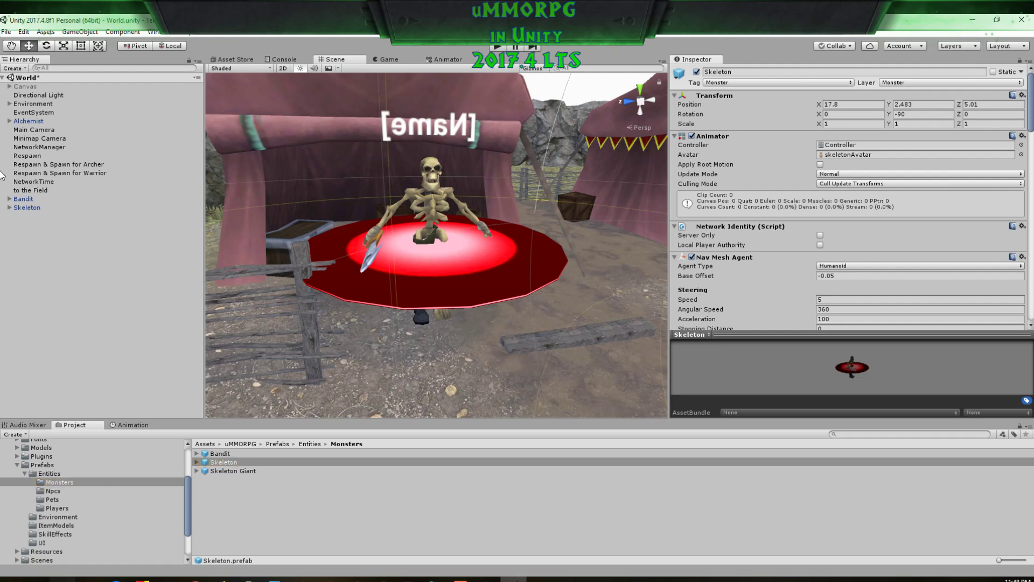
left_click(25, 208)
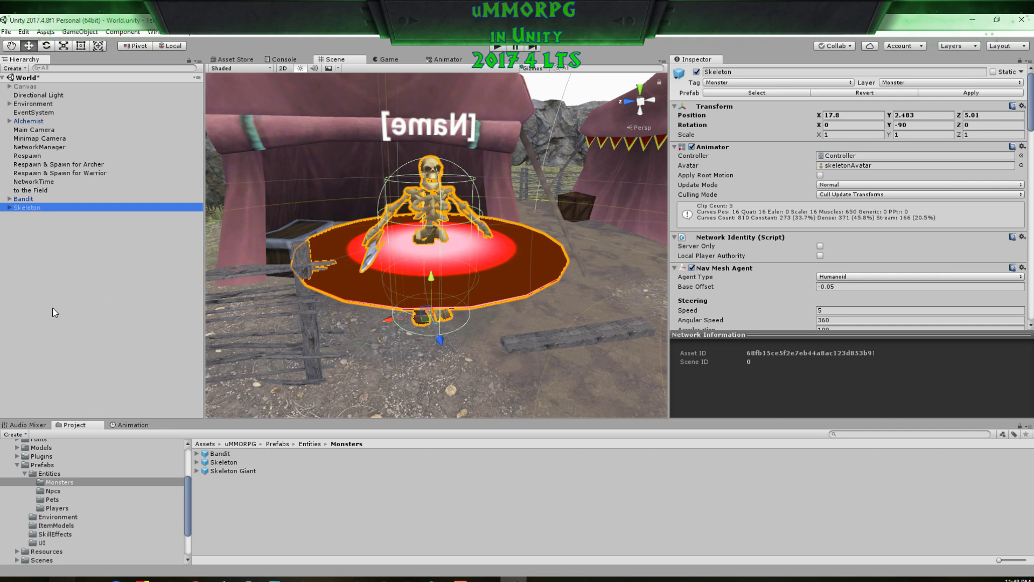
key("F2")
type("S")
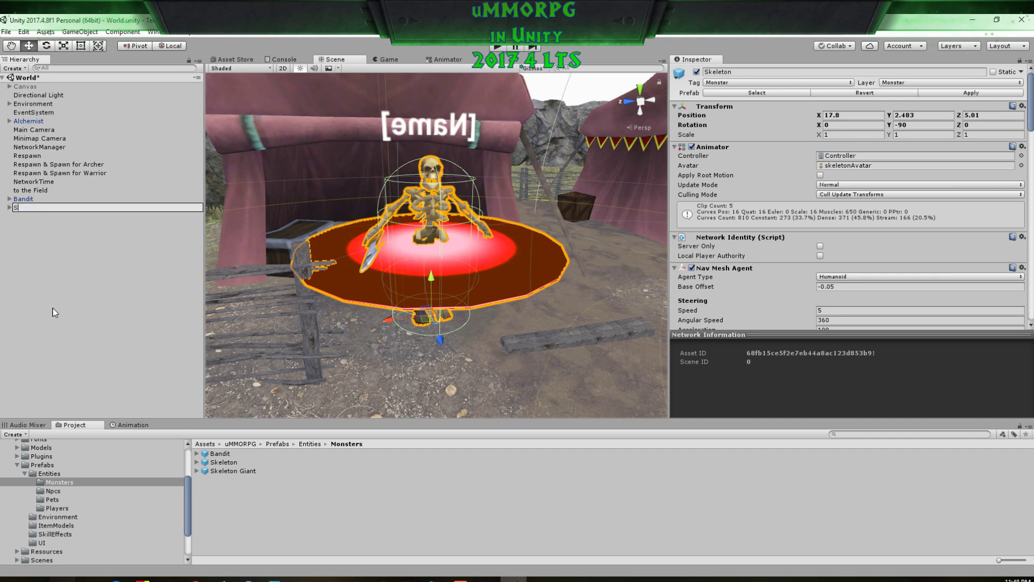
type("keletonNew")
left_click(54, 313)
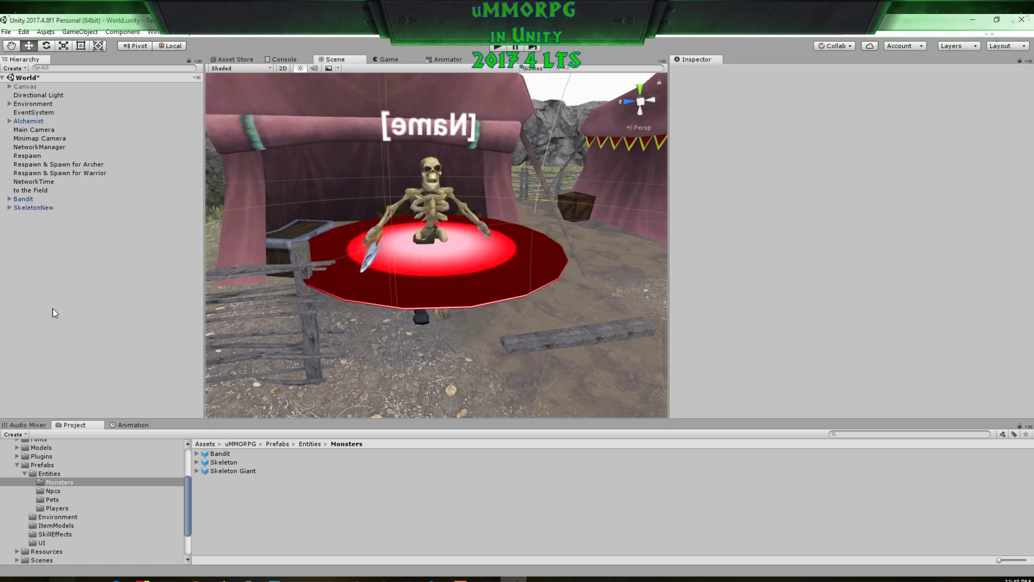
left_click_drag(21, 208, 215, 512)
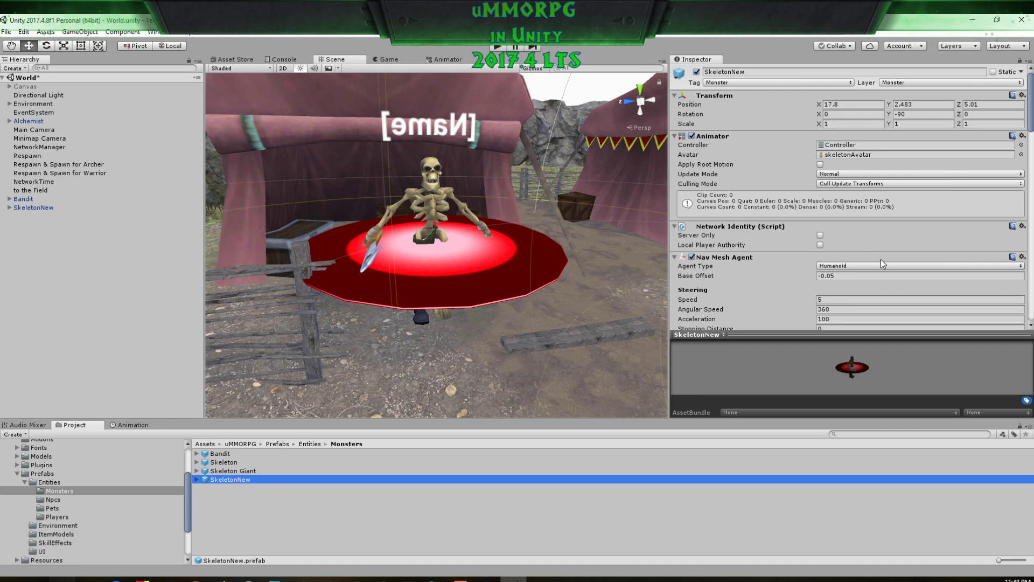
Step: Duplicate the skeleton's animator Controller, assign the duplicate Controller 1 to SkeletonNew's Animator and apply the change to the prefab
left_click(845, 144)
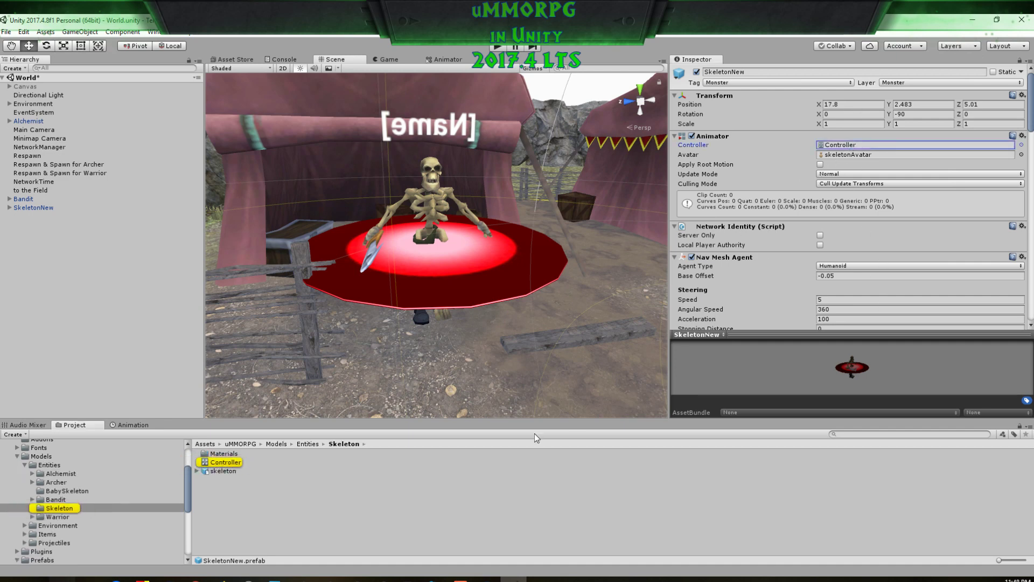
left_click(214, 463)
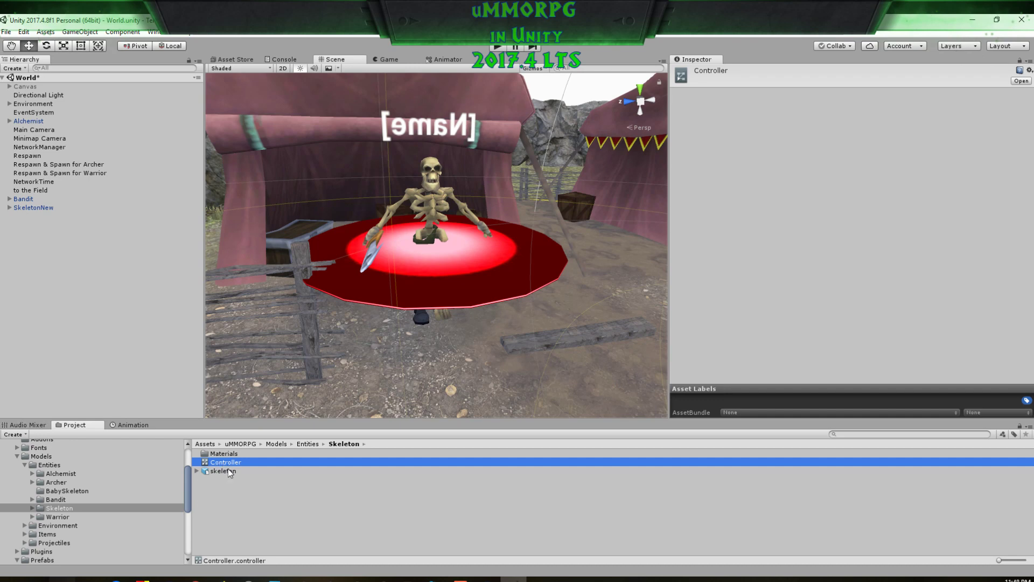
key("ctrl+d")
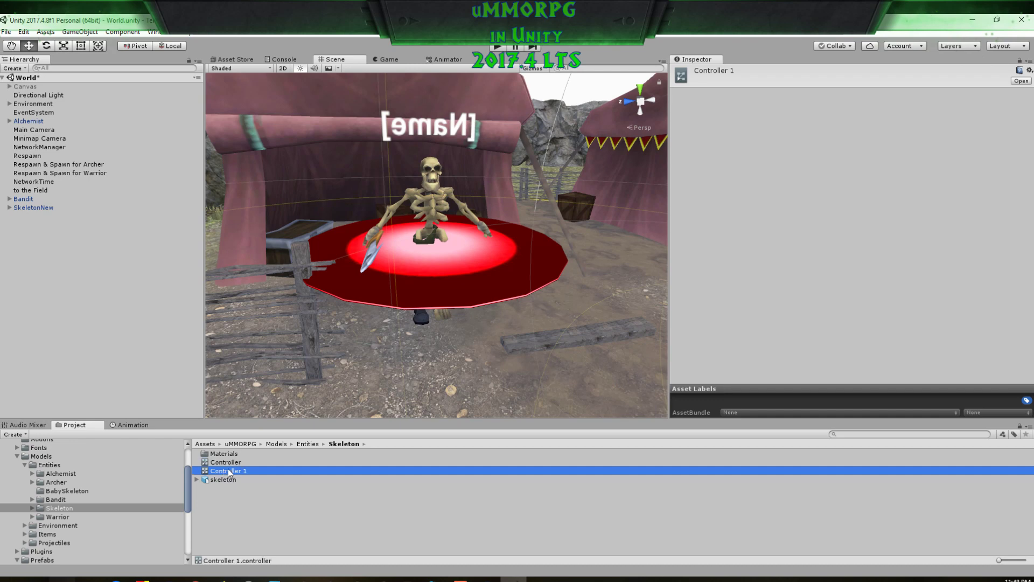
left_click(33, 208)
left_click_drag(231, 473, 867, 157)
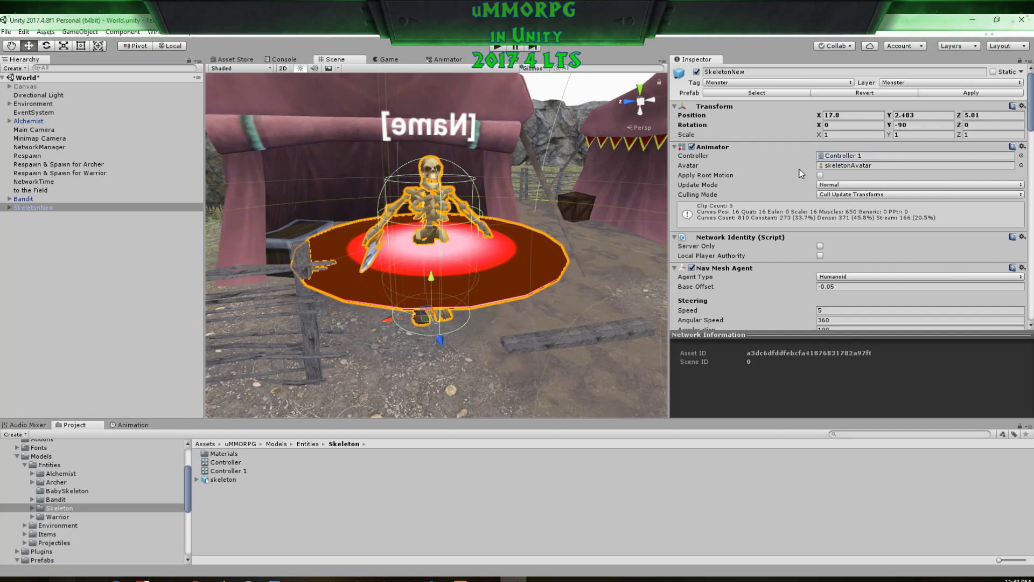
left_click(972, 93)
left_click(17, 456)
Step: Deactivate the MinimapMarker child of SkeletonNew
left_click(10, 208)
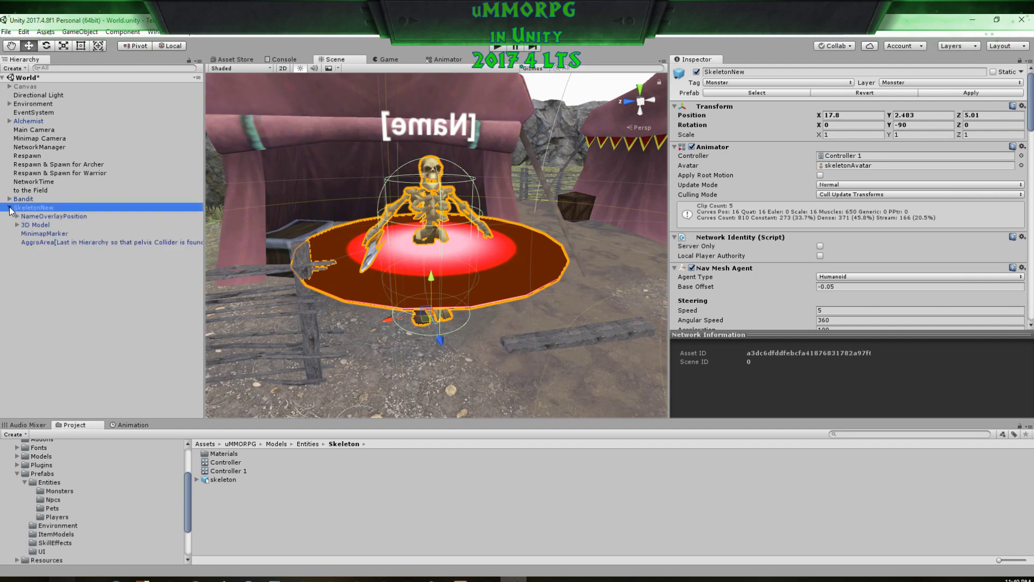
left_click(44, 234)
left_click(697, 72)
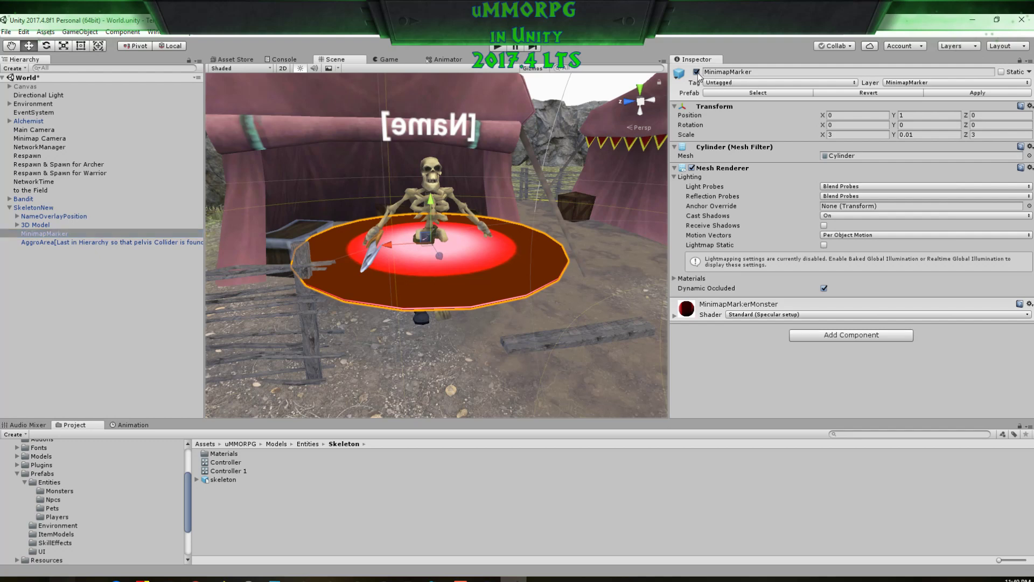
Step: Examine which body parts the limbs, torso and skeleton children of SkeletonNew's 3D Model represent, including the sword
left_click(17, 225)
left_click(32, 224)
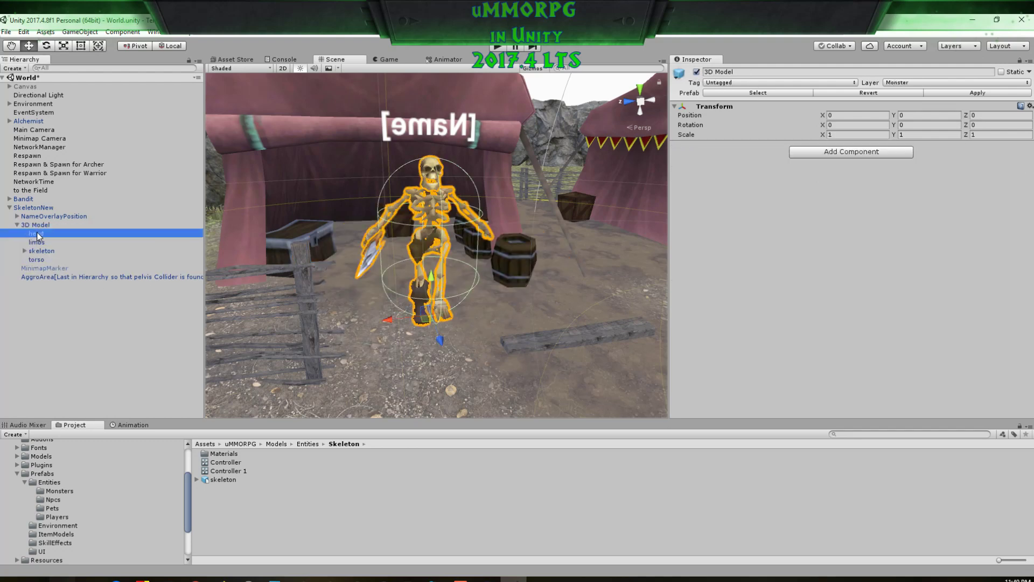
left_click(37, 241)
left_click(38, 259)
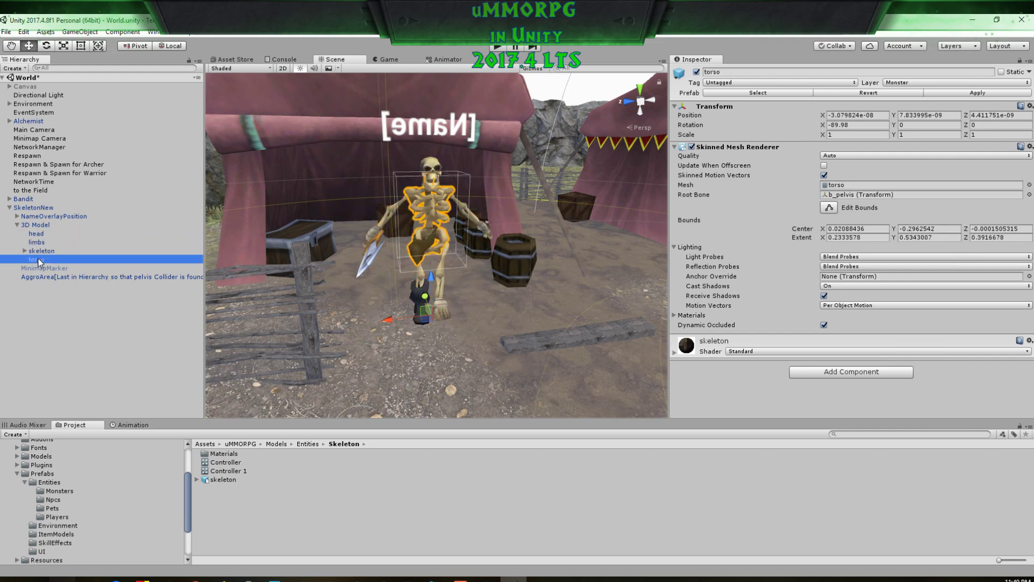
left_click(37, 241)
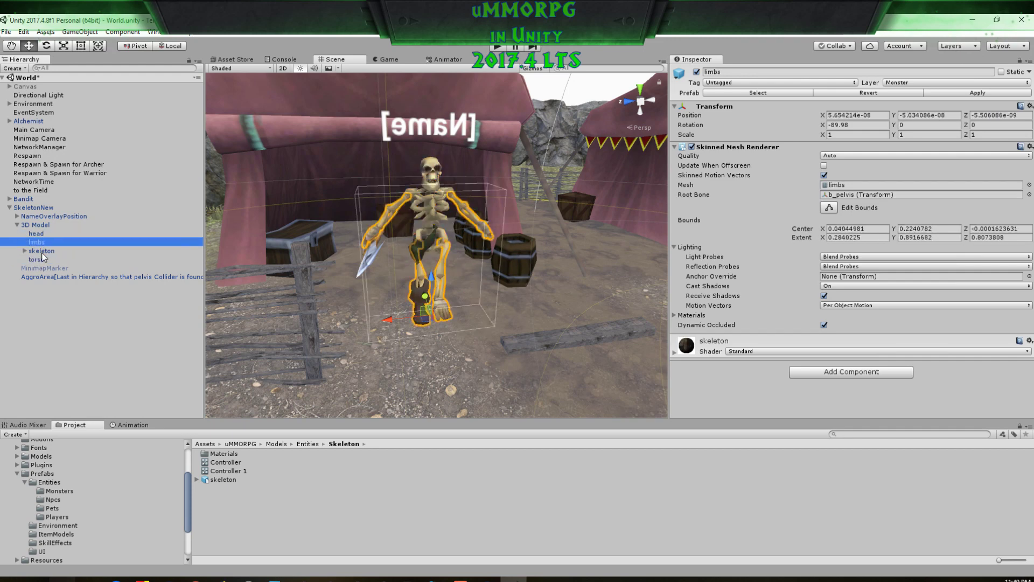
left_click(40, 250)
left_click(25, 251)
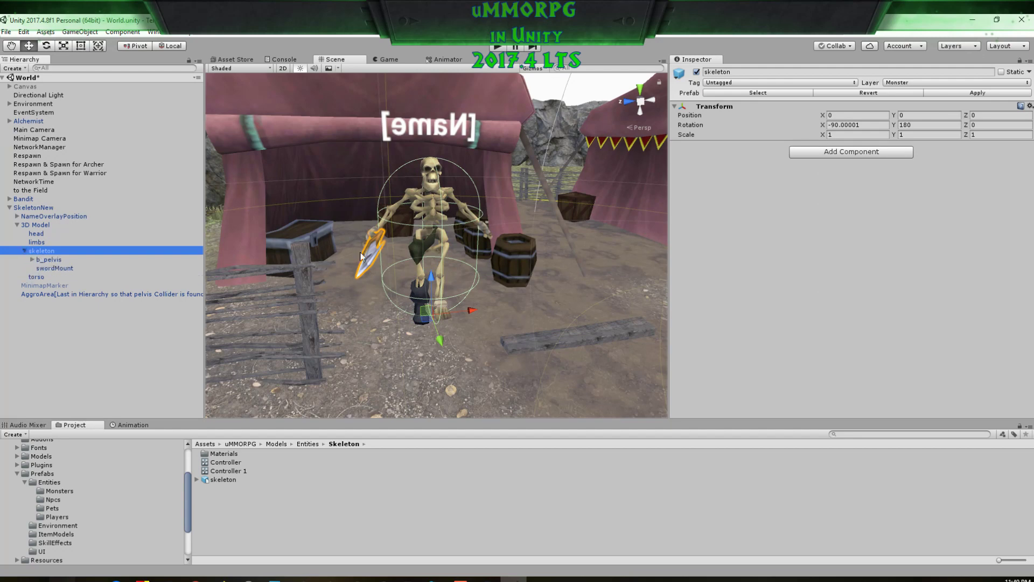
middle_click_drag(363, 266, 433, 286)
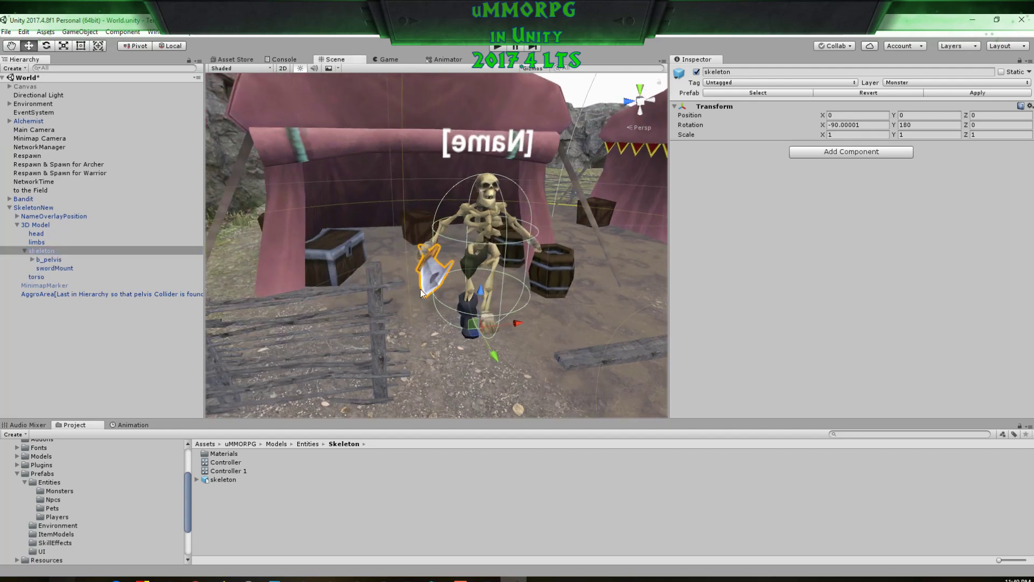
middle_click_drag(428, 240, 332, 228)
Step: Delete the head, limbs, skeleton and torso children of SkeletonNew's 3D Model, accepting that the prefab instance breaks
left_click(36, 235)
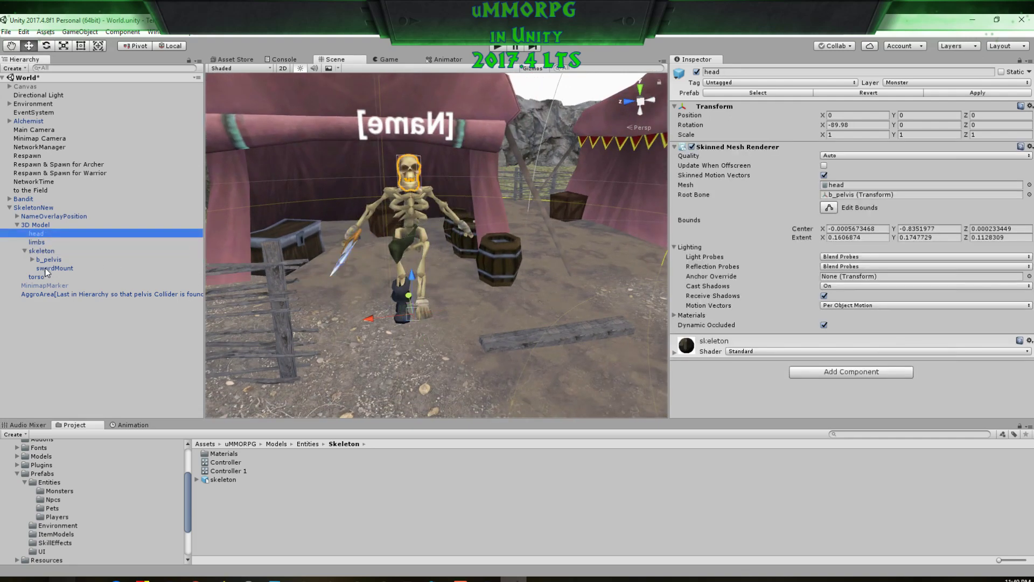
left_click(25, 250)
left_click(166, 261, "shift")
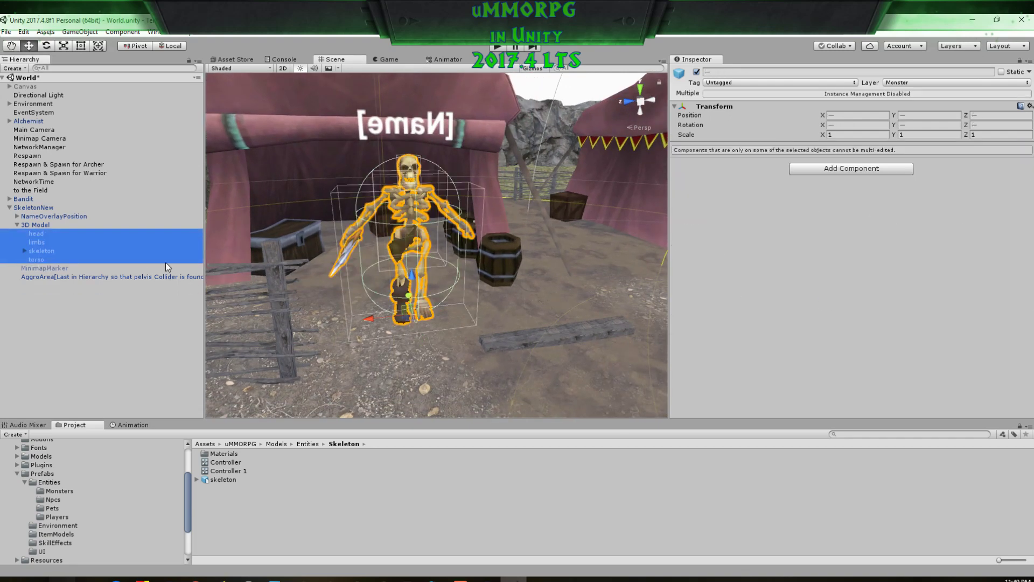
key("Delete")
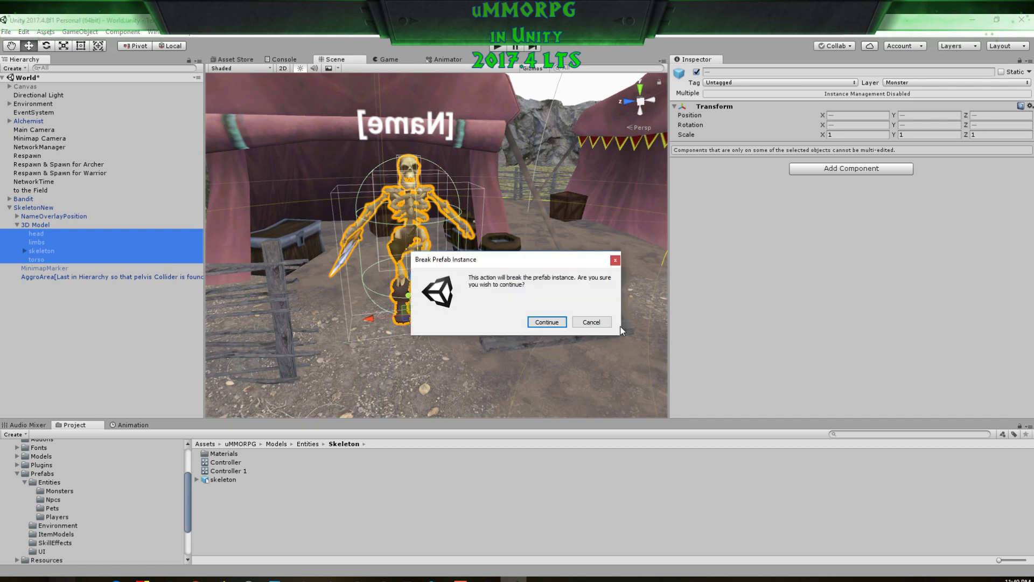
left_click(546, 322)
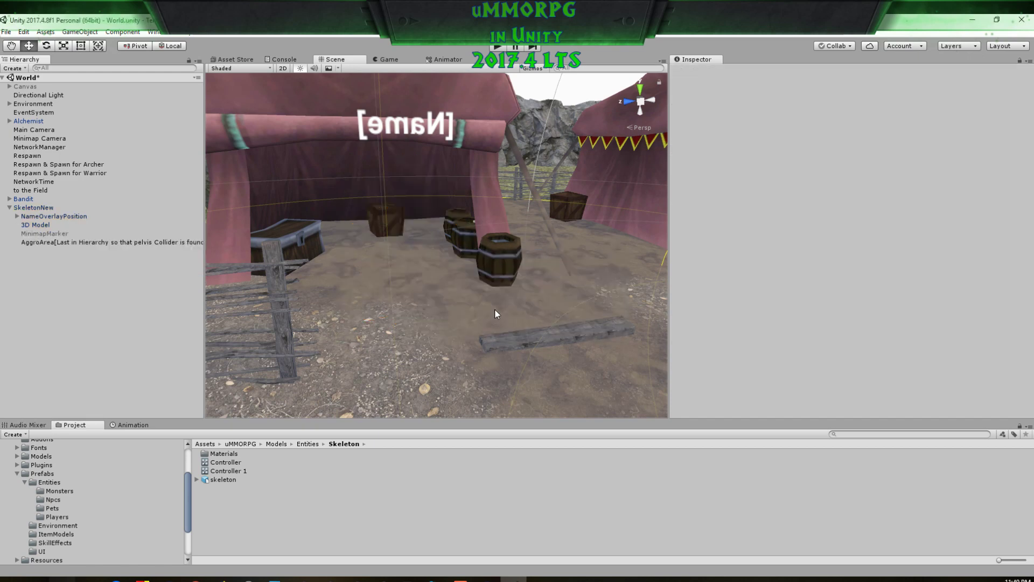
Step: Open the PREFABS folder of SKELETON KNIGHT in the LIVING DEAD PACK of HEROIC FANTASY CREATURES FULL PACK
left_click(36, 225)
scroll(115, 440, "up", 5)
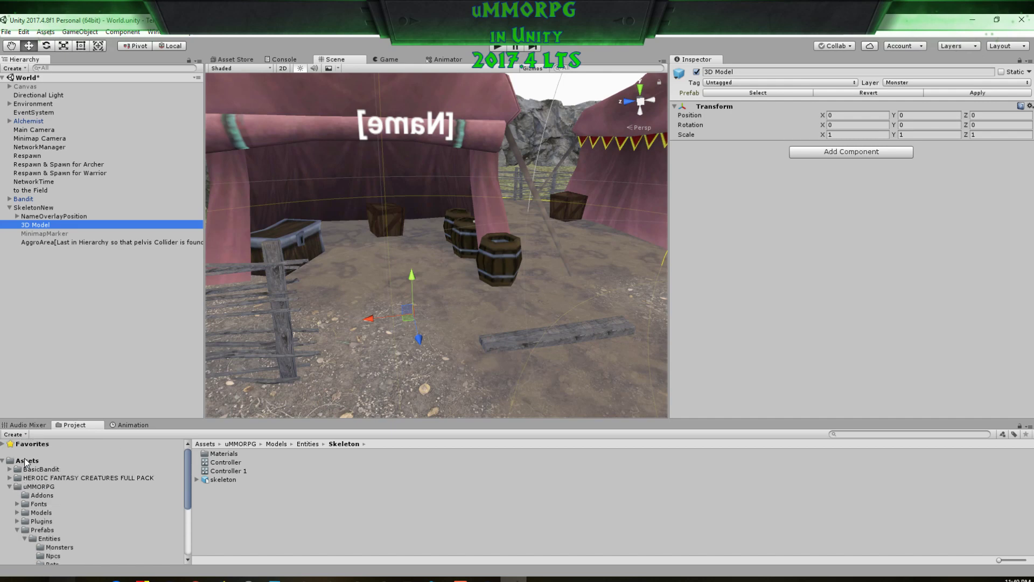
left_click(9, 479)
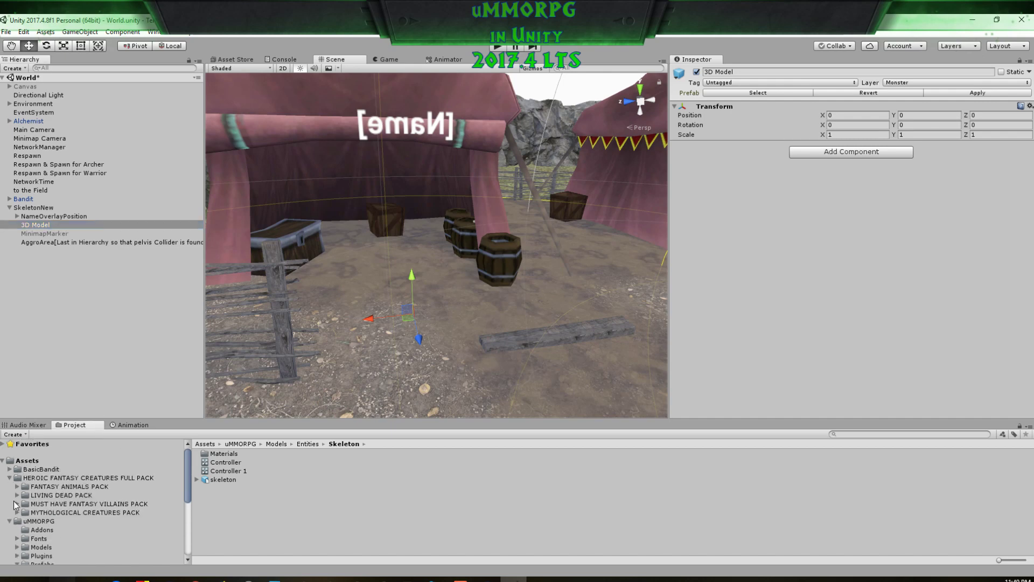
left_click(17, 495)
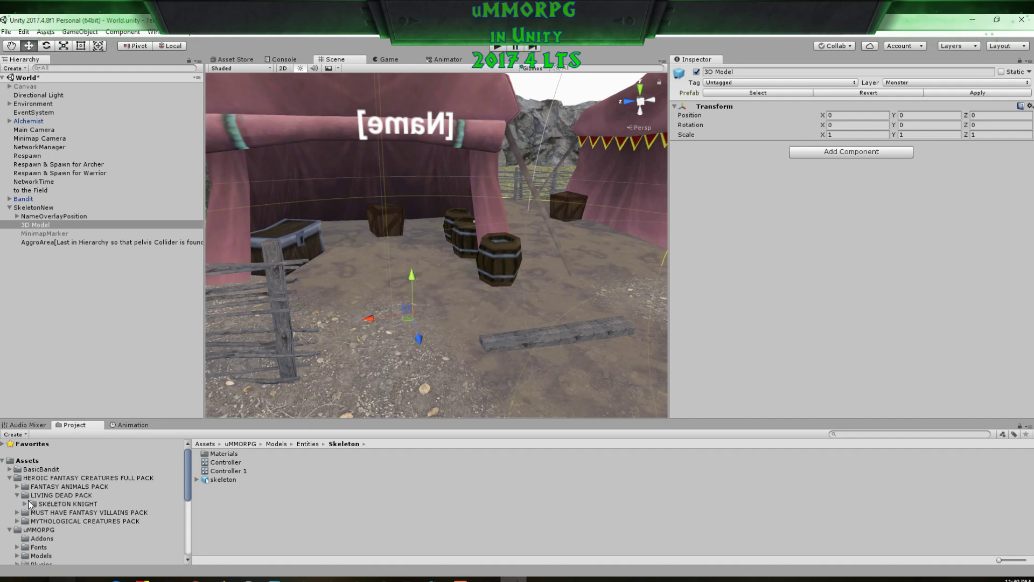
double_click(24, 503)
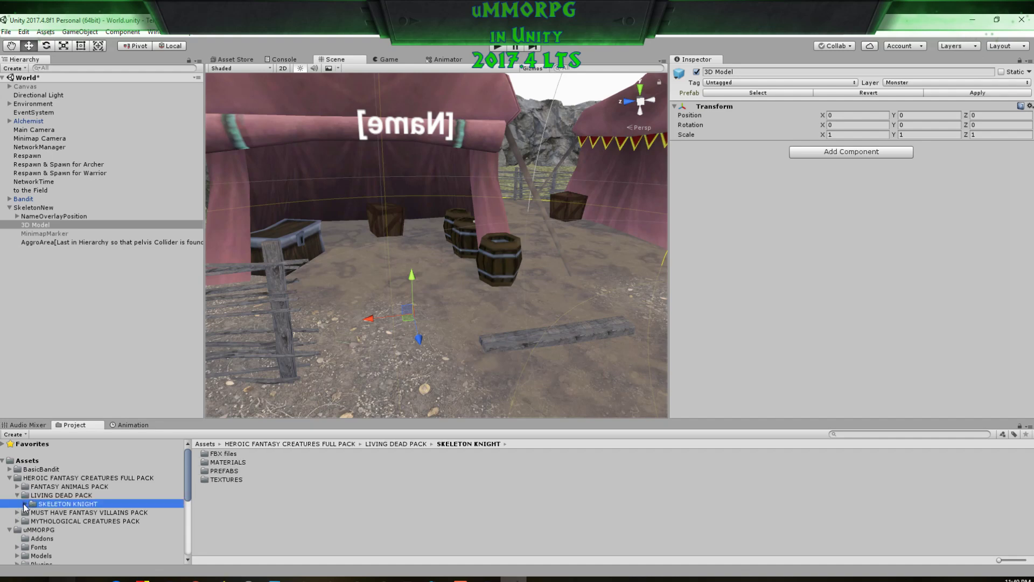
double_click(224, 471)
scroll(252, 522, "down", 2)
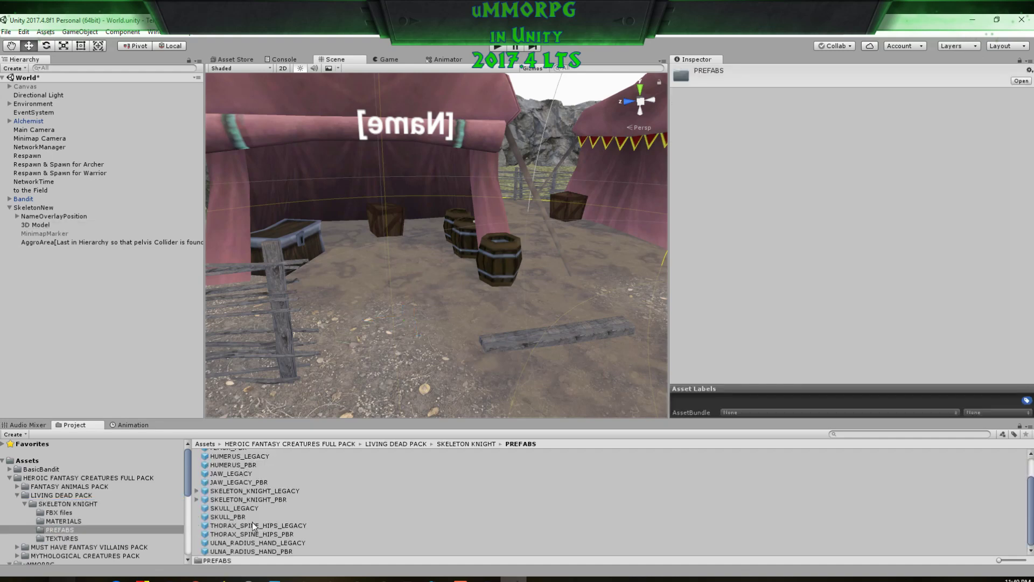
Step: Remove the Animation component from the SKELETON_KNIGHT_PBR prefab
left_click(270, 499)
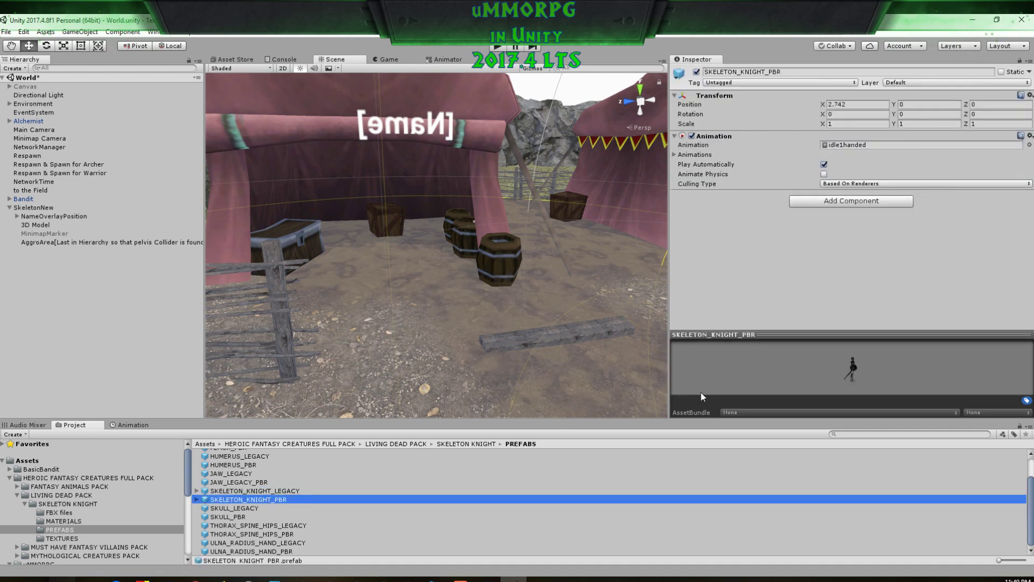
left_click_drag(792, 335, 748, 192)
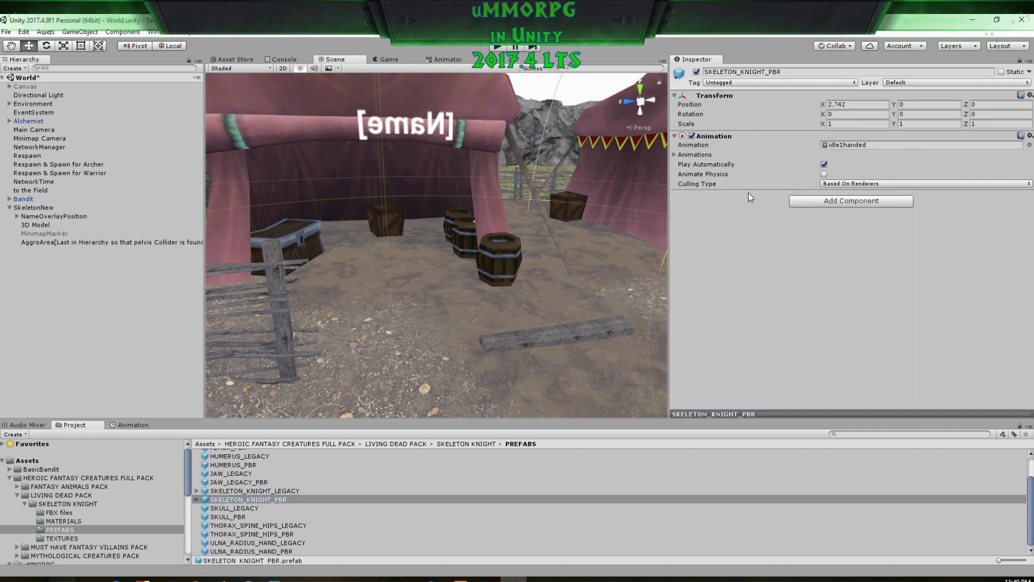
right_click(717, 138)
left_click(742, 162)
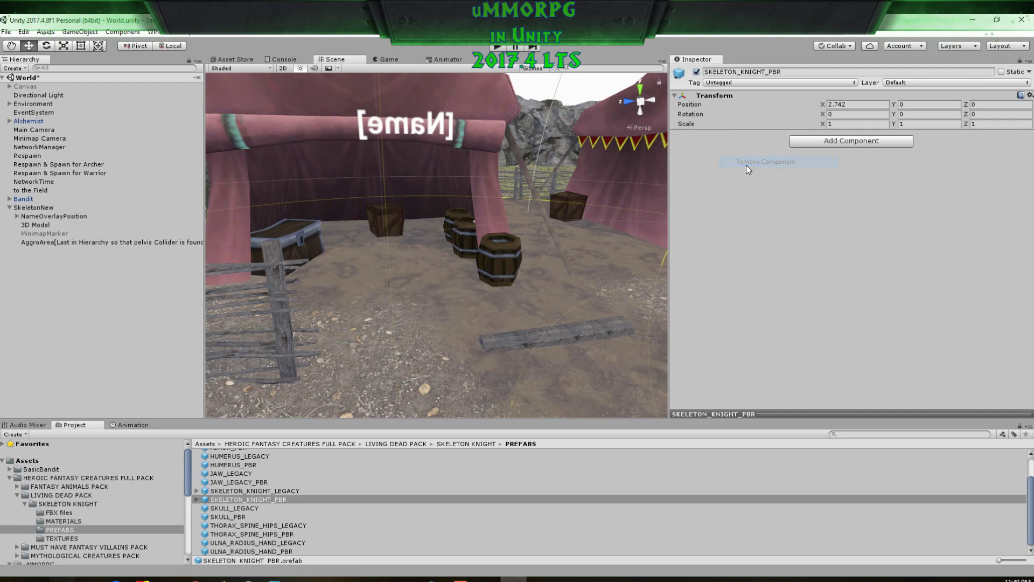
Step: Add SKELETON_KNIGHT_PBR as a child of SkeletonNew's 3D Model and set its X position to 0
left_click_drag(245, 501, 30, 224)
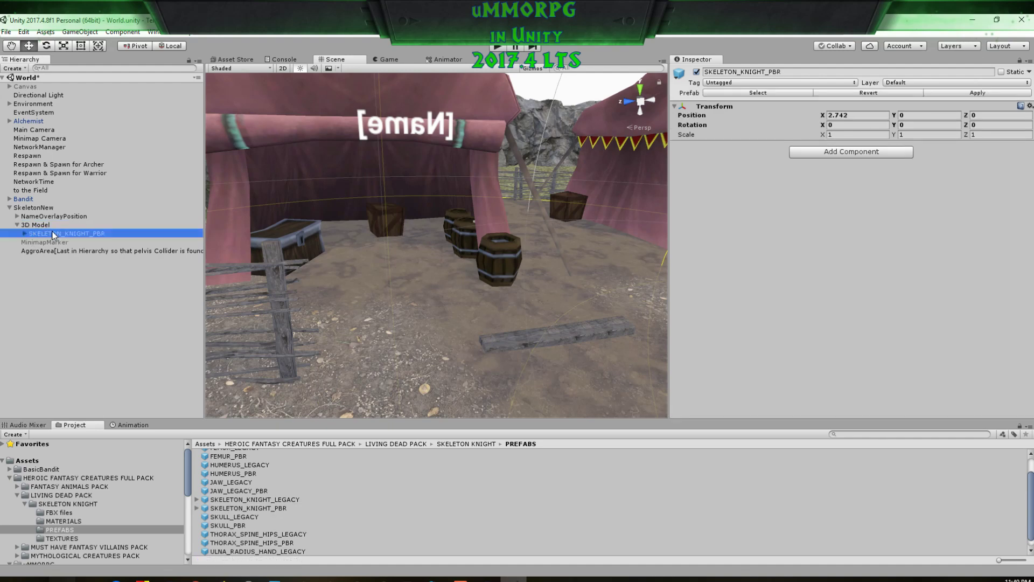
left_click(858, 115)
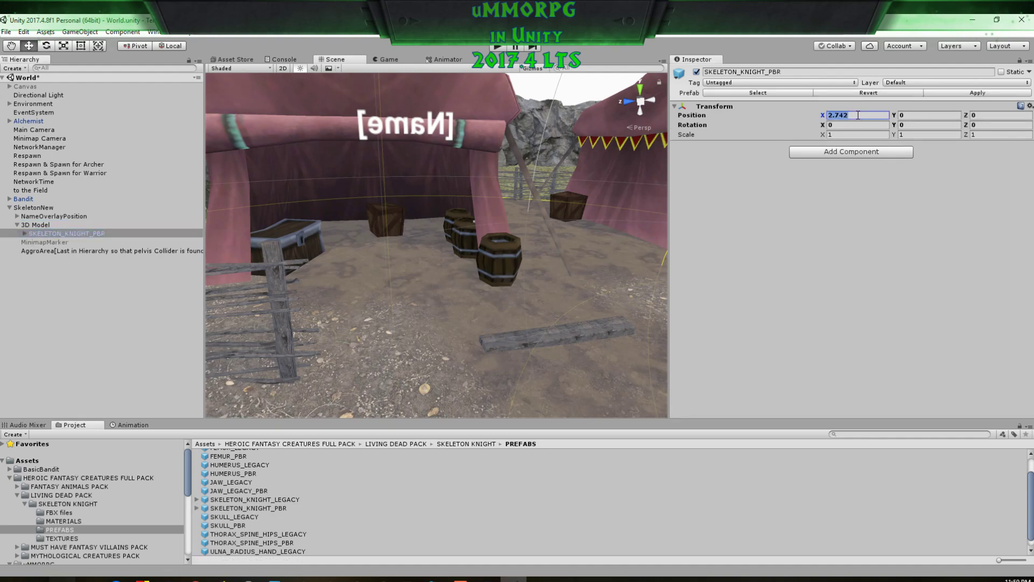
type("0")
scroll(424, 323, "up", 9)
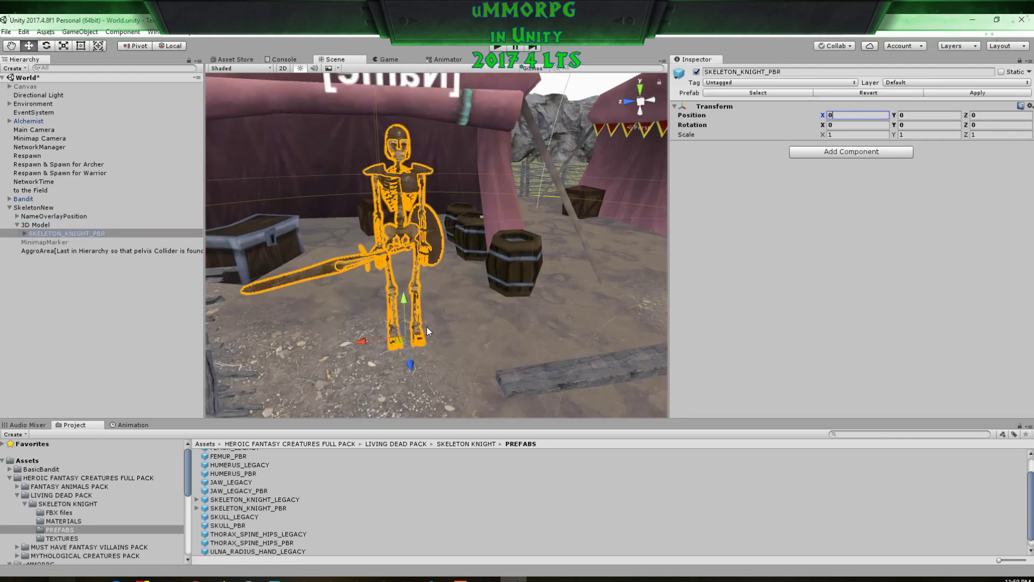
scroll(425, 325, "down", 6)
mouse_move(483, 328)
middle_mouse_down()
mouse_move(512, 335)
mouse_move(501, 331)
middle_mouse_up()
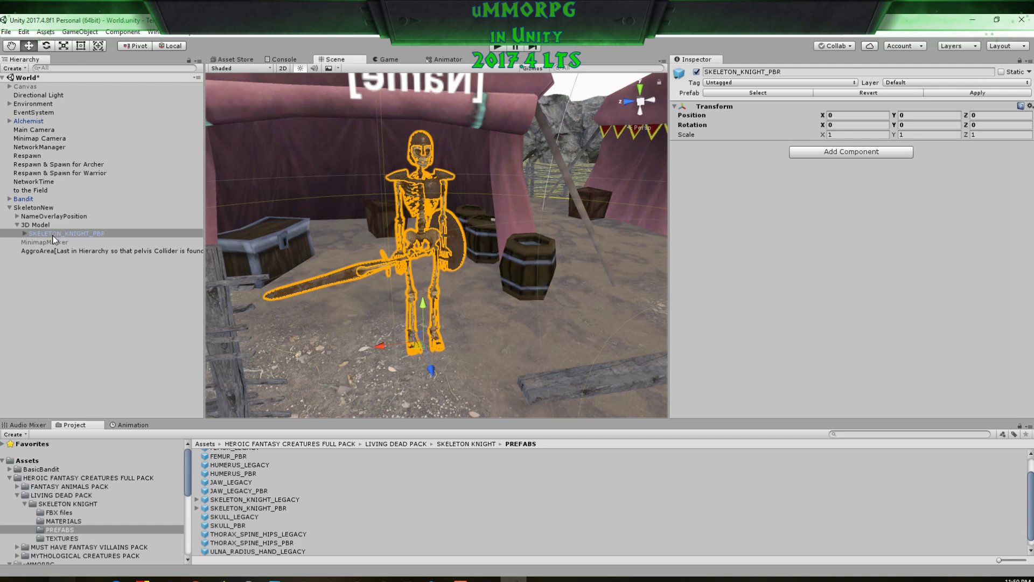
Step: Set the layer of SKELETON_KNIGHT_PBR and all its children to Monster
left_click(898, 82)
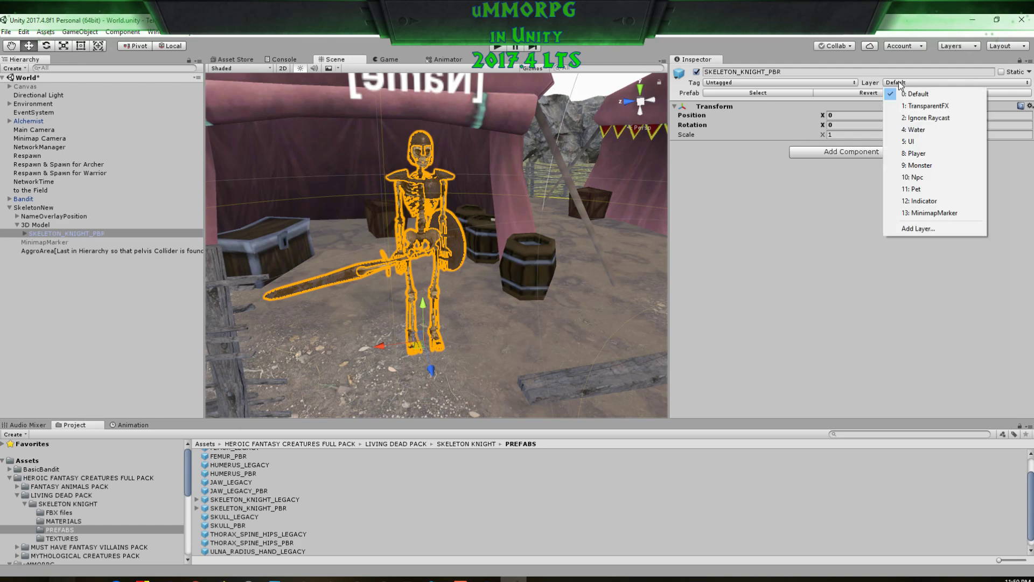
left_click(924, 166)
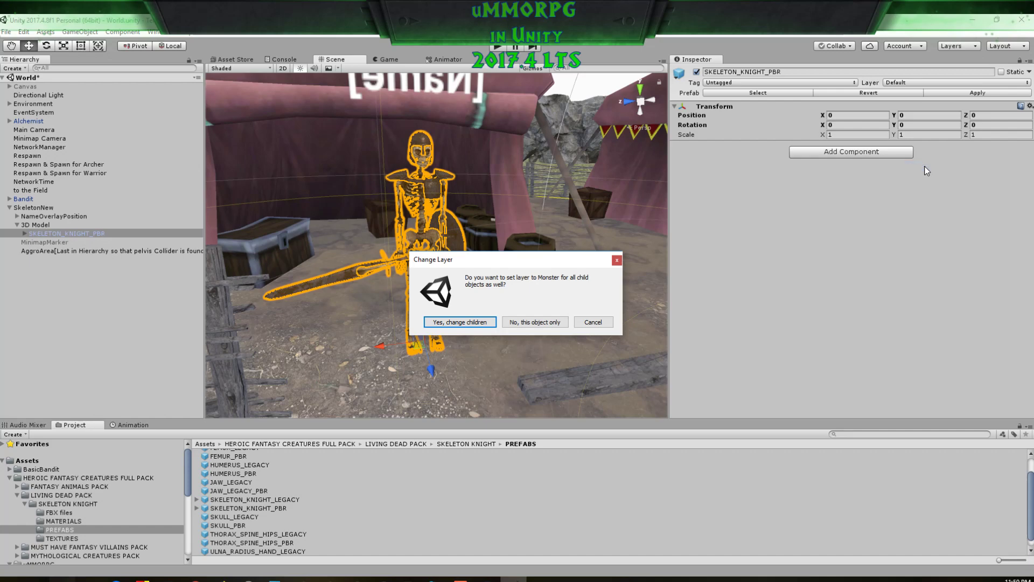
left_click(463, 322)
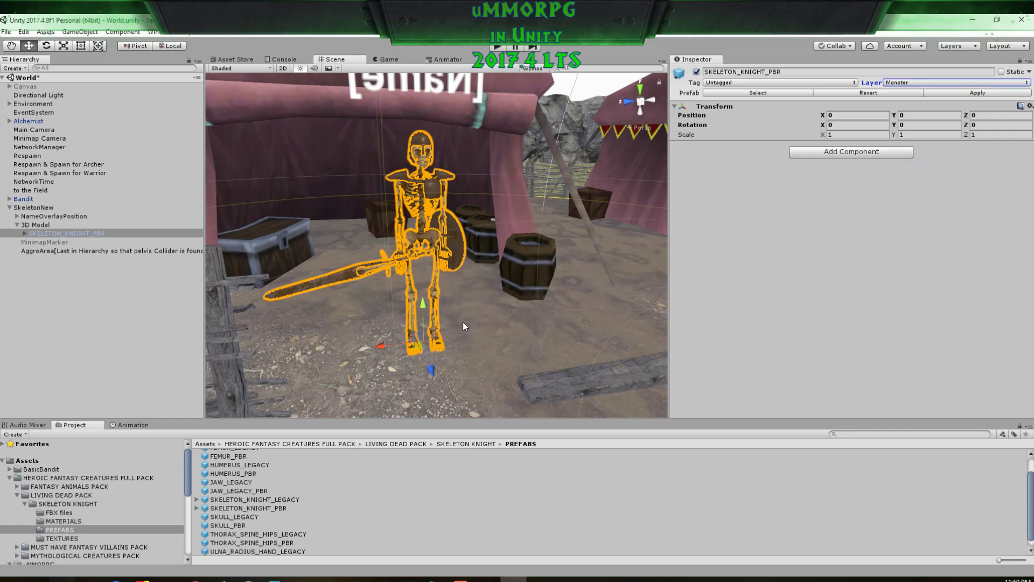
Step: Examine the child objects of SKELETON_KNIGHT_PBR and the components of SkeletonNew, MinimapMarker and AggroArea
left_click(24, 232)
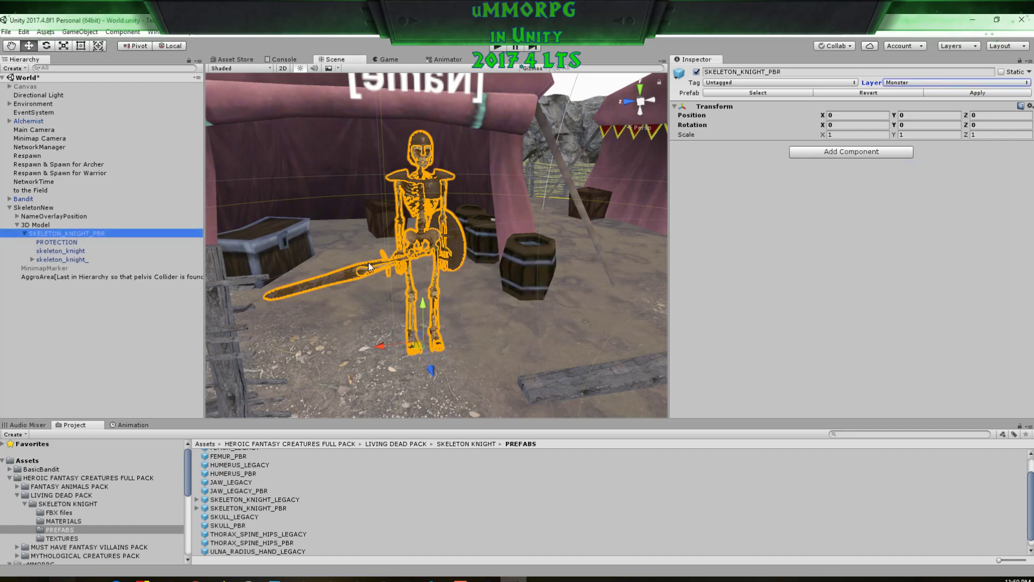
left_click(33, 260)
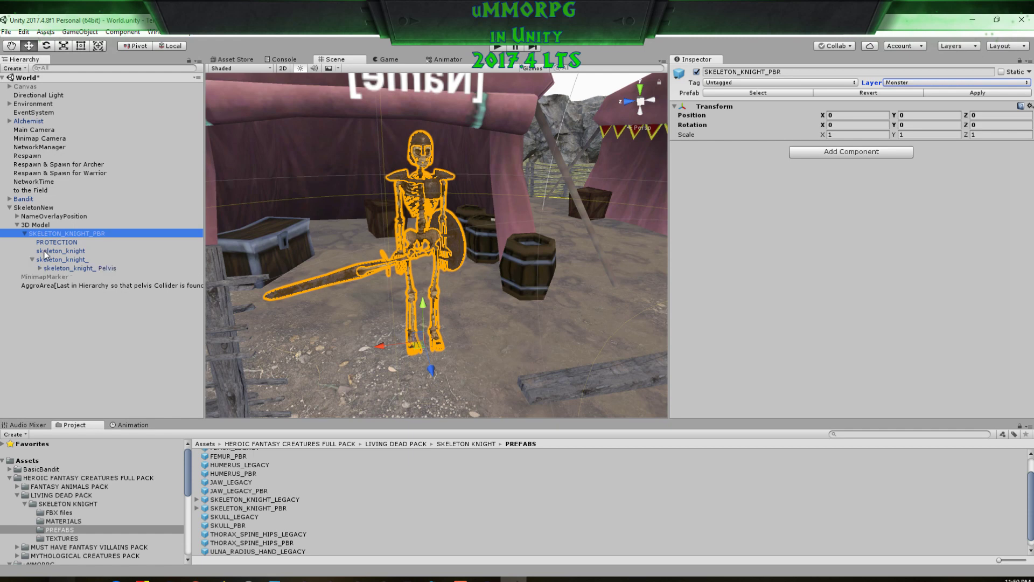
left_click(30, 208)
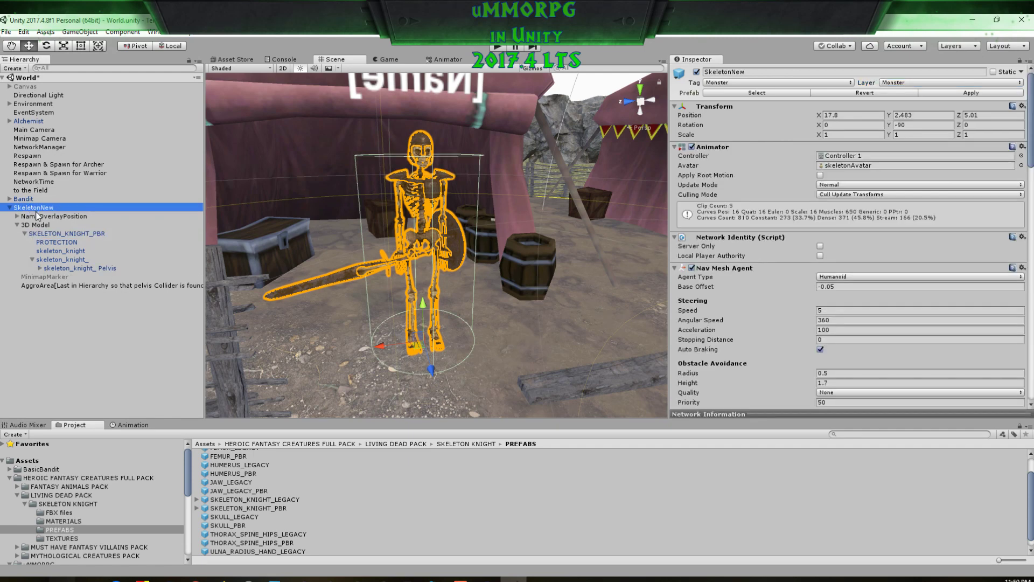
left_click(37, 215)
left_click(41, 233)
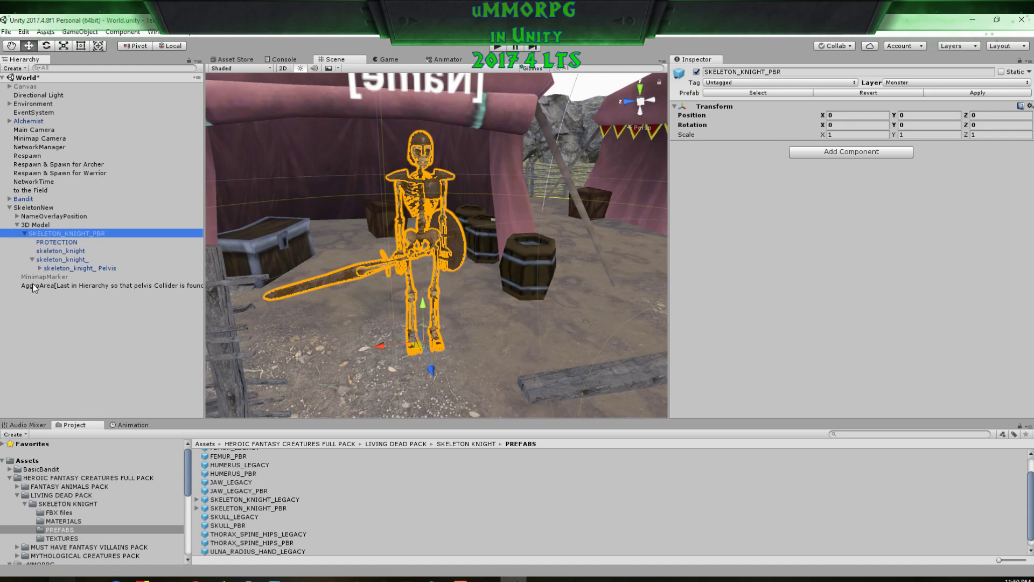
left_click(33, 286)
left_click(39, 277)
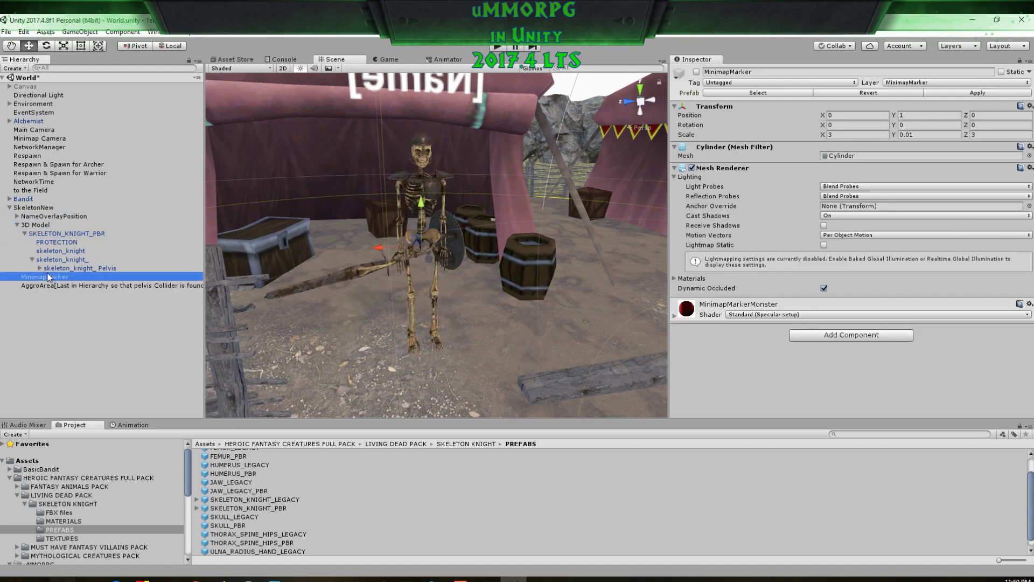
left_click(47, 285)
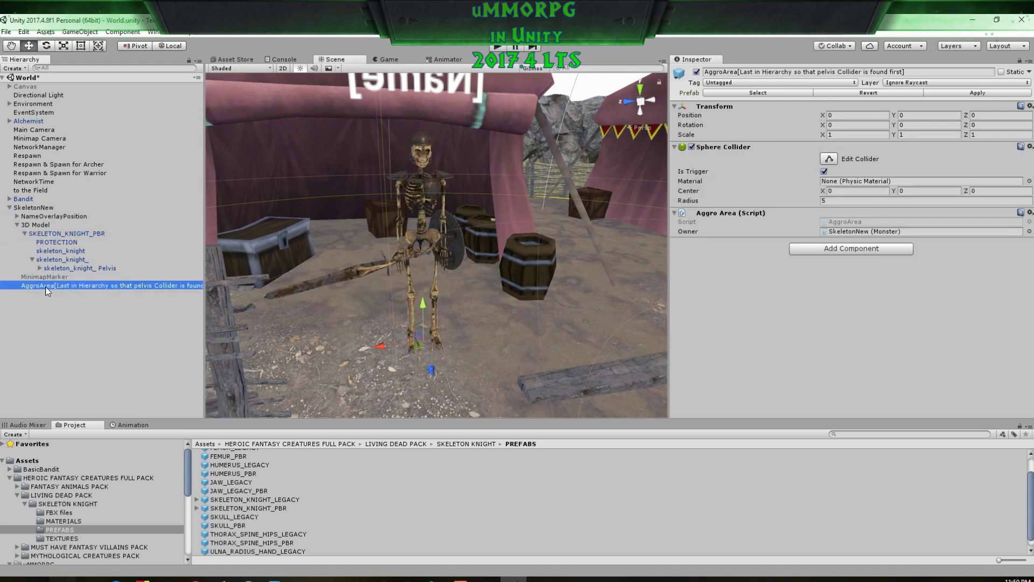
left_click(48, 234)
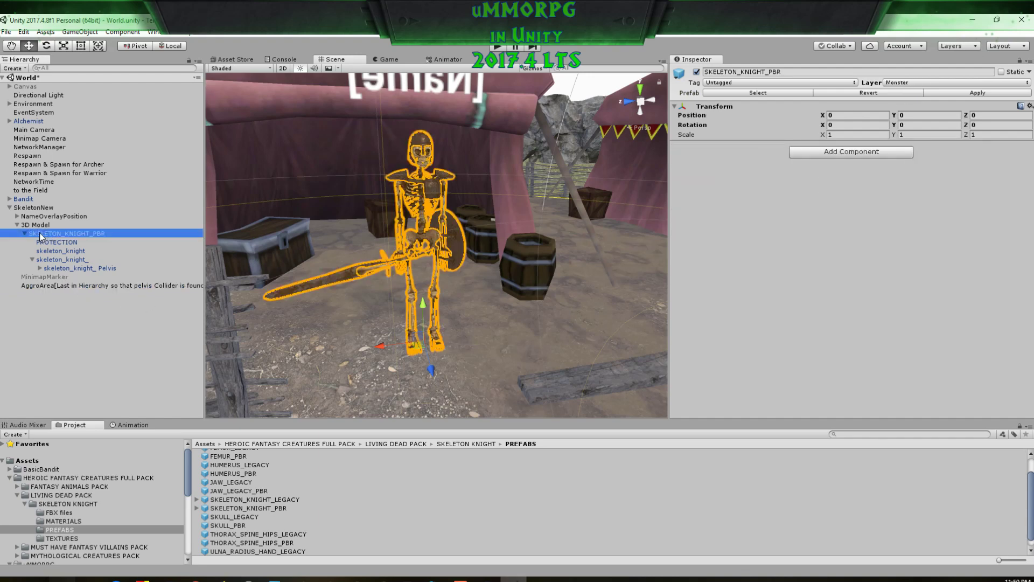
Step: Add a Capsule Collider to the skeleton_knight_ Pelvis bone
left_click(40, 268)
left_click(84, 268)
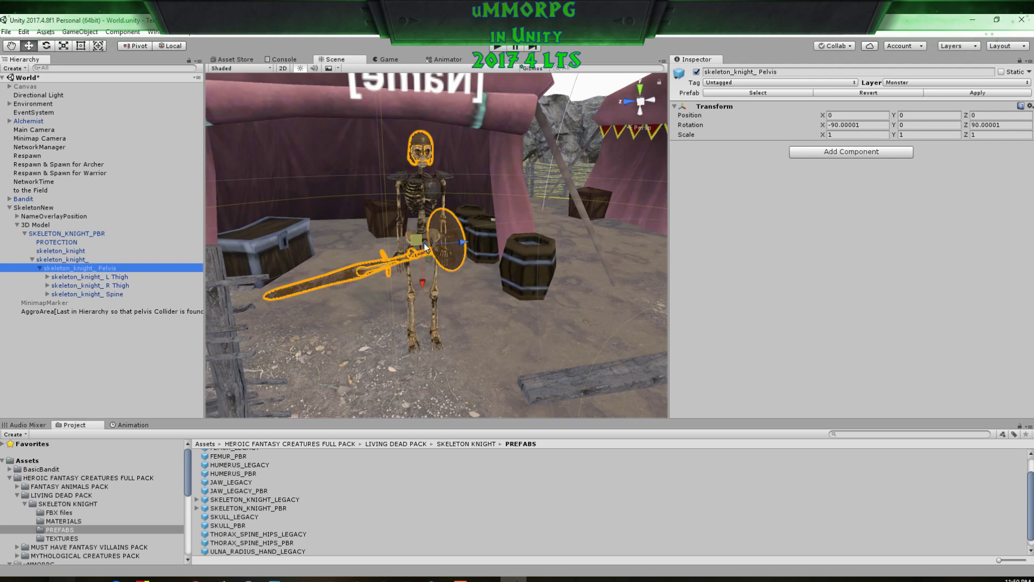
left_click(841, 154)
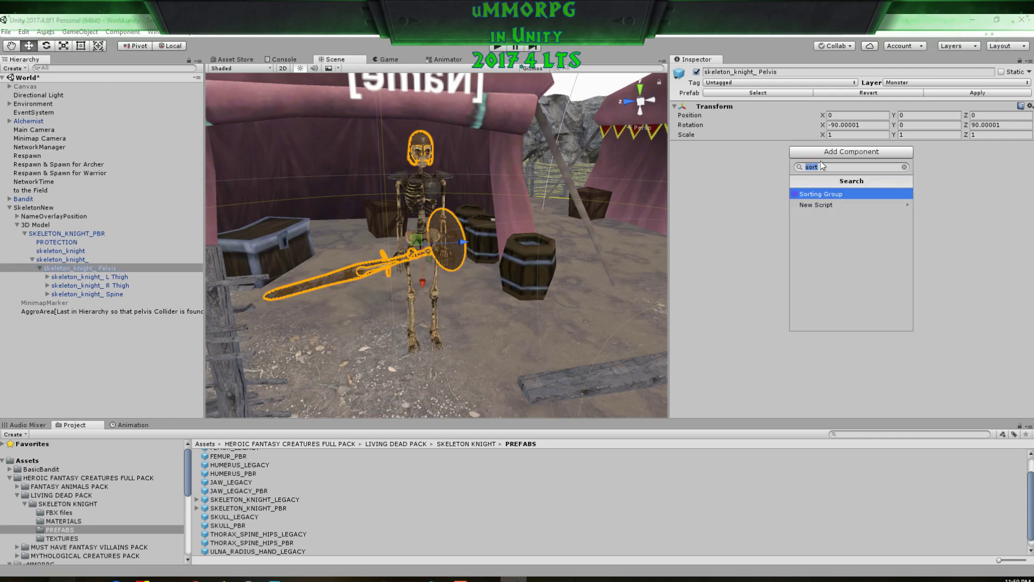
type("cap")
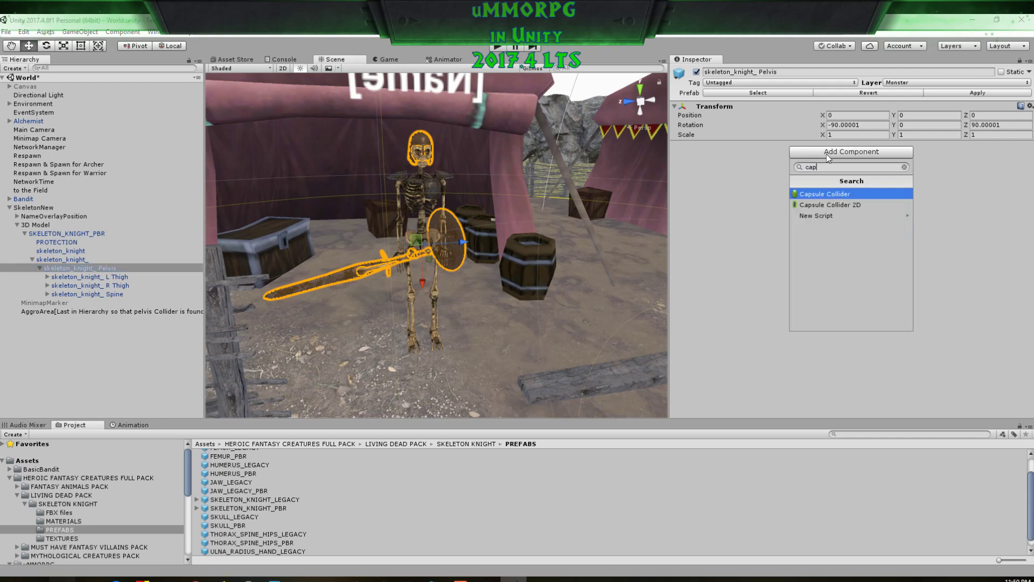
left_click(849, 195)
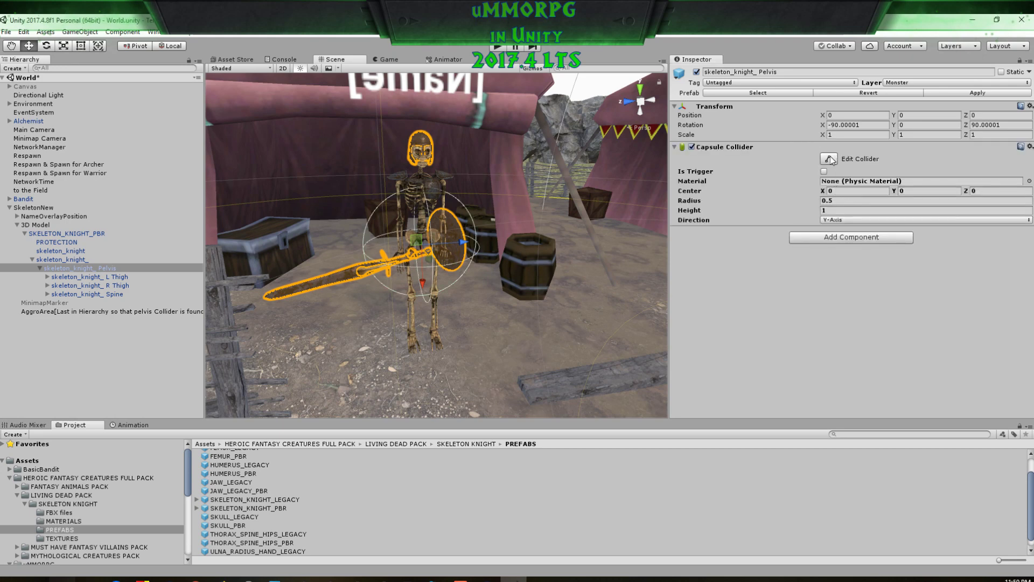
Step: Stretch the pelvis Capsule Collider from head to feet, about 2.03 high, and set its radius to 0.47
left_click_drag(422, 187, 421, 129)
left_click_drag(422, 296, 422, 347)
right_click_drag(543, 320, 480, 329)
scroll(478, 325, "down", 5)
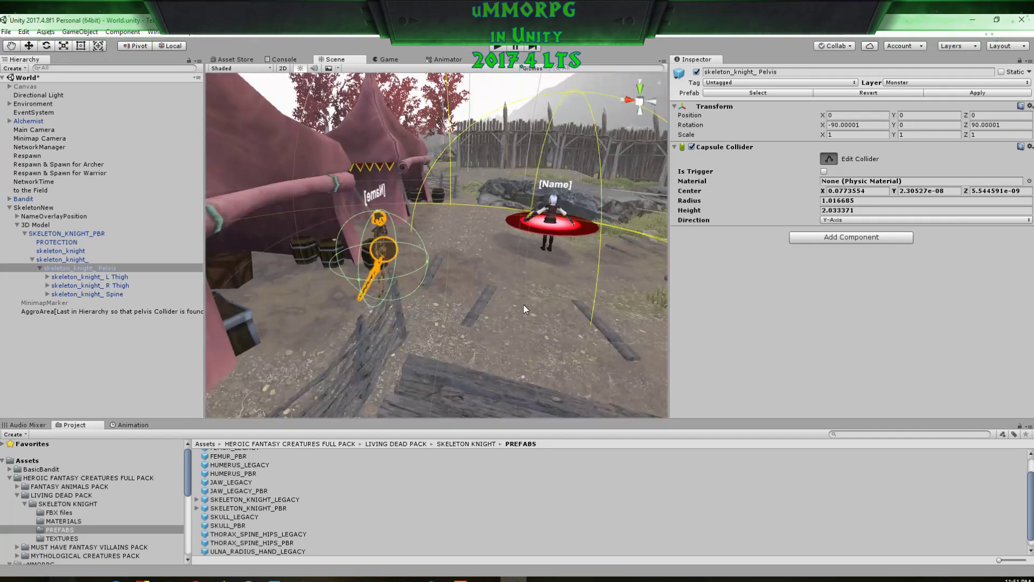
middle_click_drag(523, 305, 664, 290)
left_click(693, 199)
type("0.5")
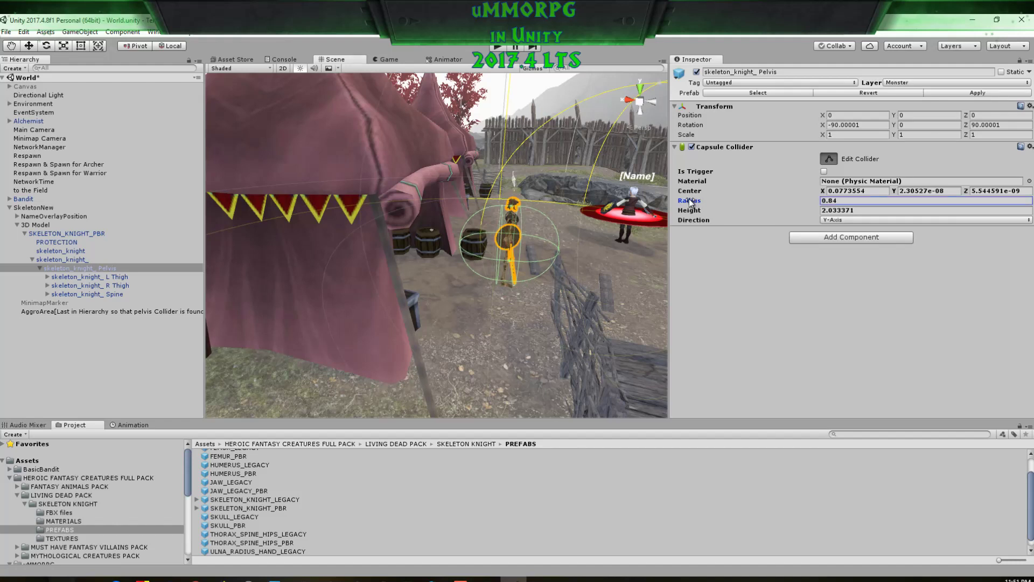
left_click_drag(685, 203, 682, 203)
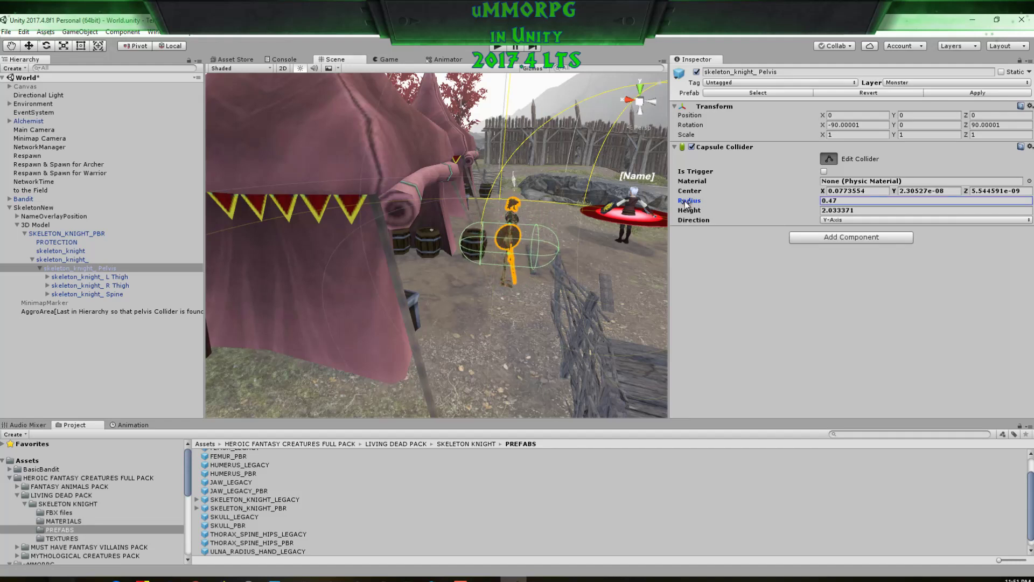
Step: Set the Capsule Collider's direction to X-Axis and check its fit around the skeleton knight from the front
left_click(865, 222)
left_click(854, 232)
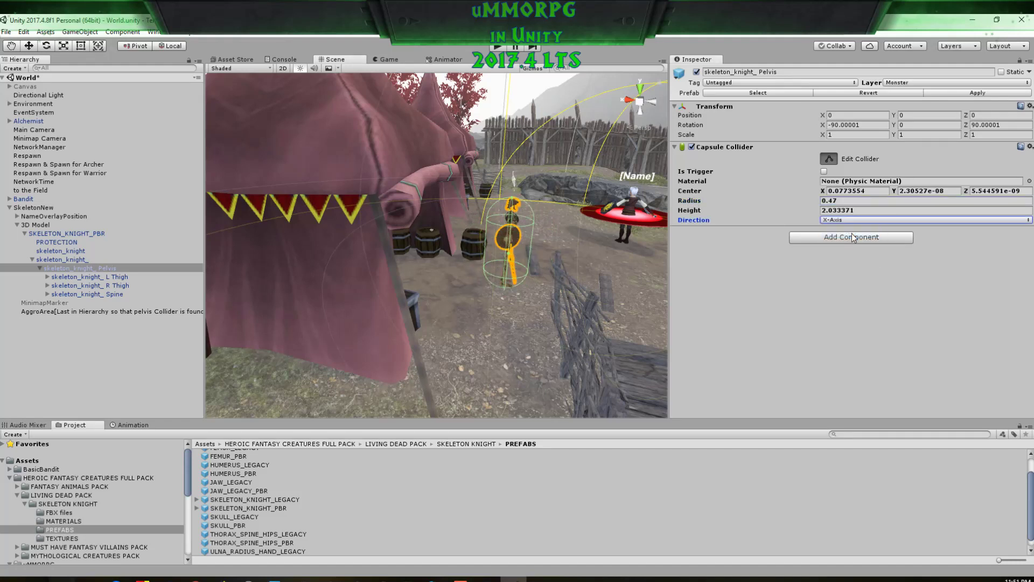
scroll(576, 303, "up", 10)
middle_click_drag(571, 314, 355, 314)
scroll(534, 316, "down", 5)
left_click_drag(534, 315, 477, 338, "alt")
middle_click_drag(540, 355, 522, 317)
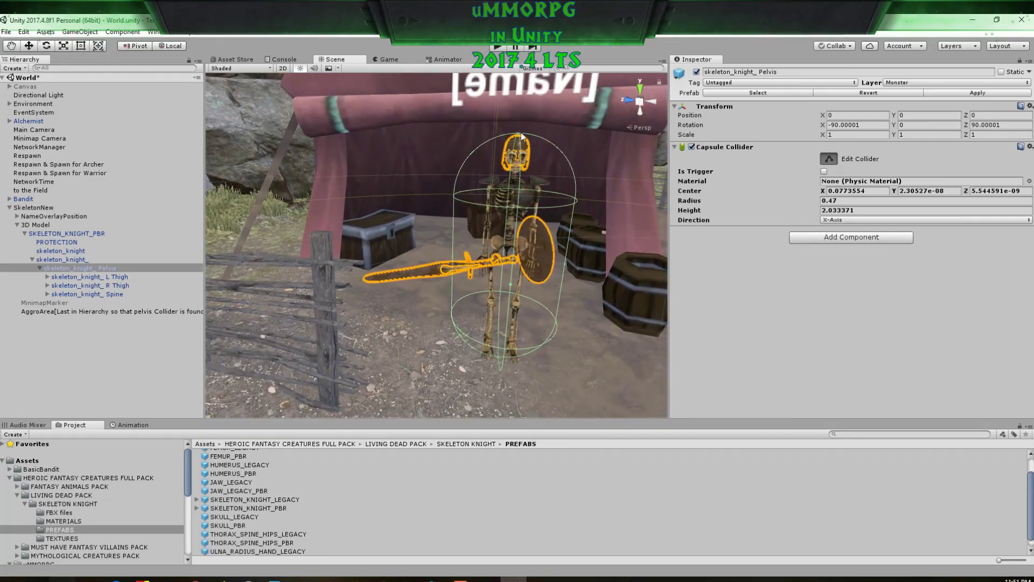
Step: Adjust the top and bottom of the pelvis Capsule Collider to fit the skeleton knight, about 1.94 high
left_click_drag(520, 136, 521, 139)
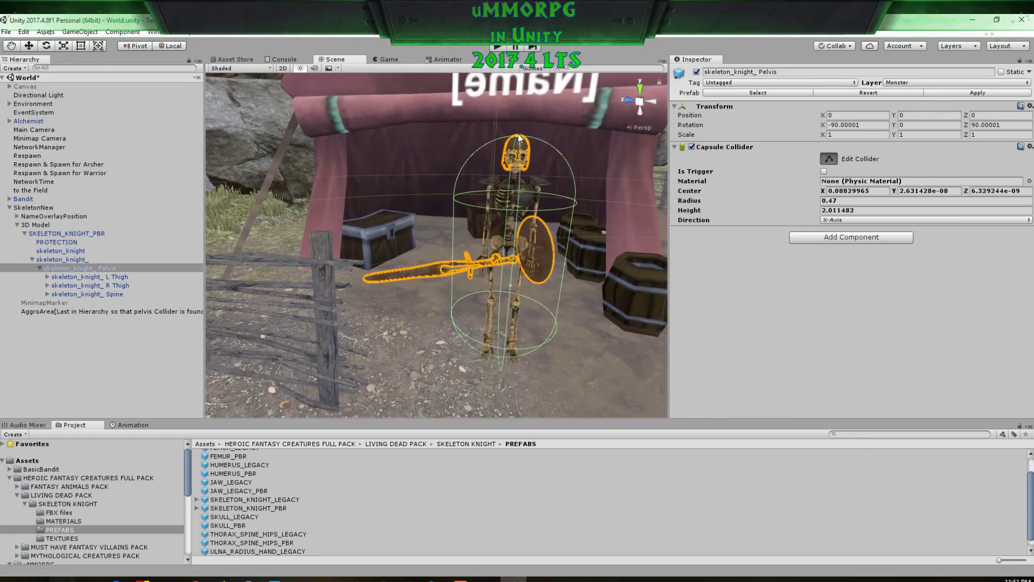
left_click_drag(540, 352, 524, 257, "alt")
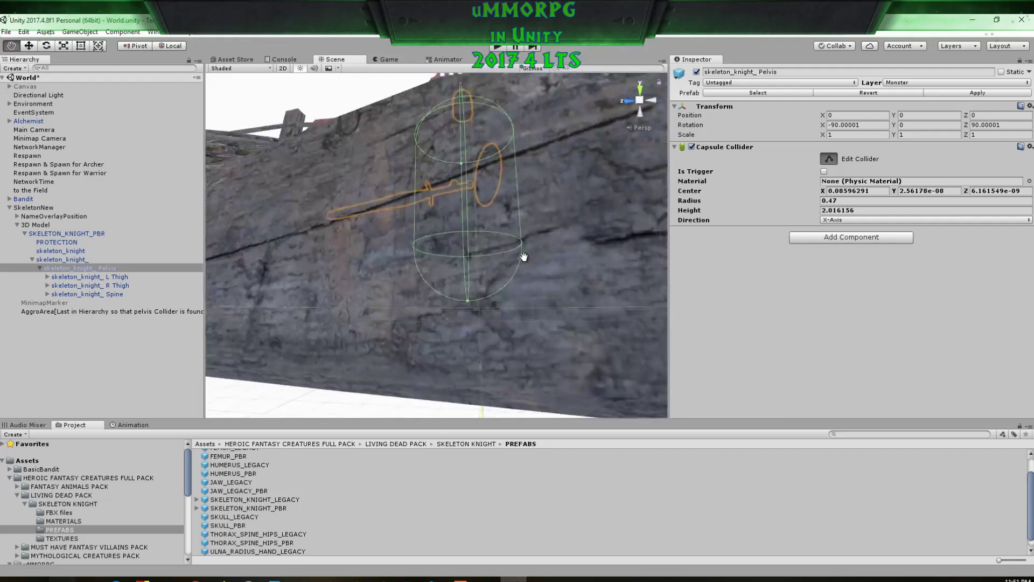
middle_click_drag(483, 298, 482, 338)
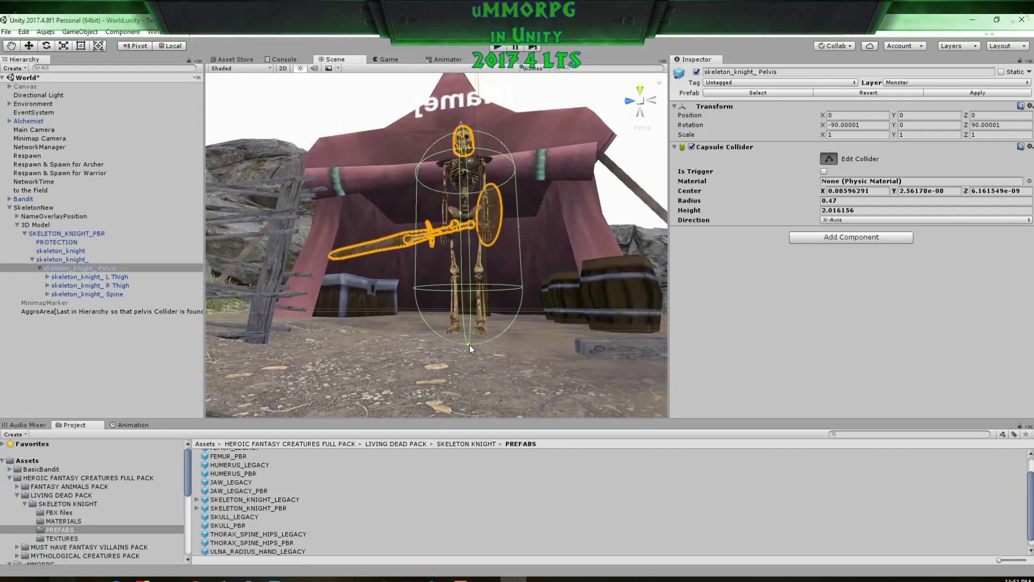
left_click_drag(469, 344, 468, 335)
middle_click_drag(509, 259, 509, 328)
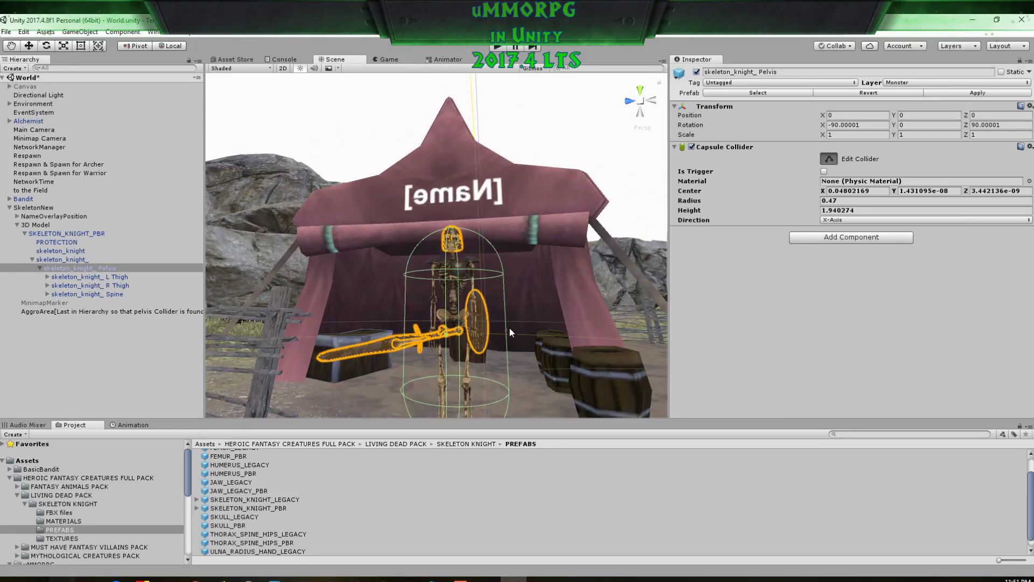
Step: Set the pelvis Capsule Collider's radius to 0.35 and check its fit around the model
left_click_drag(695, 203, 688, 204)
right_click_drag(463, 123, 509, 194)
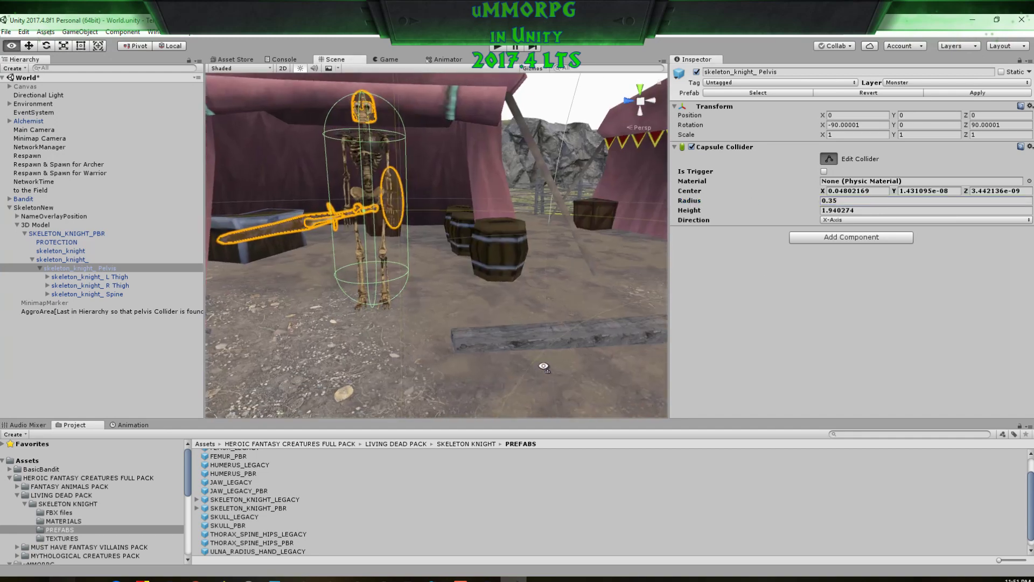
middle_click_drag(509, 194, 533, 316)
left_click_drag(533, 316, 584, 350, "alt")
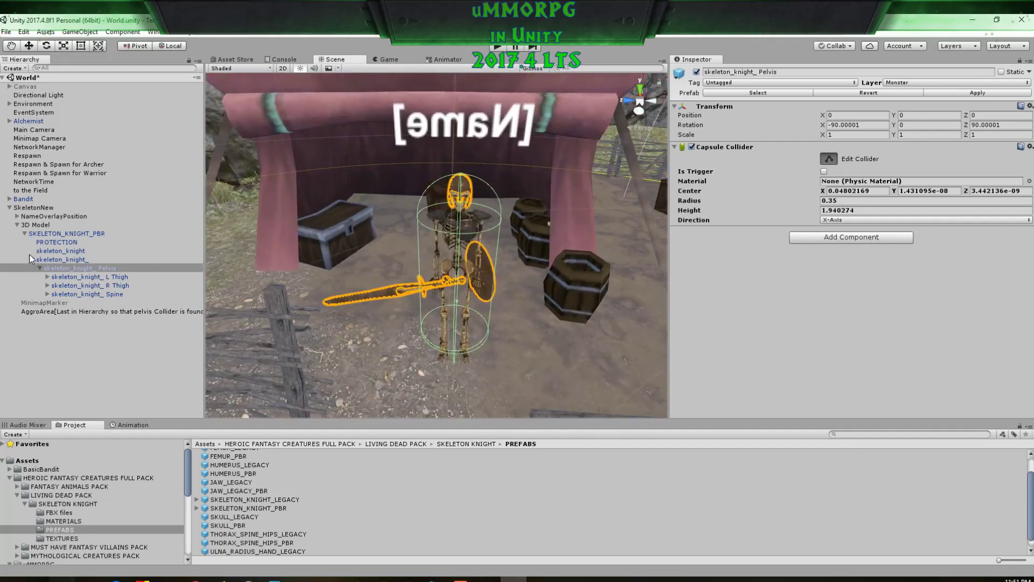
Step: Locate SkeletonNew's Controller 1 asset and set the Animator's Avatar to SKELETON_KNIGHTAvatar
left_click(35, 207)
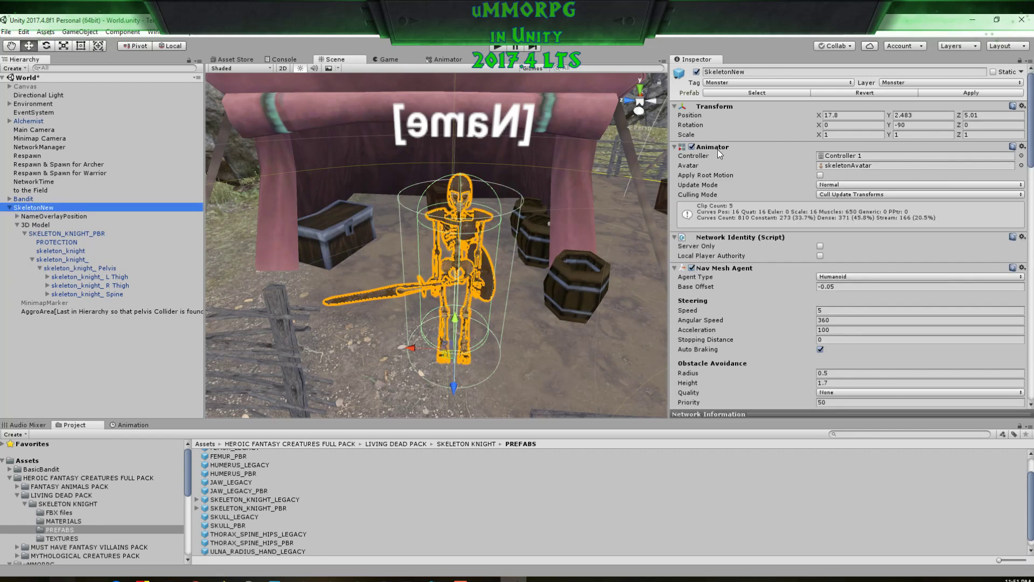
left_click(848, 160)
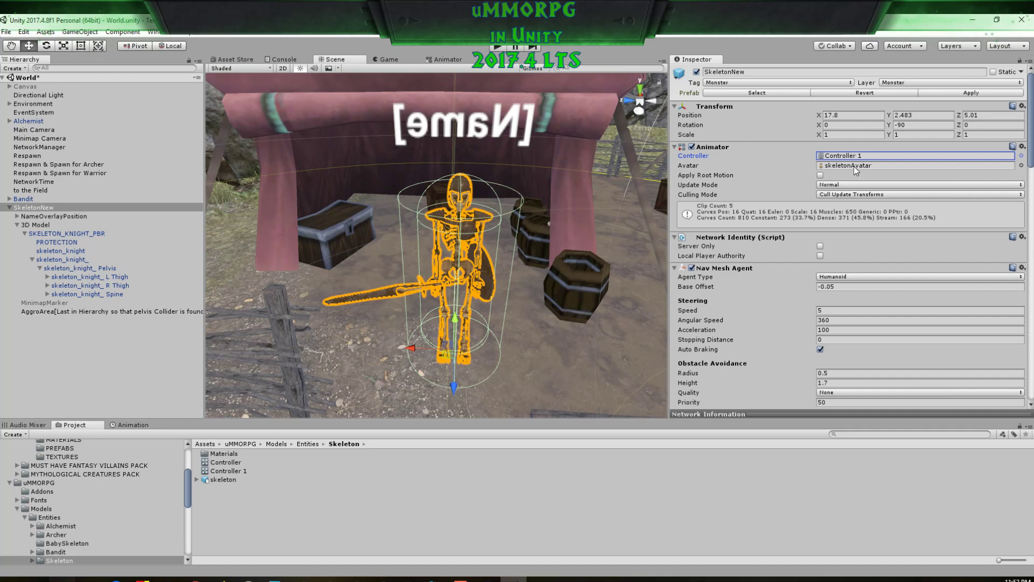
left_click(1021, 165)
double_click(71, 206)
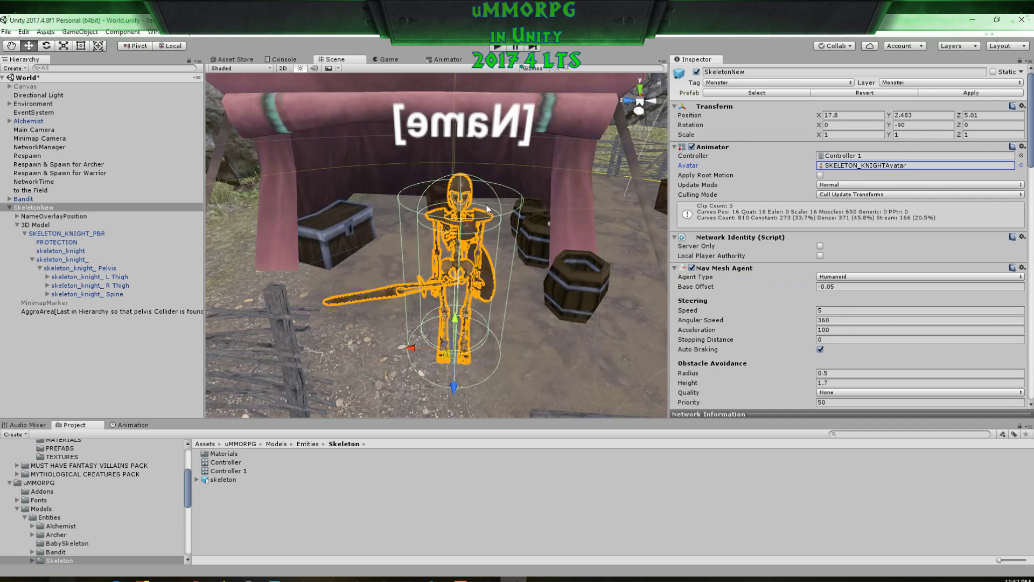
Step: Examine the components of SKELETON_KNIGHT_PBR and its child objects, including the armor mesh and pelvis bone
left_click(53, 234)
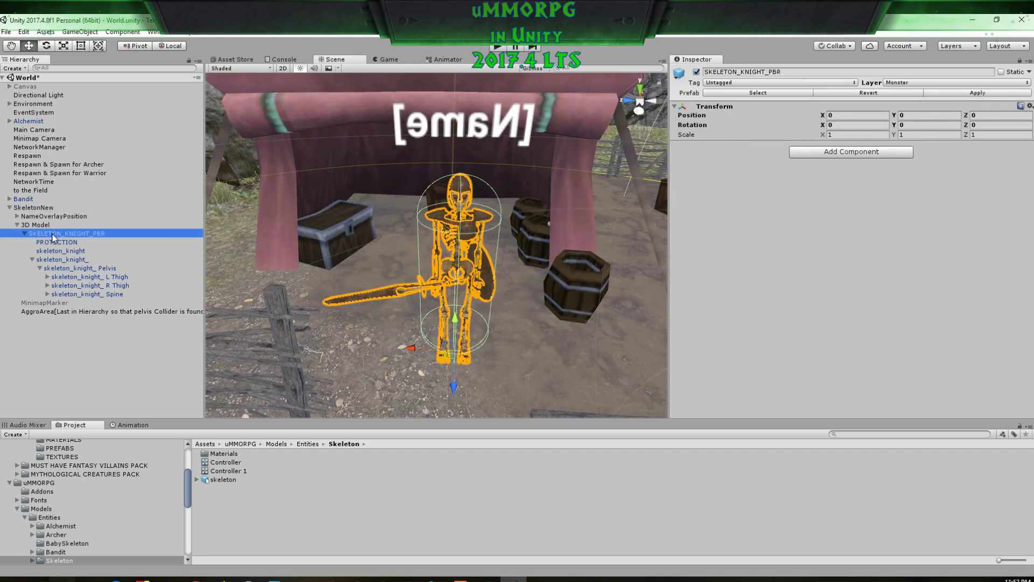
left_click(58, 244)
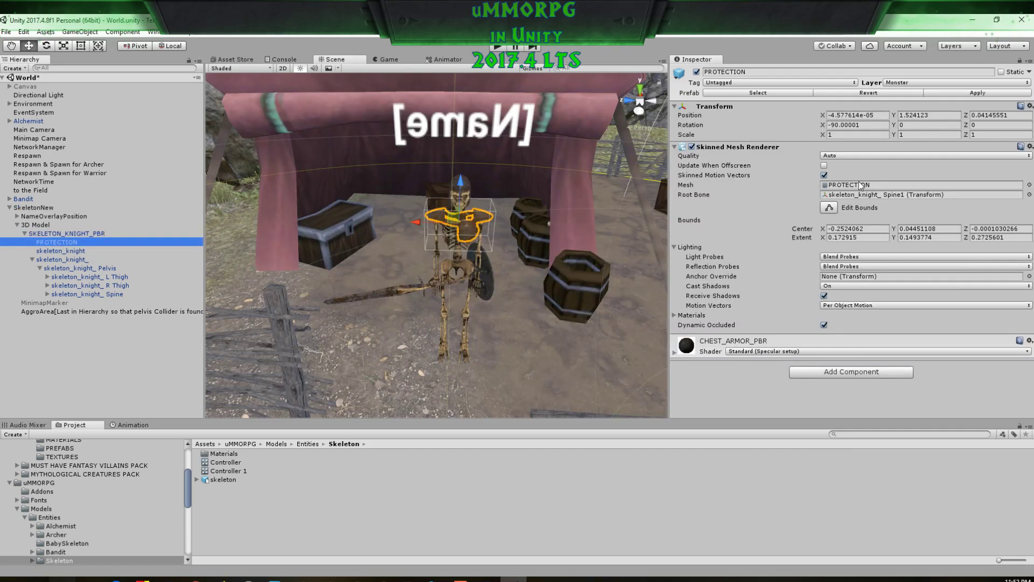
left_click(70, 260)
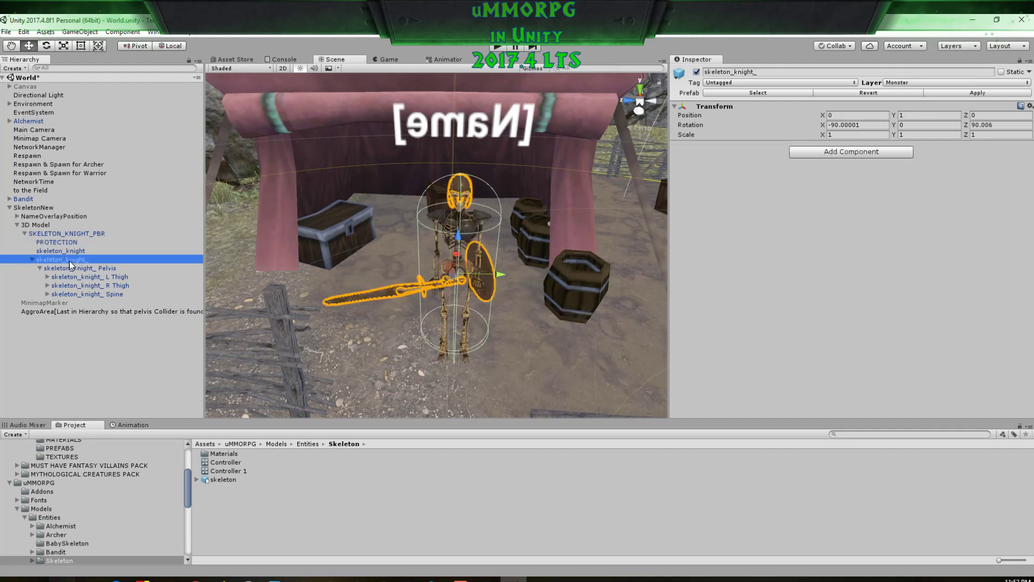
left_click(75, 268)
left_click(79, 285)
left_click(75, 268)
left_click(53, 234)
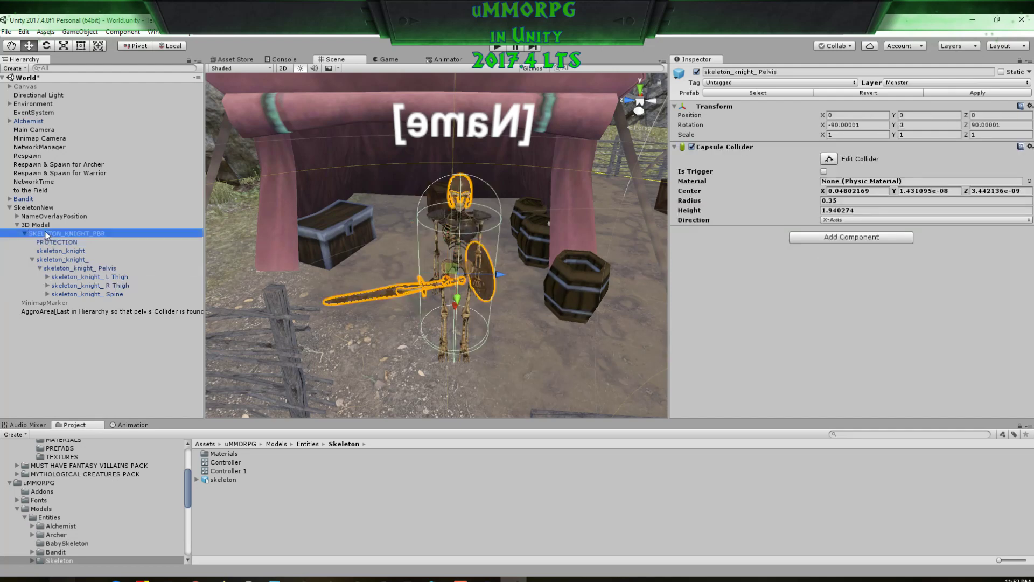
Step: Trace SKELETON_KNIGHT_PBR to its source prefab and locate SKELETON_KNIGHTAvatar inside the SKELETON_KNIGHT model in the FBX files folder
left_click(758, 92)
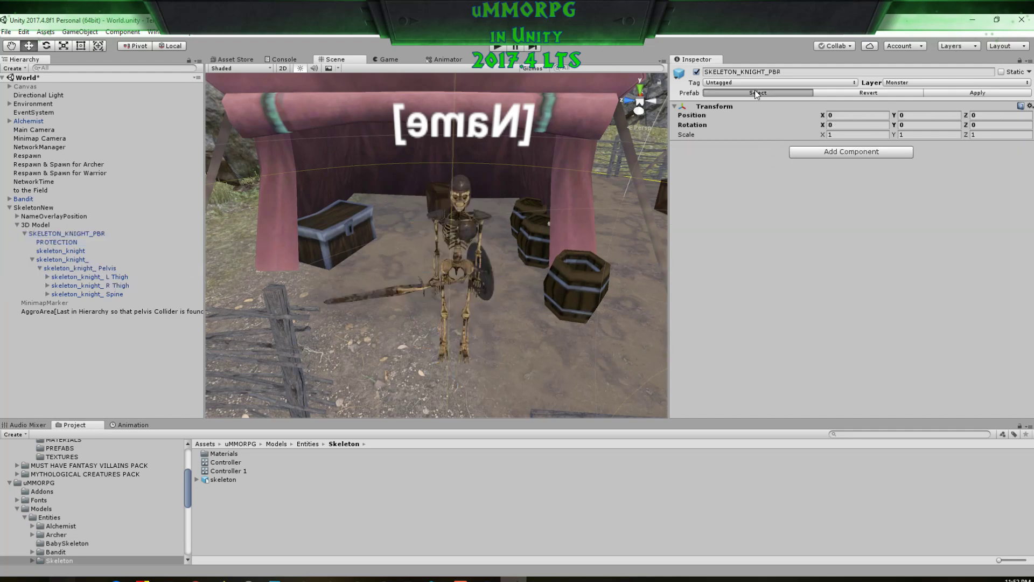
left_click(252, 505)
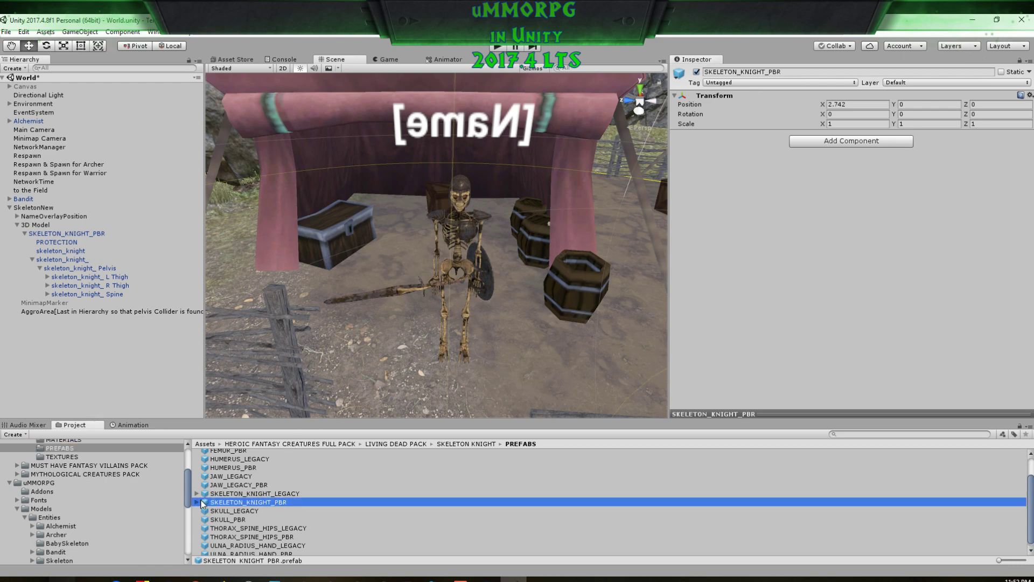
left_click(197, 502)
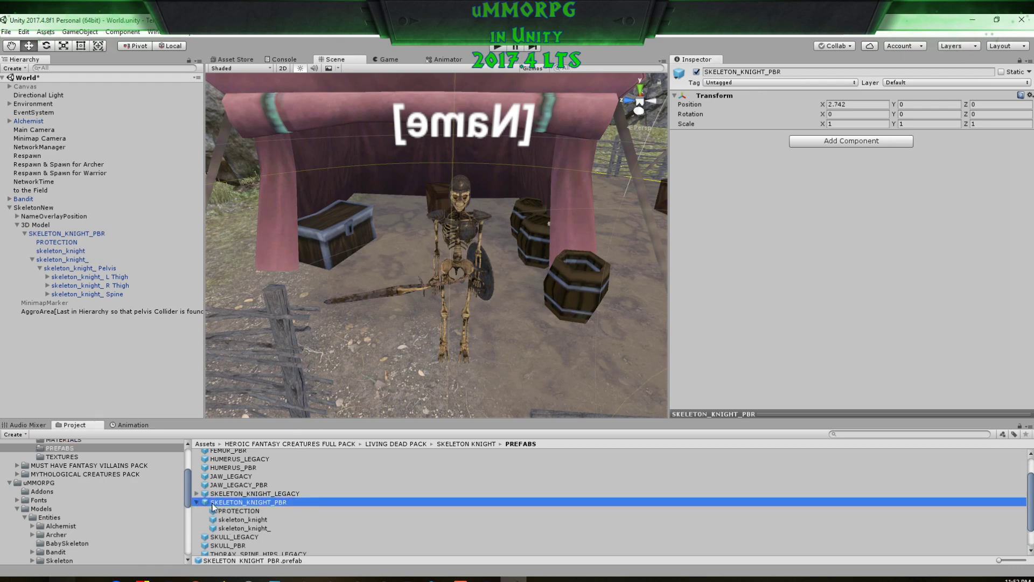
scroll(82, 460, "up", 2)
left_click(63, 464)
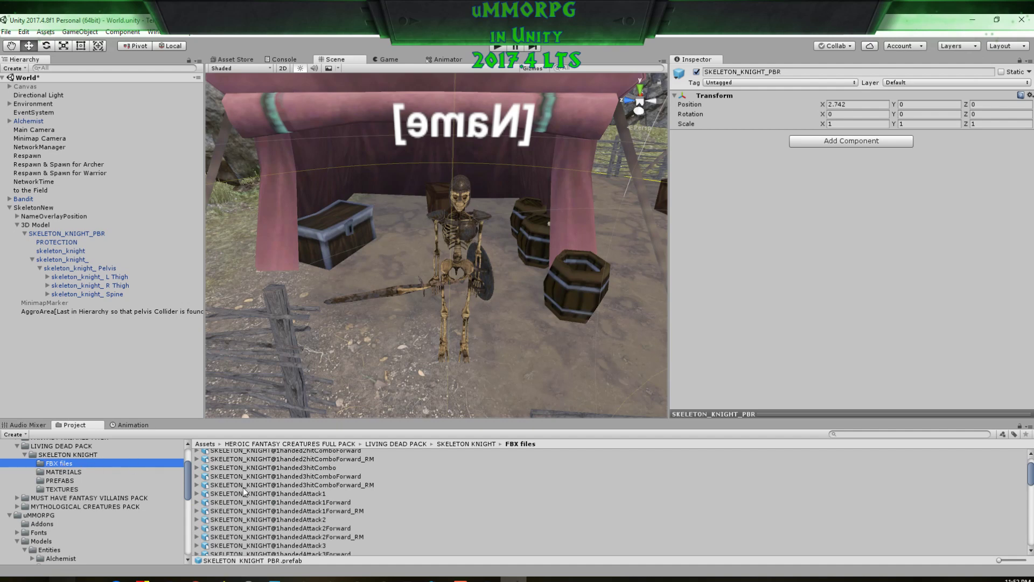
scroll(257, 483, "up", 3)
left_click(197, 462)
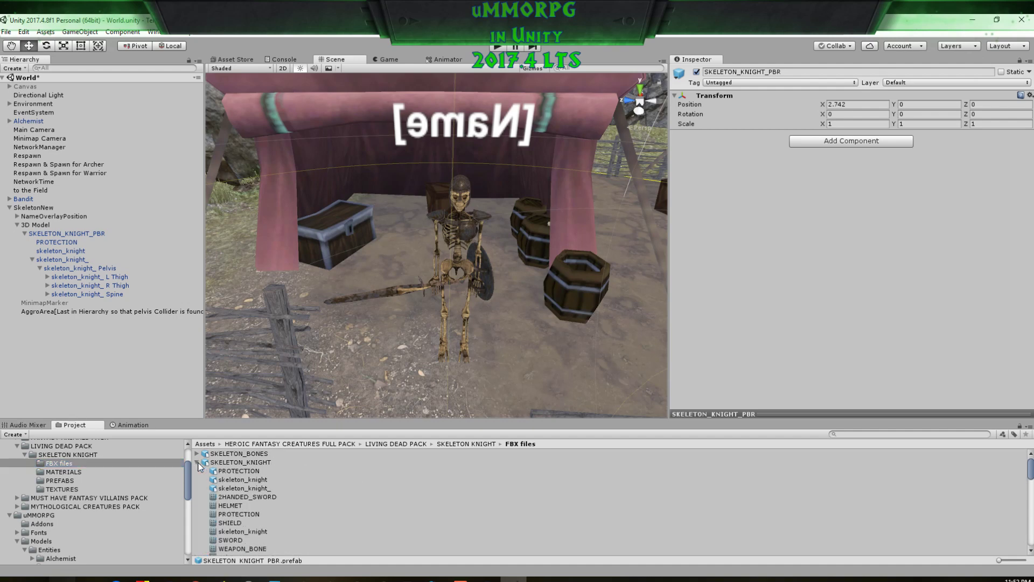
scroll(251, 471, "down", 4)
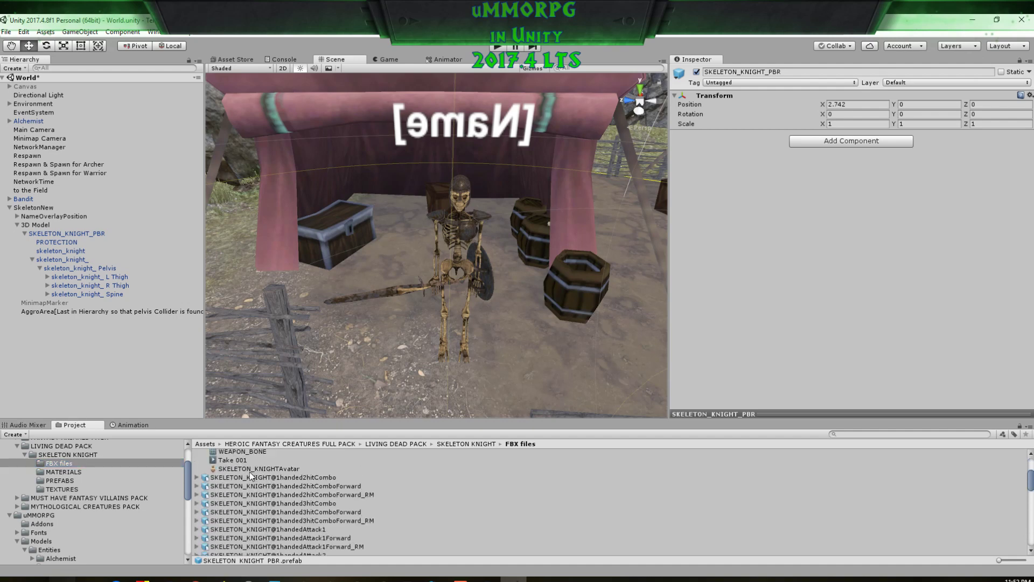
left_click(250, 471)
scroll(253, 480, "up", 4)
scroll(273, 523, "down", 3)
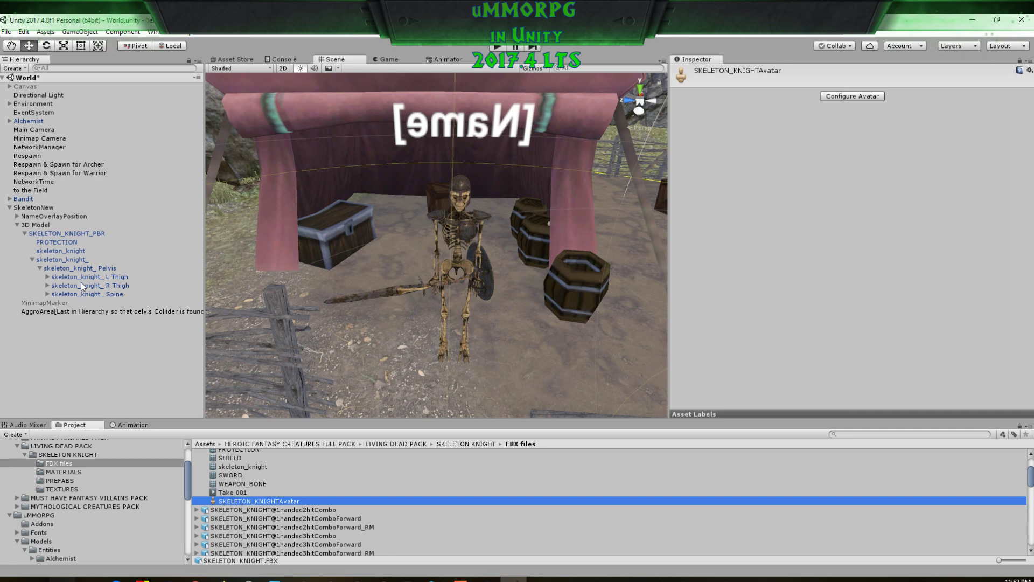
Step: Assign the skeleton_knight_ Pelvis Capsule Collider as the Collider of SkeletonNew's Monster script
left_click(34, 225)
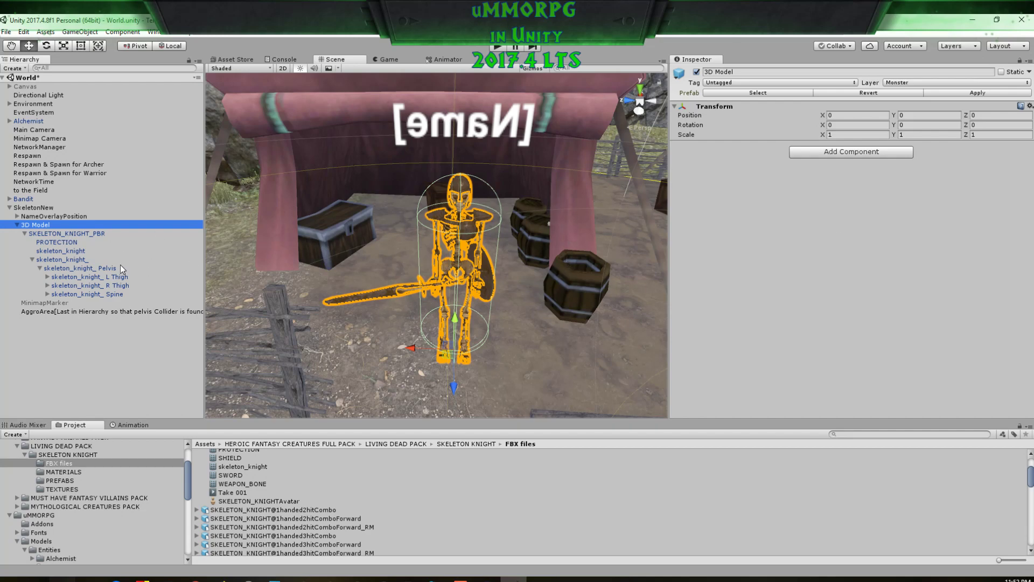
left_click(31, 207)
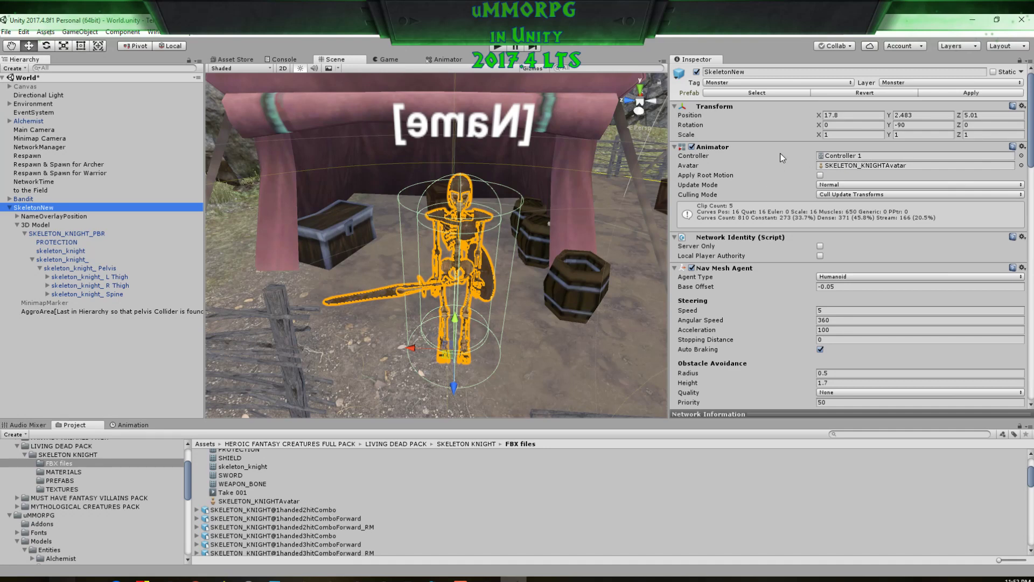
scroll(781, 277, "down", 10)
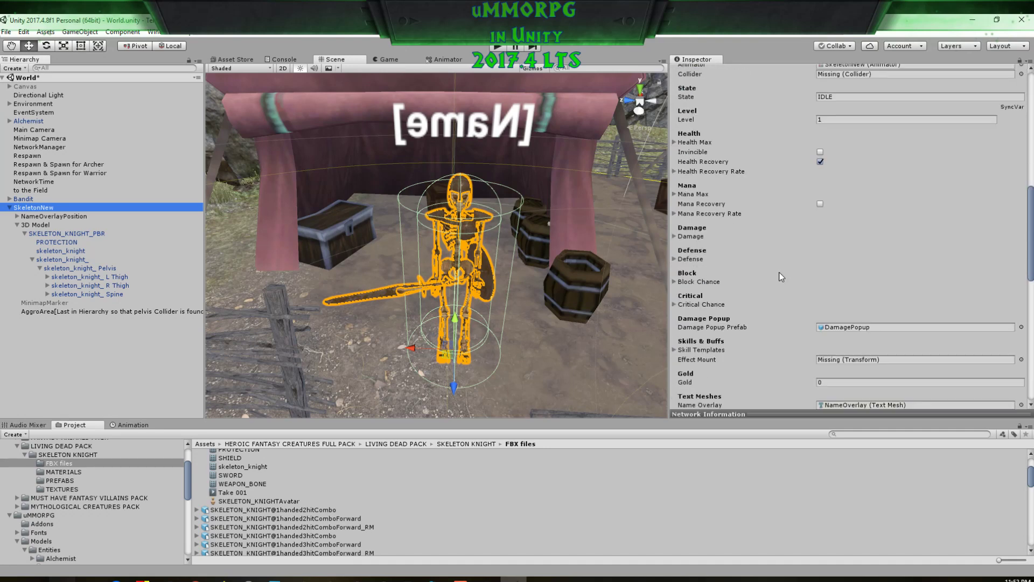
scroll(781, 277, "up", 5)
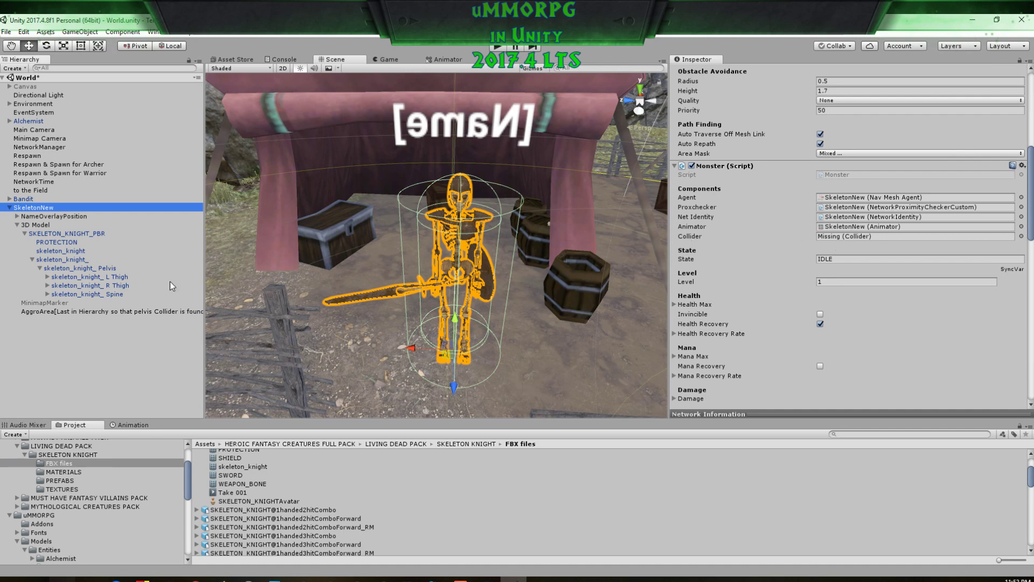
left_click(80, 268)
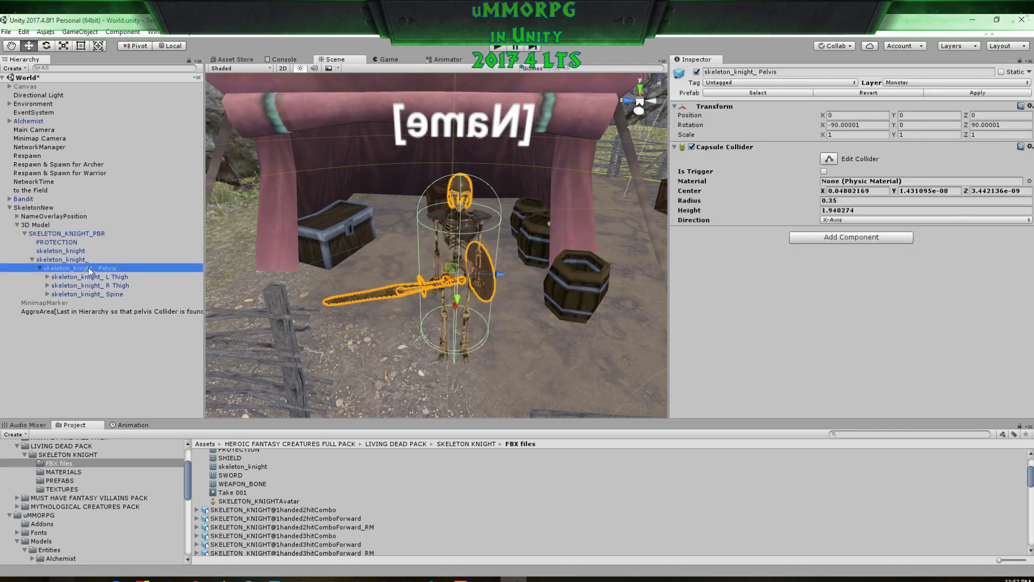
left_click(41, 208)
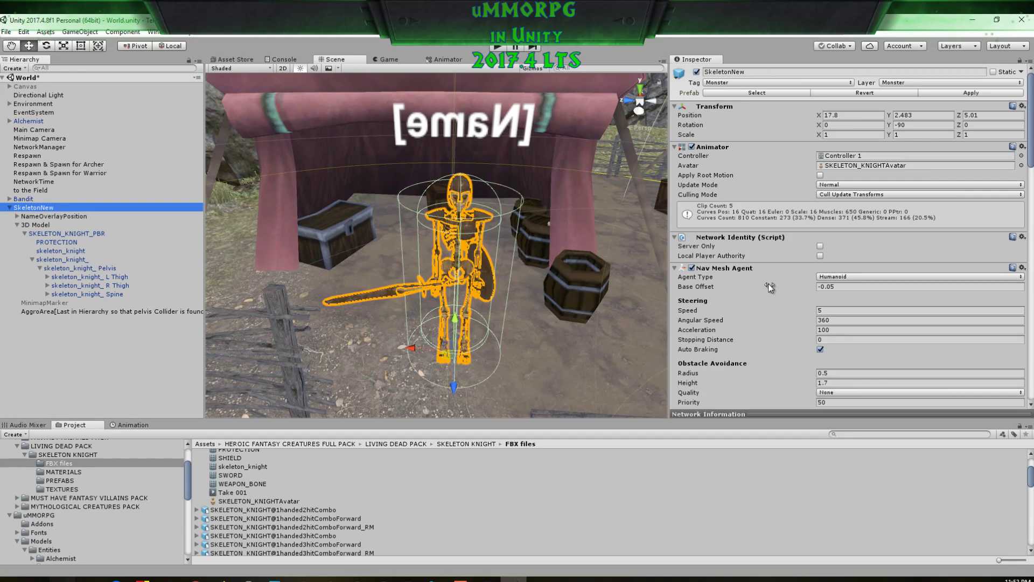
scroll(773, 285, "down", 10)
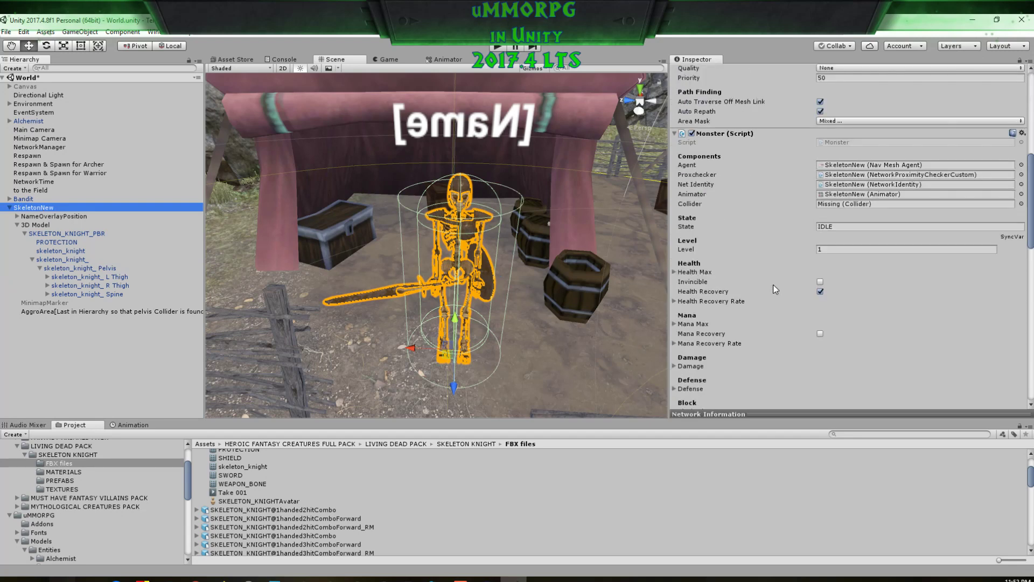
left_click(80, 269)
left_click_drag(79, 269, 834, 203)
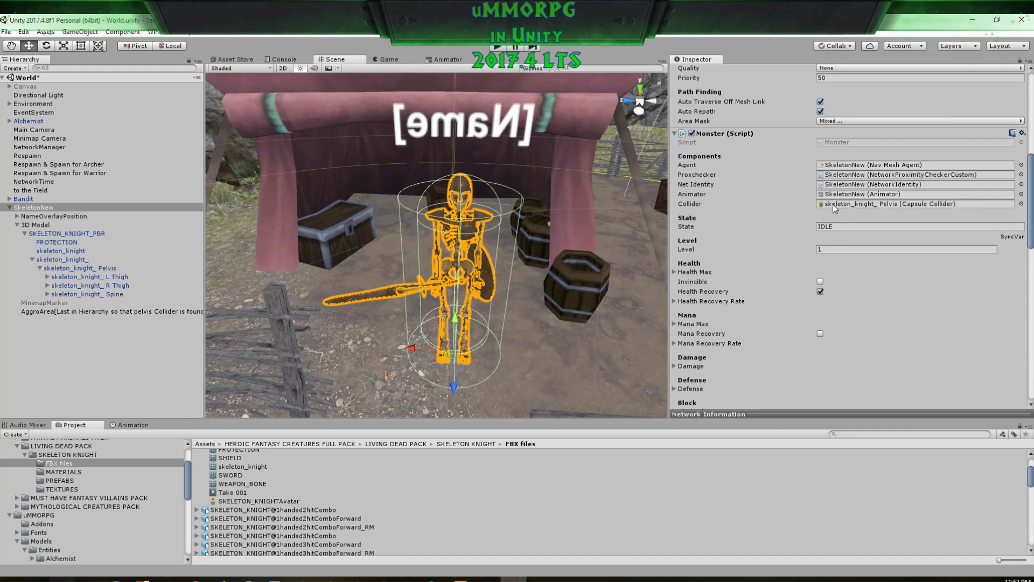
Step: Lock the Inspector on SkeletonNew while selecting the pelvis bone, and unlock it again
left_click(1019, 61)
left_click(71, 268)
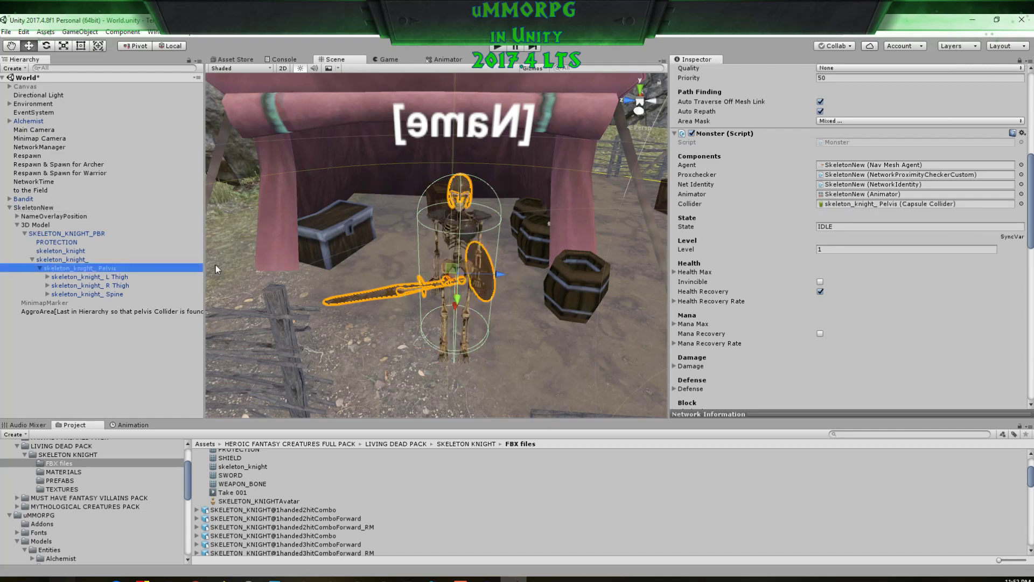
left_click(1019, 61)
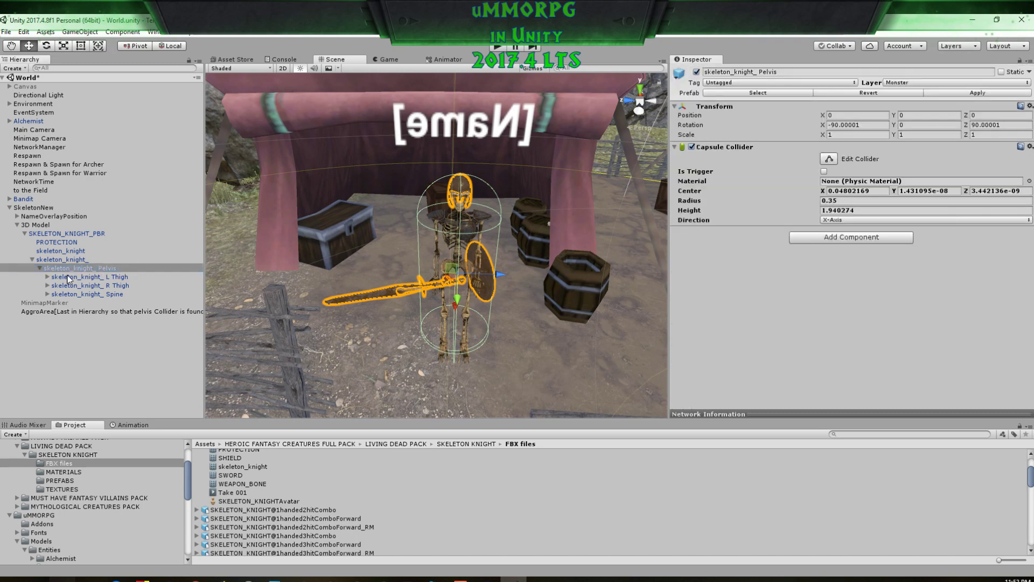
Step: Find the Effect Mount reference under Skills & Buffs in SkeletonNew's Monster script
left_click(32, 209)
scroll(838, 249, "down", 5)
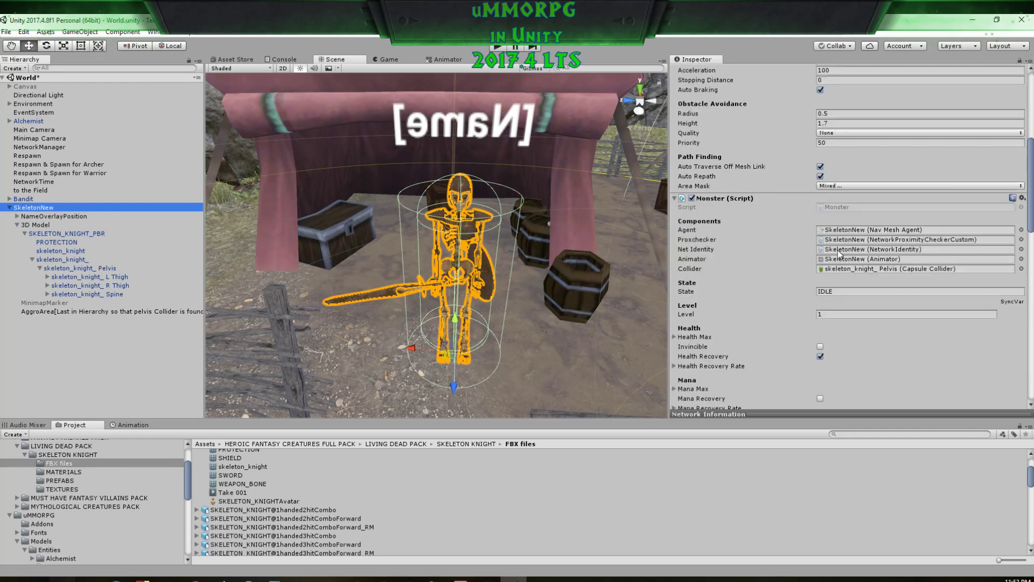
scroll(954, 244, "down", 3)
scroll(953, 244, "down", 5)
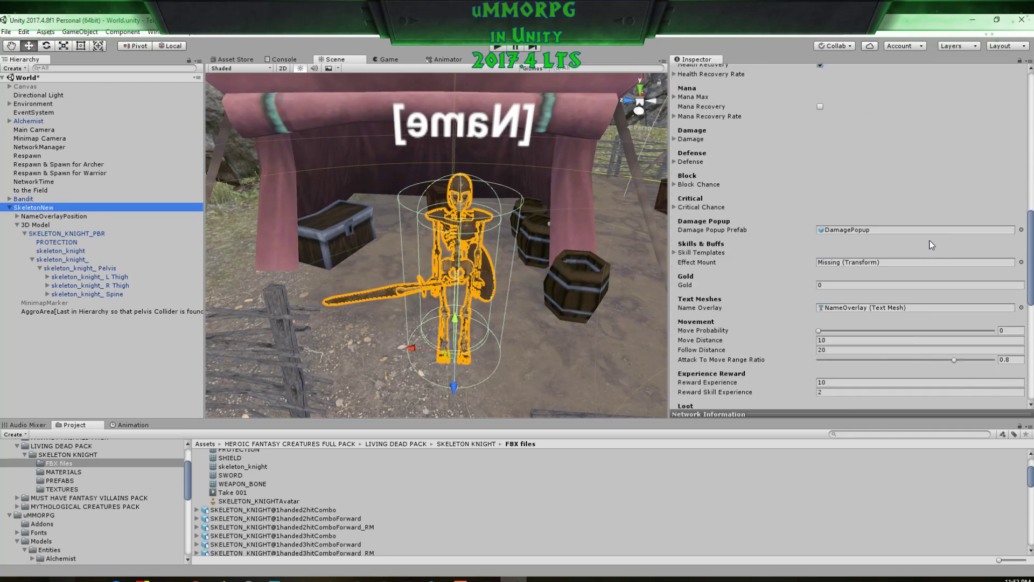
left_click(873, 263)
scroll(869, 262, "down", 1)
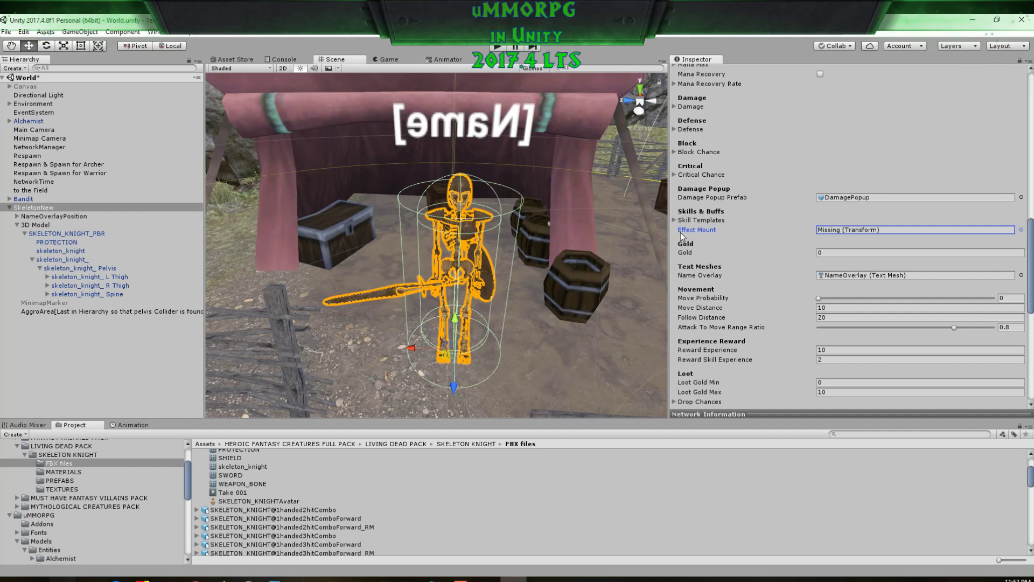
Step: Select the 3D Model object under SkeletonNew and collapse its SKELETON_KNIGHT_PBR child
left_click(34, 226)
right_click(34, 227)
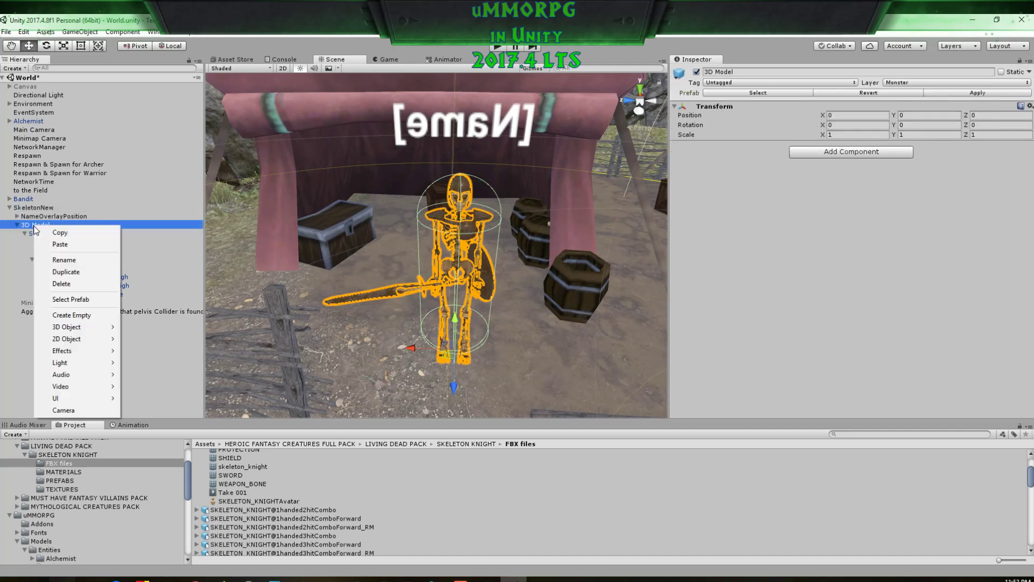
left_click(25, 233)
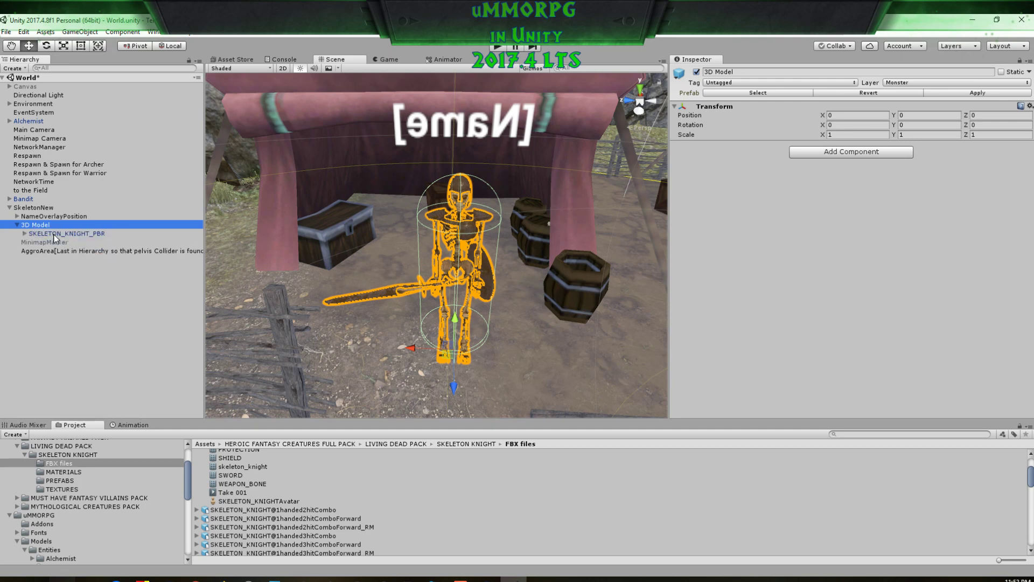
Step: Create an empty child object under SkeletonNew's 3D Model and name it EffectMount
right_click(36, 226)
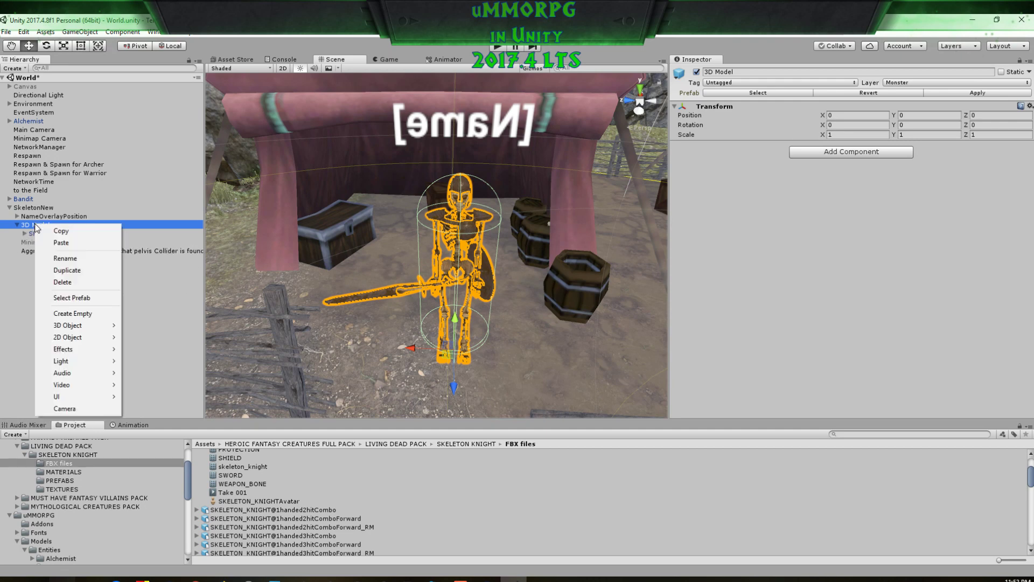
left_click(73, 313)
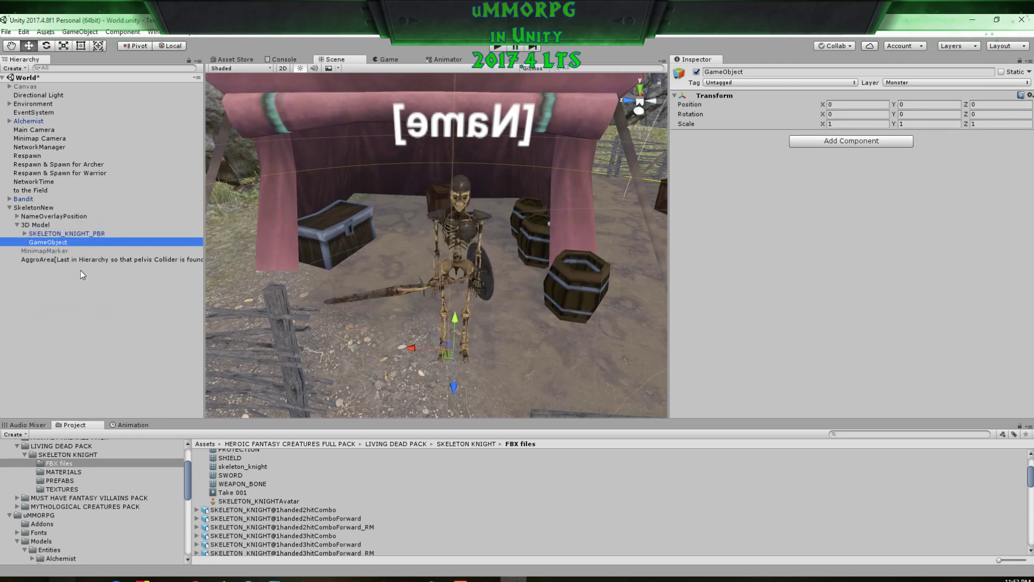
key("F2")
type("Effect")
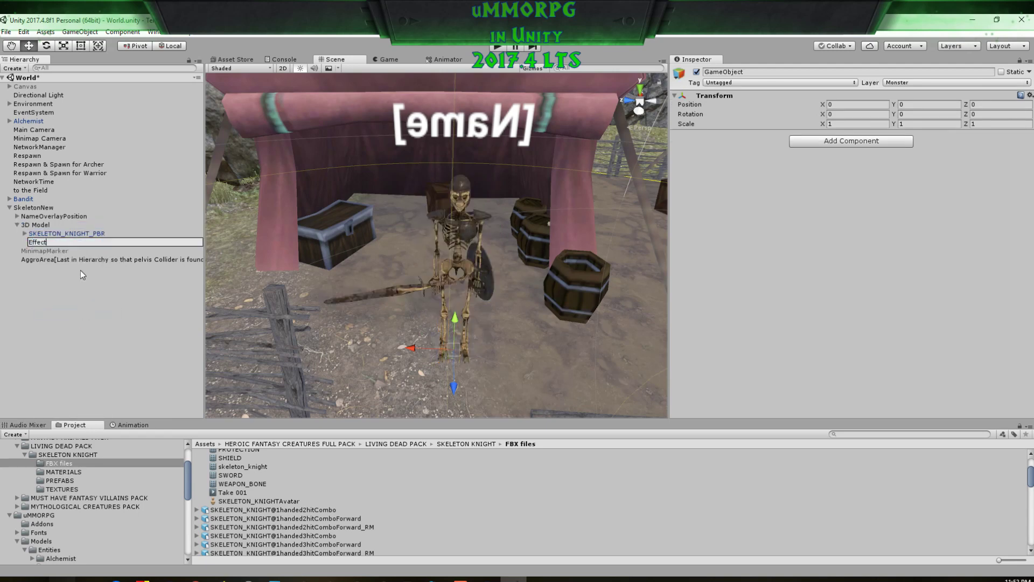
type("Mount")
left_click(56, 293)
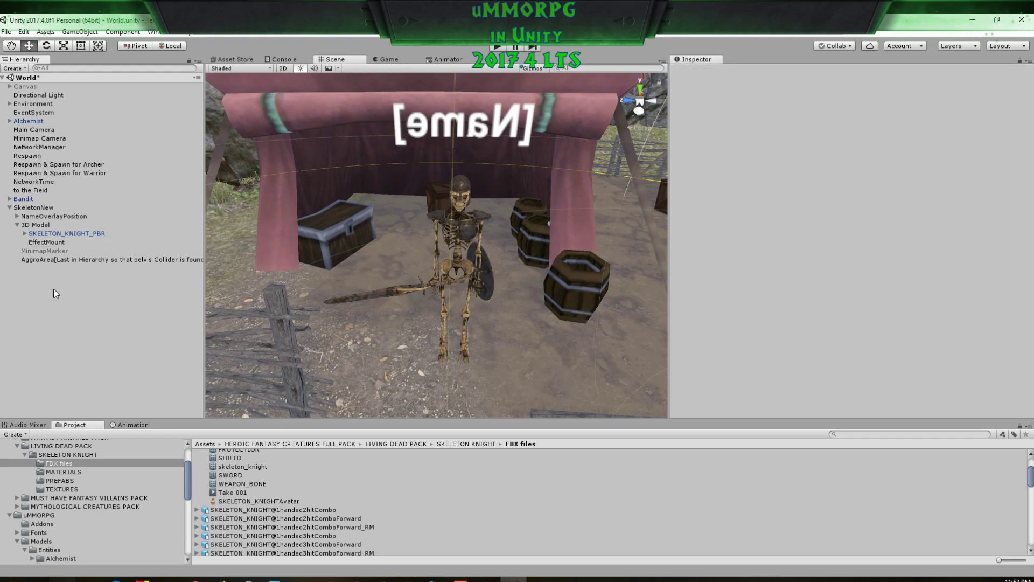
Step: Assign the EffectMount object to the missing Effect Mount reference in SkeletonNew's Monster script
left_click(54, 244)
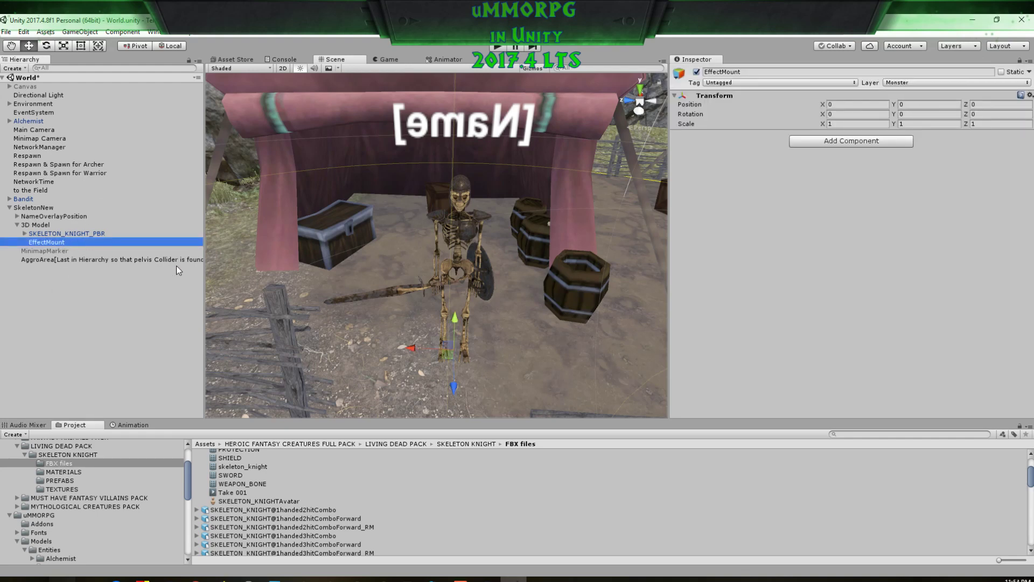
left_click(28, 207)
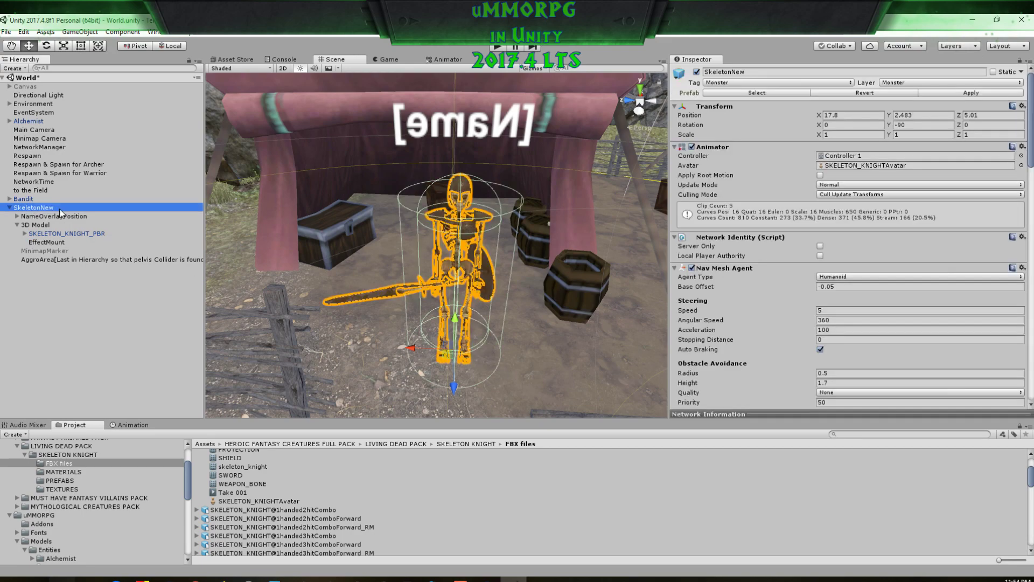
scroll(883, 240, "down", 5)
scroll(883, 240, "down", 10)
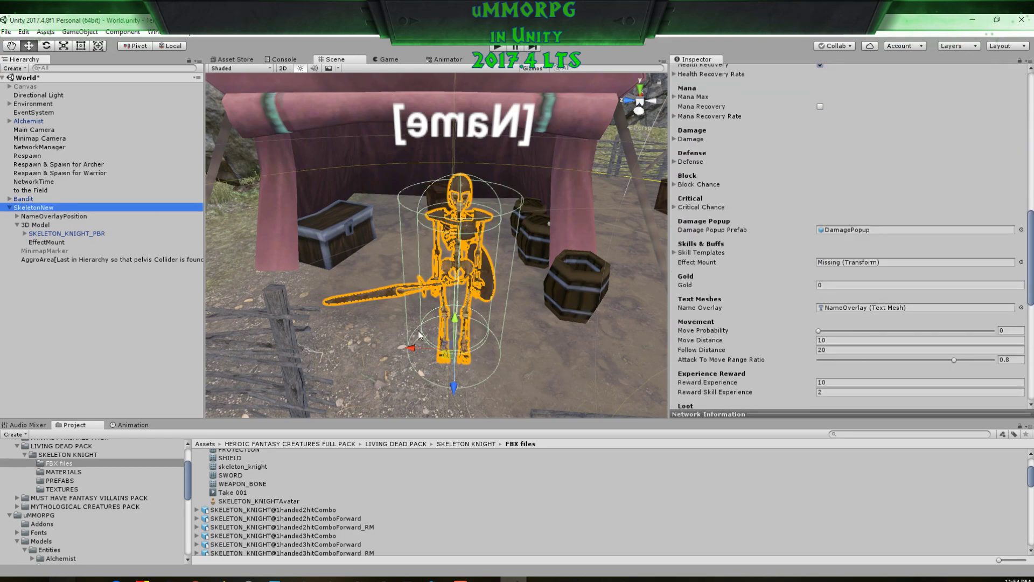
left_click_drag(52, 242, 838, 262)
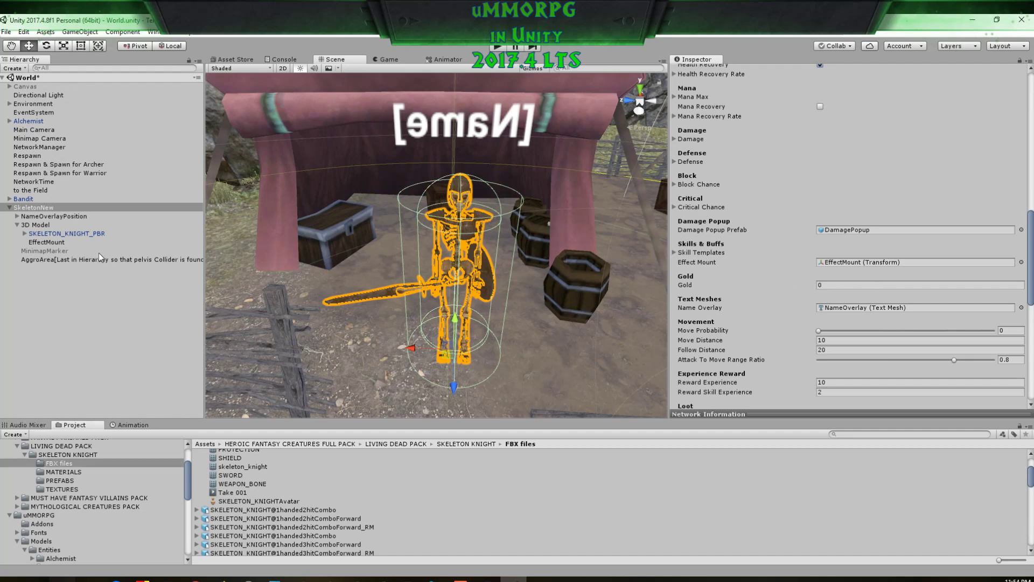
Step: Expand SKELETON_KNIGHT_PBR, inspect its skeleton_knight_ child and collapse that bone hierarchy
left_click(25, 233)
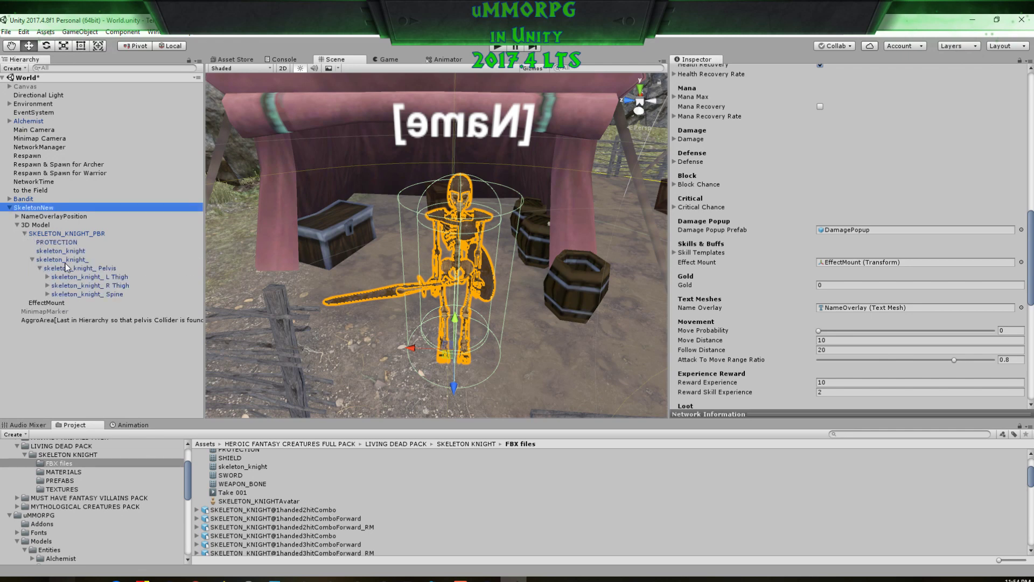
left_click(61, 259)
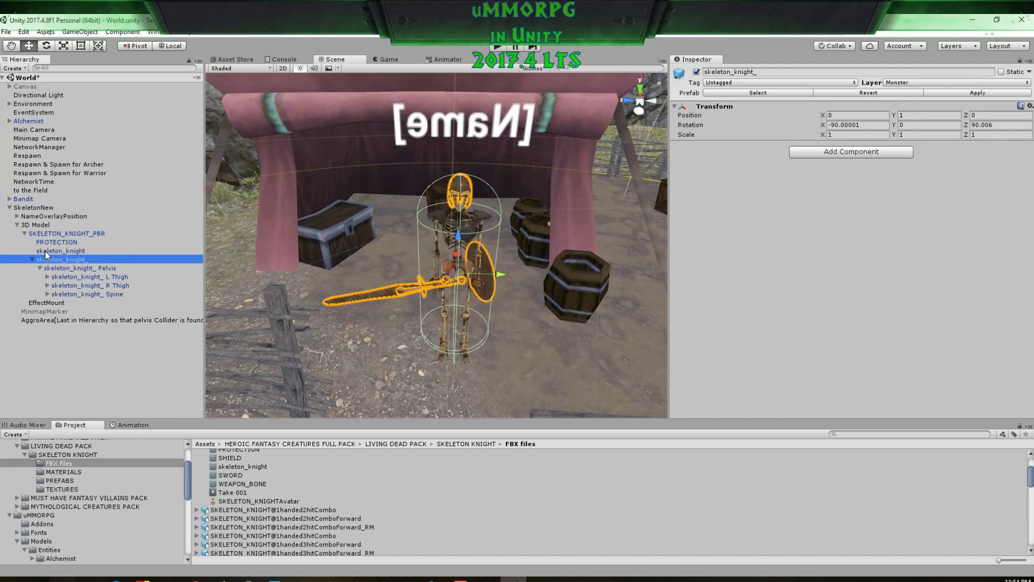
left_click(33, 259)
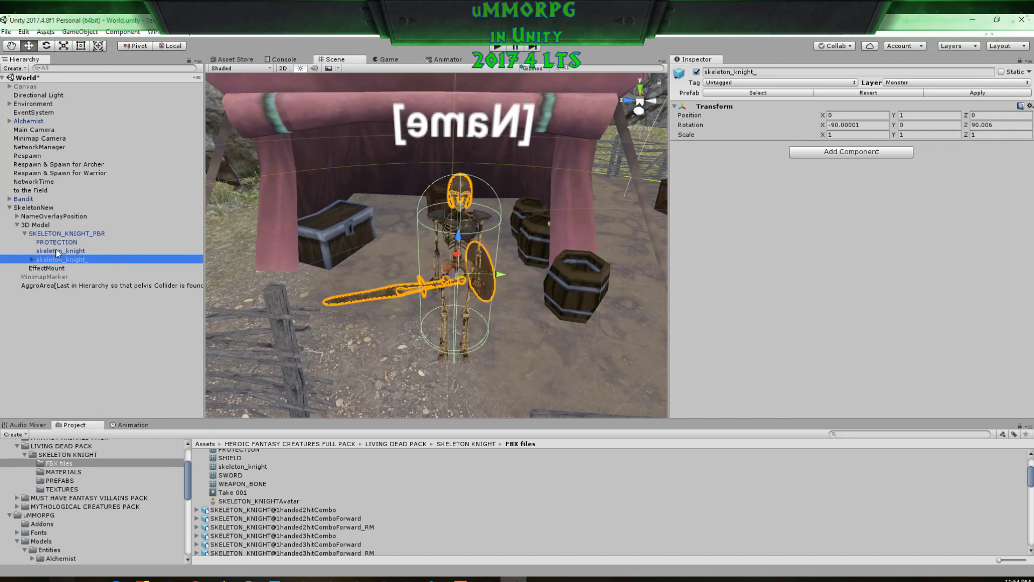
Step: Review SkeletonNew's components for remaining missing references and expand the Skill Templates list in its Monster script
left_click(33, 207)
scroll(760, 313, "down", 15)
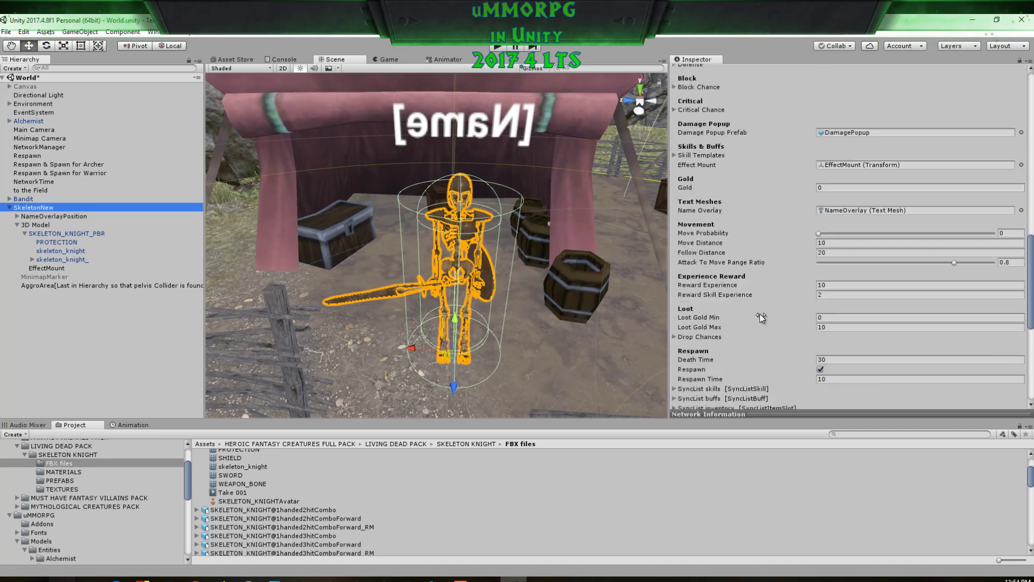
scroll(760, 313, "down", 12)
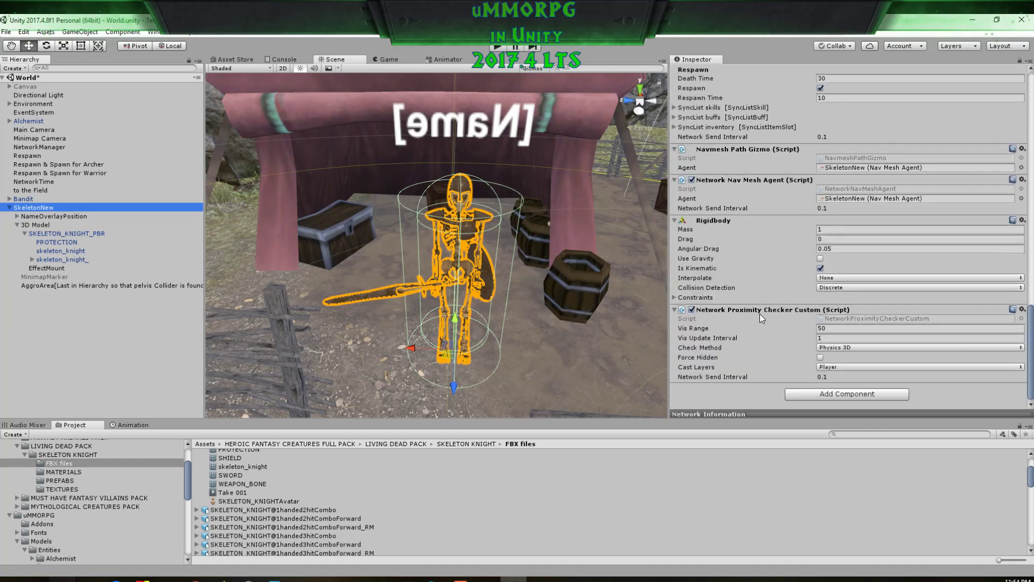
scroll(759, 314, "up", 10)
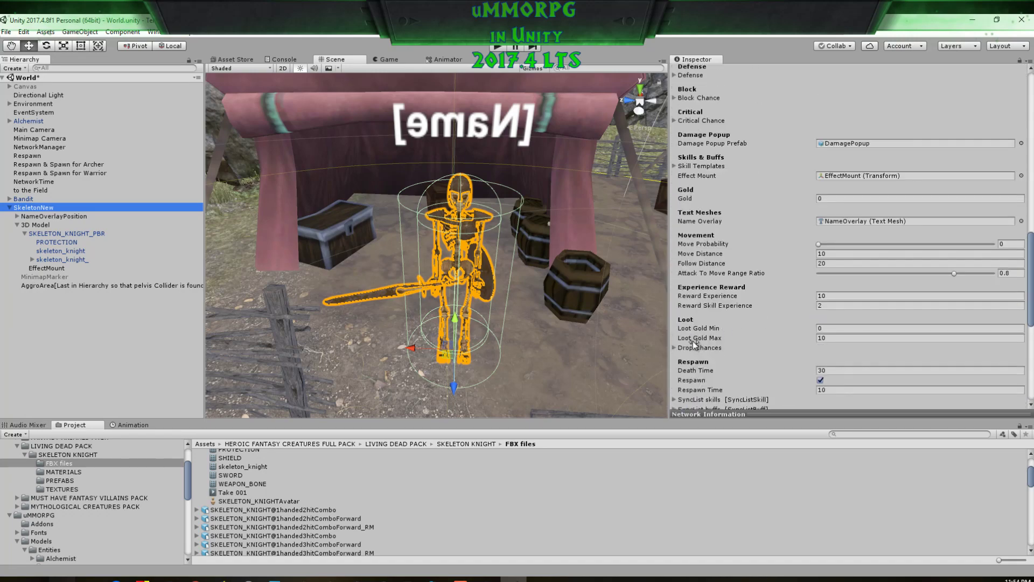
left_click(677, 166)
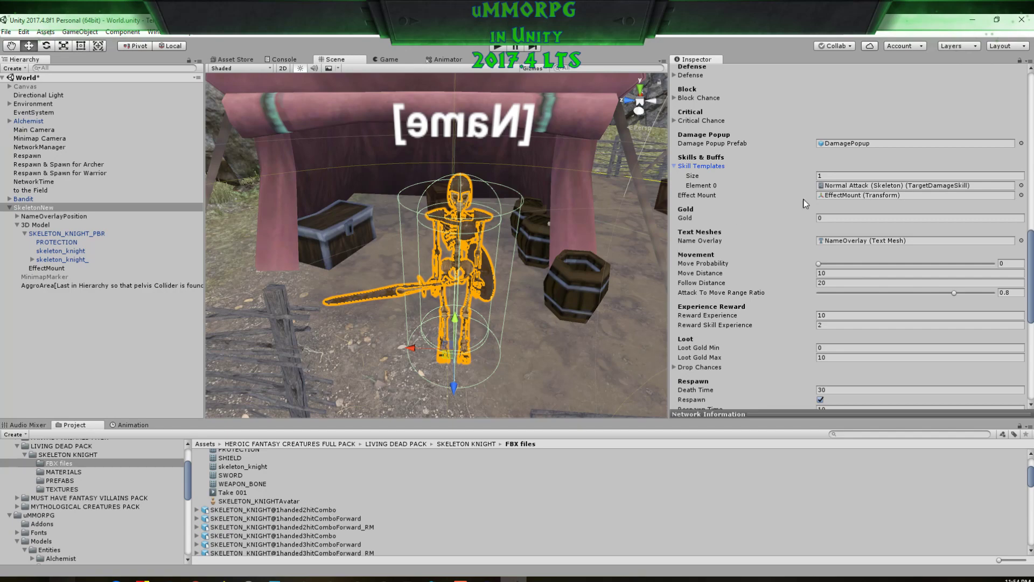
scroll(764, 249, "up", 10)
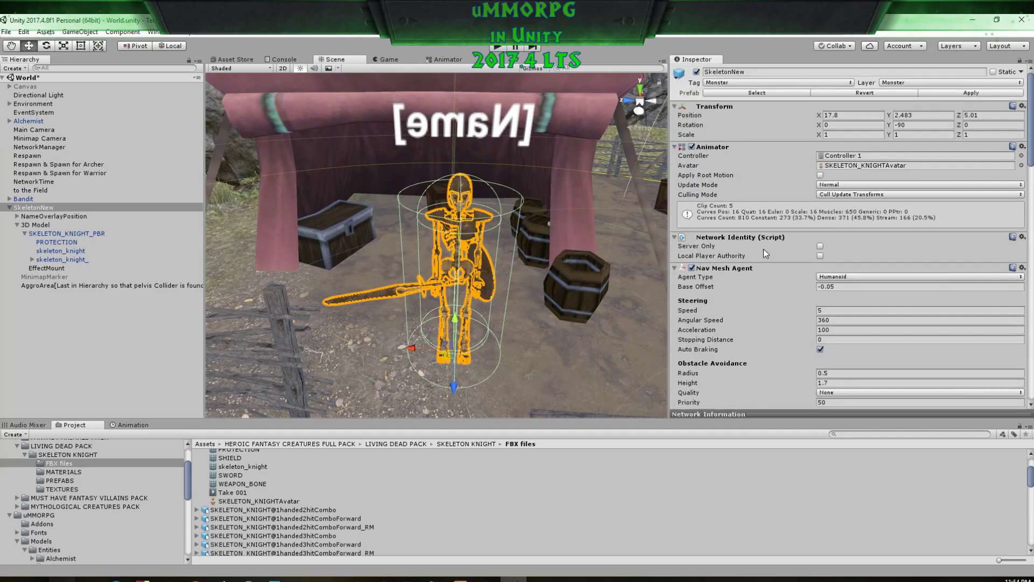
scroll(761, 337, "down", 15)
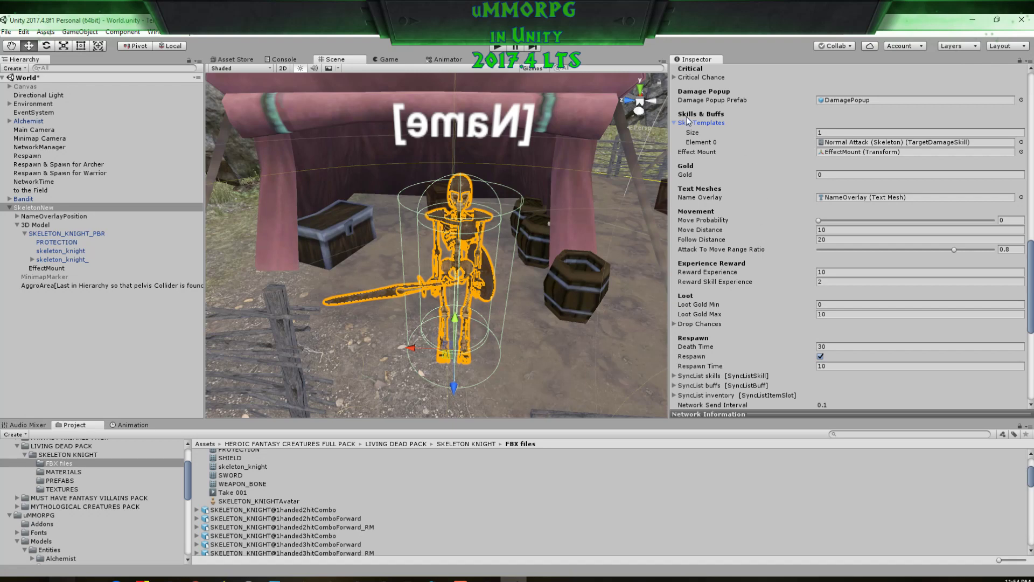
scroll(767, 254, "up", 12)
scroll(767, 254, "up", 3)
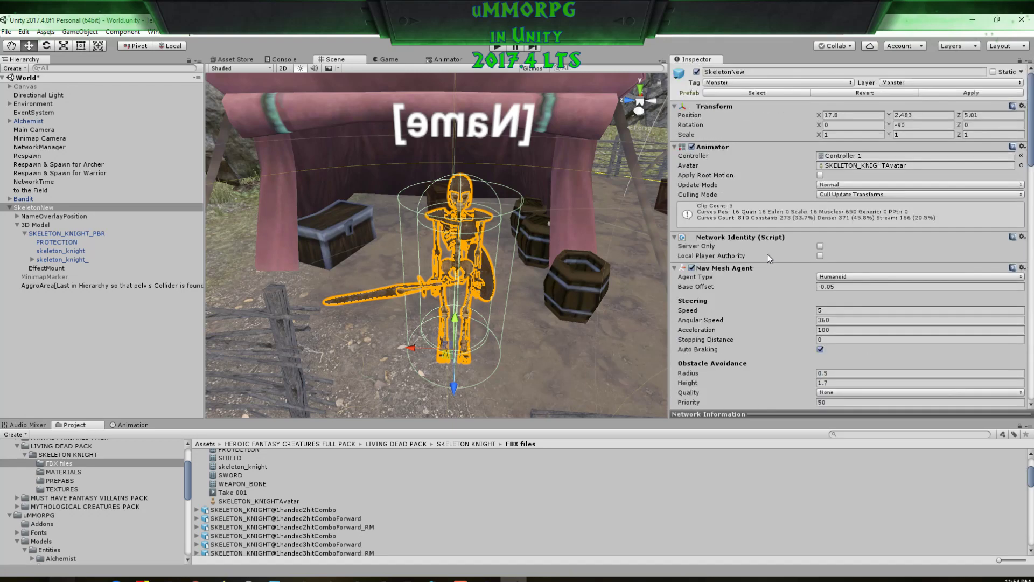
Step: Locate SkeletonNew's assigned animator controller among the project assets and examine the skeleton model's Rig and Model import settings
left_click(842, 156)
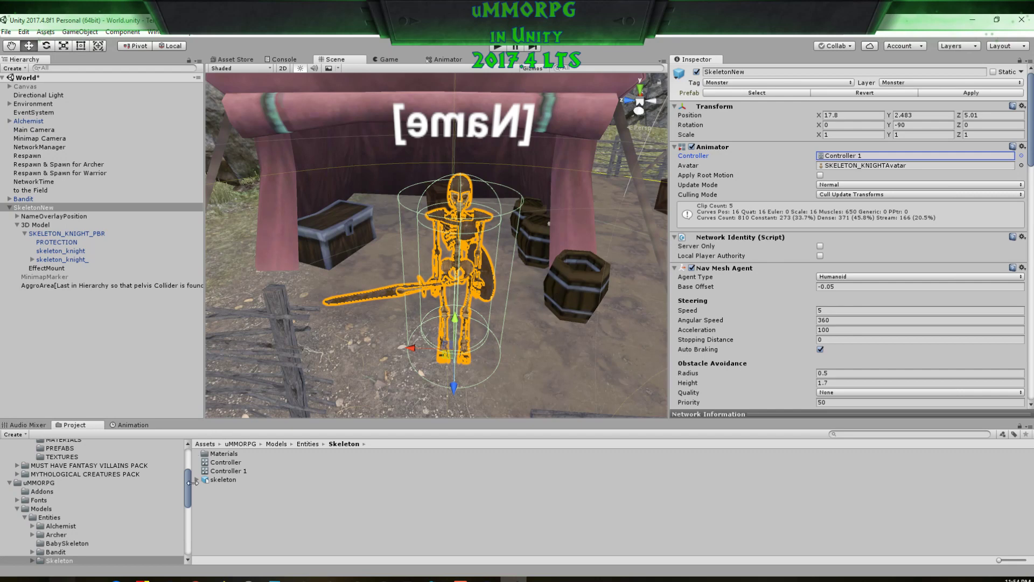
left_click(220, 481)
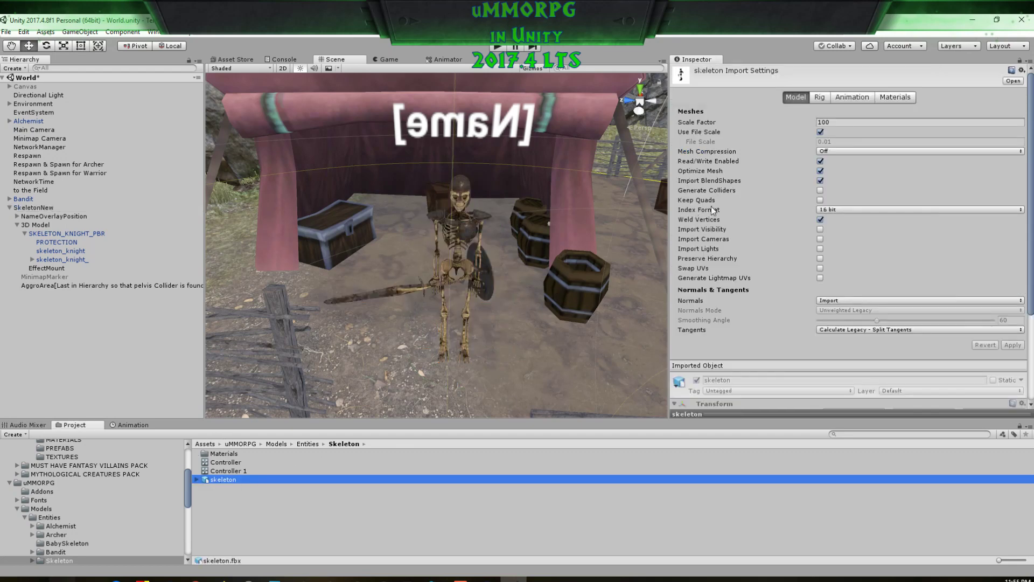
left_click(824, 97)
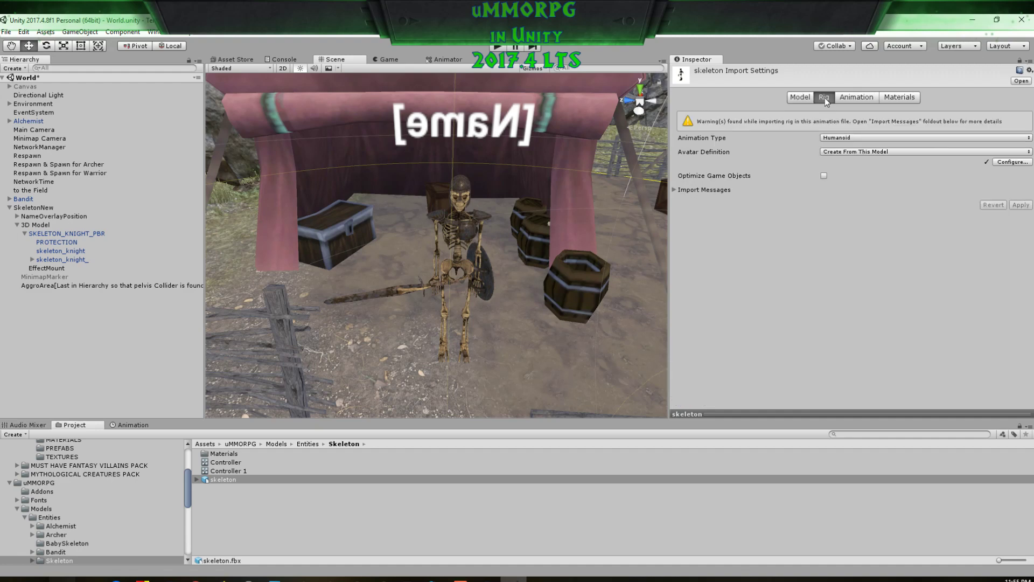
left_click(794, 99)
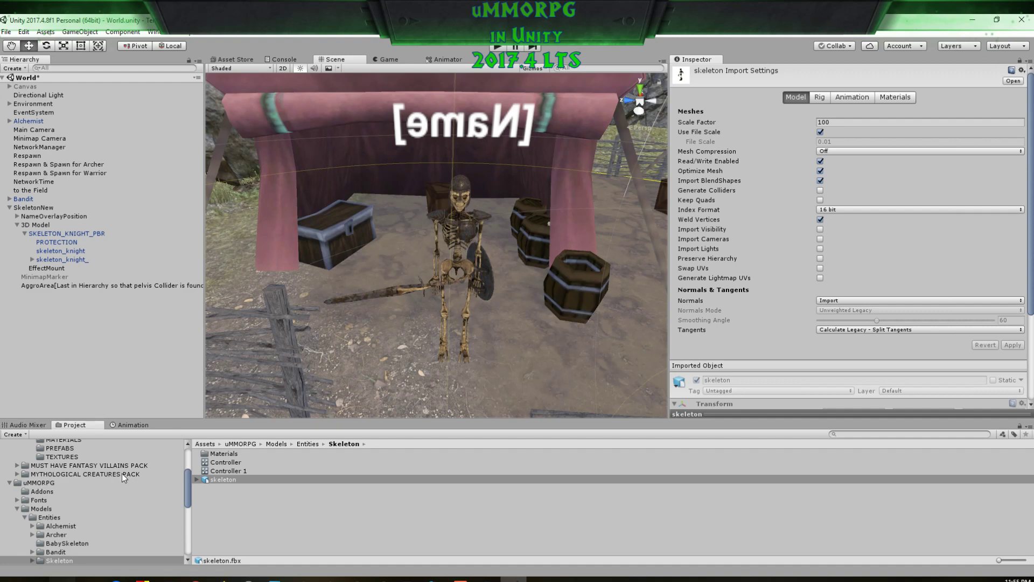
scroll(107, 478, "up", 5)
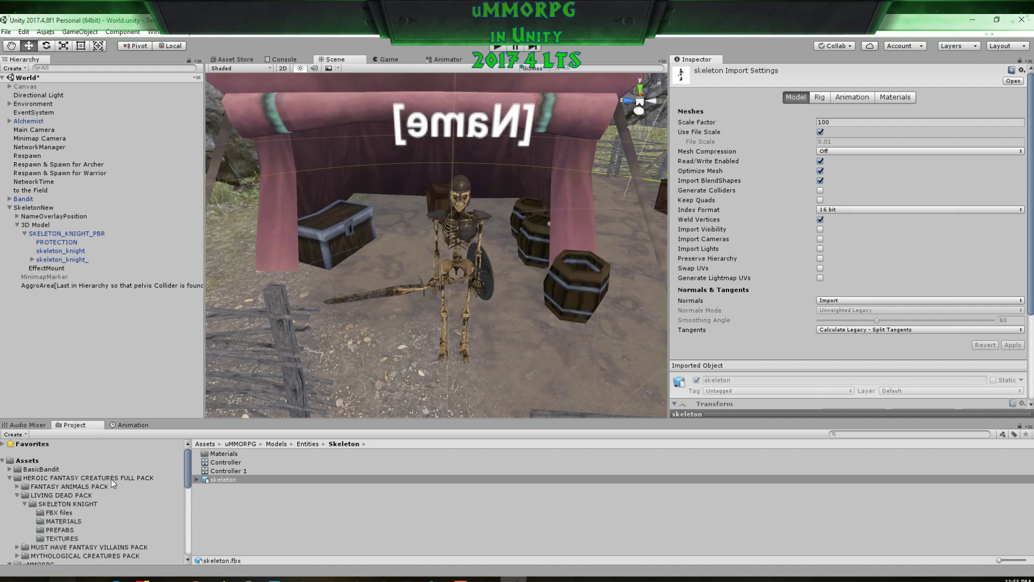
Step: Open Controller 1 from the Skeleton folder in the Animator and bring its states into view
left_click(218, 470)
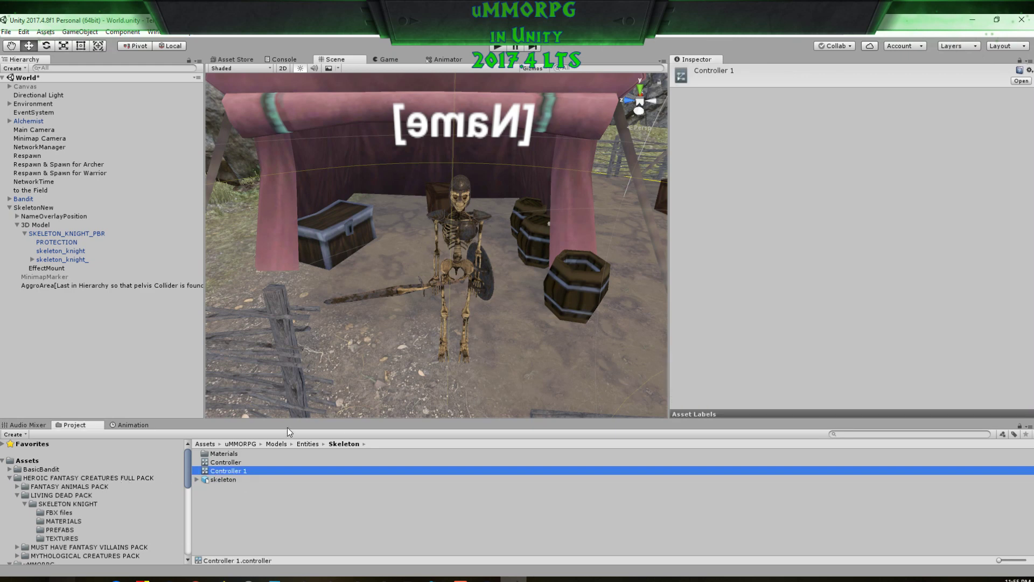
double_click(220, 471)
middle_click_drag(453, 255, 481, 354)
scroll(544, 218, "up", 5)
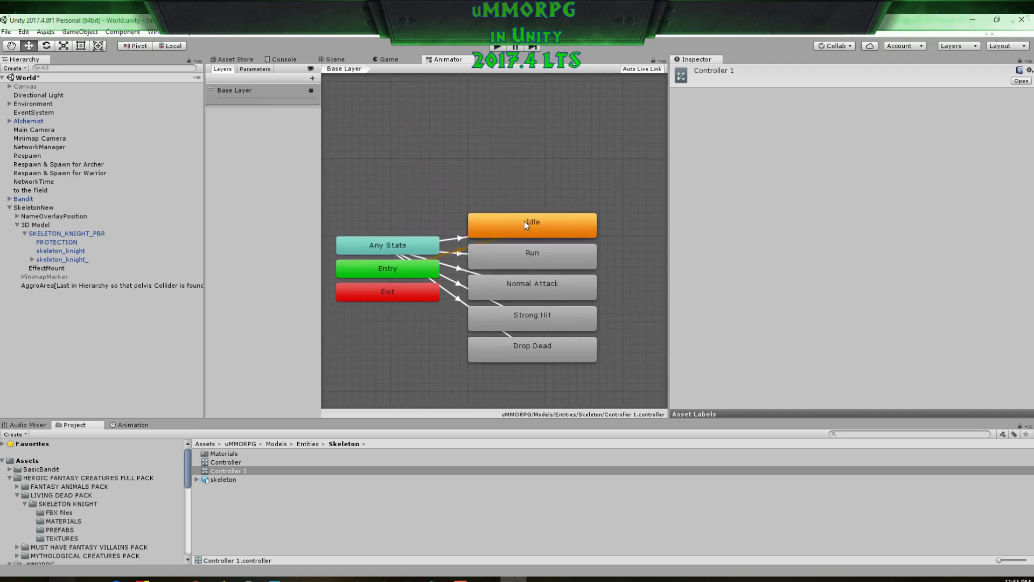
Step: Examine the Strong Hit state and the controller's parameters, widening the parameter list to show the full names
left_click(544, 324)
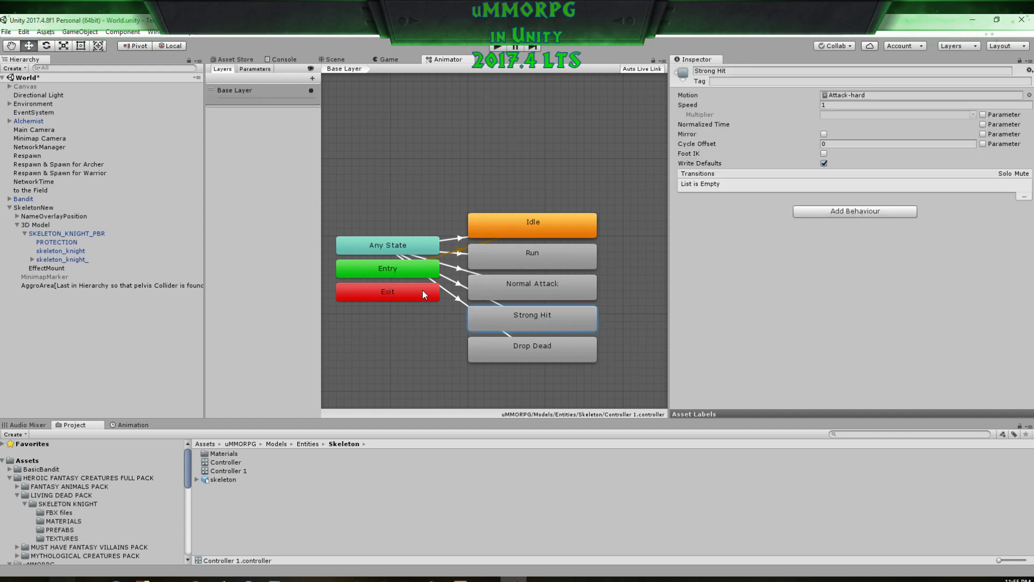
left_click(265, 69)
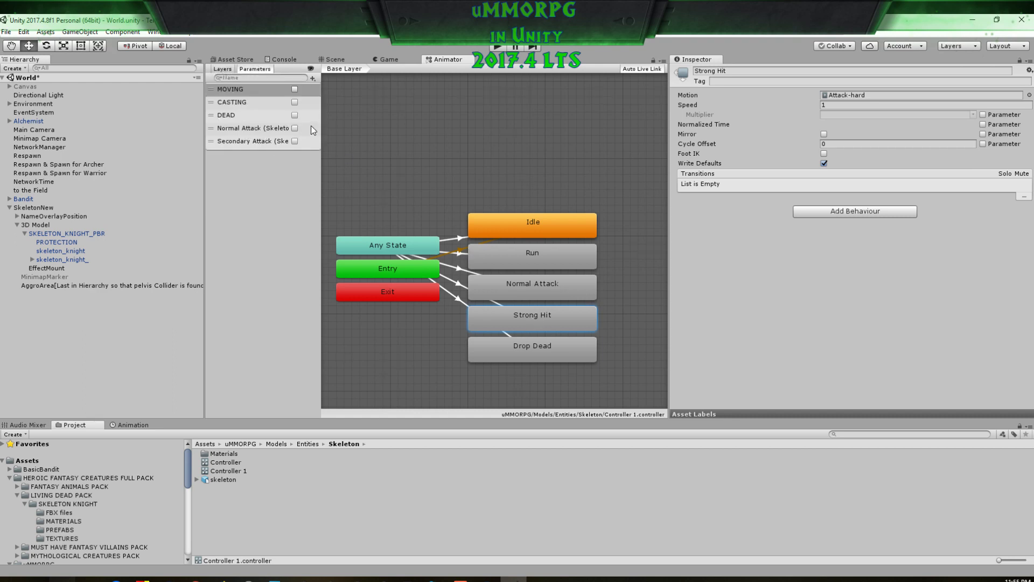
left_click_drag(320, 127, 375, 129)
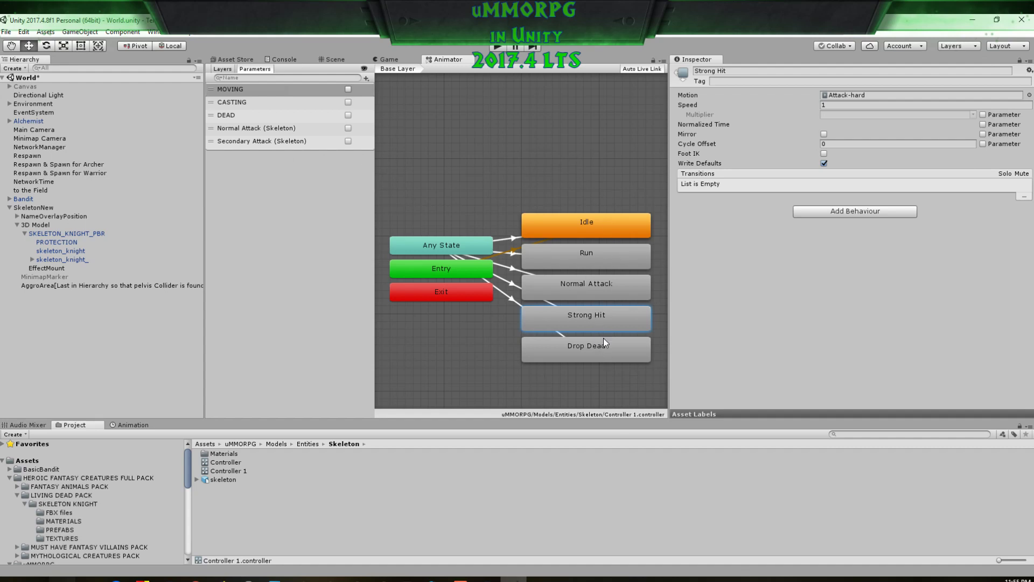
Step: Move the Idle state above the other states and examine the import settings of its animation clip
left_click_drag(557, 236, 547, 186)
double_click(552, 182)
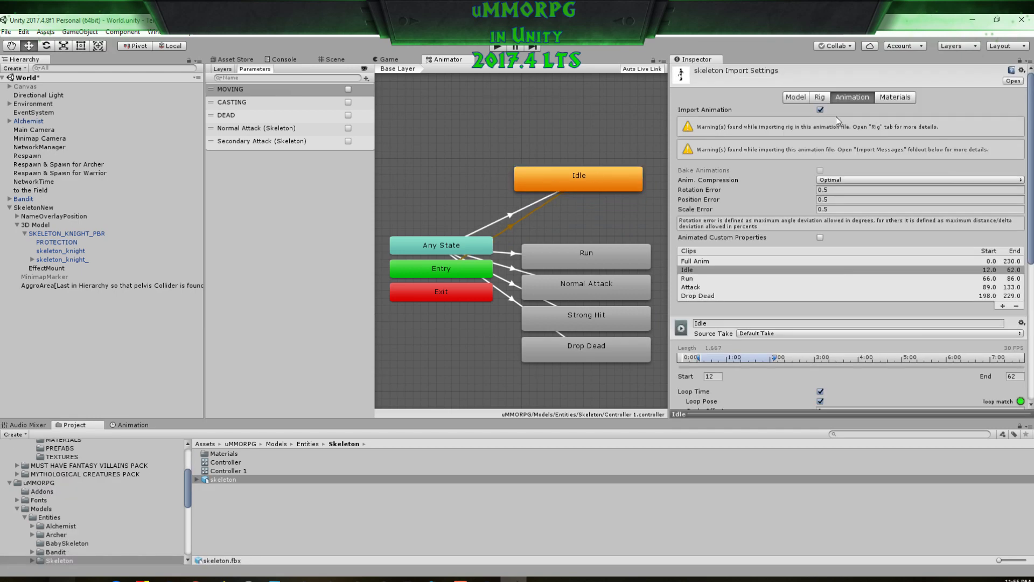
scroll(791, 121, "down", 6)
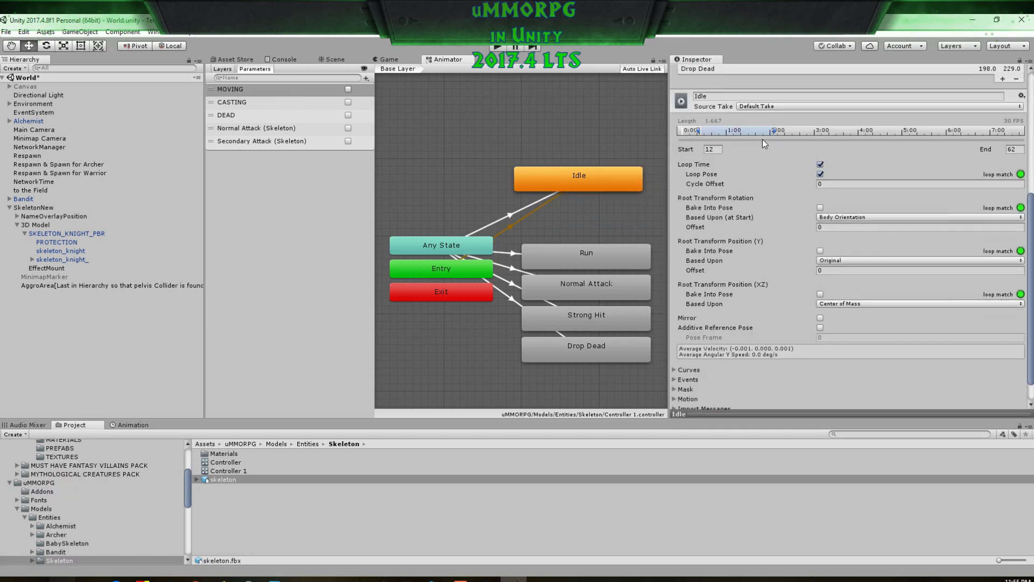
scroll(790, 129, "up", 6)
Step: Locate the Idle state's motion clip among the assets and open the skeleton knight's FBX files folder
left_click(598, 175)
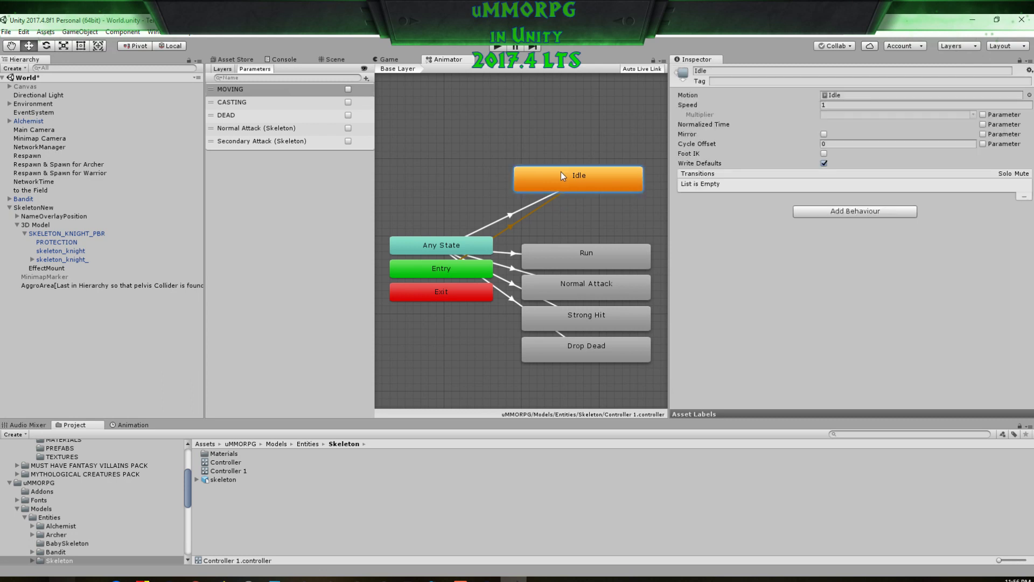
left_click(835, 95)
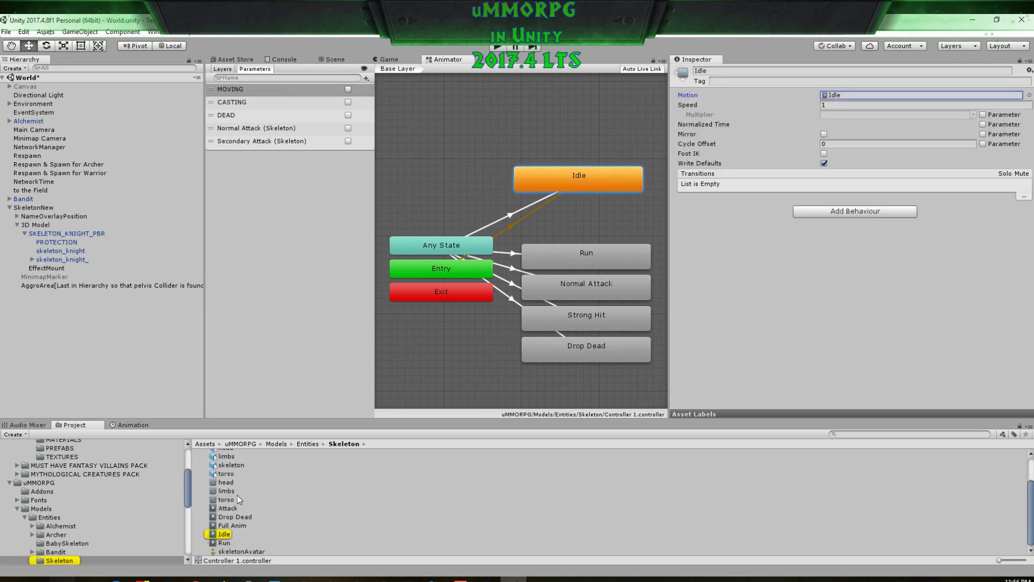
scroll(237, 494, "up", 3)
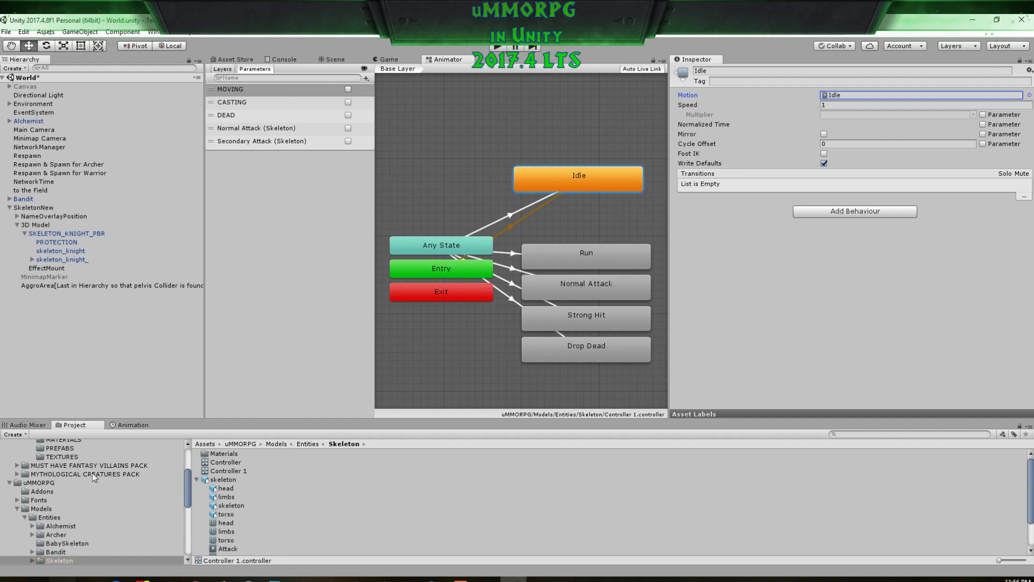
scroll(92, 473, "up", 5)
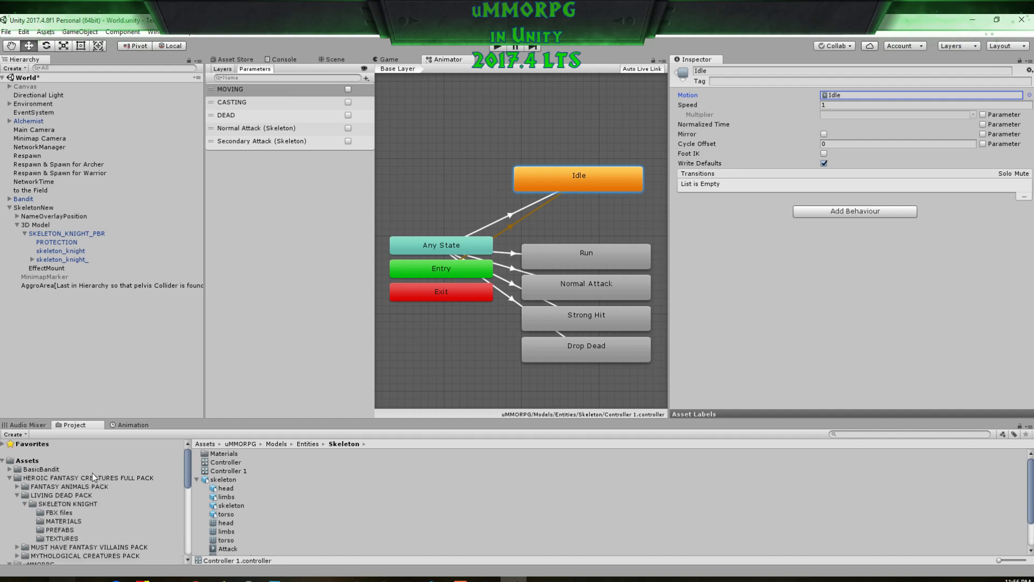
left_click(64, 505)
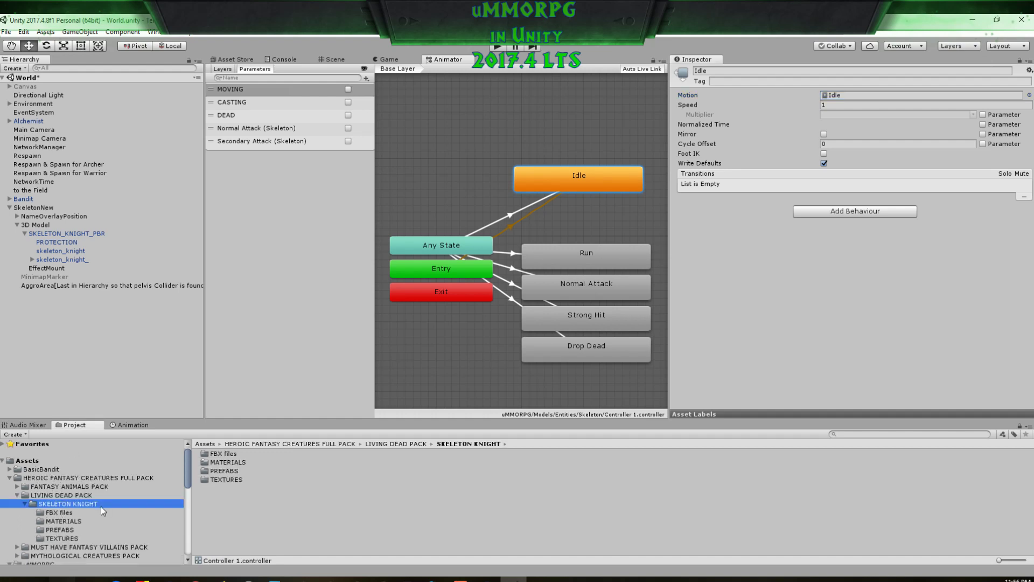
left_click(59, 513)
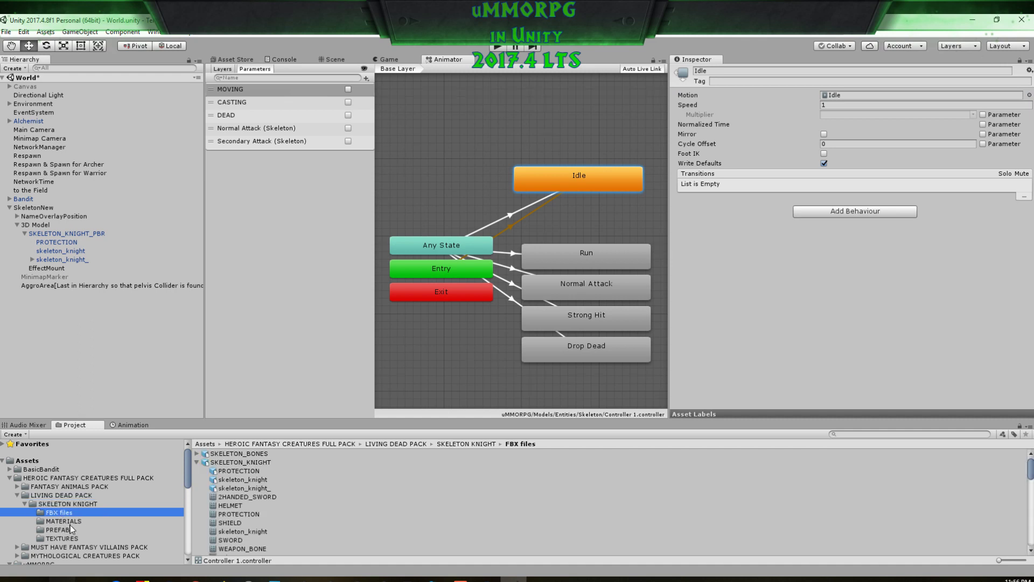
left_click(68, 532)
left_click(68, 514)
Step: Find the knight's idle animations in the FBX files and expand the idle1handed and idleProtected models to show their clips
scroll(244, 491, "down", 4)
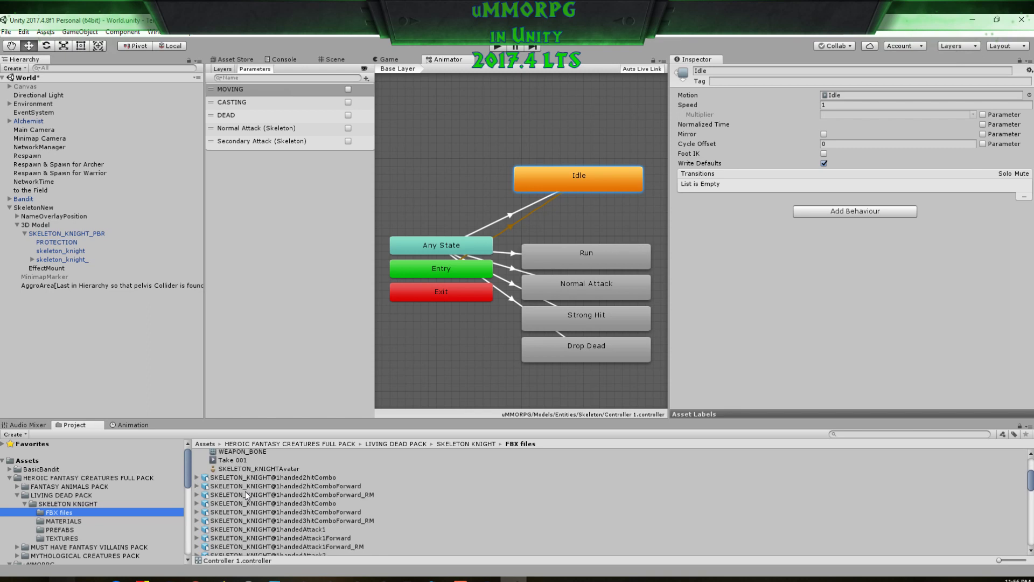
scroll(259, 474, "down", 10)
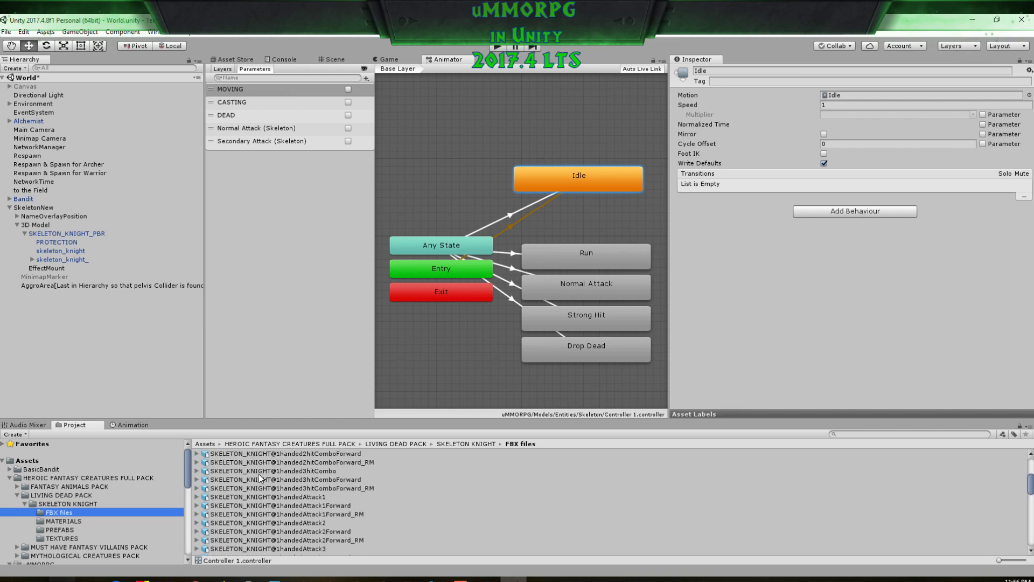
scroll(258, 474, "down", 5)
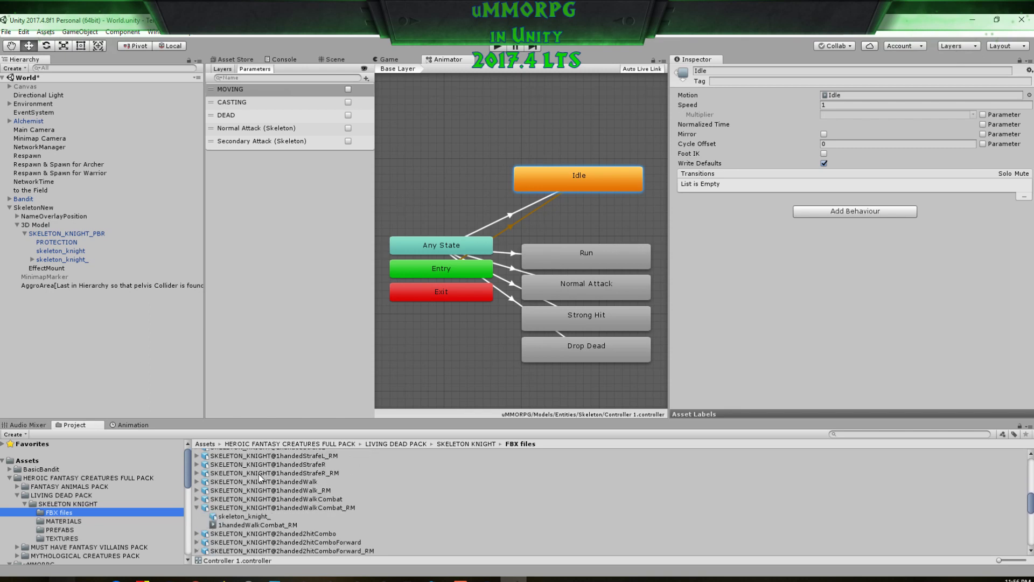
scroll(264, 496, "down", 8)
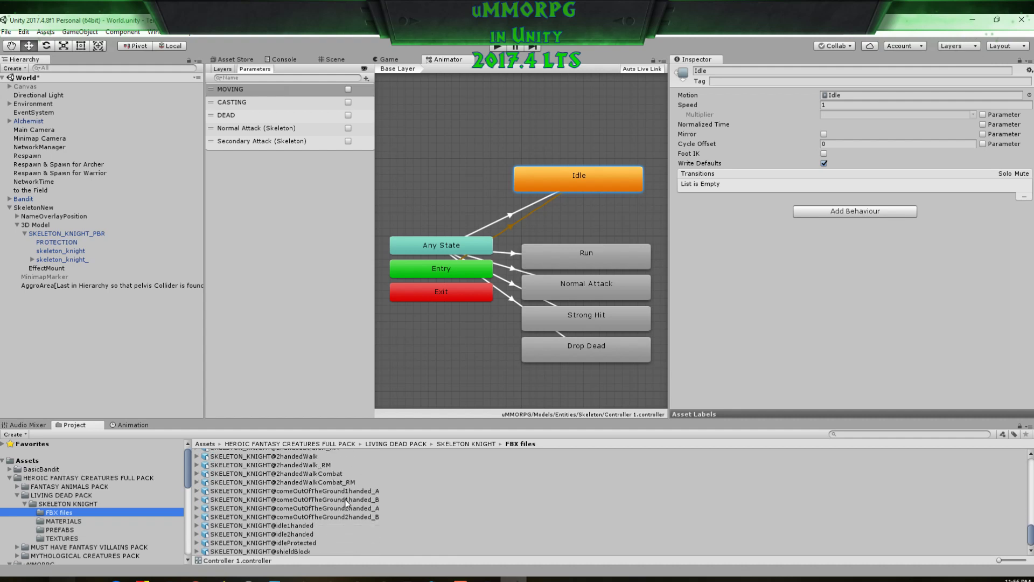
left_click(222, 526)
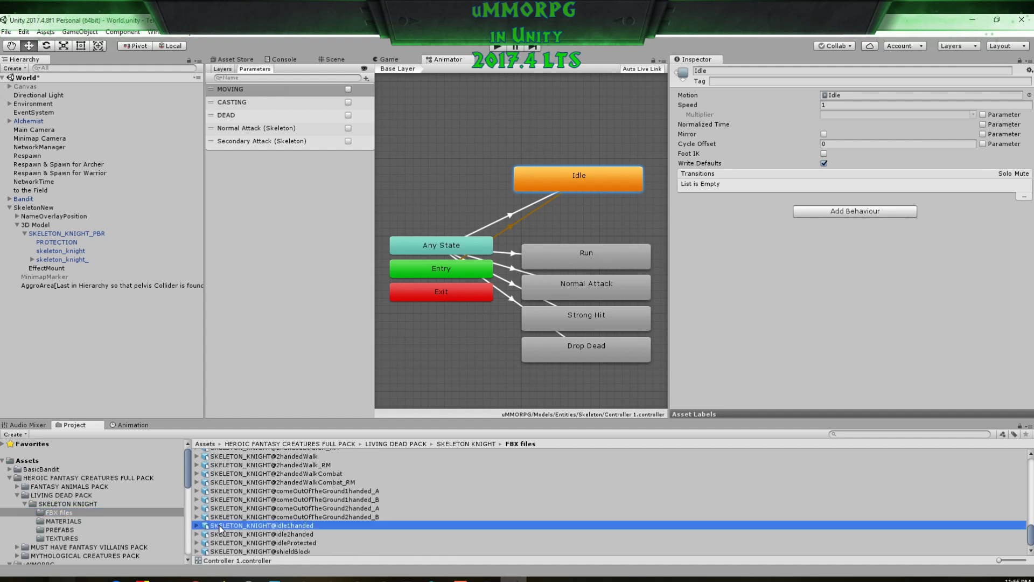
left_click(197, 525)
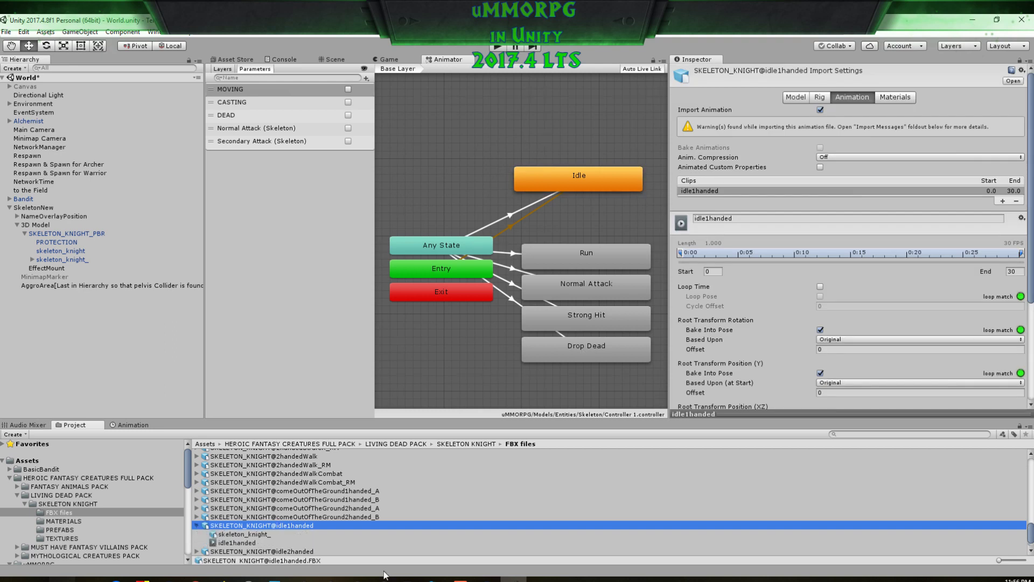
scroll(319, 532, "down", 1)
left_click(299, 542)
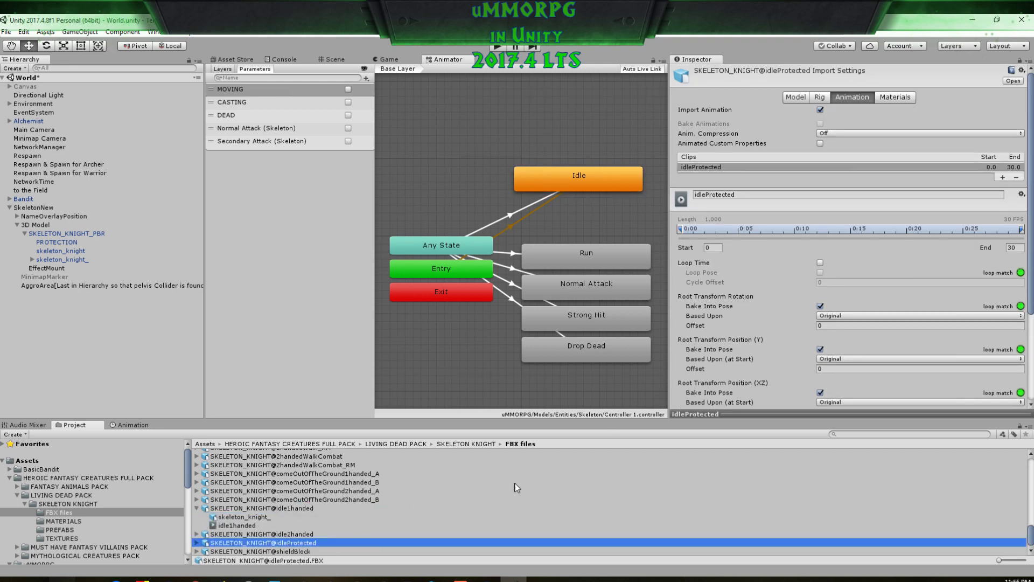
left_click(197, 542)
Step: Preview the idleProtected and idle1handed clips in an enlarged animation preview, viewing the knight from different angles
left_click(246, 542)
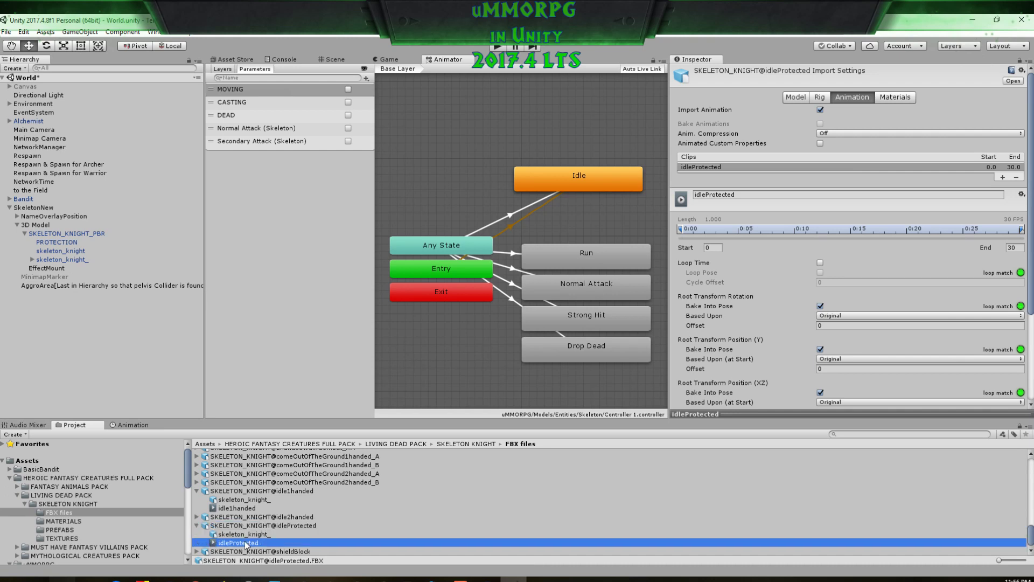
left_click_drag(797, 415, 807, 226)
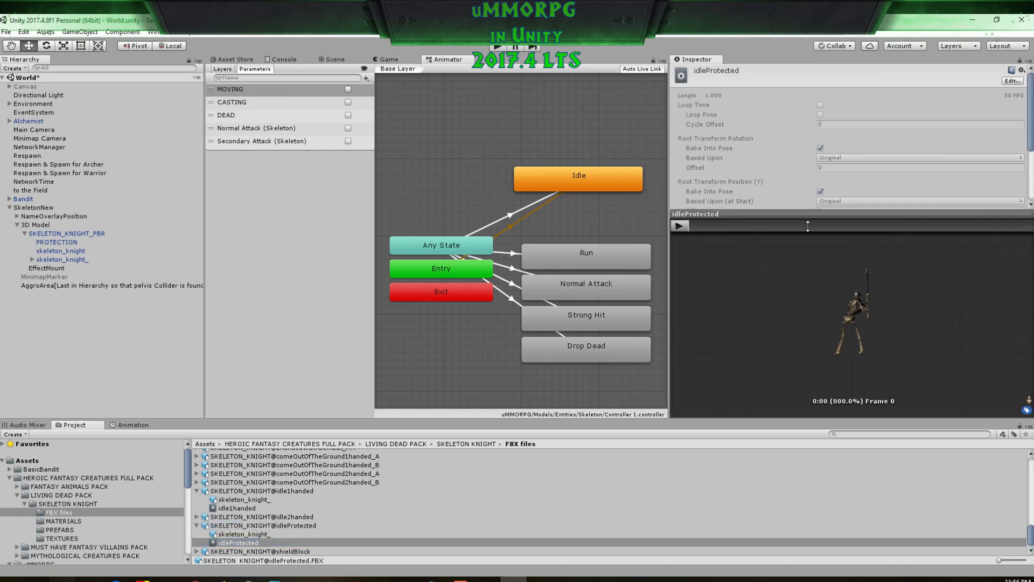
scroll(862, 323, "up", 3)
left_click_drag(875, 339, 723, 358)
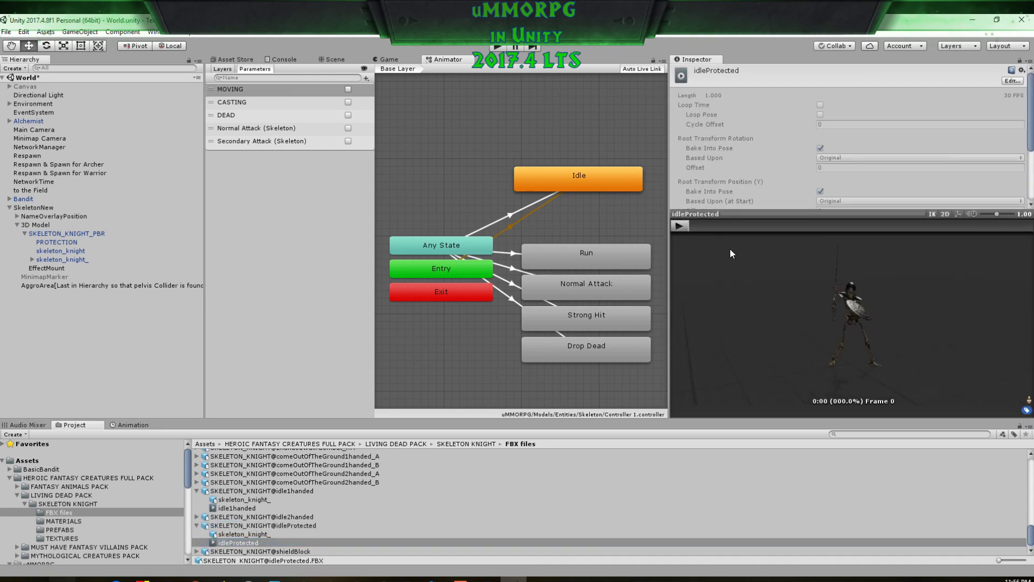
left_click(680, 225)
left_click(231, 509)
left_click(674, 228)
scroll(867, 318, "up", 3)
left_click_drag(867, 318, 731, 343)
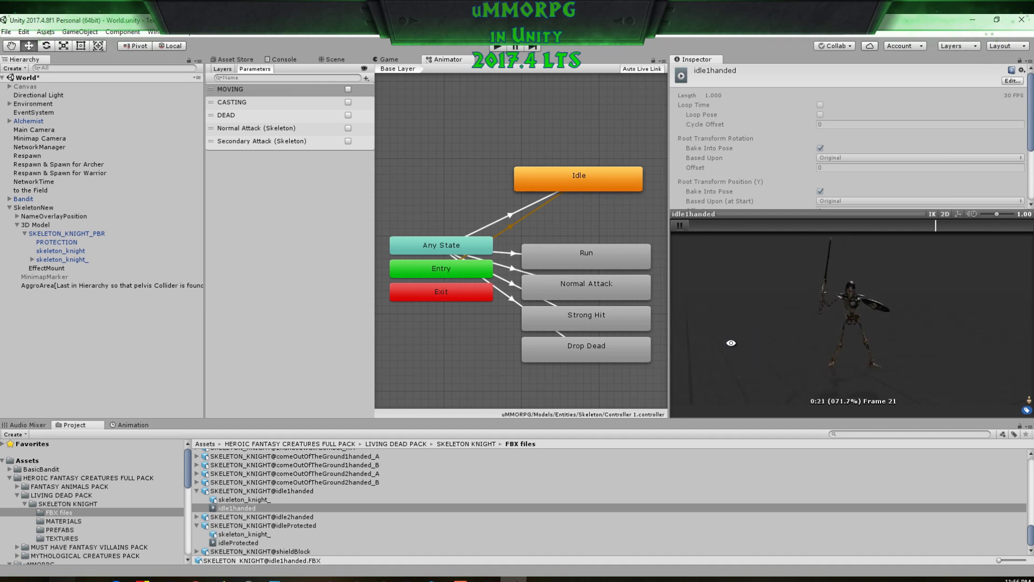
Step: Assign the idle1handed clip as the Idle state's motion and line the Idle state up above the Run state
left_click(607, 183)
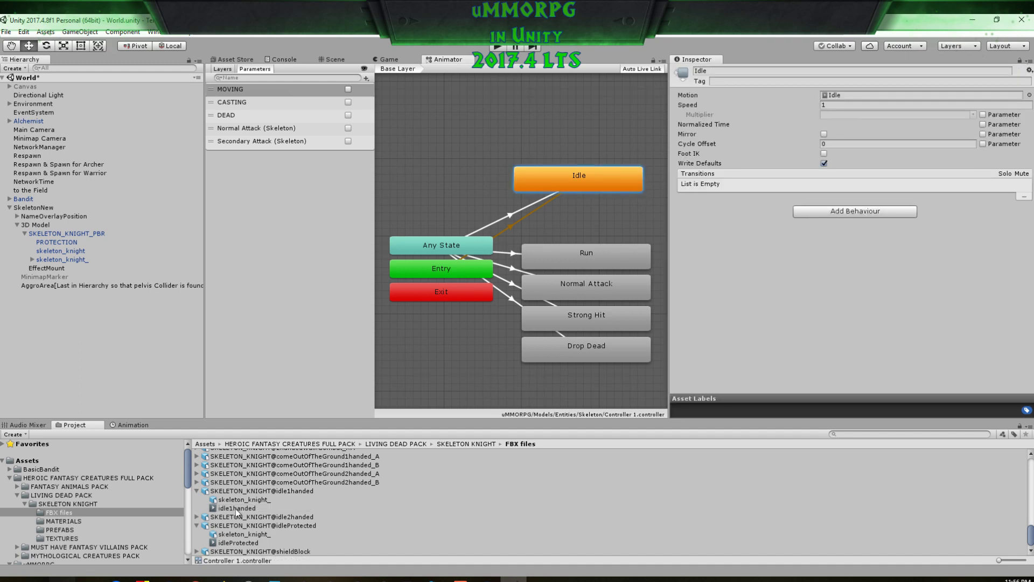
left_click_drag(235, 508, 846, 100)
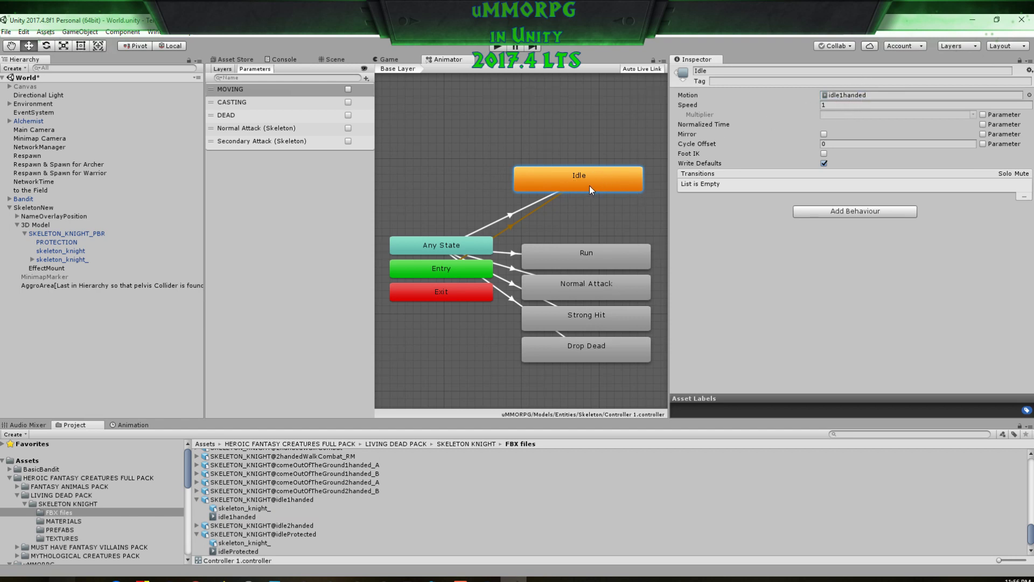
left_click_drag(589, 185, 597, 193)
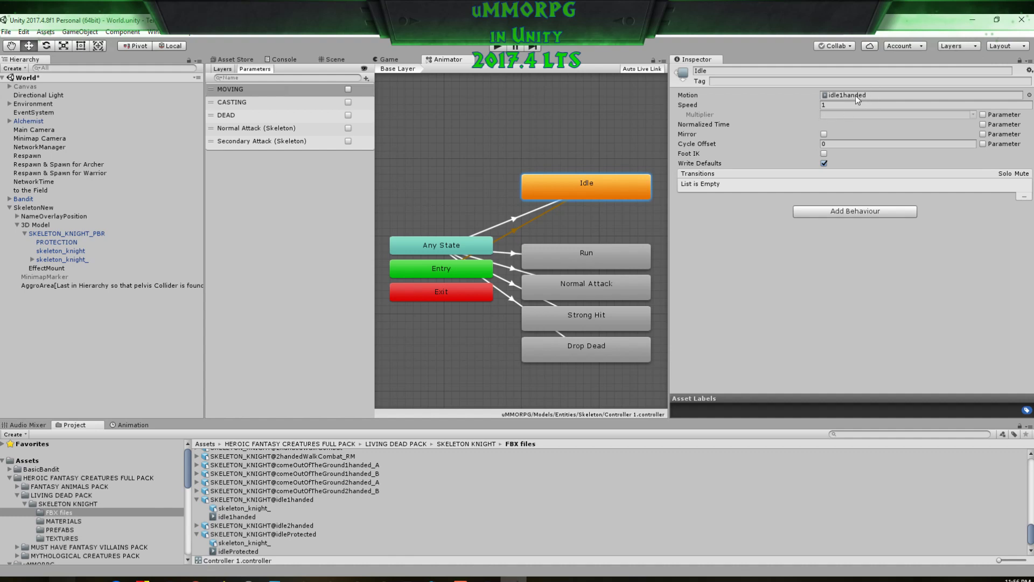
Step: Move the Run state slightly up and expand the knight's 1handedWalk and 1handedWalk_RM models to show their clips
left_click_drag(606, 258, 591, 242)
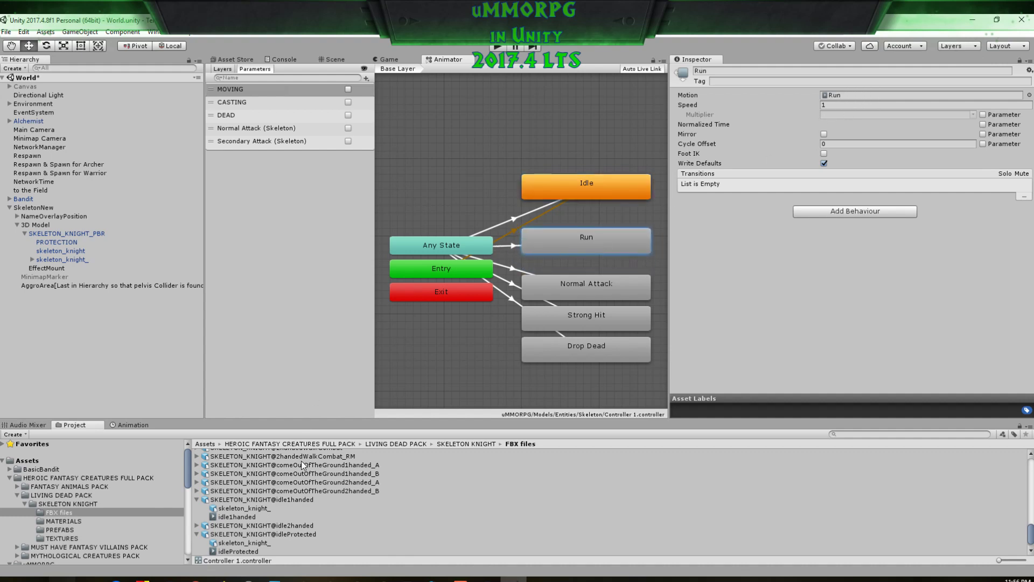
scroll(262, 509, "up", 10)
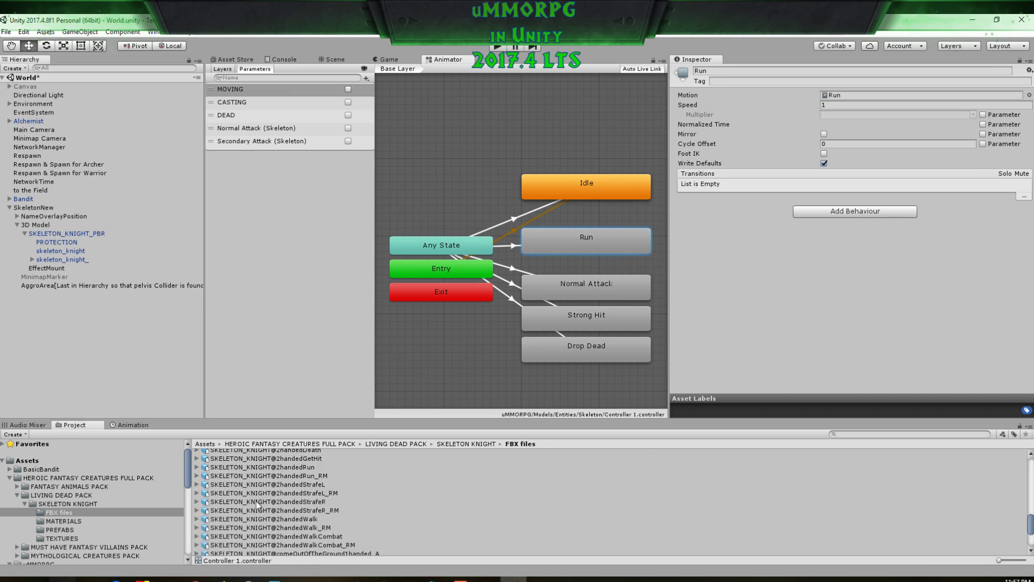
scroll(258, 504, "up", 5)
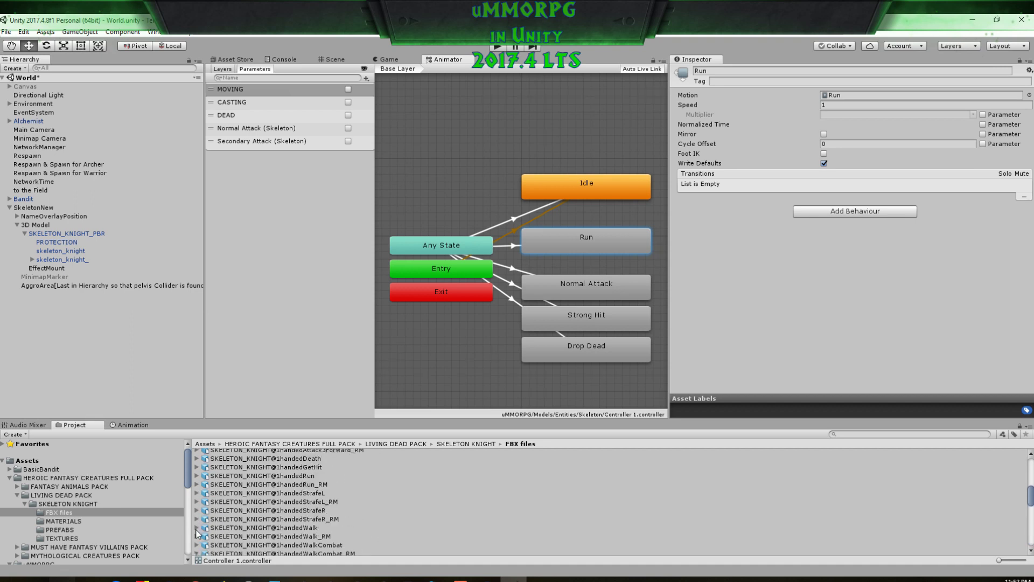
left_click(196, 527)
scroll(199, 530, "down", 3)
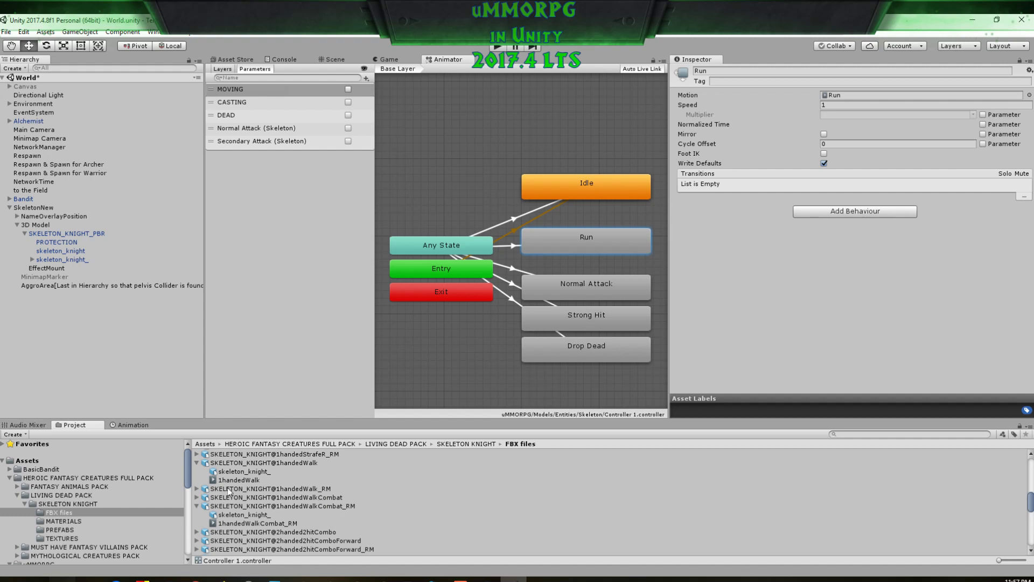
left_click(197, 489)
Step: Preview the 1handedWalk and 1handedWalk_RM clips and assign 1handedWalk as the Run state's motion
left_click(235, 480)
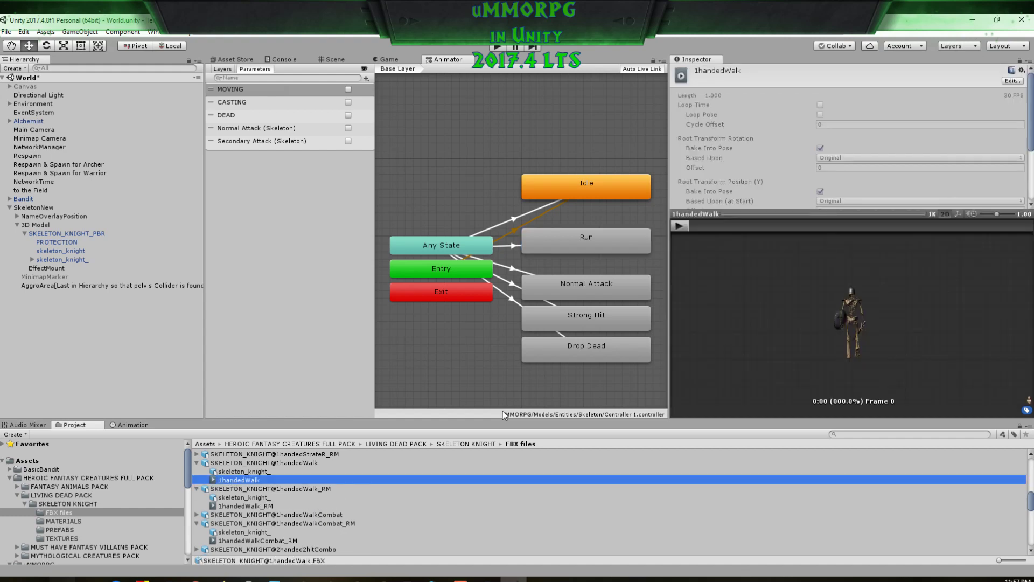
left_click(679, 225)
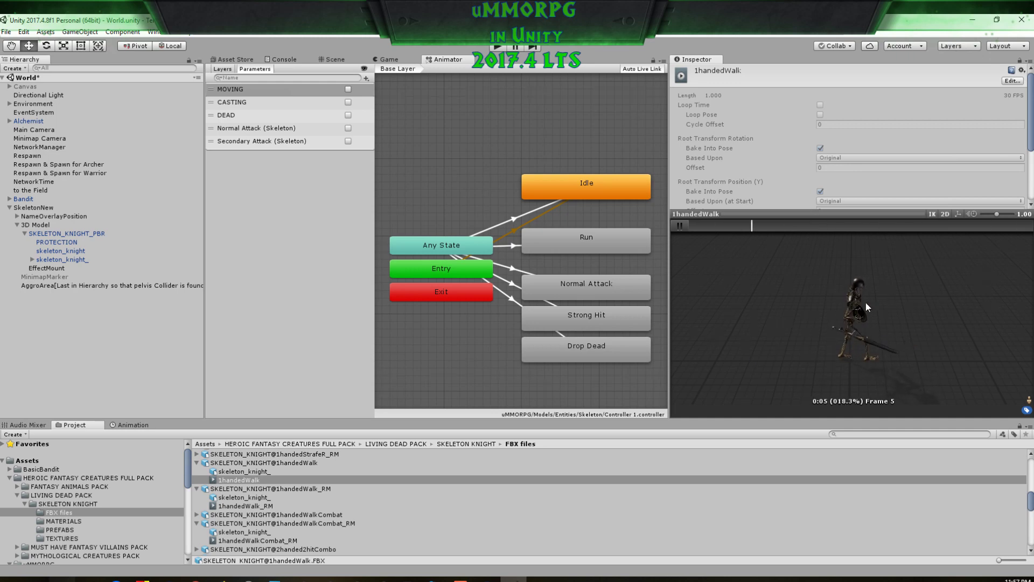
left_click(246, 506)
left_click_drag(823, 312, 864, 368)
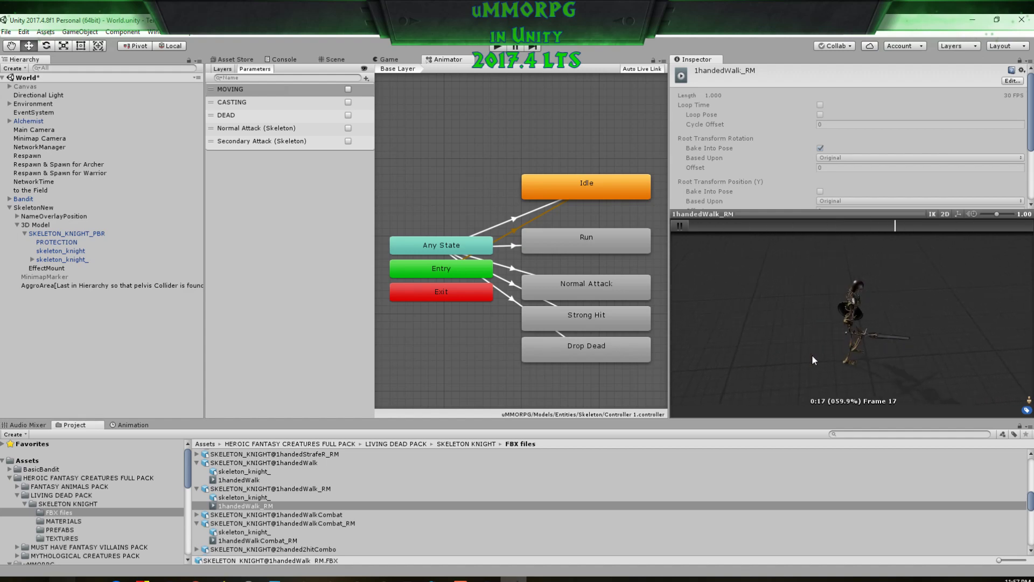
left_click(677, 226)
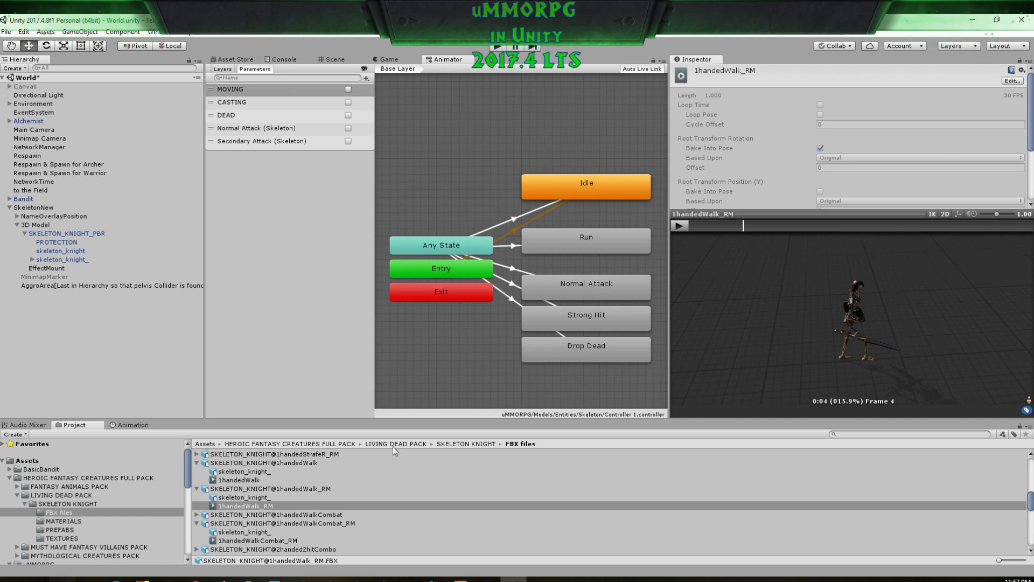
left_click(580, 248)
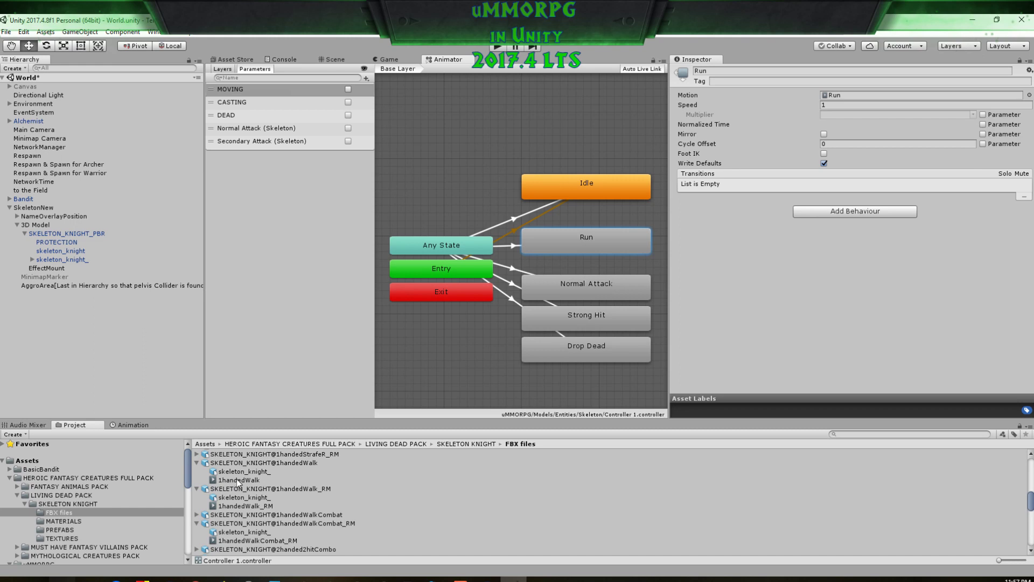
left_click_drag(238, 482, 849, 100)
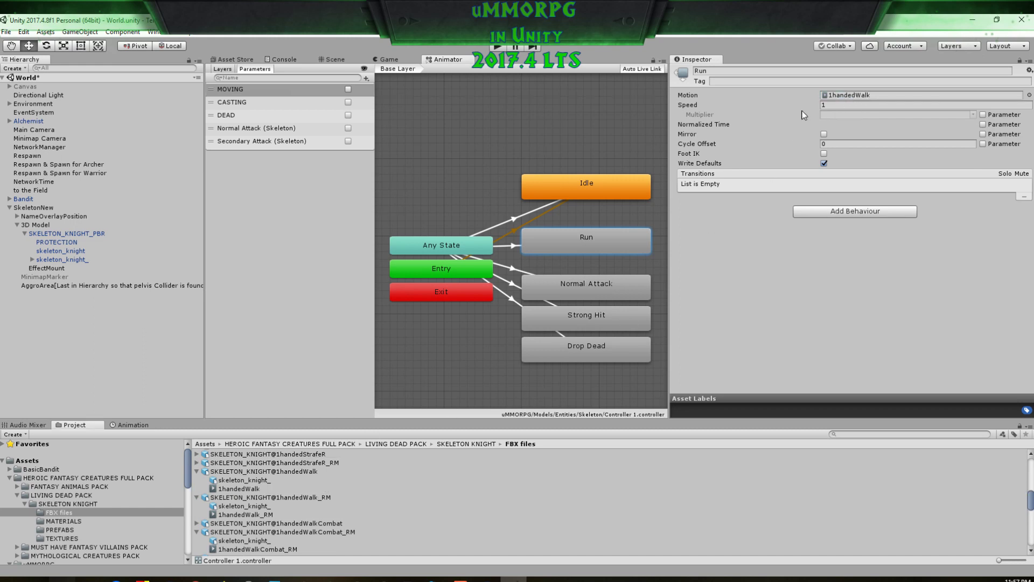
Step: Select the Normal Attack state, then find and preview the knight's 1handedAttack1 clip
left_click(587, 294)
scroll(273, 502, "up", 3)
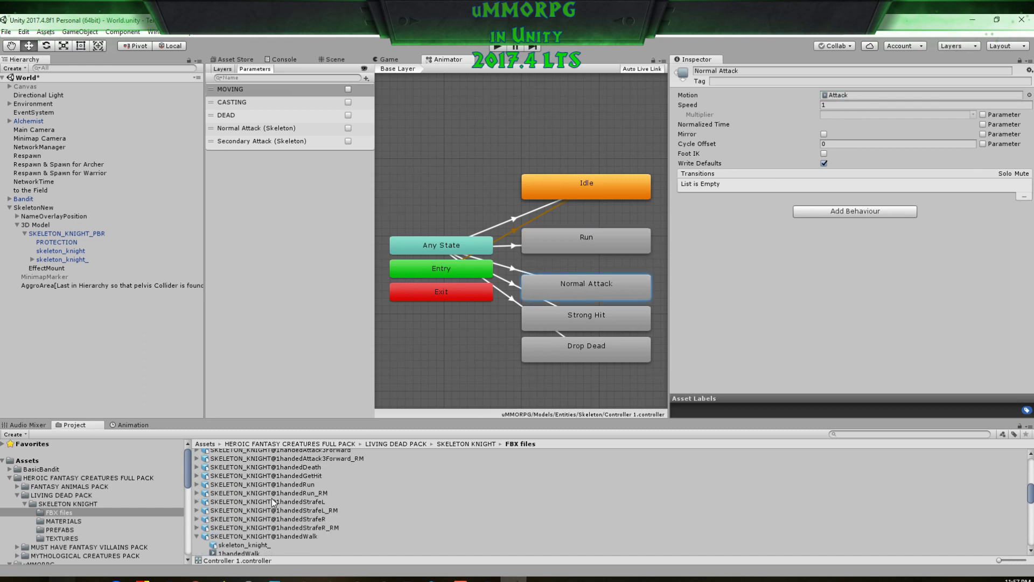
scroll(235, 503, "up", 4)
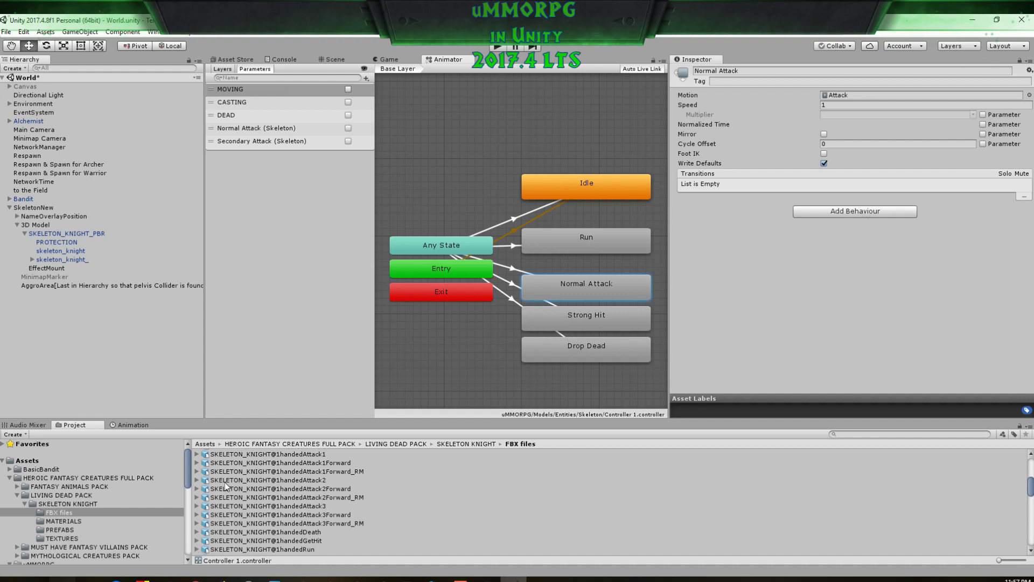
scroll(225, 486, "up", 2)
left_click(196, 486)
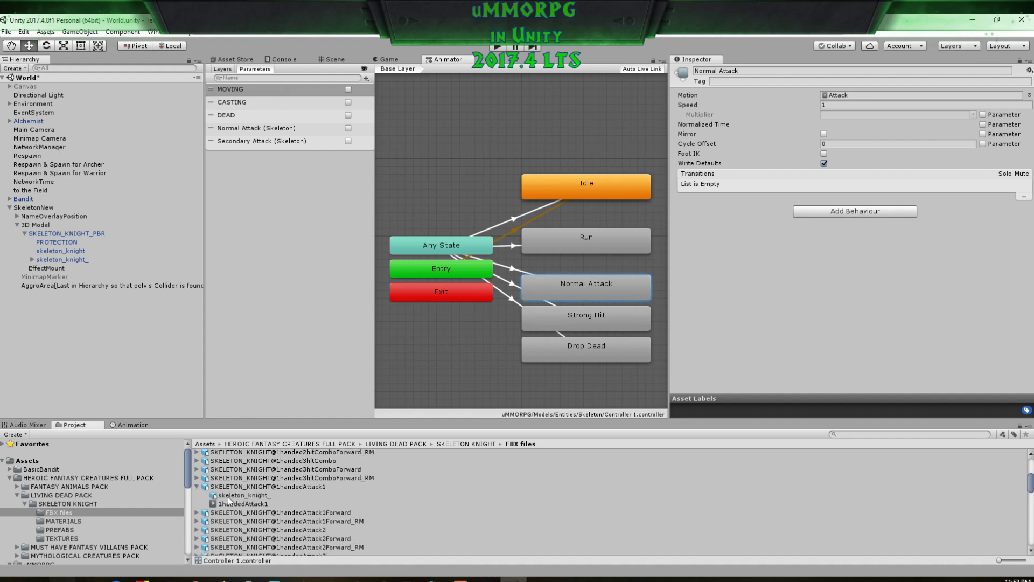
left_click(237, 503)
left_click(679, 226)
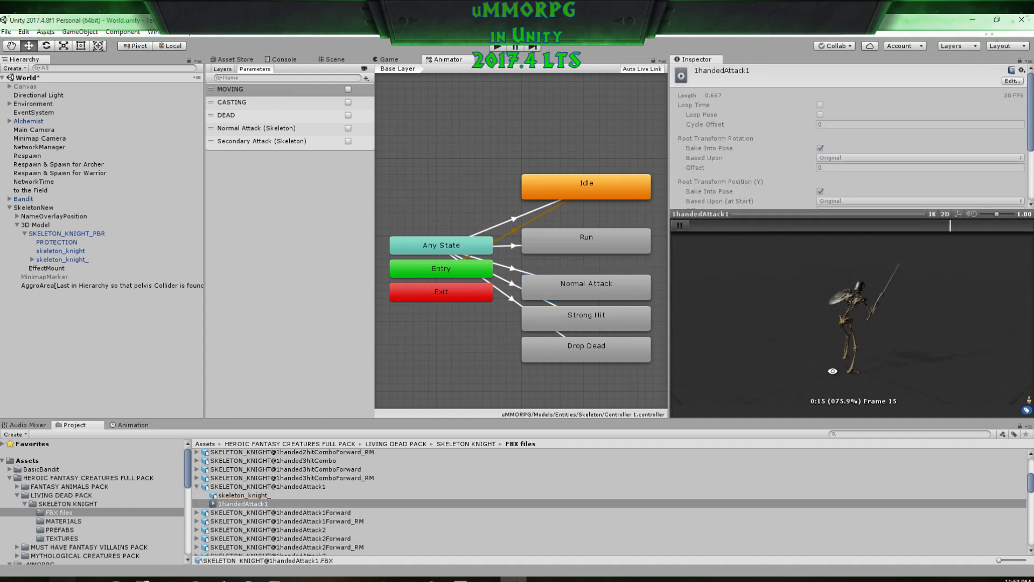
left_click(677, 225)
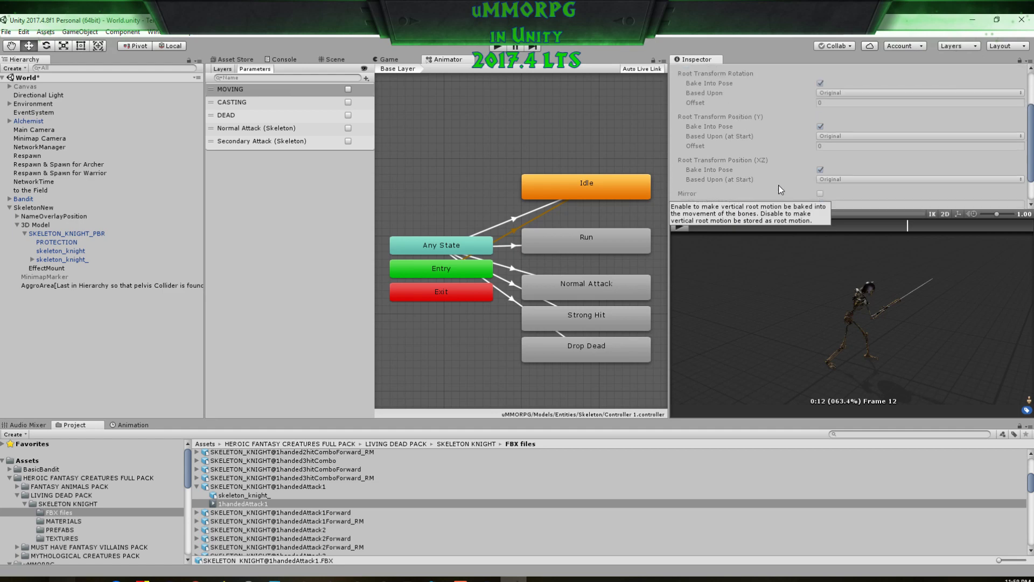
Step: Turn on Loop Time for the 1handedAttack1 clip in its import settings and apply the change
left_click_drag(810, 216, 813, 351)
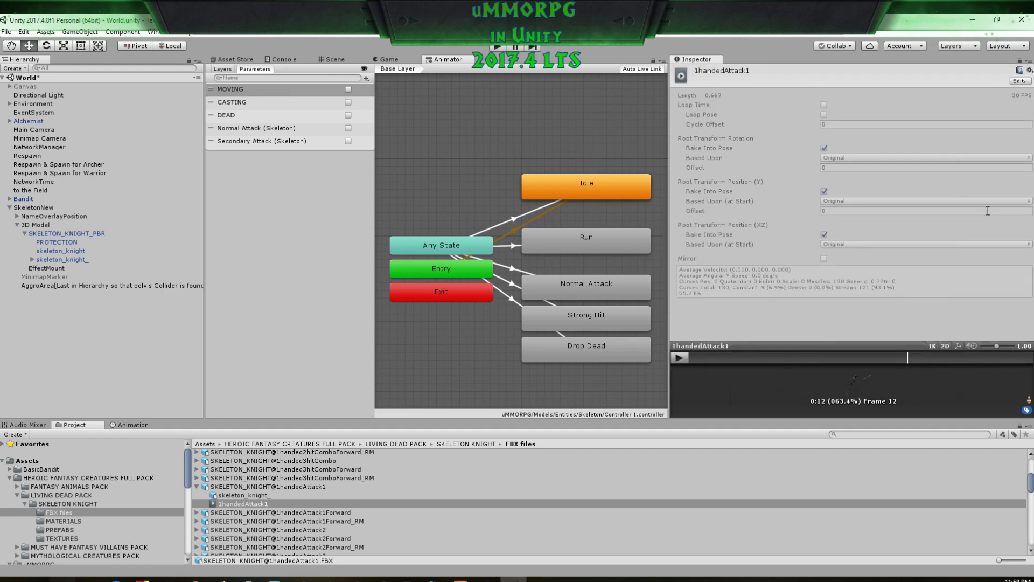
left_click(1020, 81)
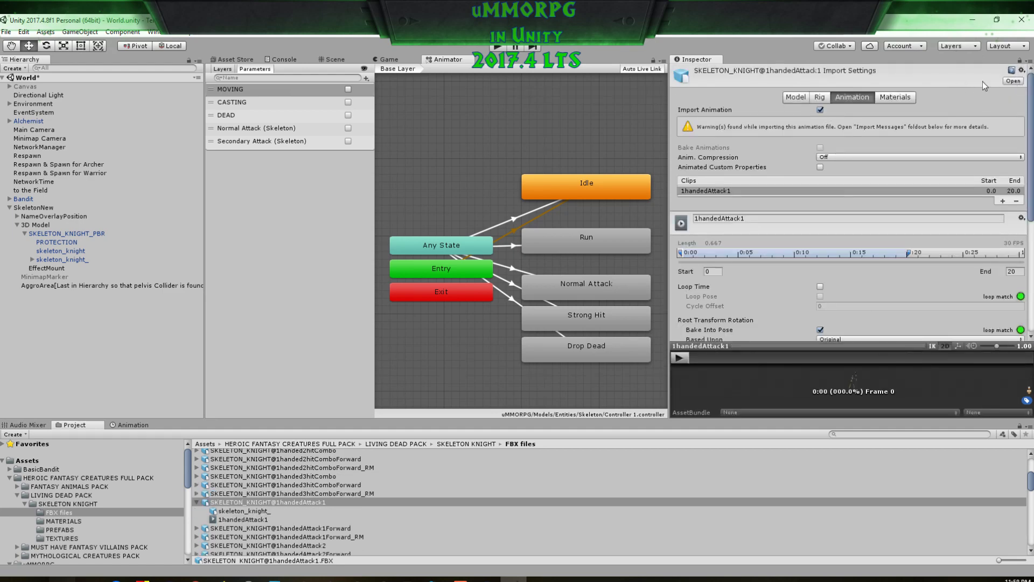
left_click(820, 287)
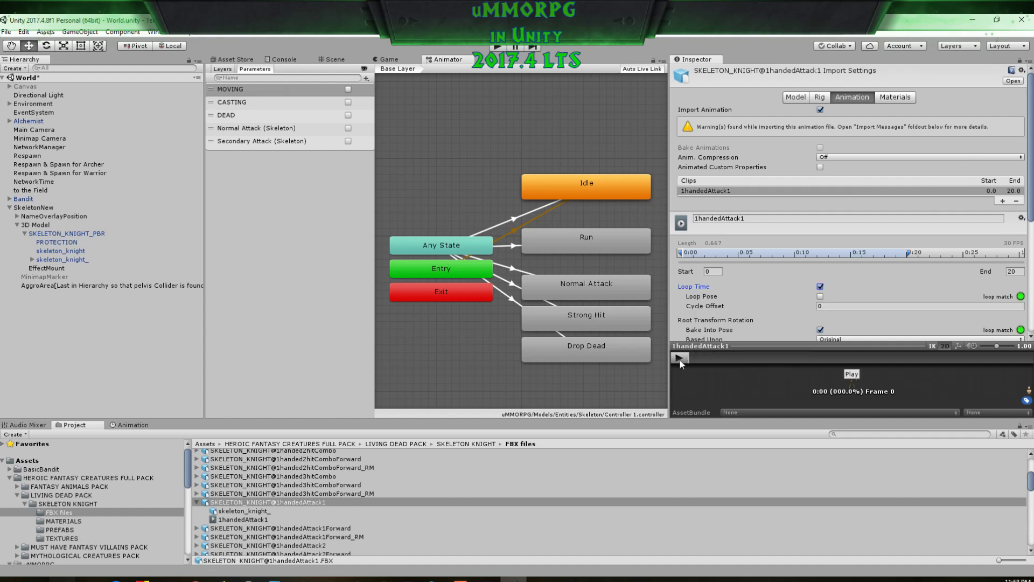
scroll(939, 218, "down", 5)
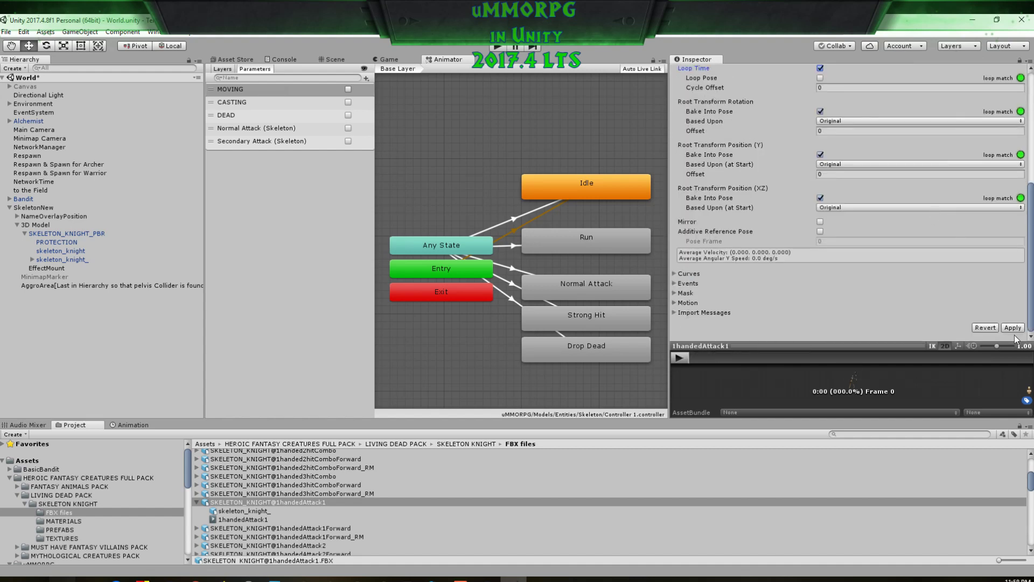
left_click(1015, 328)
Step: Assign 1handedAttack1 as the Normal Attack state's motion and the knight's 1handedDeath clip as the Drop Dead state's motion
left_click(590, 287)
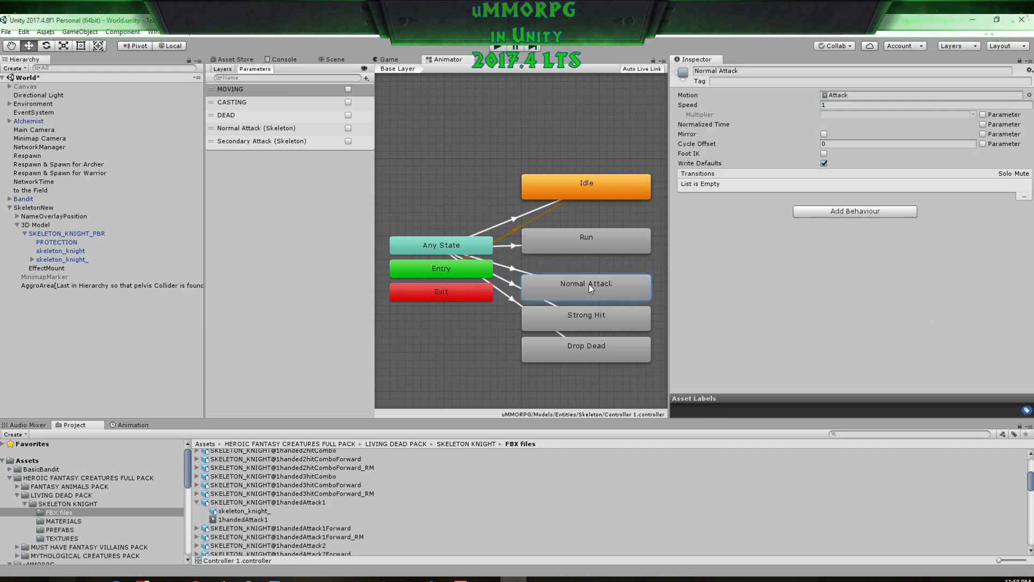
left_click_drag(241, 521, 849, 96)
left_click(585, 350)
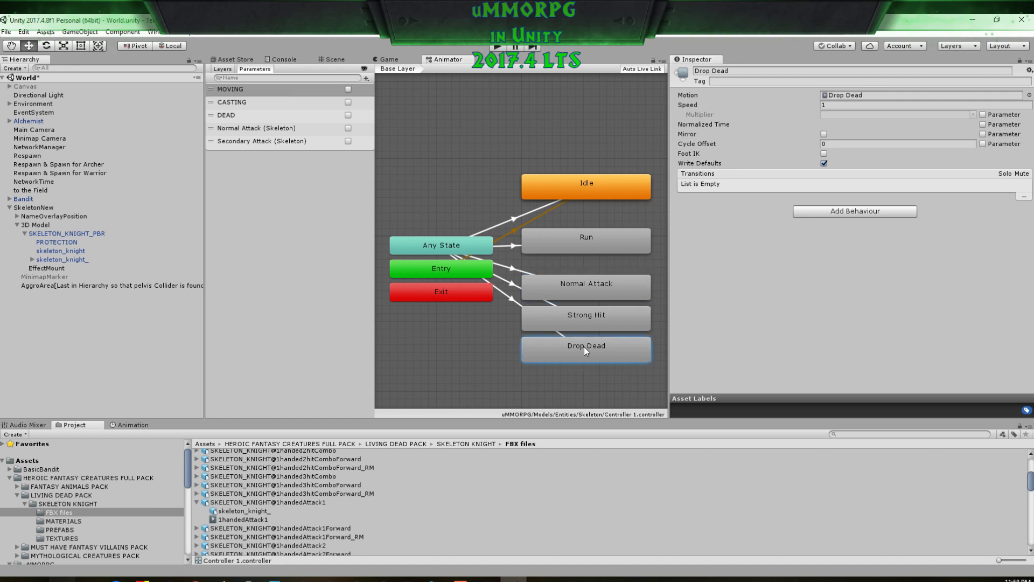
scroll(340, 506, "down", 10)
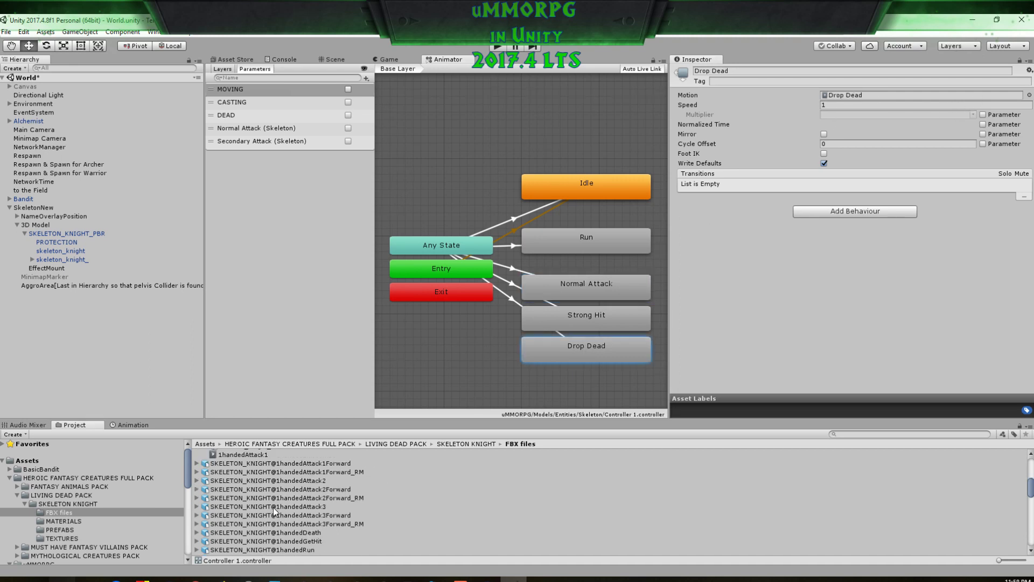
scroll(245, 523, "down", 6)
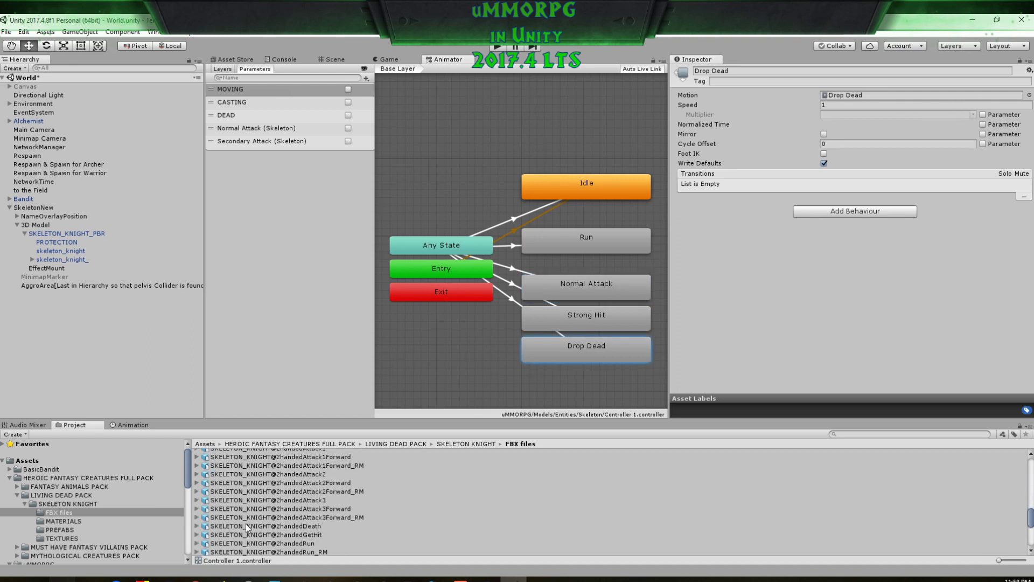
scroll(246, 524, "up", 6)
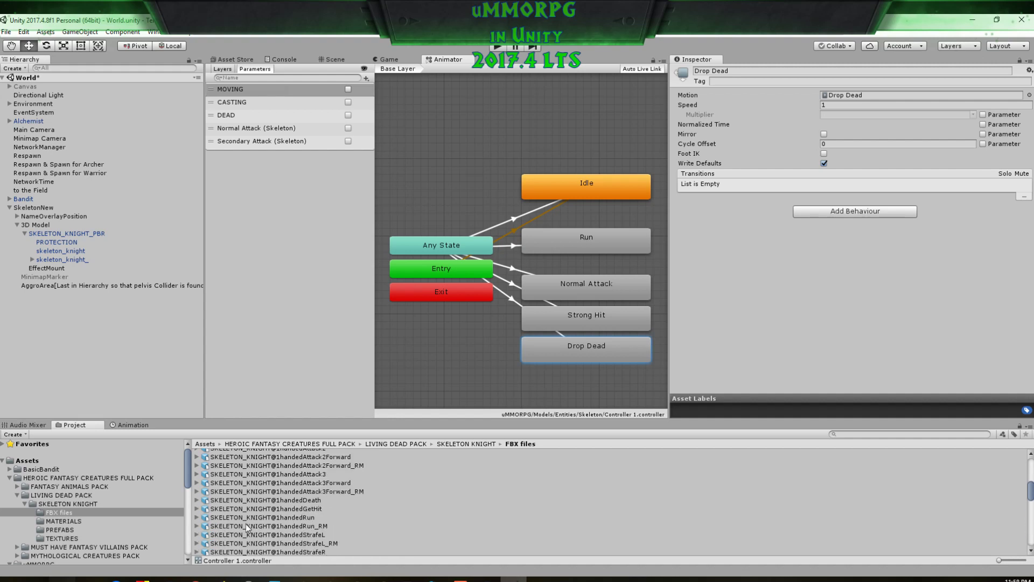
scroll(244, 515, "up", 5)
left_click(197, 500)
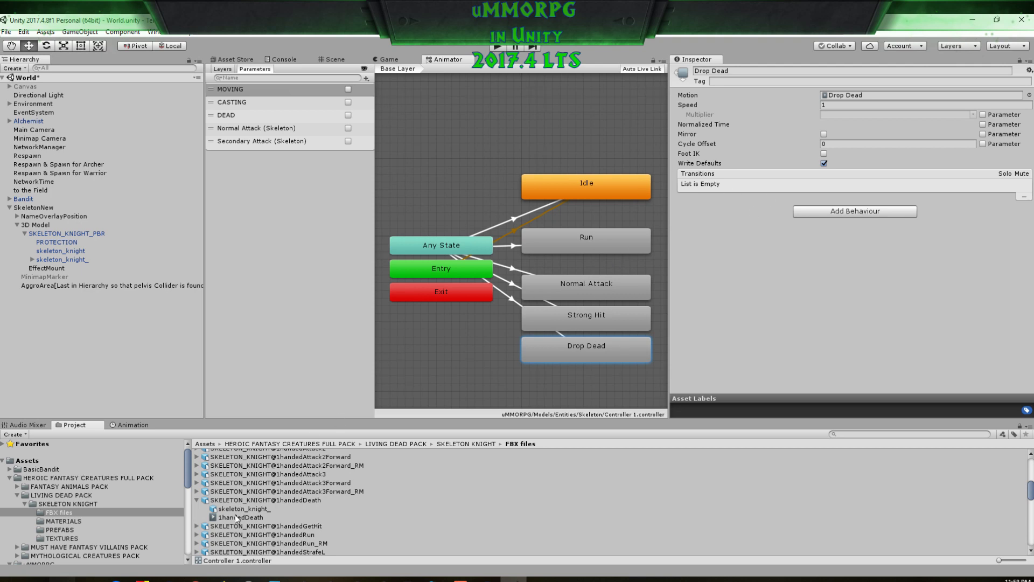
left_click_drag(237, 518, 847, 100)
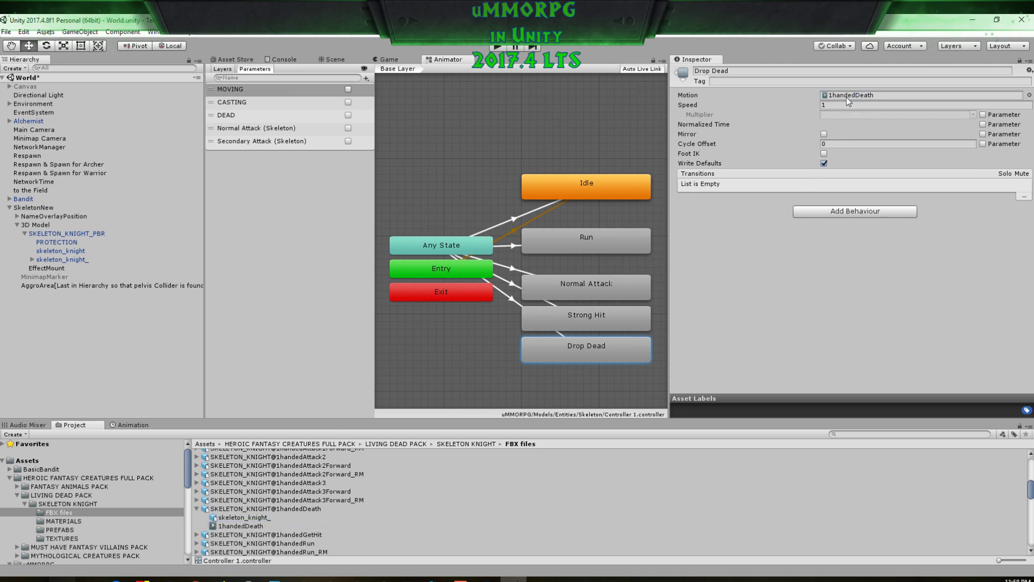
Step: Locate the Idle state's idle1handed clip, turn on Loop Time in its import settings and apply
left_click(580, 182)
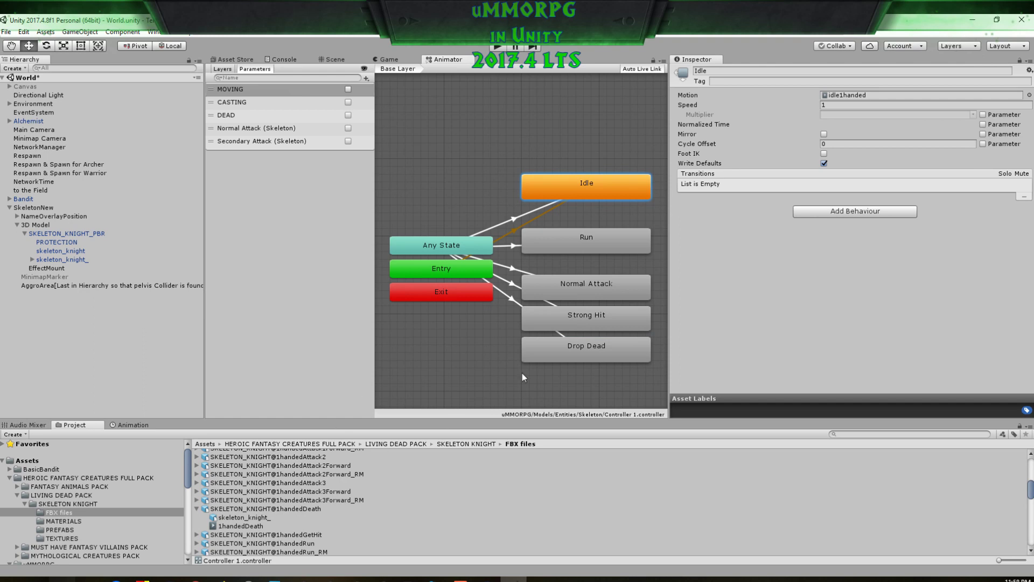
left_click(856, 96)
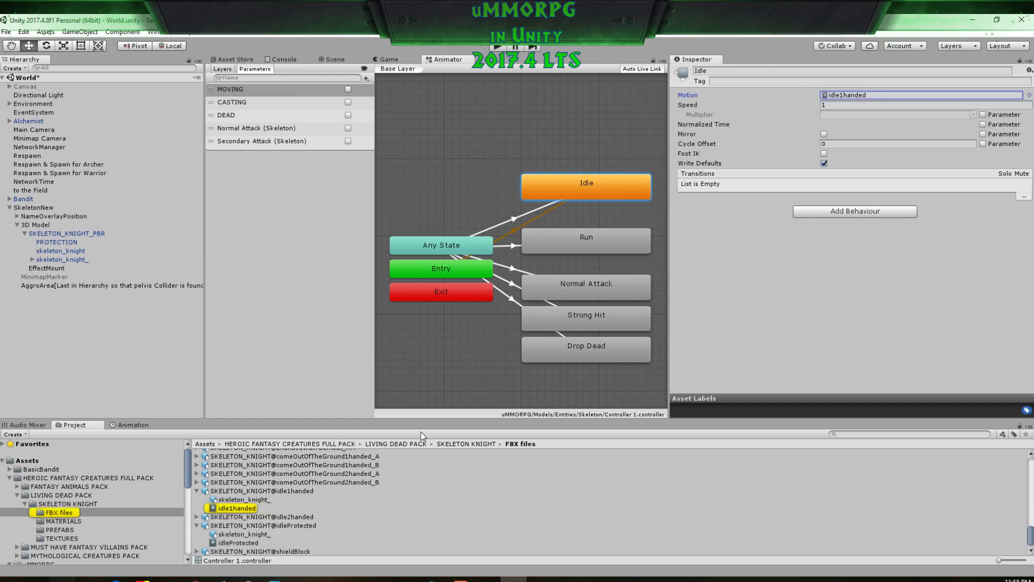
left_click(234, 509)
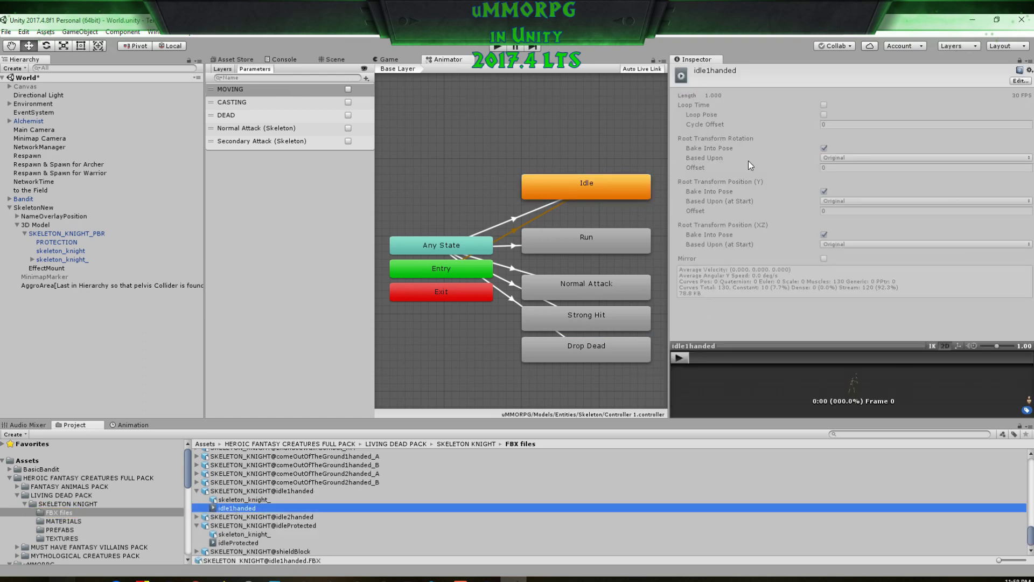
left_click(1019, 81)
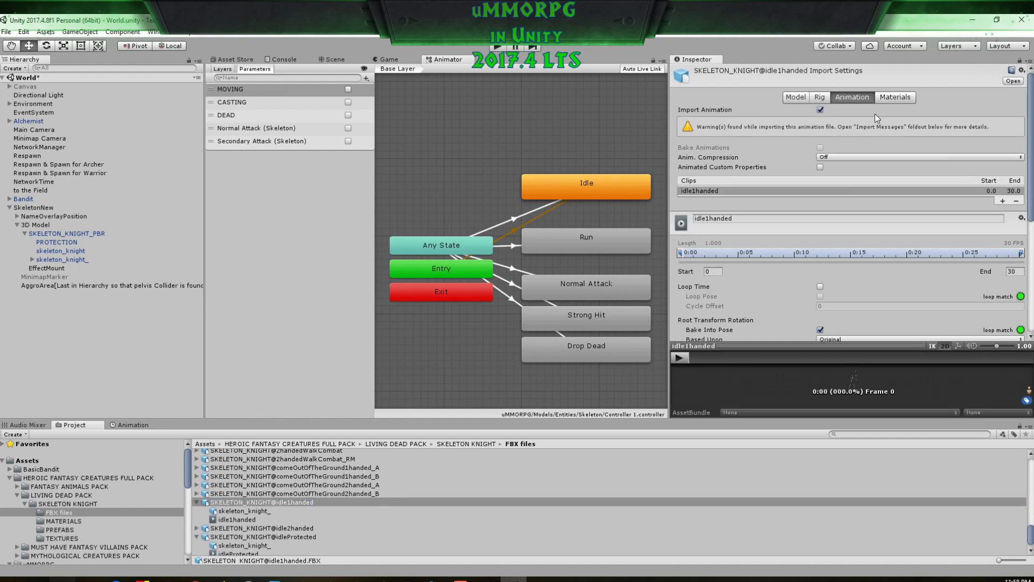
left_click(820, 286)
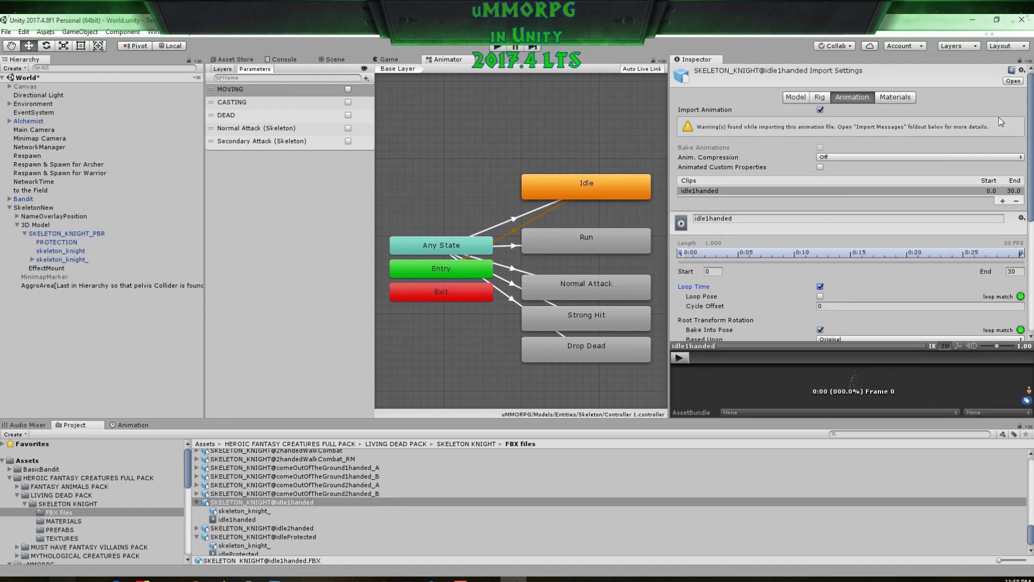
scroll(998, 118, "down", 10)
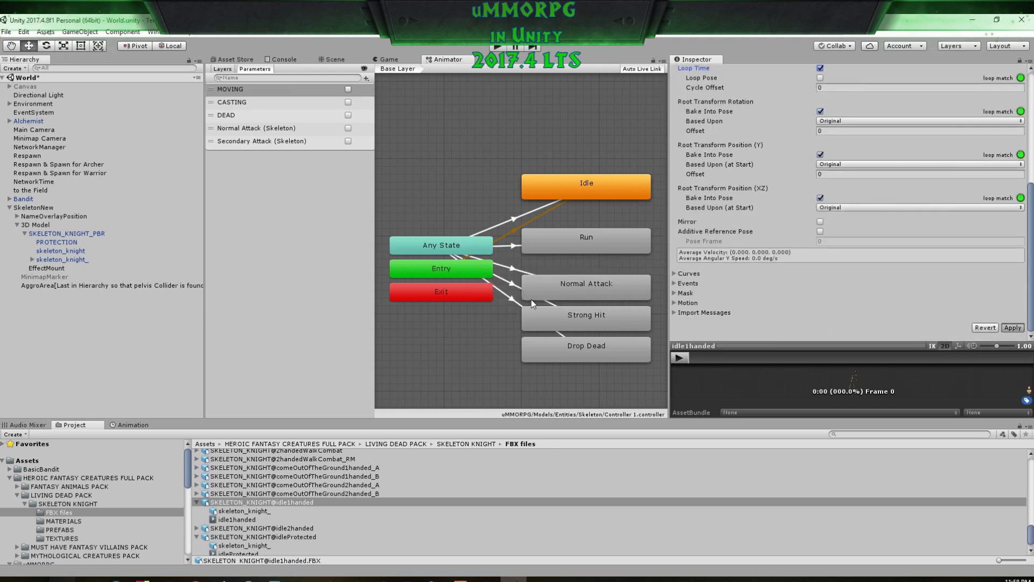
Step: Locate the Run state's 1handedWalk clip, turn on Loop Time in its import settings and apply
left_click(593, 248)
left_click(863, 96)
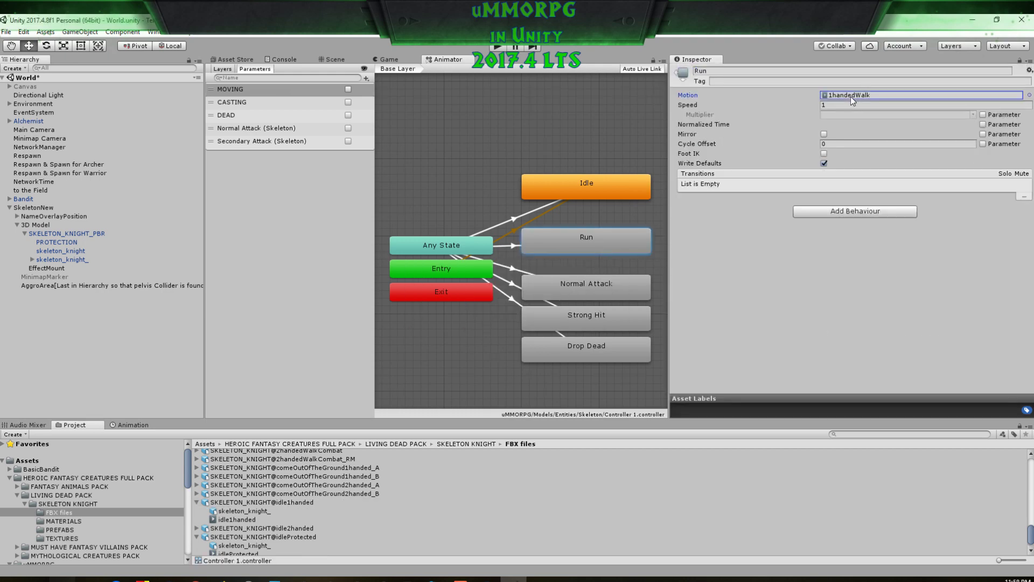
left_click(237, 502)
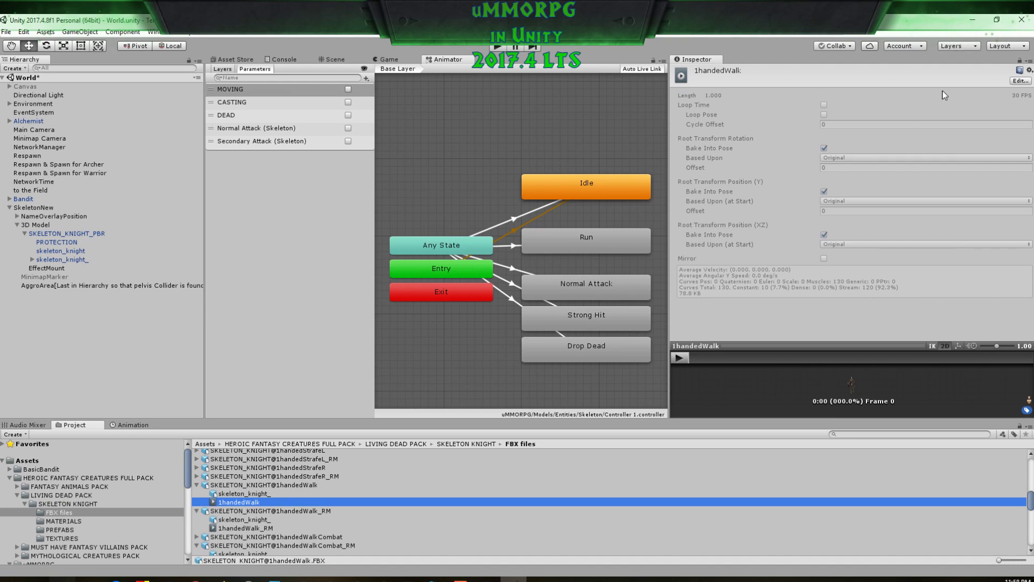
left_click(1020, 81)
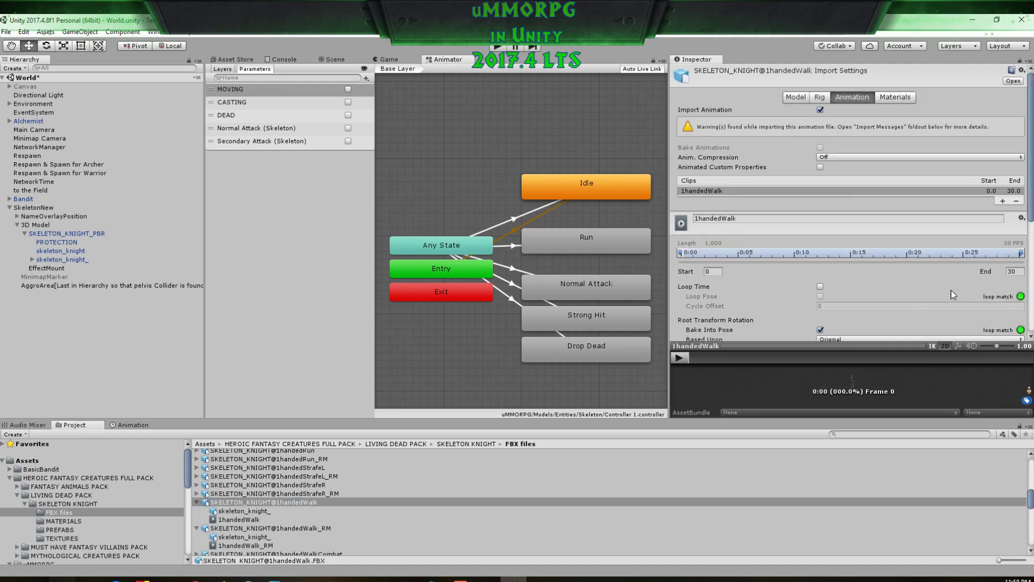
scroll(953, 294, "down", 4)
left_click(820, 156)
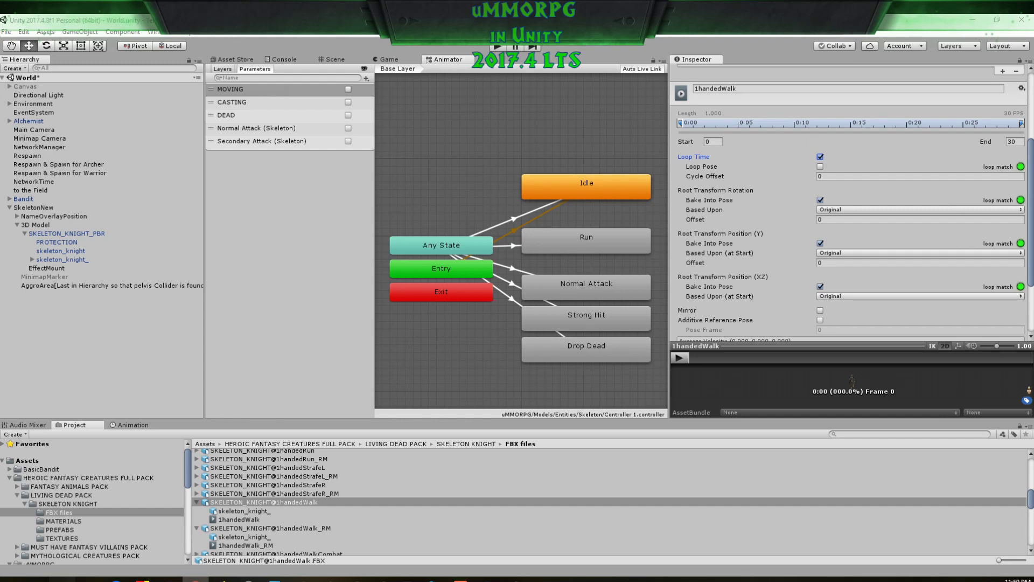
scroll(730, 327, "down", 3)
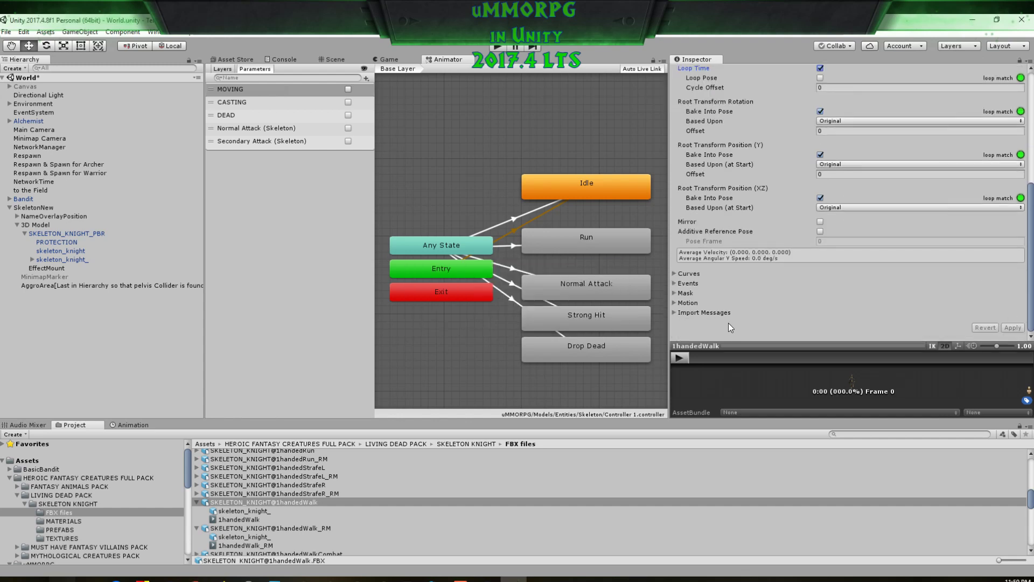
Step: Locate the Normal Attack state's 1handedAttack1 clip, turn off Loop Time in its import settings and apply
left_click(572, 294)
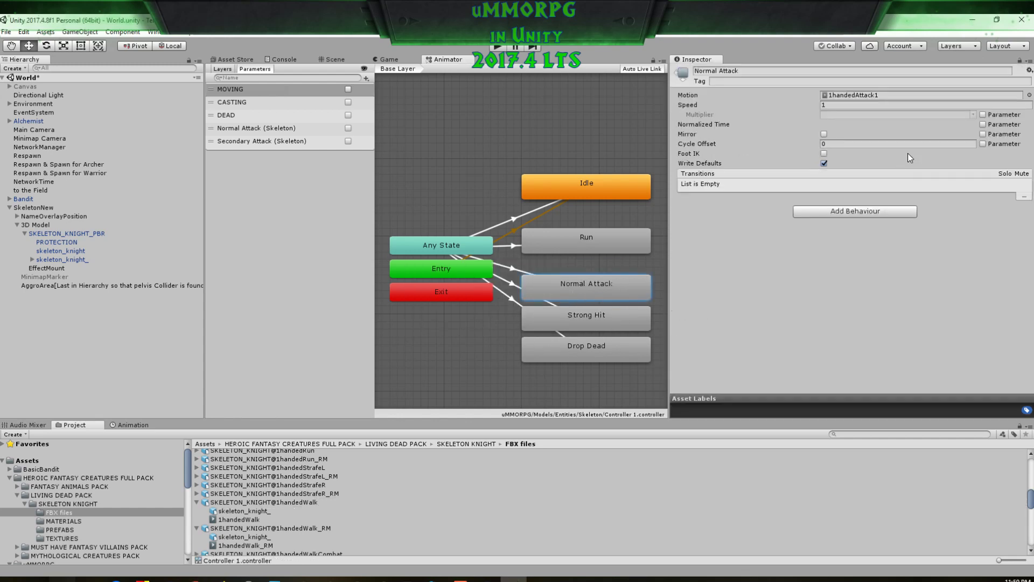
left_click(840, 96)
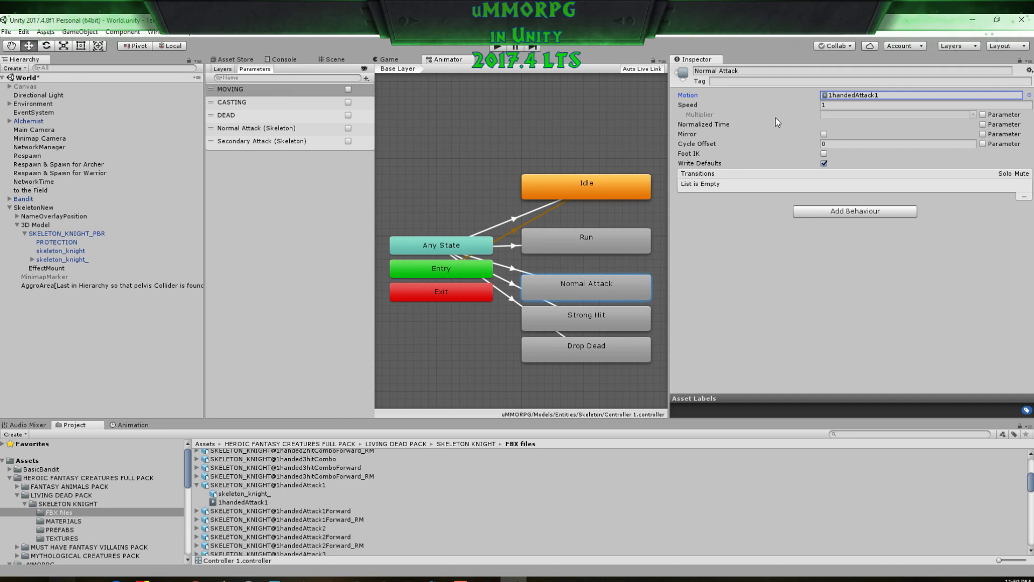
left_click(241, 502)
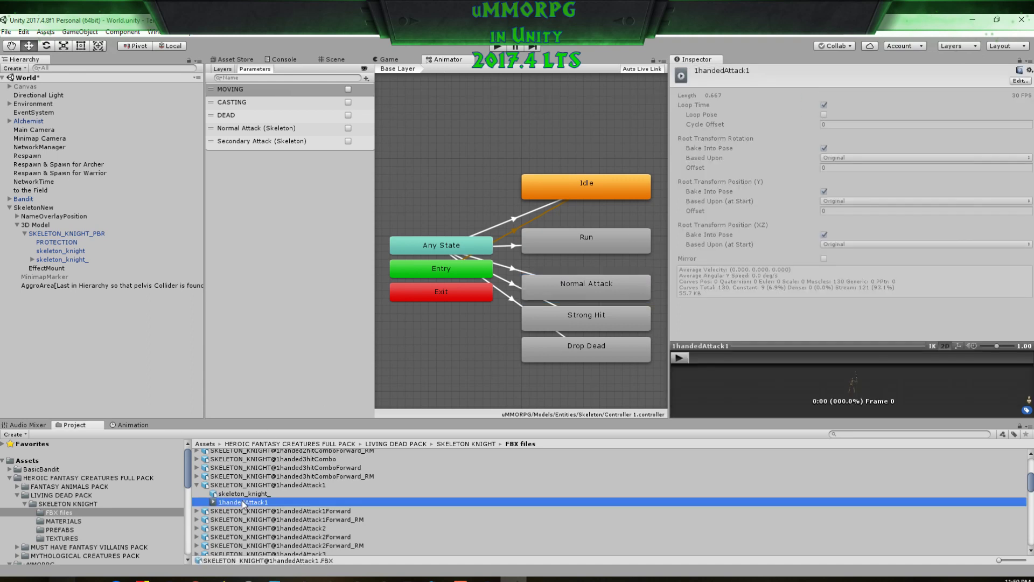
left_click(1017, 80)
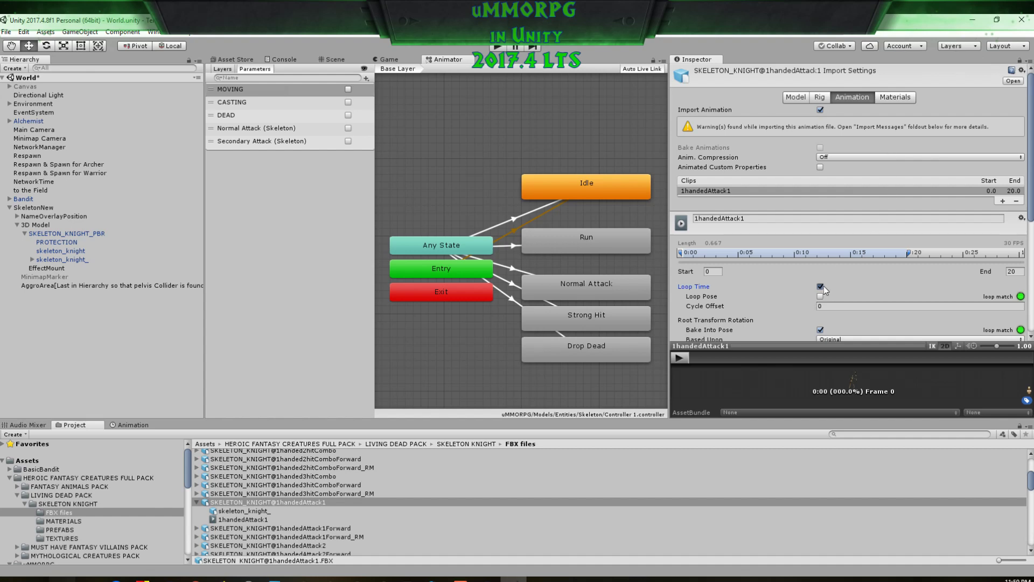
left_click(820, 287)
scroll(928, 291, "down", 6)
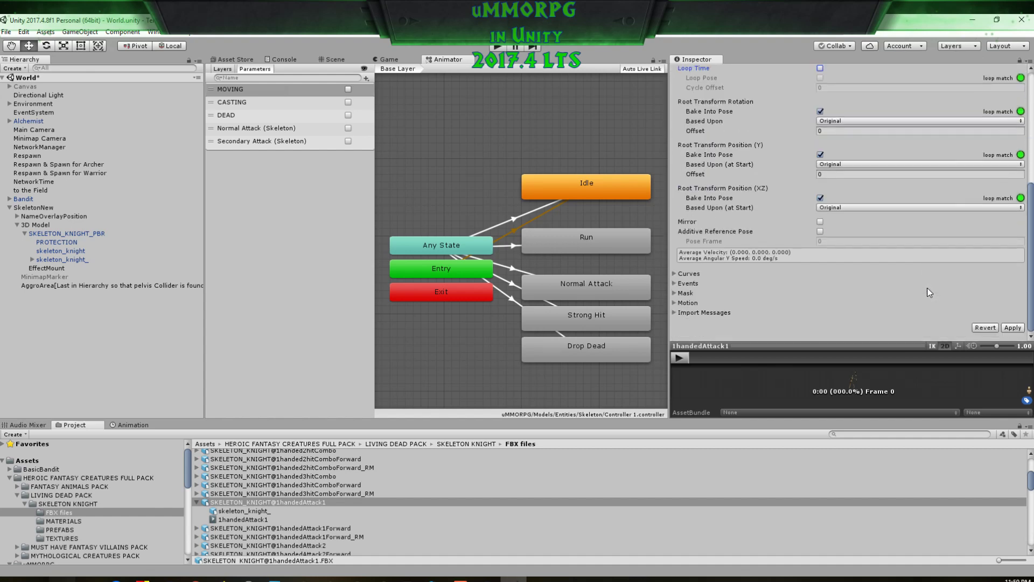
left_click(1013, 328)
scroll(887, 316, "up", 6)
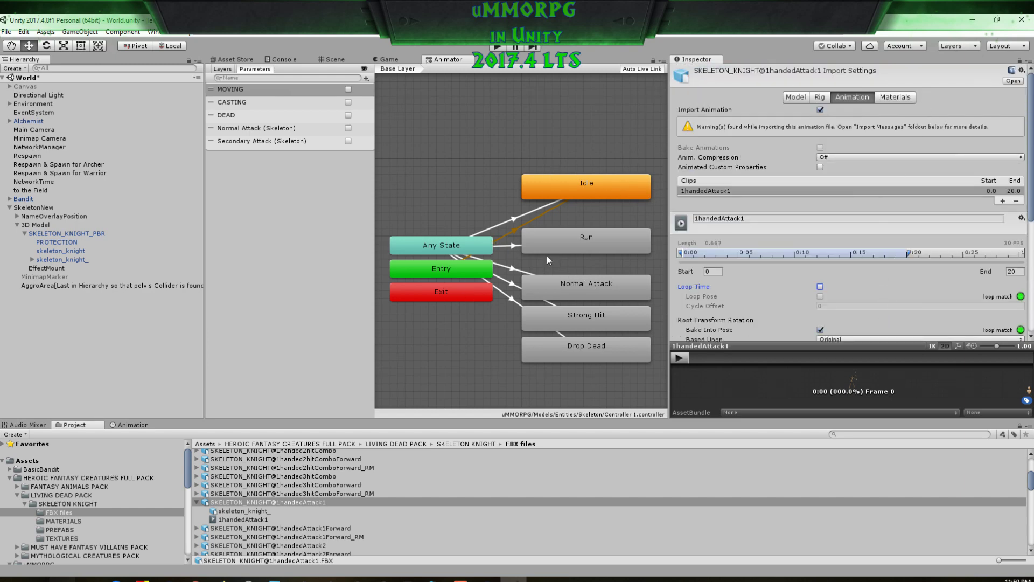
Step: Assign the knight's 1handedAttack2 clip as the Strong Hit state's motion
left_click(577, 292)
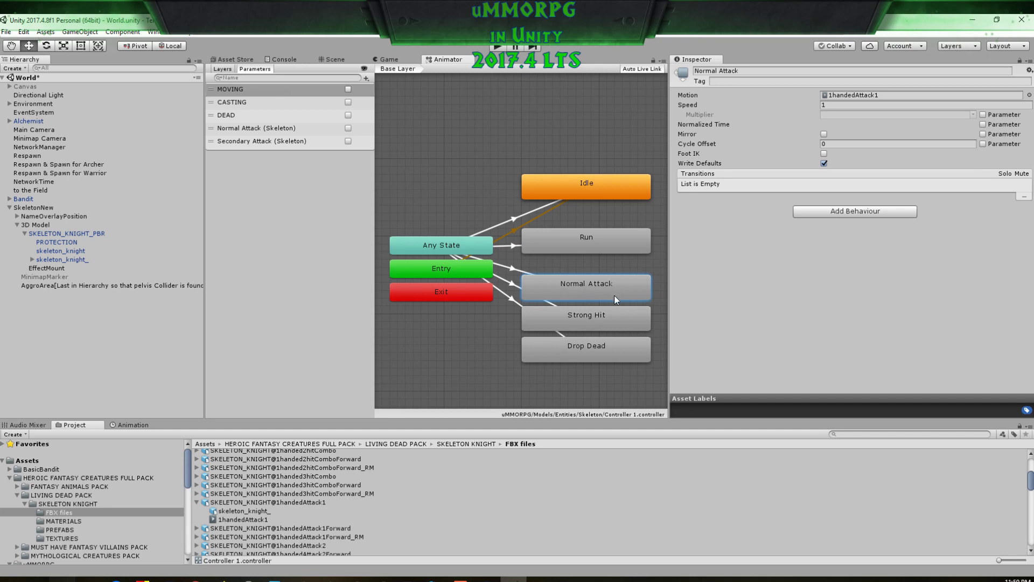
left_click(588, 321)
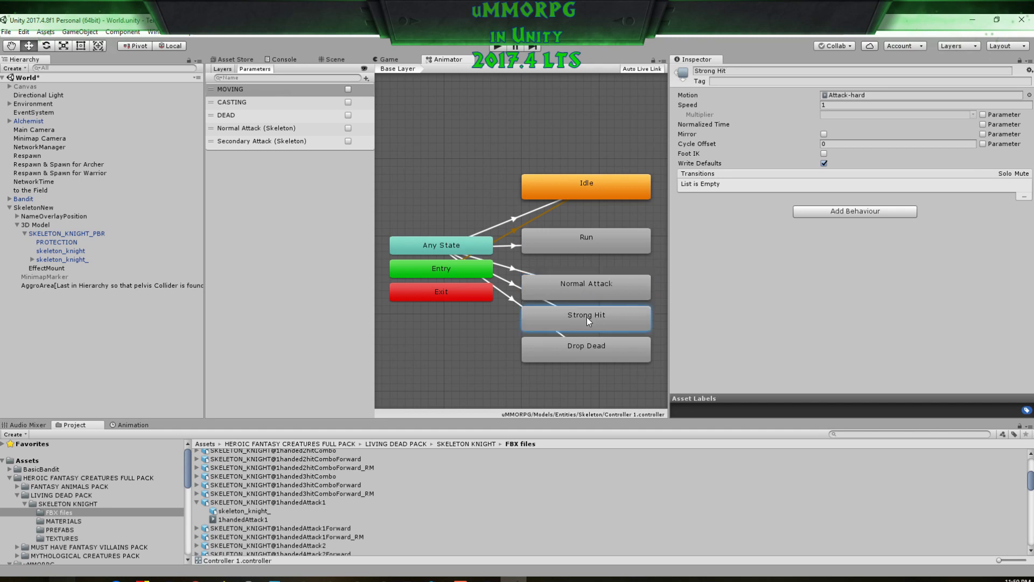
left_click(196, 546)
scroll(255, 536, "down", 3)
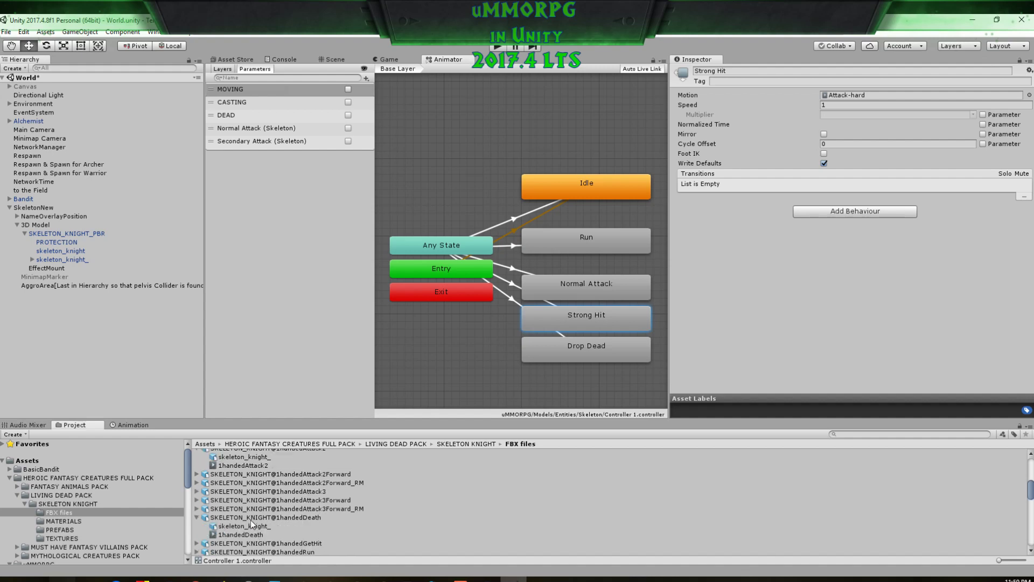
left_click_drag(258, 470, 877, 98)
Step: Move the Idle, Normal Attack, Strong Hit and Drop Dead states closer together into an evenly spaced column with Run
left_click(474, 170)
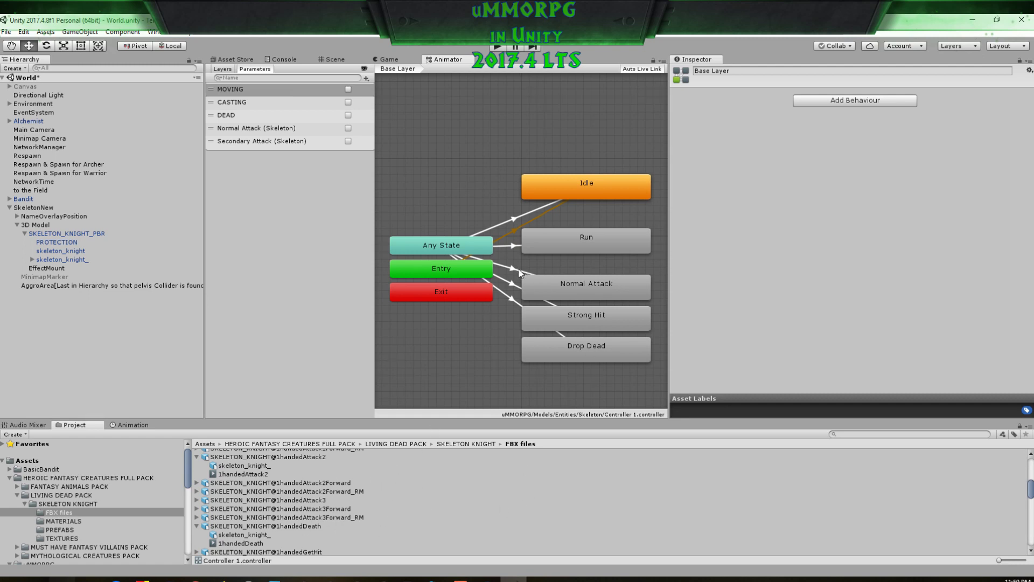
left_click_drag(569, 186, 586, 222)
left_click_drag(583, 283, 587, 269)
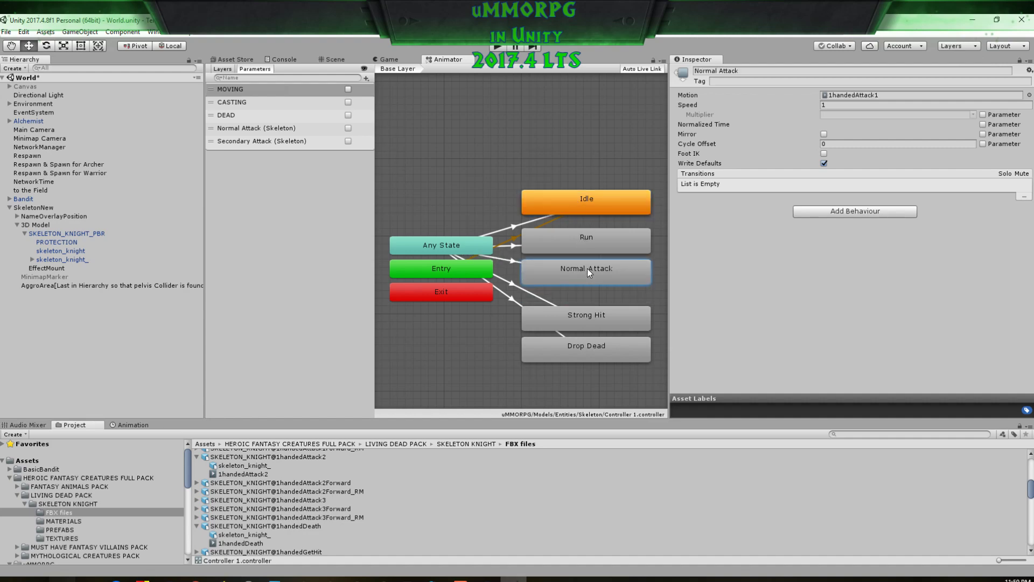
left_click_drag(578, 311, 586, 295)
left_click_drag(572, 353, 580, 337)
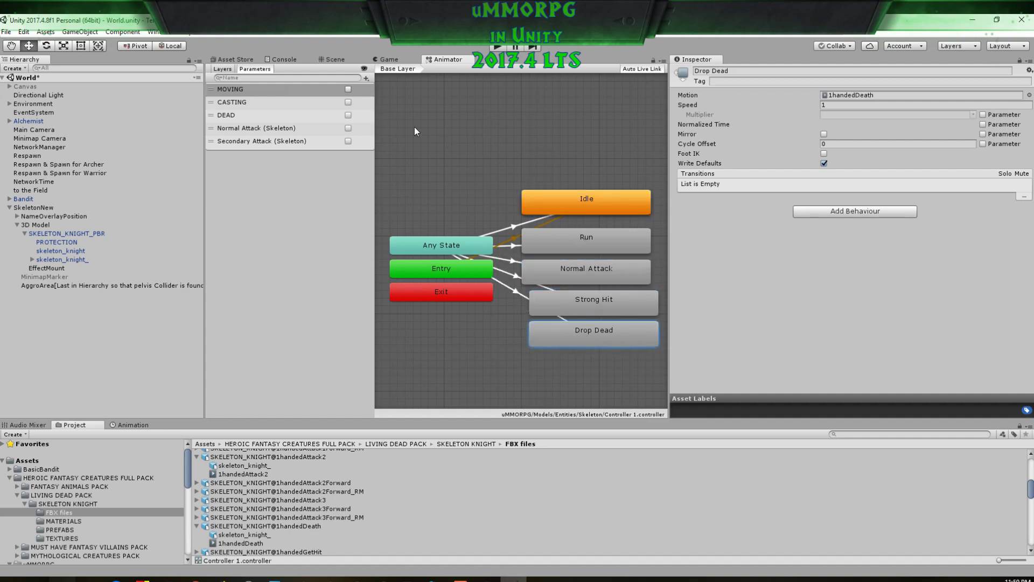
Step: Return to the scene and view the area around the skeleton knight and the Bandit, framing the Bandit up close
left_click(333, 59)
scroll(499, 289, "down", 6)
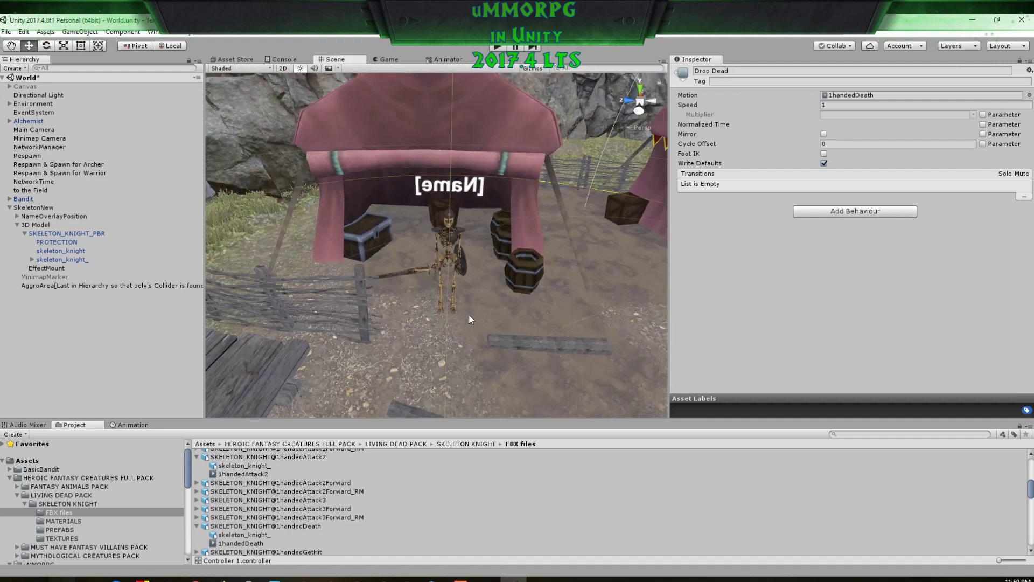
scroll(487, 297, "down", 8)
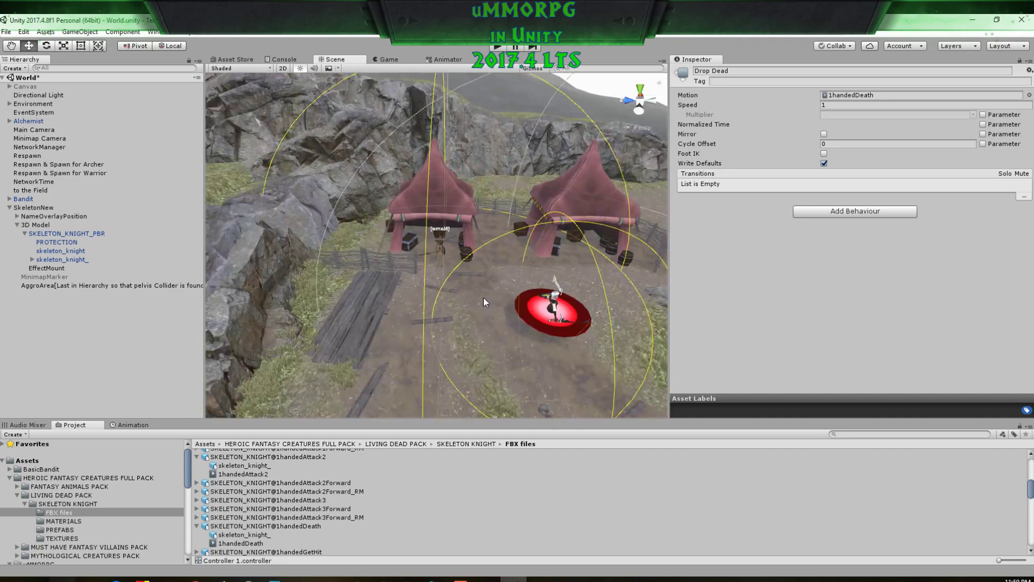
mouse_move(483, 297)
middle_mouse_down()
mouse_move(458, 305)
mouse_move(479, 291)
middle_mouse_up()
scroll(479, 291, "up", 7)
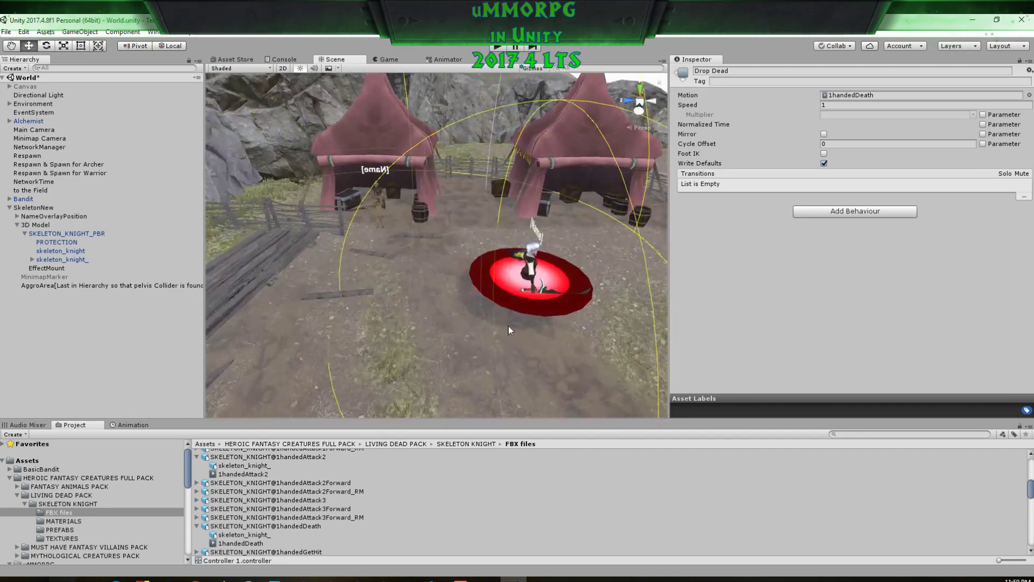
middle_click_drag(508, 325, 469, 307)
right_click_drag(468, 308, 411, 291)
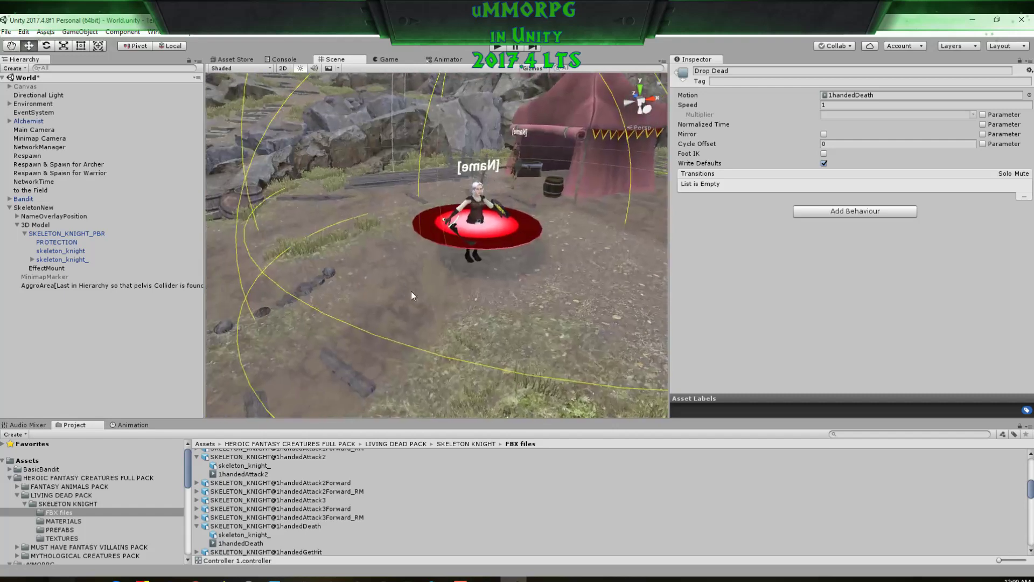
scroll(455, 309, "up", 2)
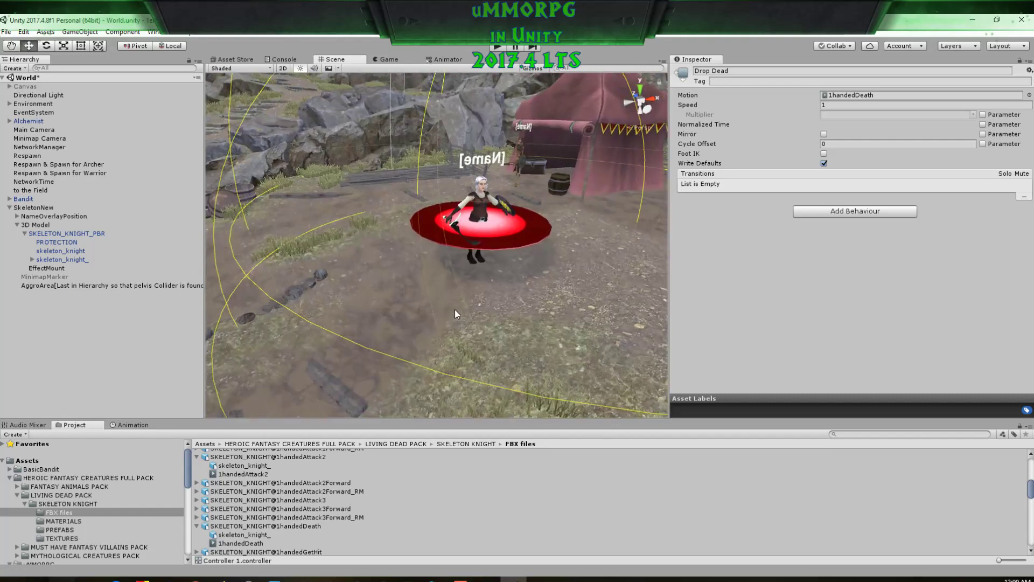
Step: Collapse the LIVING DEAD PACK folder and expand the HARPY folder inside MYTHOLOGICAL CREATURES PACK
left_click(18, 495)
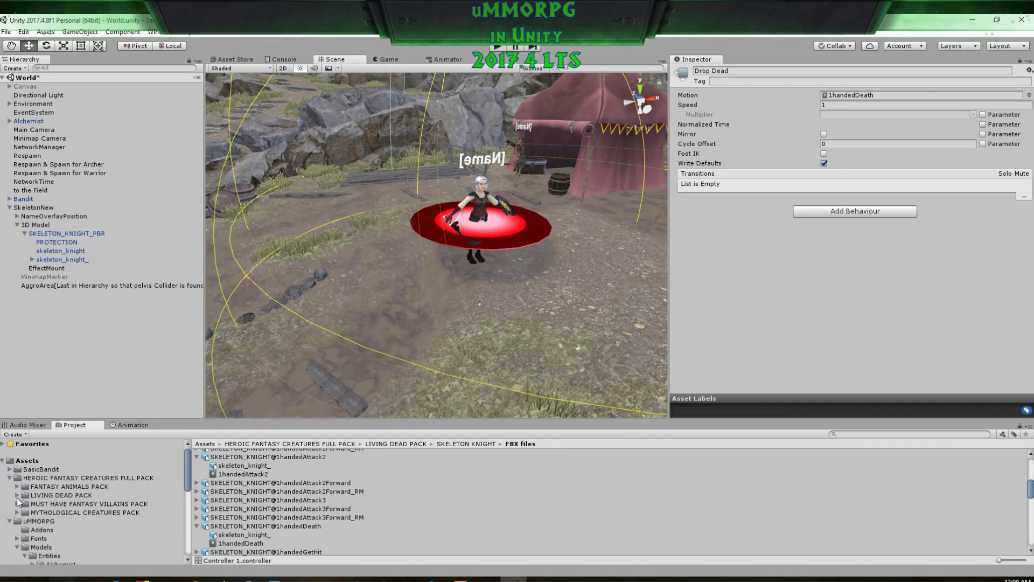
left_click(18, 503)
left_click(18, 521)
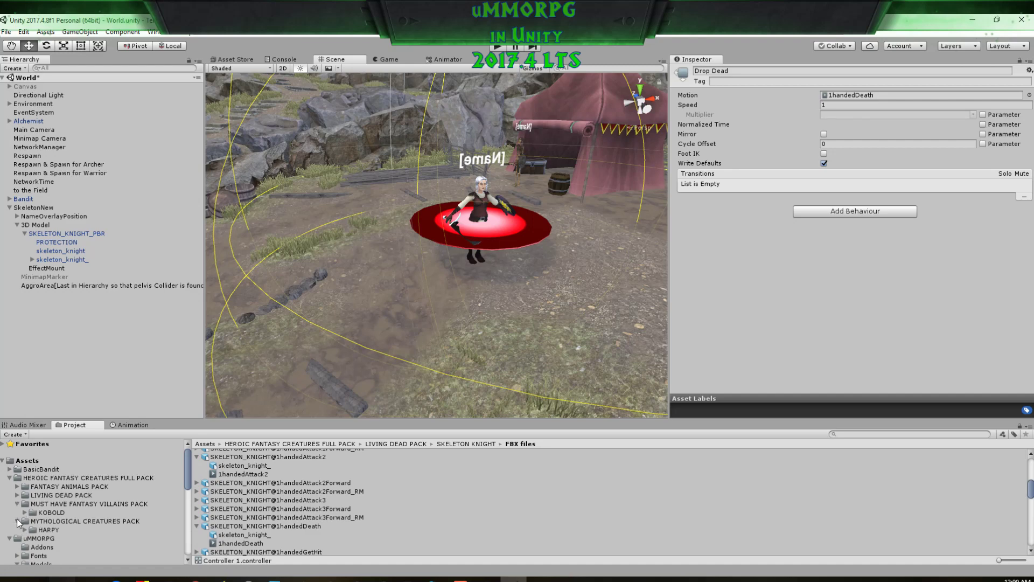
left_click(24, 529)
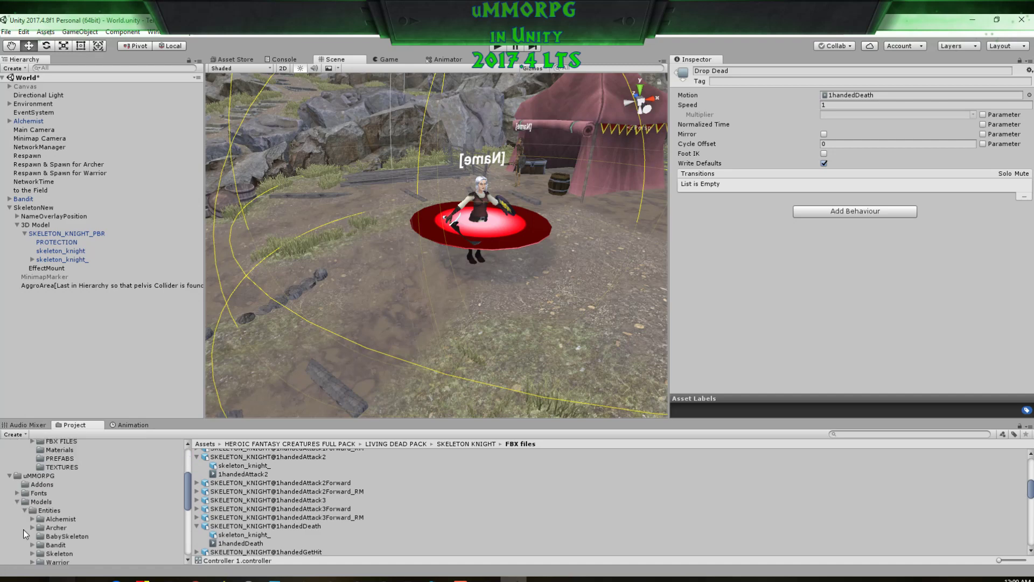
scroll(24, 529, "down", 3)
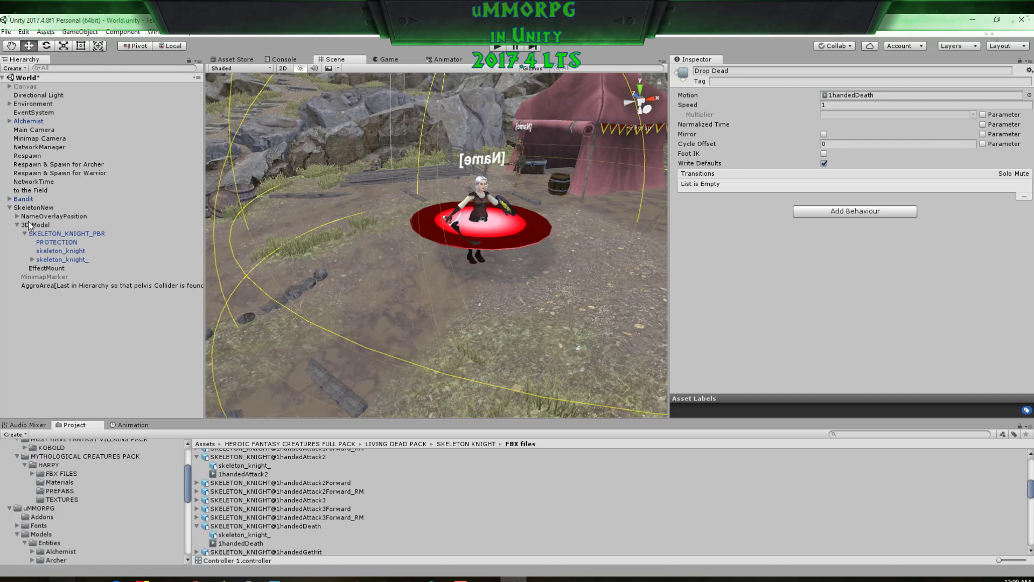
Step: Collapse SkeletonNew, place it above Bandit in the scene's object order and expand Bandit
left_click(10, 207)
left_click(34, 198)
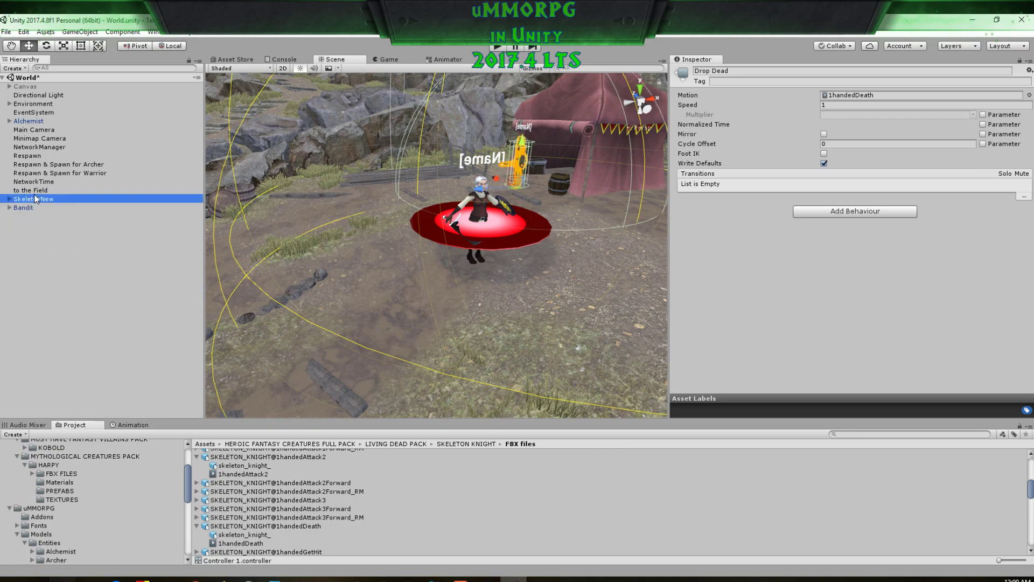
left_click(9, 207)
left_click(23, 207)
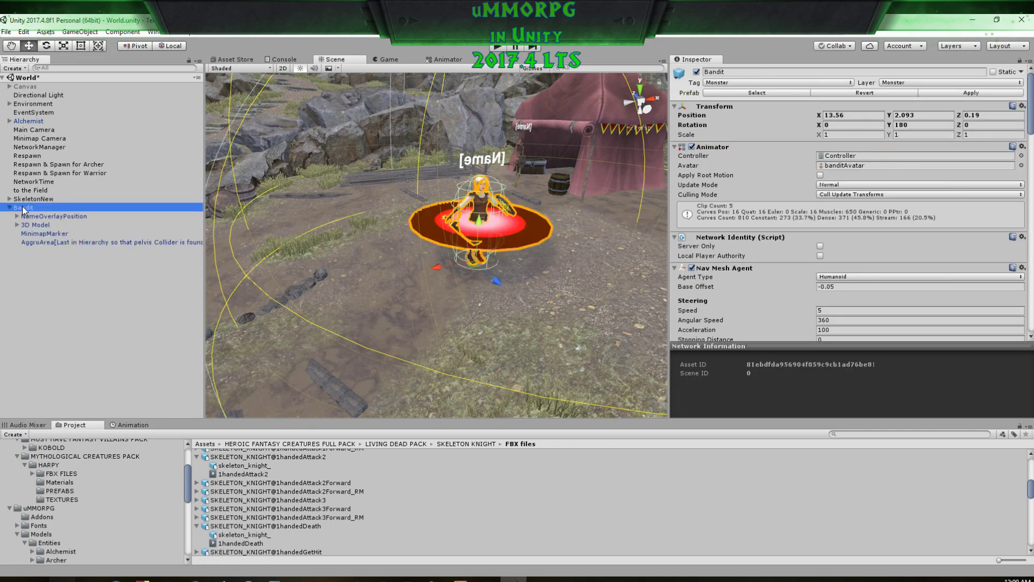
Step: Delete the Armature, feet, hair, hands, head and outfit from the Bandit's 3D Model, and deactivate its MinimapMarker
left_click(35, 225)
left_click(17, 225)
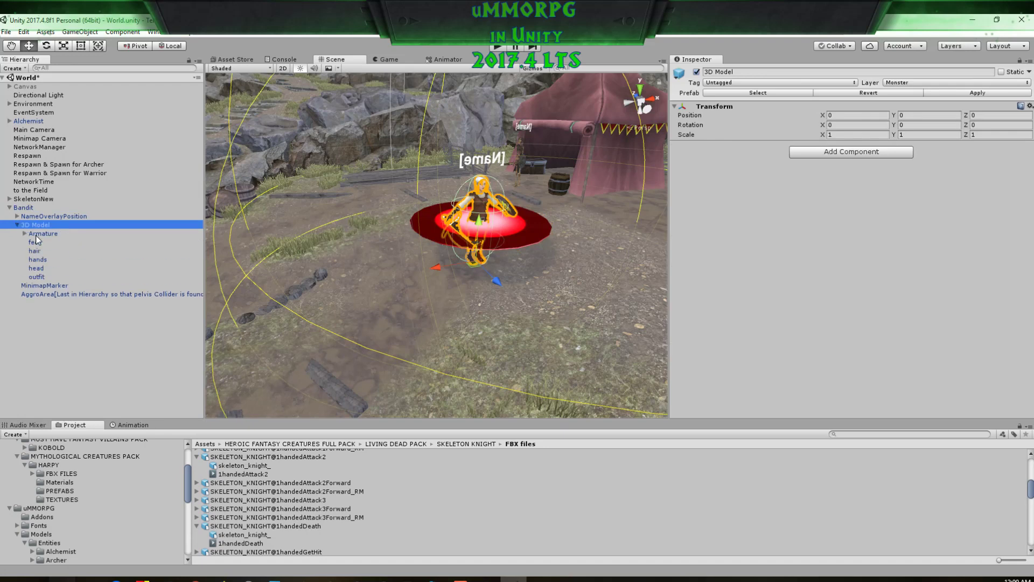
left_click(36, 234)
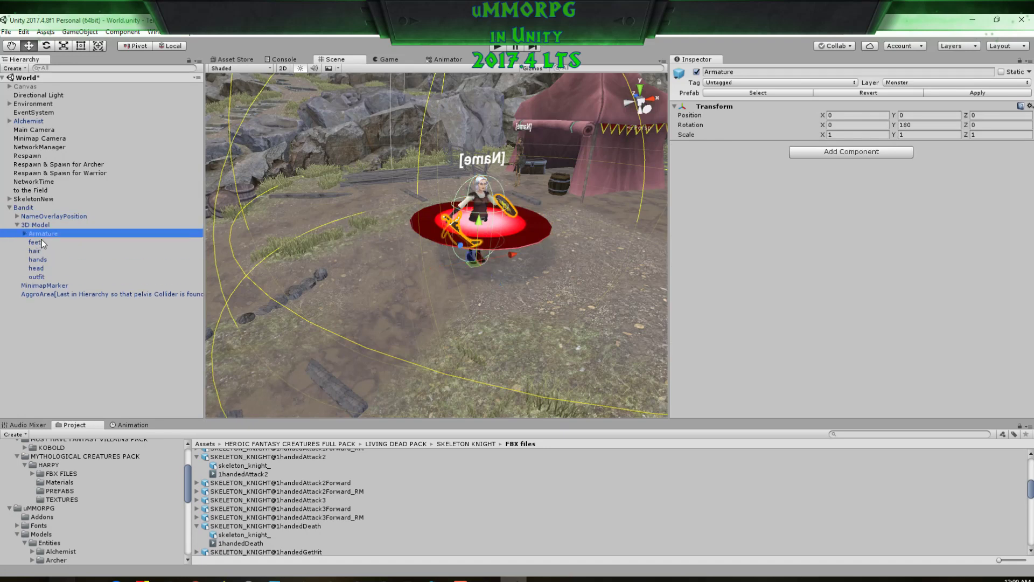
left_click(36, 277, "shift")
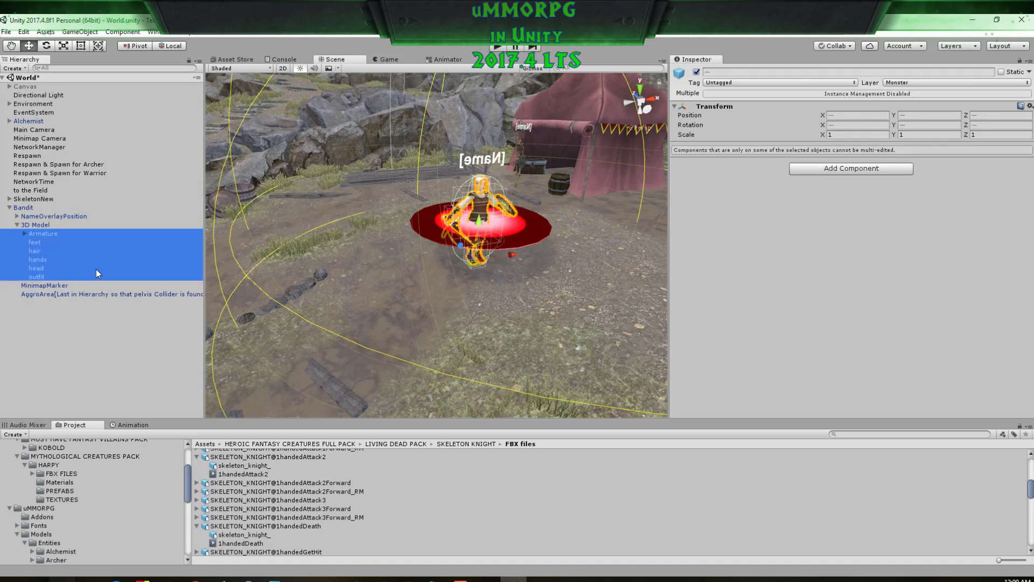
key("Delete")
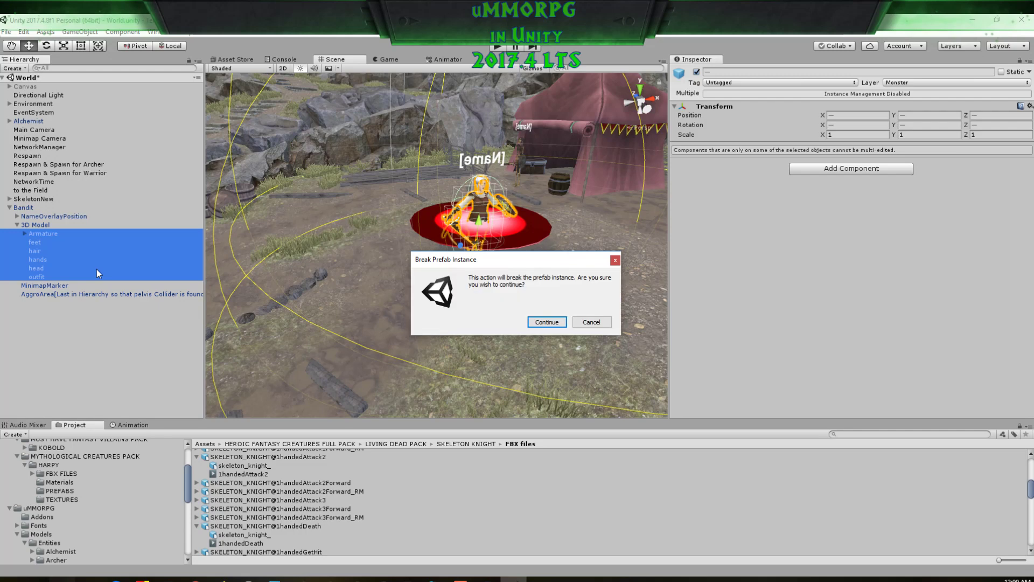
left_click(561, 319)
left_click(49, 235)
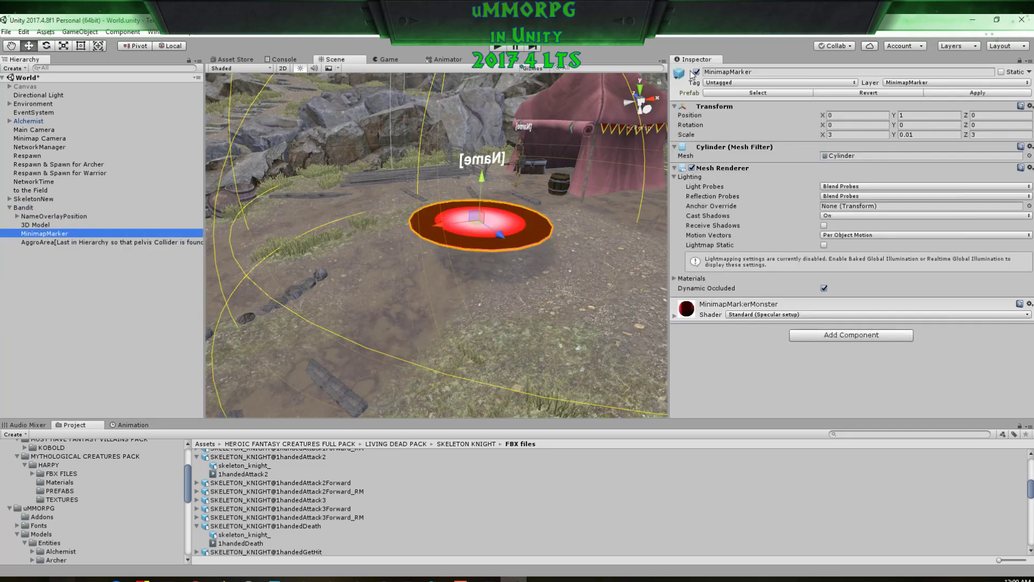
Step: Examine the HARPY_breastsCovered_PBR prefab from the harpy's PREFABS folder in an enlarged, rotated preview
left_click(35, 224)
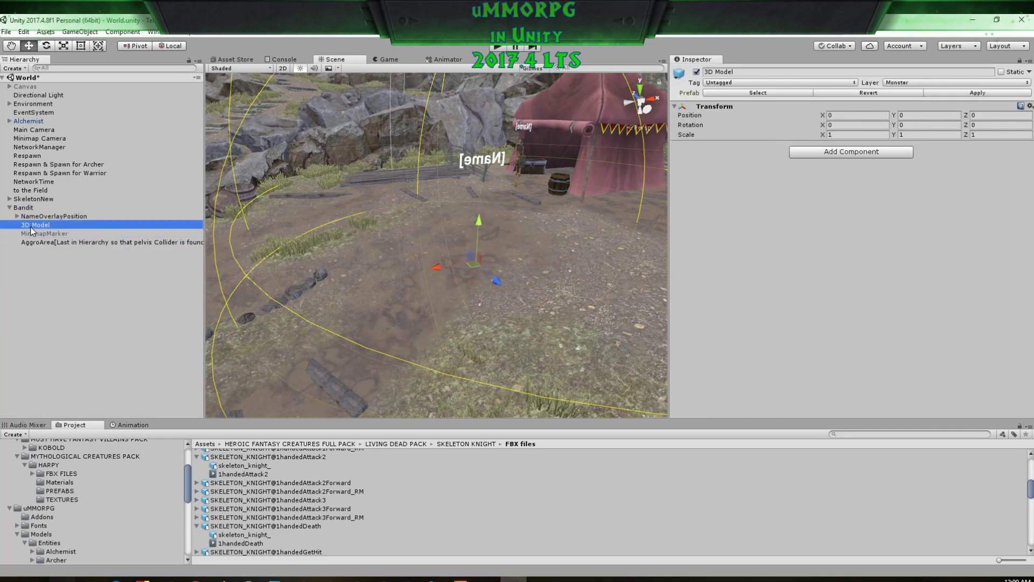
left_click(57, 490)
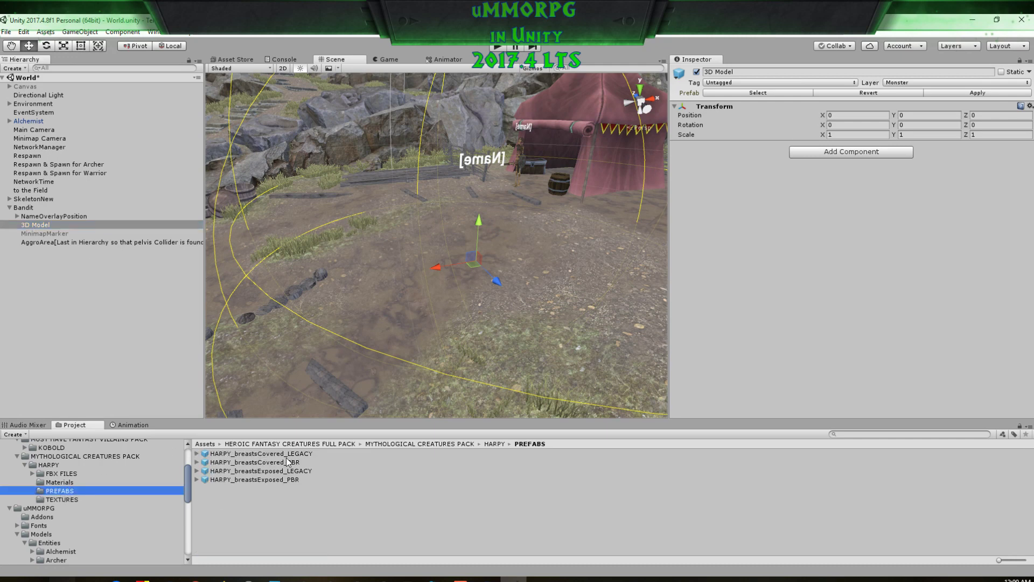
left_click(254, 463)
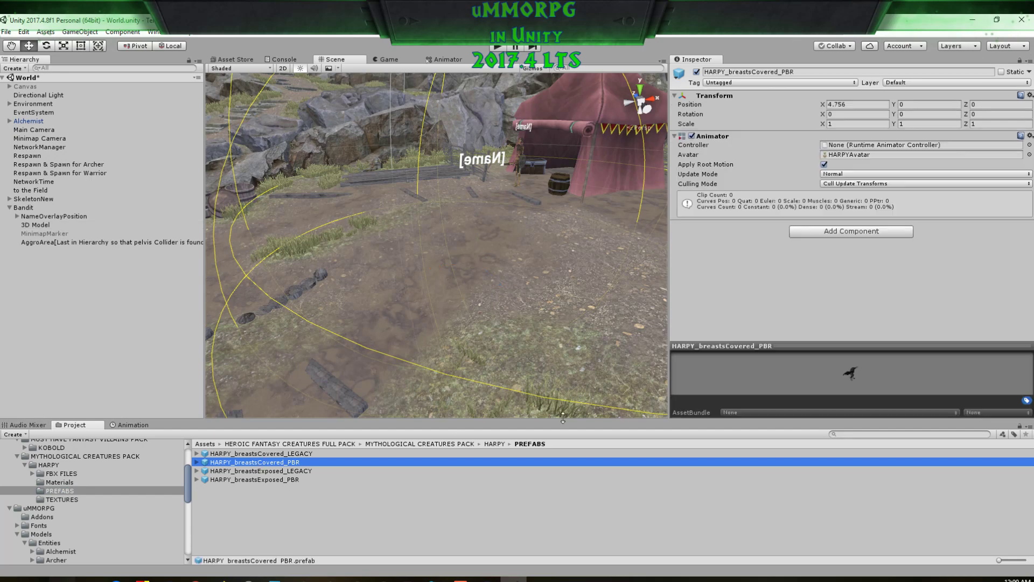
left_click_drag(845, 210, 846, 197)
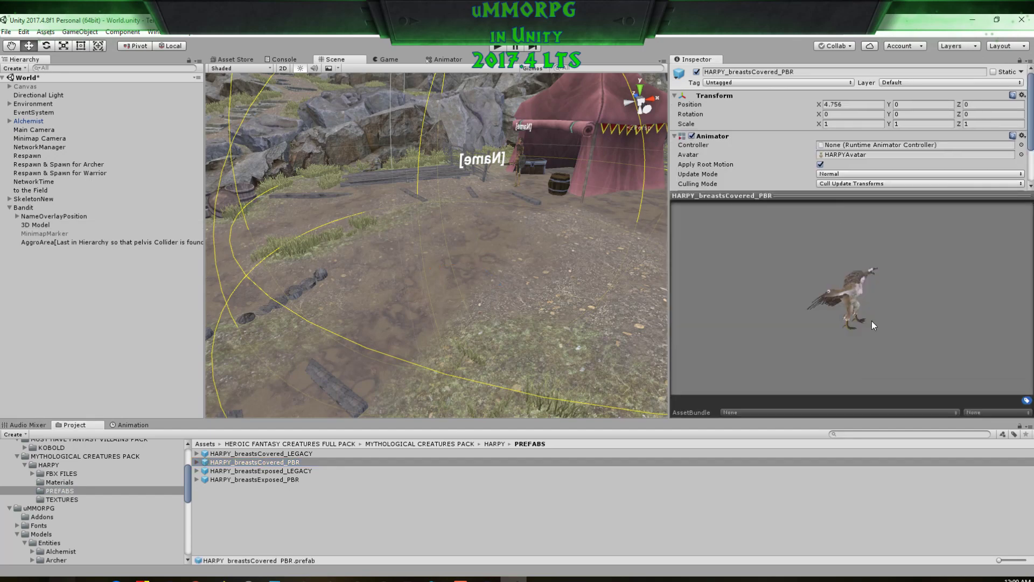
left_click_drag(871, 321, 709, 287)
left_click_drag(822, 258, 853, 325)
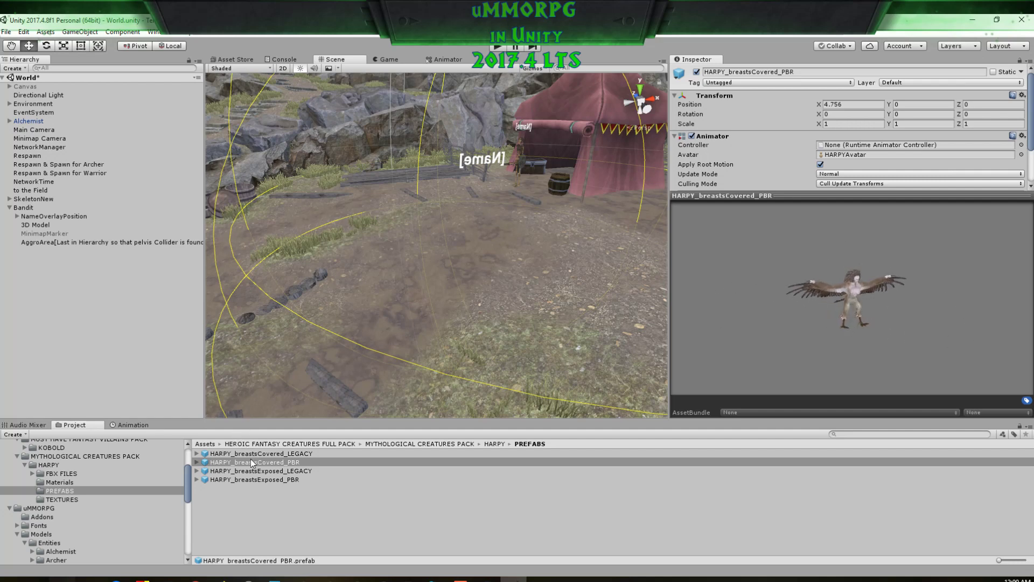
Step: Place HARPY_breastsCovered_PBR under the Bandit's 3D Model and remove its Animator component
left_click_drag(232, 463, 35, 225)
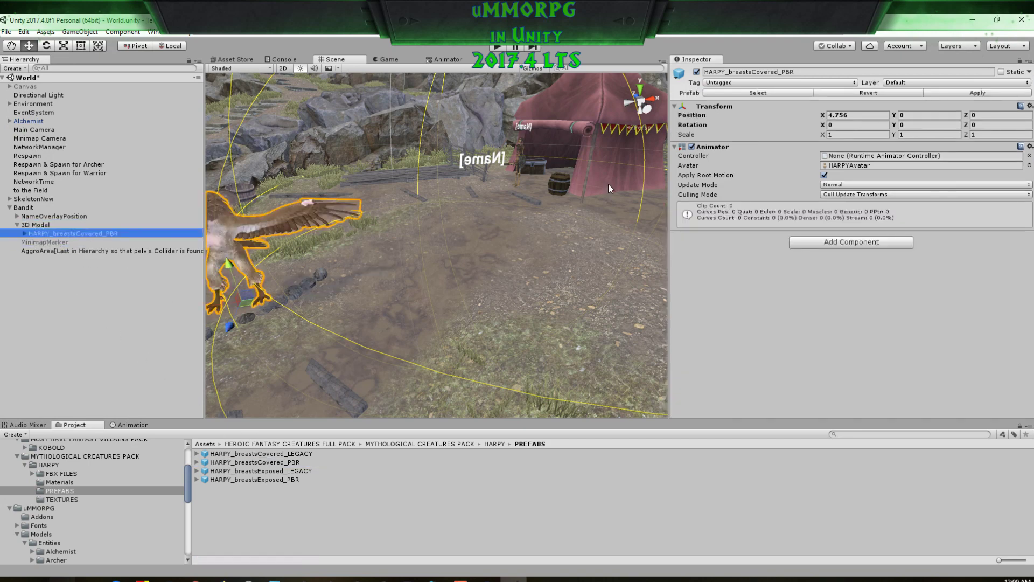
right_click(721, 147)
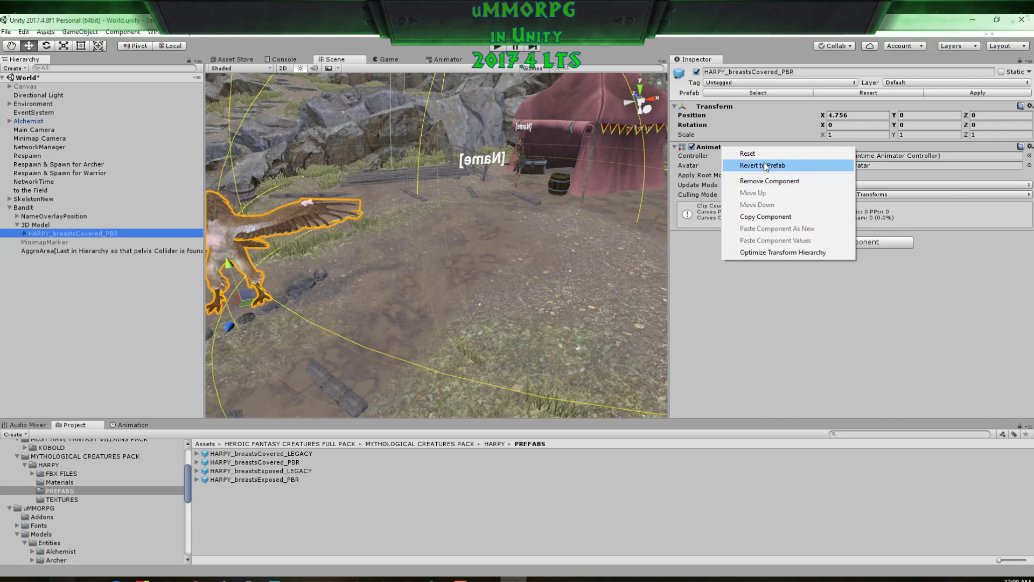
left_click(764, 180)
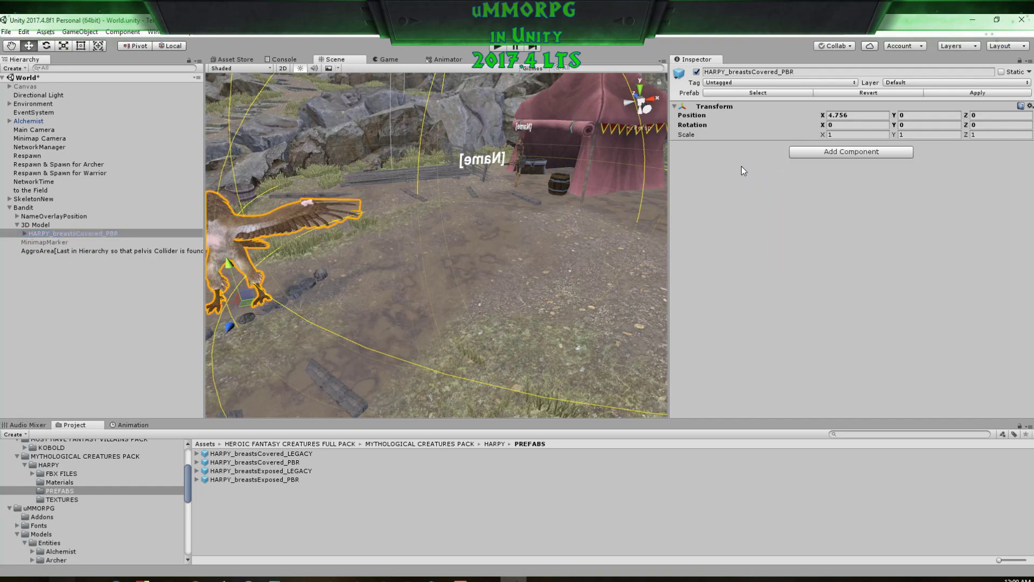
left_click_drag(298, 323, 421, 345, "alt")
Step: Rename the scene's Bandit object to Harpy
left_click(24, 208)
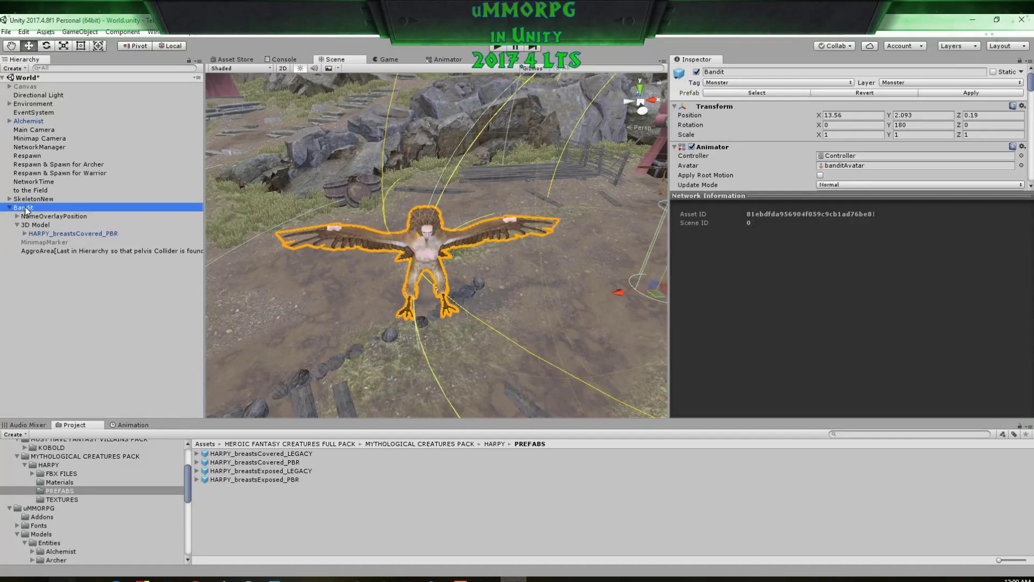
left_click(24, 207)
type("Harpy")
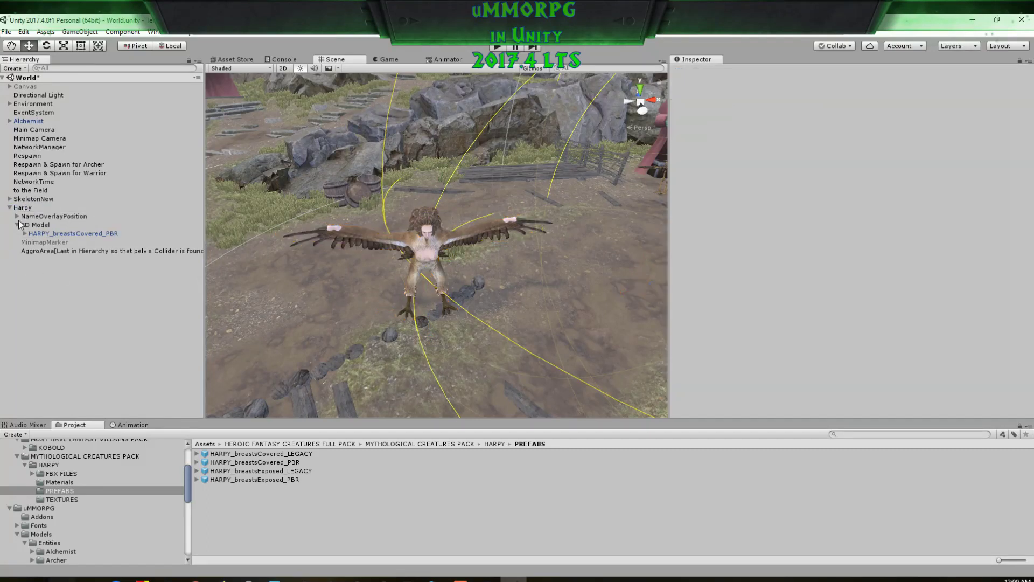
key("Return")
Step: Save the Harpy object as a new prefab in the Monsters folder and compare it with the Bandit prefab
left_click(747, 94)
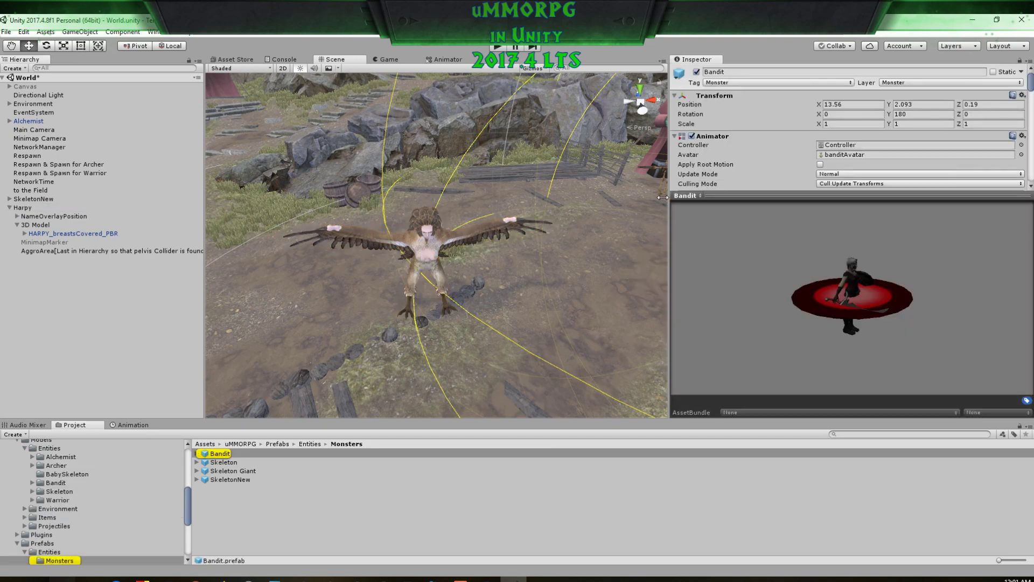
left_click_drag(30, 209, 217, 453)
left_click_drag(210, 518, 210, 518)
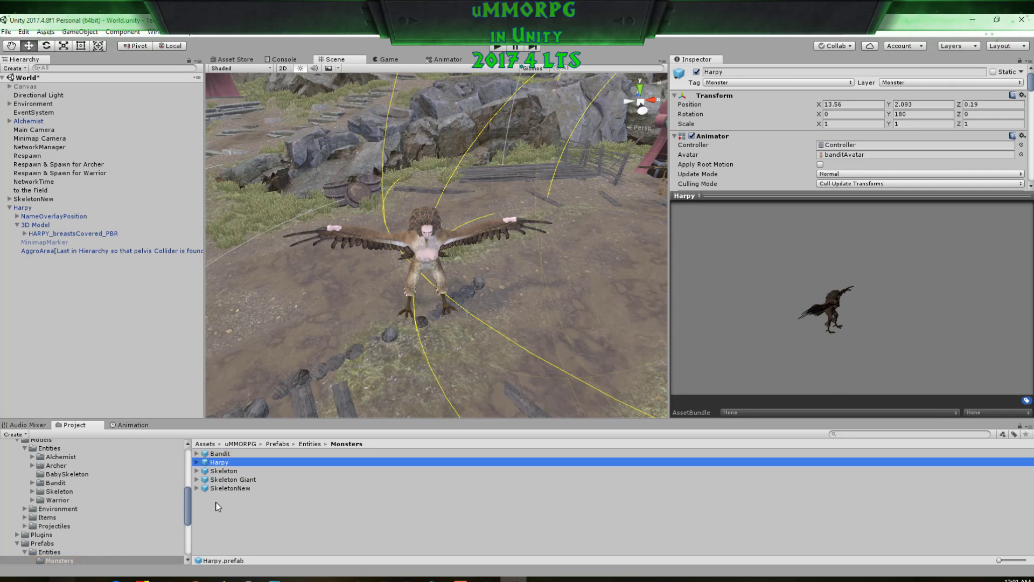
left_click(214, 454)
left_click(221, 464)
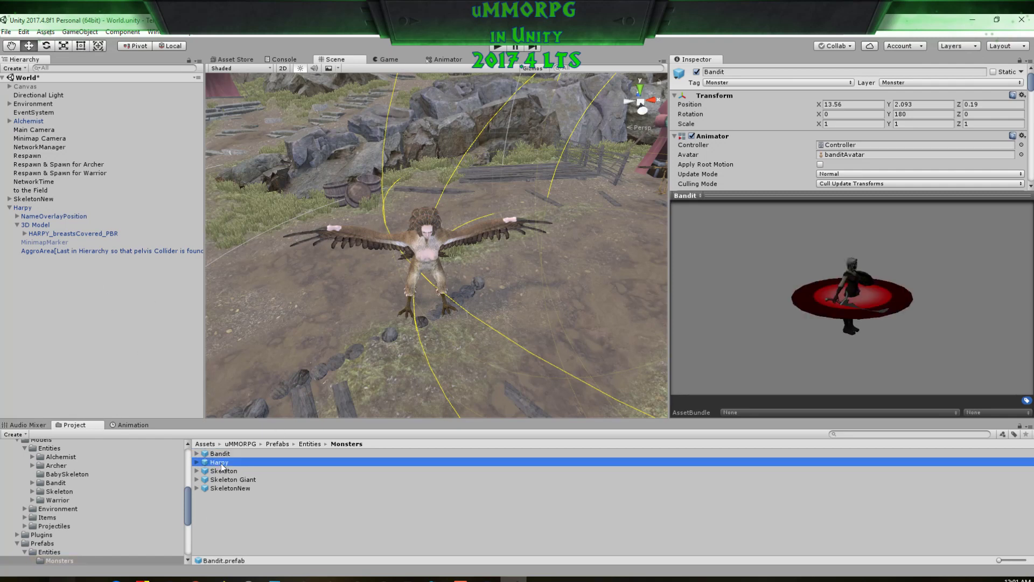
Step: Duplicate the Bandit's animator controller as "Controller Harpy" and assign it as the Harpy's Animator controller
left_click(19, 209)
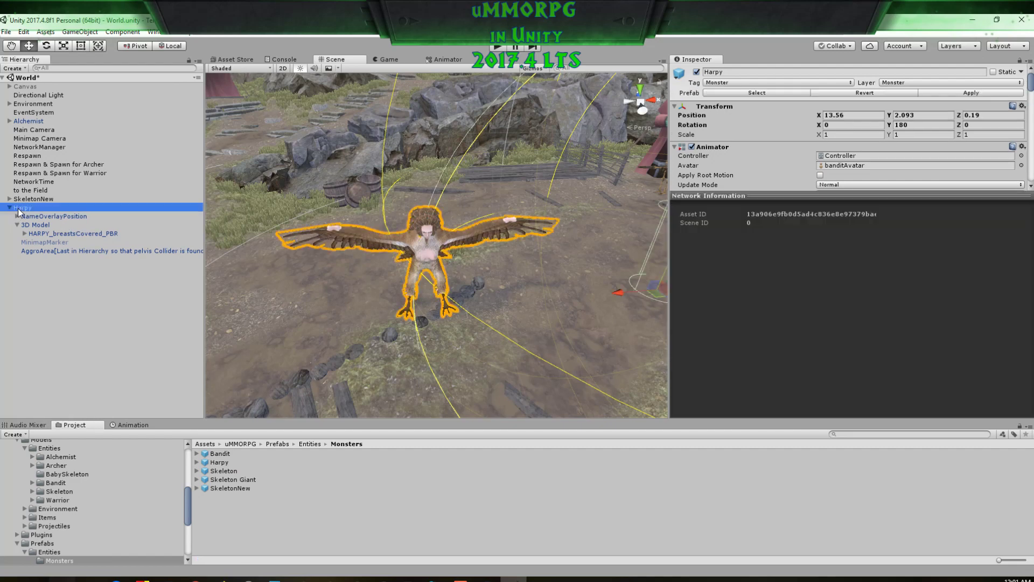
left_click(845, 155)
left_click(217, 473)
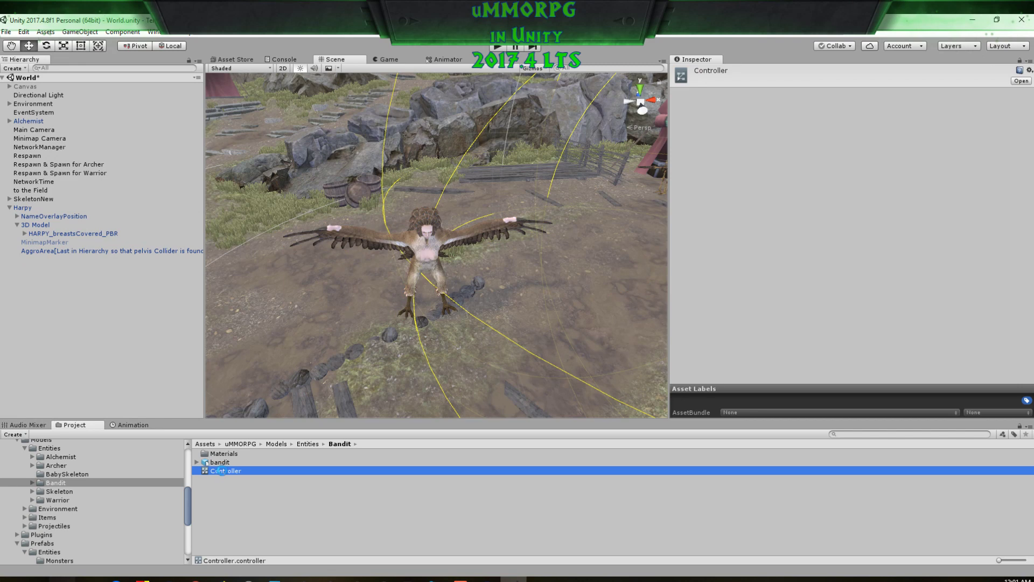
key("ctrl+d")
left_click(244, 480)
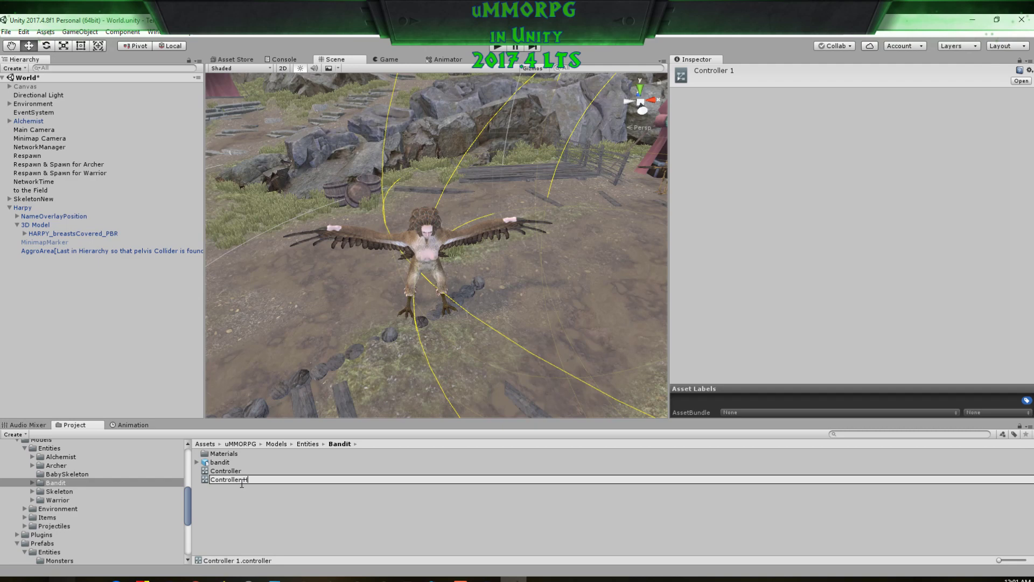
key("Return")
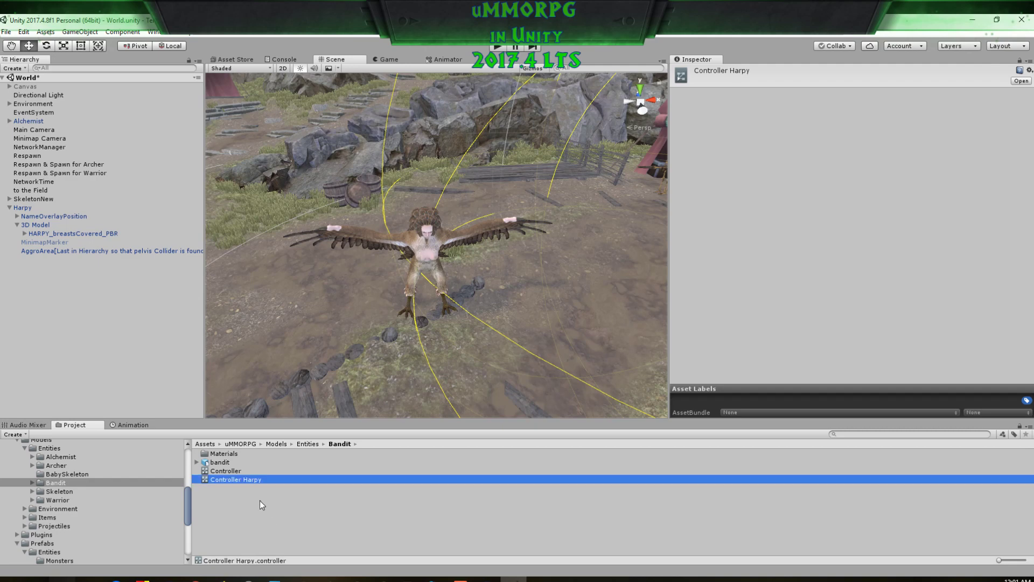
left_click(26, 207)
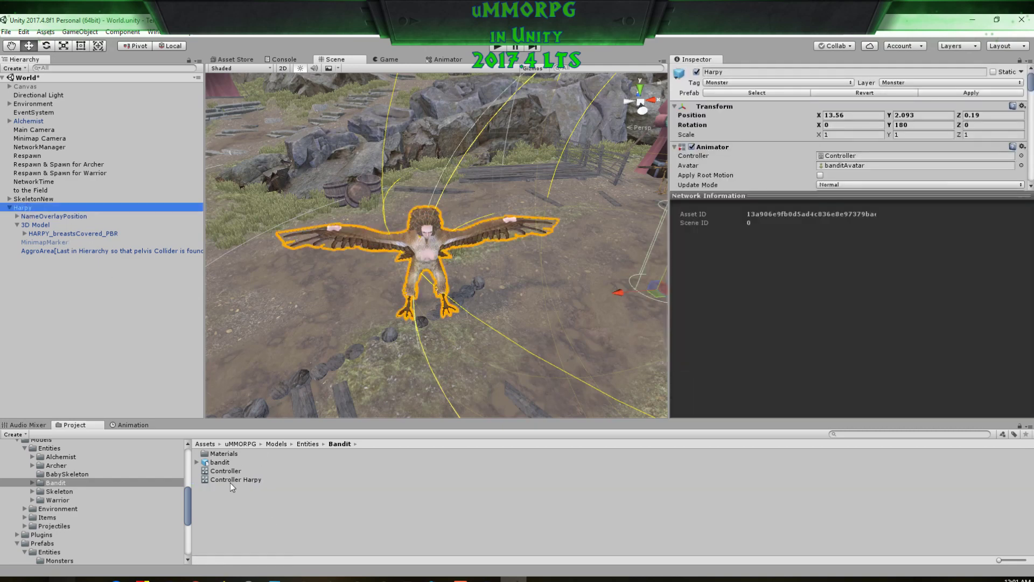
left_click_drag(233, 480, 859, 156)
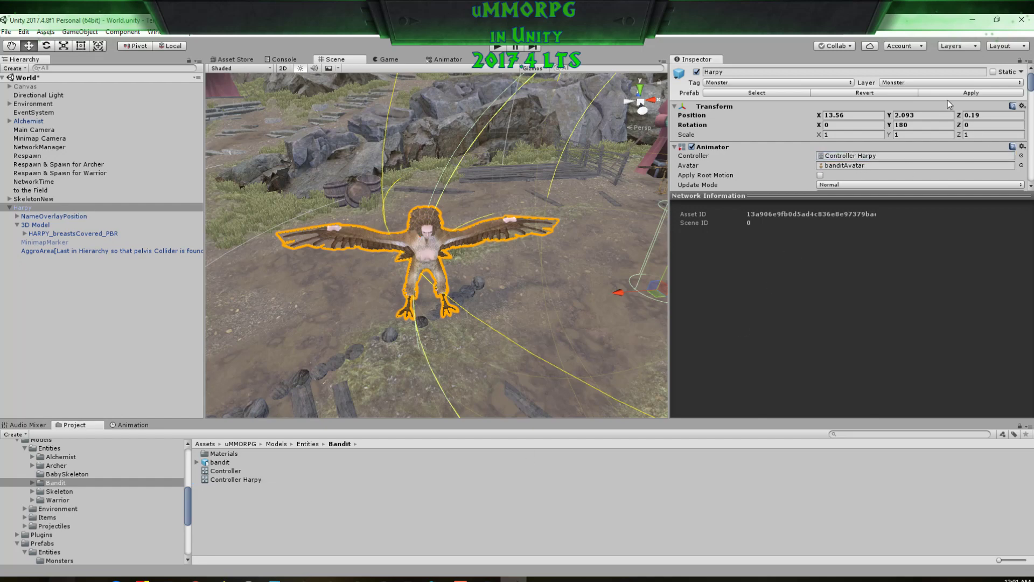
Step: Apply the changes on Harpy and SkeletonNew to their prefabs
left_click(964, 92)
left_click(36, 199)
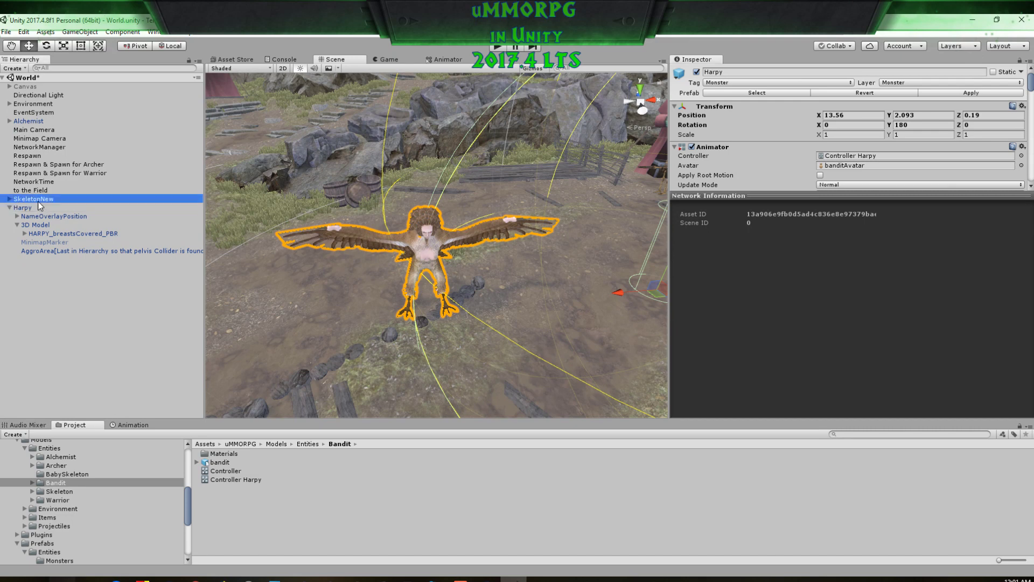
left_click(966, 94)
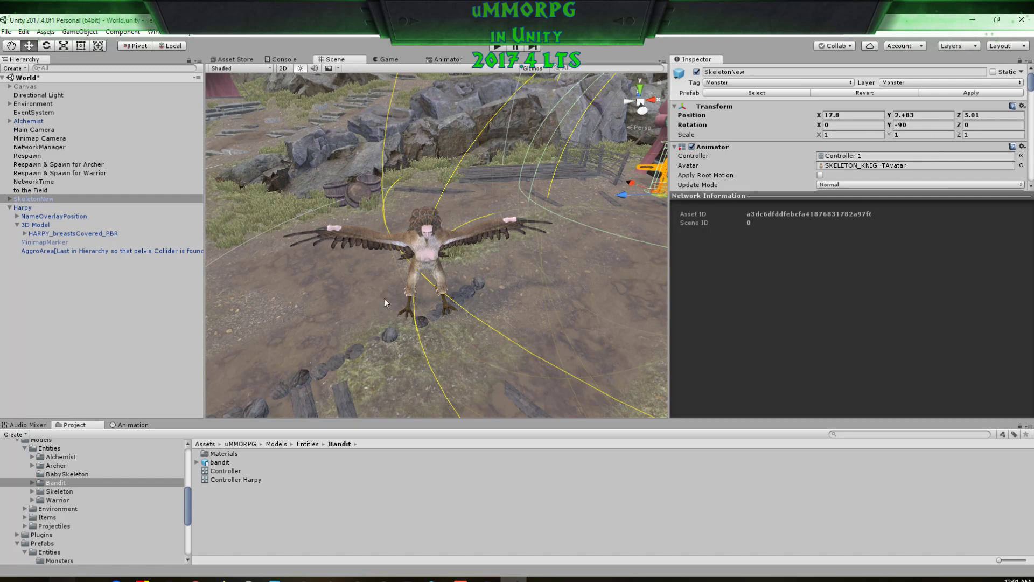
Step: Examine the Harpy's Animator component settings and view its model in the scene from several angles
left_click(229, 480)
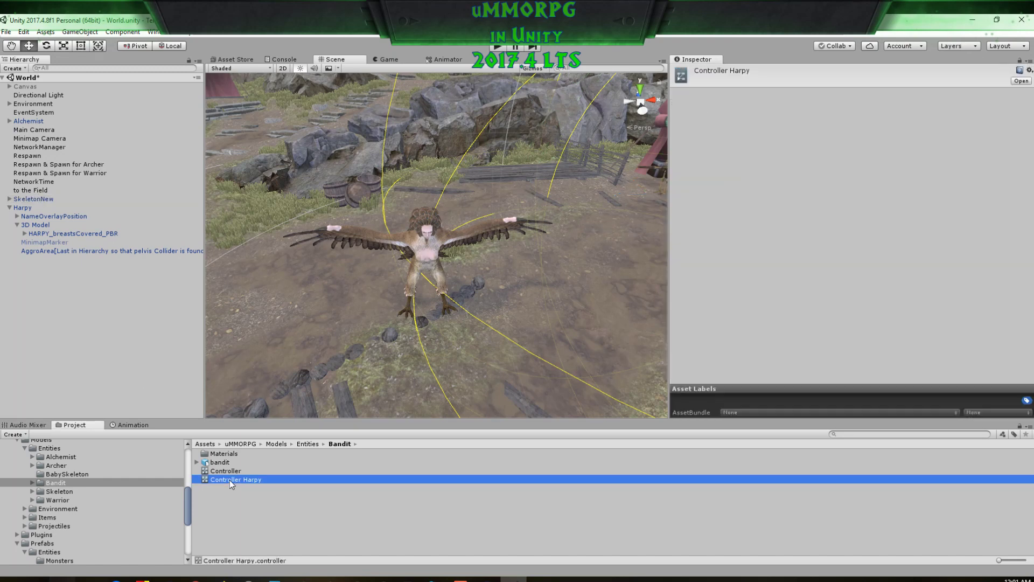
left_click(23, 208)
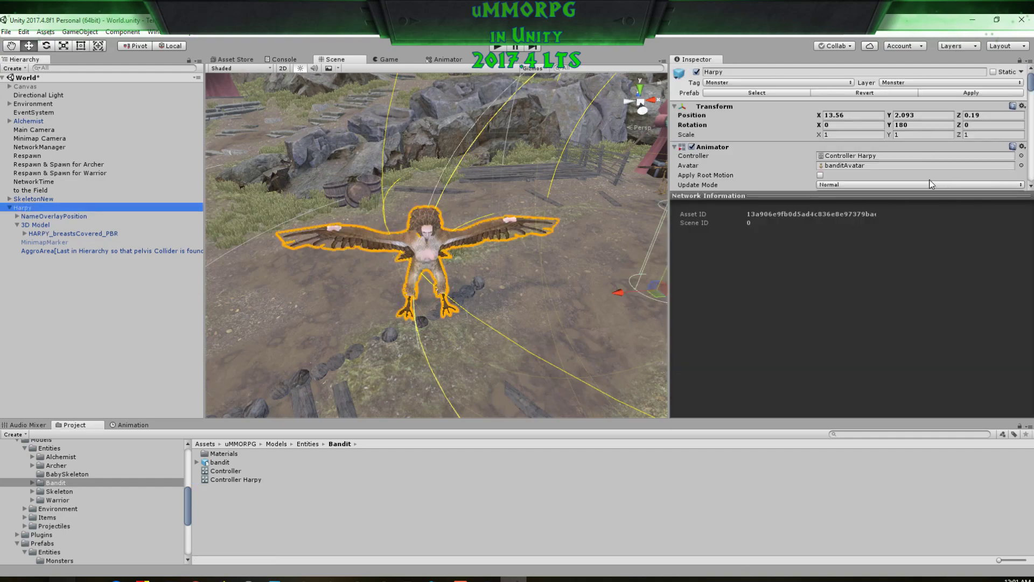
left_click(889, 194)
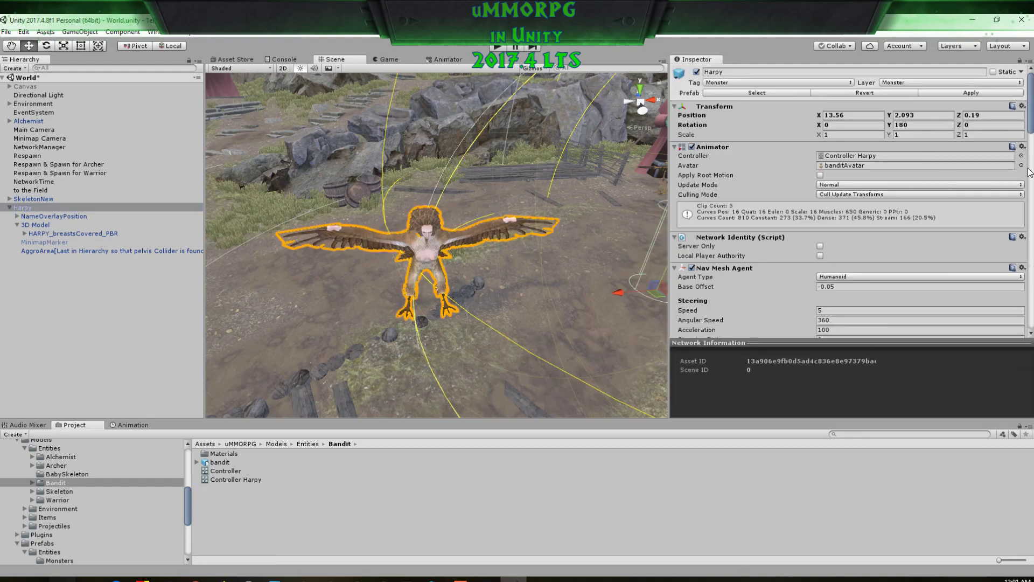
scroll(404, 280, "up", 5)
right_click_drag(409, 274, 413, 263)
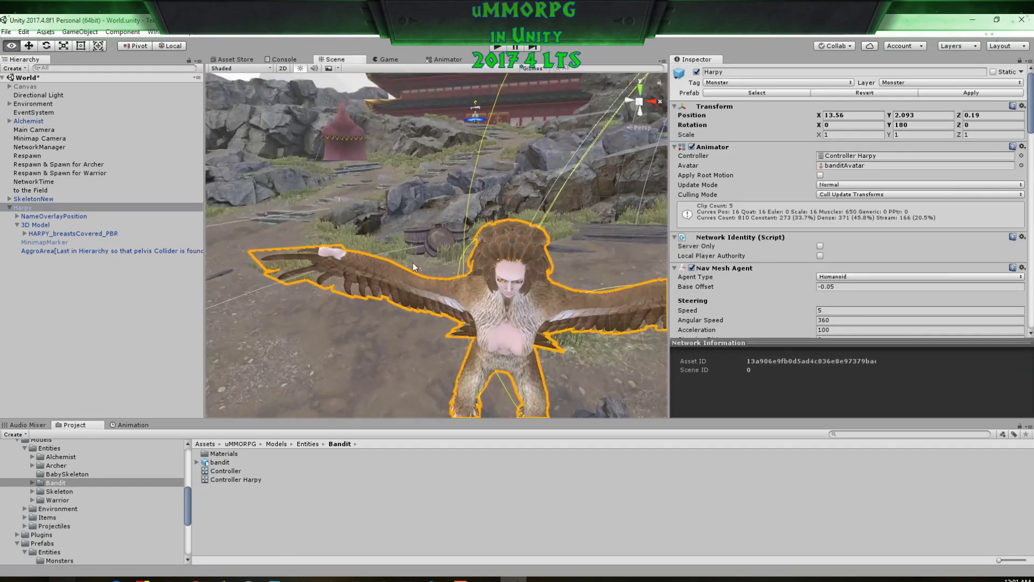
middle_click_drag(498, 328, 481, 293)
right_click_drag(481, 294, 387, 245)
middle_click_drag(530, 250, 501, 334)
right_click_drag(458, 318, 501, 323)
middle_click_drag(455, 323, 486, 286)
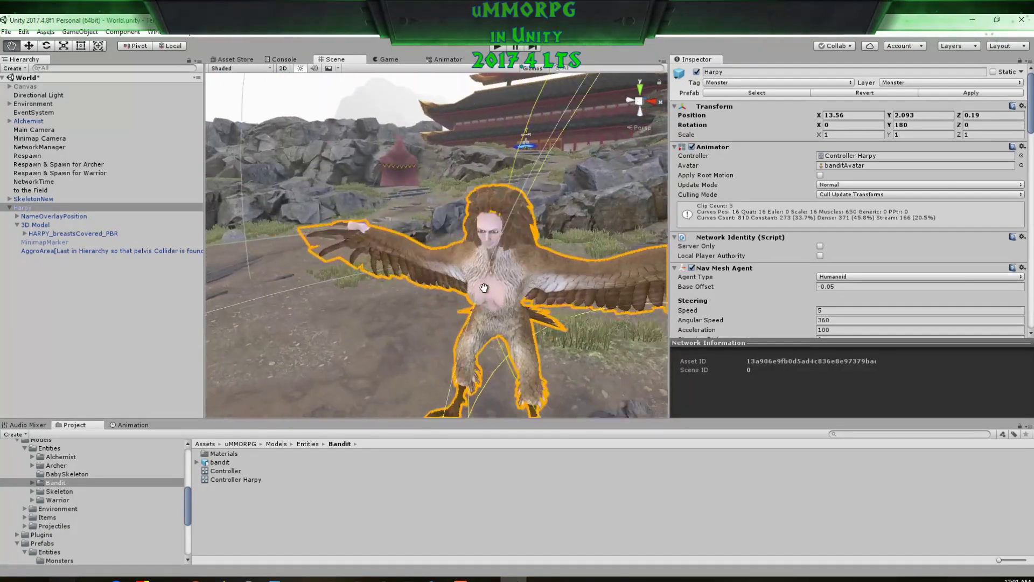
right_click_drag(485, 286, 549, 287)
middle_click_drag(459, 289, 376, 278)
right_click_drag(376, 278, 350, 274)
middle_click_drag(351, 274, 363, 276)
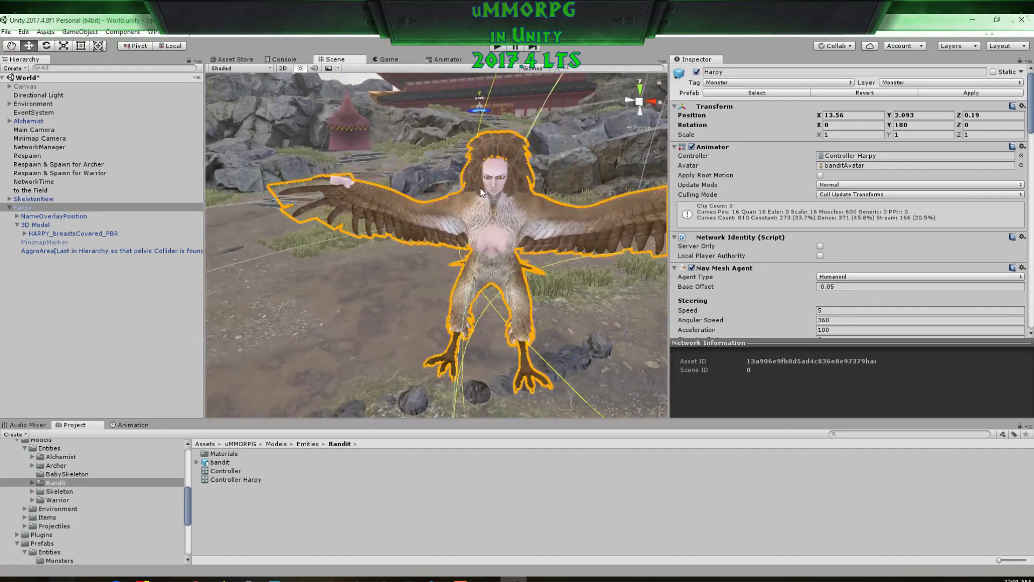
right_click_drag(440, 237, 468, 240)
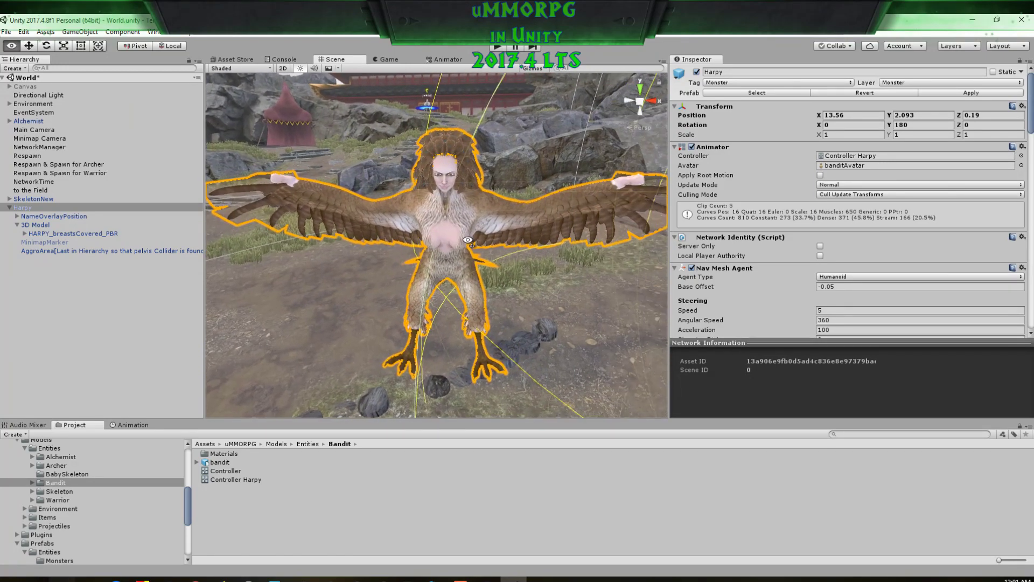
scroll(468, 240, "down", 3)
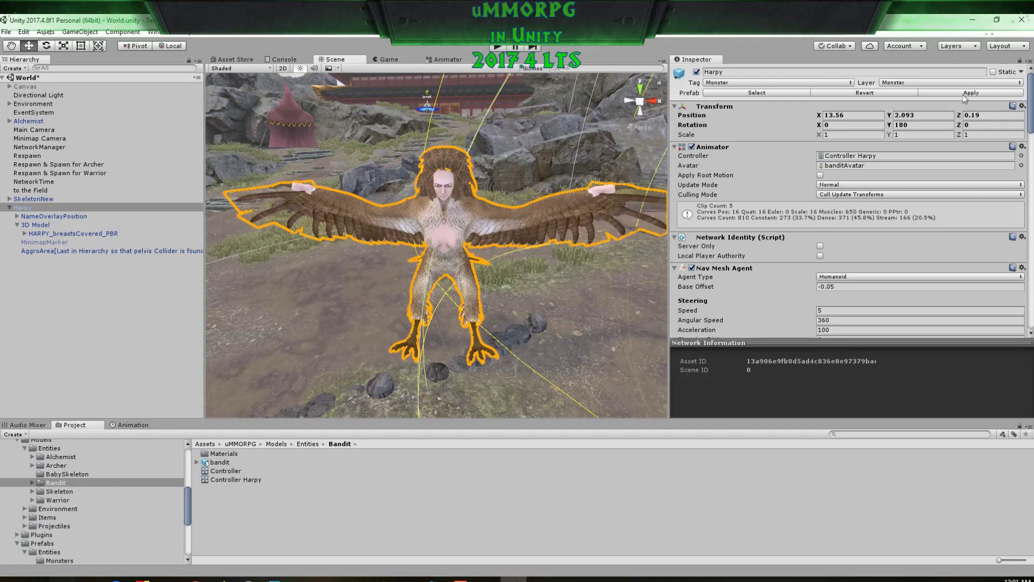
Step: Assign HARPYAvatar as the Avatar in the Harpy's Animator component
left_click(1021, 166)
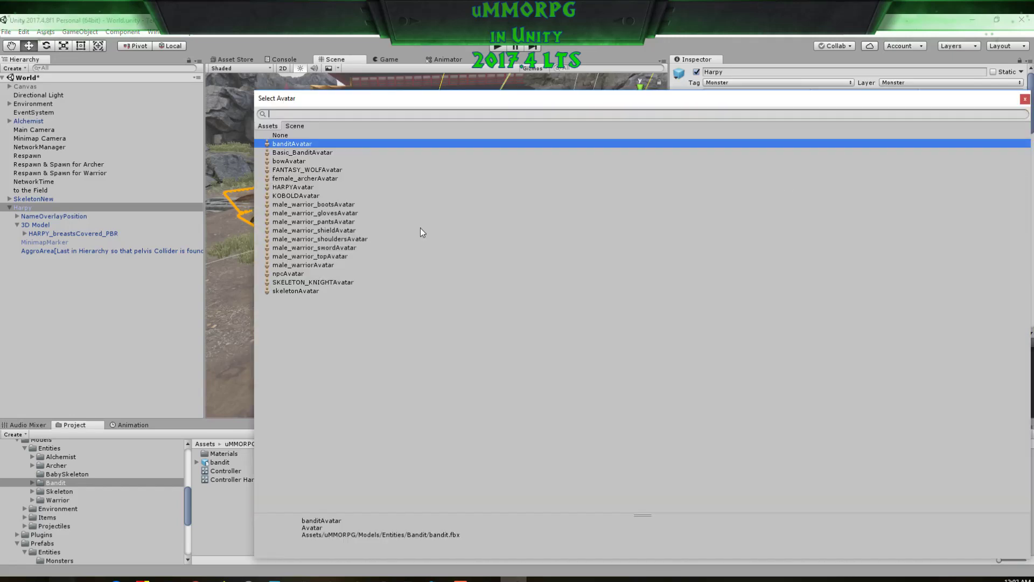
double_click(292, 187)
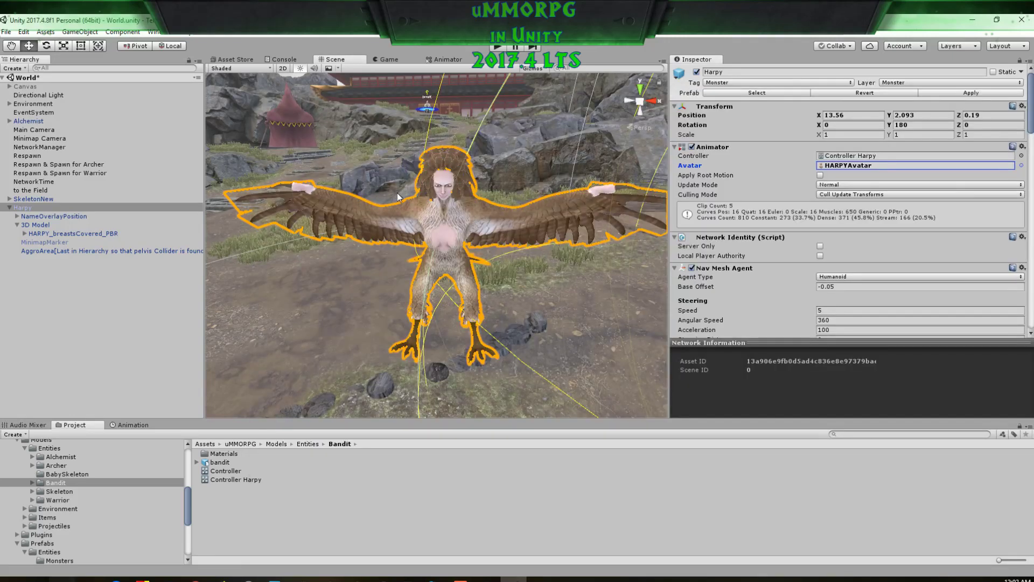
scroll(858, 240, "down", 5)
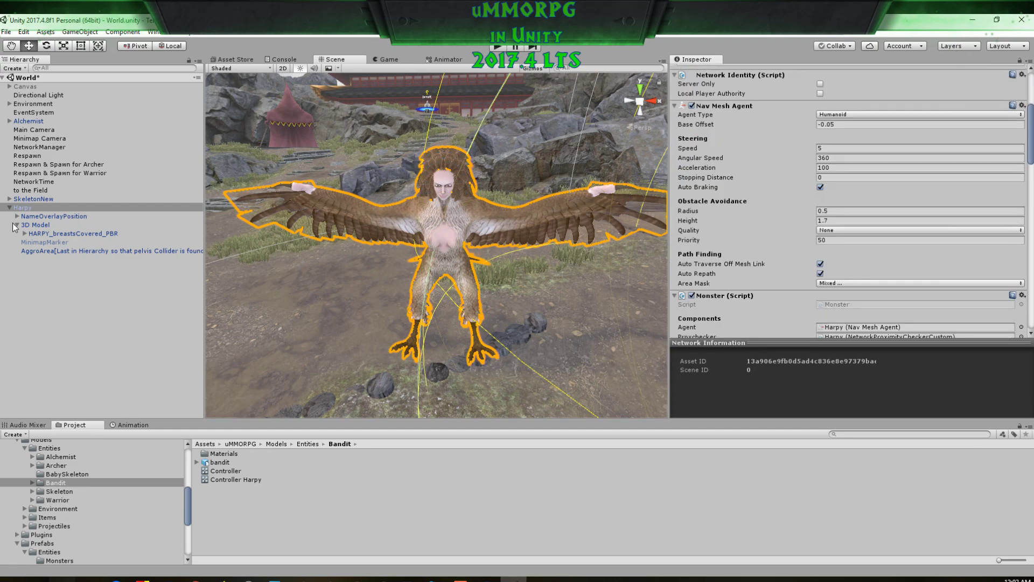
Step: Set the layer of HARPY_breastsCovered_PBR and all its children to Monster
left_click(25, 234)
left_click(48, 233)
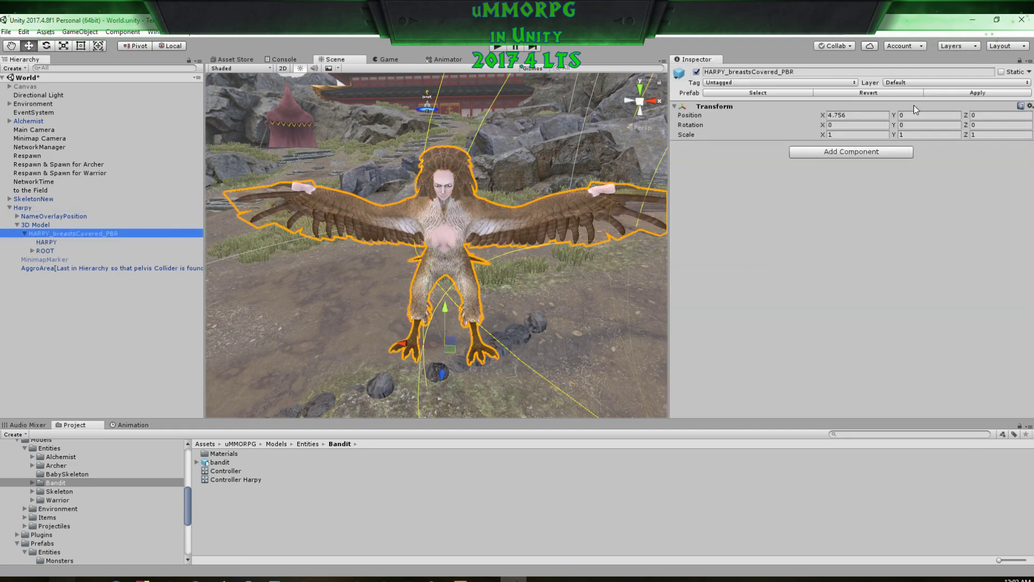
left_click(974, 83)
left_click(924, 177)
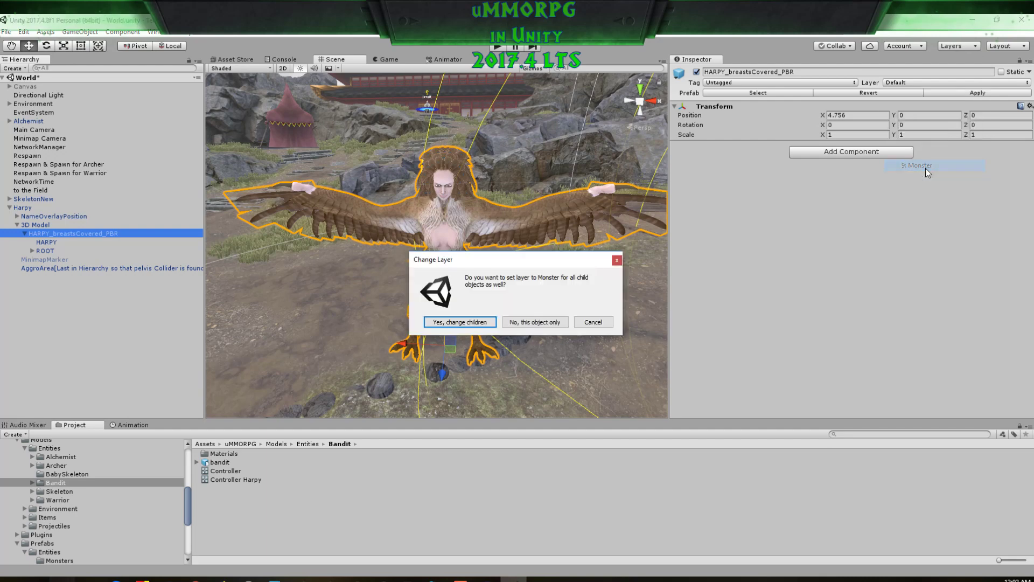
left_click(445, 323)
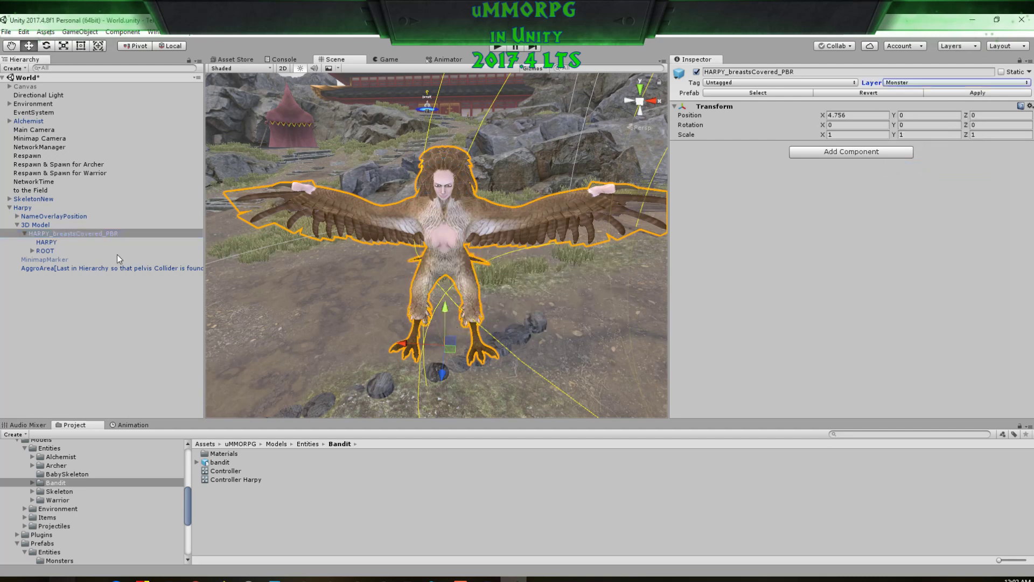
Step: Add a Capsule Collider component to the HARPY_ Pelvis bone under ROOT
left_click(31, 251)
left_click(40, 260)
left_click(59, 268)
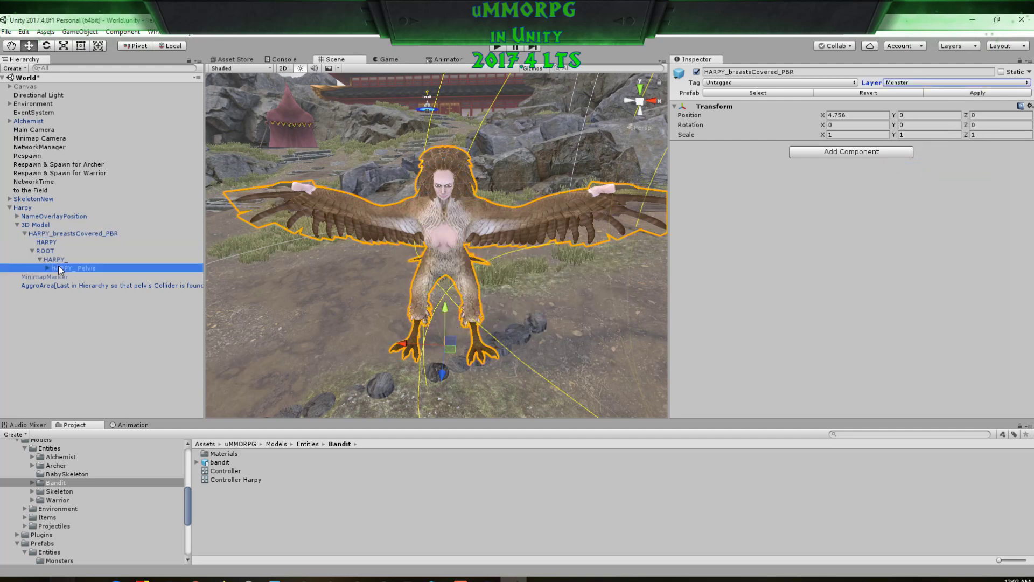
left_click(844, 152)
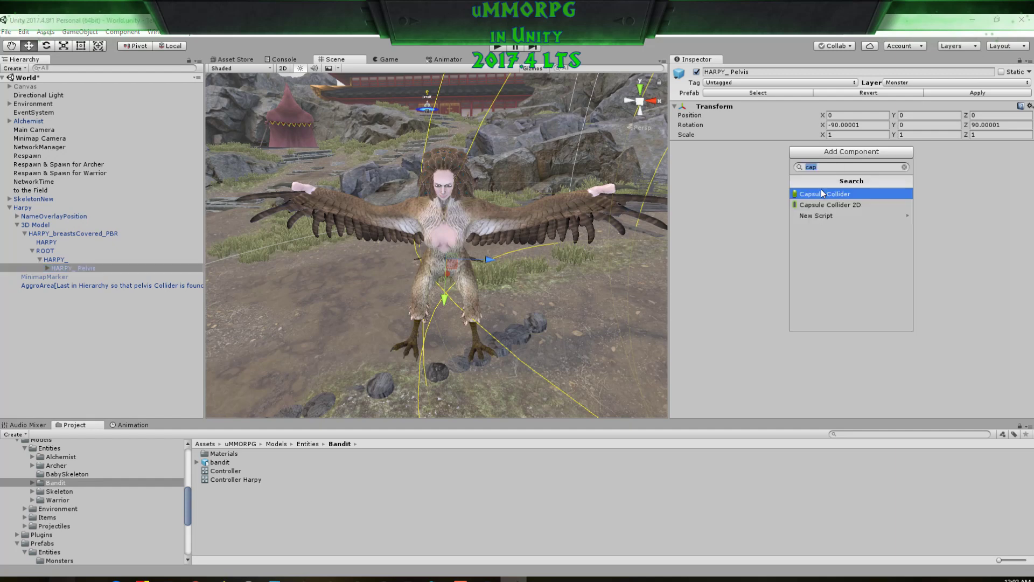
left_click(822, 193)
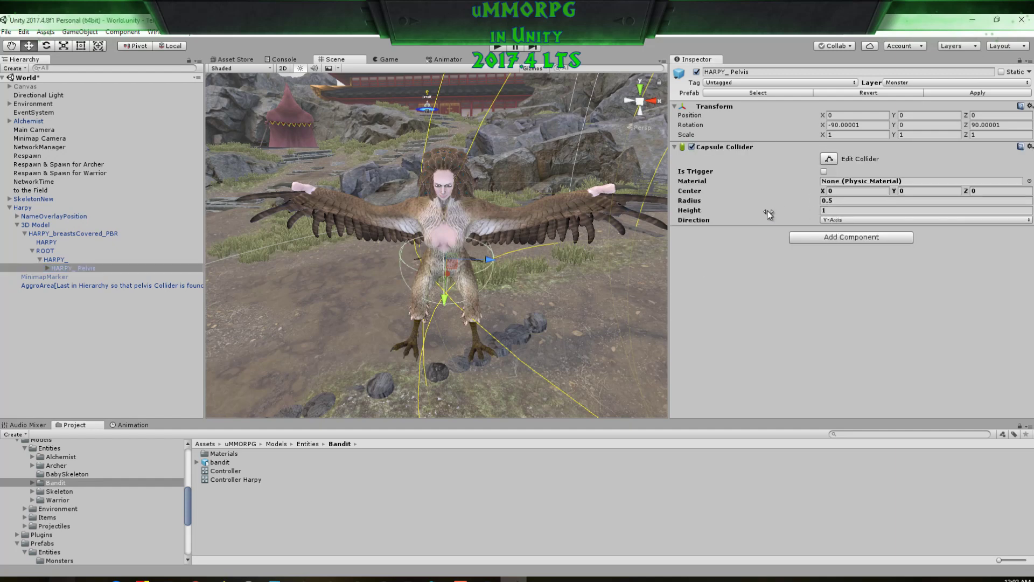
Step: Set the pelvis Capsule Collider's height to 2 and, after trying the other axes, its direction to X-Axis
left_click_drag(766, 210, 787, 213)
left_click_drag(603, 232, 560, 264, "alt")
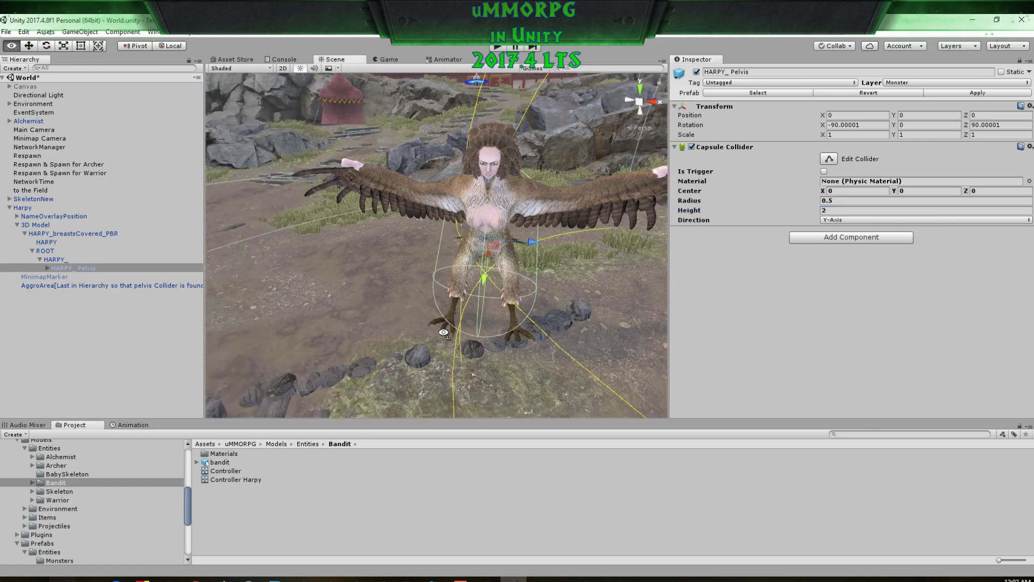
middle_click_drag(560, 264, 408, 312)
key("f")
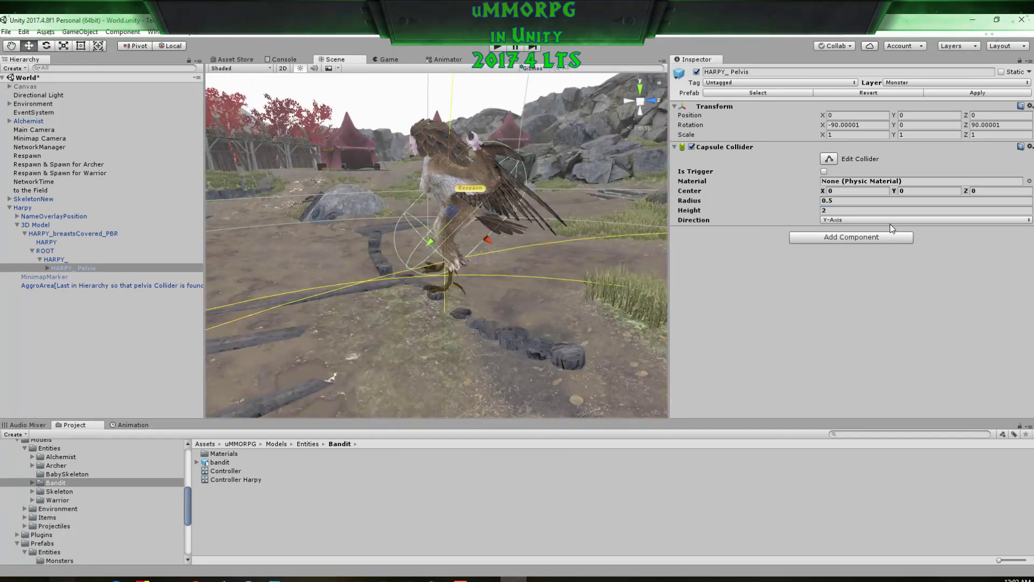
left_click(887, 220)
left_click(862, 231)
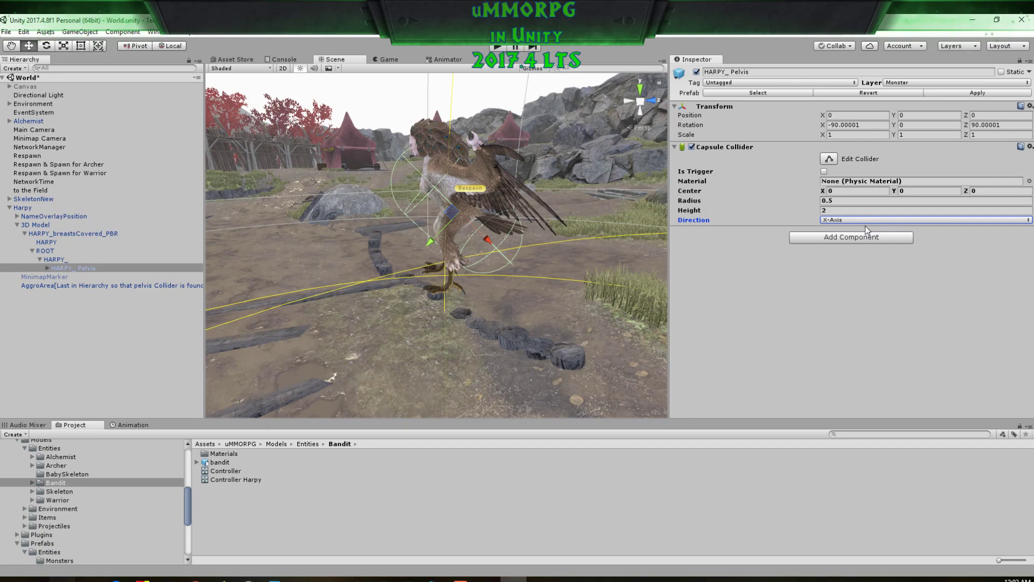
left_click(865, 225)
left_click(851, 254)
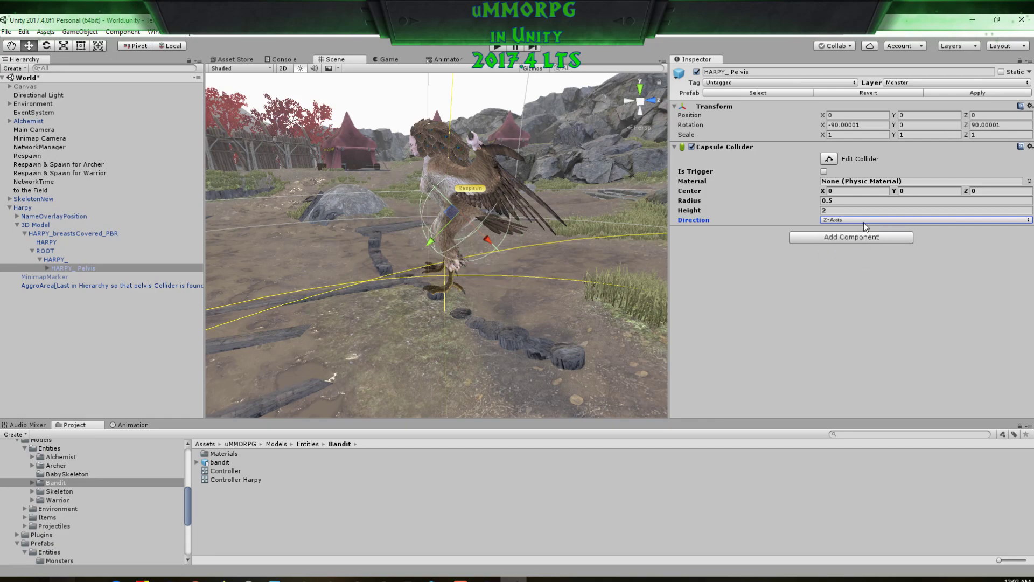
left_click(864, 222)
left_click(858, 230)
Step: Try stretching the pelvis collider toward the Harpy's head to a height of about 2.3, and remove the Capsule Collider component
middle_click_drag(494, 298, 532, 328)
left_click(828, 159)
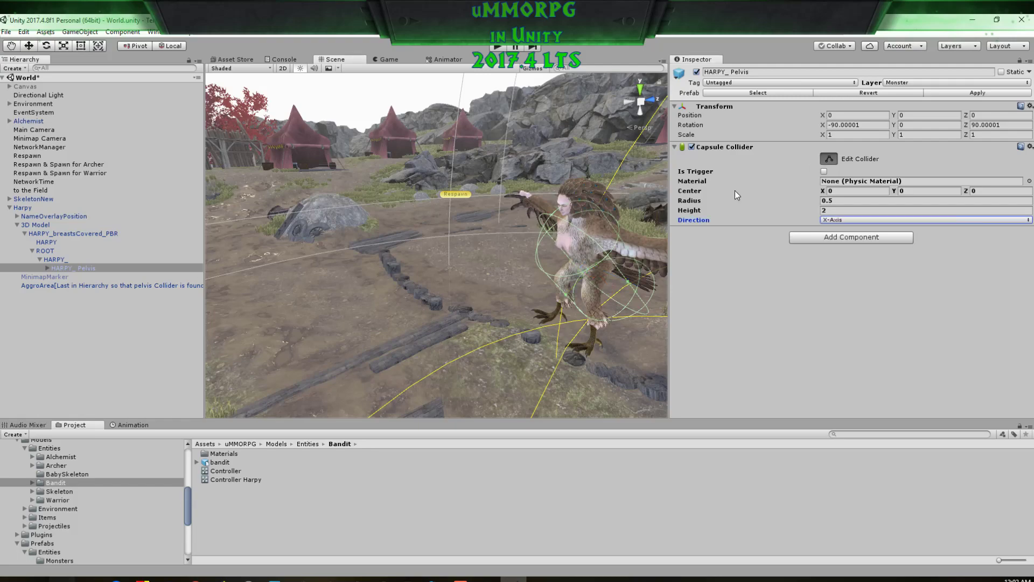
left_click_drag(555, 221, 545, 199)
right_click_drag(545, 199, 646, 270)
middle_click_drag(647, 270, 526, 243)
left_click_drag(527, 242, 635, 264, "alt")
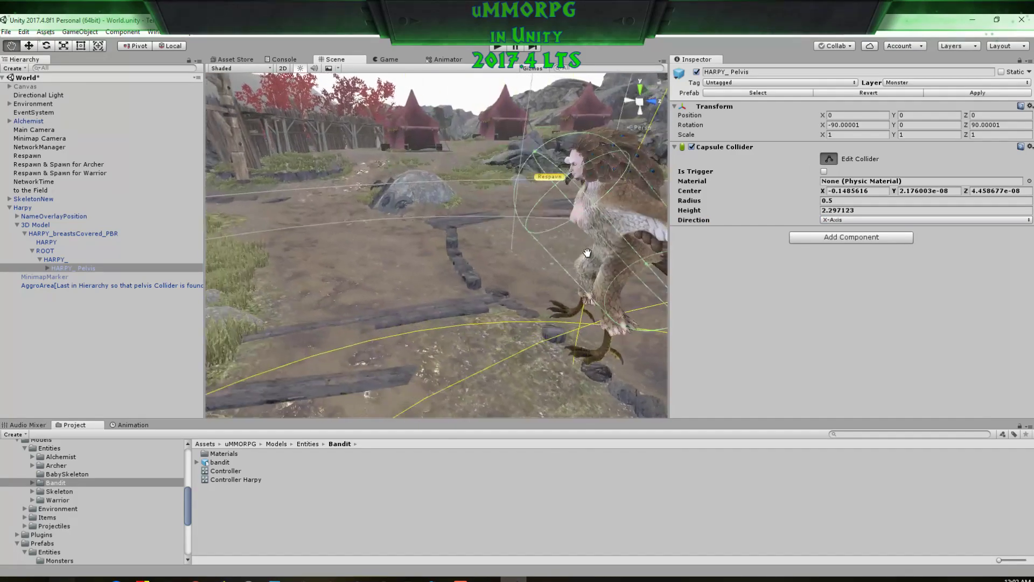
middle_click_drag(635, 264, 521, 252)
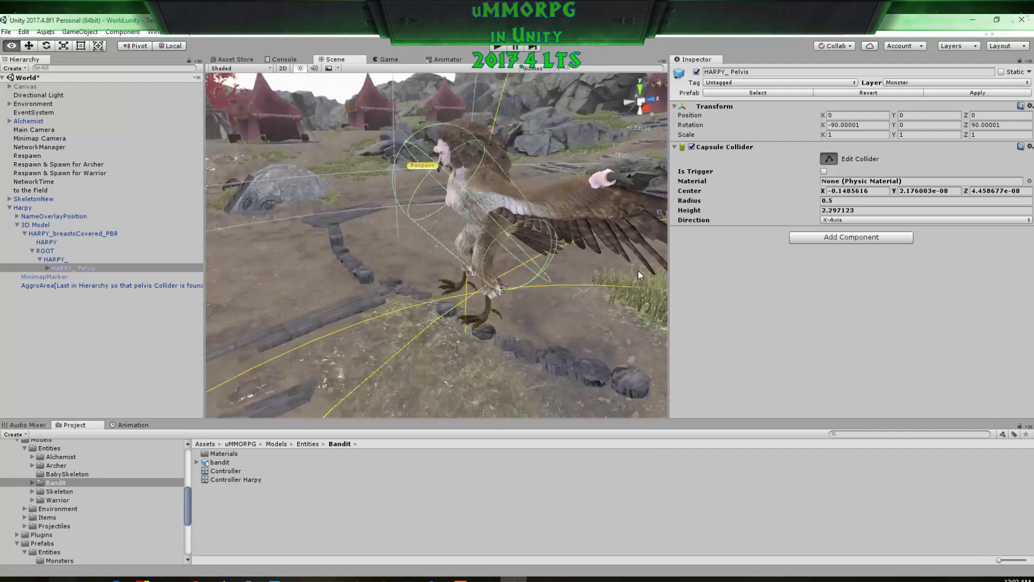
right_click(708, 148)
left_click(730, 171)
Step: Check the ROOT and HARPY_ bones and add a fresh Capsule Collider to HARPY_ Pelvis
left_click(108, 260)
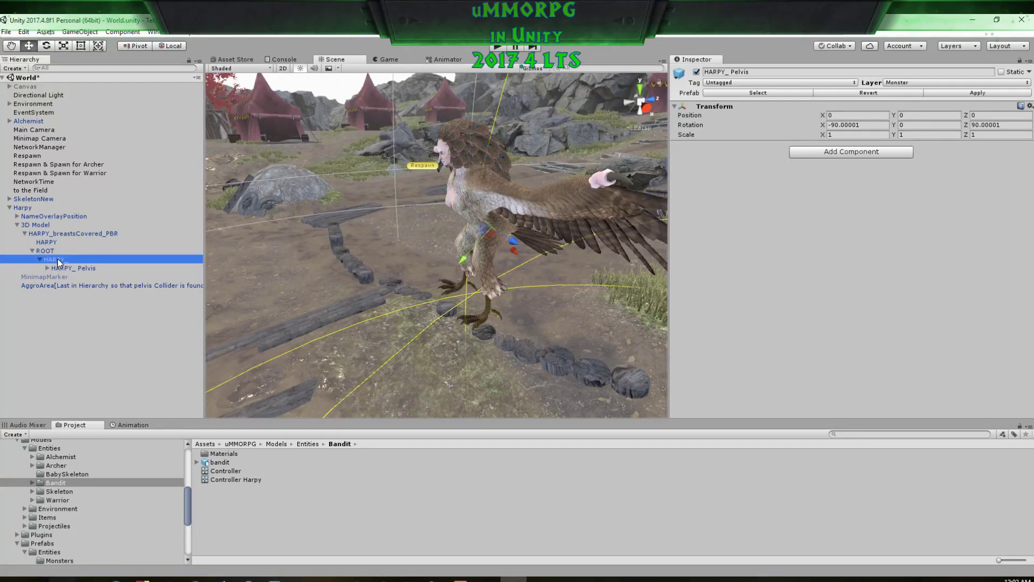
left_click(49, 251)
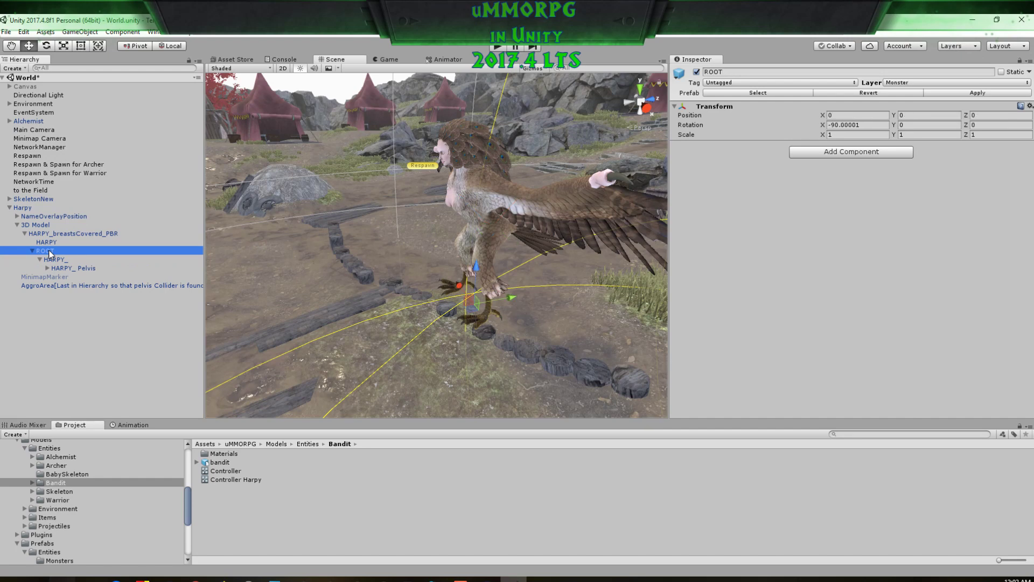
left_click(61, 261)
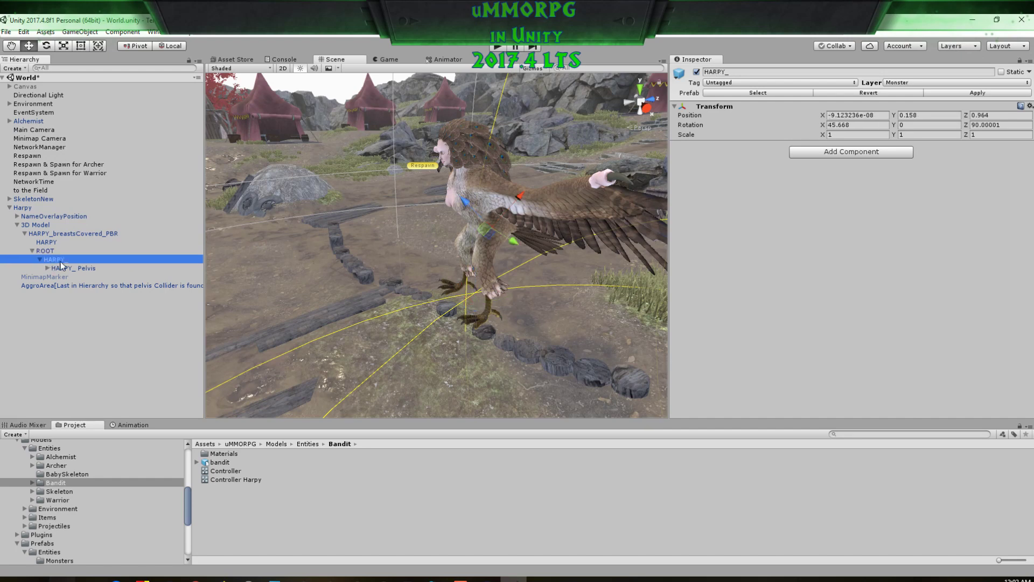
left_click(66, 268)
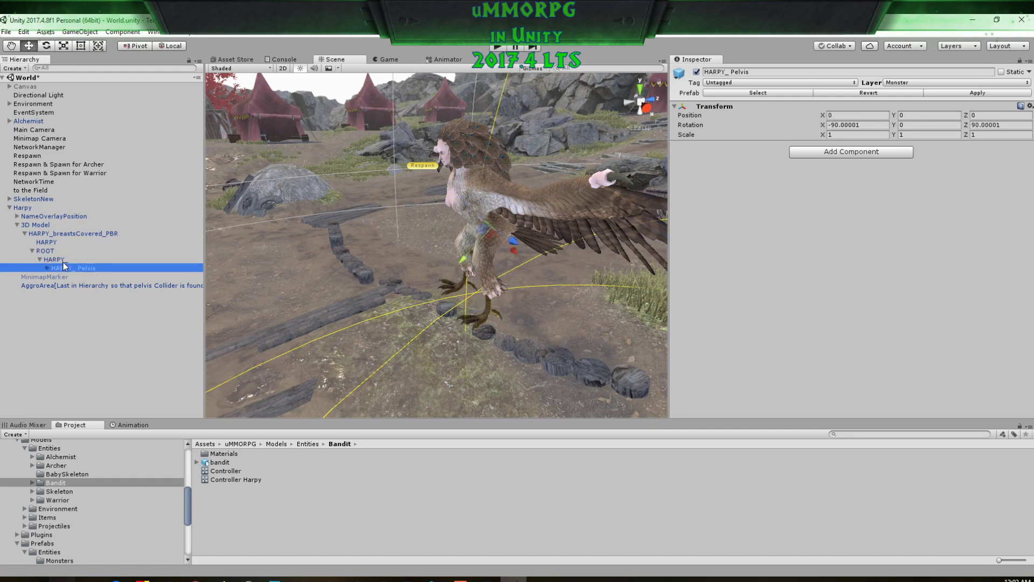
left_click(811, 153)
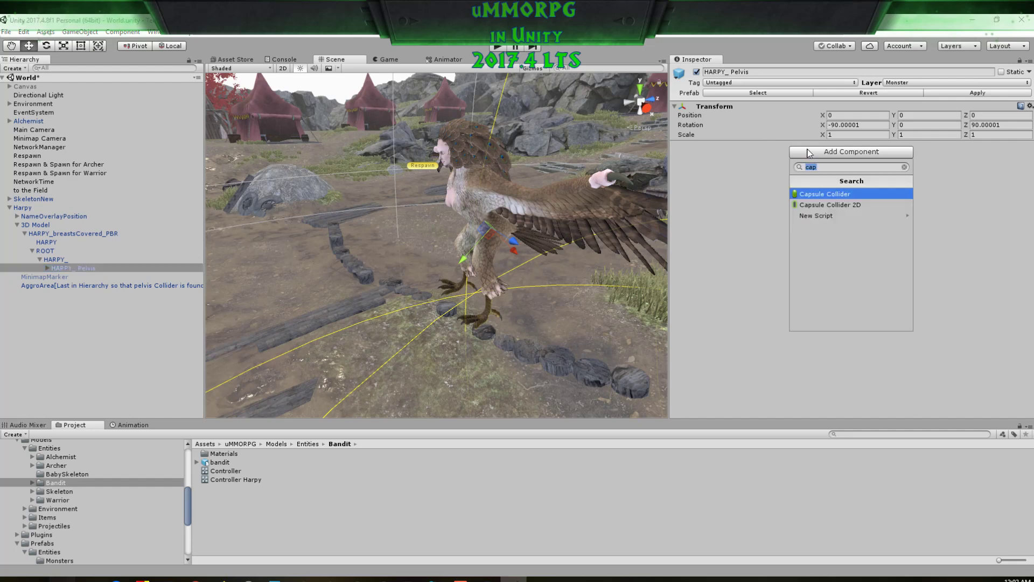
left_click(806, 195)
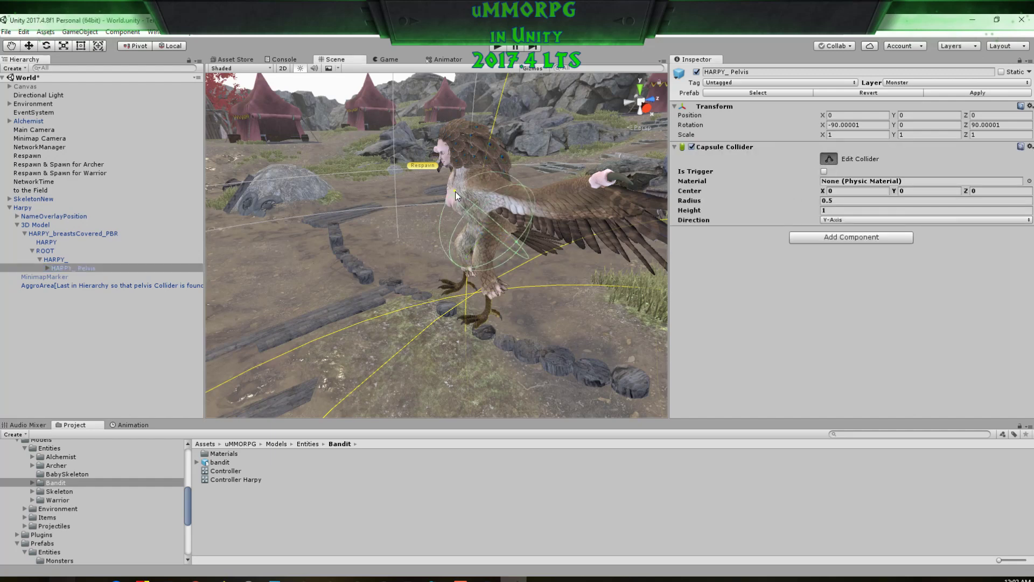
Step: Enlarge the pelvis collider toward the head to a radius of about 0.84, set its direction to X-Axis and collapse the component
left_click_drag(455, 191, 428, 164)
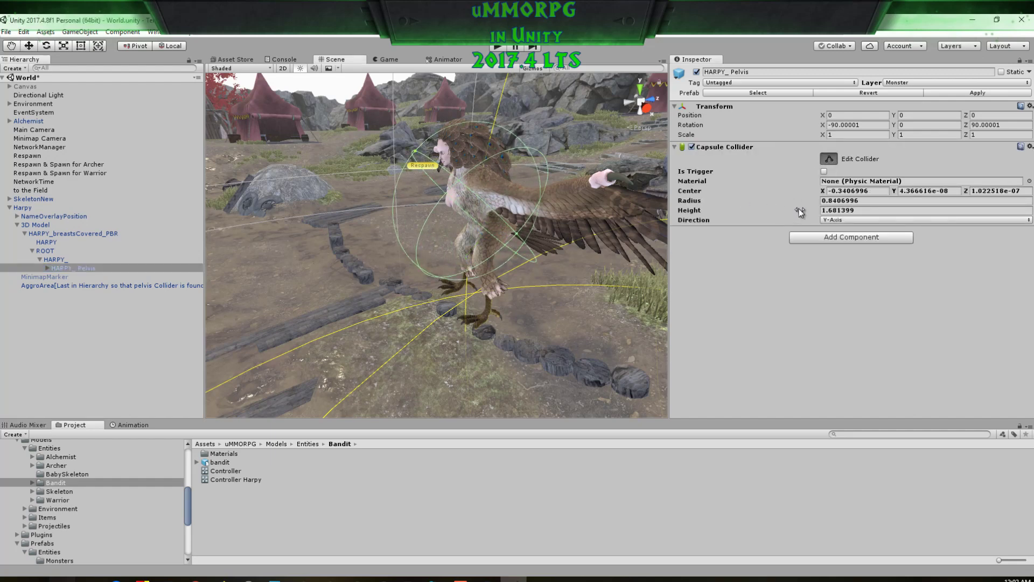
left_click(851, 220)
left_click(840, 231)
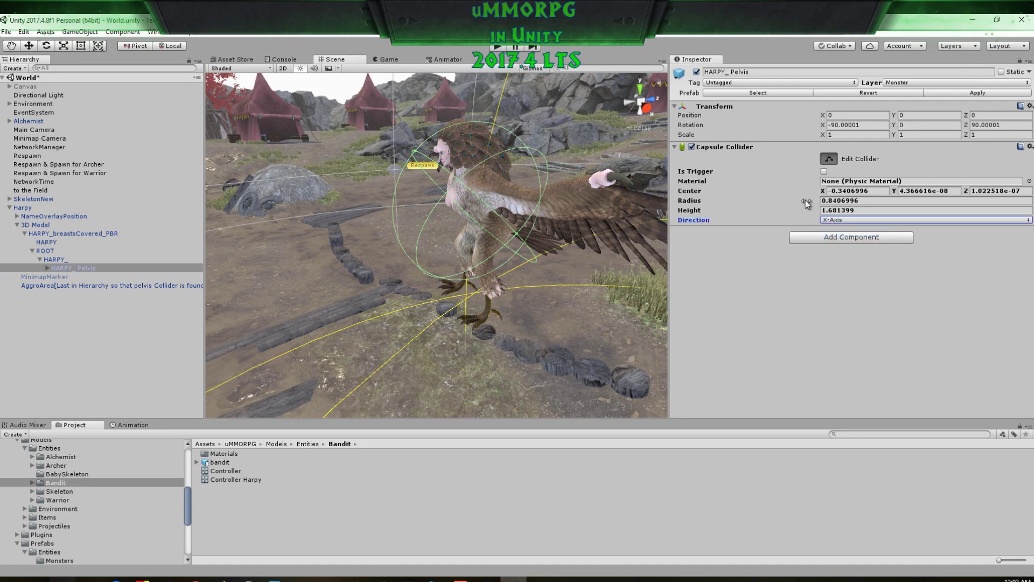
left_click(848, 221)
left_click(849, 228)
left_click(834, 147)
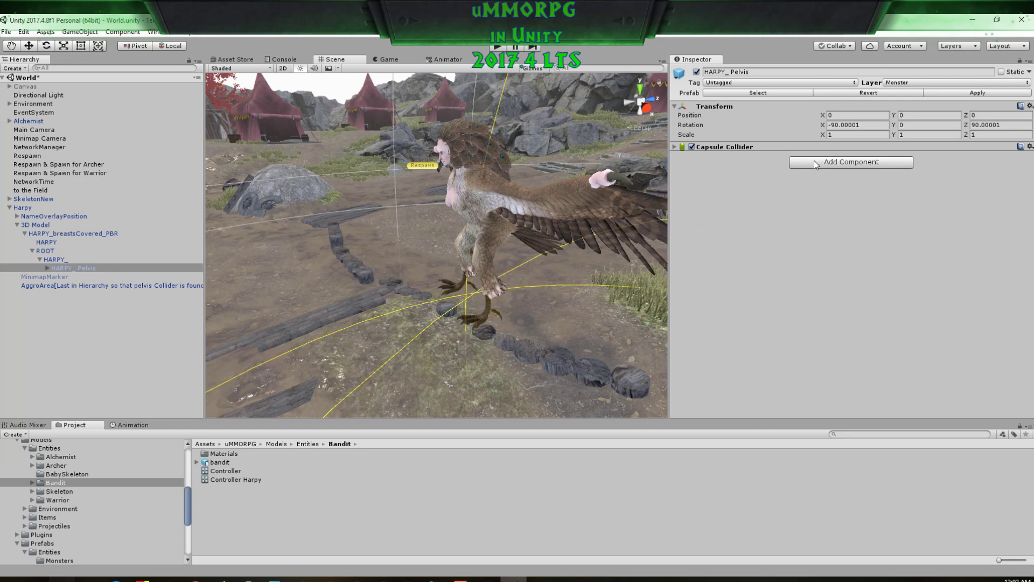
Step: Set the pelvis Capsule Collider's radius to 0.53 and its height to 2
left_click(673, 146)
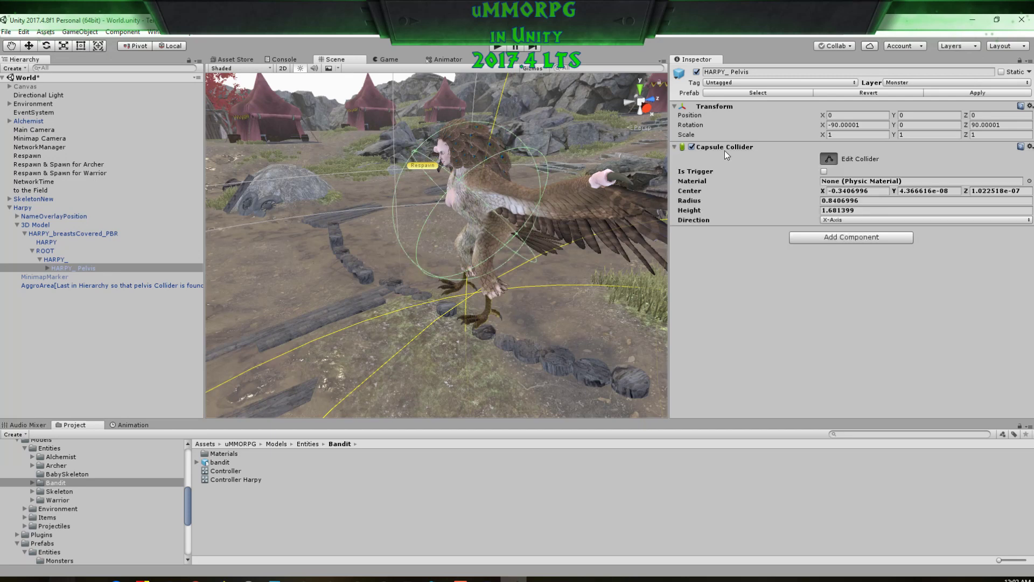
left_click(829, 221)
mouse_move(785, 211)
left_mouse_down()
mouse_move(762, 210)
mouse_move(795, 215)
mouse_move(796, 200)
mouse_move(780, 212)
left_mouse_up()
left_click(794, 211)
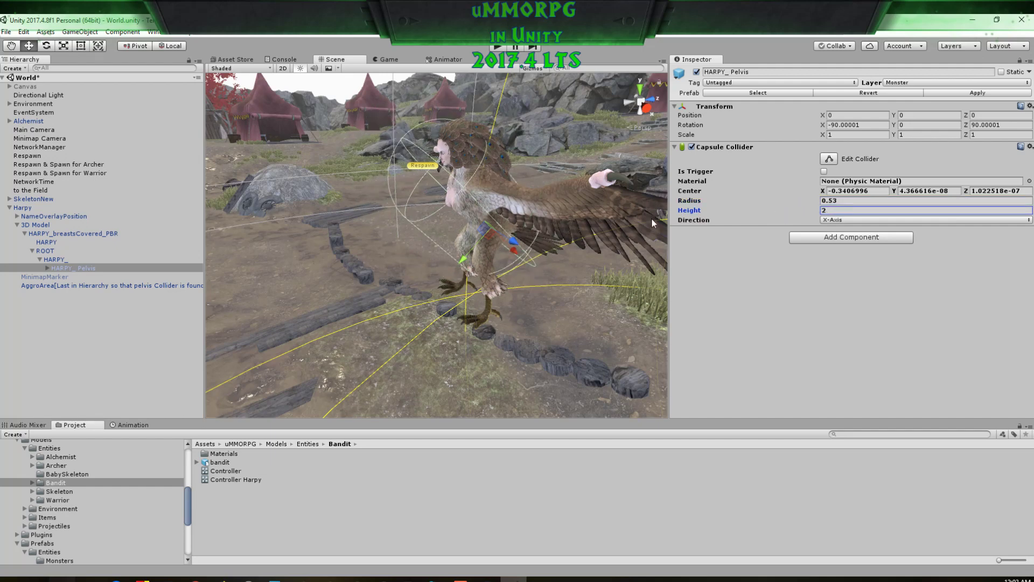
Step: Stretch the pelvis collider lengthwise to a height of about 2.6 so it covers the Harpy's body, and check the fit from several angles
right_click_drag(644, 218, 603, 234)
middle_click_drag(603, 233, 553, 223)
left_click(829, 160)
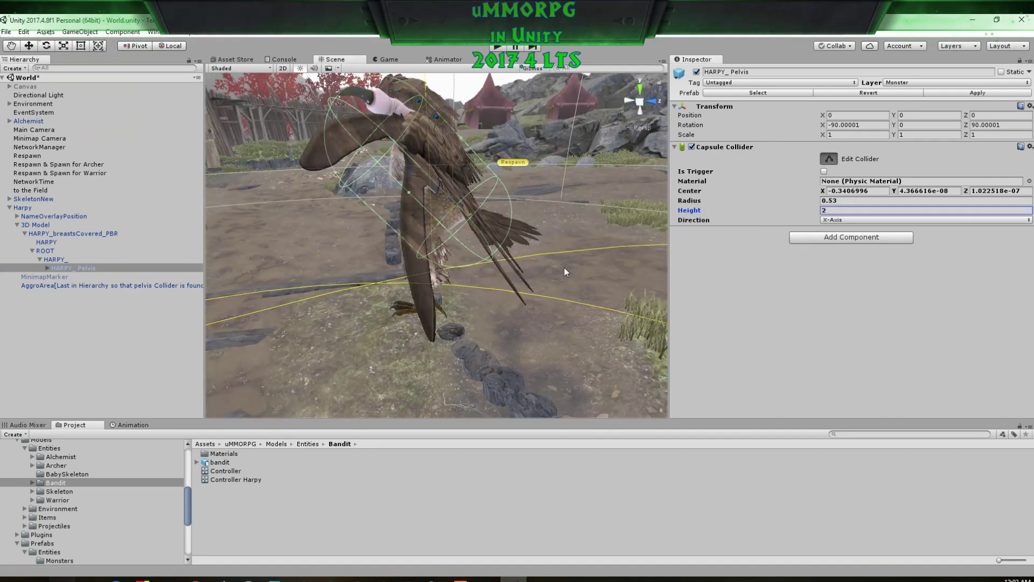
left_click_drag(490, 257, 534, 305)
middle_click_drag(471, 266, 524, 292)
left_click_drag(502, 188, 551, 206)
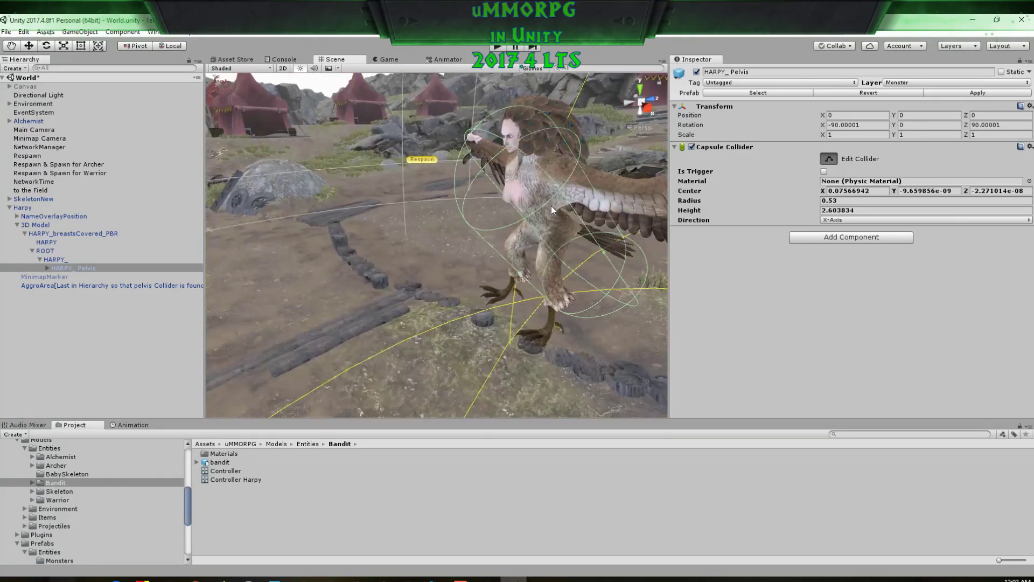
left_click_drag(488, 265, 521, 296, "alt")
mouse_move(521, 296)
middle_mouse_down()
mouse_move(499, 308)
mouse_move(583, 302)
mouse_move(511, 314)
middle_mouse_up()
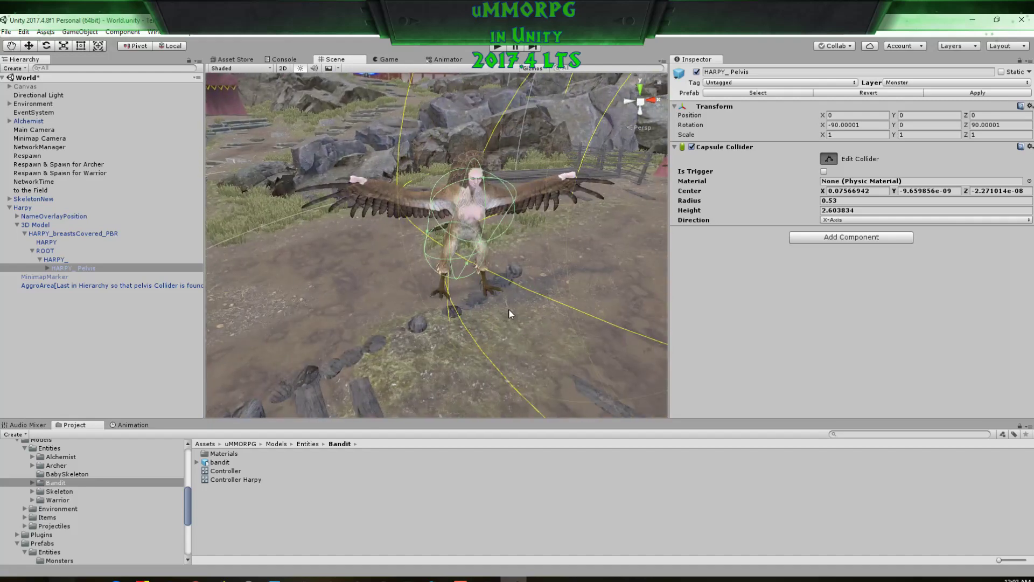
Step: Assign HARPY_ Pelvis as the Collider of the Harpy's Monster script
left_click(21, 208)
scroll(839, 224, "down", 5)
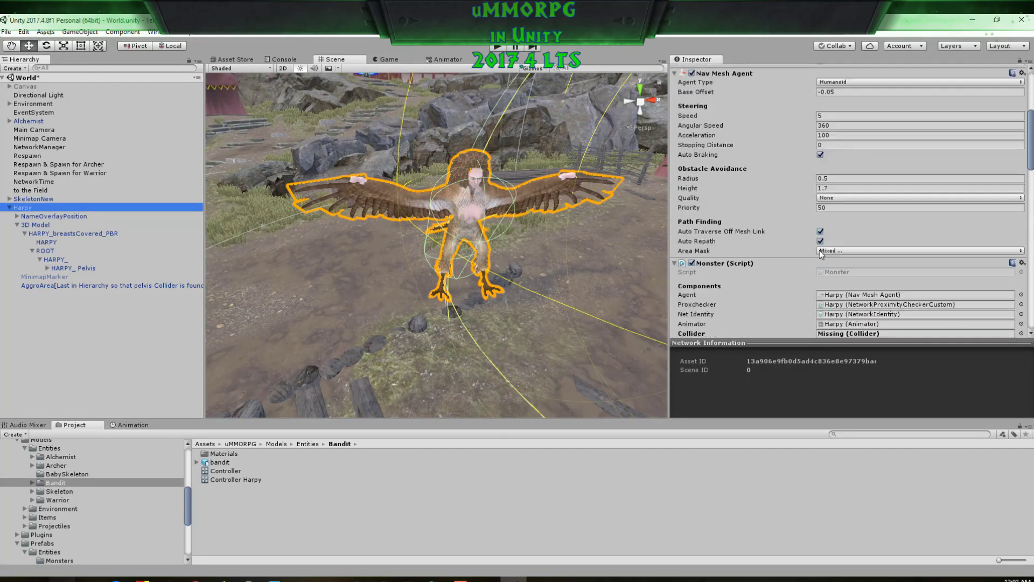
scroll(820, 254, "down", 3)
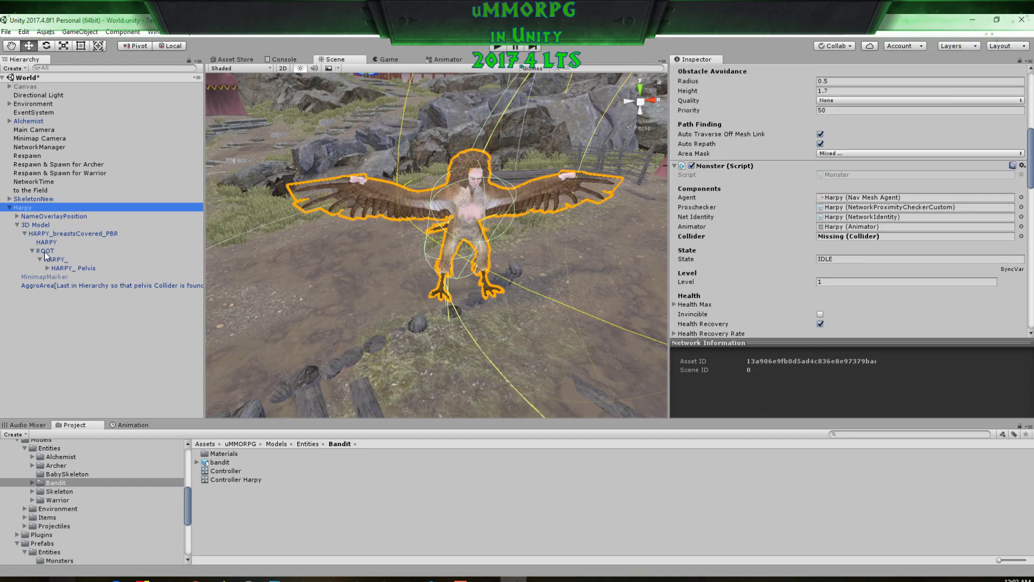
left_click_drag(61, 268, 851, 243)
Step: Find HARPY_ Head under the pelvis, spine and neck bones and assign it as the Effect Mount of the Harpy's Monster script
scroll(805, 263, "down", 9)
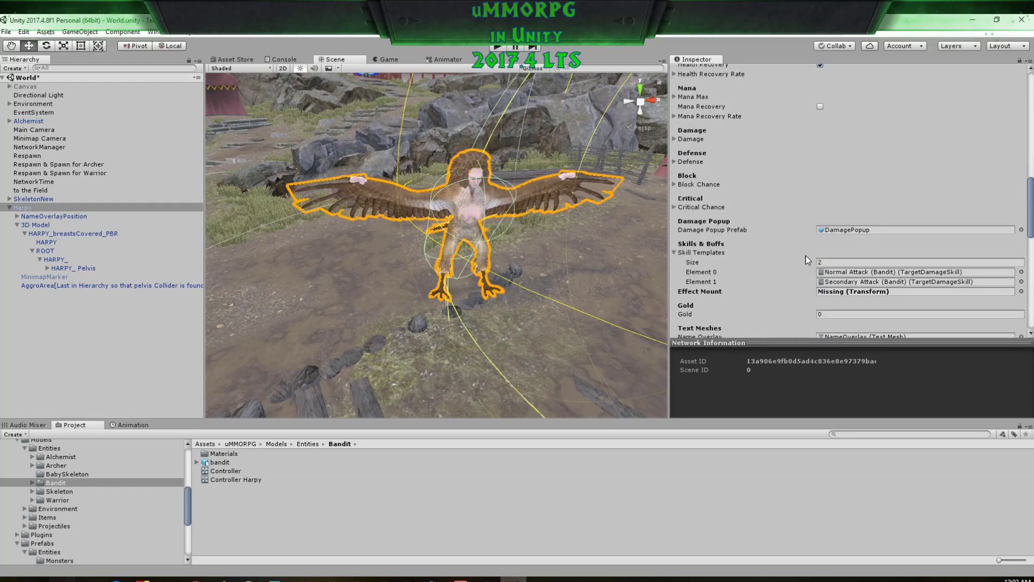
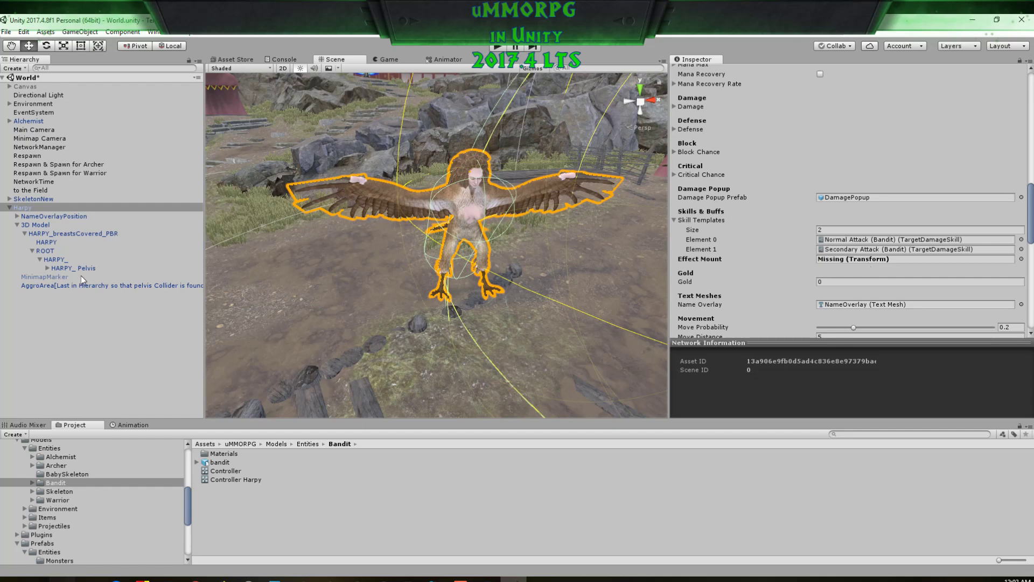
left_click(47, 267)
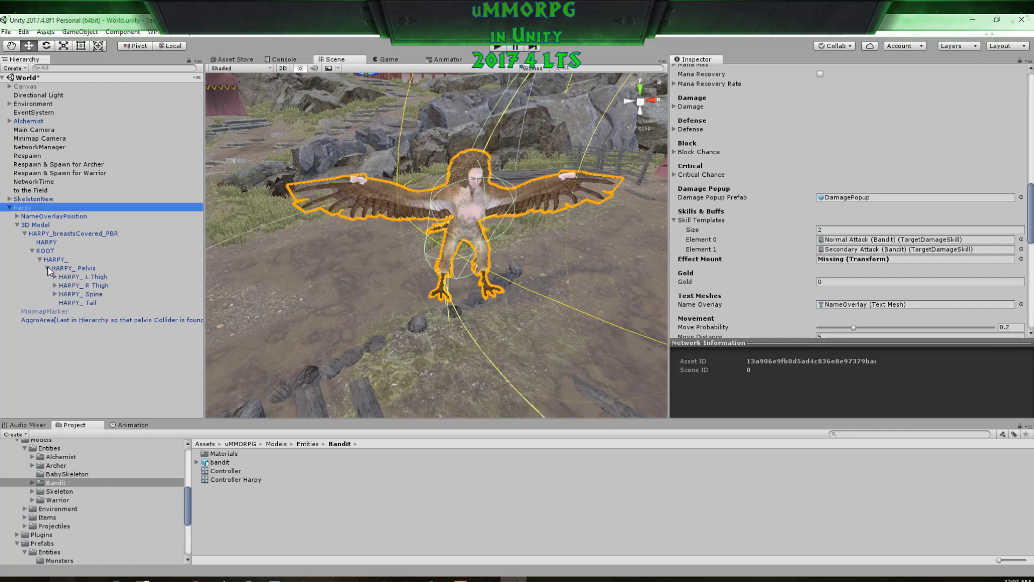
left_click(55, 294)
left_click(63, 303)
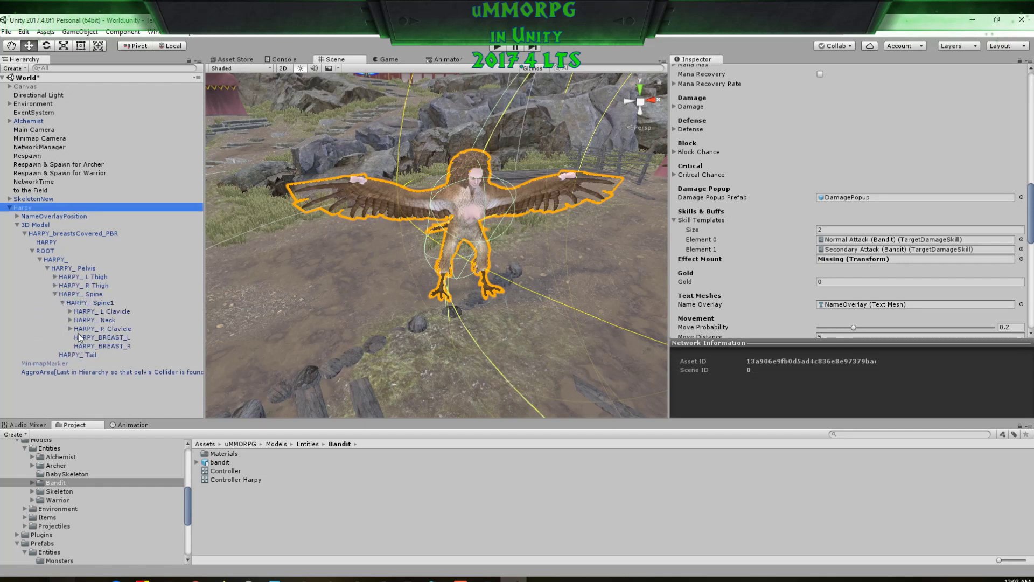
left_click(71, 321)
left_click(84, 327)
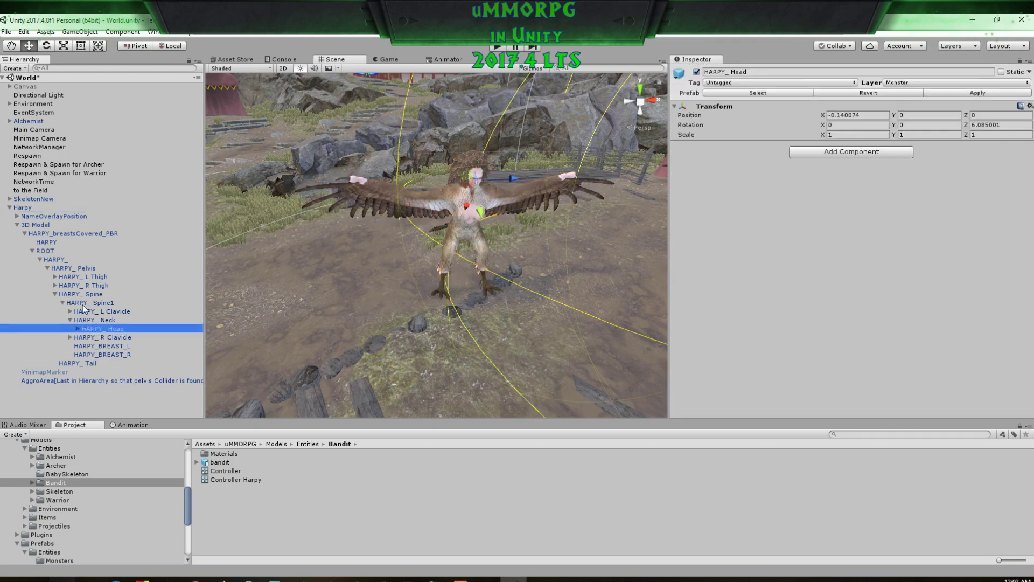
left_click(29, 199)
left_click(24, 207)
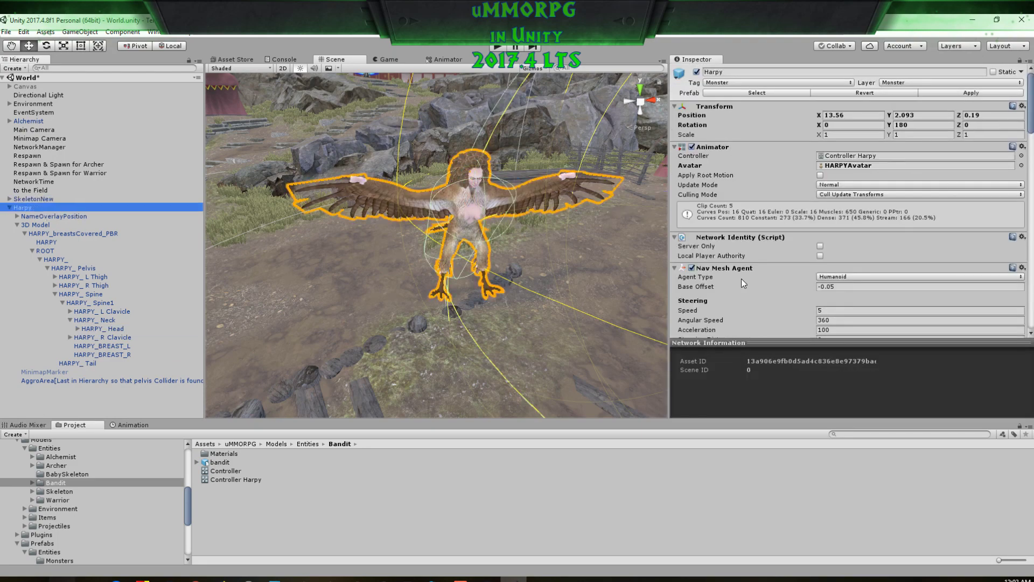
scroll(741, 278, "down", 10)
scroll(871, 256, "down", 8)
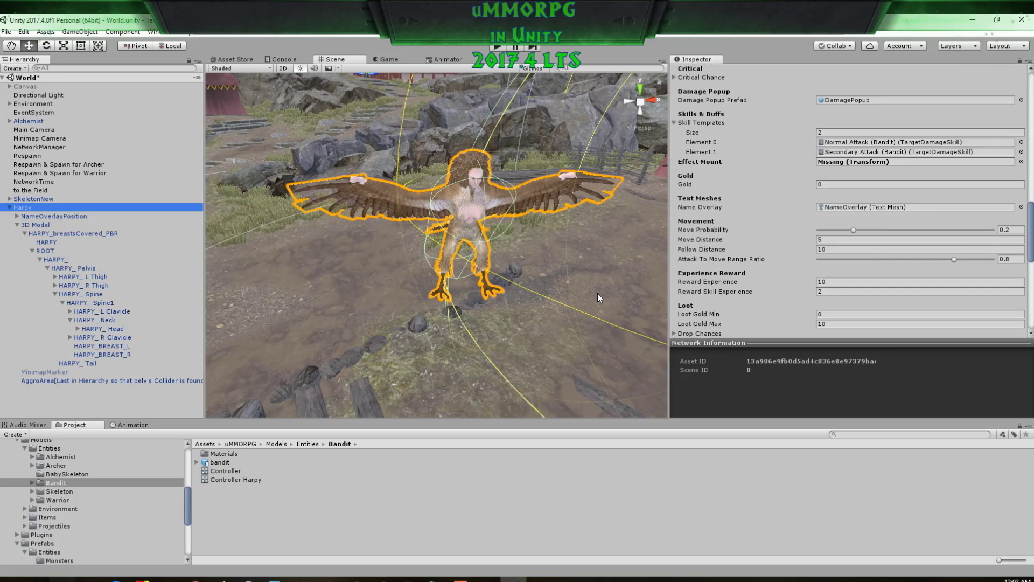
left_click_drag(100, 331, 874, 163)
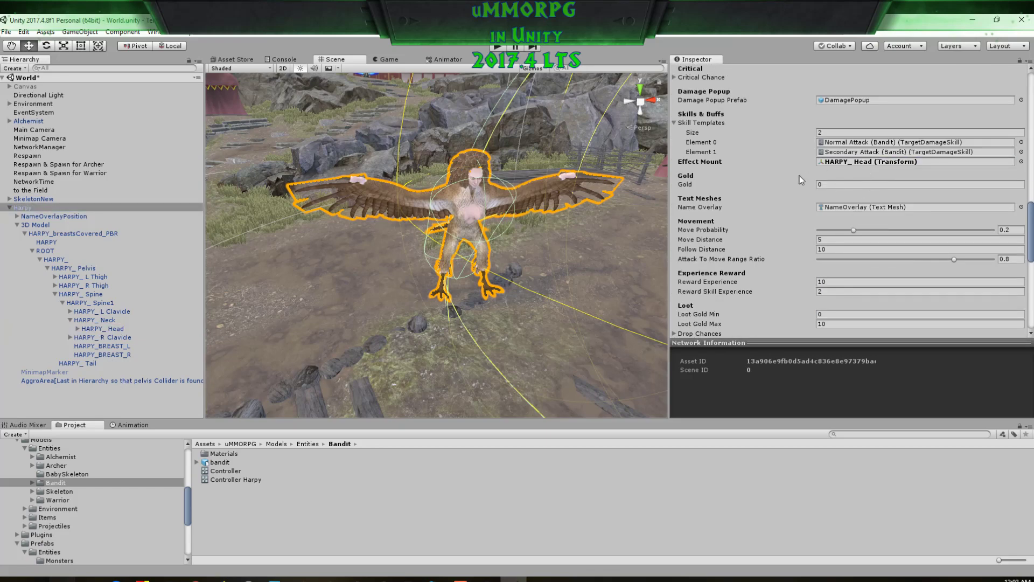
Step: Apply the Harpy's changes to its prefab and review its component settings
scroll(871, 177, "up", 15)
scroll(915, 140, "up", 2)
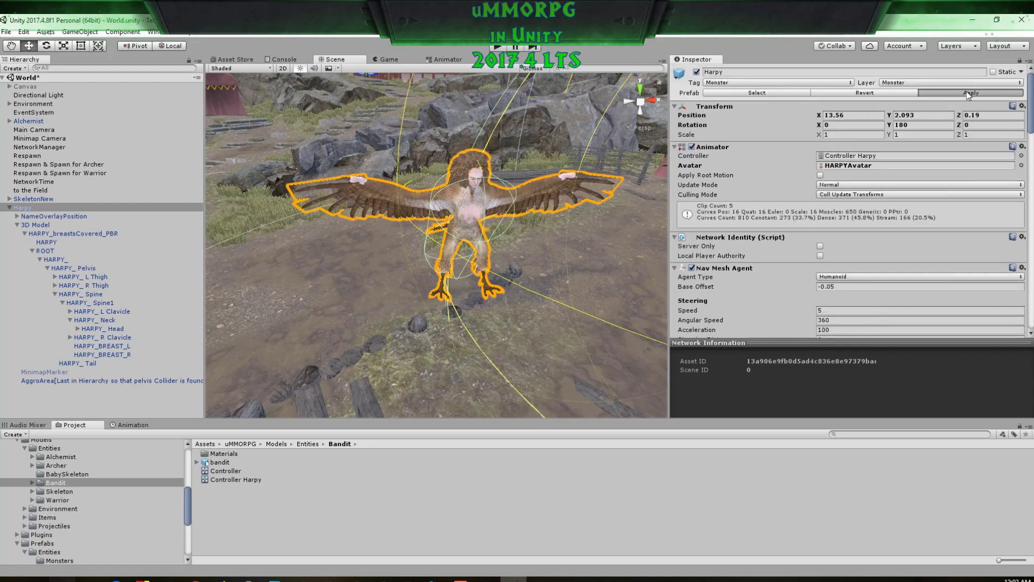
scroll(966, 92, "down", 10)
scroll(850, 200, "down", 6)
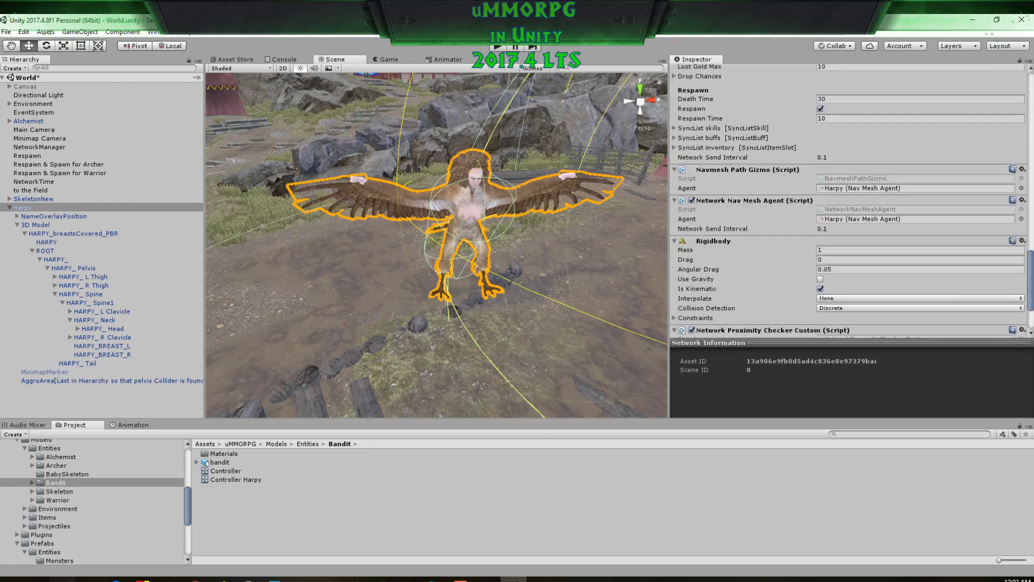
scroll(850, 200, "up", 12)
scroll(850, 200, "up", 3)
scroll(850, 200, "down", 8)
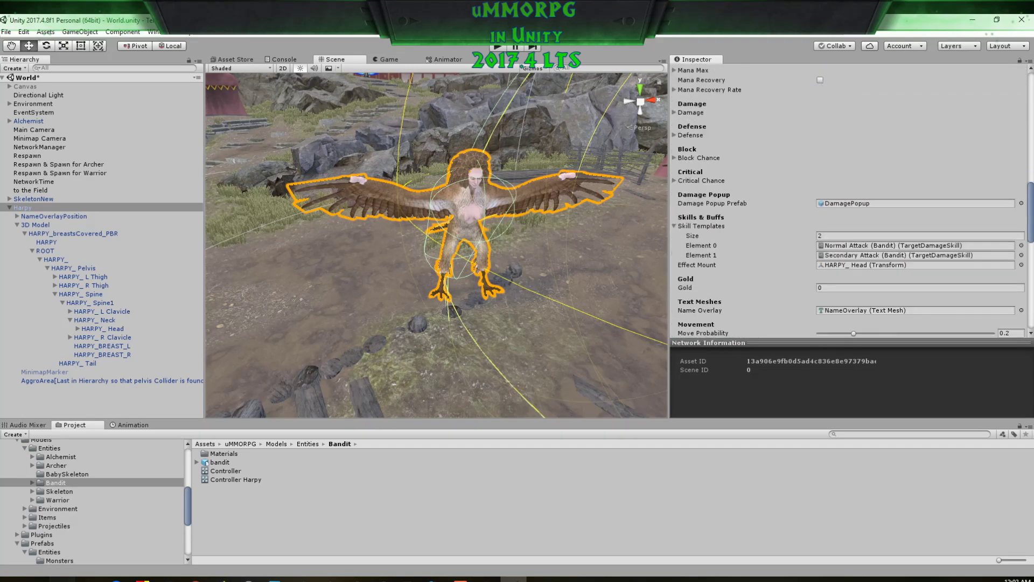
scroll(849, 201, "up", 10)
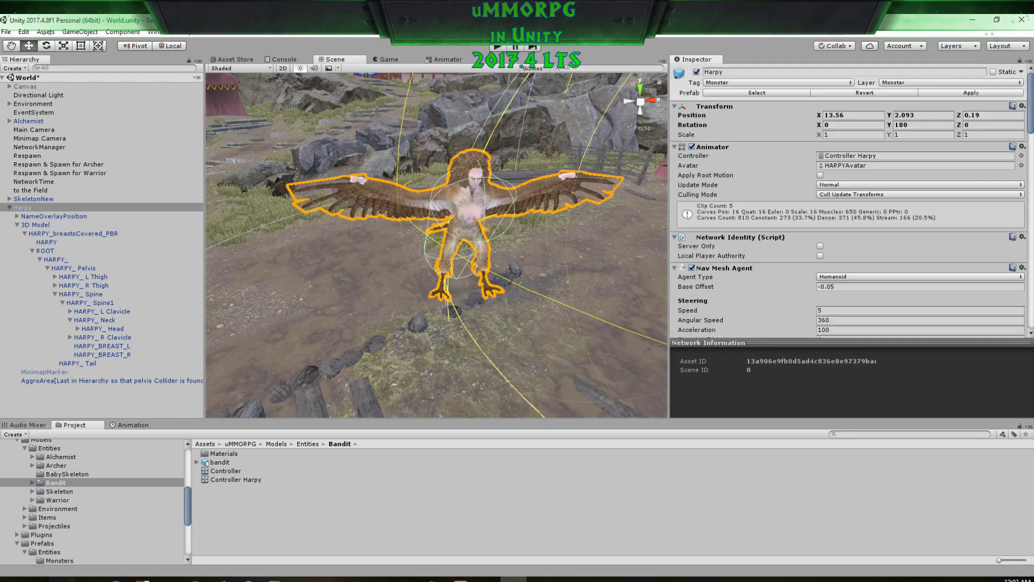
Step: Open Controller Harpy, inspect its Idle state's motion and open the HARPY pack's FBX FILES folder
left_click(848, 156)
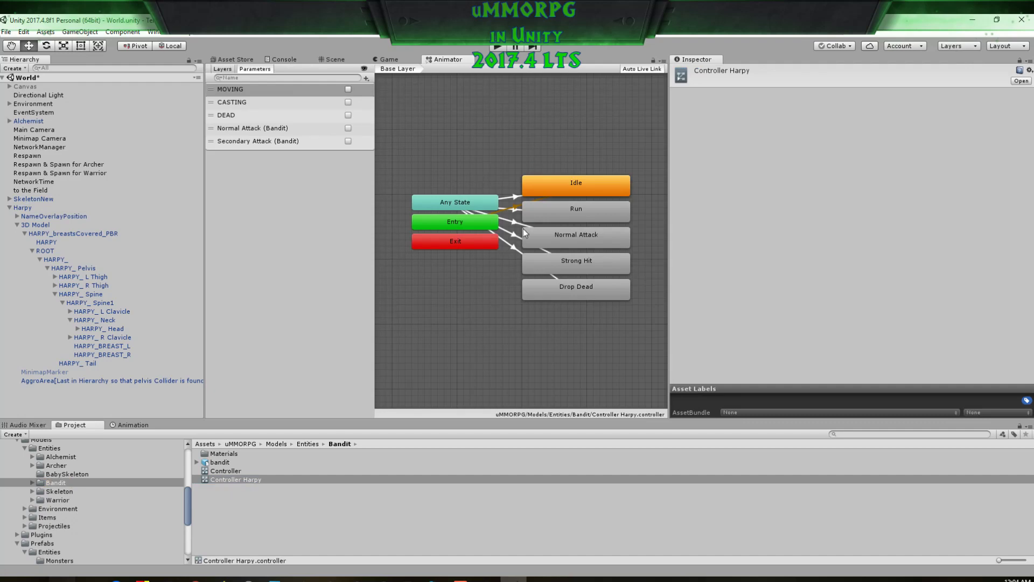
left_click(588, 184)
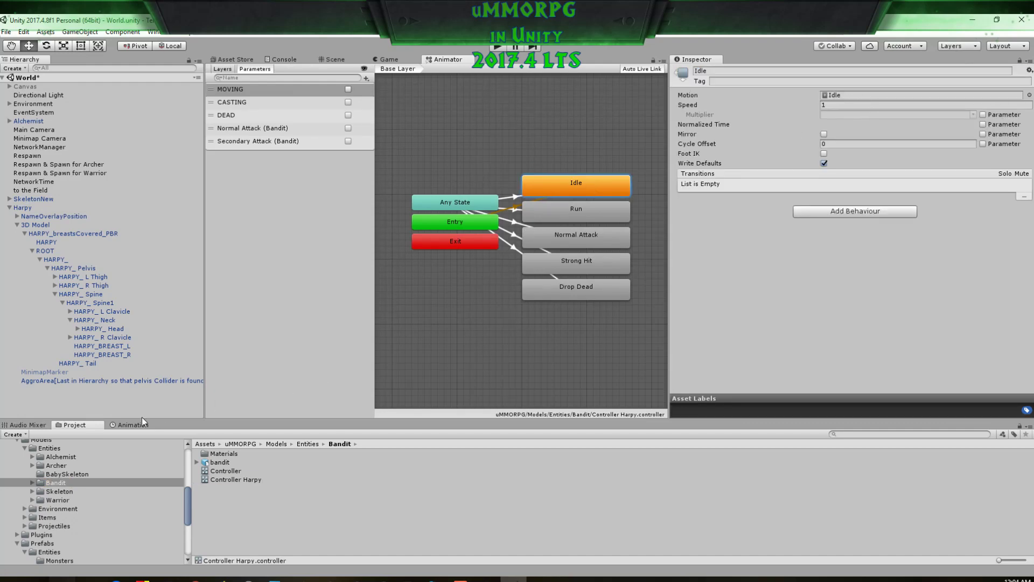
scroll(85, 460, "up", 5)
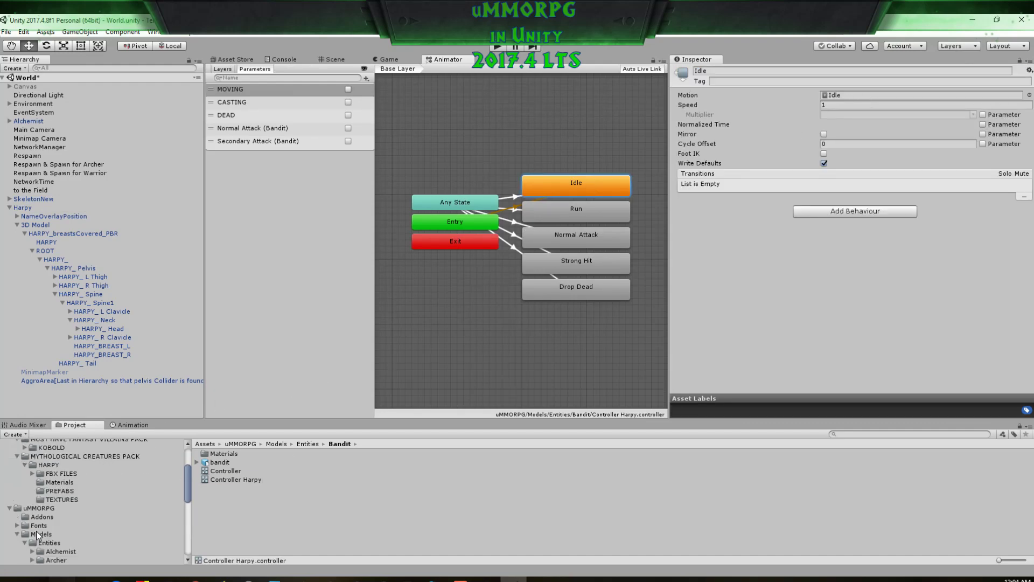
left_click(89, 473)
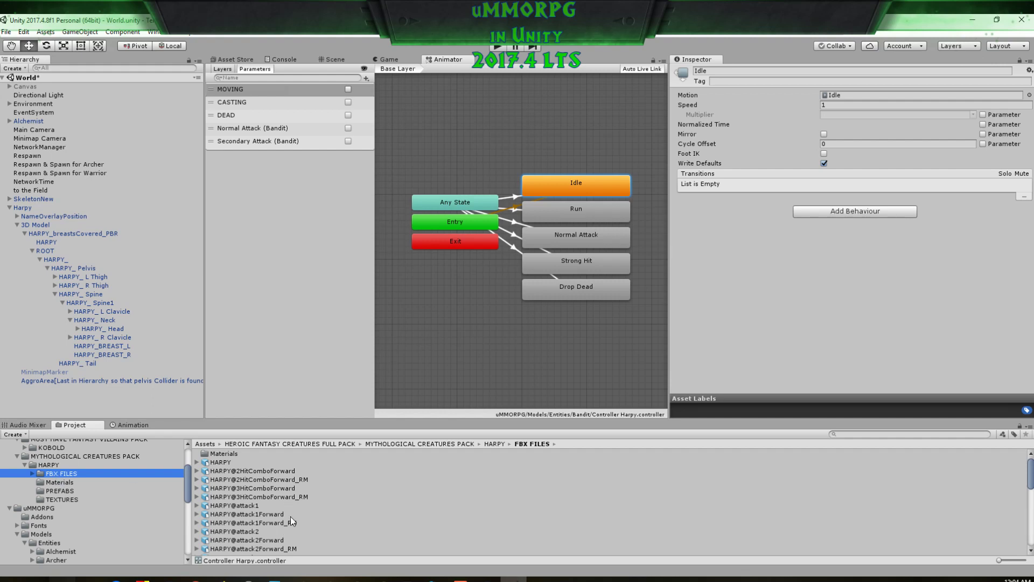
Step: Preview the idle clip of HARPY@idle in an enlarged animation preview, orbiting around the model
scroll(290, 516, "down", 4)
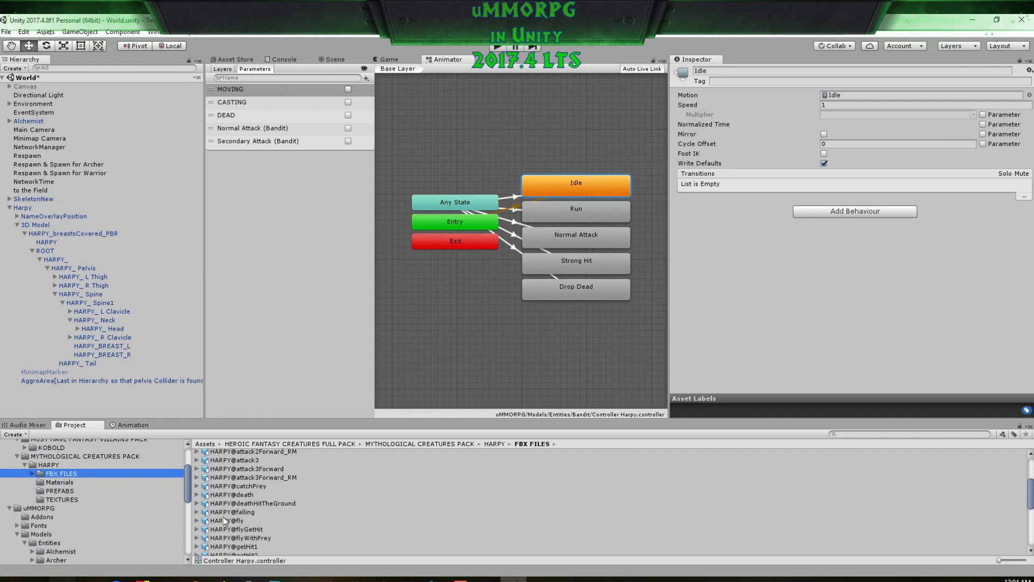
scroll(249, 521, "down", 3)
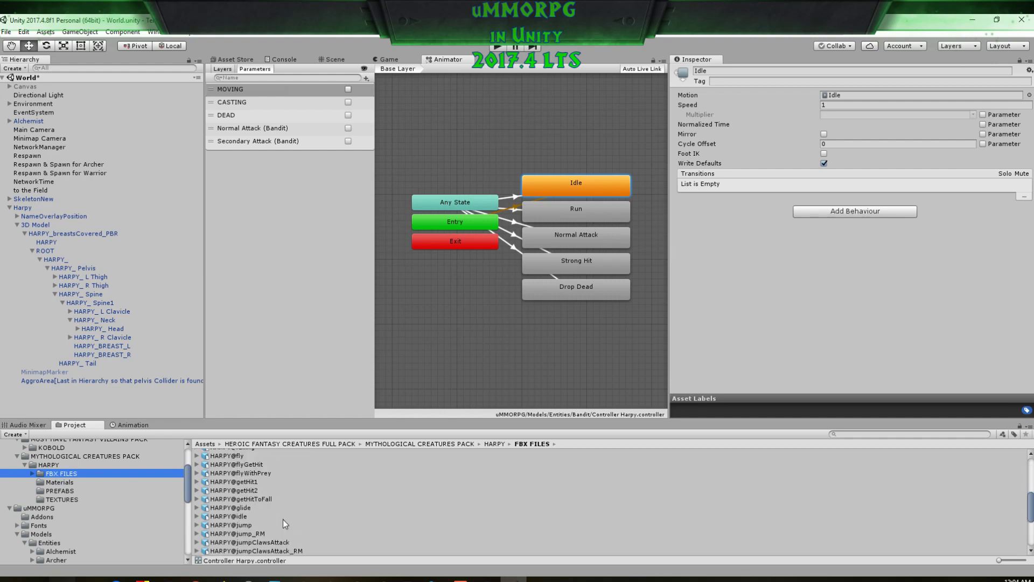
left_click(217, 517)
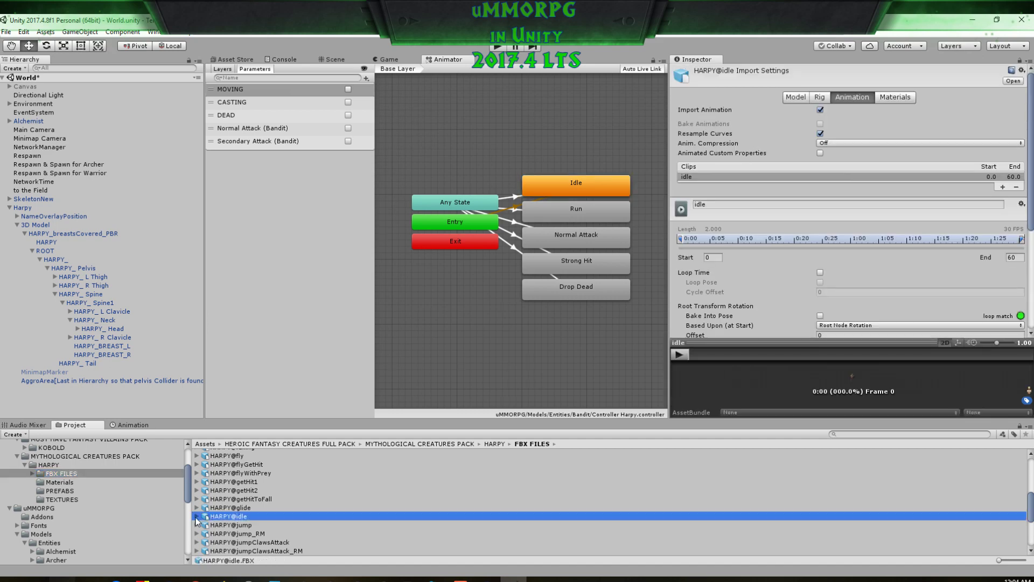
left_click(197, 516)
left_click(219, 533)
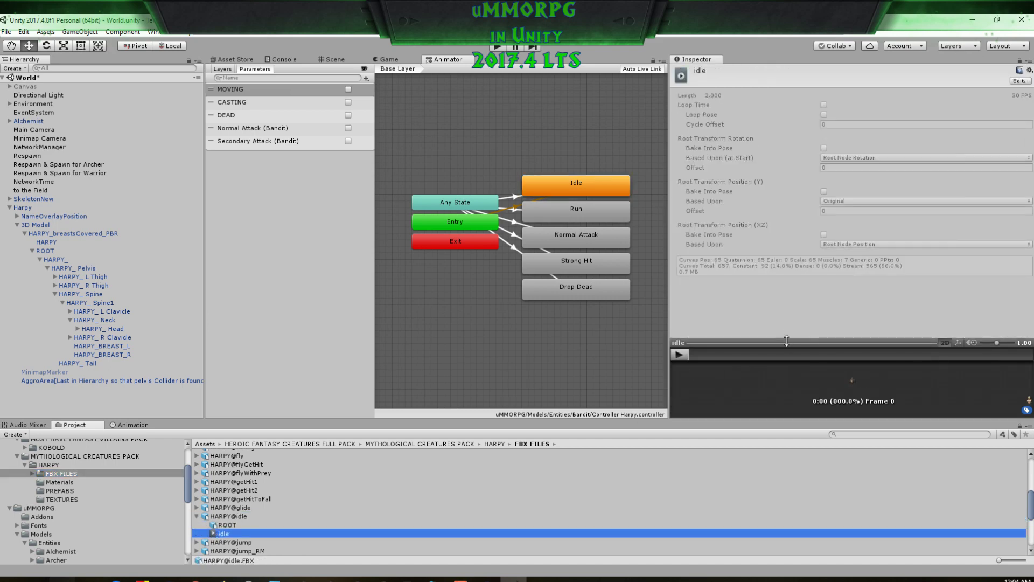
left_click_drag(694, 350, 695, 213)
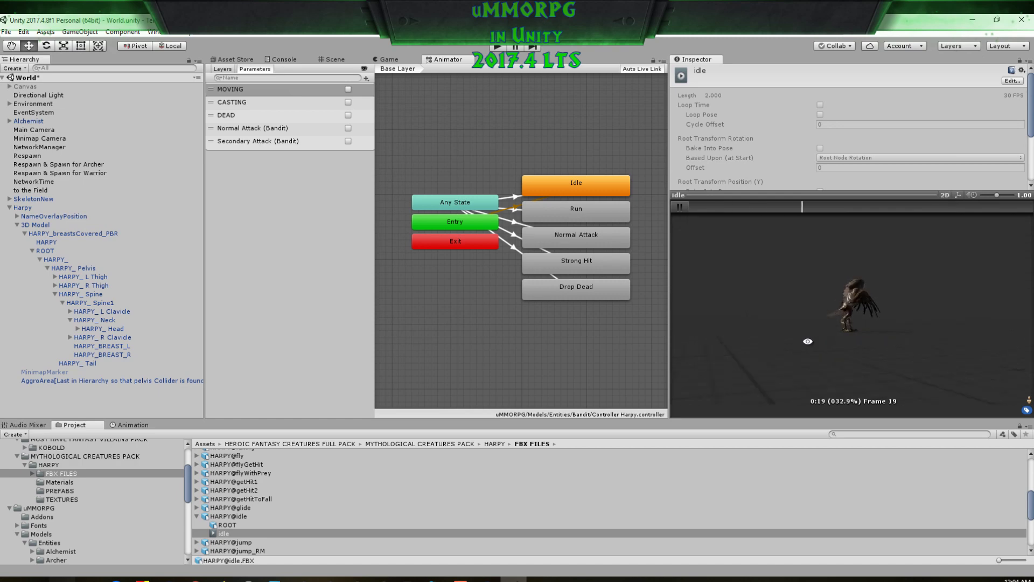
left_click_drag(667, 337, 683, 356)
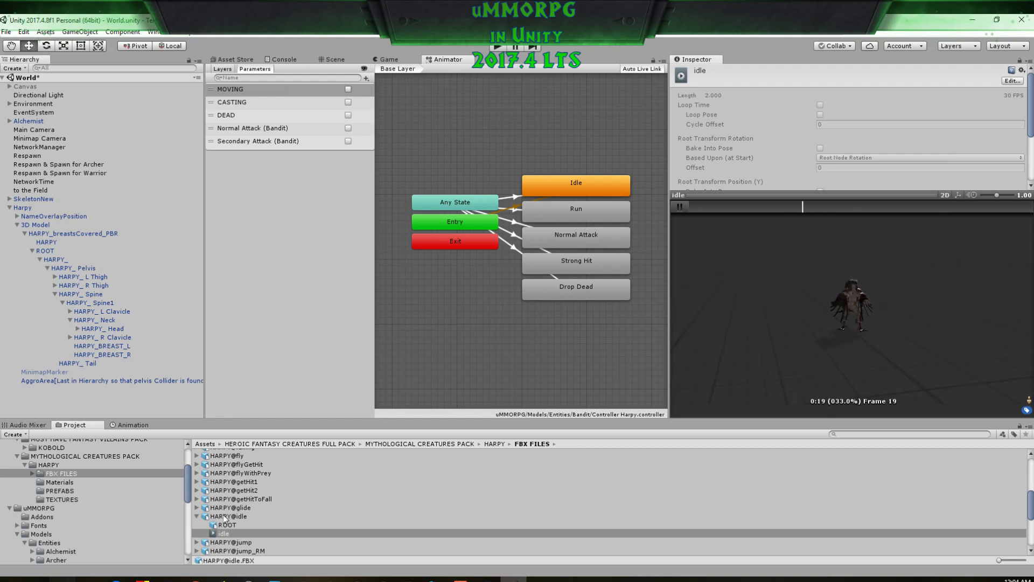
Step: Preview the fly clip of HARPY@fly
scroll(211, 496, "up", 2)
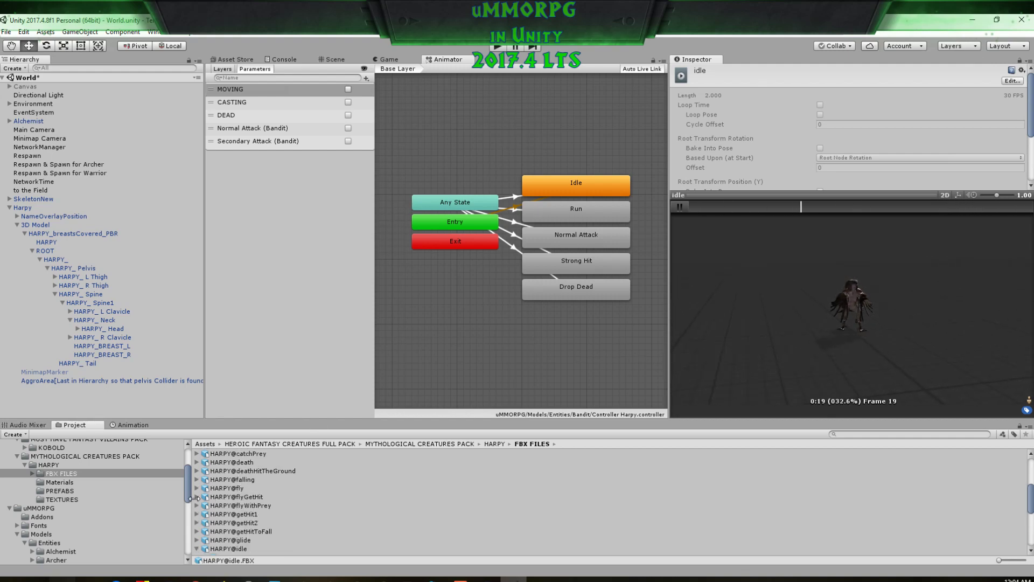
left_click(196, 488)
left_click(222, 505)
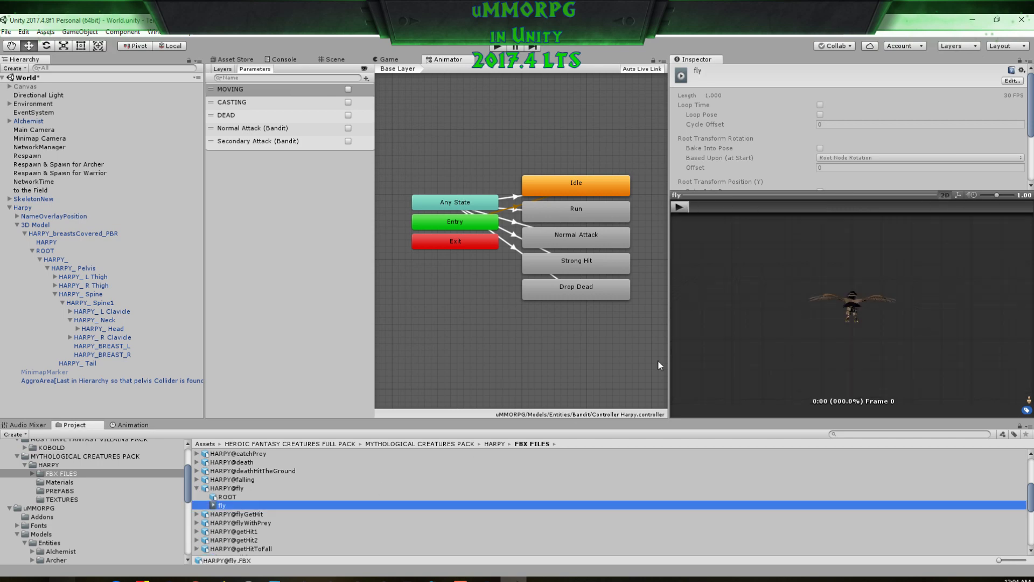
left_click(679, 207)
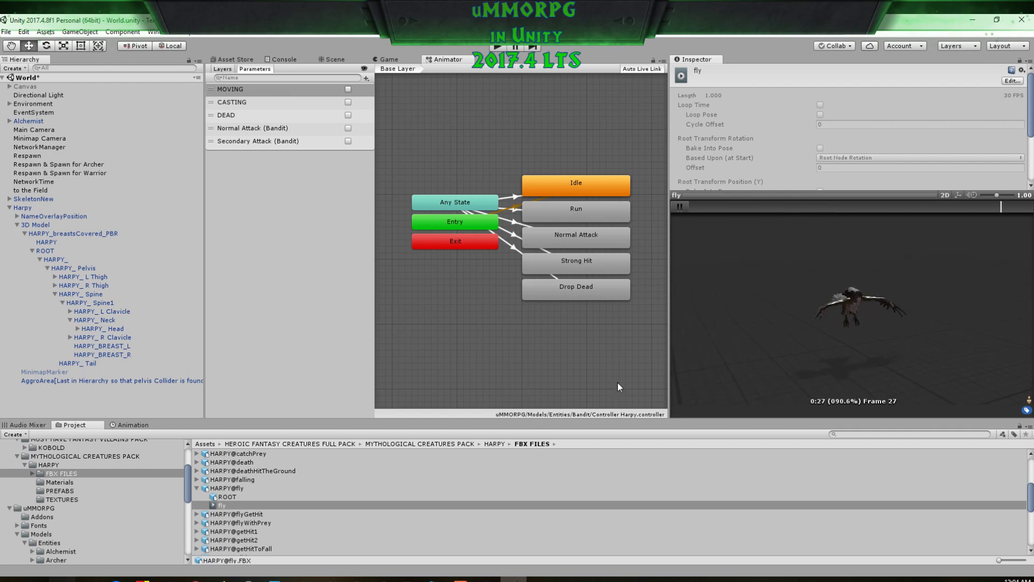
Step: Enable Loop Time on the HARPY@fly clip with its import settings applied, and assign fly as the Idle state's motion
left_click(1012, 81)
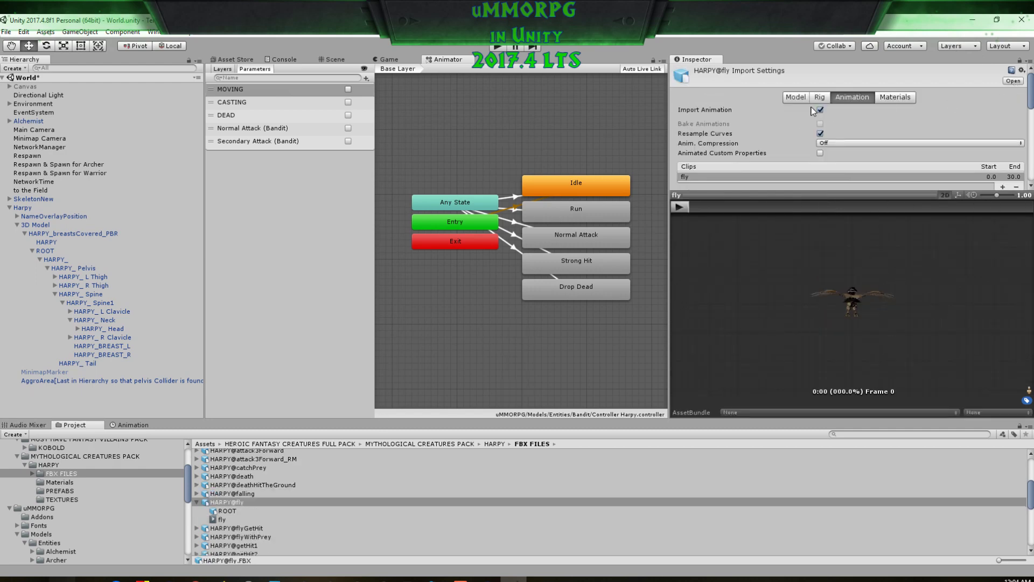
scroll(844, 127, "down", 5)
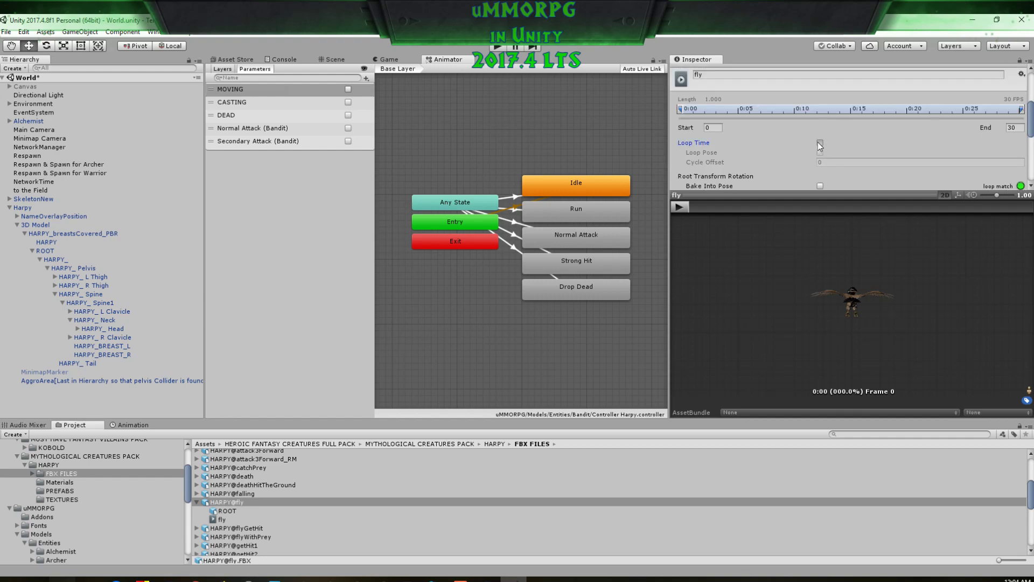
left_click(819, 143)
left_click(571, 187)
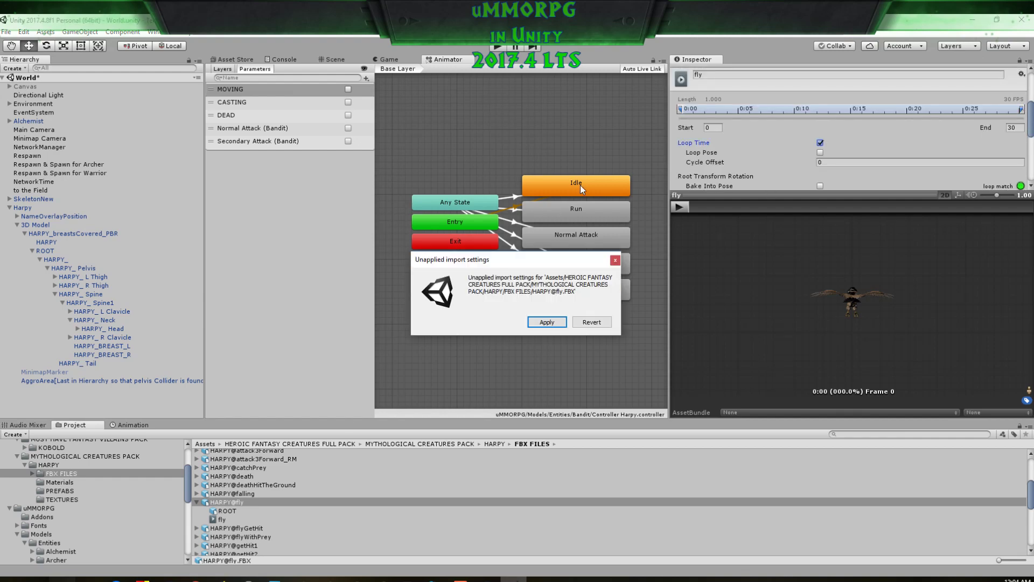
left_click(548, 324)
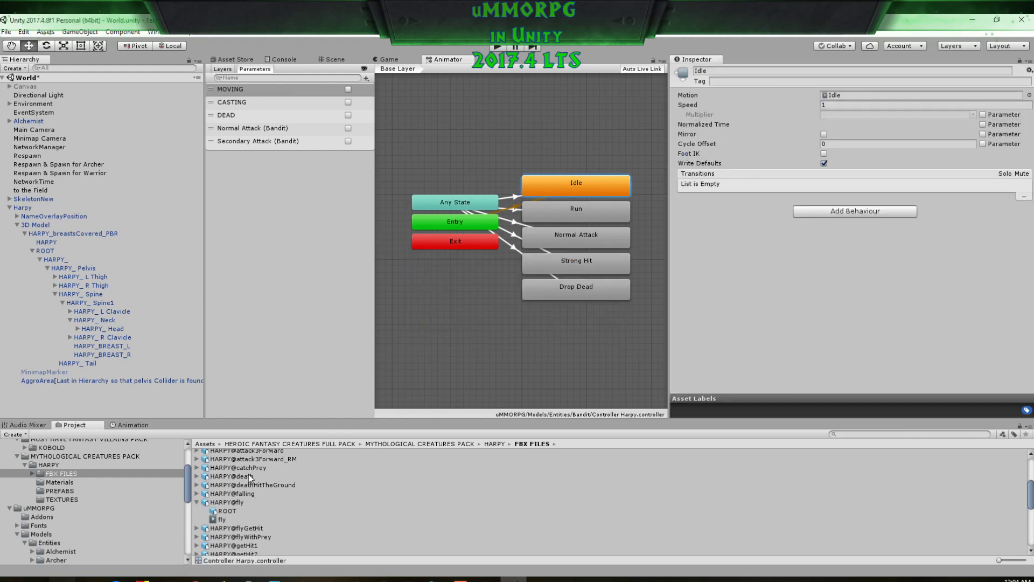
left_click_drag(219, 518, 841, 95)
Step: Preview the glide clip of HARPY@glide as a candidate for the Run state, viewing the model from several angles
left_click(573, 216)
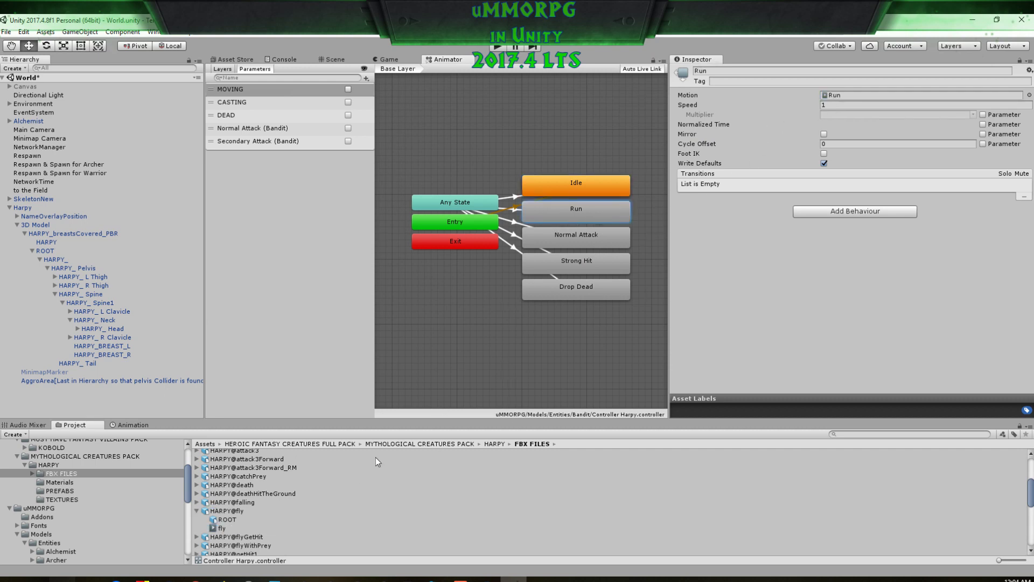
scroll(213, 504, "up", 5)
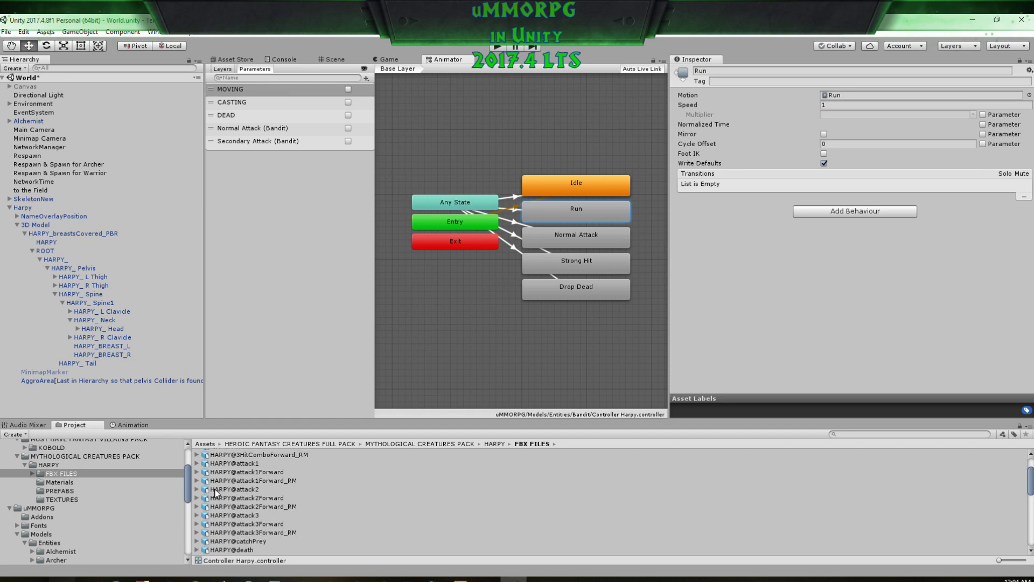
scroll(214, 493, "down", 4)
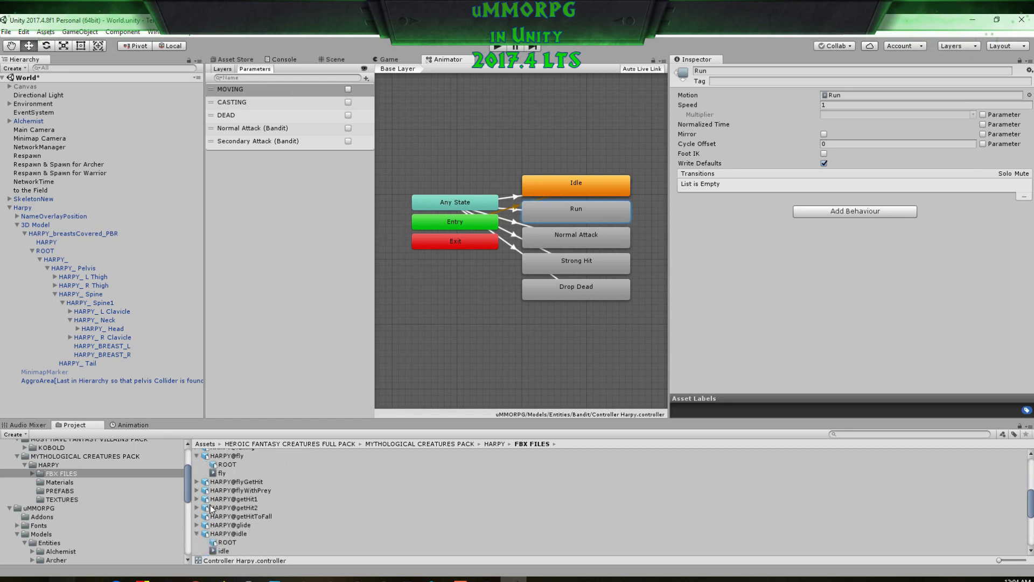
scroll(213, 492, "down", 1)
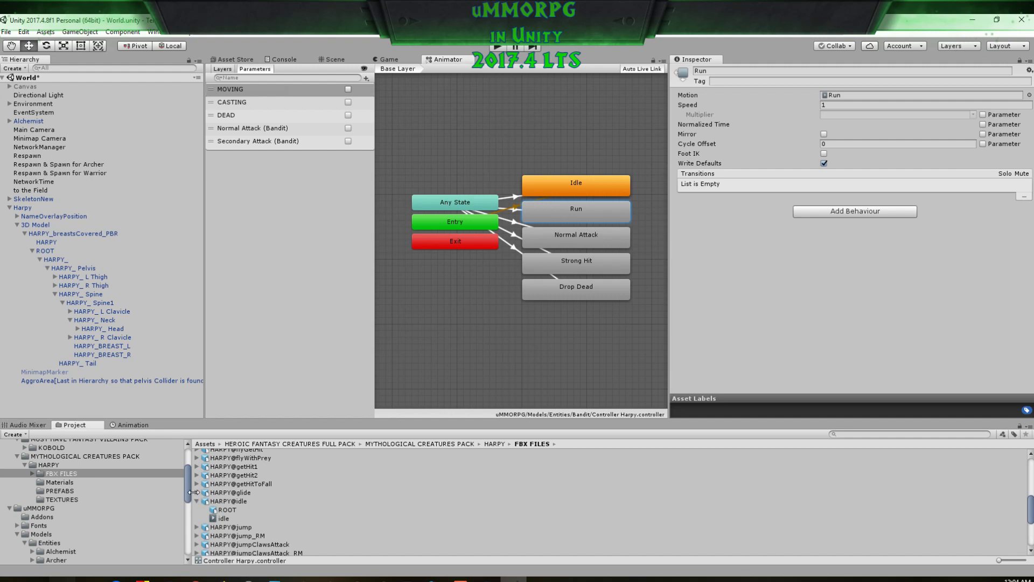
left_click(196, 493)
left_click(223, 510)
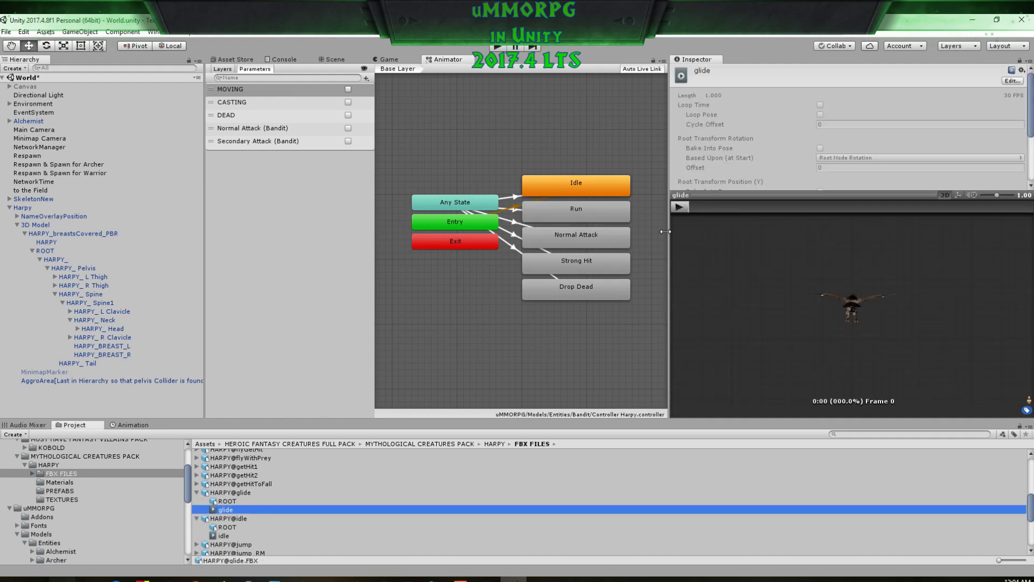
left_click(680, 206)
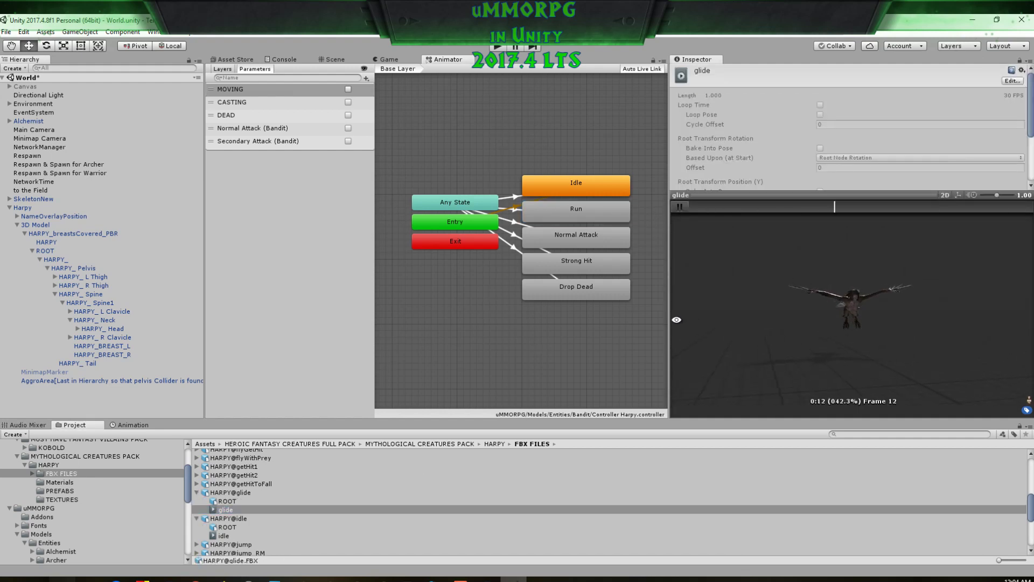
right_click_drag(677, 319, 757, 327)
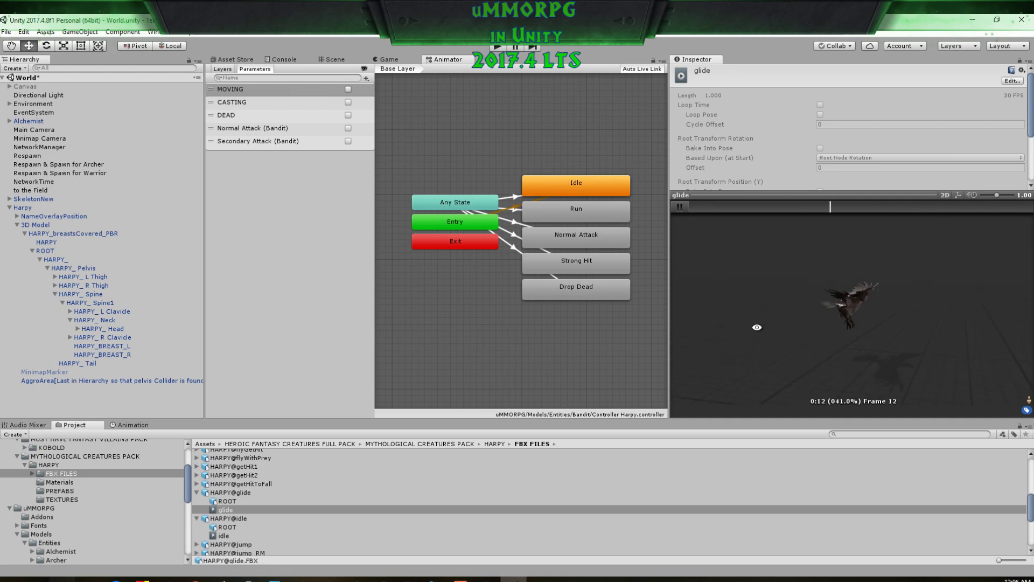
scroll(866, 324, "up", 5)
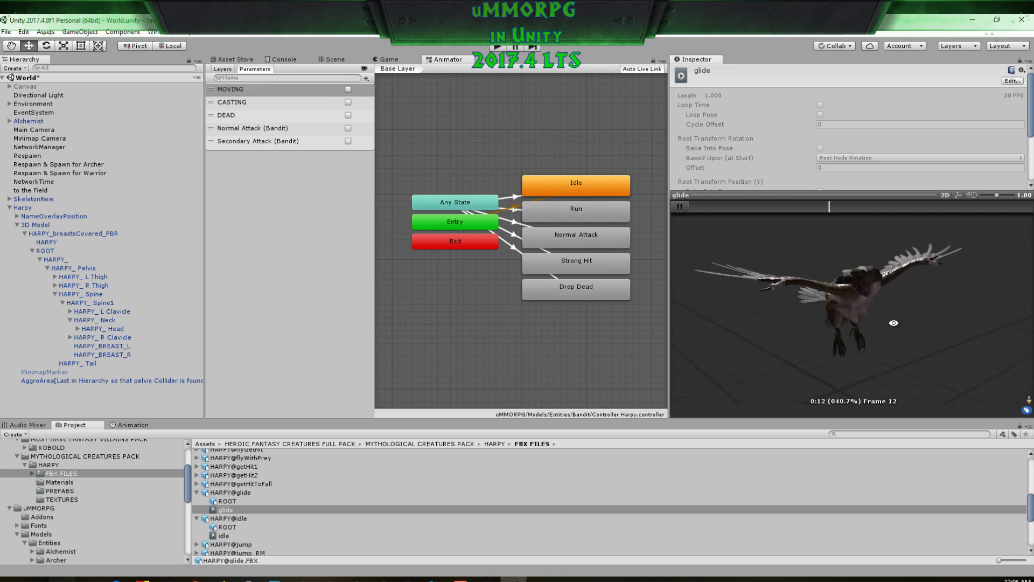
right_click_drag(893, 322, 833, 333)
scroll(838, 325, "down", 4)
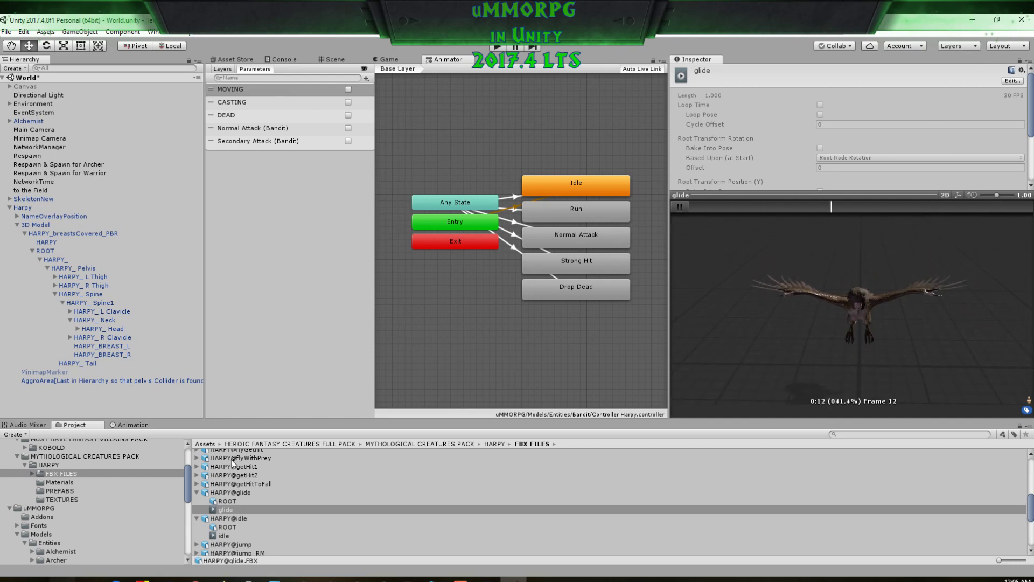
left_click(197, 493)
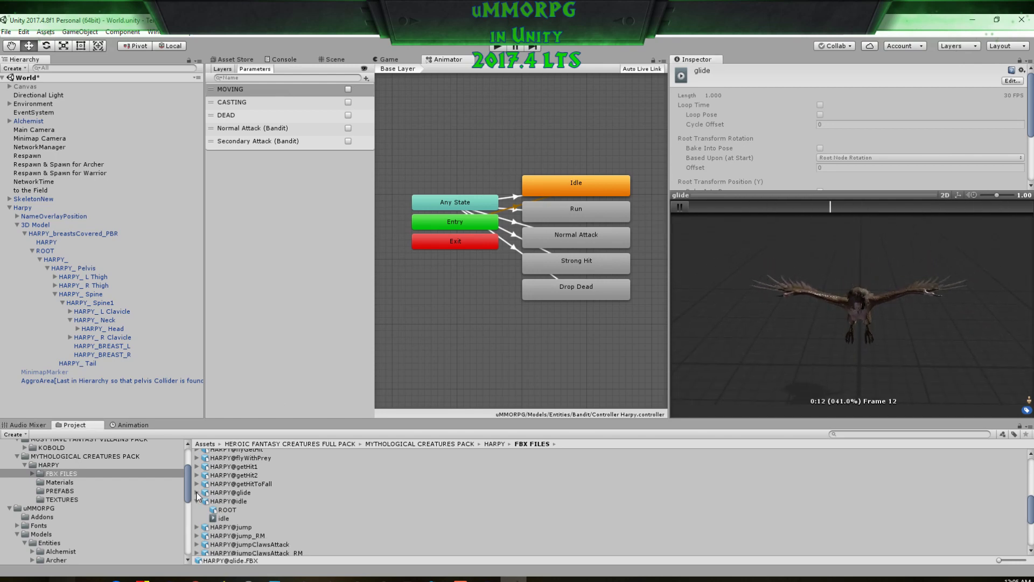
Step: Preview the run clip of HARPY@run
scroll(233, 505, "down", 3)
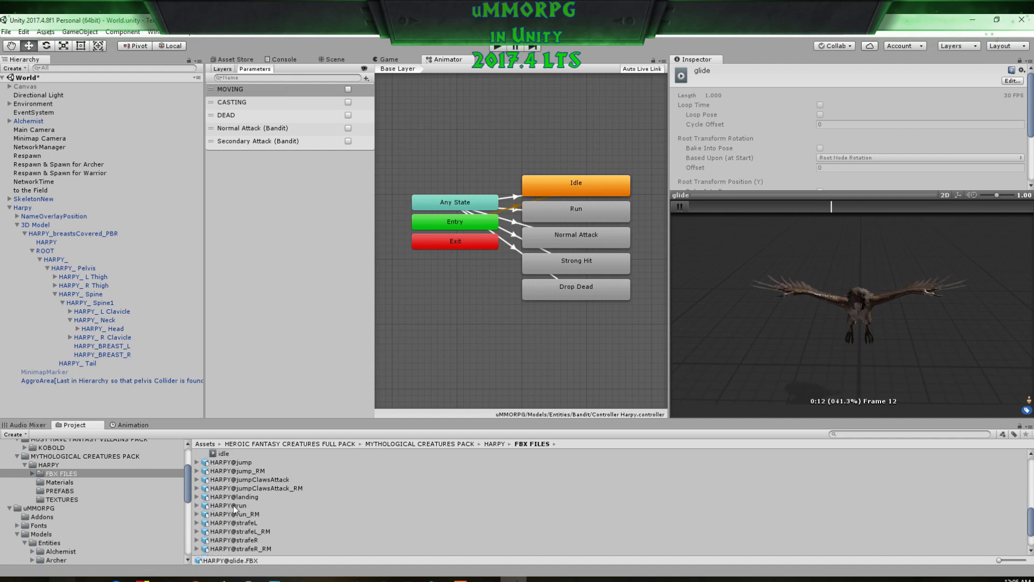
left_click(196, 505)
left_click(222, 522)
left_click(683, 206)
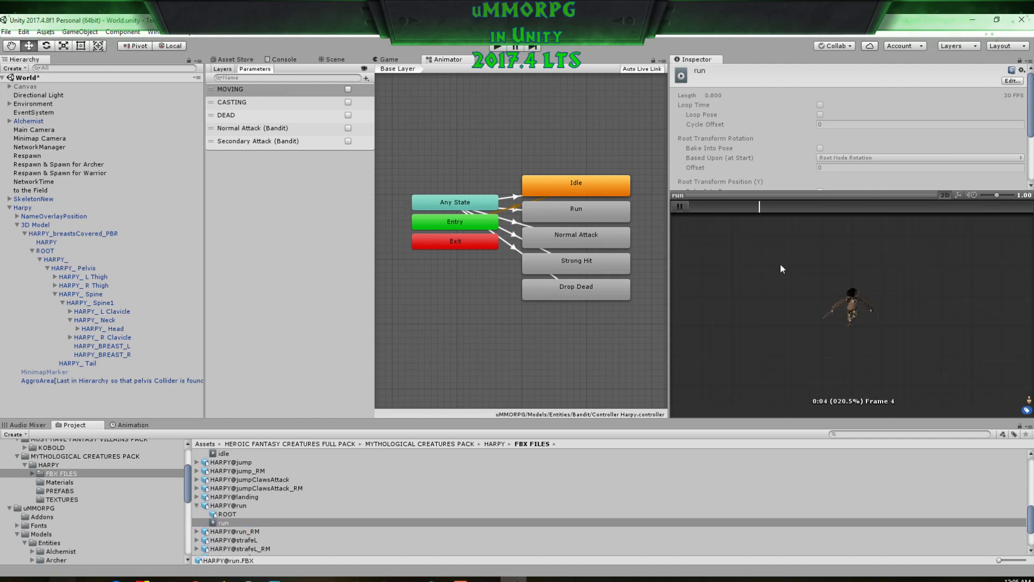
left_click(680, 207)
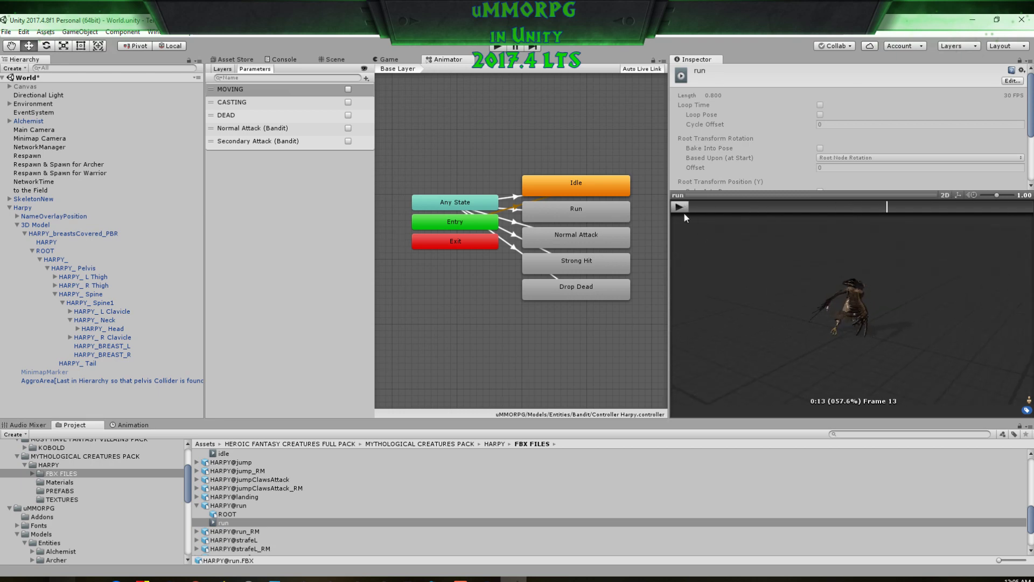
Step: Assign the fly clip of HARPY@fly as the Run state's motion
scroll(274, 515, "up", 4)
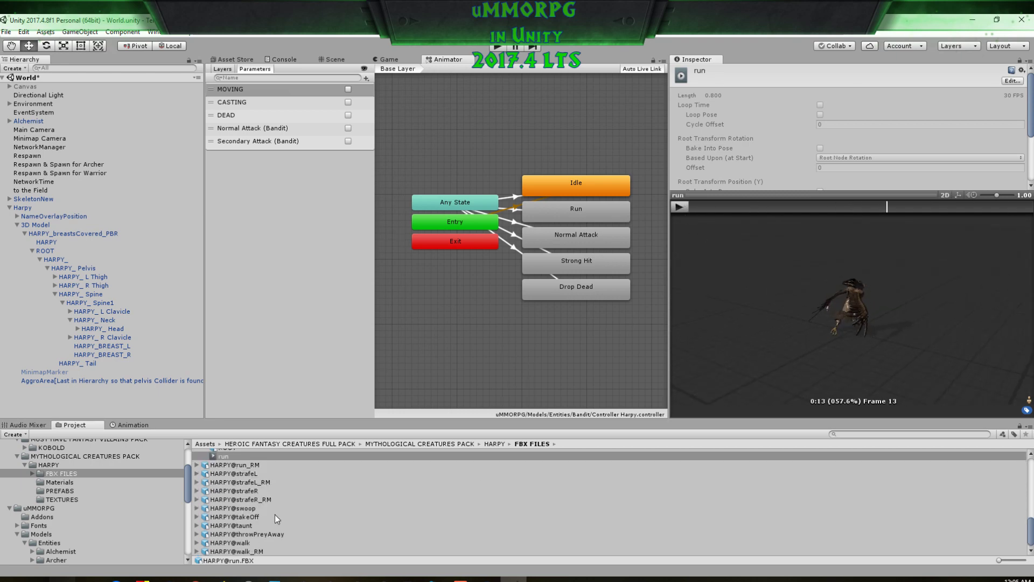
left_click(583, 212)
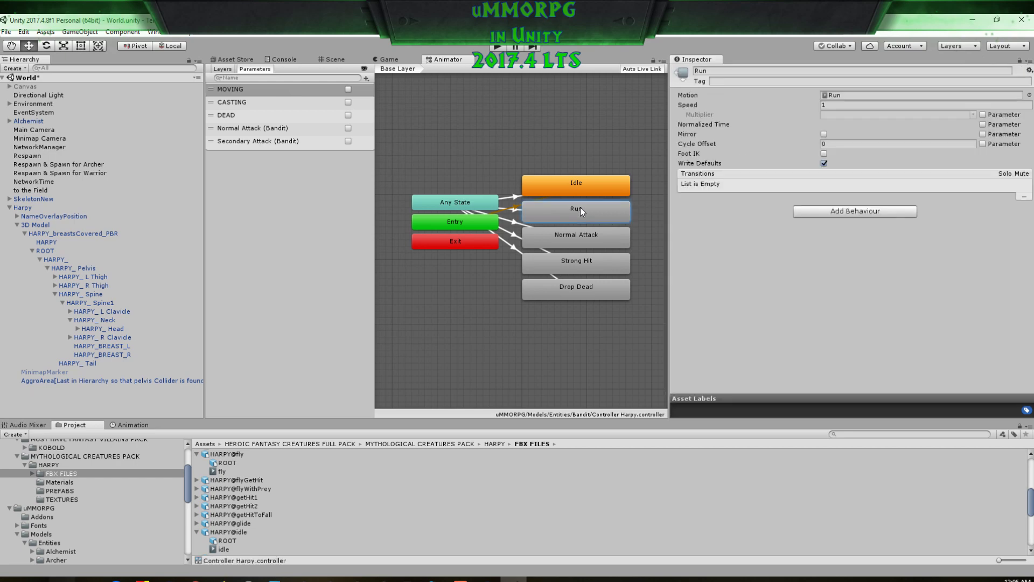
left_click_drag(220, 472, 840, 98)
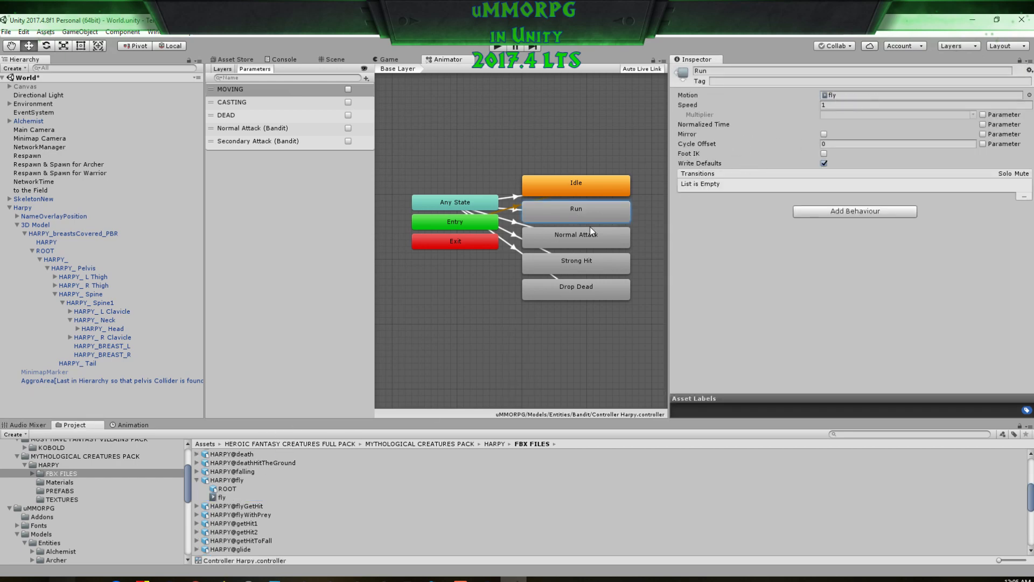
Step: Assign the attack1 clip of HARPY@attack1 as the Normal Attack state's motion
left_click(577, 237)
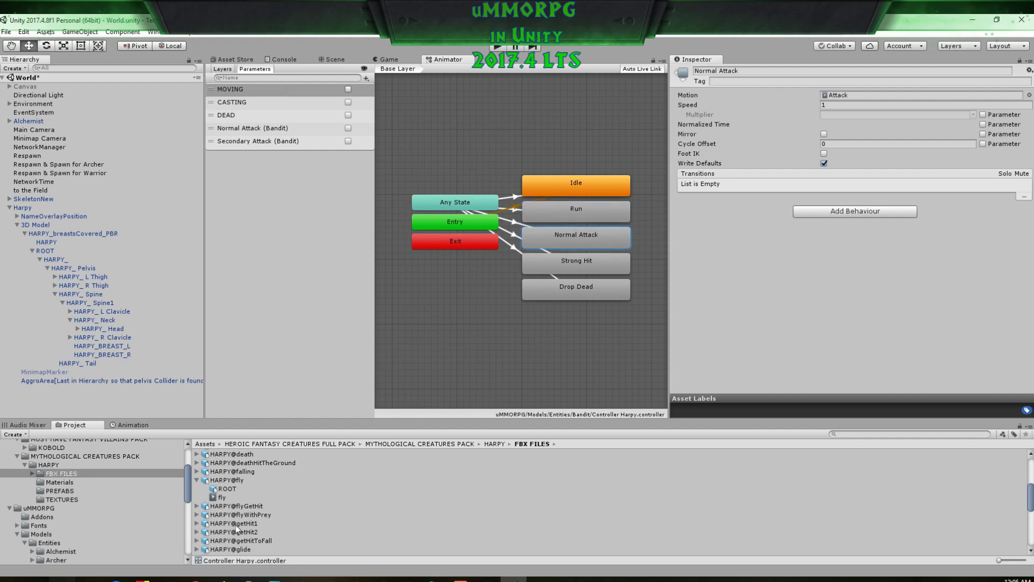
scroll(216, 500, "up", 5)
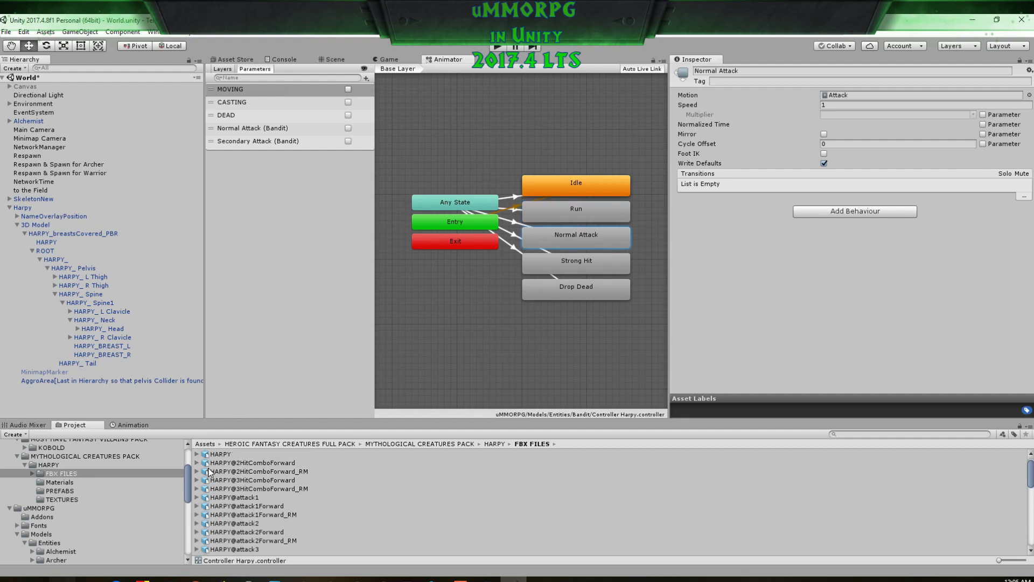
left_click(197, 498)
left_click_drag(237, 514, 853, 95)
Step: Assign the attack2 clip of HARPY@attack2 as the Strong Hit state's motion
left_click(576, 264)
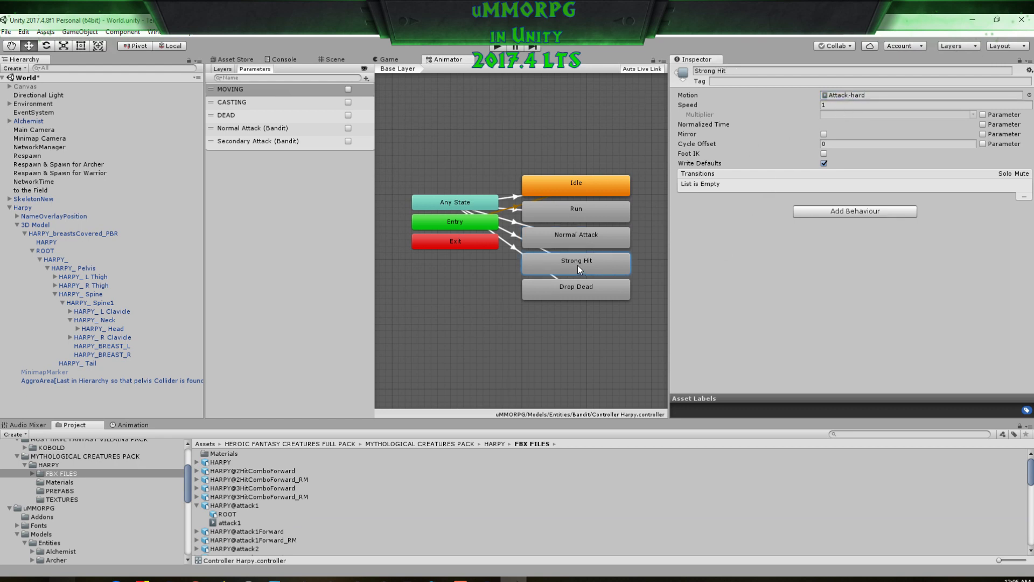
scroll(278, 475, "down", 2)
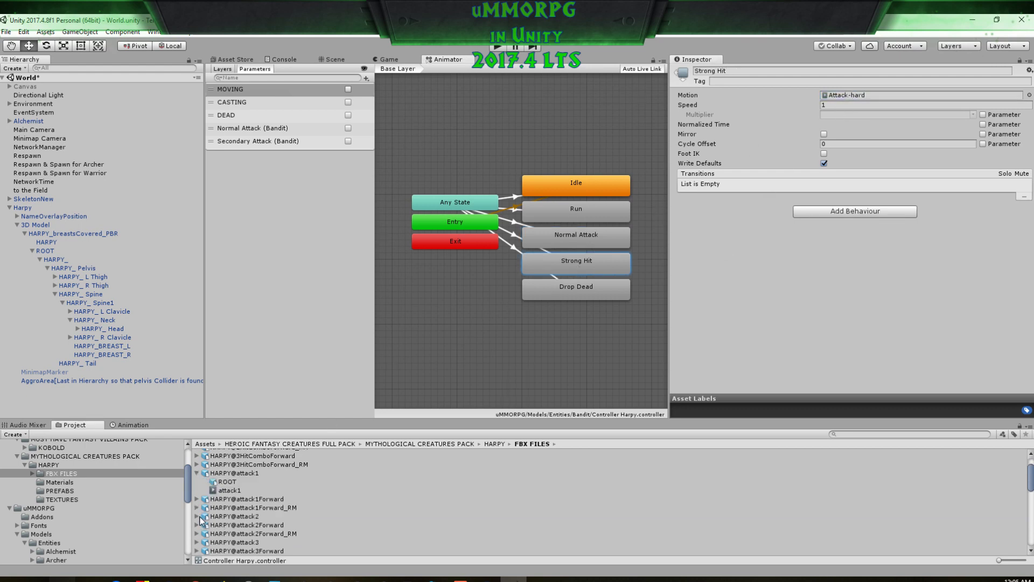
left_click(197, 515)
left_click_drag(220, 532, 855, 95)
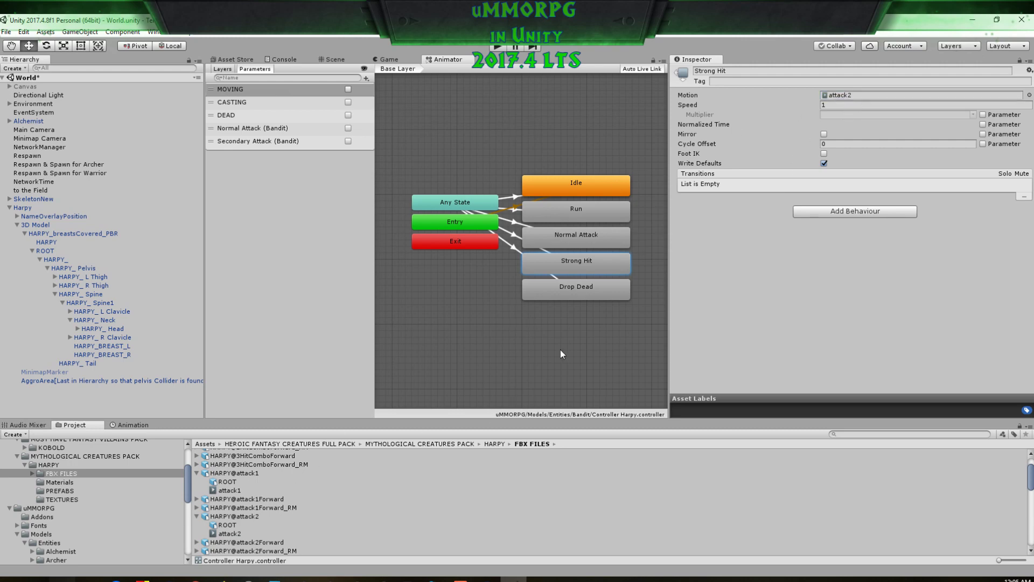
Step: Assign the deathHitTheGround clip of HARPY@deathHitTheGround as the Drop Dead state's motion
left_click(595, 287)
scroll(227, 504, "down", 6)
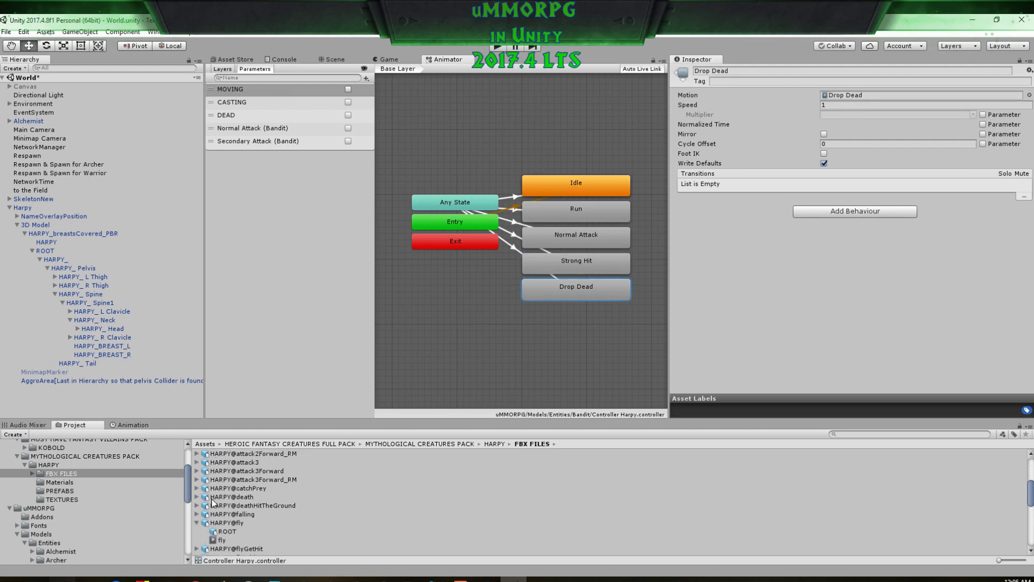
left_click(197, 505)
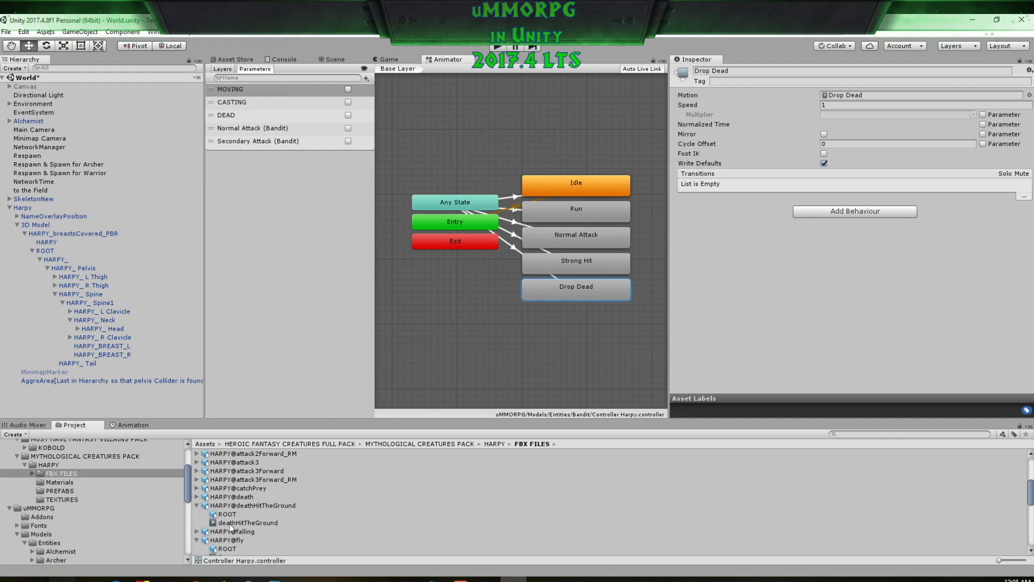
left_click_drag(230, 522, 851, 95)
Step: Locate the clip assigned to the Normal Attack state and preview the attack1 animation
left_click(586, 238)
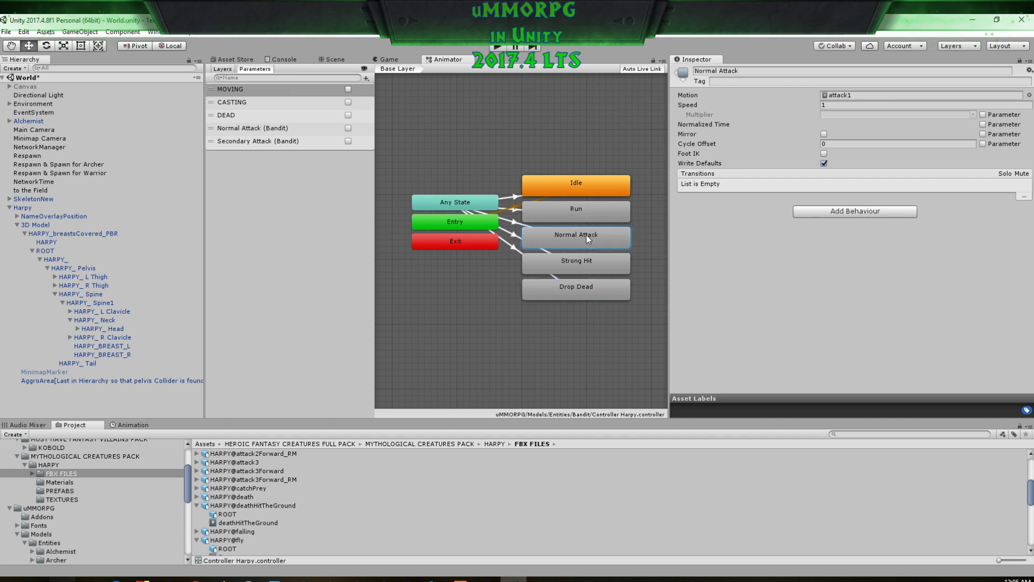
left_click(832, 94)
left_click(230, 502)
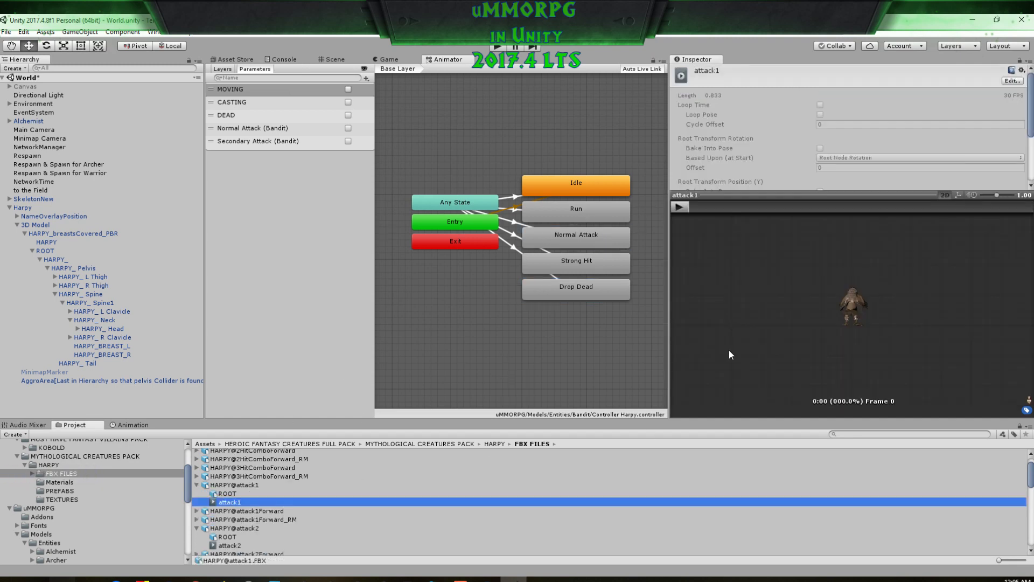
left_click(681, 209)
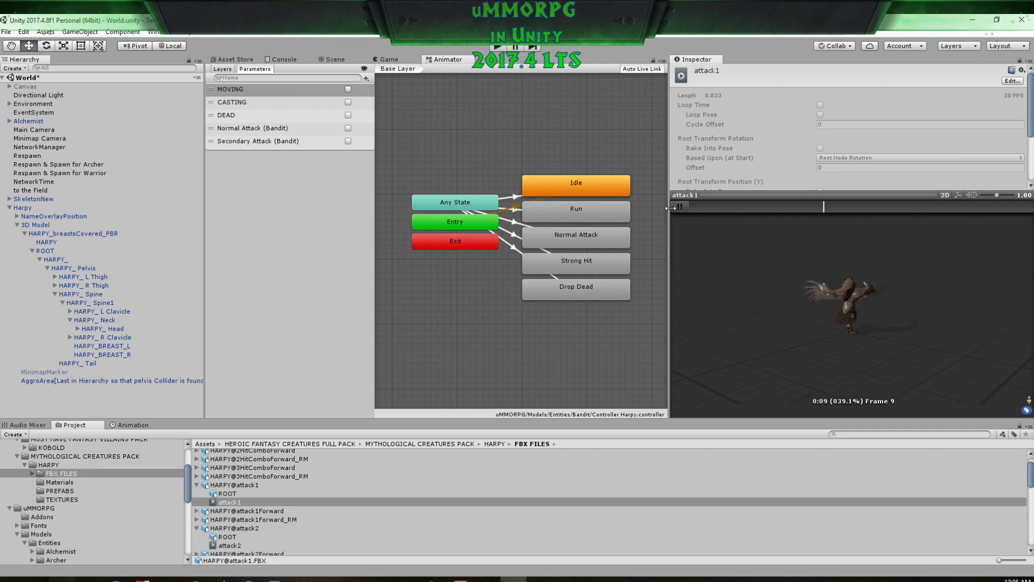
Step: Preview the attack2Forward clip of HARPY@attack2Forward and look through the remaining Harpy animation files
scroll(270, 493, "down", 4)
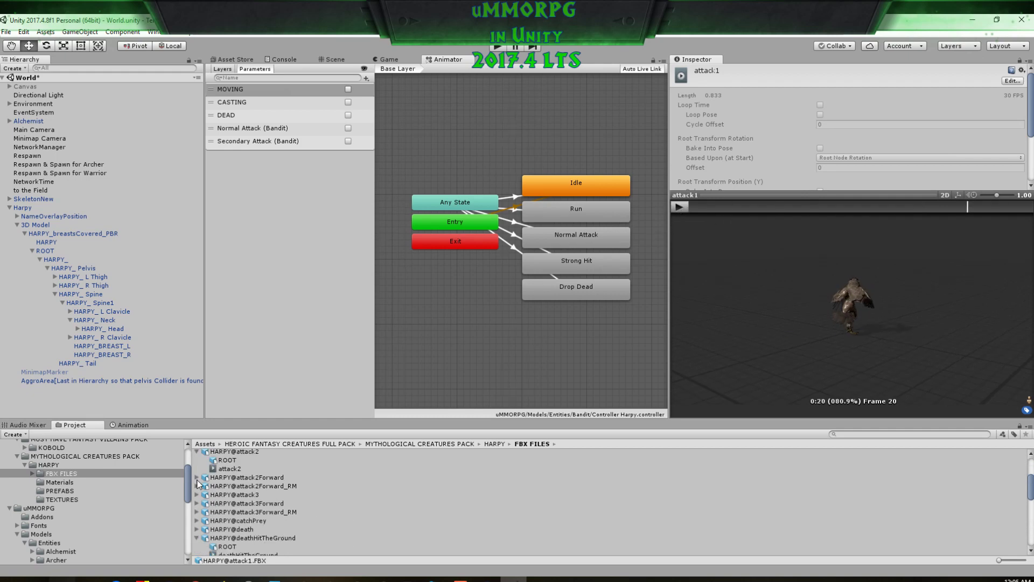
left_click(198, 477)
left_click(237, 494)
left_click(680, 207)
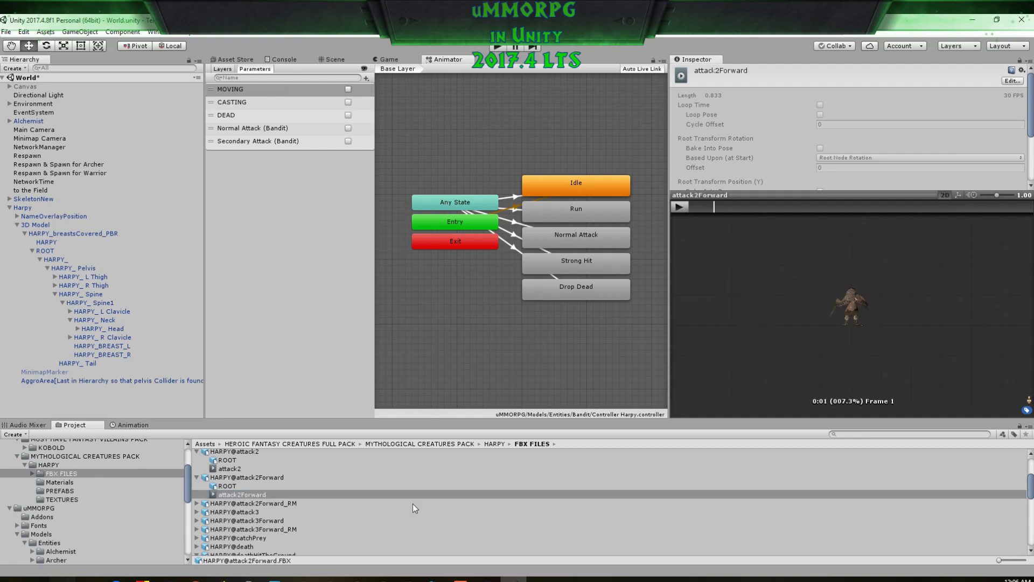
scroll(412, 503, "down", 5)
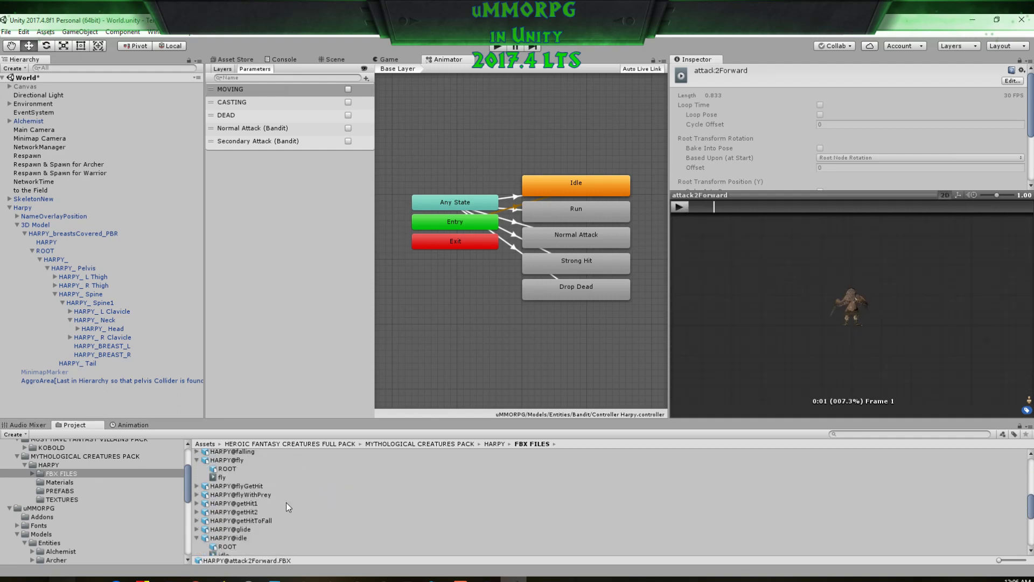
scroll(286, 502, "down", 5)
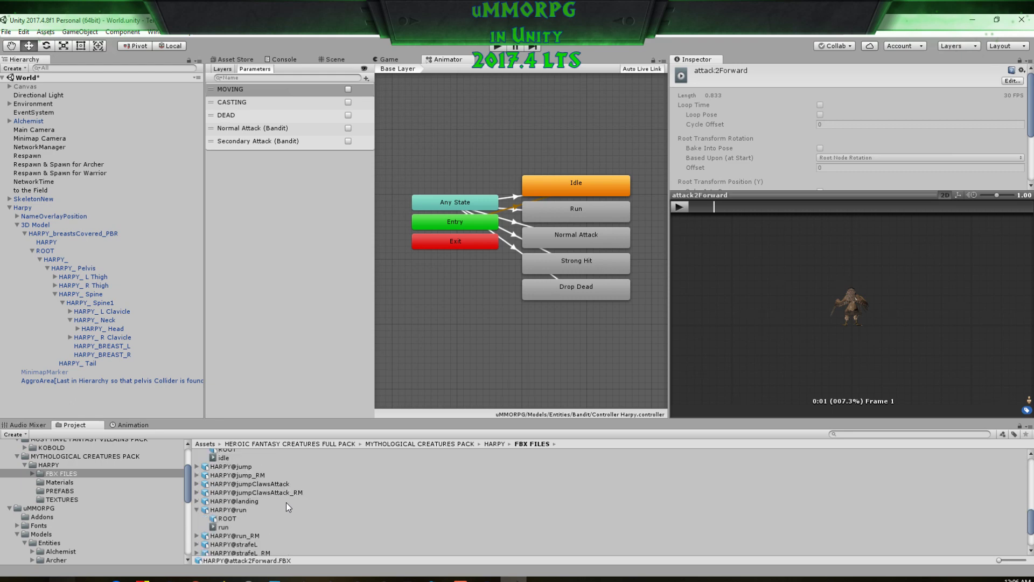
scroll(287, 503, "down", 4)
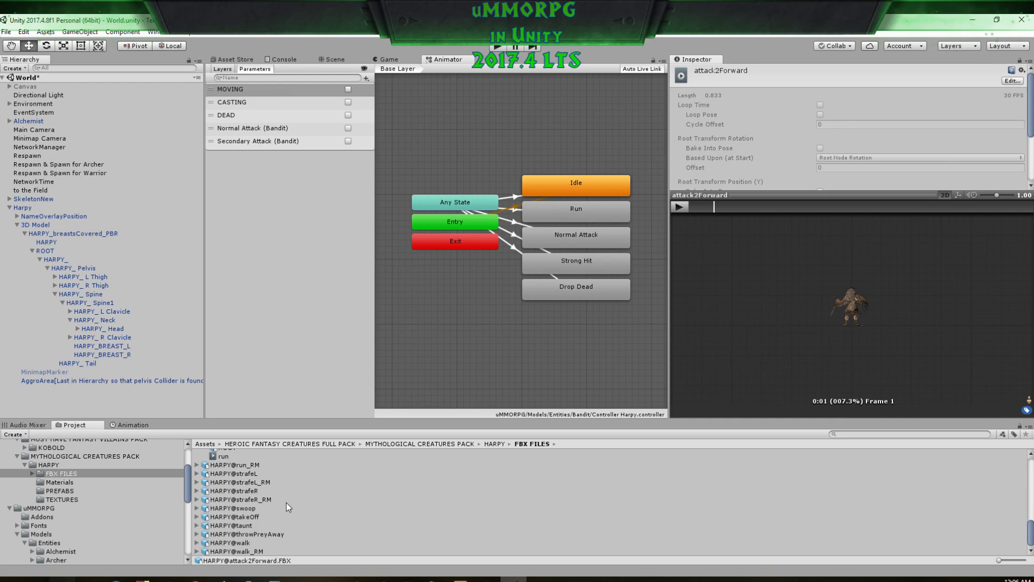
Step: Preview the attack3 clip of HARPY@attack3 to judge whether it suits the Harpy's attacks
scroll(286, 502, "up", 10)
scroll(286, 502, "up", 4)
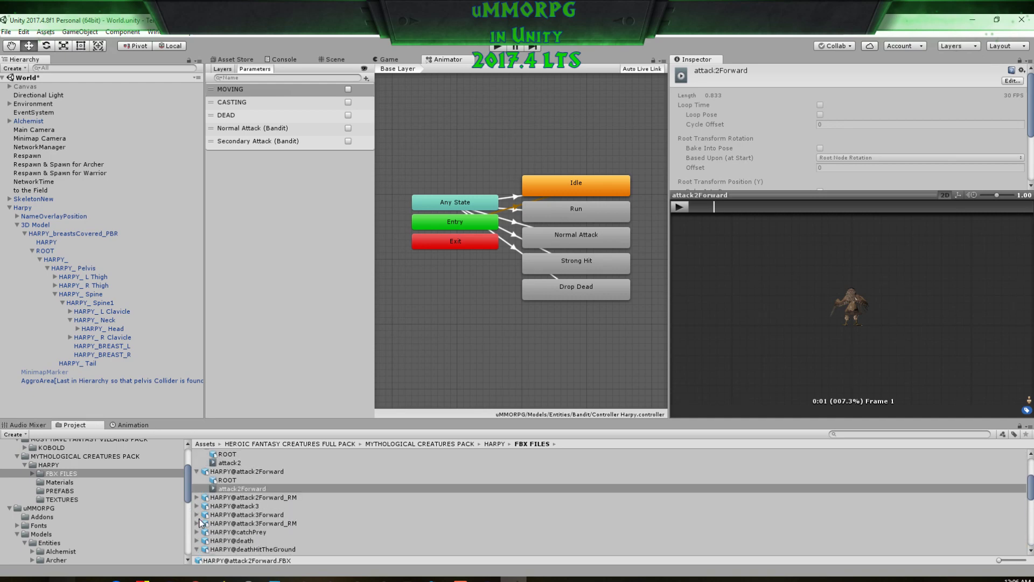
left_click(197, 506)
left_click(228, 523)
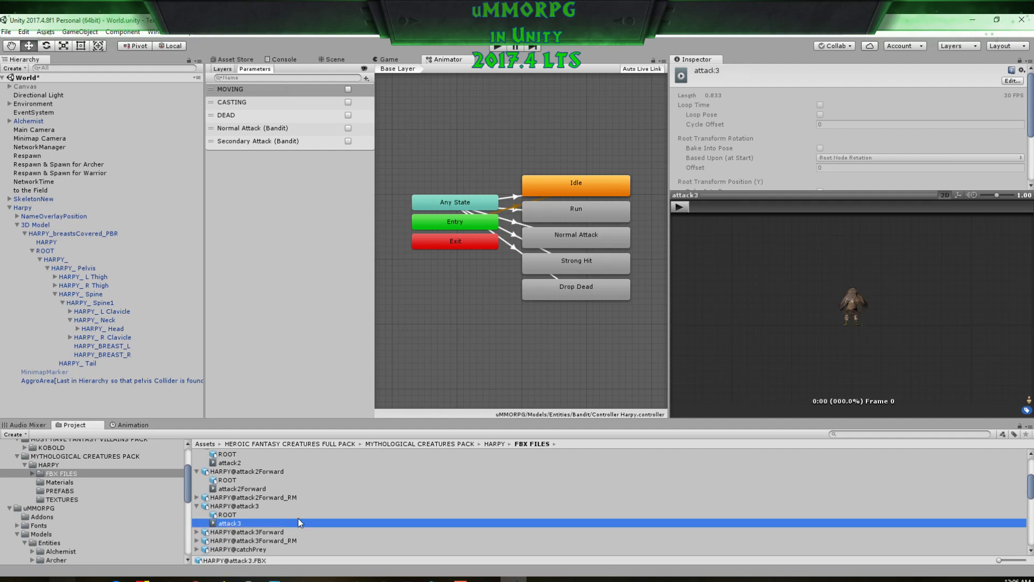
left_click(680, 207)
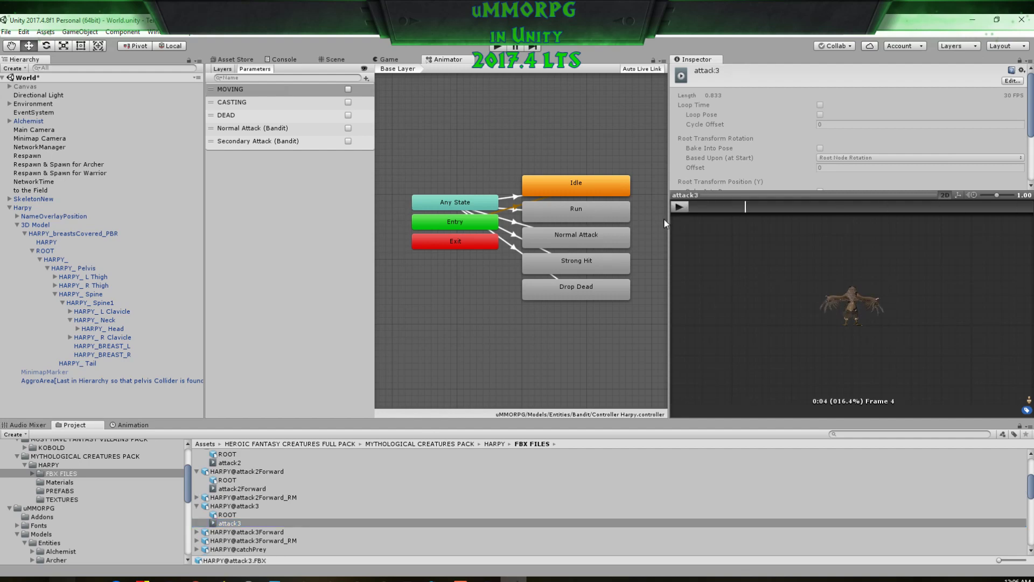
Step: Look through the Harpy FBX files to compare the available combo, attack, death and fly animations
scroll(234, 507, "up", 3)
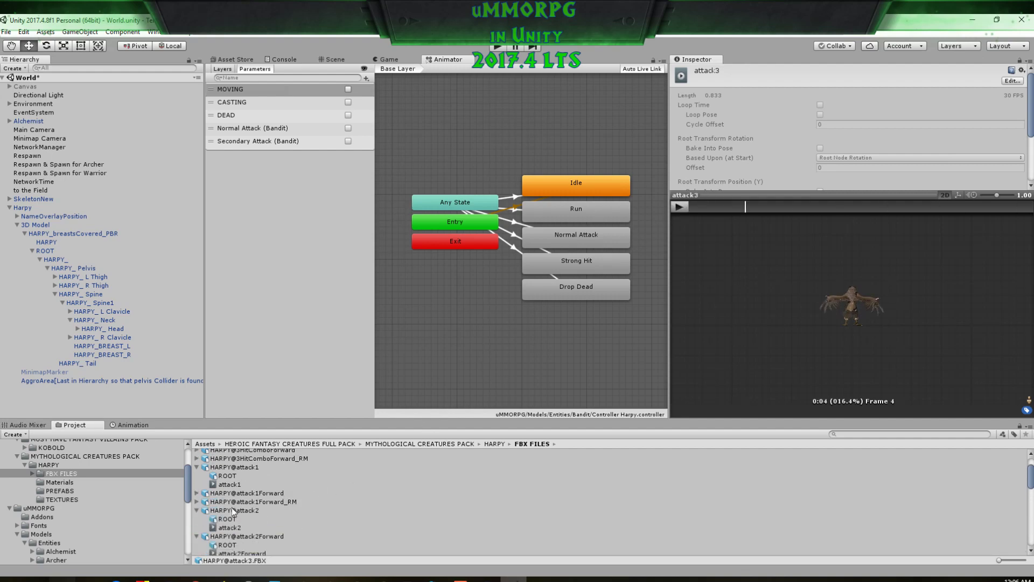
scroll(210, 507, "up", 2)
scroll(212, 503, "up", 1)
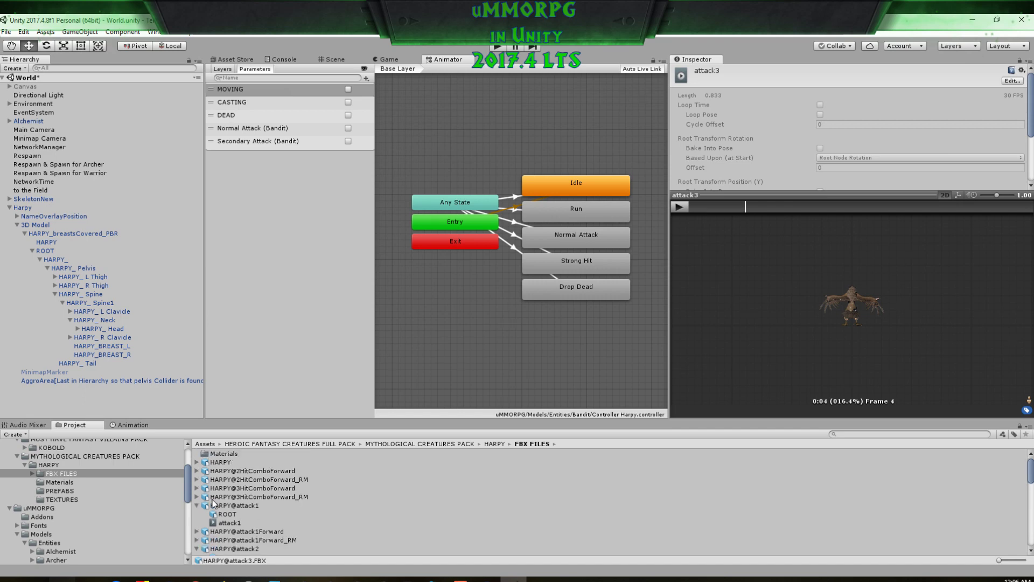
scroll(214, 503, "down", 2)
scroll(278, 510, "down", 3)
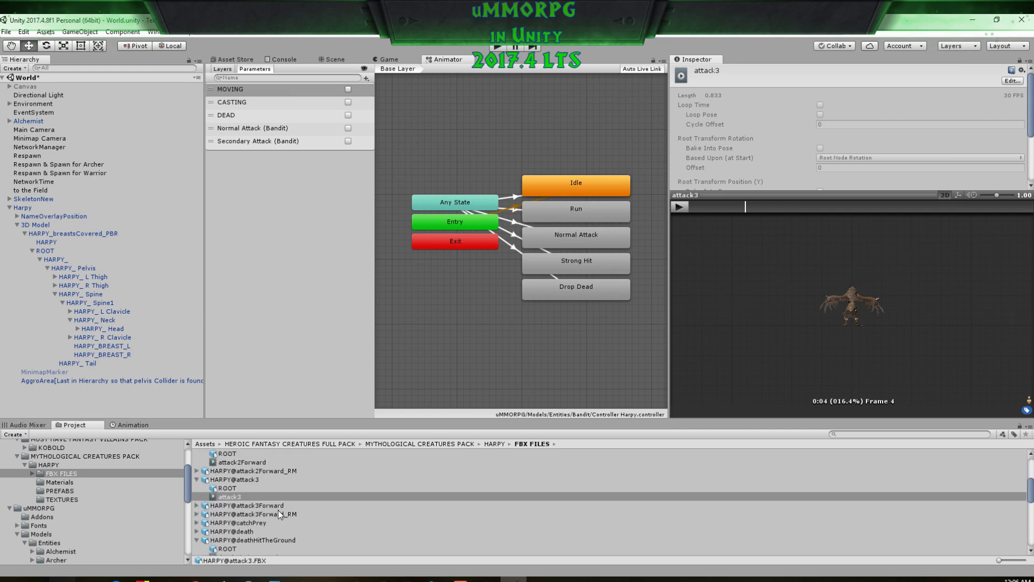
scroll(278, 509, "down", 1)
scroll(278, 509, "down", 1)
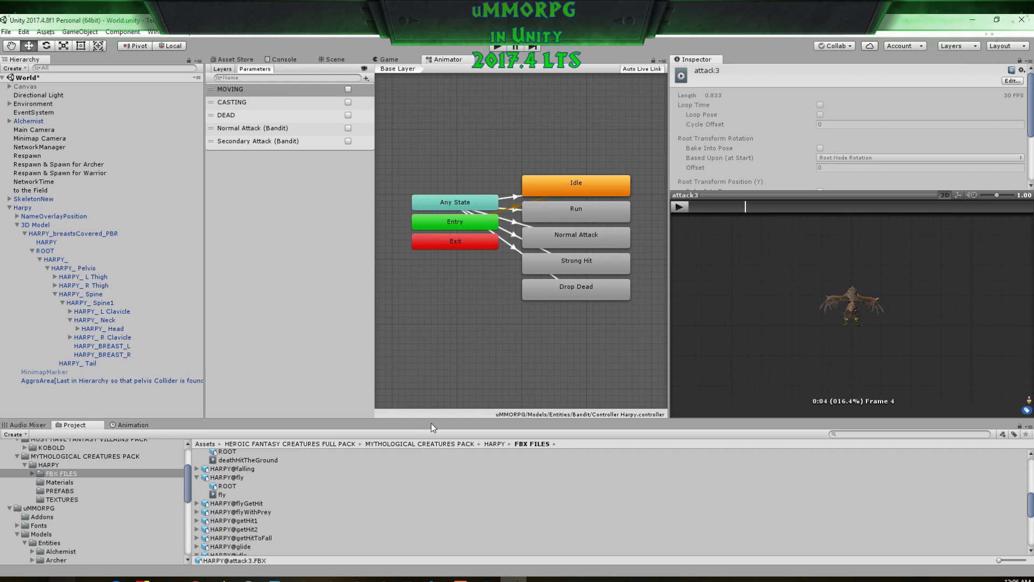
Step: Enable Loop Time in the HARPY@idle import settings, apply it, and assign the idle clip as the Idle state's motion
left_click(587, 186)
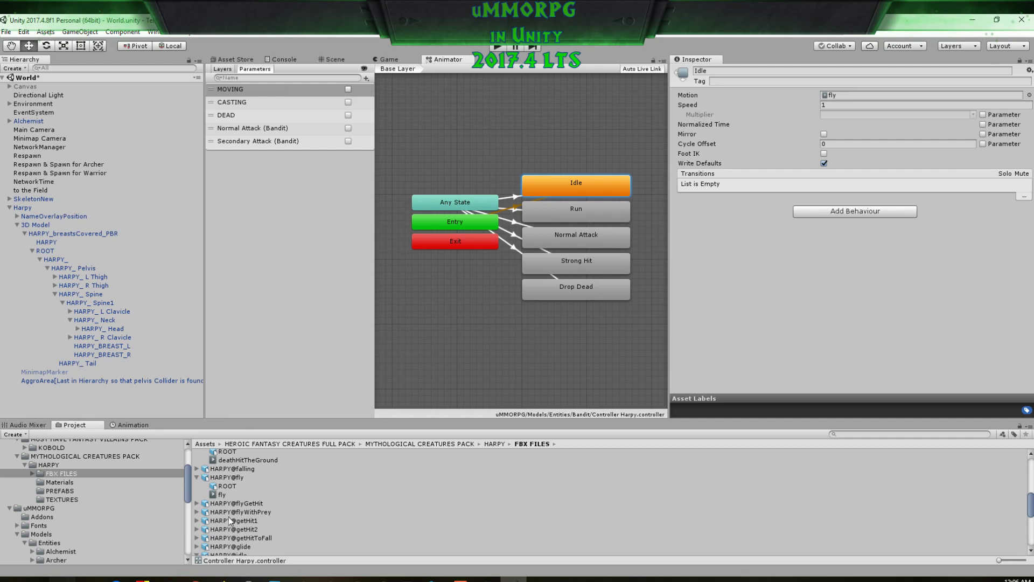
scroll(228, 516, "down", 1)
left_click(196, 523)
left_click(223, 540)
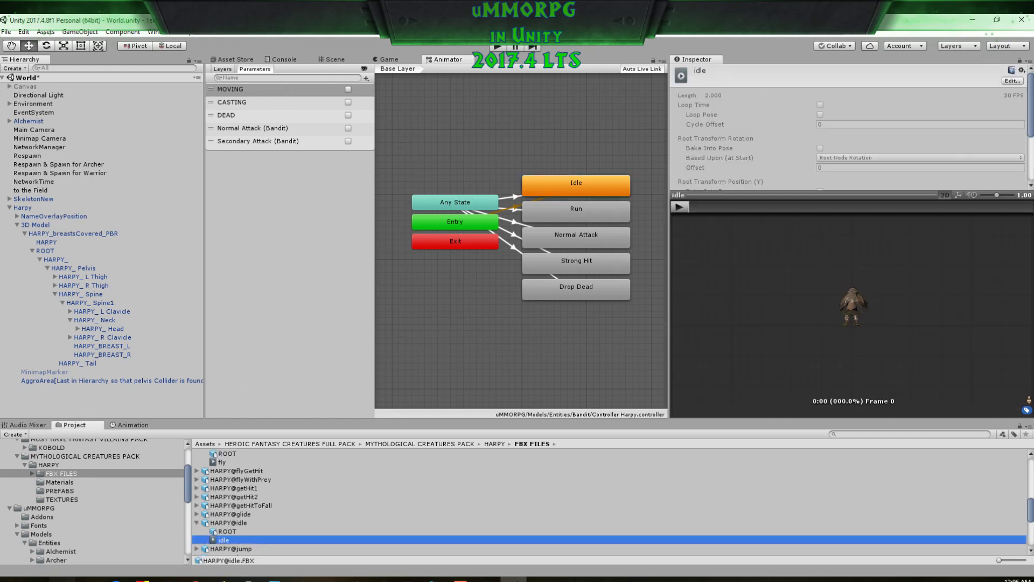
left_click(1012, 80)
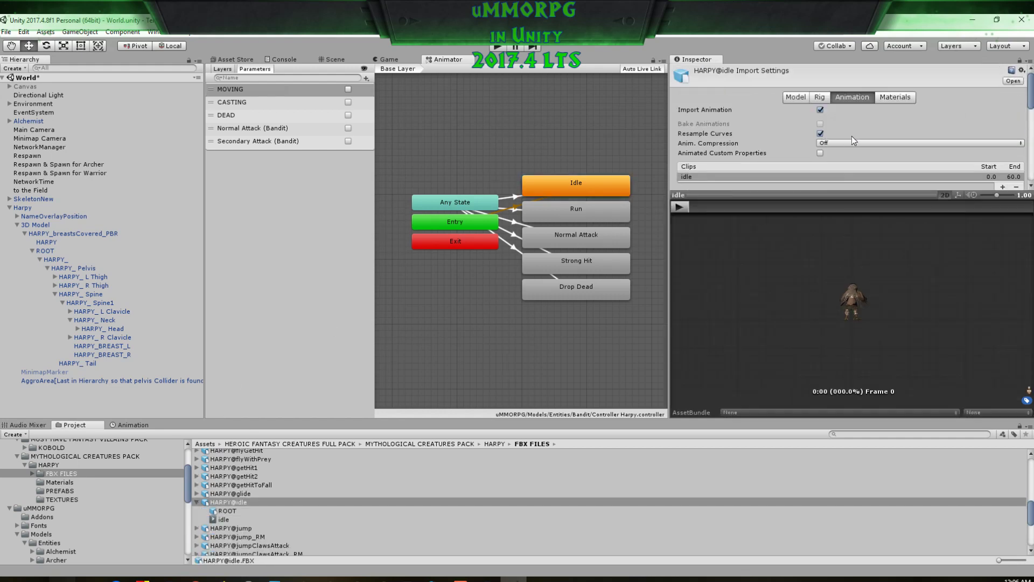
scroll(852, 136, "down", 5)
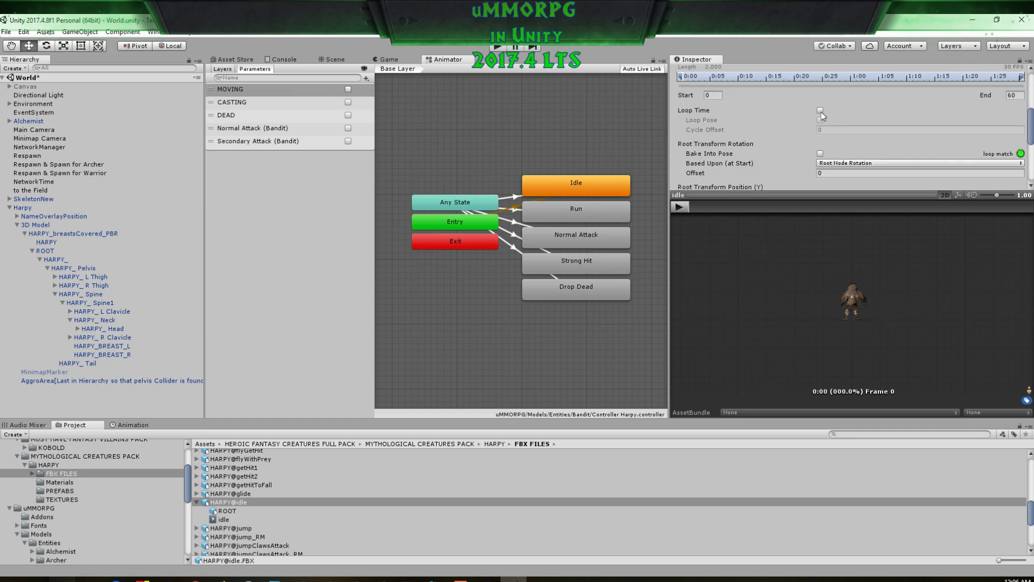
left_click(820, 111)
scroll(1004, 166, "down", 4)
left_click(1012, 178)
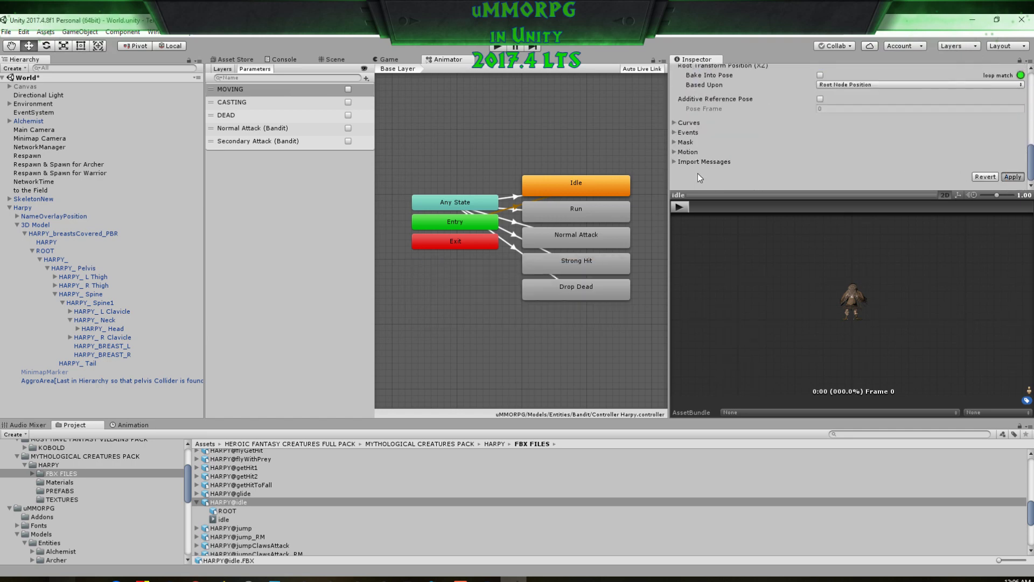
left_click(578, 187)
left_click_drag(224, 518, 862, 95)
Step: Apply the HARPY@run animation import settings and assign the run clip as the Run state's motion
left_click(581, 219)
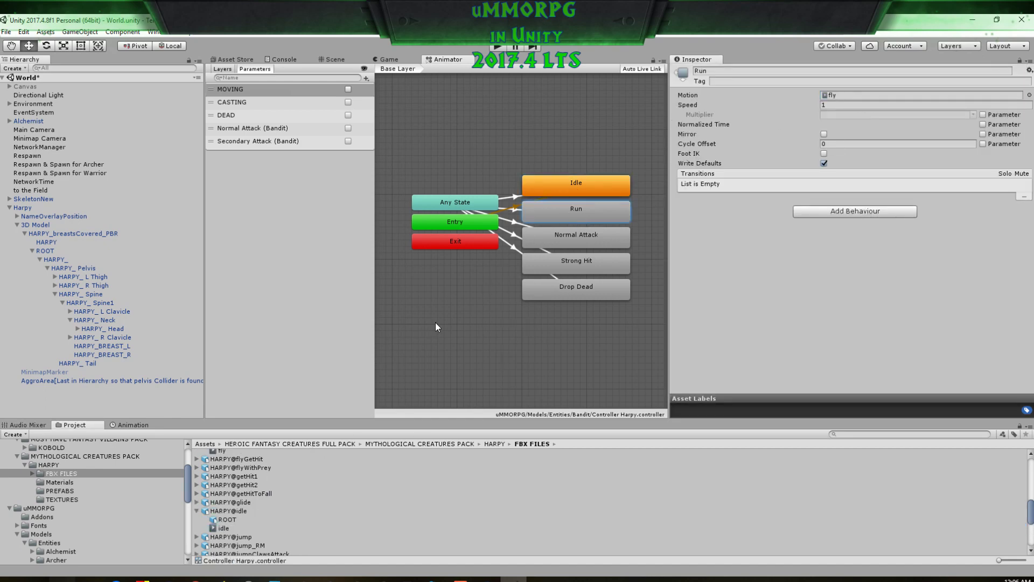
scroll(250, 500, "up", 4)
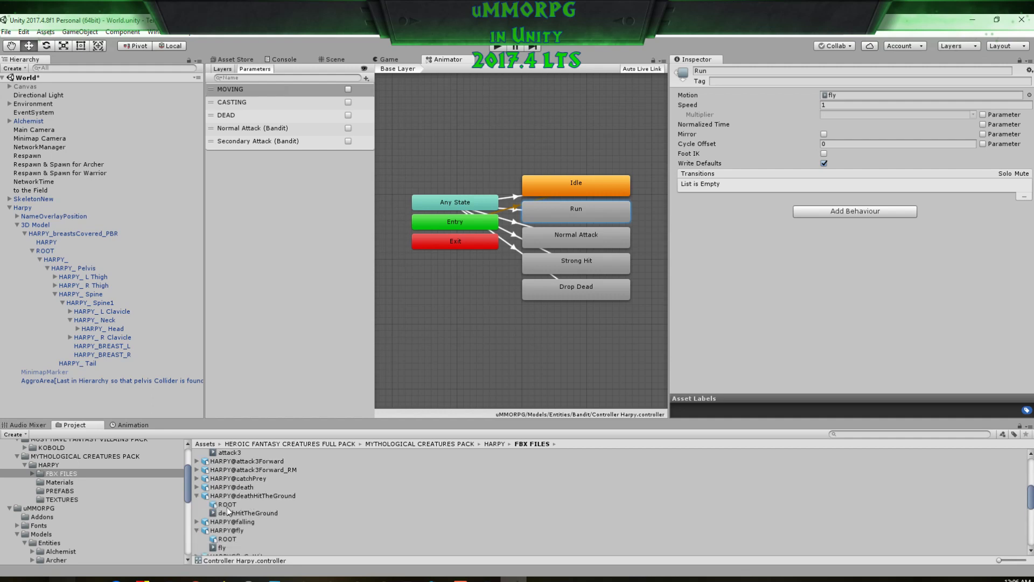
scroll(207, 511, "up", 2)
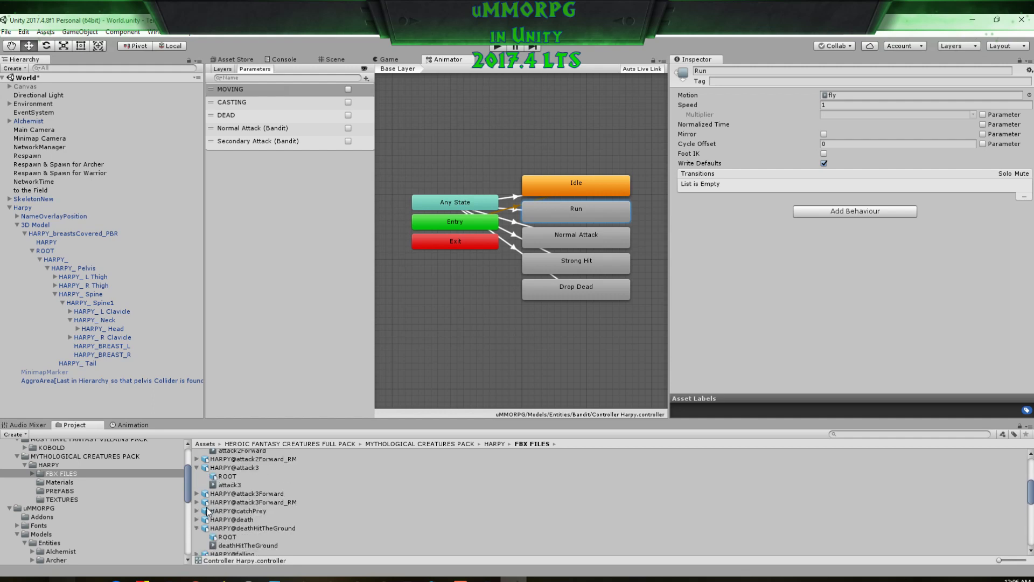
scroll(208, 511, "down", 10)
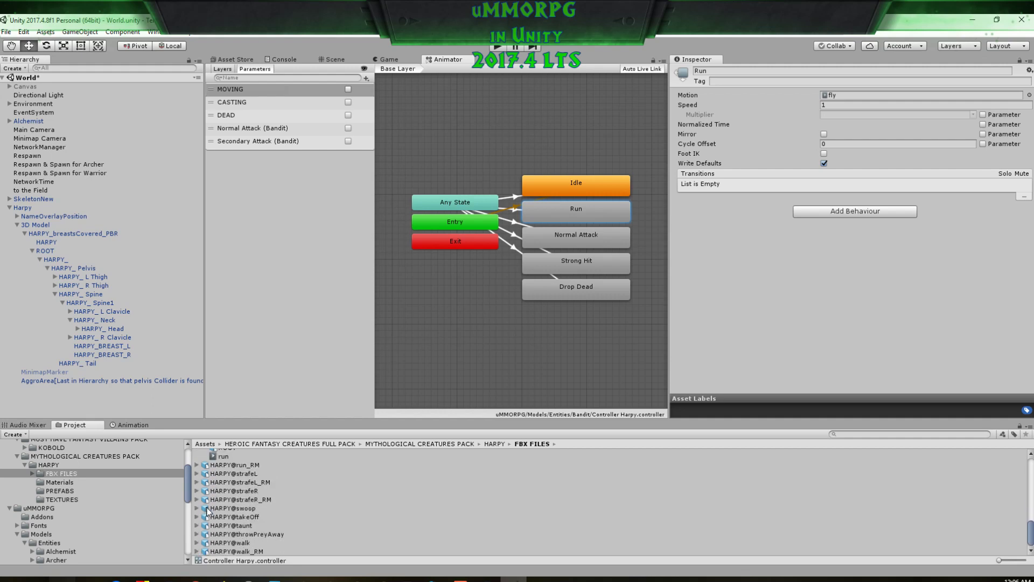
scroll(207, 511, "up", 3)
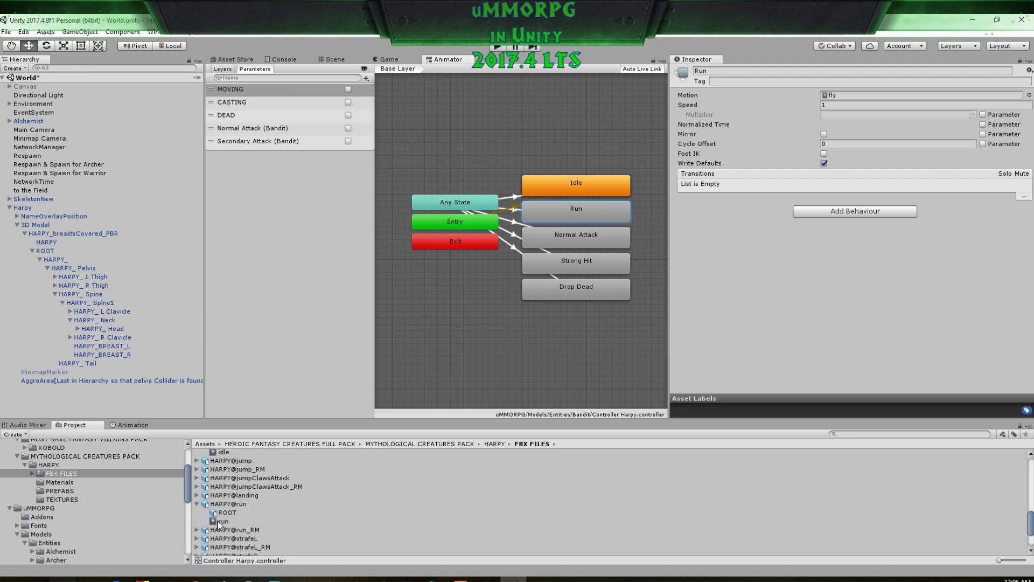
left_click(220, 521)
scroll(910, 152, "down", 3)
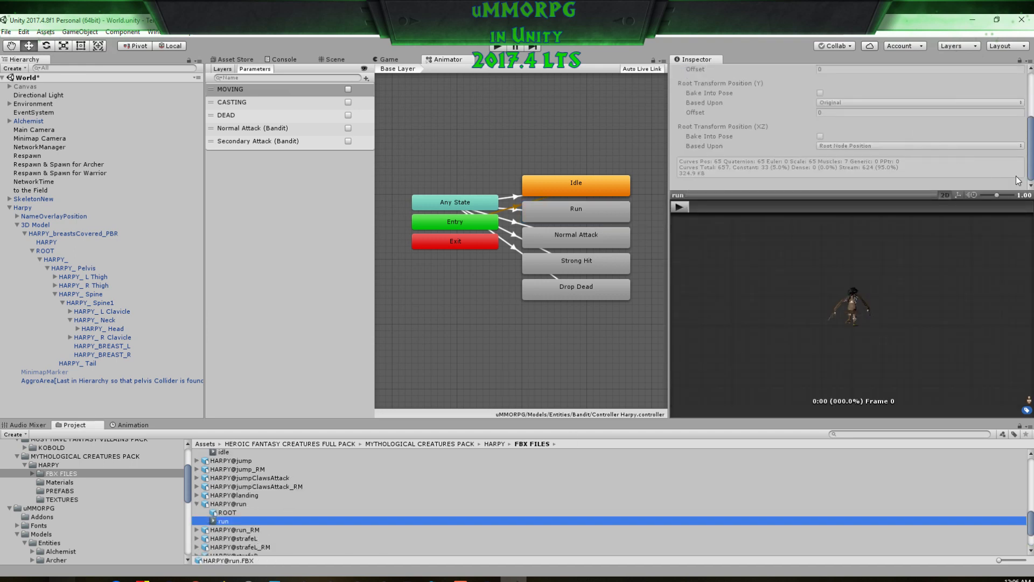
left_click_drag(1030, 168, 1030, 95)
left_click(1006, 81)
scroll(859, 145, "down", 1)
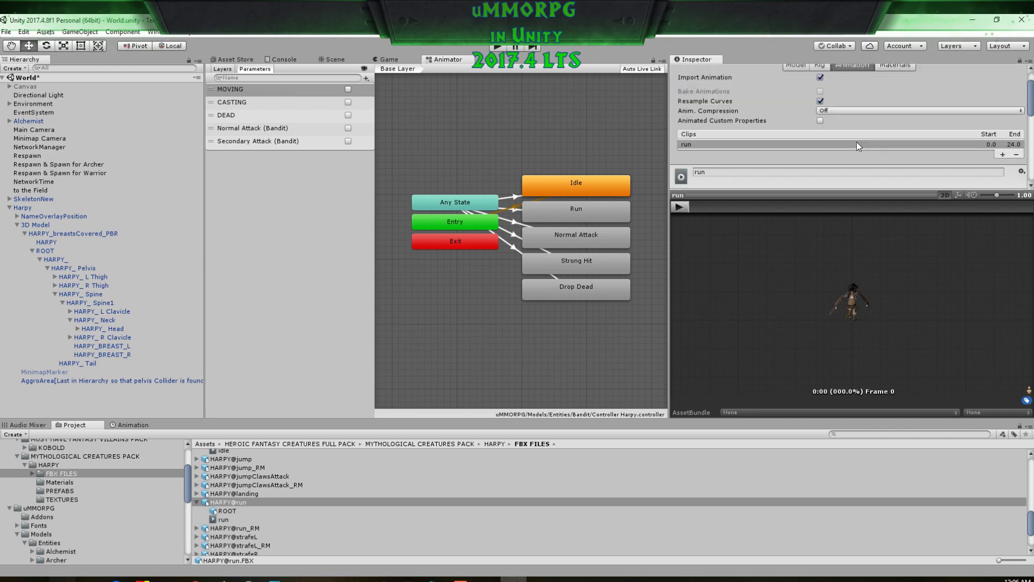
scroll(840, 145, "down", 3)
scroll(1001, 170, "down", 5)
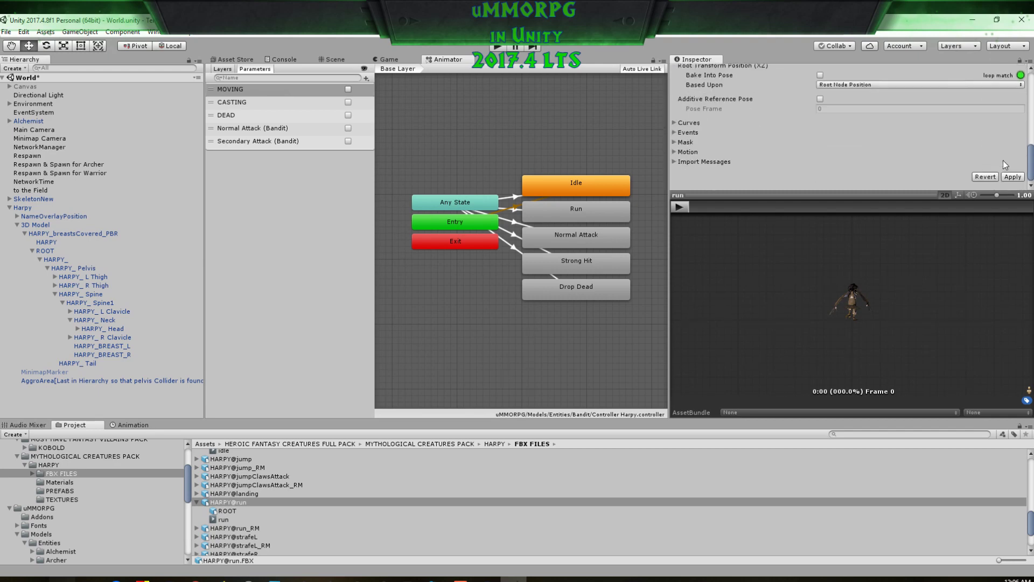
left_click(1012, 177)
left_click(580, 214)
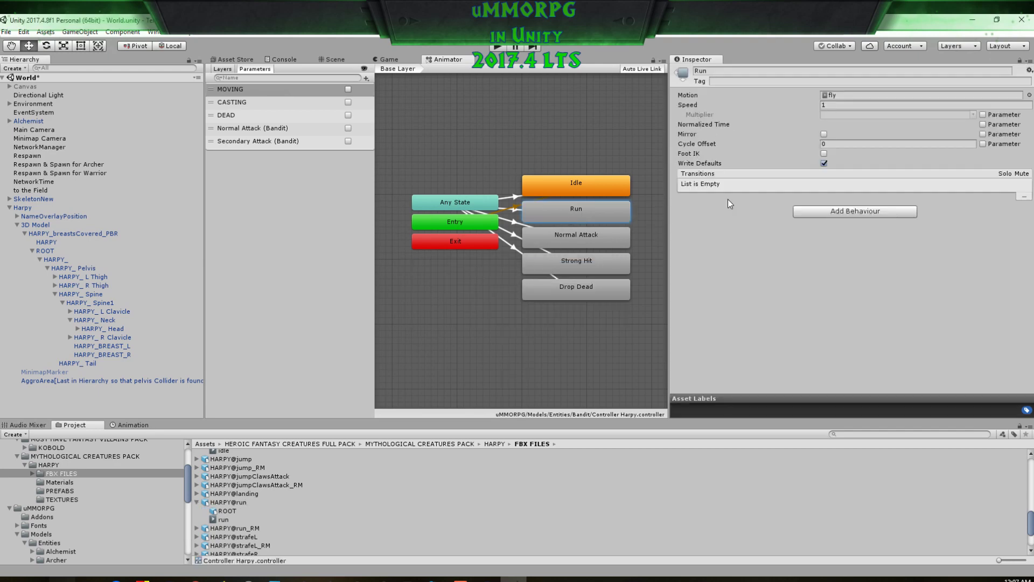
left_click_drag(220, 518, 835, 96)
Step: Replace the Drop Dead state's motion with the death clip from HARPY@death
left_click(566, 236)
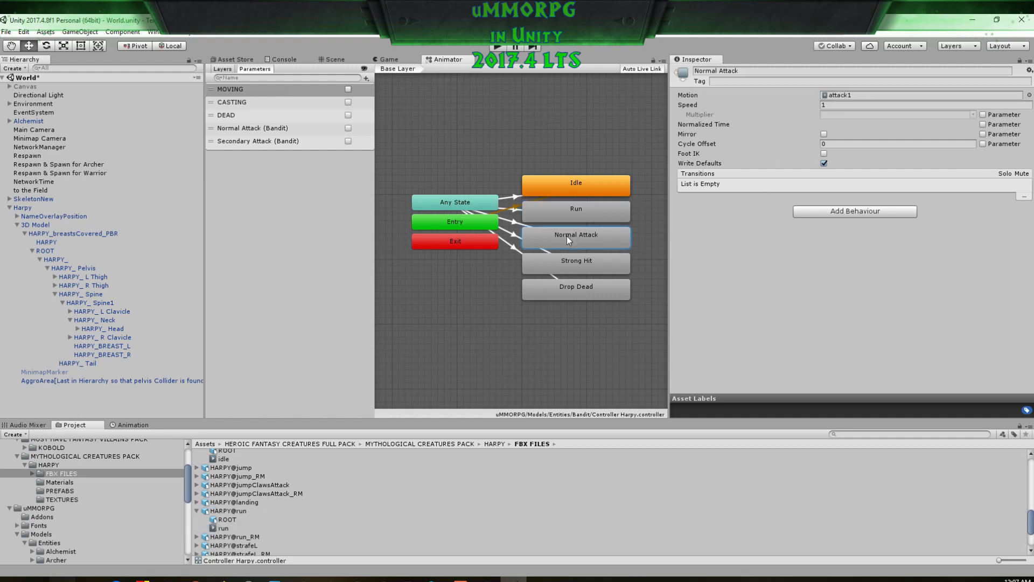
left_click(590, 263)
left_click(587, 295)
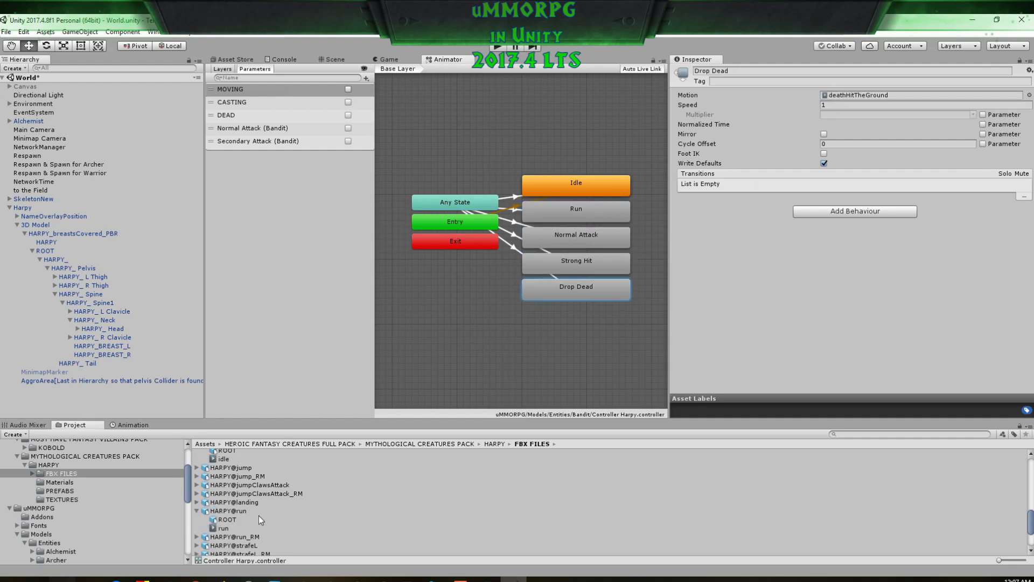
left_click(196, 511)
scroll(233, 502, "up", 5)
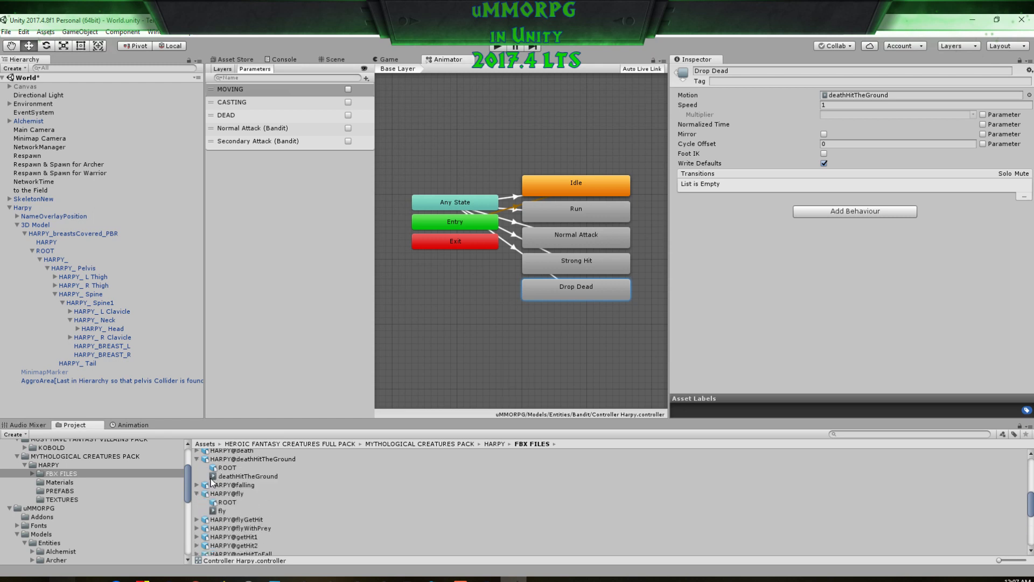
scroll(211, 481, "up", 2)
left_click(196, 483)
left_click_drag(225, 500, 849, 95)
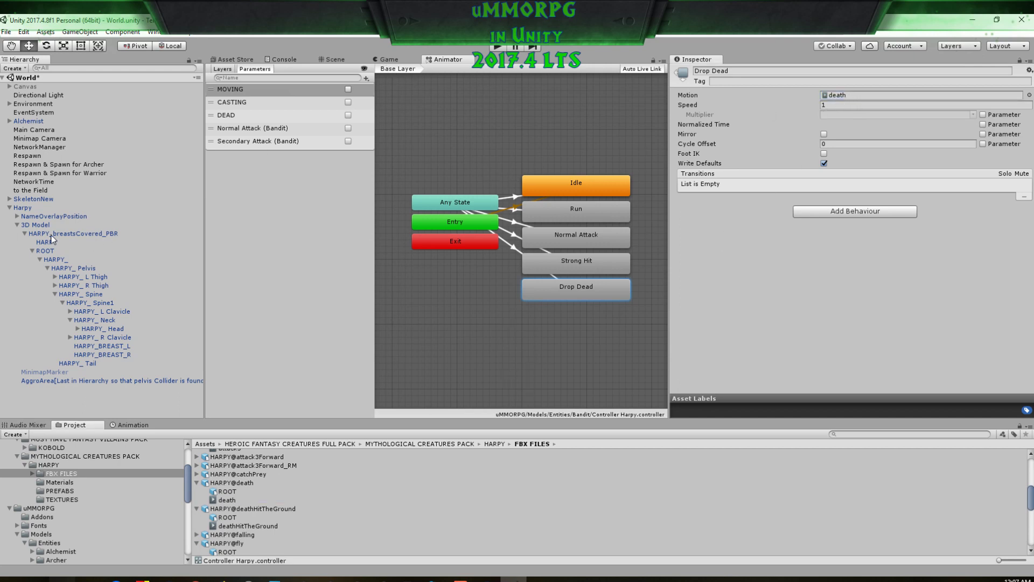
Step: Apply the Harpy object's changes to its prefab
left_click(24, 207)
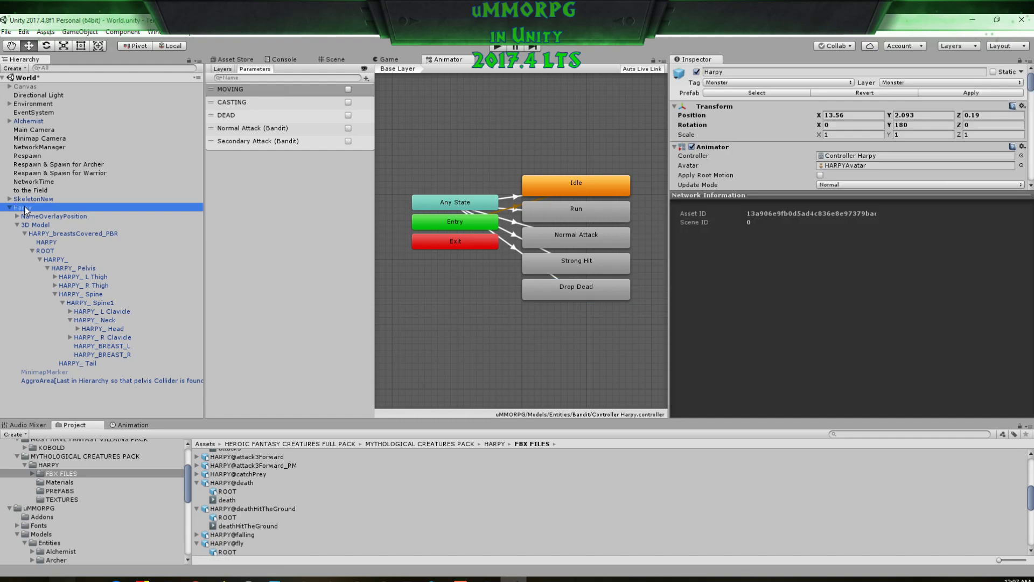
left_click(977, 93)
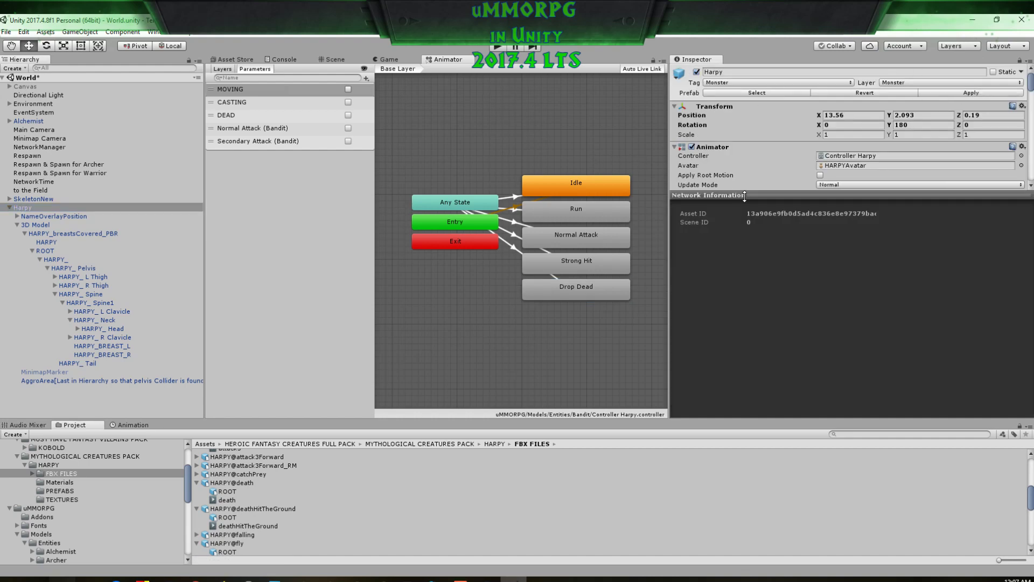
Step: In the scene, set the X position of the HARPY_breastsCovered_PBR model to 0
left_click(334, 60)
right_click_drag(427, 278, 538, 292)
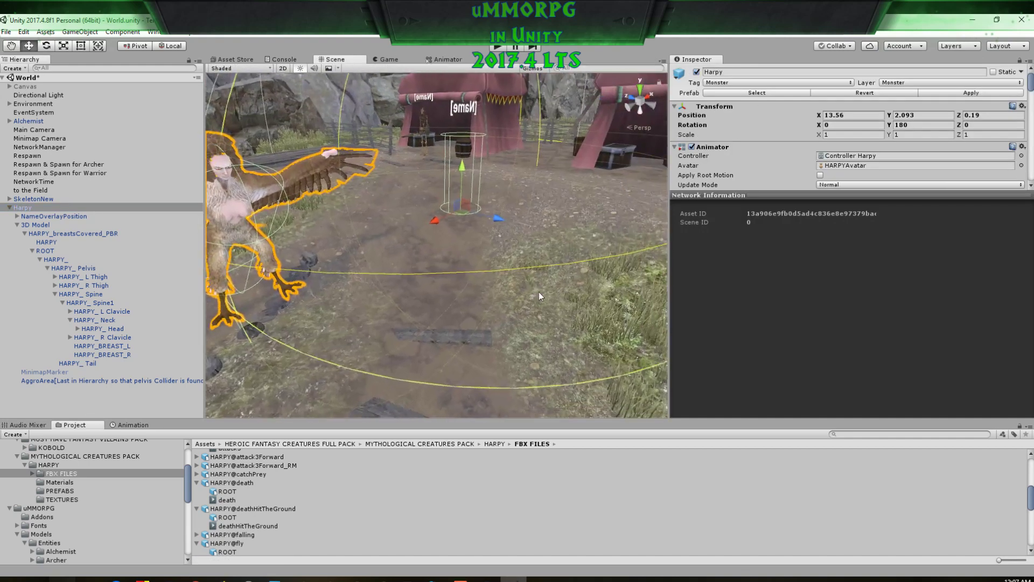
scroll(539, 292, "down", 5)
middle_click_drag(442, 267, 544, 296)
right_click_drag(442, 274, 488, 284)
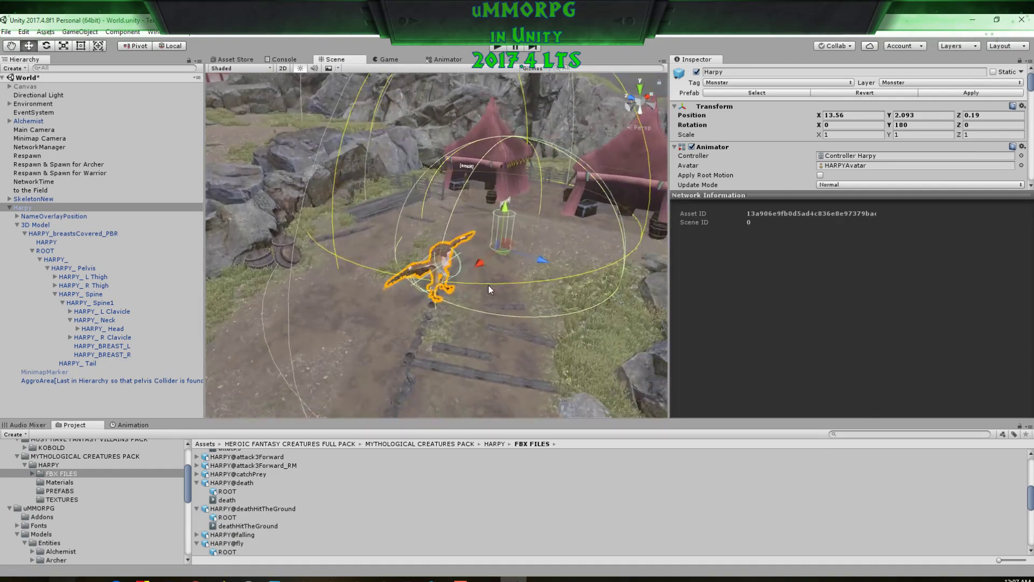
right_click_drag(317, 253, 363, 289)
mouse_move(362, 289)
middle_mouse_down()
mouse_move(447, 250)
mouse_move(480, 275)
mouse_move(353, 277)
middle_mouse_up()
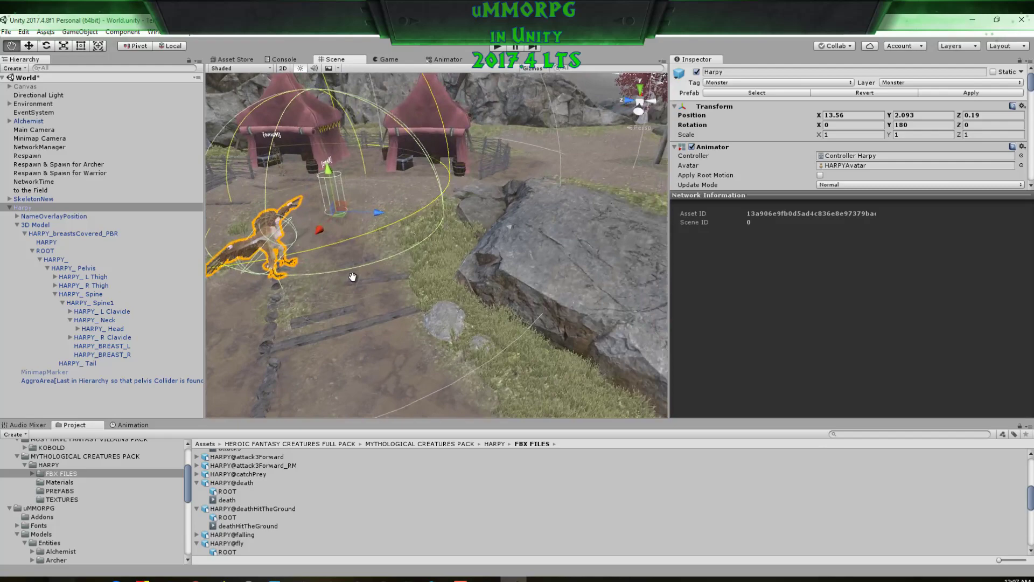
mouse_move(352, 276)
right_mouse_down()
mouse_move(233, 269)
mouse_move(313, 280)
mouse_move(440, 266)
mouse_move(362, 272)
mouse_move(372, 269)
right_mouse_up()
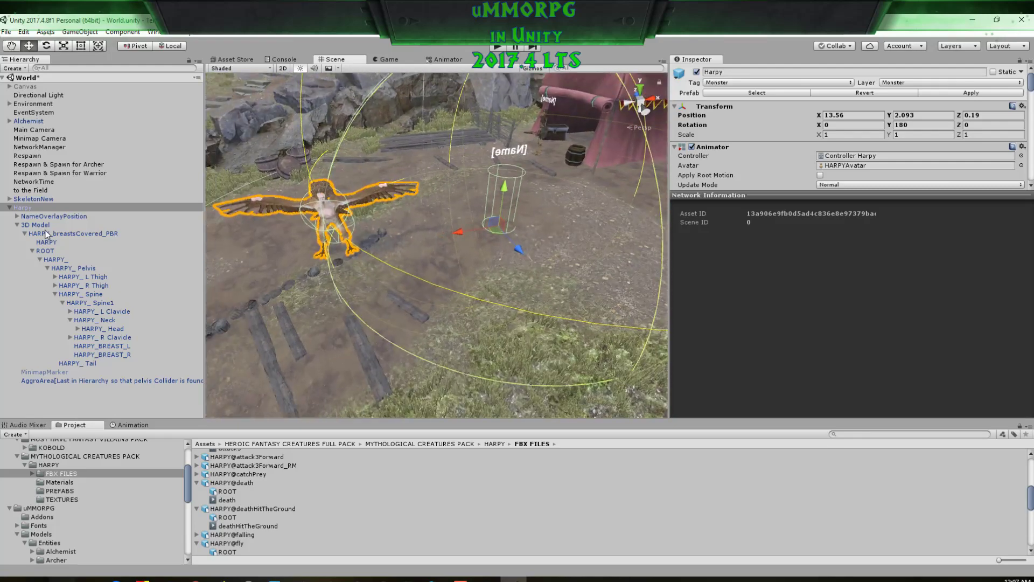
left_click(117, 233)
left_click(851, 114)
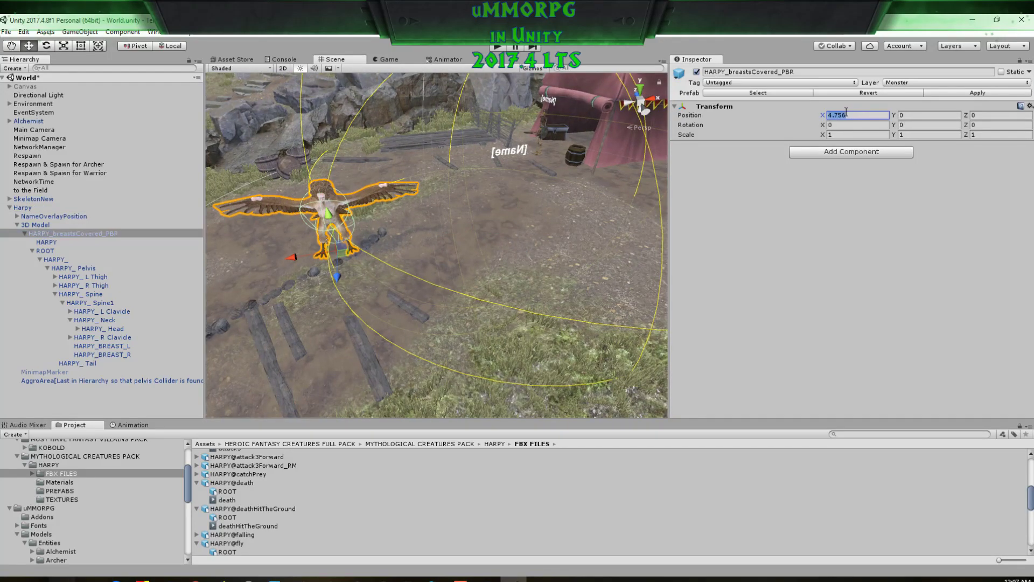
type("0")
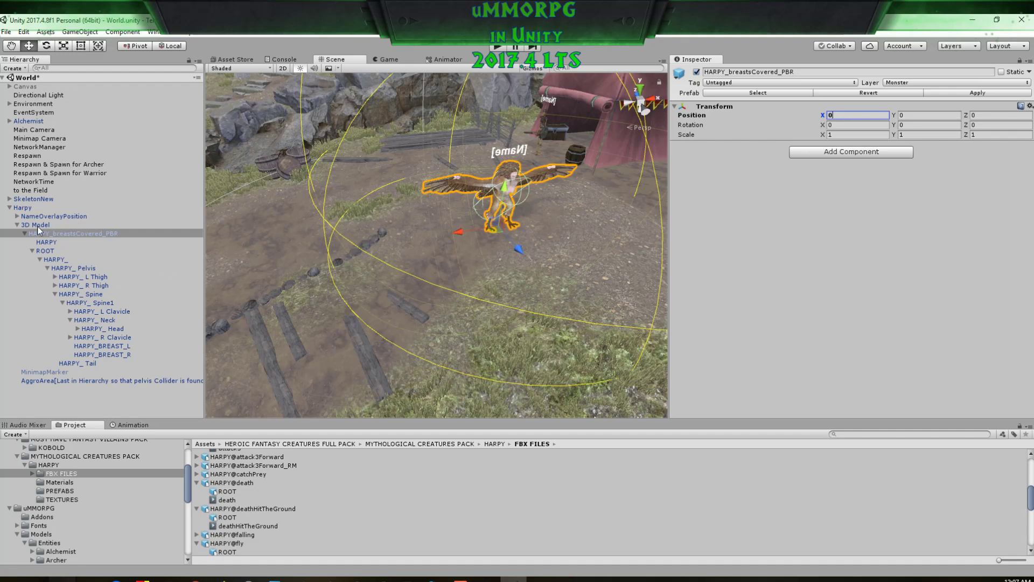
Step: Examine the Harpy's placement in the scene and its component settings down to State, Level and Health
left_click(22, 208)
scroll(534, 220, "up", 3)
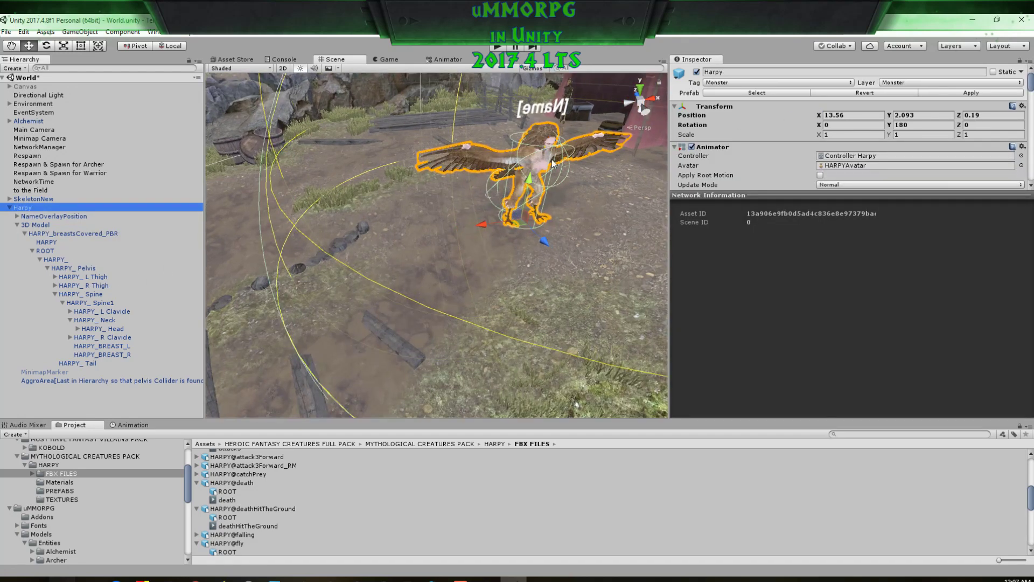
key("f")
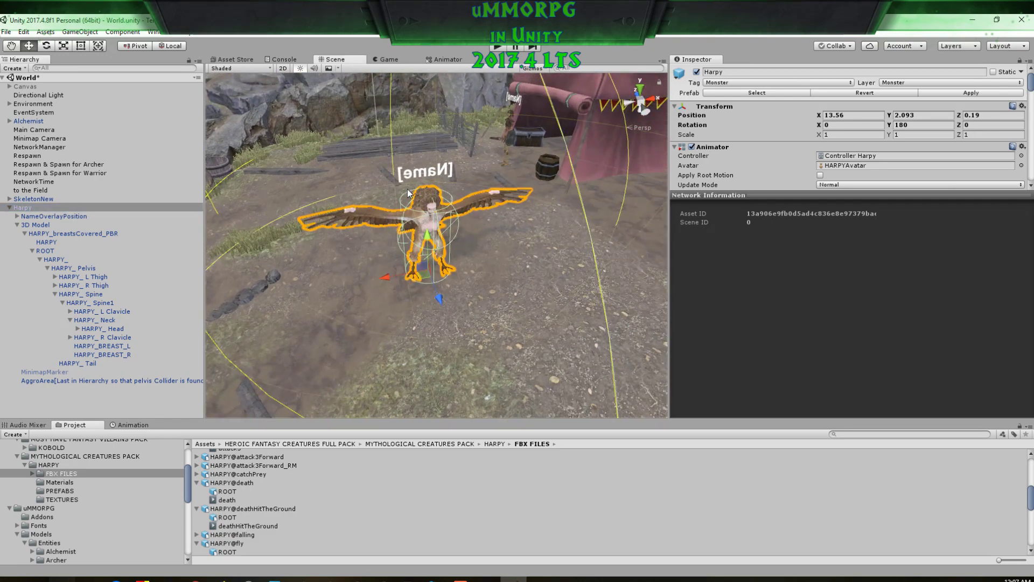
middle_click_drag(447, 289, 493, 203)
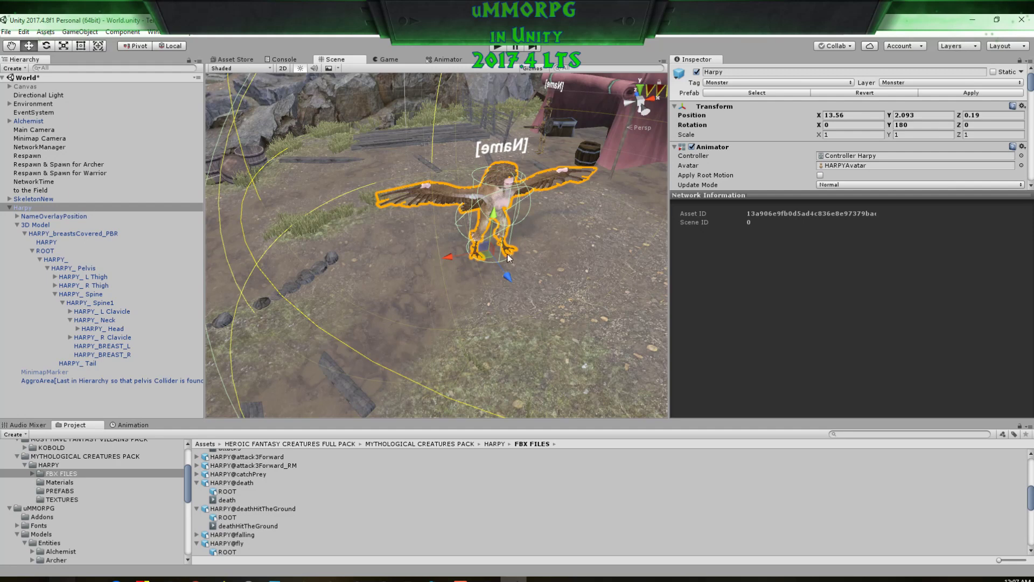
scroll(799, 144, "down", 10)
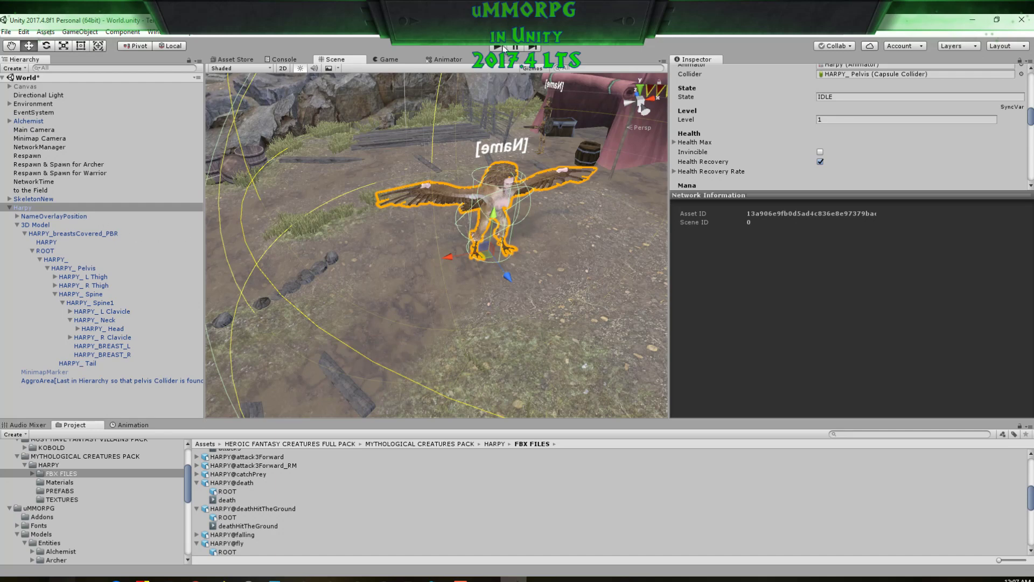
Step: Activate the Canvas object and start play mode
left_click(25, 87)
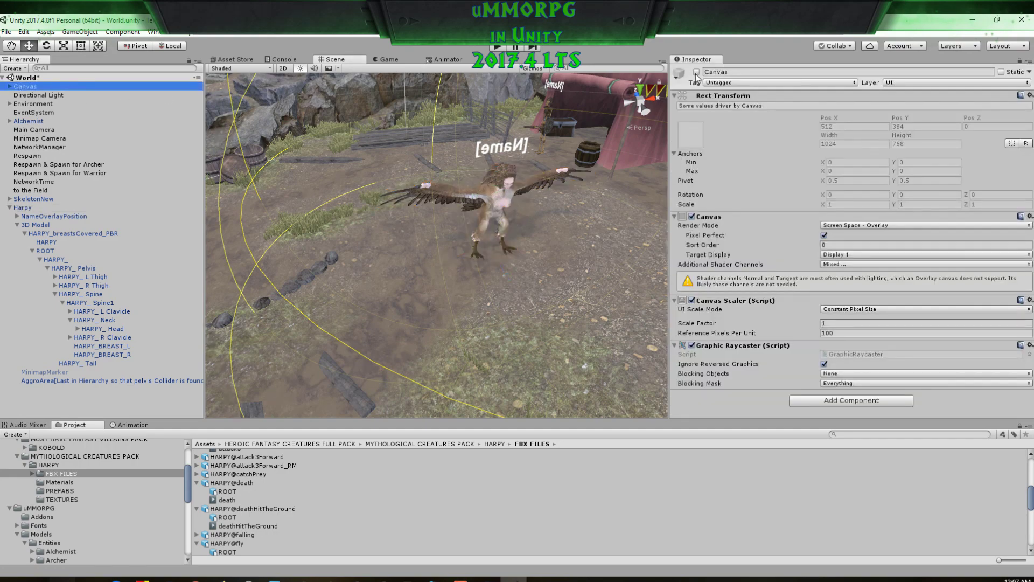
left_click(696, 72)
left_click(496, 47)
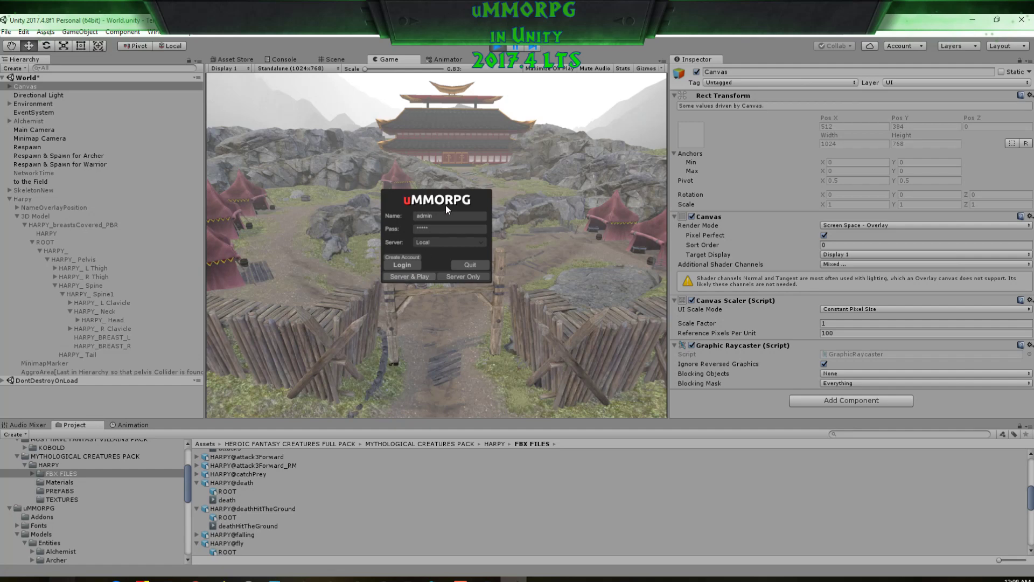
Step: Start the game as server and player, create a Warrior character named wewewe, and enter the world with it
left_click(414, 276)
left_click(418, 295)
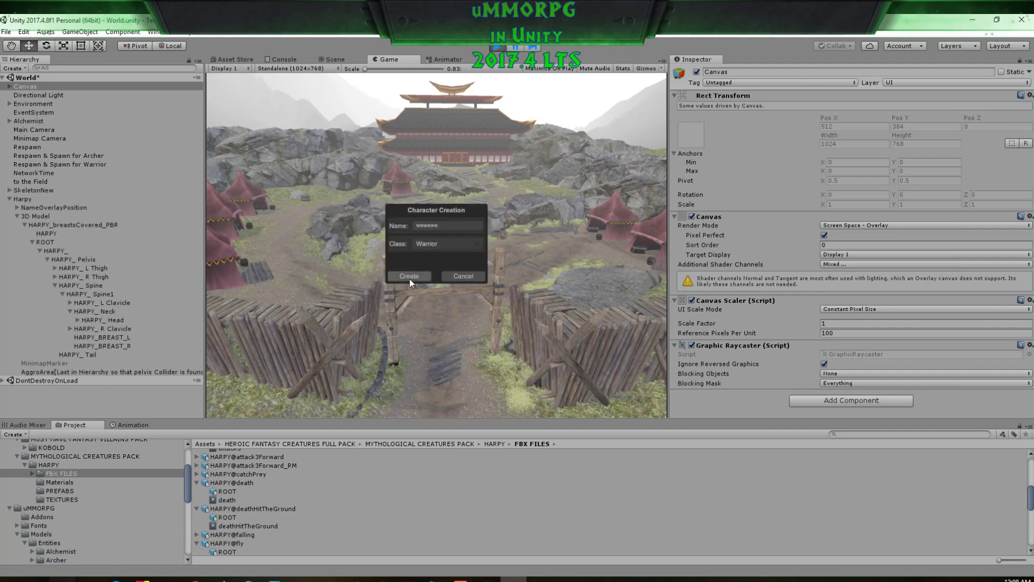
left_click(409, 279)
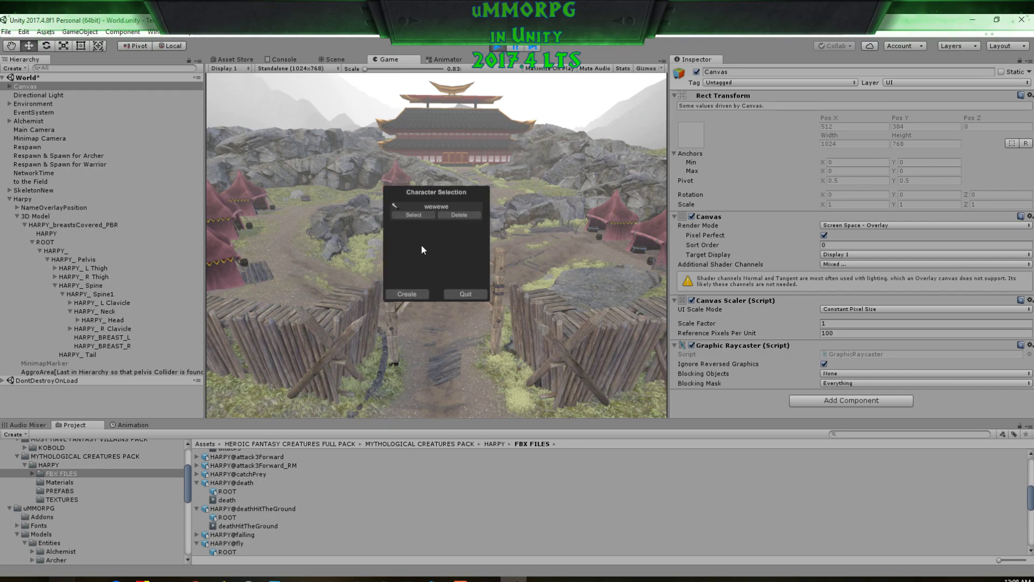
left_click(420, 218)
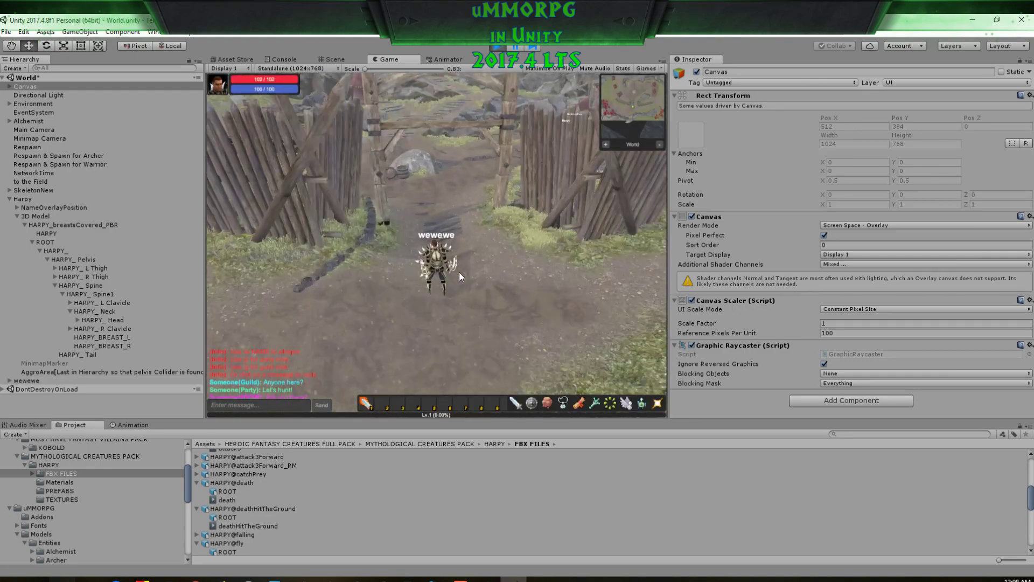
Step: Run the character towards the tents where the SkeletonNew and the Harpy stand
key("w")
mouse_move(457, 205)
right_mouse_down()
mouse_move(595, 162)
mouse_move(595, 205)
mouse_move(614, 211)
mouse_move(479, 236)
mouse_move(646, 229)
right_mouse_up()
right_click_drag(502, 243, 600, 251)
scroll(505, 235, "up", 10)
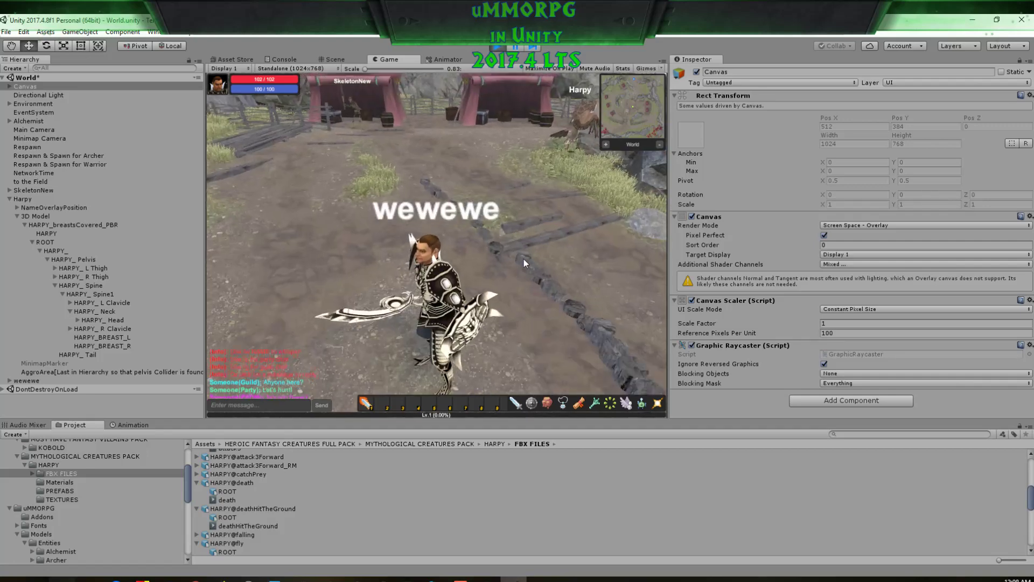
right_click_drag(523, 258, 528, 222)
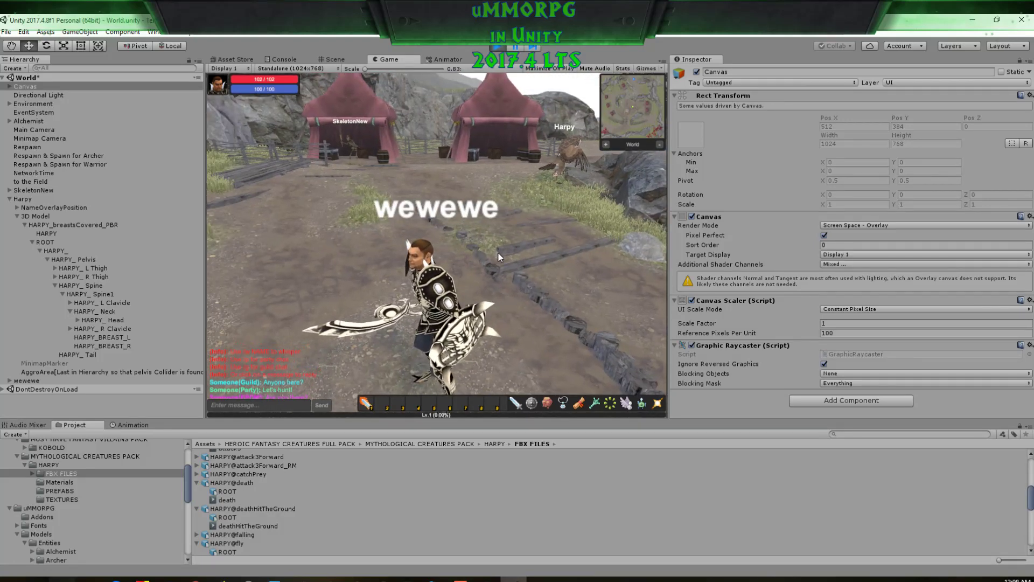
right_click_drag(498, 253, 520, 242)
key("a")
key("w")
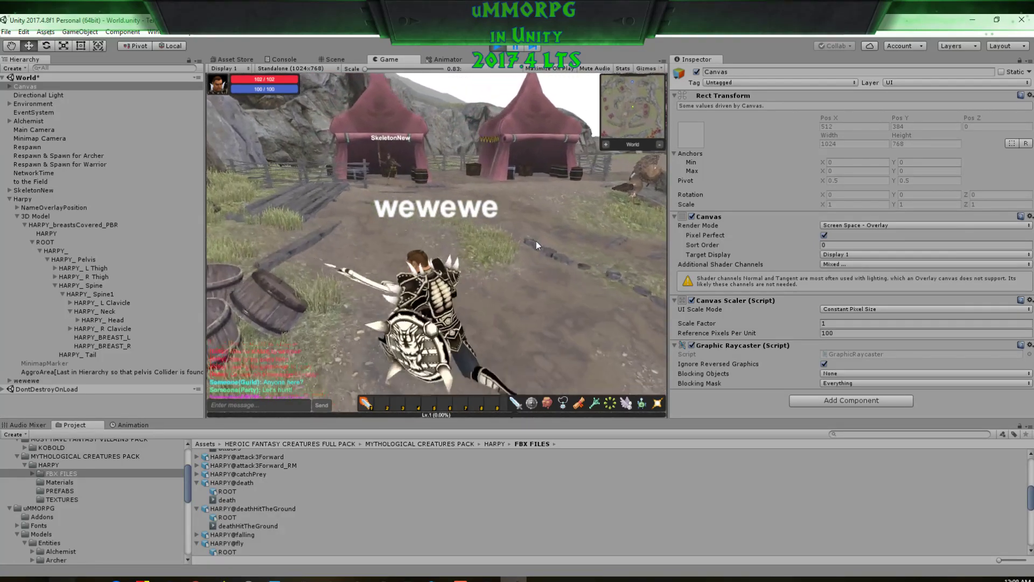
key("w")
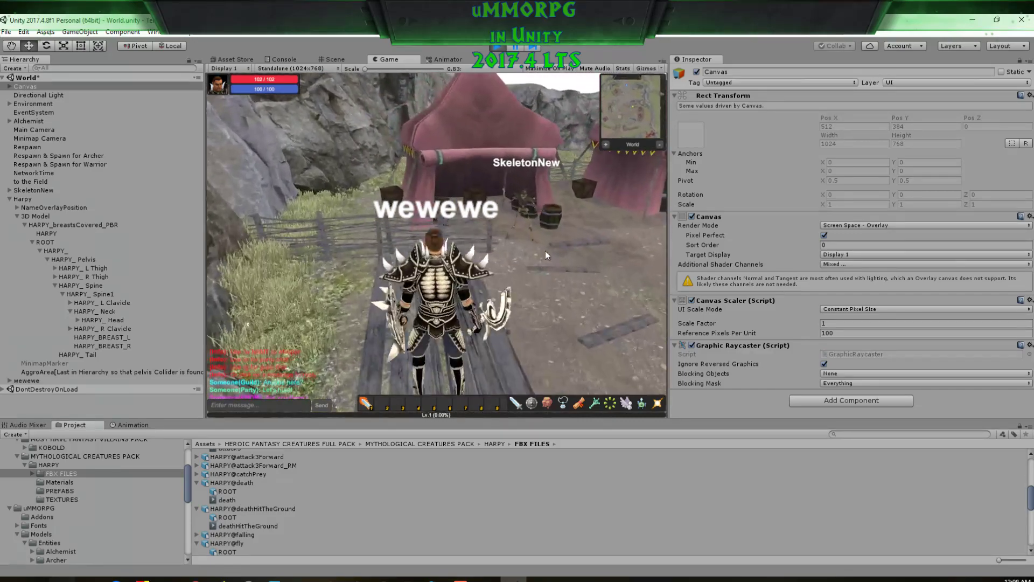
Step: Target the SkeletonNew by the tents, use the first skill slot, and run back away from it
left_click(527, 208)
right_click_drag(529, 236, 554, 281)
key("w")
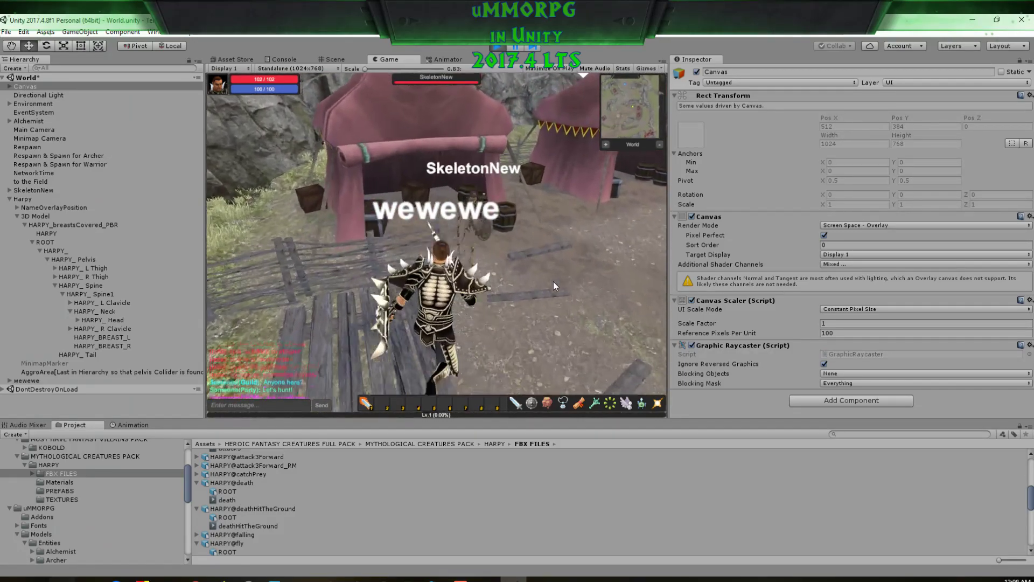
key("1")
mouse_move(420, 286)
right_mouse_down()
mouse_move(489, 273)
mouse_move(435, 245)
mouse_move(412, 177)
mouse_move(328, 170)
right_mouse_up()
key("s")
key("d")
key("s")
key("d")
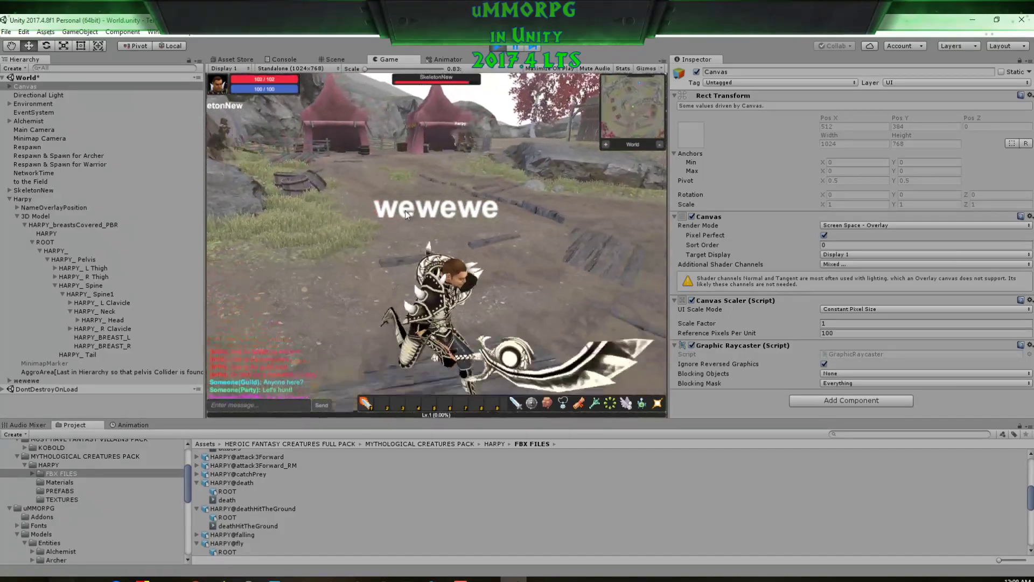
Step: Target the Harpy, approach it, and examine its attack animation from several angles
right_click_drag(407, 215, 338, 200)
key("w")
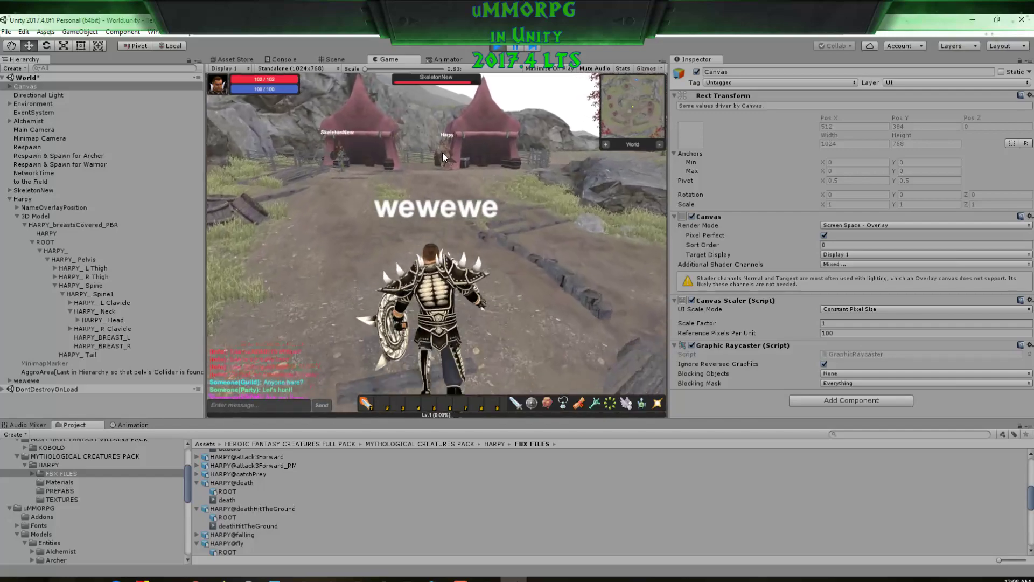
left_click(443, 156)
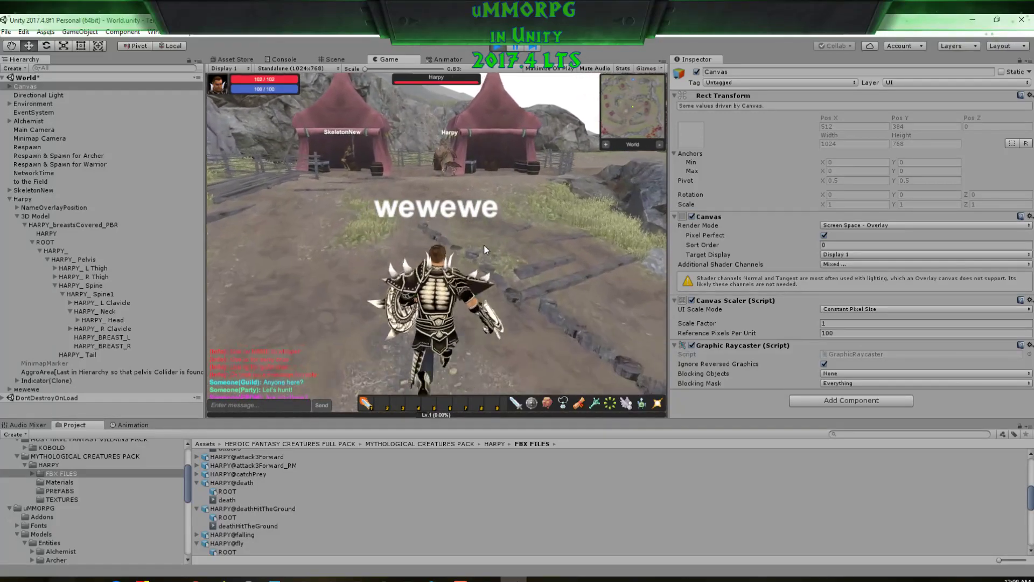
mouse_move(490, 285)
right_mouse_down()
mouse_move(583, 314)
mouse_move(282, 270)
right_mouse_up()
key("s")
key("w")
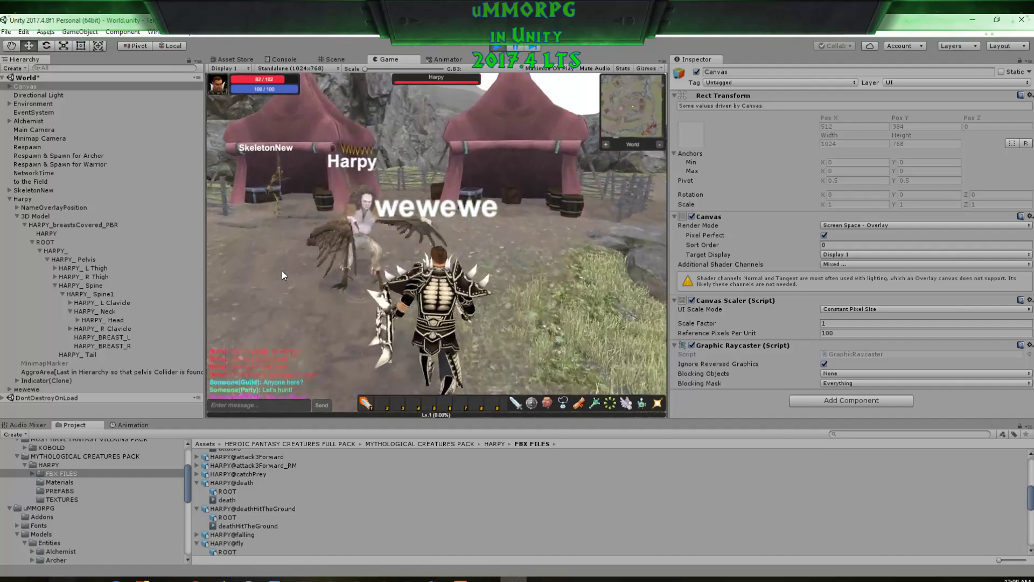
right_click_drag(283, 271, 319, 284)
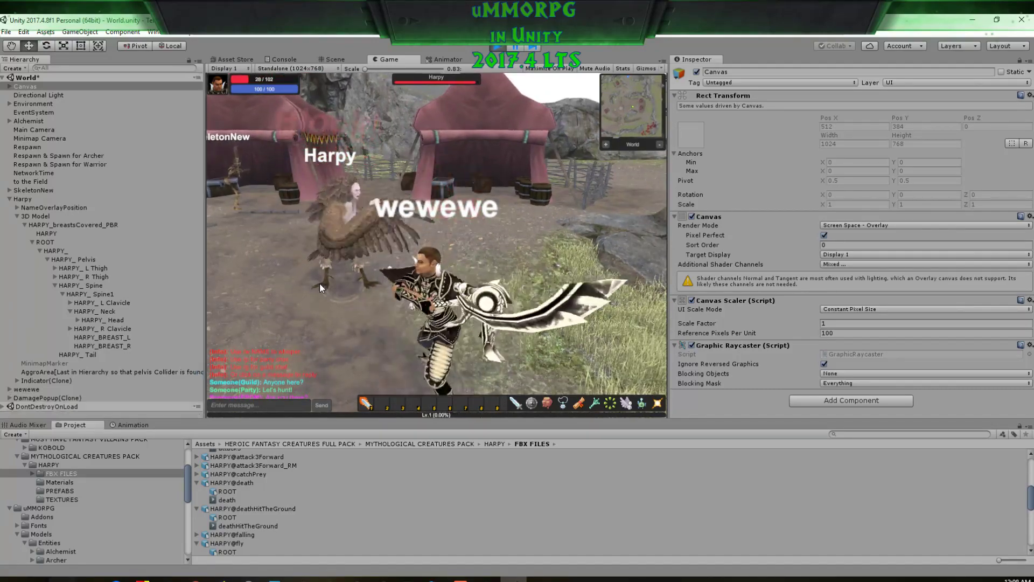
mouse_move(318, 283)
right_mouse_down()
mouse_move(164, 298)
mouse_move(223, 299)
right_mouse_up()
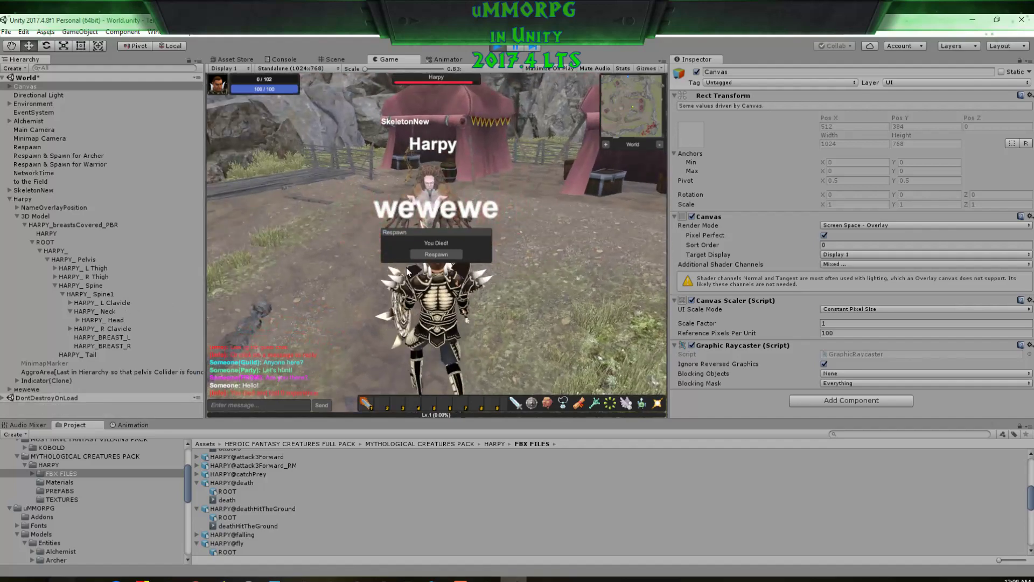
Step: Respawn the character and examine the Harpy's movement and idle animations from a distance
left_click(439, 252)
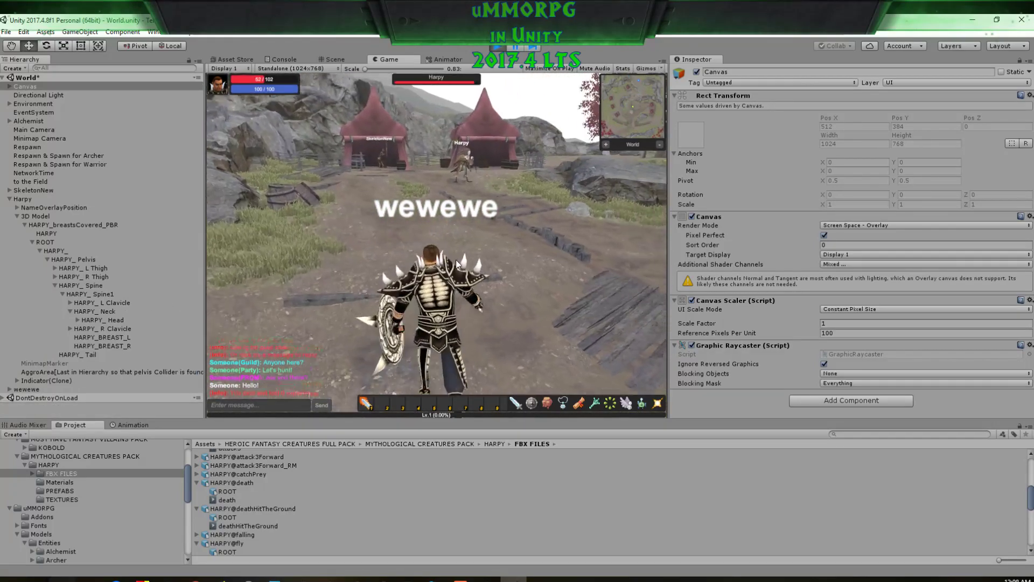
key("w")
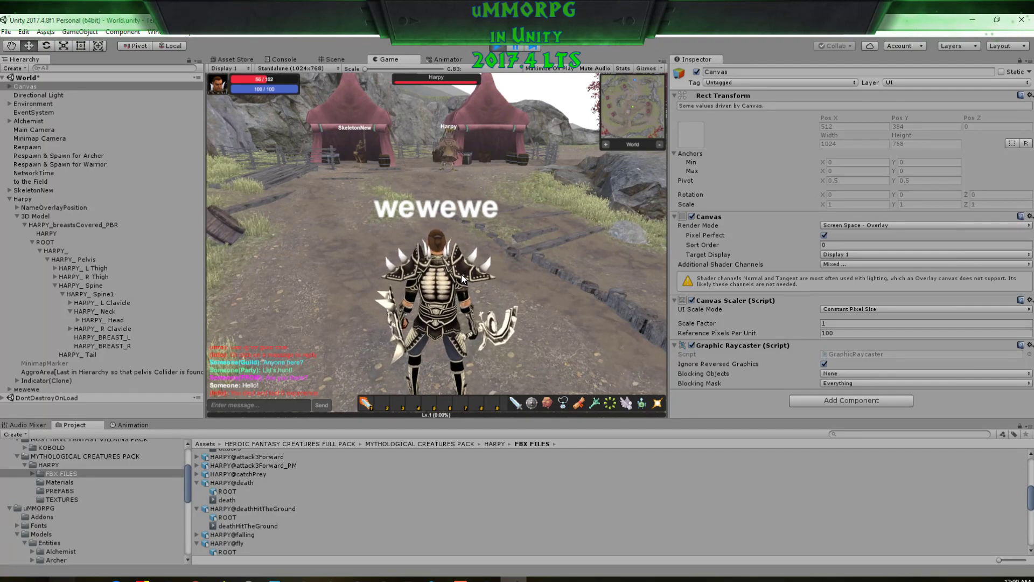
key("w")
key("d")
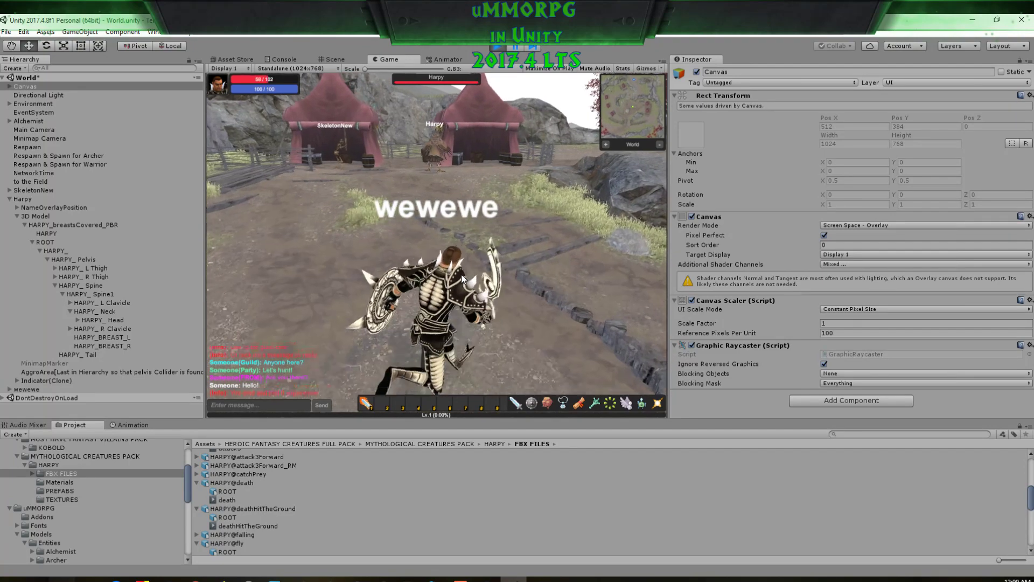
key("d")
key("a")
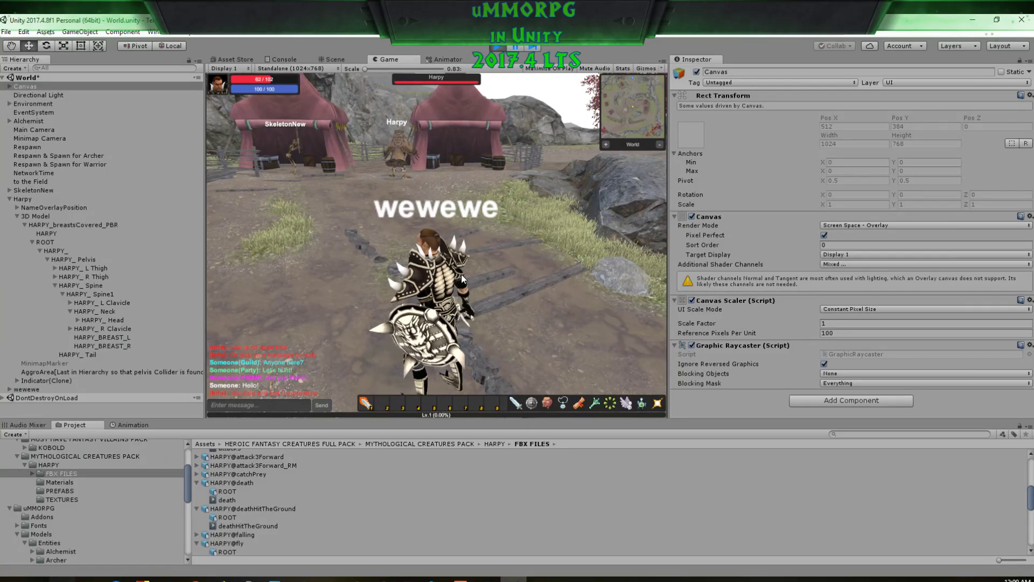
key("w")
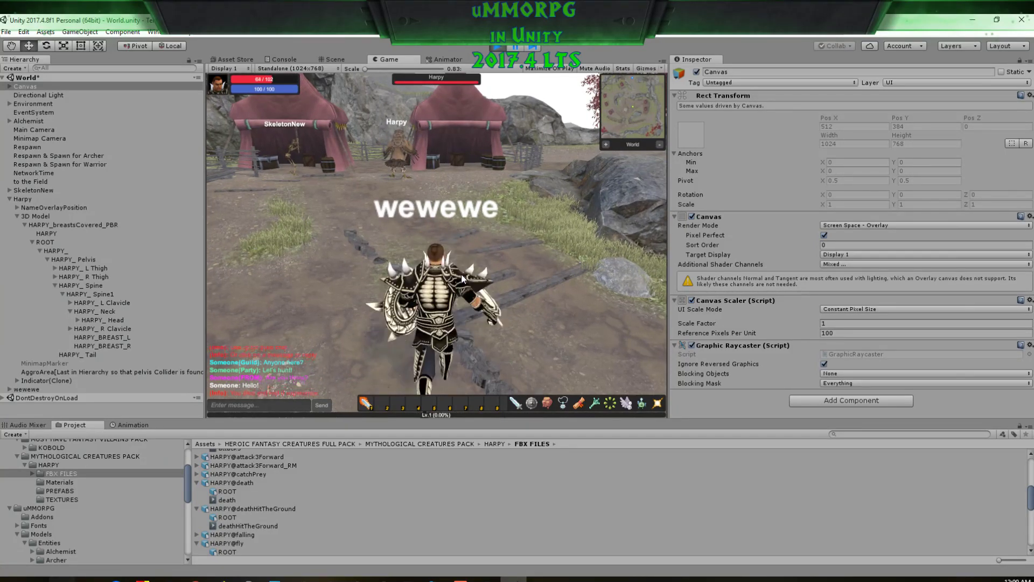
key("s")
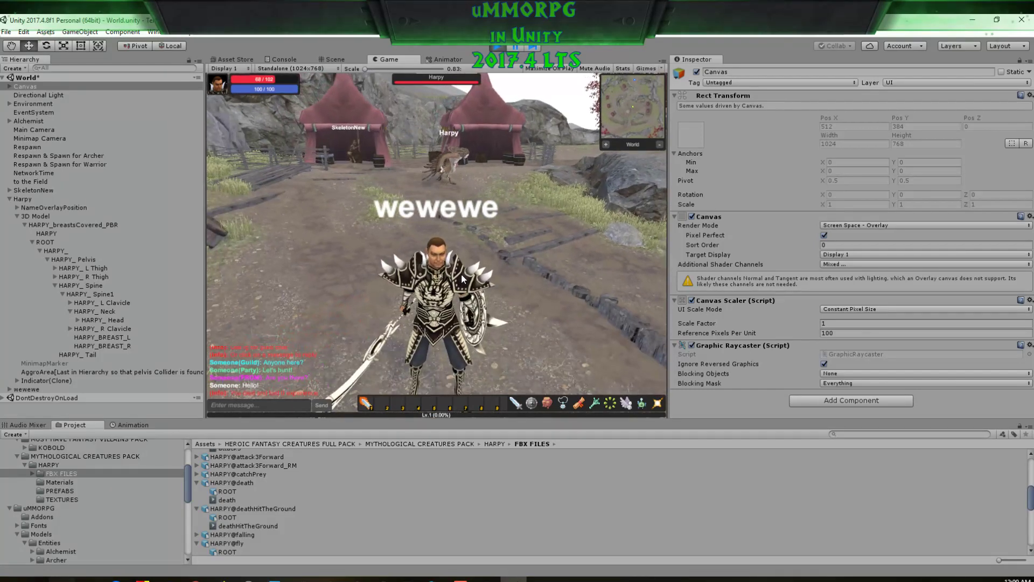
key("w")
key("d")
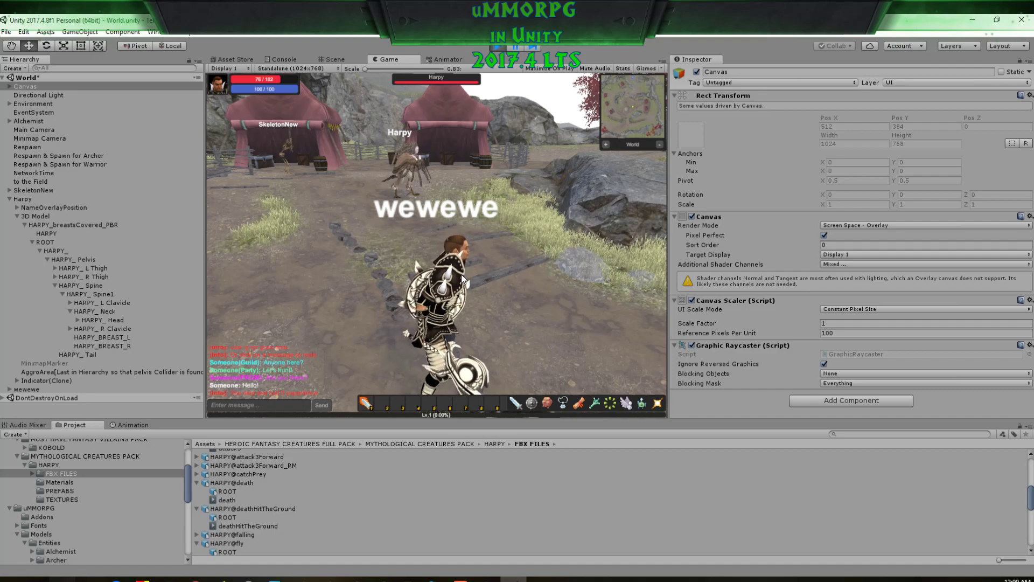
key("a")
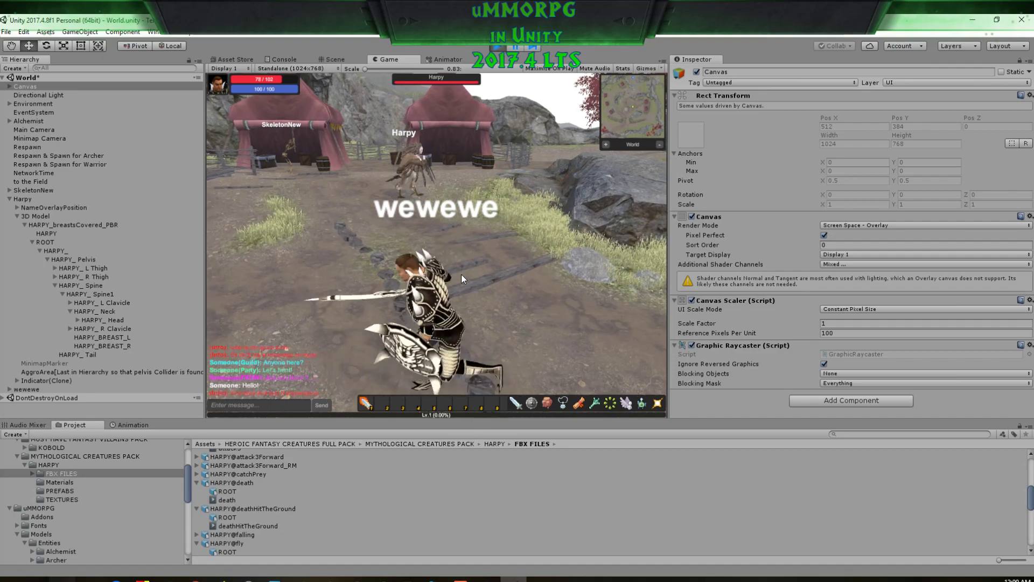
key("s")
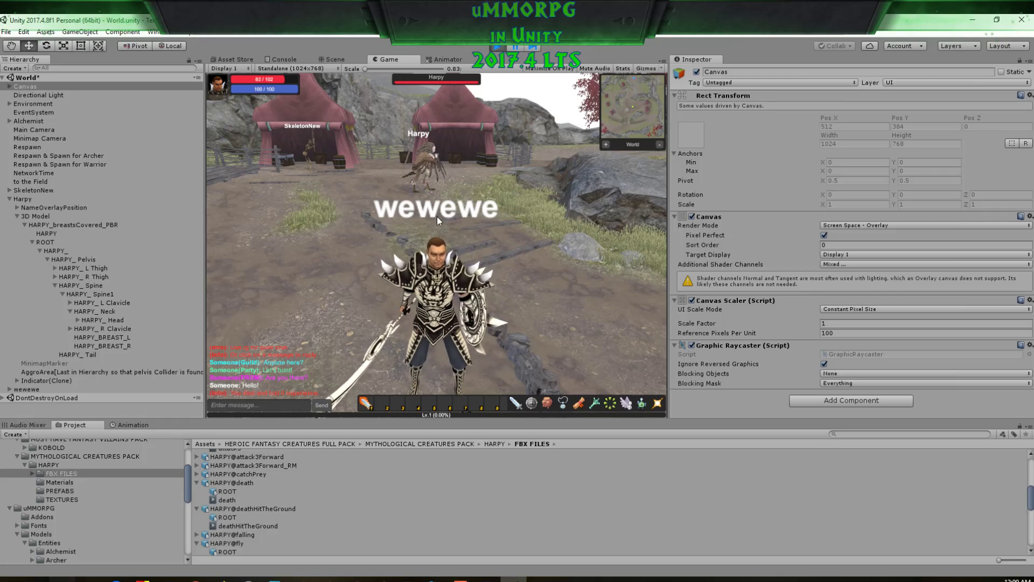
scroll(437, 216, "down", 5)
right_click_drag(437, 218, 487, 302)
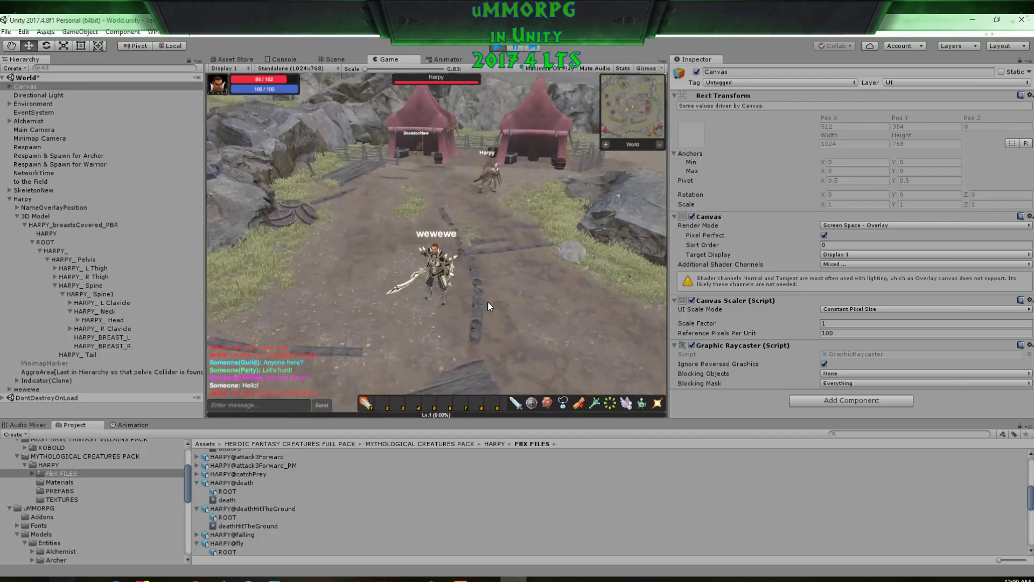
Step: Restart play mode as server and player, delete the wewewe character, and stop play mode
left_click(498, 47)
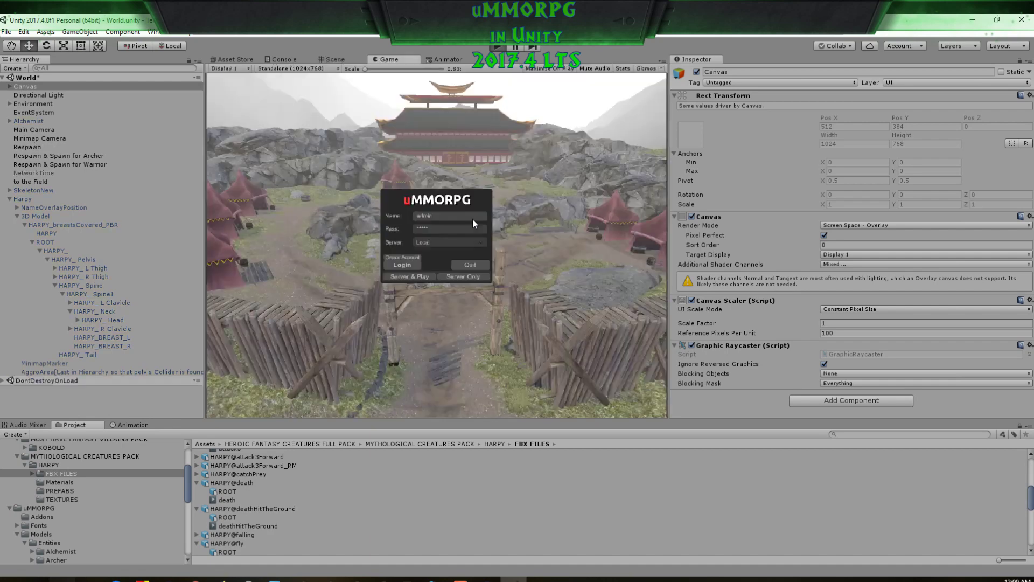
left_click(412, 277)
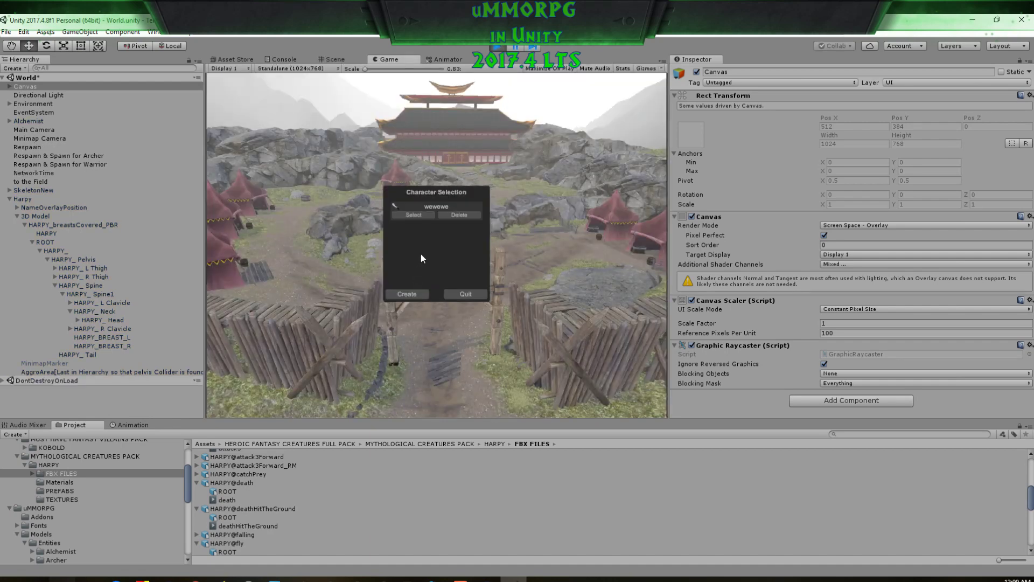
left_click(465, 214)
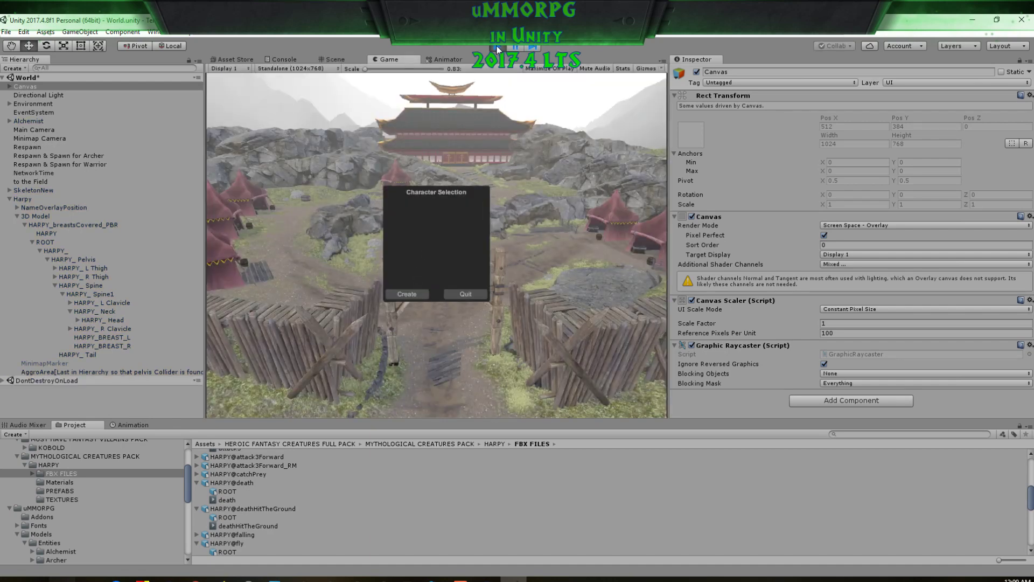
left_click(463, 293)
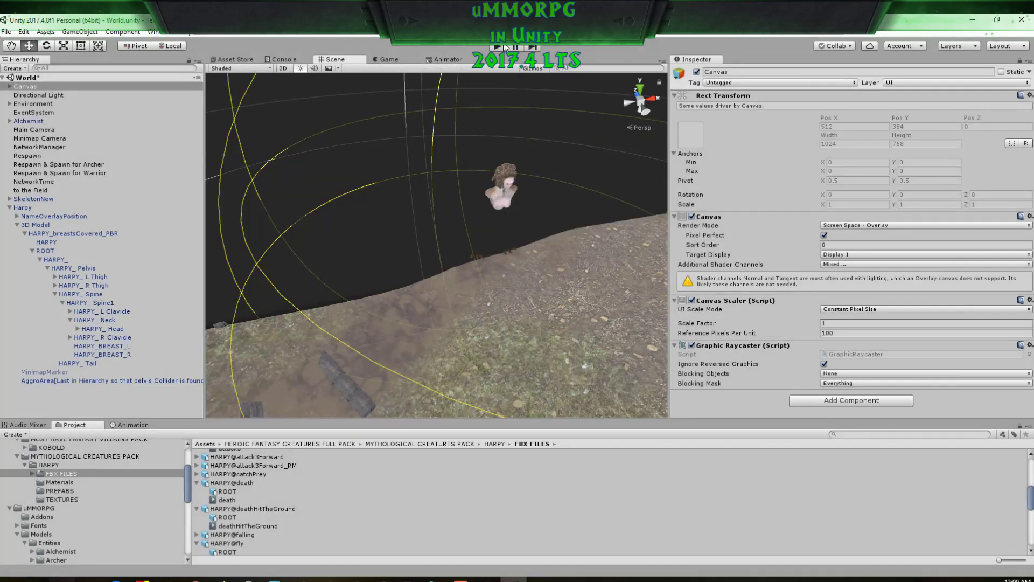
Step: Deactivate the Canvas object and collapse the Harpy's hierarchy
scroll(439, 310, "down", 4)
middle_click_drag(402, 307, 573, 287)
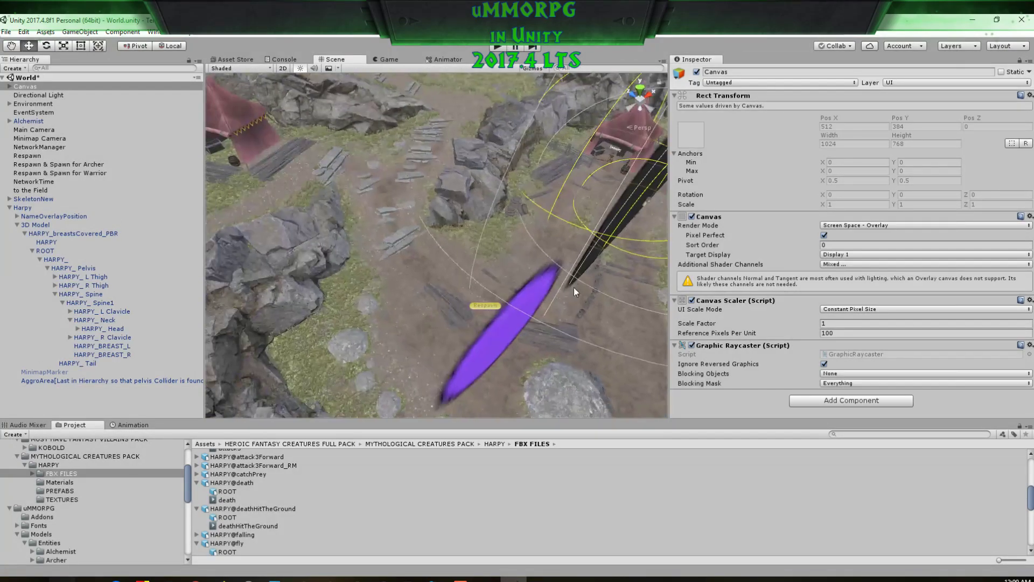
left_click(696, 72)
left_click(9, 208)
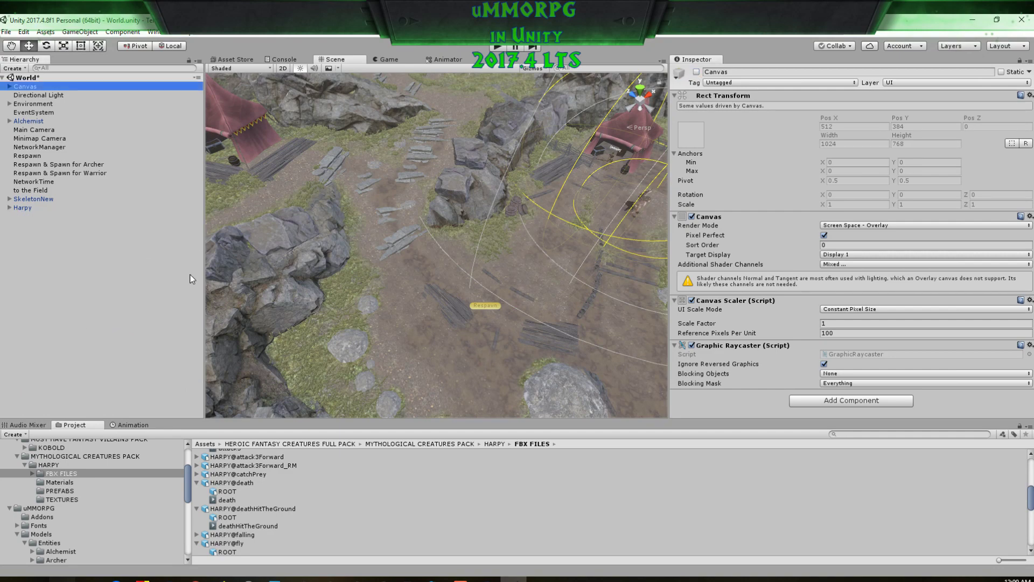
Step: Delete all parts under the Alchemist's 3D Model, from beard to skeleton, and accept breaking the prefab instance
right_click_drag(409, 372, 352, 246)
key("w")
left_click(9, 121)
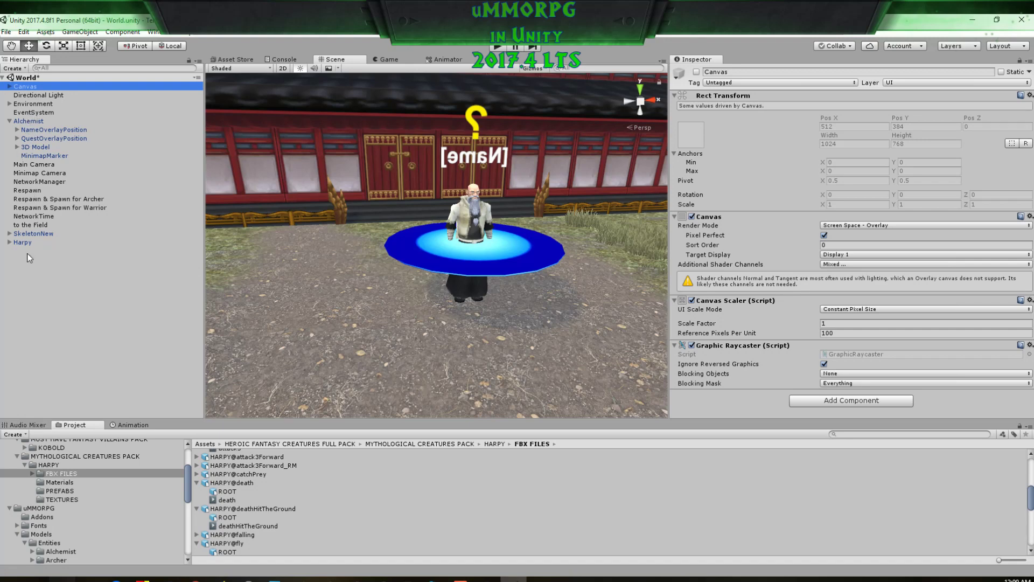
left_click(33, 148)
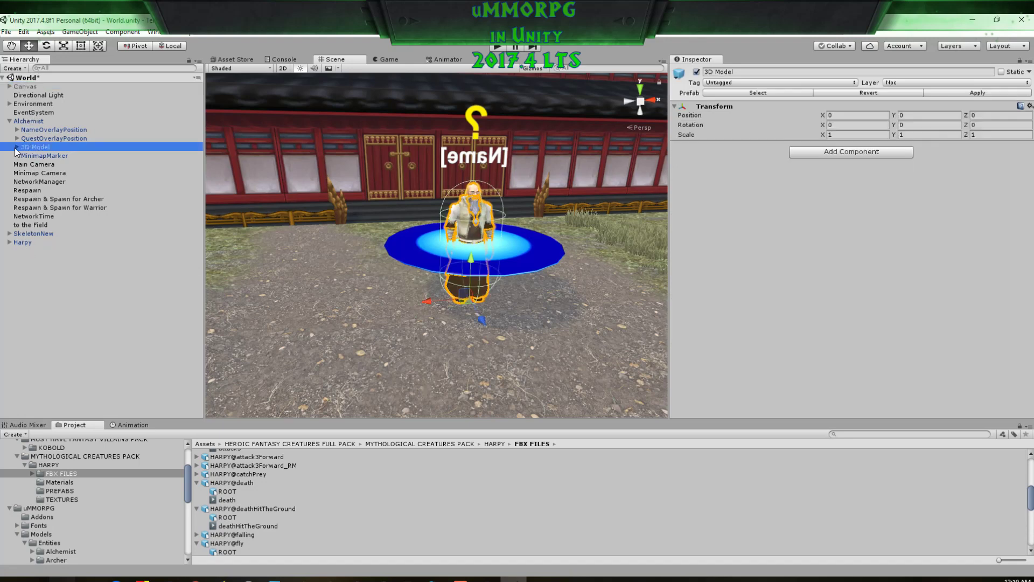
left_click(16, 147)
left_click(37, 156)
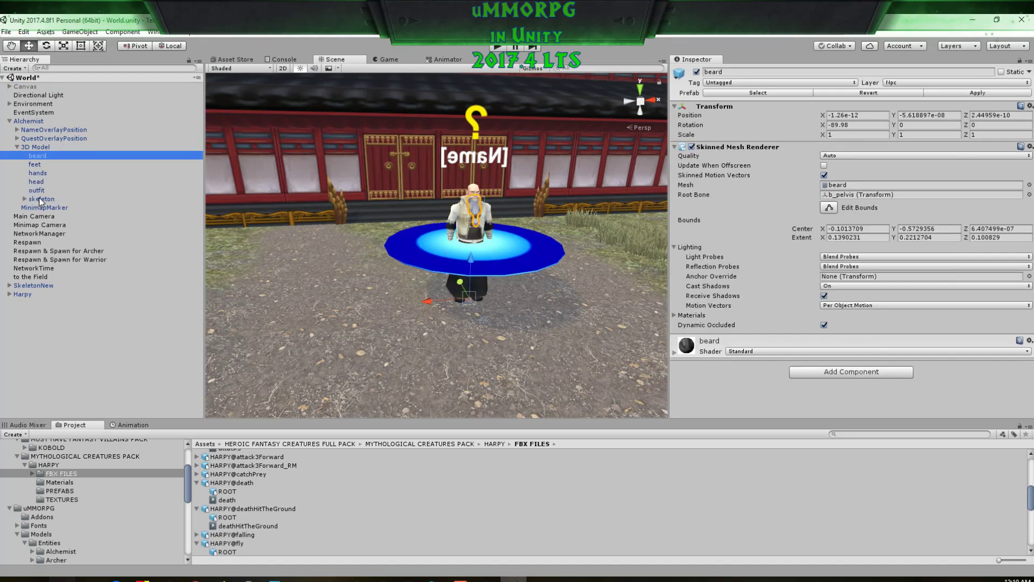
left_click(41, 198, "shift")
key("Delete")
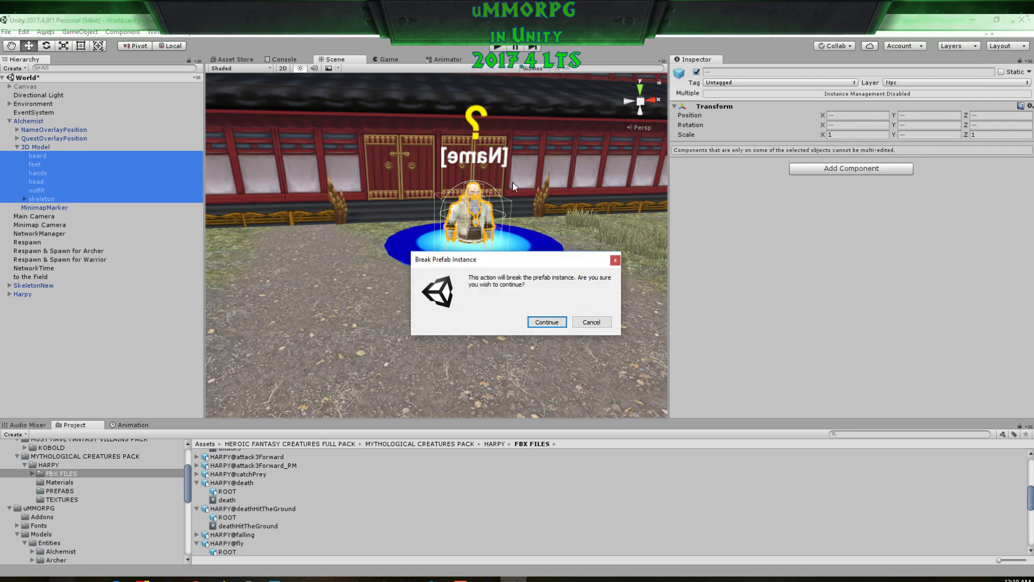
left_click(563, 323)
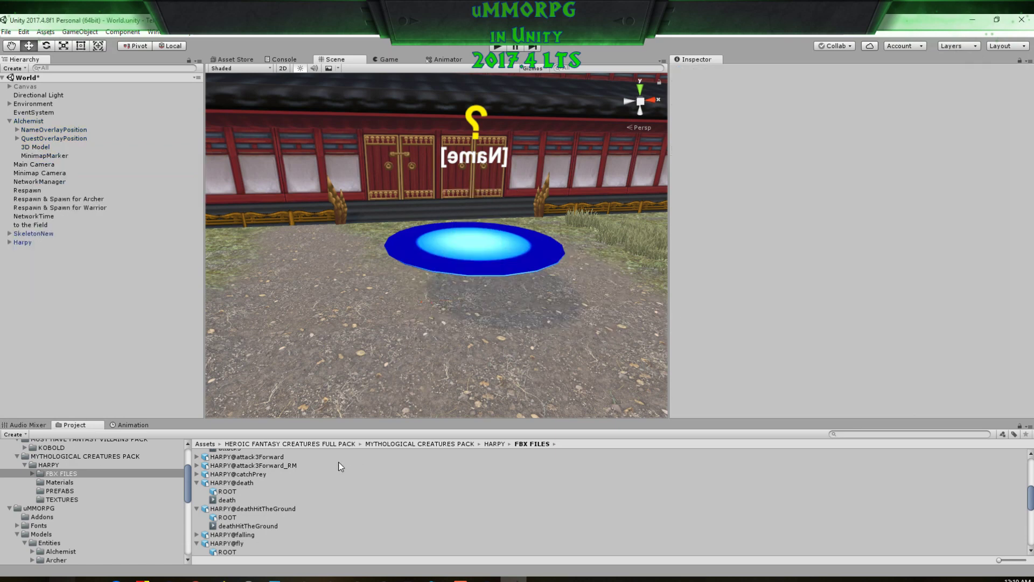
Step: Place the KOBOLD_PBR prefab from the KOBOLD PREFABS folder under the Alchemist's 3D Model
scroll(244, 483, "up", 4)
scroll(54, 470, "up", 3)
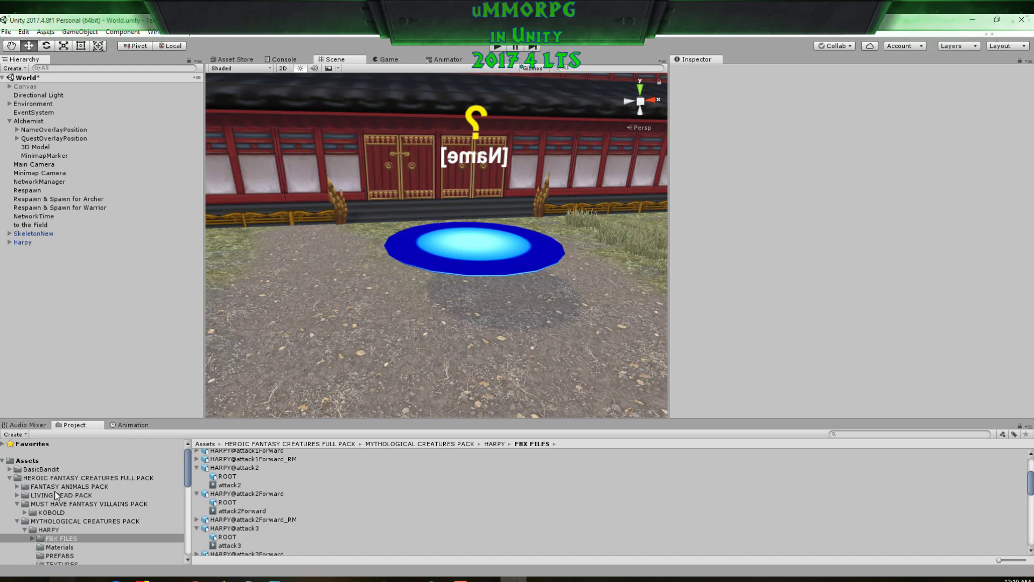
left_click(50, 512)
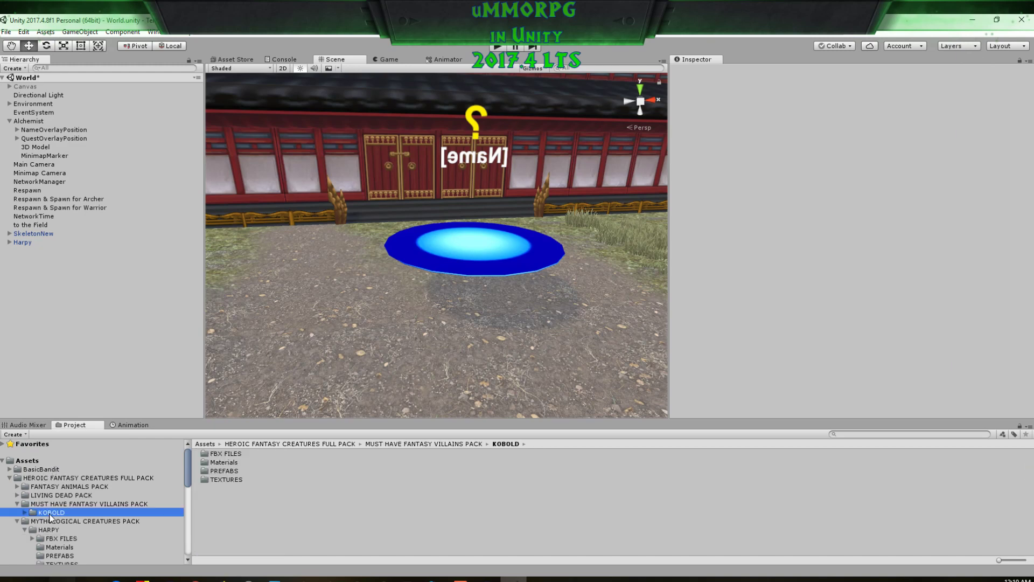
double_click(225, 471)
left_click_drag(234, 462, 30, 148)
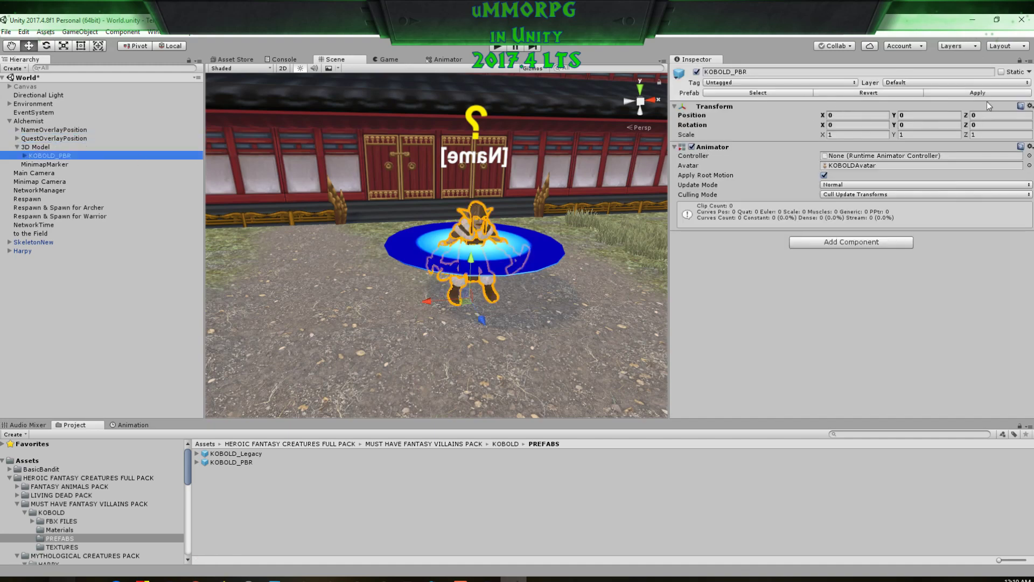
Step: Set the layer of KOBOLD_PBR and all of its child objects to Npc
left_click(922, 84)
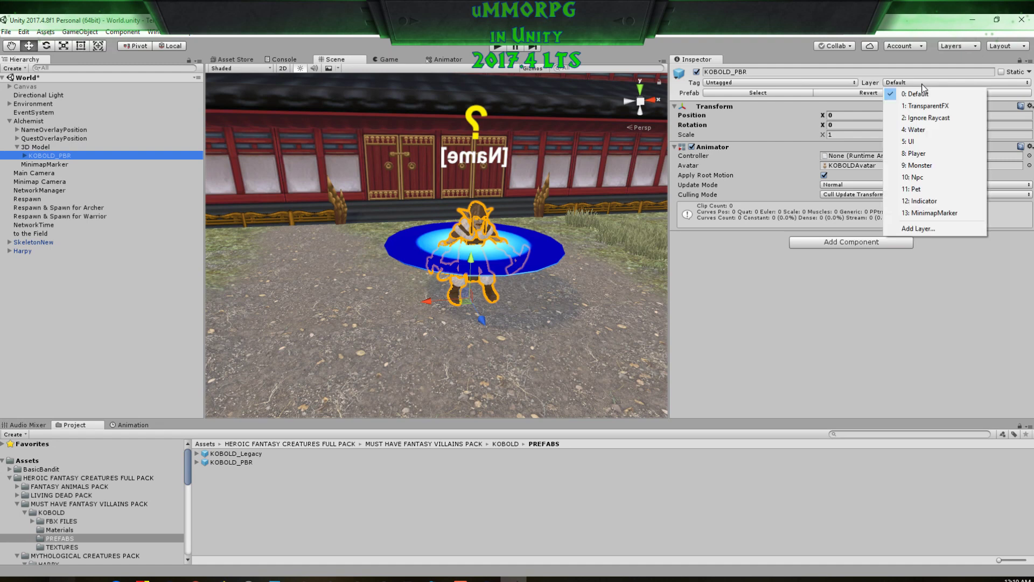
left_click(916, 177)
left_click(463, 322)
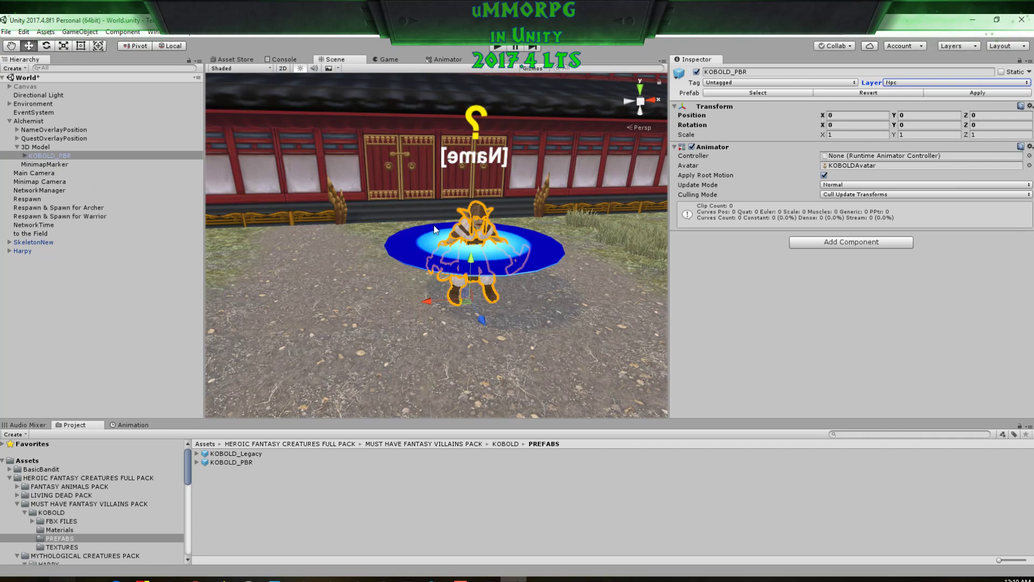
Step: Deactivate the Alchemist's MinimapMarker object so the Kobold model can be seen unobstructed
left_click(50, 165)
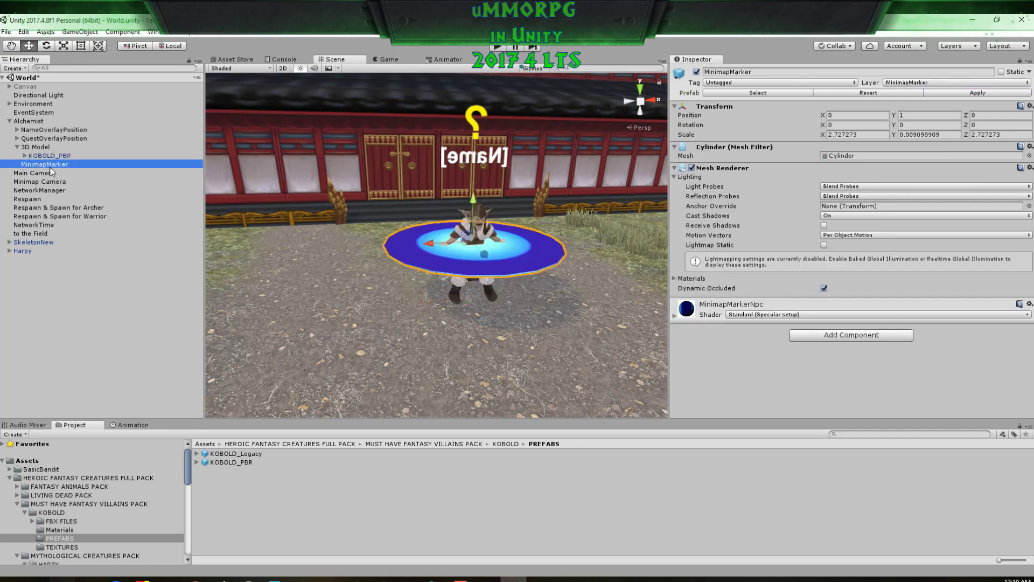
left_click(697, 72)
scroll(547, 257, "up", 5)
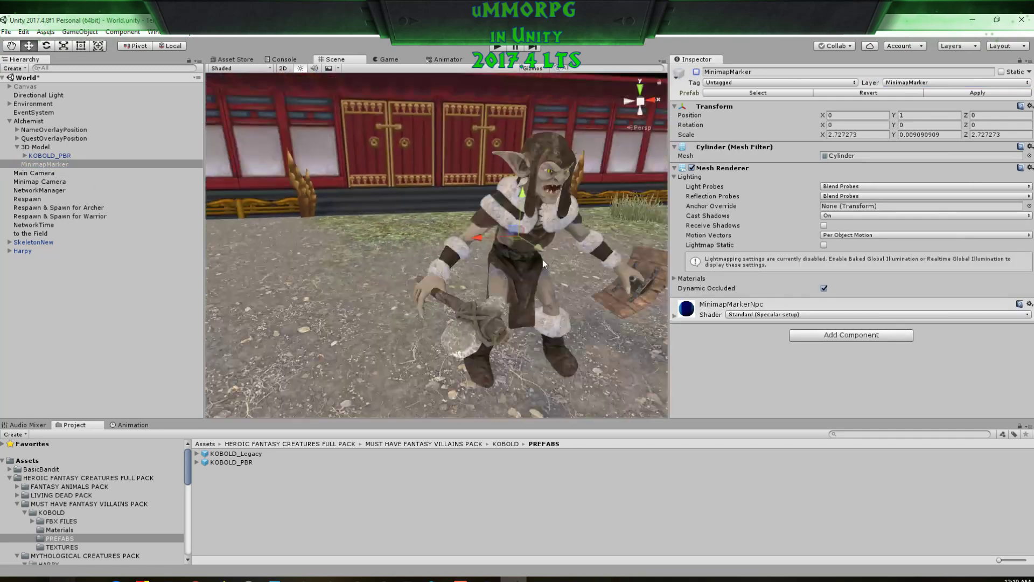
mouse_move(543, 264)
middle_mouse_down()
mouse_move(520, 242)
mouse_move(531, 247)
middle_mouse_up()
scroll(526, 240, "down", 3)
mouse_move(542, 296)
middle_mouse_down()
mouse_move(548, 285)
mouse_move(538, 298)
middle_mouse_up()
scroll(548, 289, "down", 2)
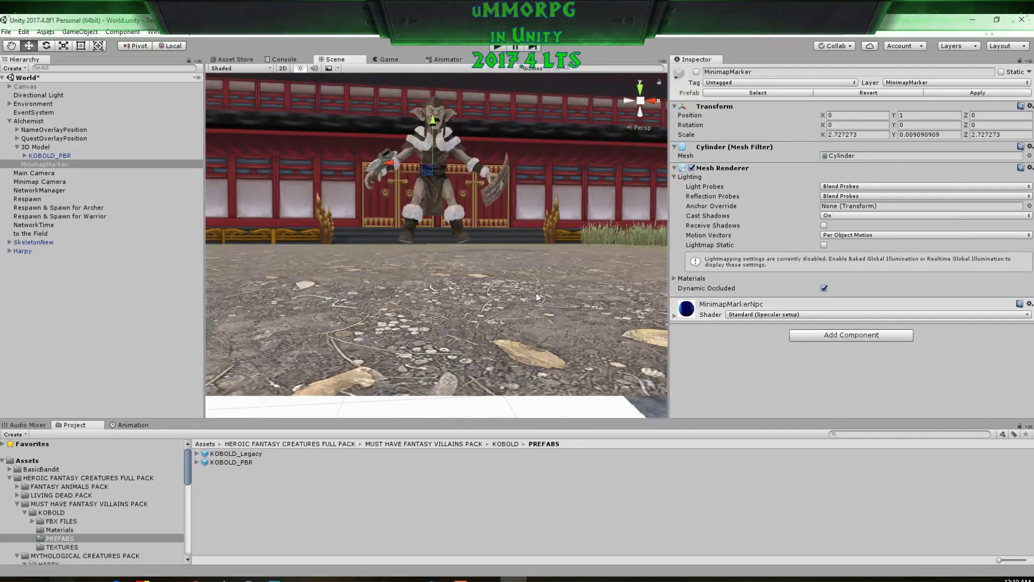
middle_click_drag(288, 203, 300, 214)
Step: Lower the whole Alchemist object towards the ground to a Y position of about 9.616
left_click(28, 122)
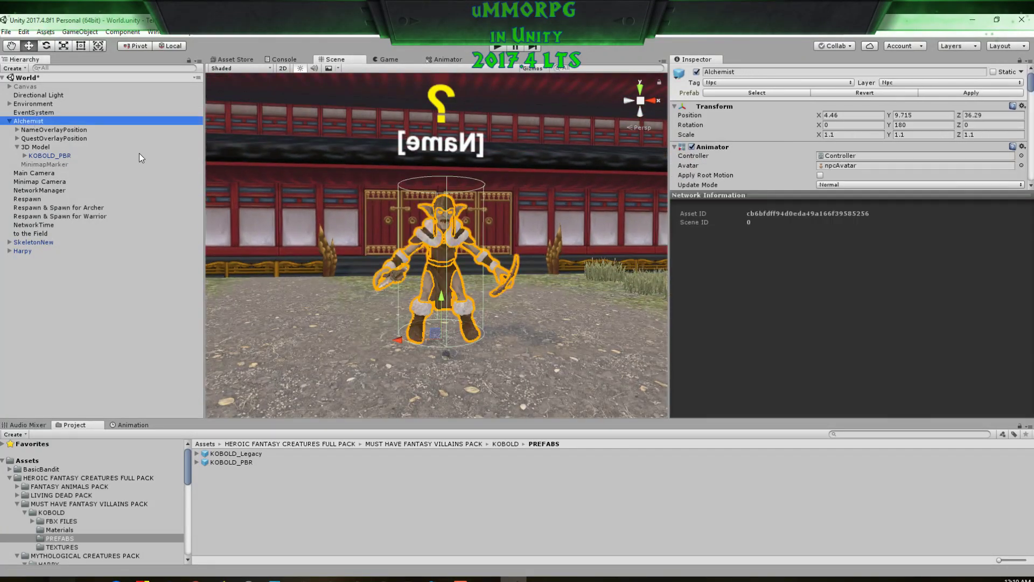
middle_click_drag(487, 306, 486, 301)
left_click_drag(433, 247, 433, 255)
middle_click_drag(510, 282, 513, 312)
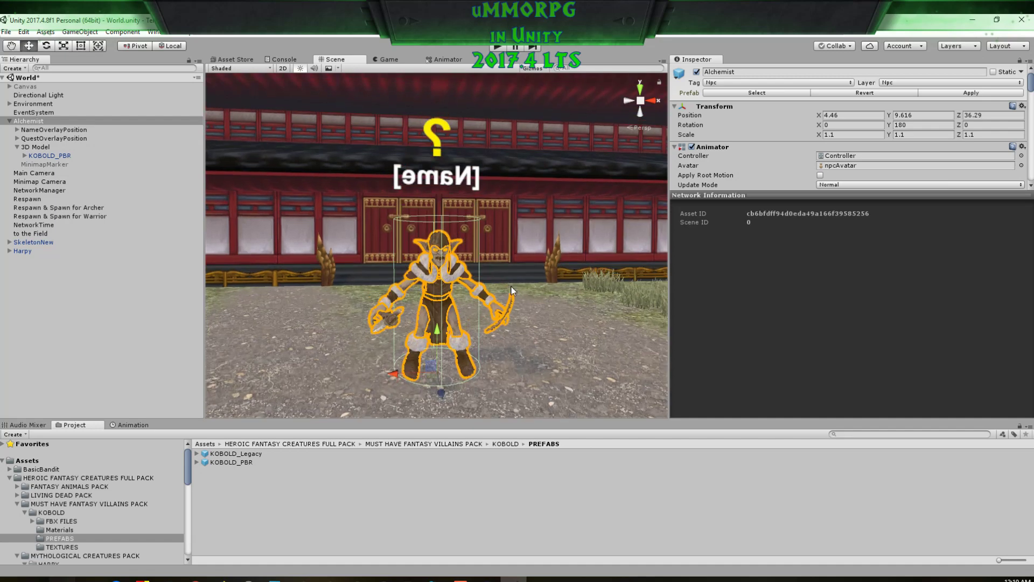
Step: Expand KOBOLD_PBR down to the pelvis bone under root and add a Capsule Collider to the pelvis
left_click(35, 147)
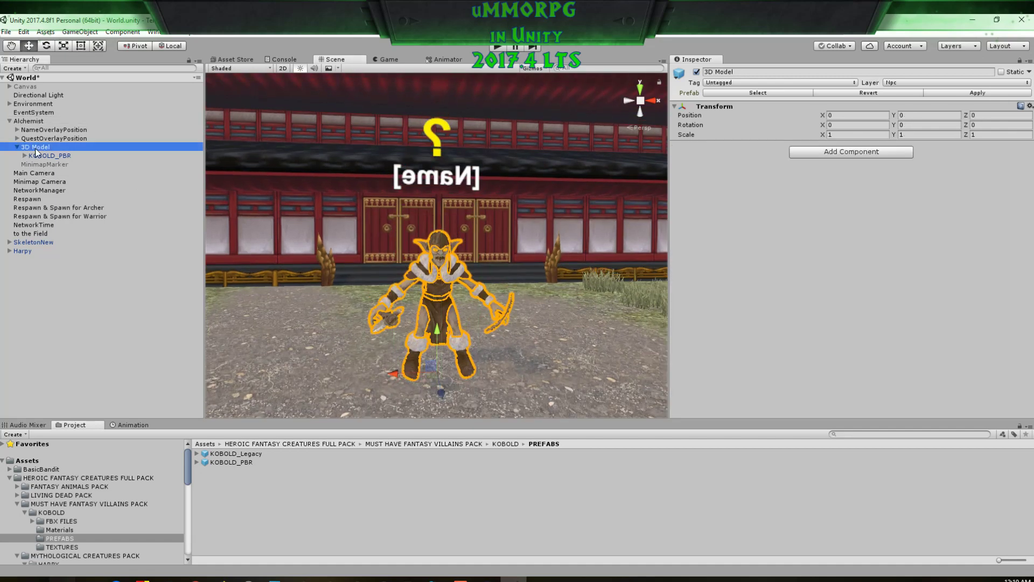
left_click(36, 156)
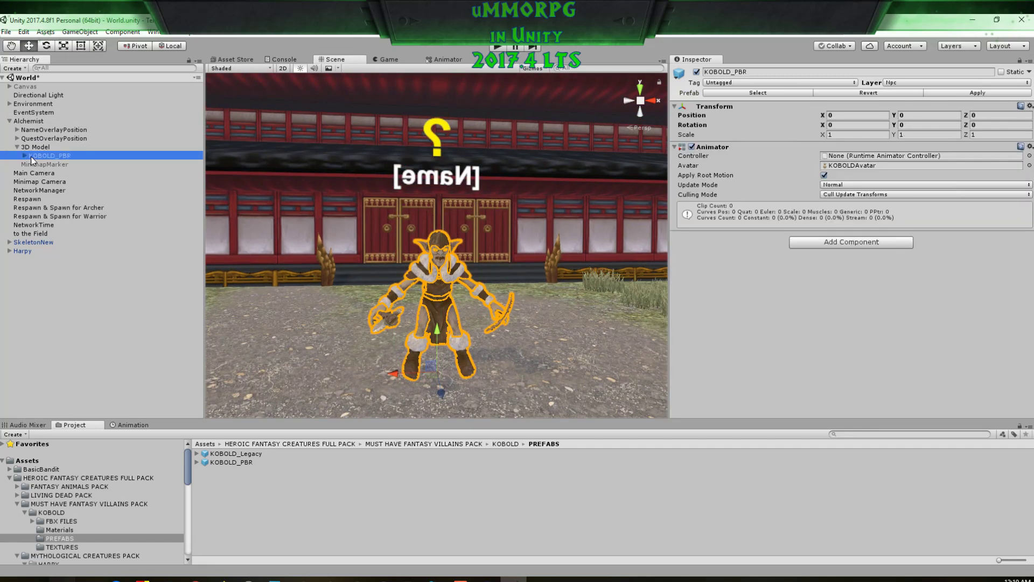
left_click(24, 148)
left_click(25, 156)
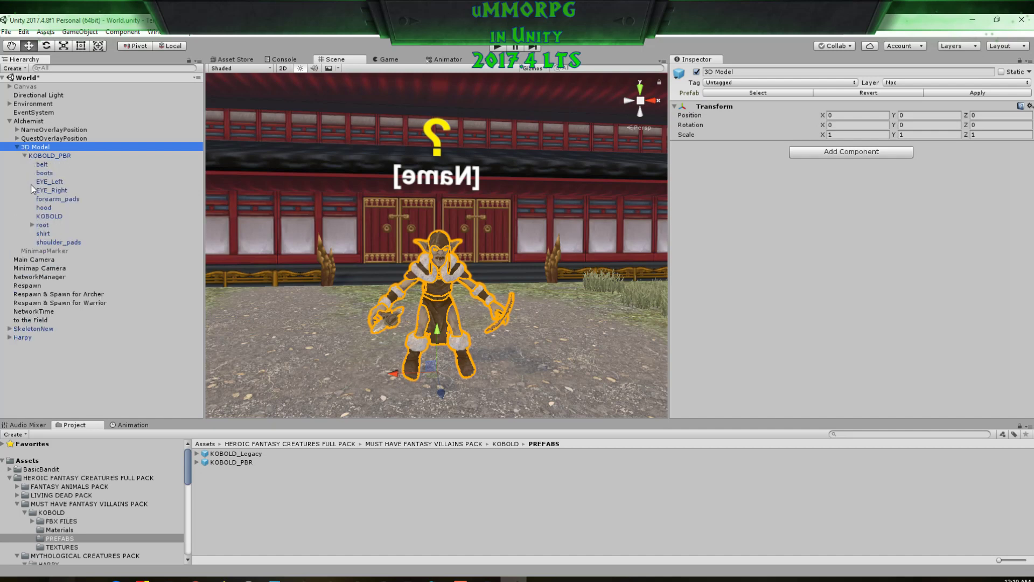
left_click(32, 226)
left_click(52, 251)
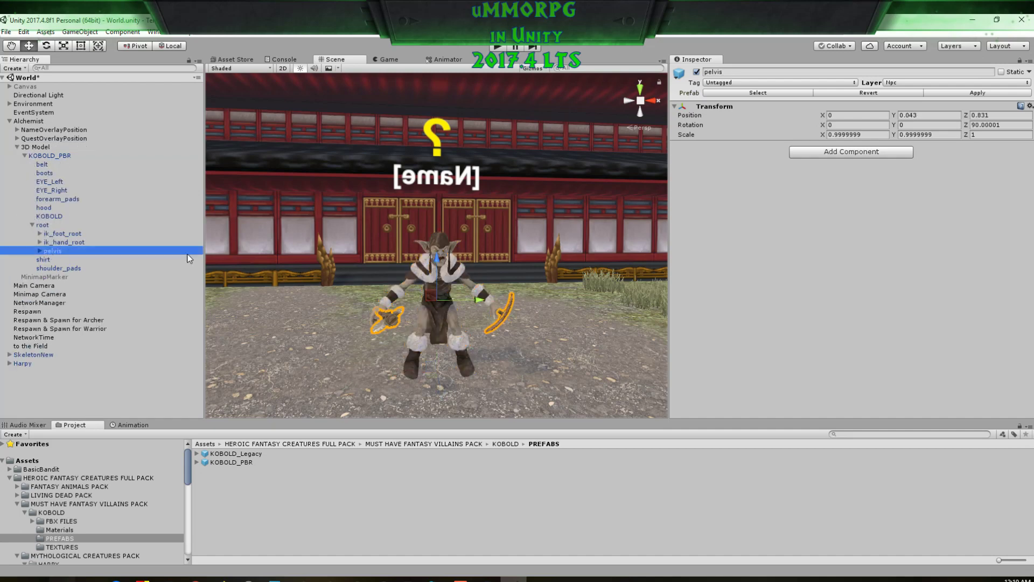
left_click(829, 153)
left_click(813, 194)
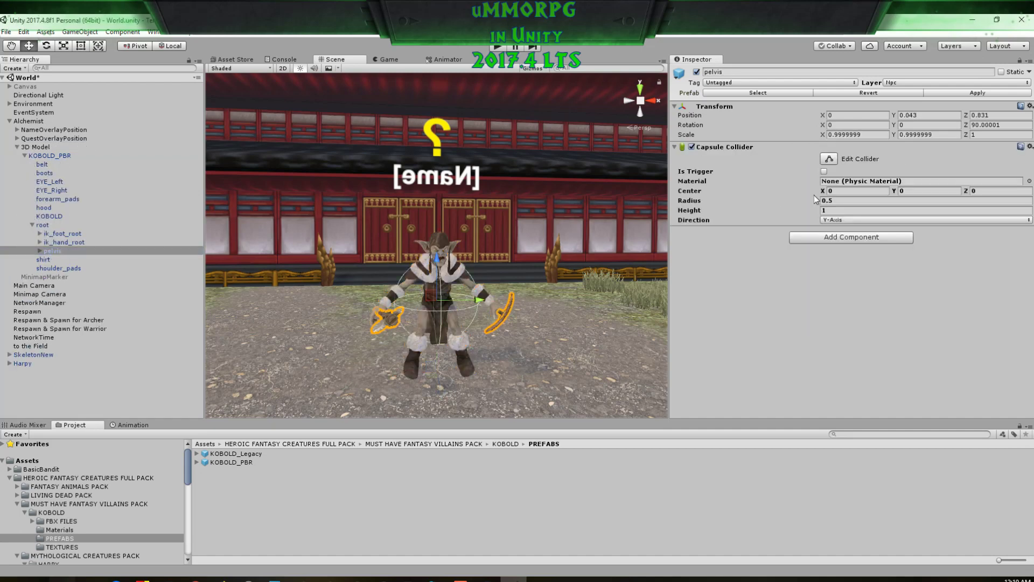
Step: Set the pelvis Capsule Collider's height to 1.73 and its direction to Z-Axis
left_click_drag(789, 210, 796, 216)
left_click(841, 219)
left_click(845, 232)
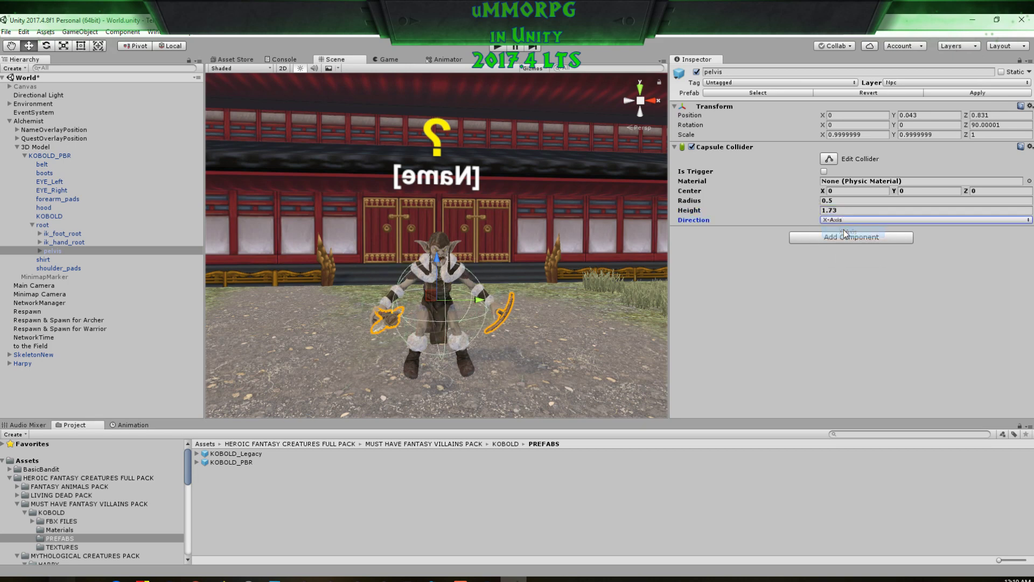
left_click(842, 220)
left_click(844, 255)
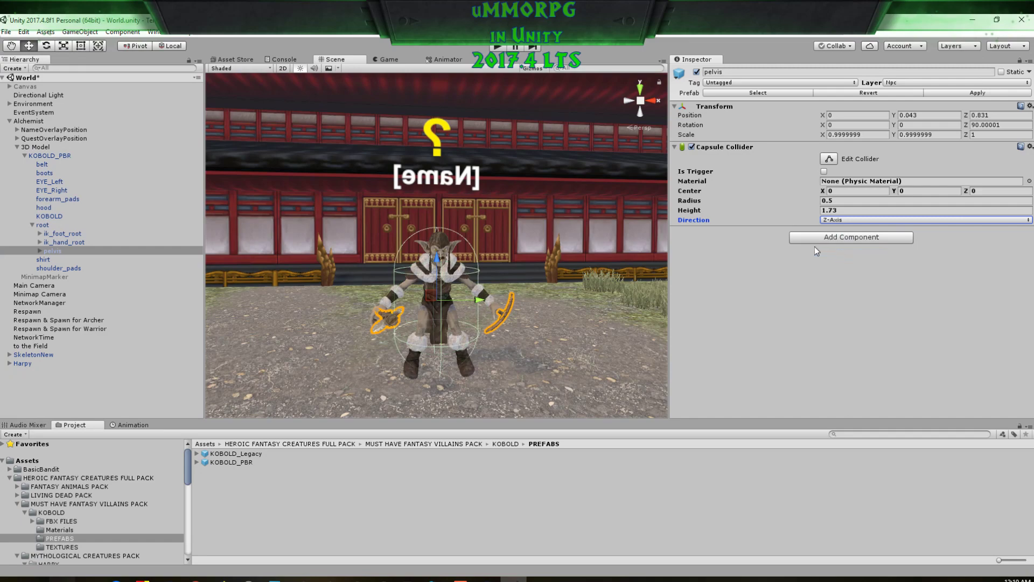
Step: Edit the pelvis collider in the scene, pulling in its upper and lower ends to a height of about 1.62
left_click(829, 160)
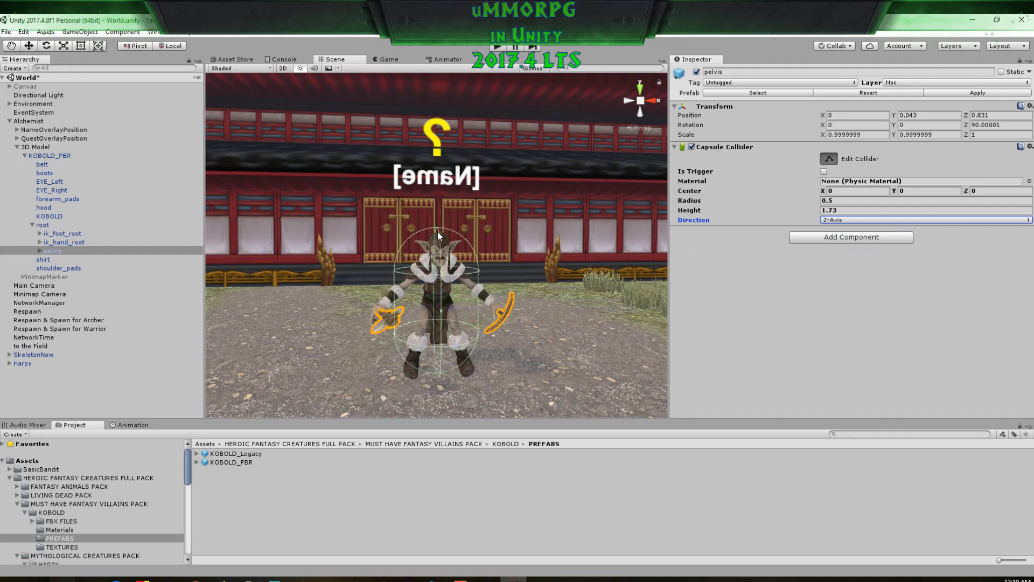
left_click_drag(438, 230, 439, 234)
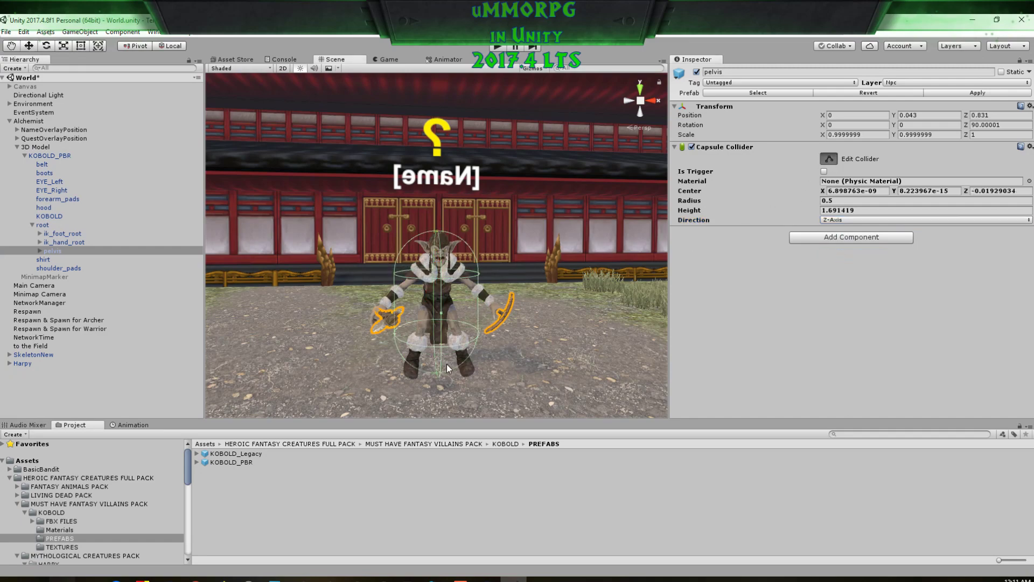
middle_click_drag(447, 367, 448, 282)
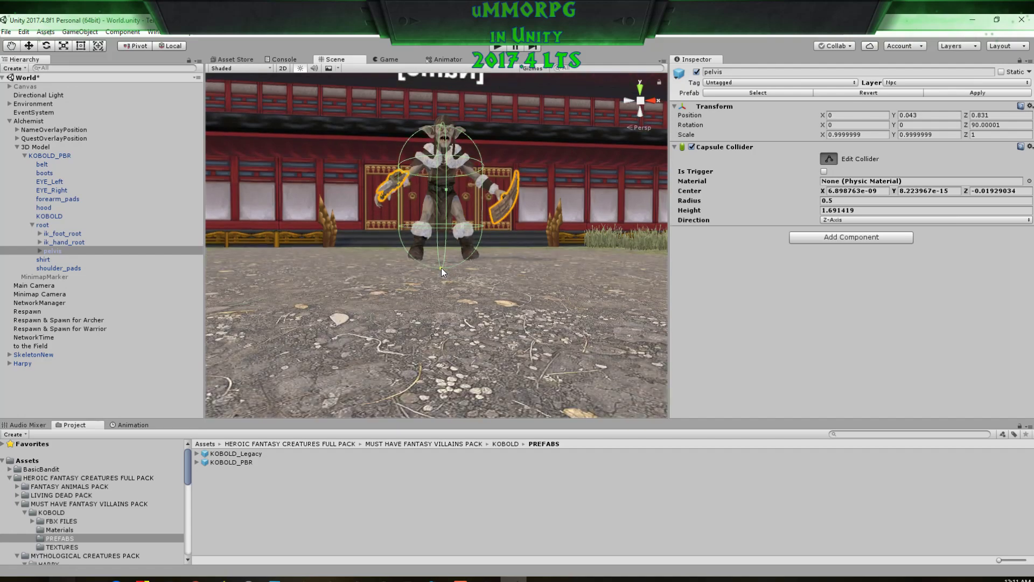
left_click_drag(441, 267, 443, 262)
middle_click_drag(443, 262, 510, 257)
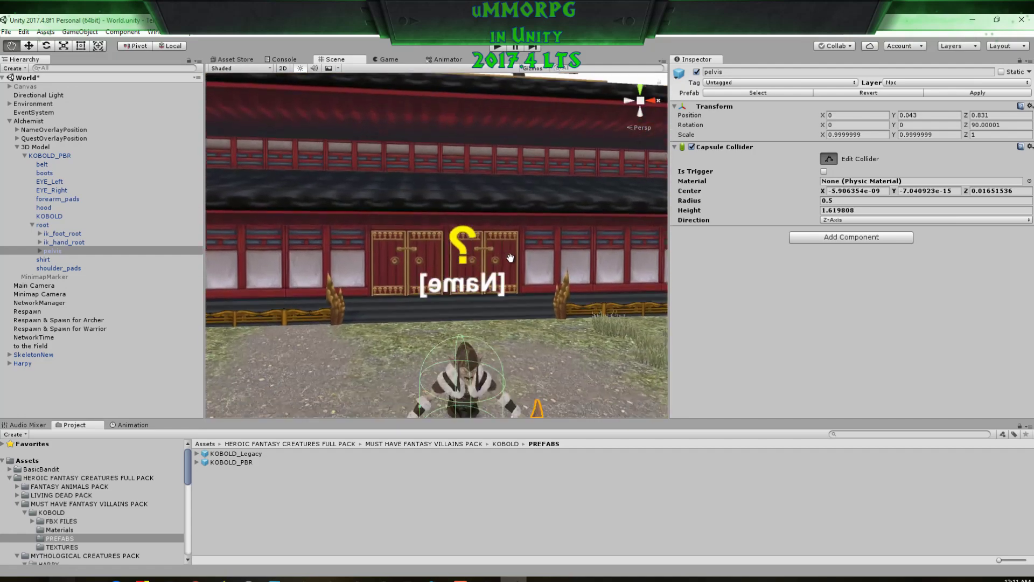
left_click_drag(510, 258, 496, 280, "alt")
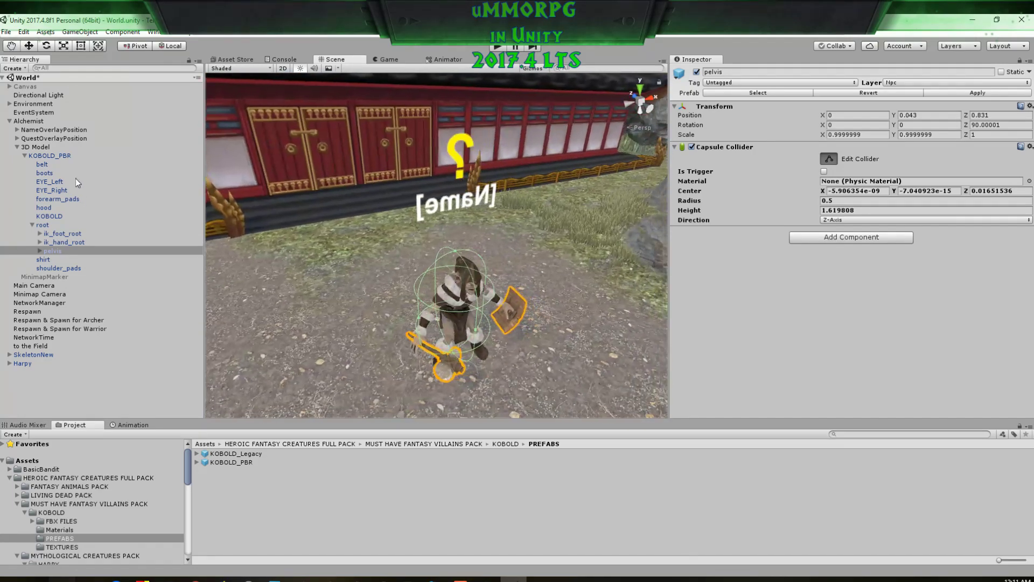
Step: Enlarge the Alchemist's component view and locate its source prefab among the project assets
left_click(30, 121)
left_click_drag(804, 193, 804, 314)
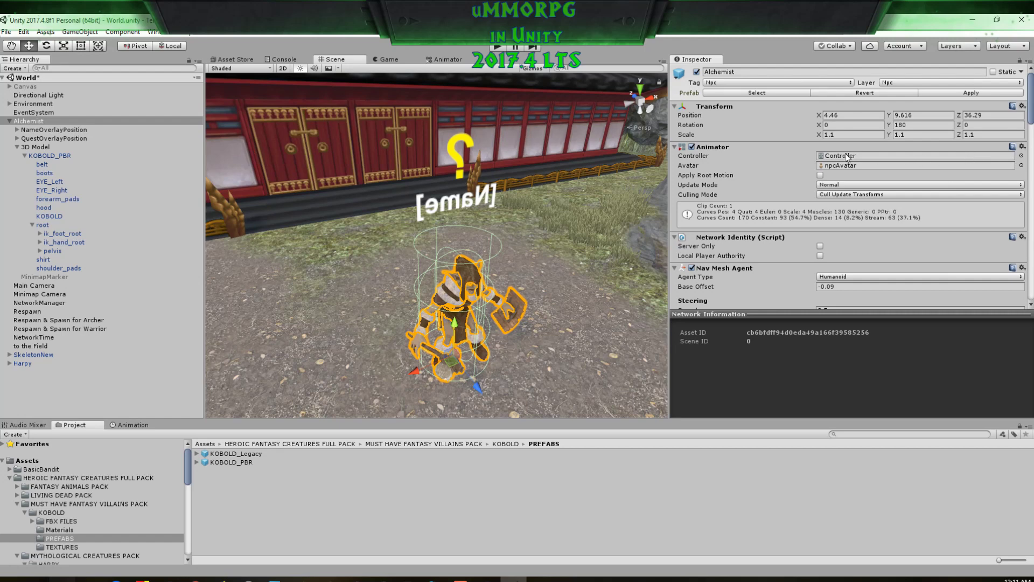
left_click(734, 93)
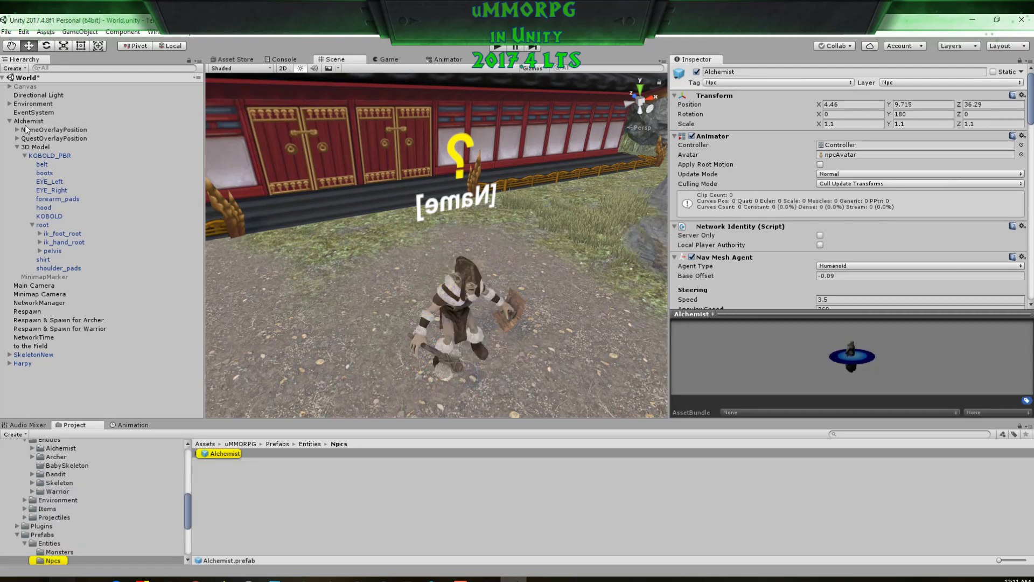
Step: Rename the Alchemist object to AlchemistKob and save it as a new prefab in the Npcs folder
left_click(29, 120)
left_click(45, 120)
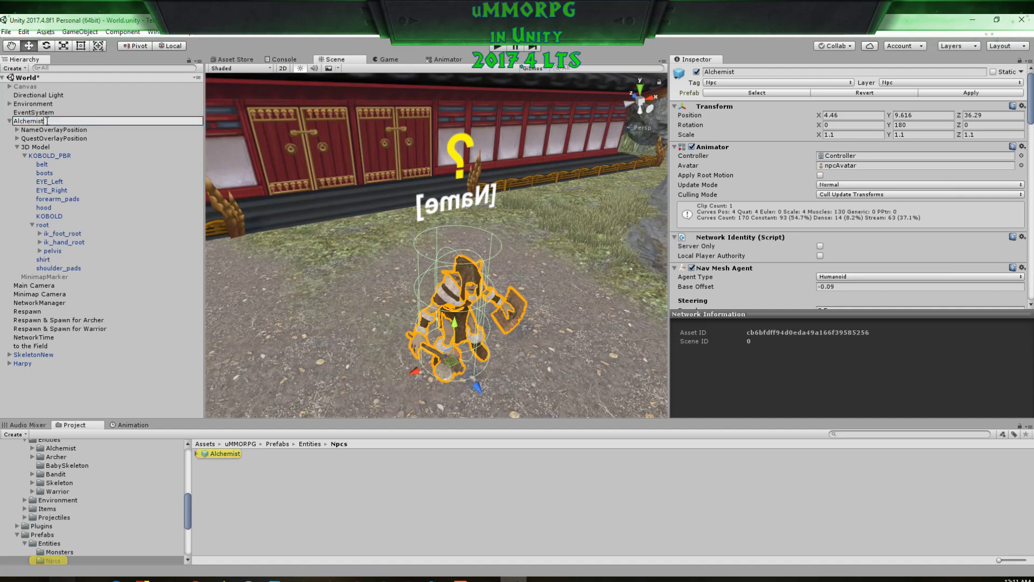
type("Kob")
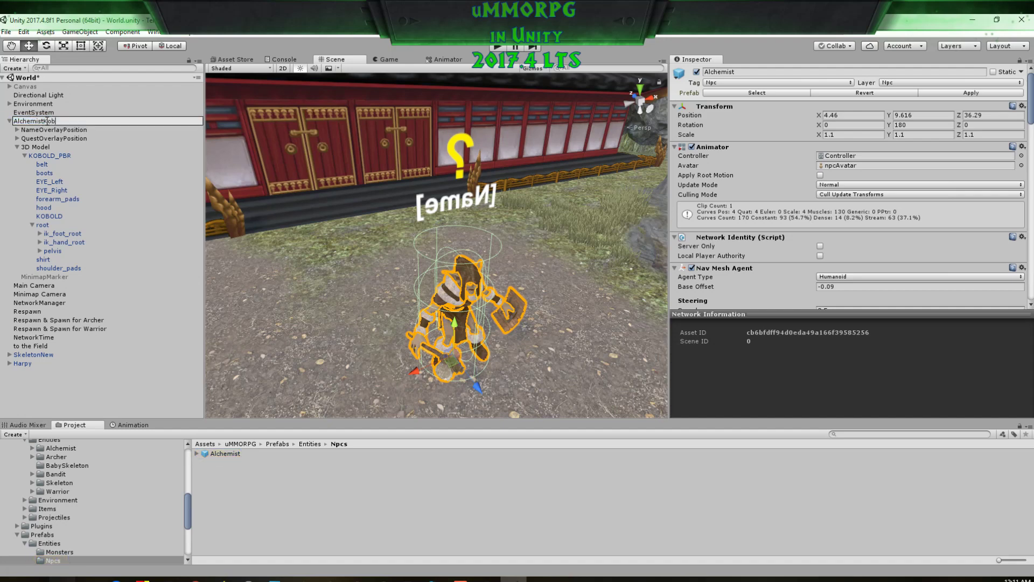
left_click_drag(40, 145, 213, 477)
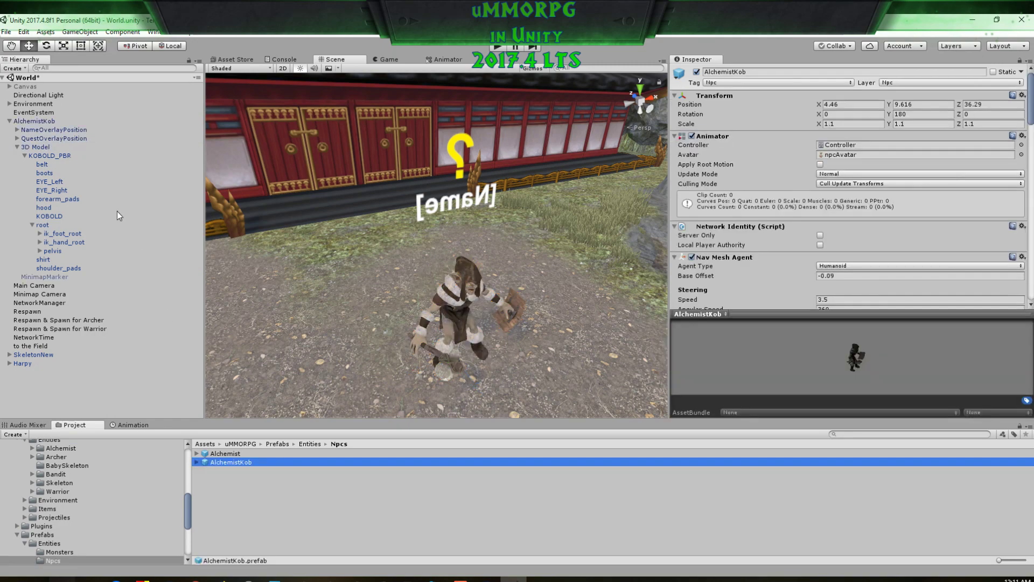
Step: Locate AlchemistKob's animator controller asset, duplicate it, and rename the copy Controller Kob
left_click(43, 121)
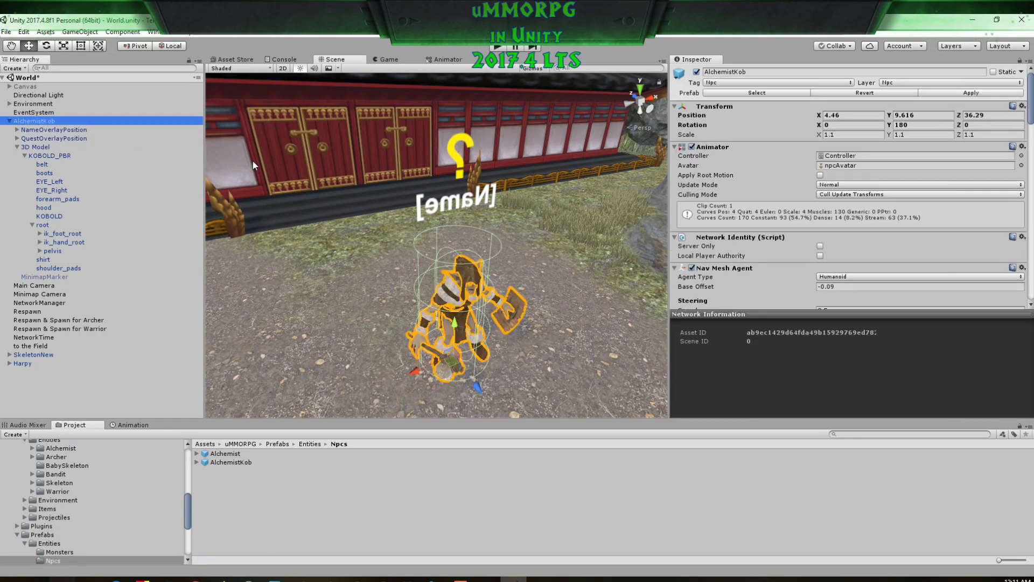
left_click(854, 156)
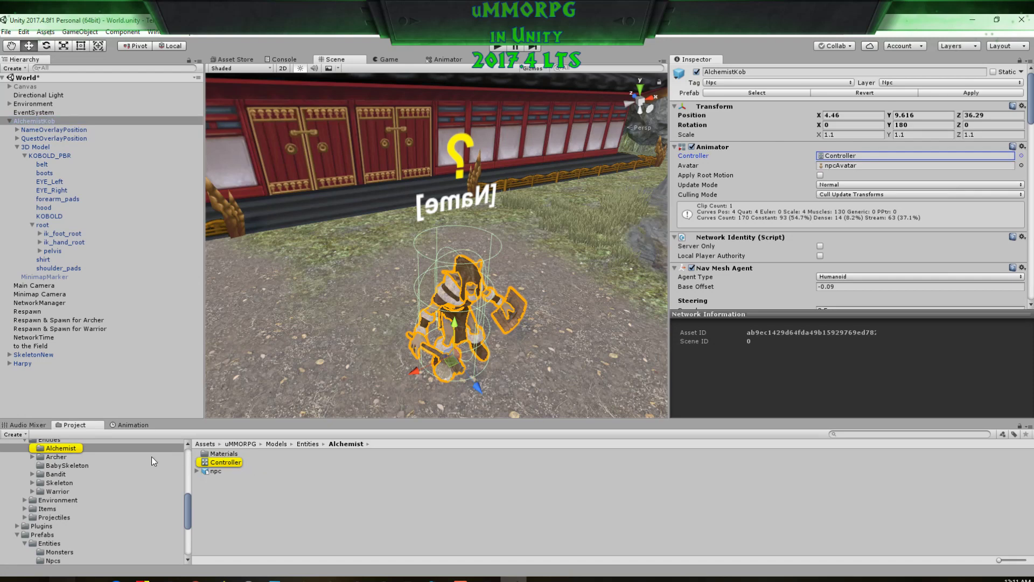
scroll(139, 470, "up", 3)
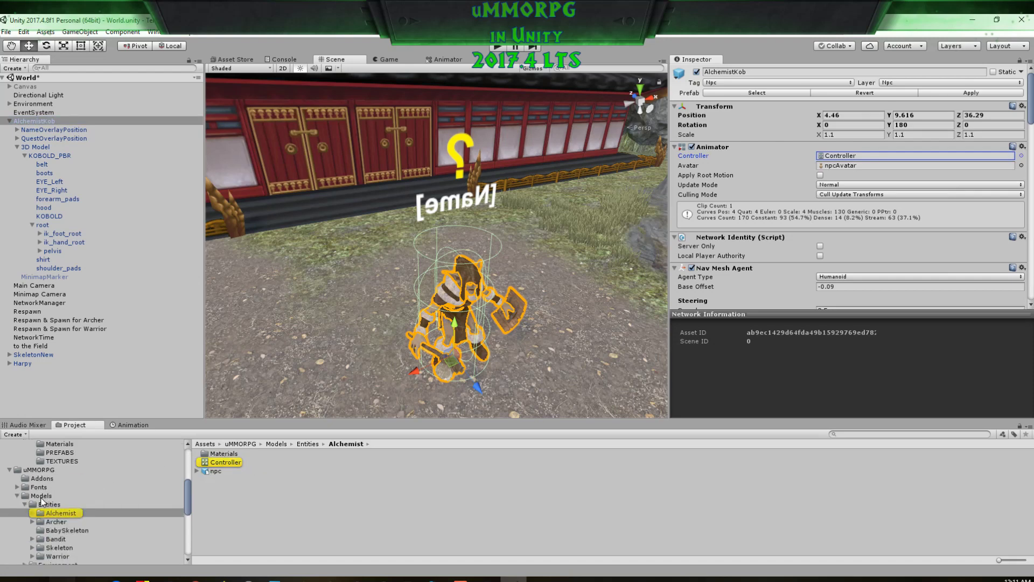
left_click(223, 463)
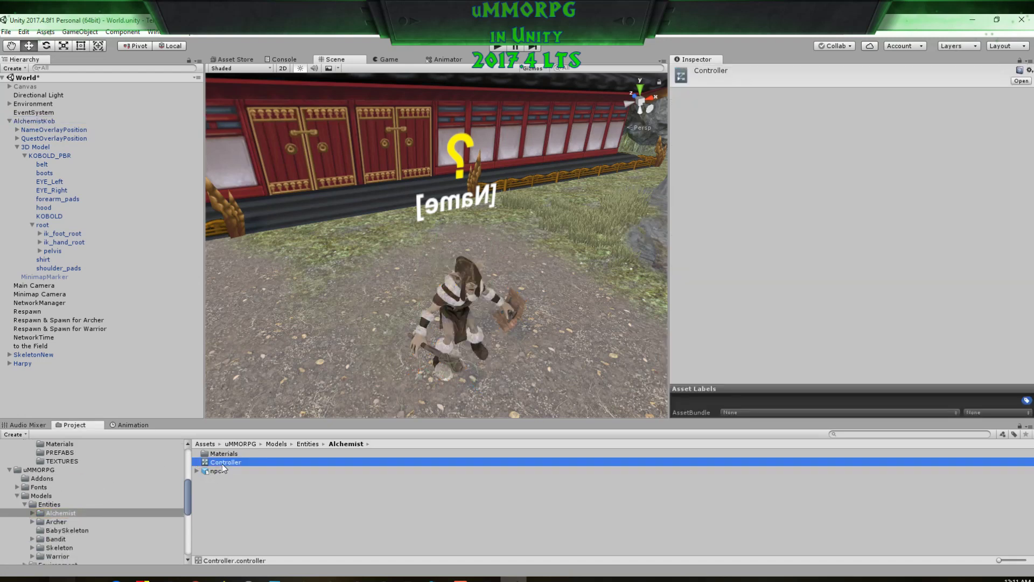
key("ctrl+d")
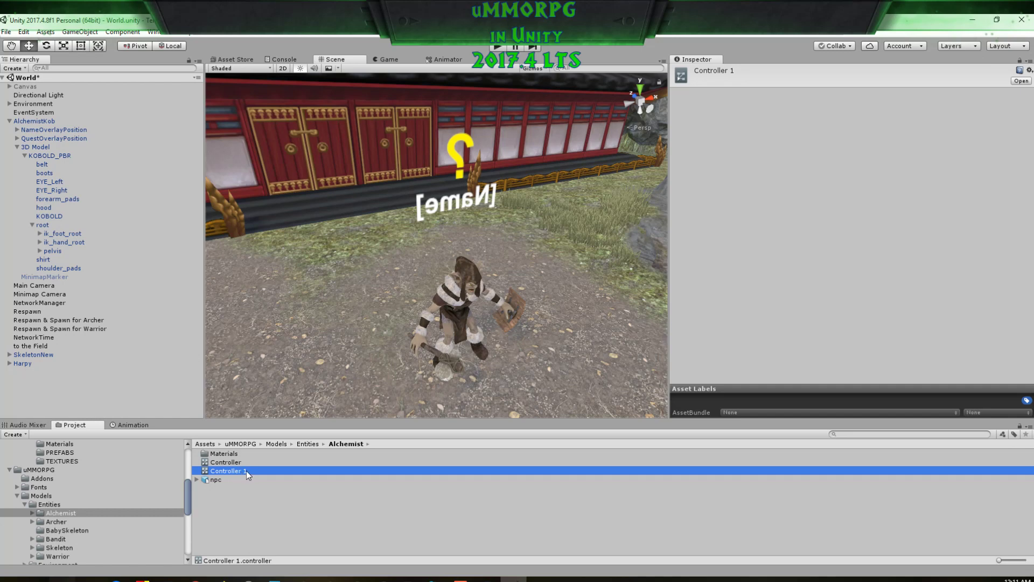
left_click(246, 471)
double_click(246, 471)
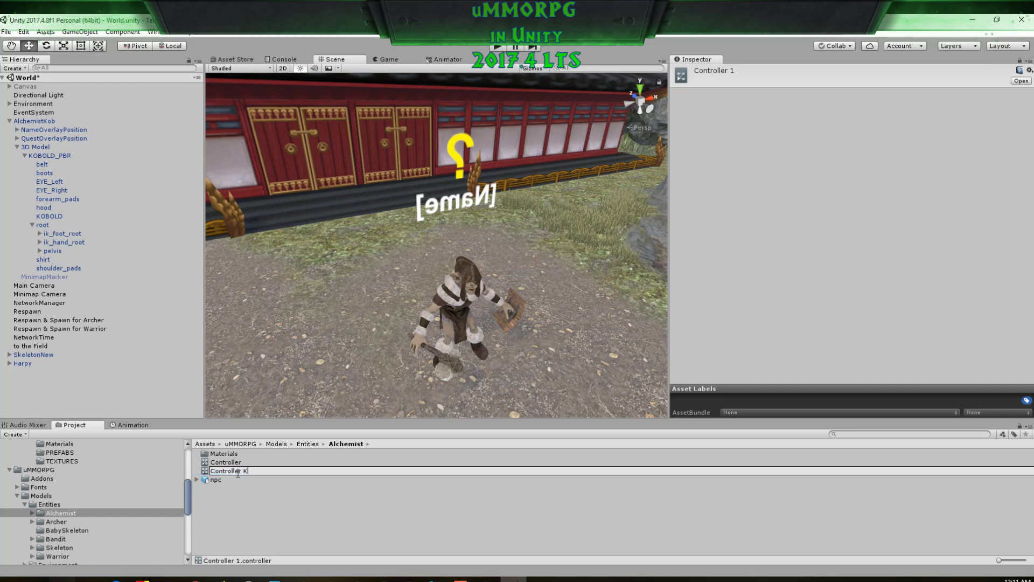
key("Return")
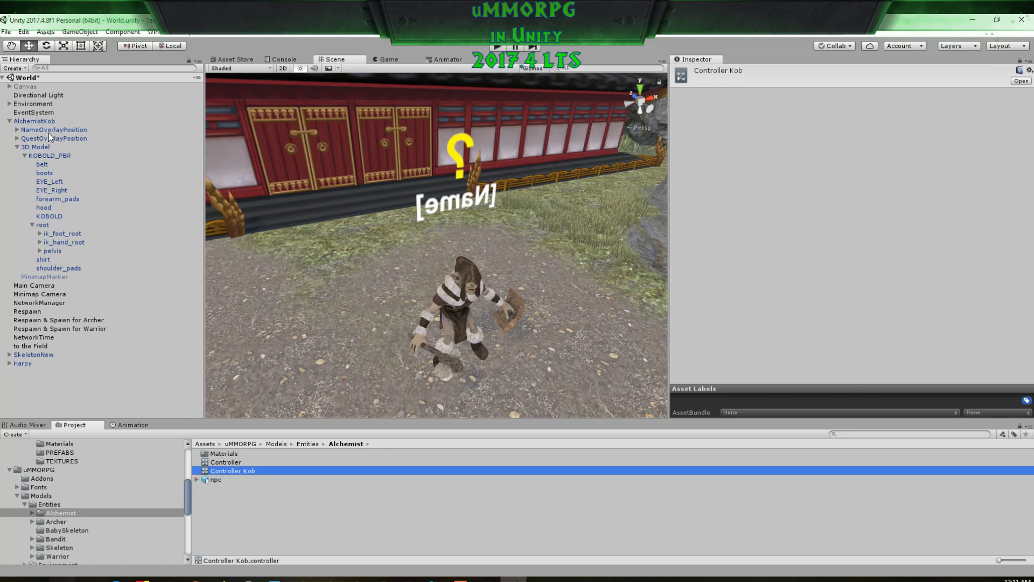
Step: Assign Controller Kob as the controller and KOBOLDAvatar as the avatar of AlchemistKob's Animator
left_click(34, 121)
left_click_drag(243, 473, 838, 163)
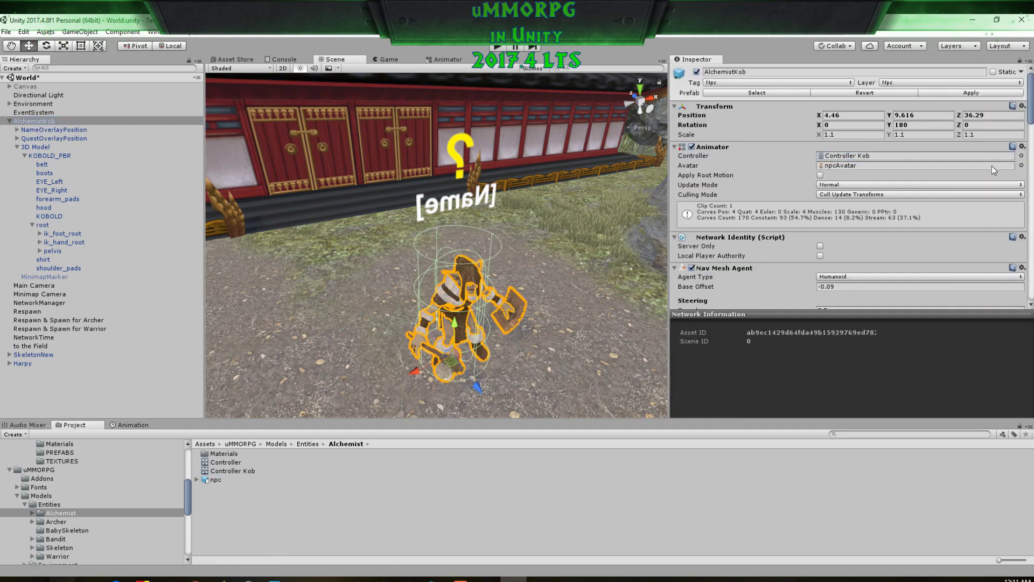
left_click(1021, 165)
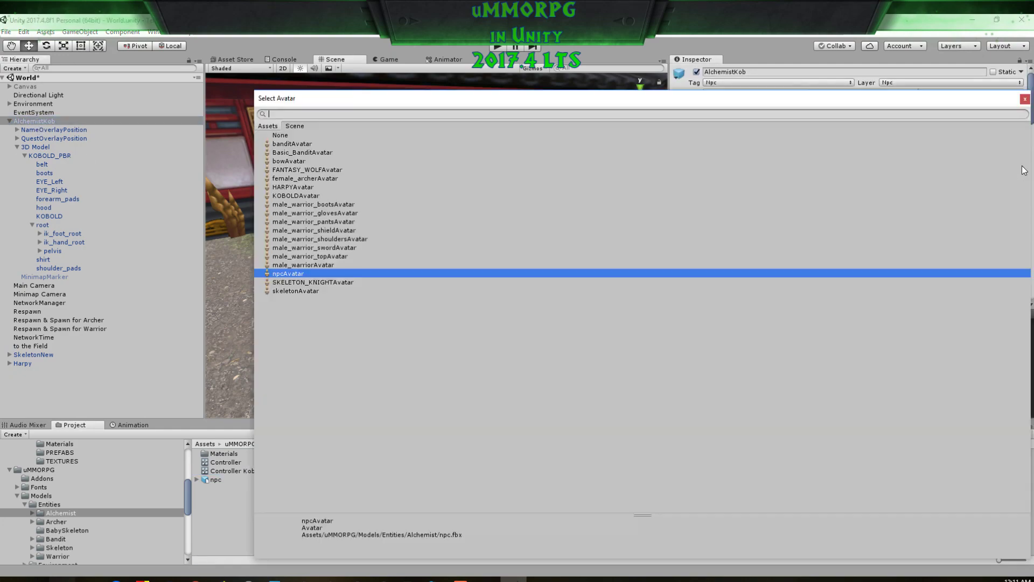
double_click(301, 196)
Step: Assign the pelvis Capsule Collider as the Collider of AlchemistKob's Npc script
scroll(833, 222, "down", 12)
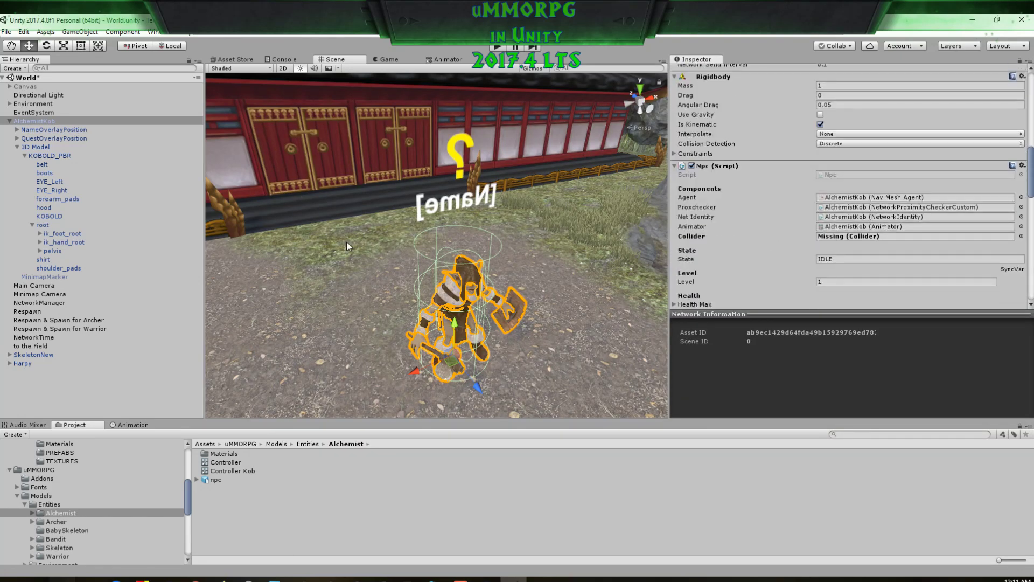
left_click_drag(61, 251, 891, 238)
scroll(767, 248, "down", 3)
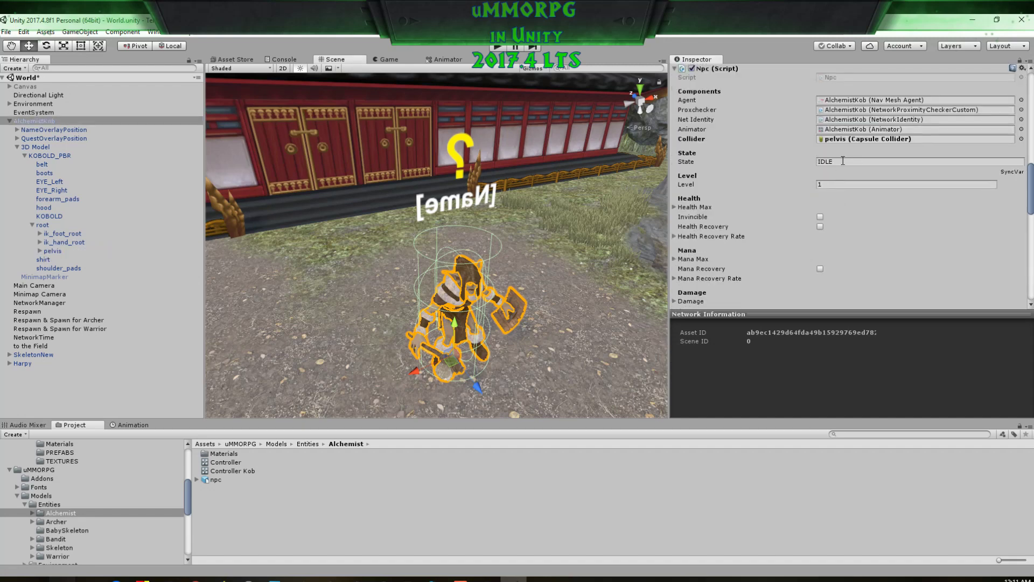
Step: Assign the hood transform as the Effect Mount of AlchemistKob's Npc script
scroll(861, 215, "down", 7)
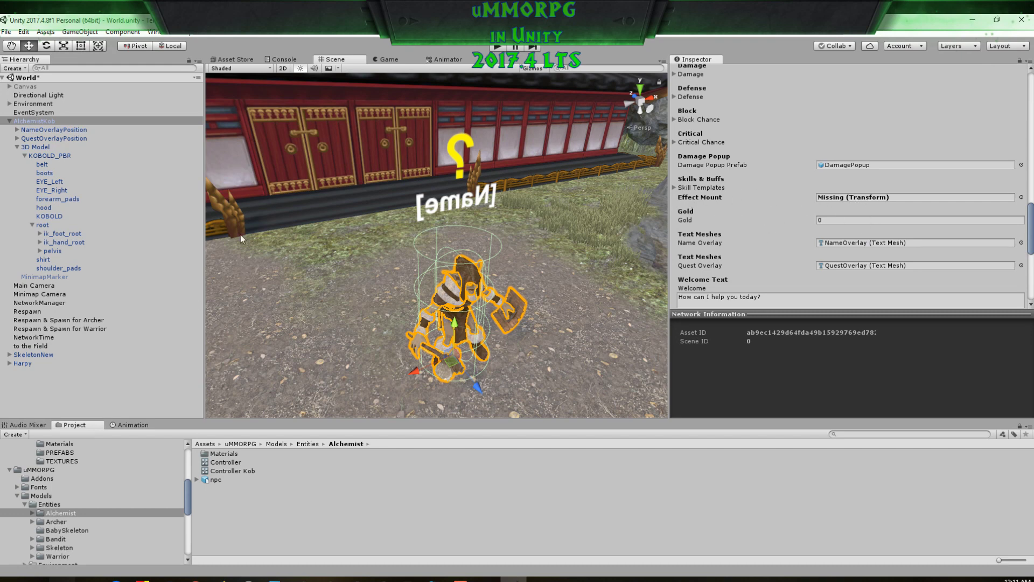
left_click_drag(47, 211, 856, 200)
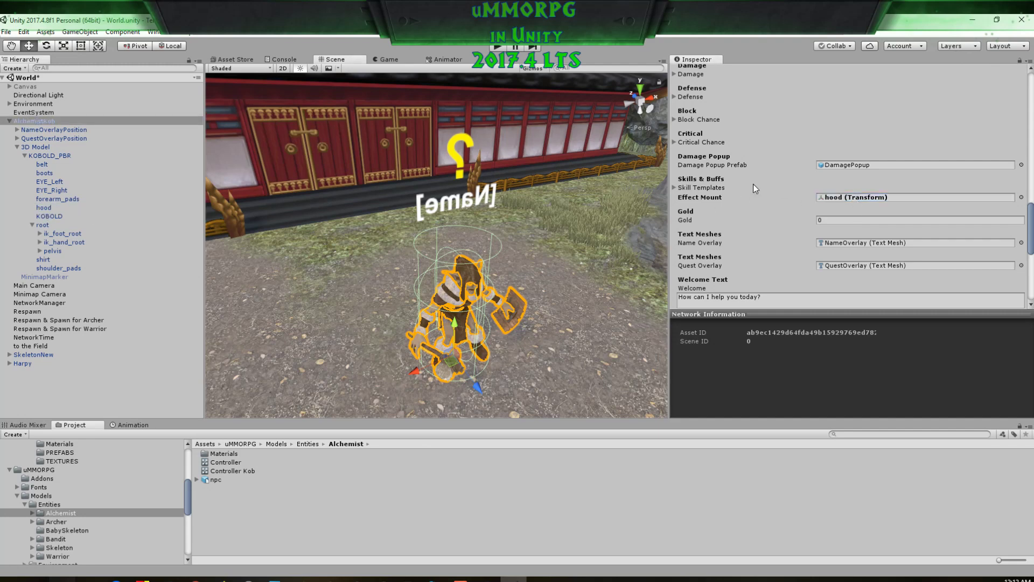
left_click(676, 188)
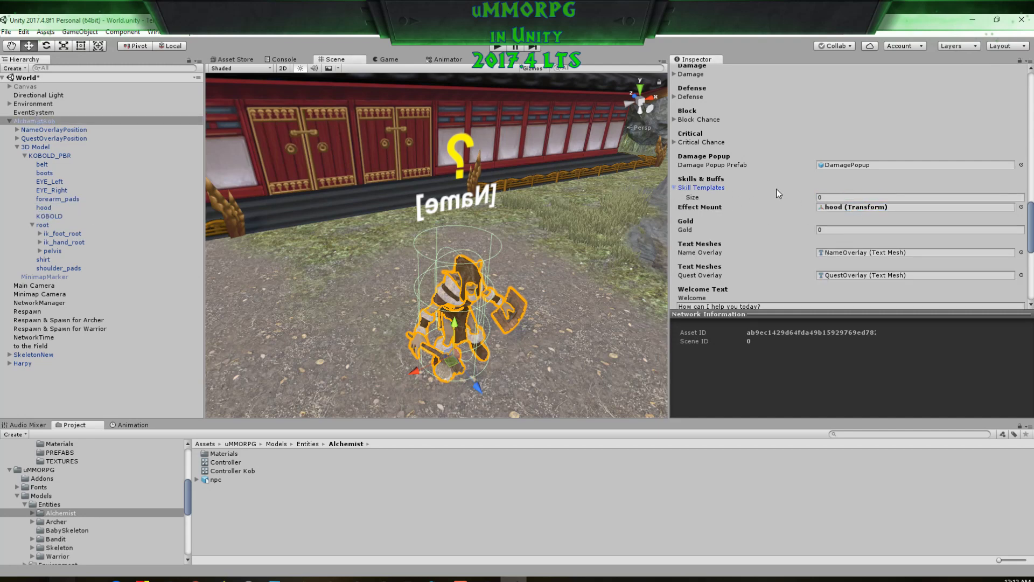
Step: Open Controller Kob and set its Idle state's motion to the idleCombat clip from the KOBOLD FBX FILES folder
scroll(776, 188, "up", 15)
left_click(844, 156)
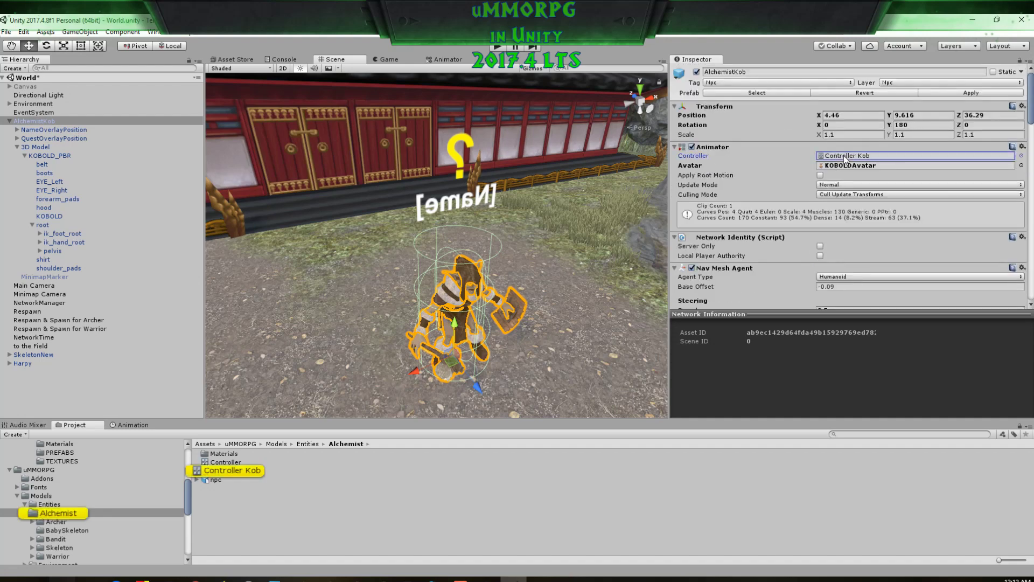
double_click(845, 156)
left_click_drag(539, 206, 556, 212)
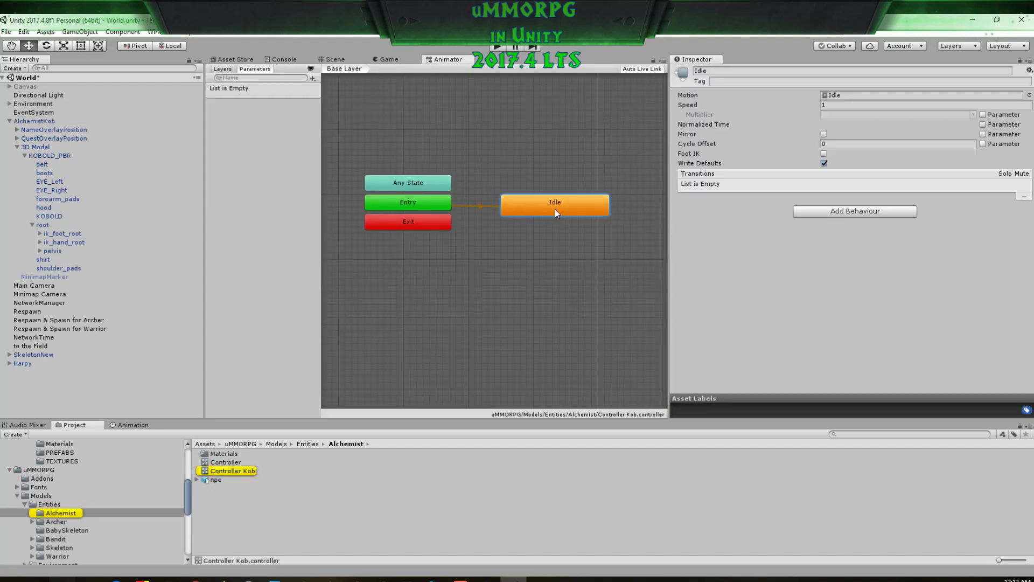
scroll(111, 473, "up", 5)
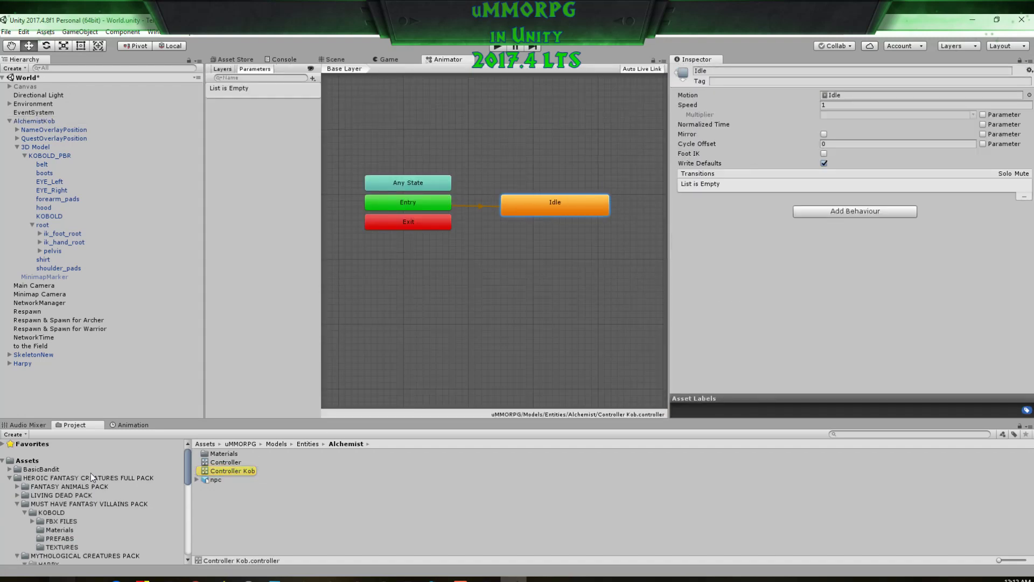
left_click(32, 521)
left_click(67, 521)
scroll(242, 506, "down", 4)
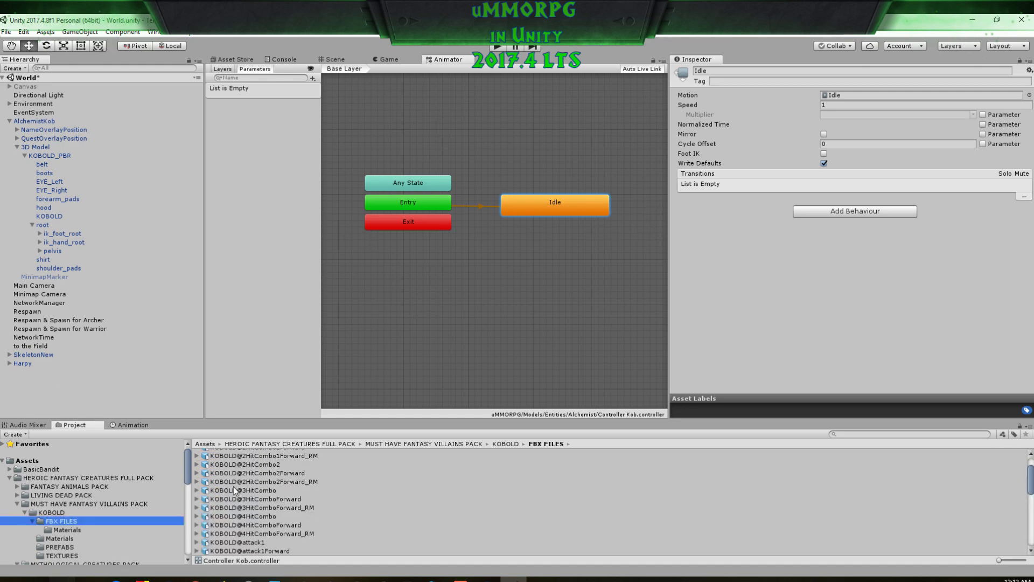
scroll(234, 487, "down", 8)
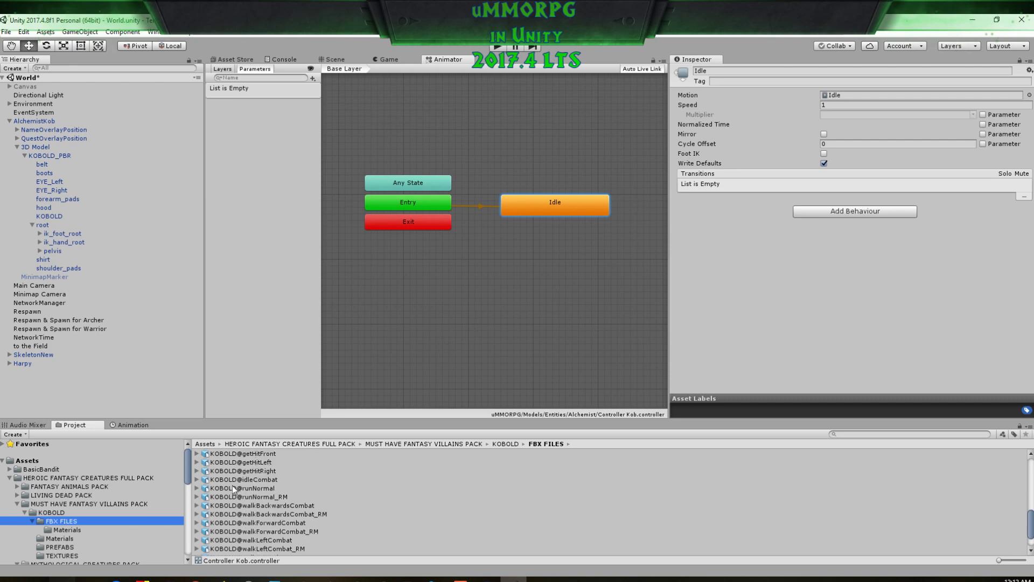
left_click(198, 480)
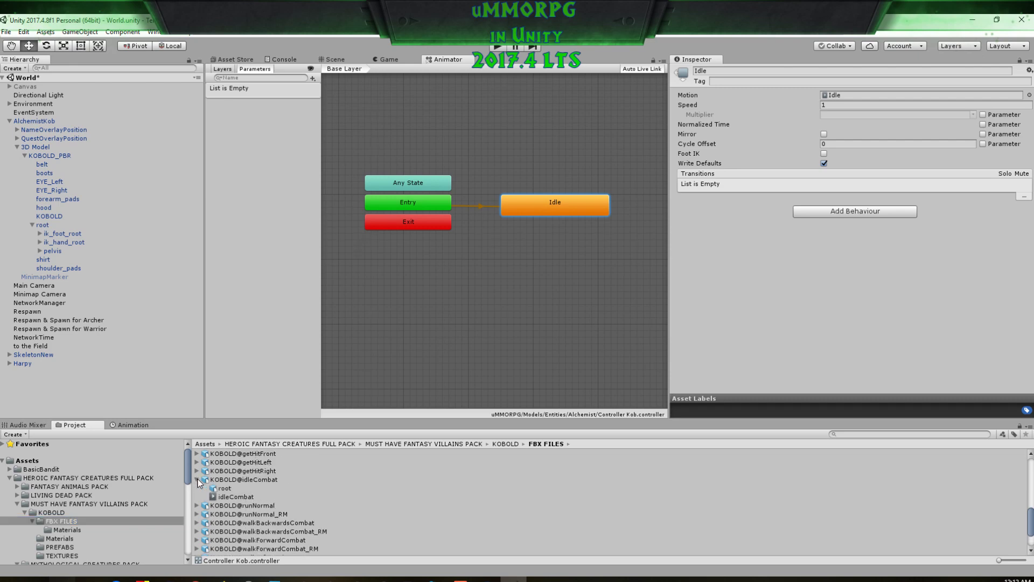
left_click_drag(236, 496, 843, 96)
Step: Enable Loop Time for the idleCombat clip in its import settings and apply the change
left_click(843, 96)
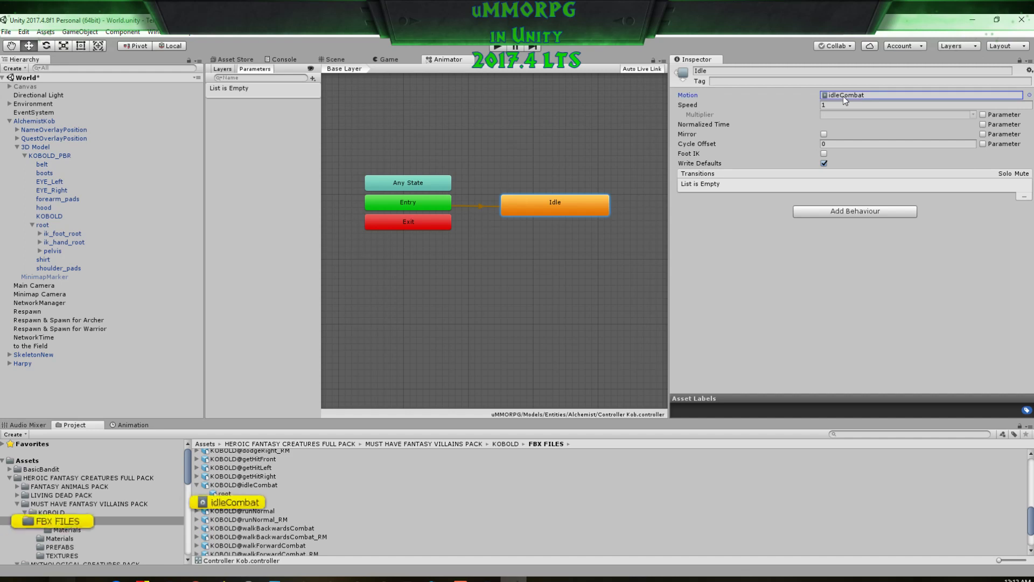
left_click(233, 502)
left_click(1019, 81)
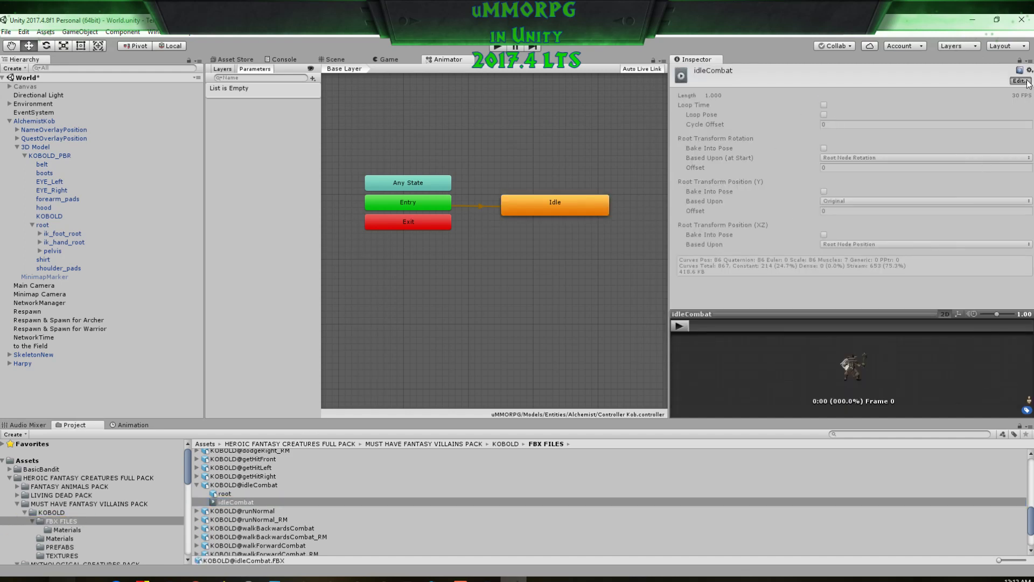
left_click(820, 272)
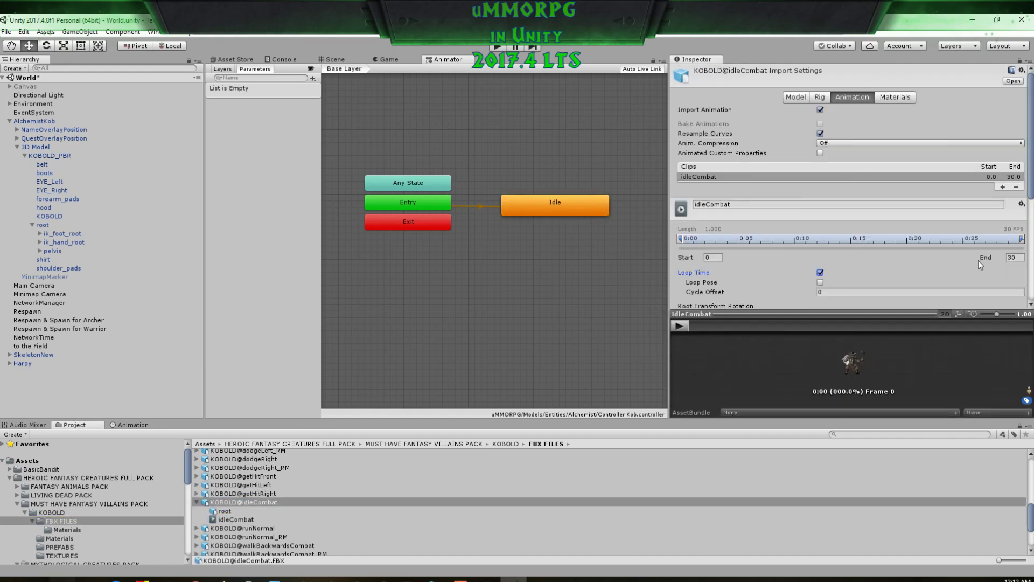
scroll(978, 260, "down", 5)
left_click(1011, 295)
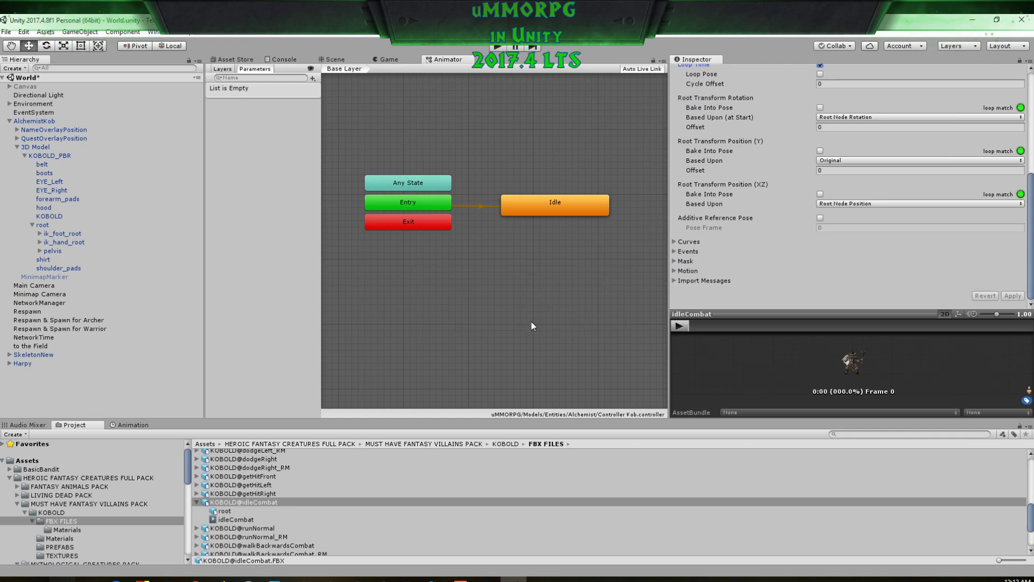
Step: Examine AlchemistKob in the scene and review its Npc script's combat, welcome text, sale items, quests and teleport settings
left_click(333, 60)
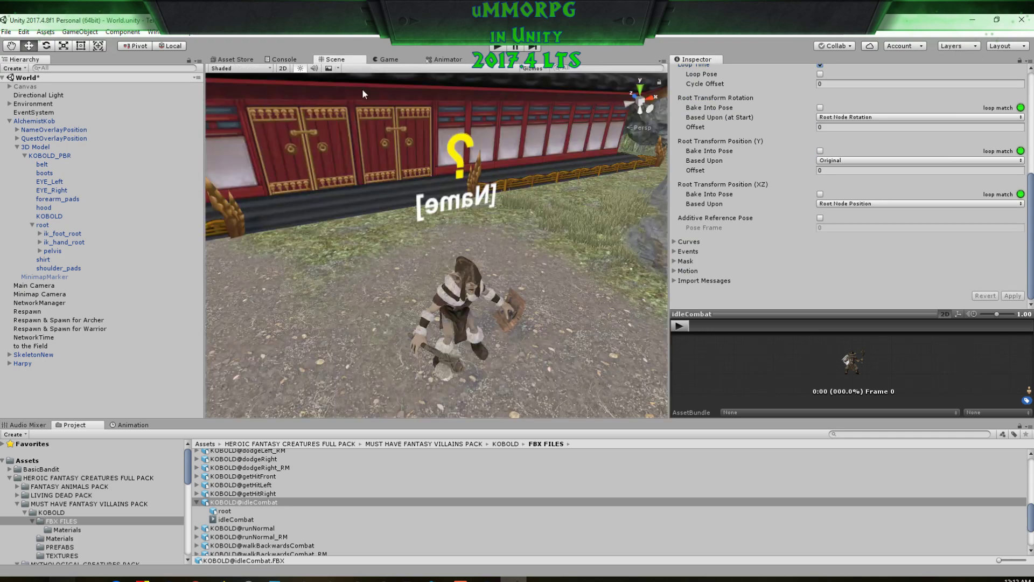
left_click_drag(516, 316, 546, 249, "alt")
middle_click_drag(546, 249, 568, 282)
scroll(555, 262, "down", 2)
right_click_drag(568, 282, 610, 319)
scroll(494, 292, "down", 2)
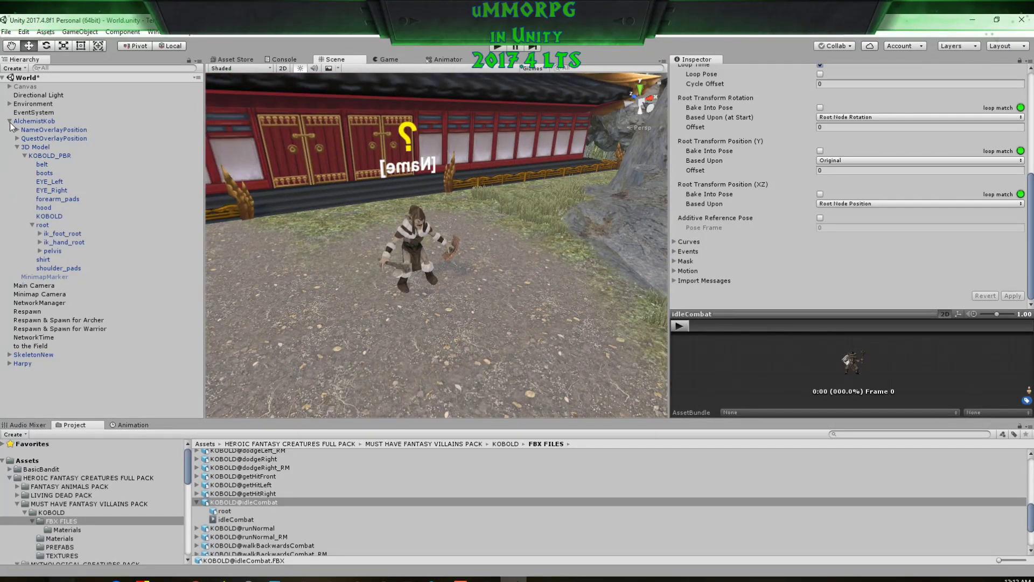
left_click(11, 122)
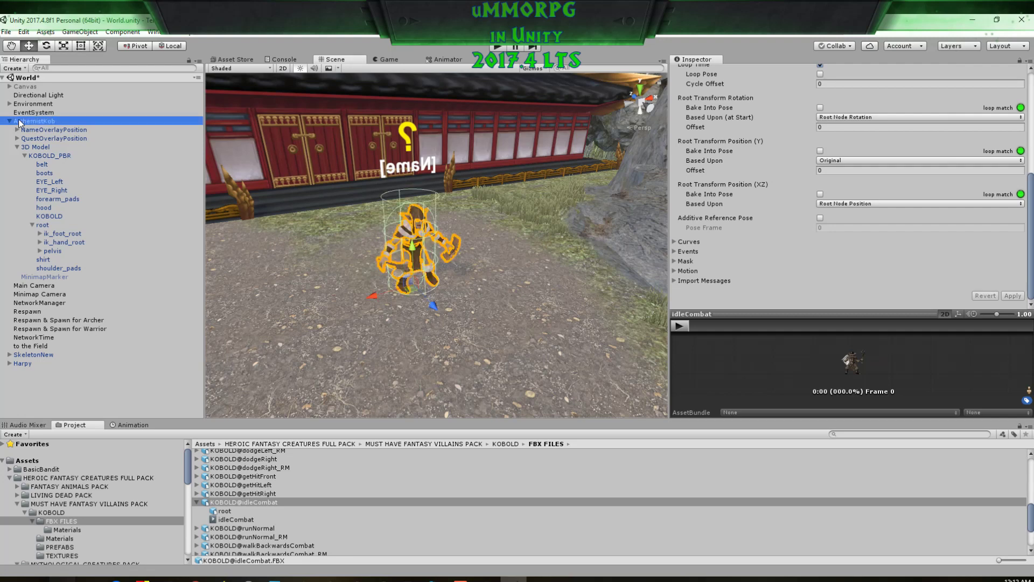
scroll(753, 195, "down", 3)
scroll(753, 195, "down", 10)
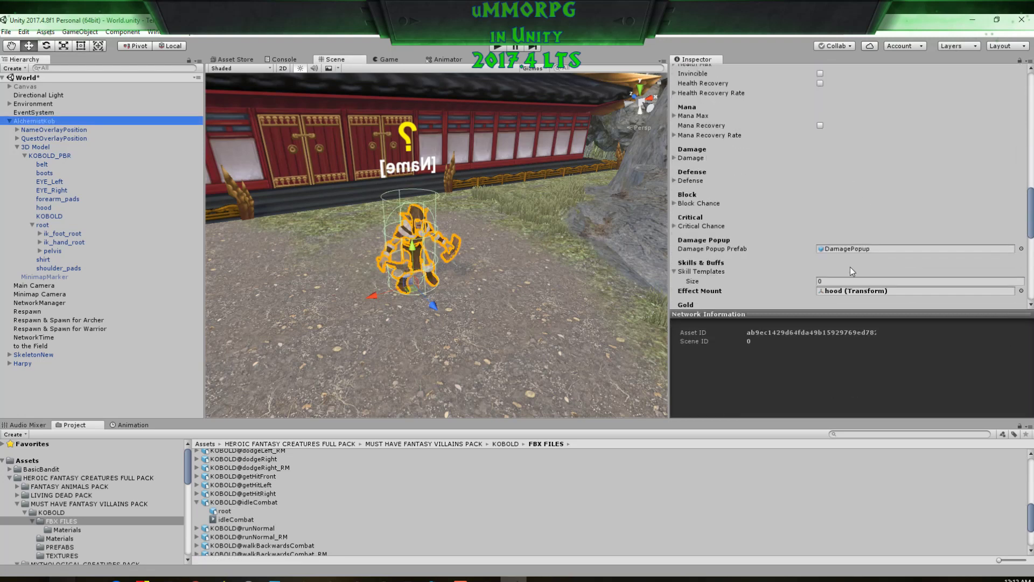
scroll(816, 235, "down", 5)
scroll(718, 259, "down", 3)
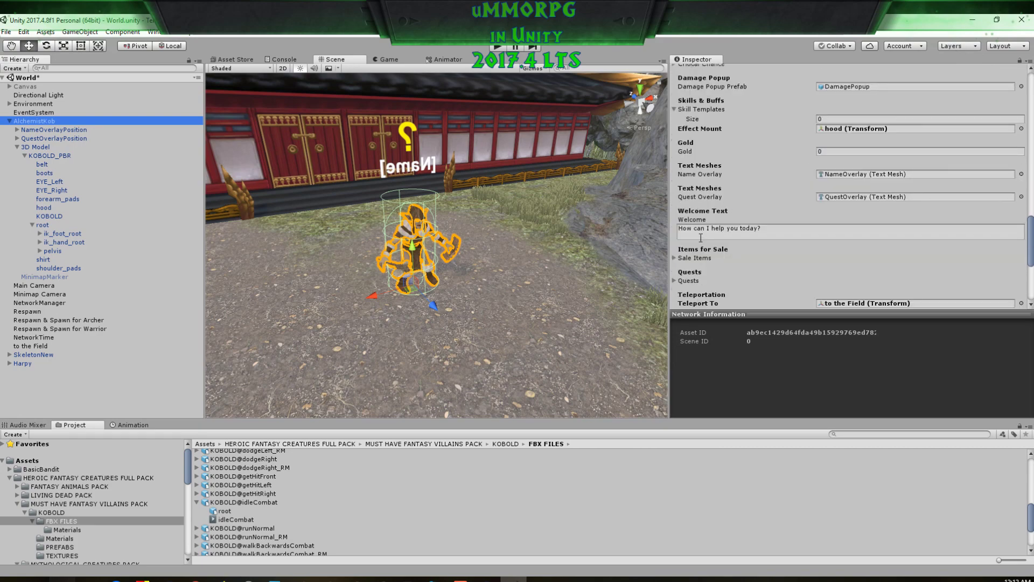
scroll(742, 249, "down", 4)
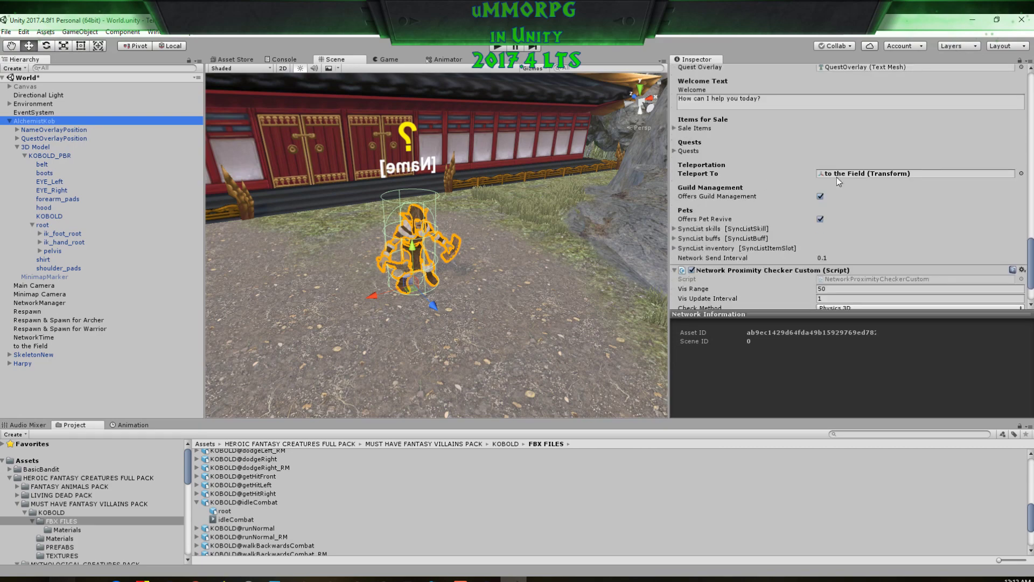
left_click(9, 121)
Step: Search the project for "warrior" and add the Warrior player prefab to the scene
left_click(871, 434)
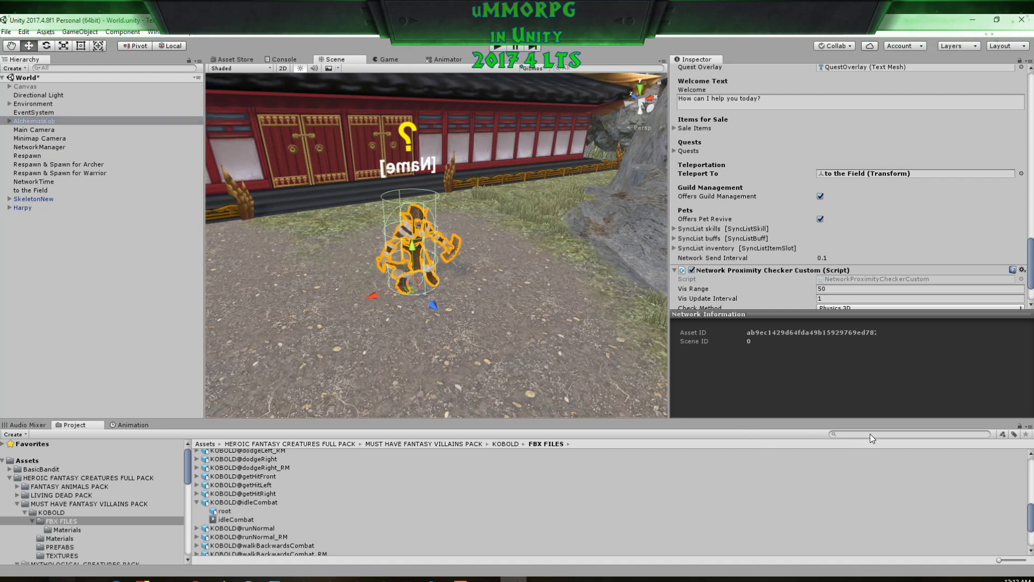
type("warrior")
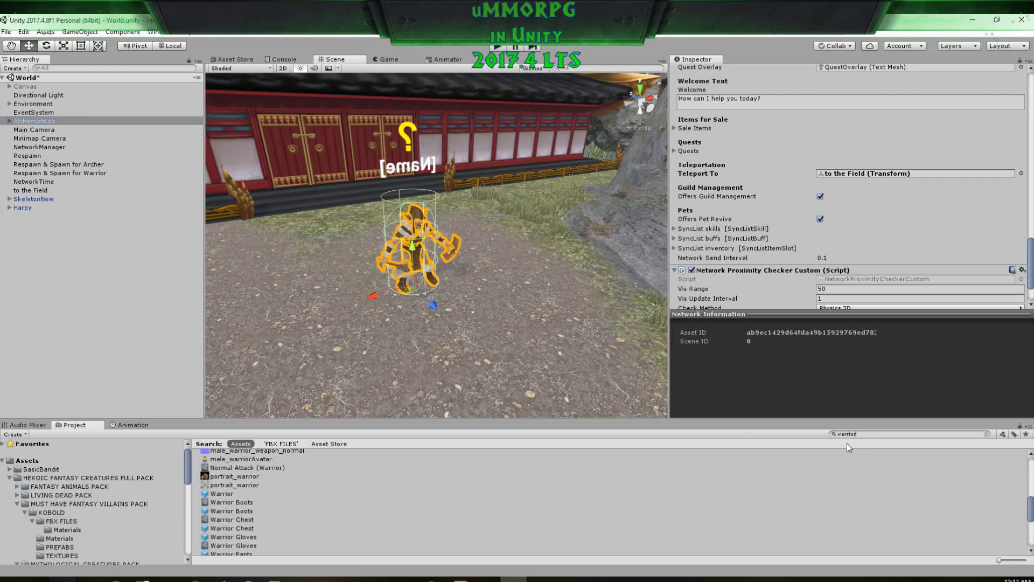
left_click(228, 494)
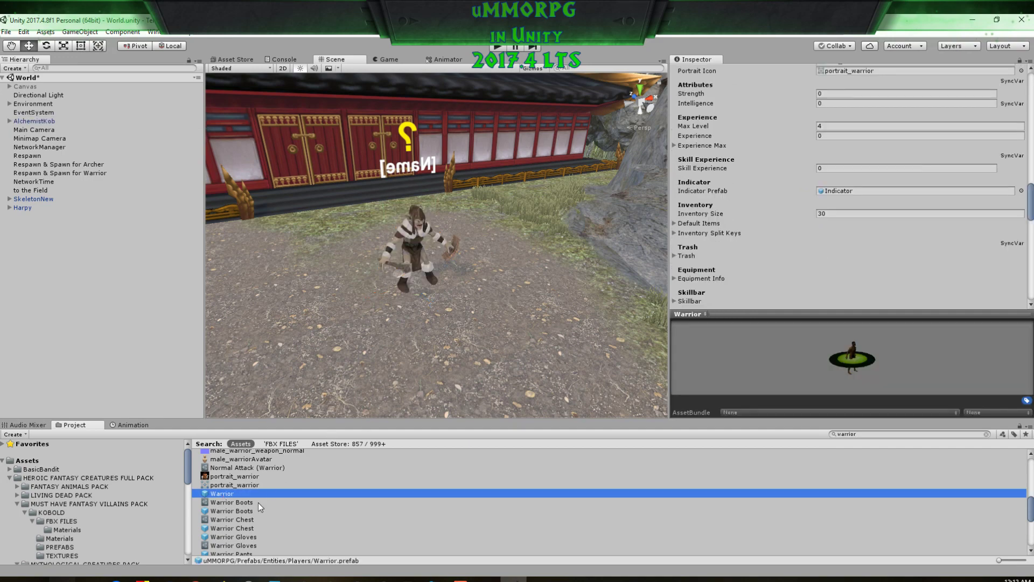
left_click_drag(217, 494, 71, 283)
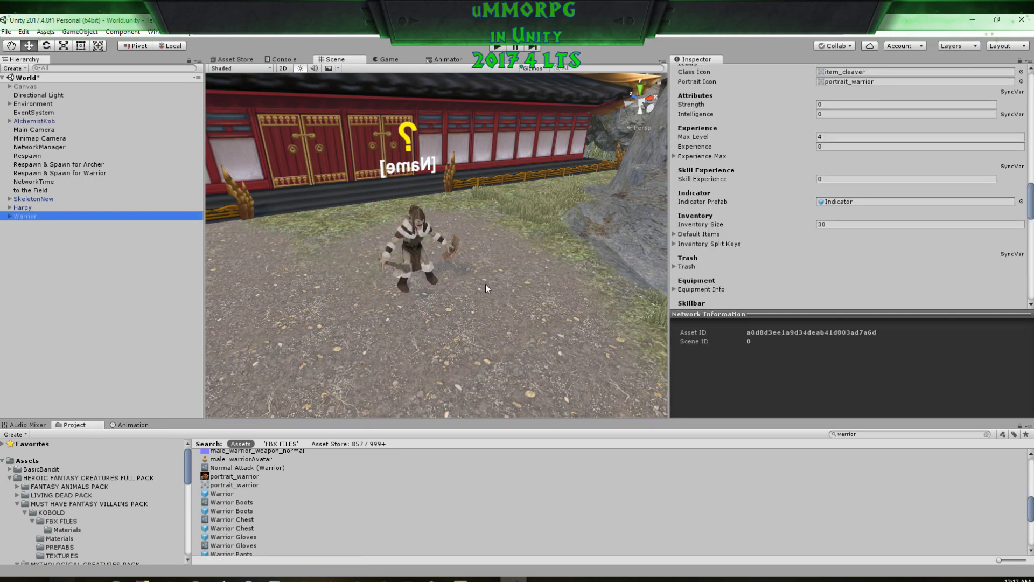
Step: Move the Warrior across the ground to about X -4.44, Z 1.2, near the Respawn point
key("f")
scroll(489, 313, "up", 3)
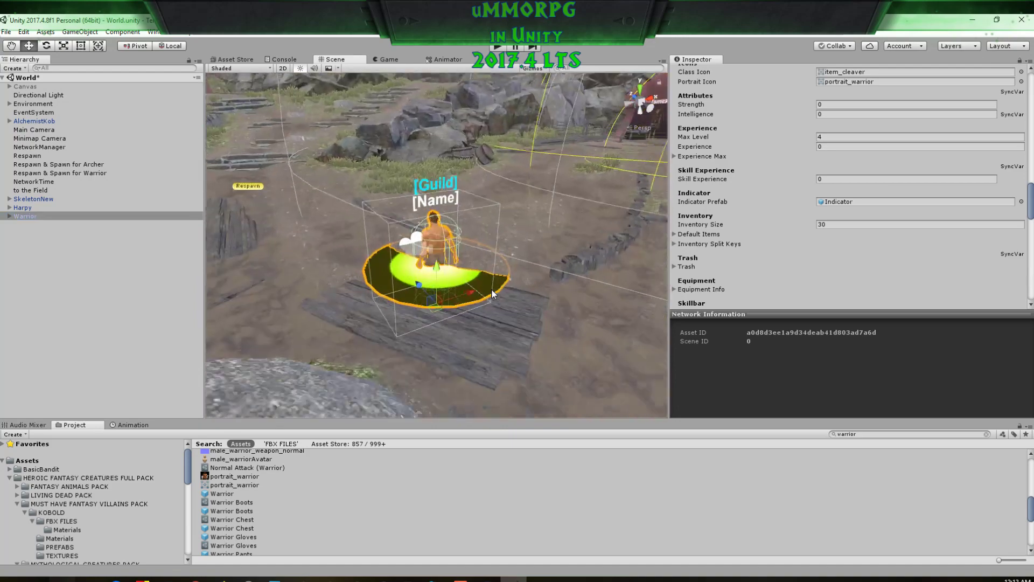
right_click_drag(396, 274, 509, 317)
key("f")
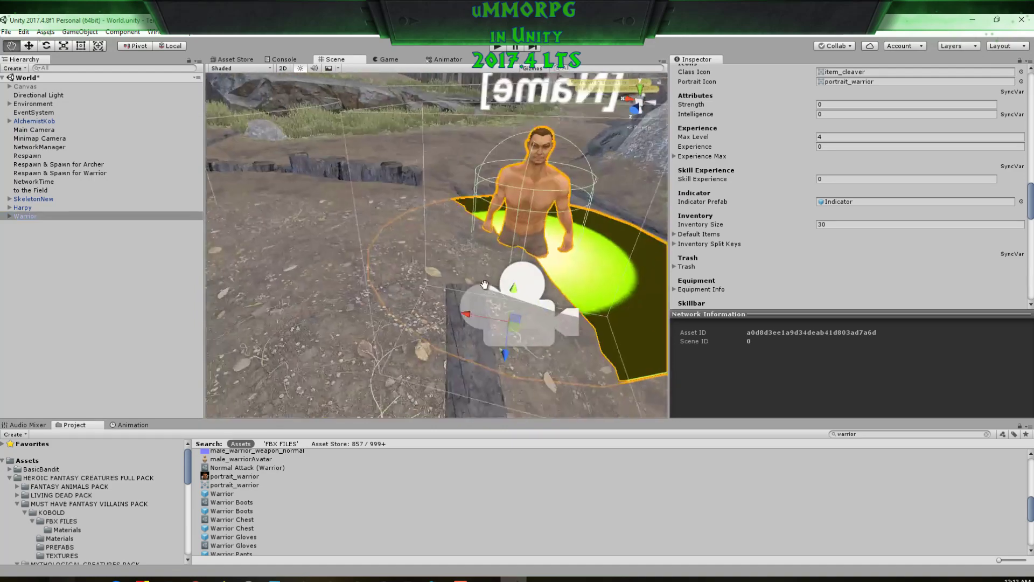
key("f")
scroll(476, 298, "down", 8)
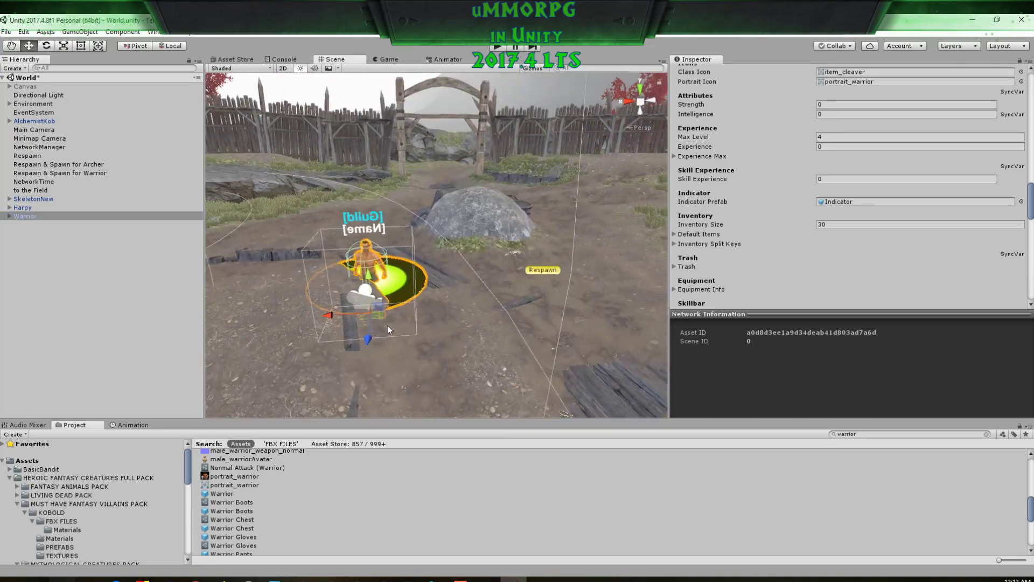
left_click_drag(378, 316, 556, 332)
Step: Deactivate the Warrior's MinimapMarker child object
scroll(556, 331, "up", 5)
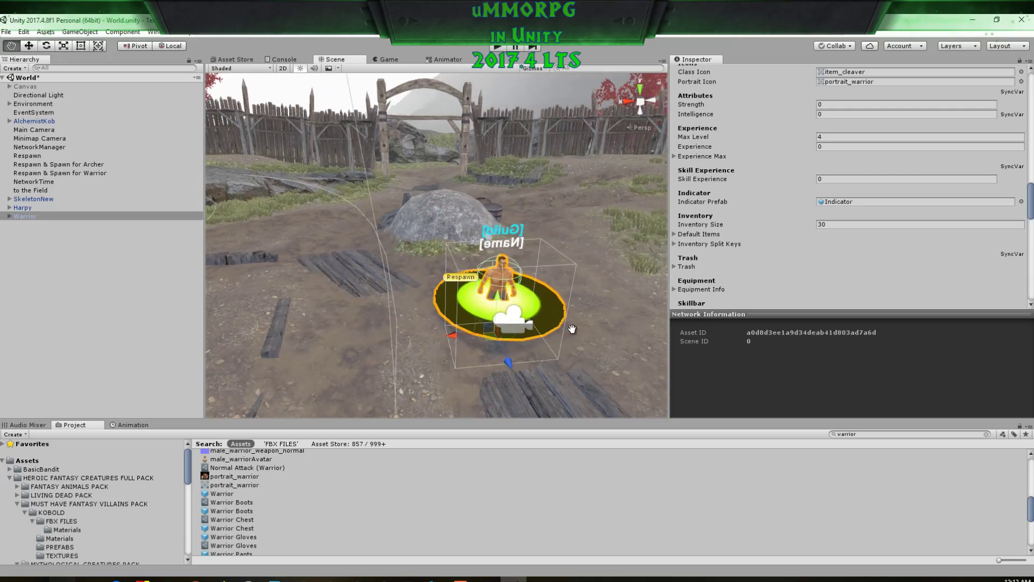
middle_click_drag(548, 335, 519, 300)
scroll(519, 301, "up", 3)
right_click_drag(519, 301, 539, 317)
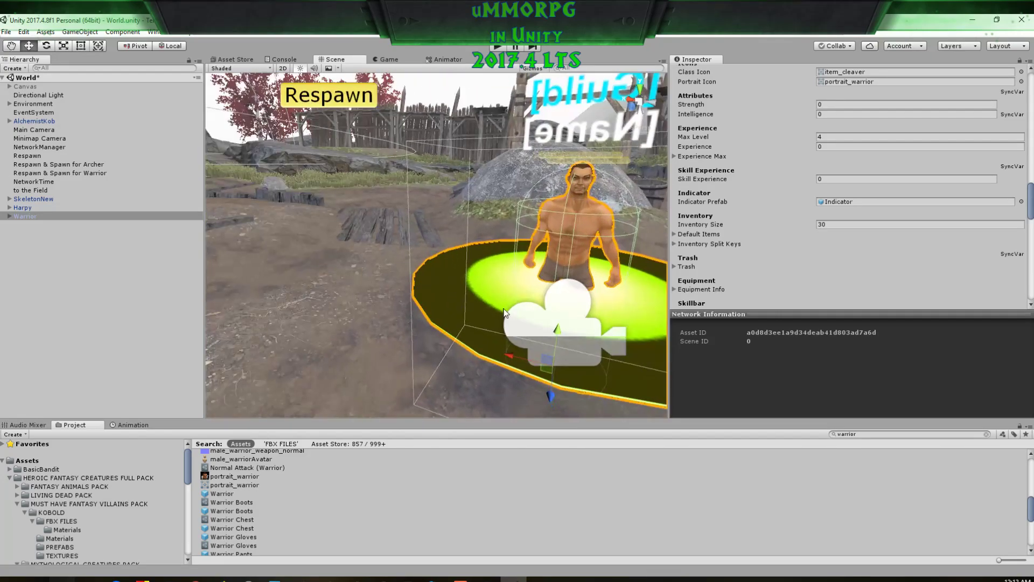
middle_click_drag(539, 317, 509, 301)
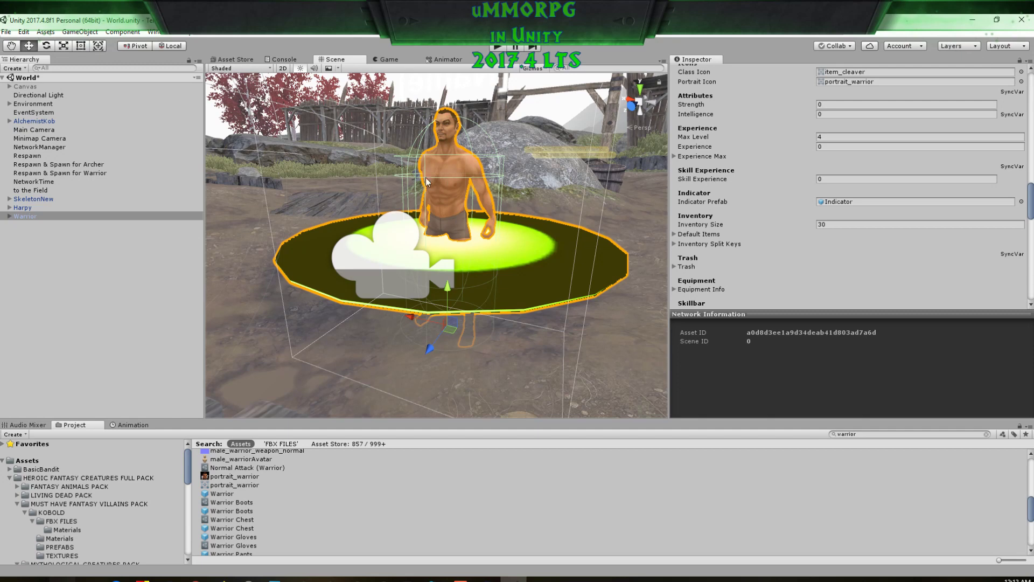
left_click(9, 217)
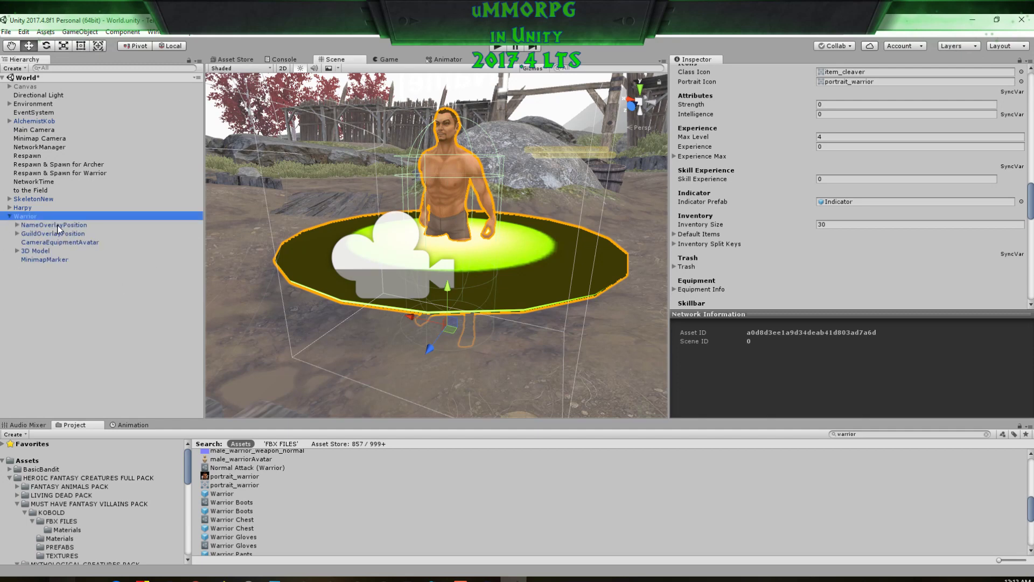
left_click(38, 259)
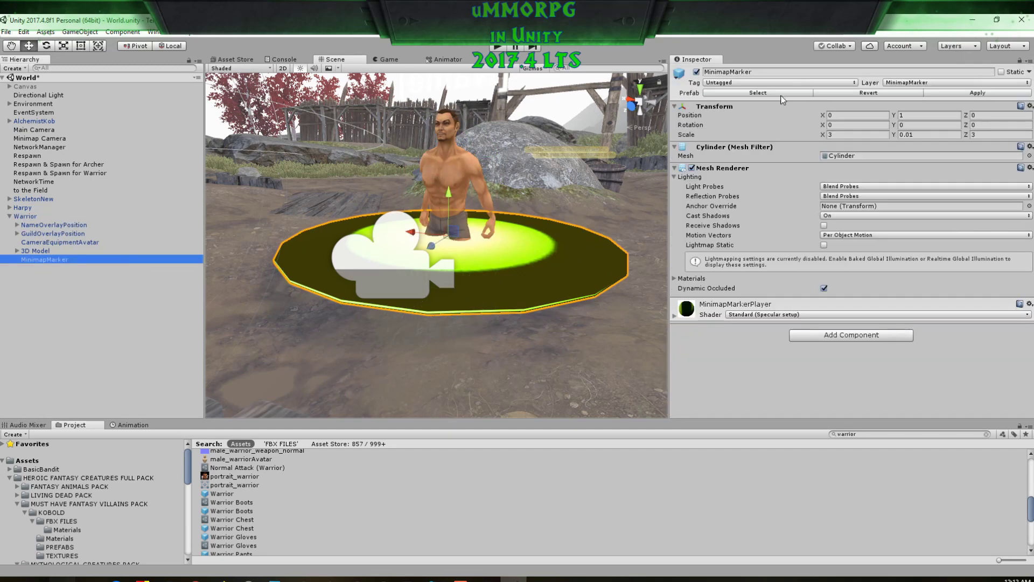
left_click(696, 72)
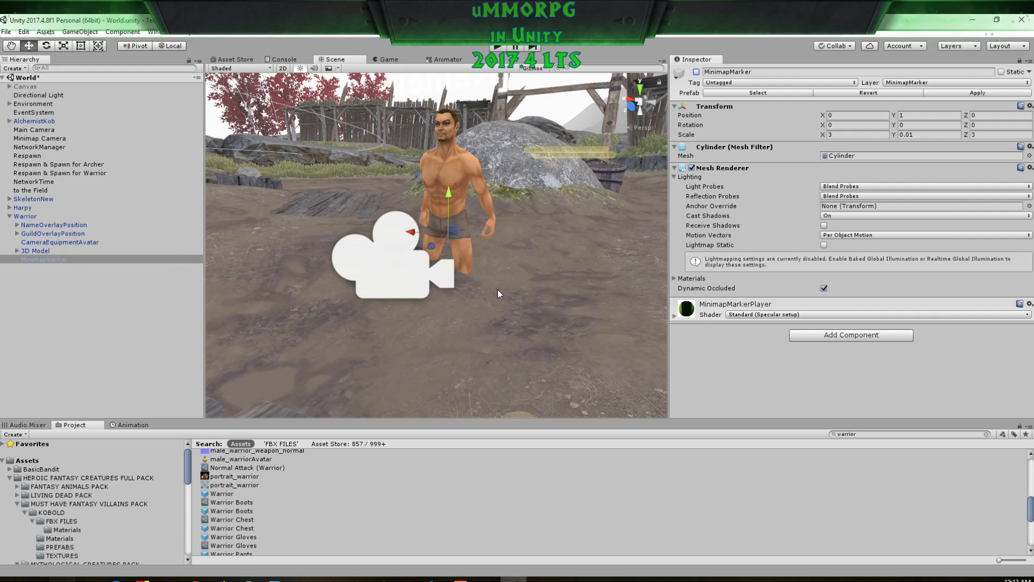
Step: Raise the whole Warrior object to about Y 0.942 so its legs are above the ground
middle_click_drag(498, 289, 506, 311)
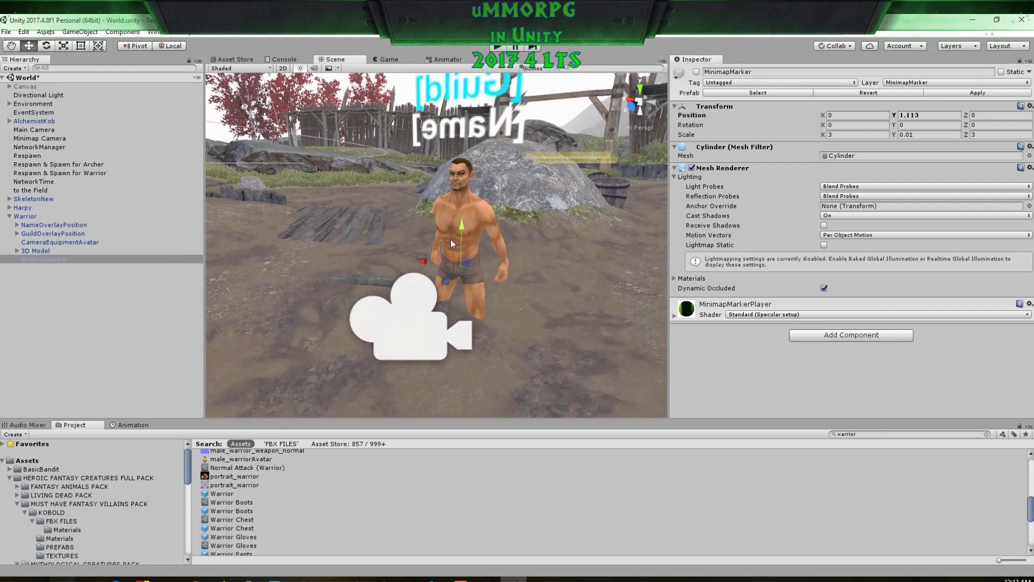
left_click(19, 216)
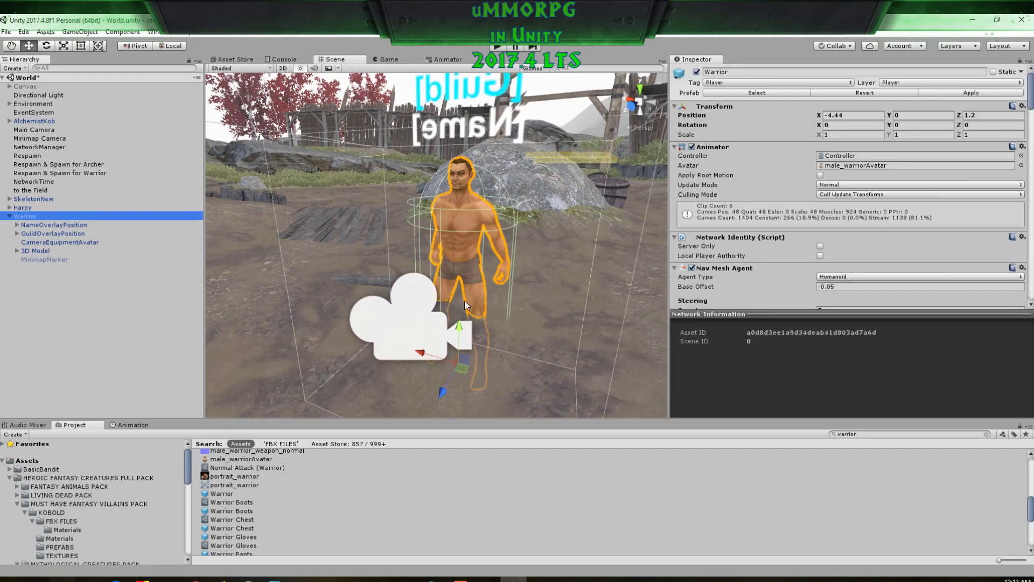
left_click_drag(459, 327, 457, 258)
middle_click_drag(552, 191, 477, 285)
left_click_drag(420, 275, 549, 322, "alt")
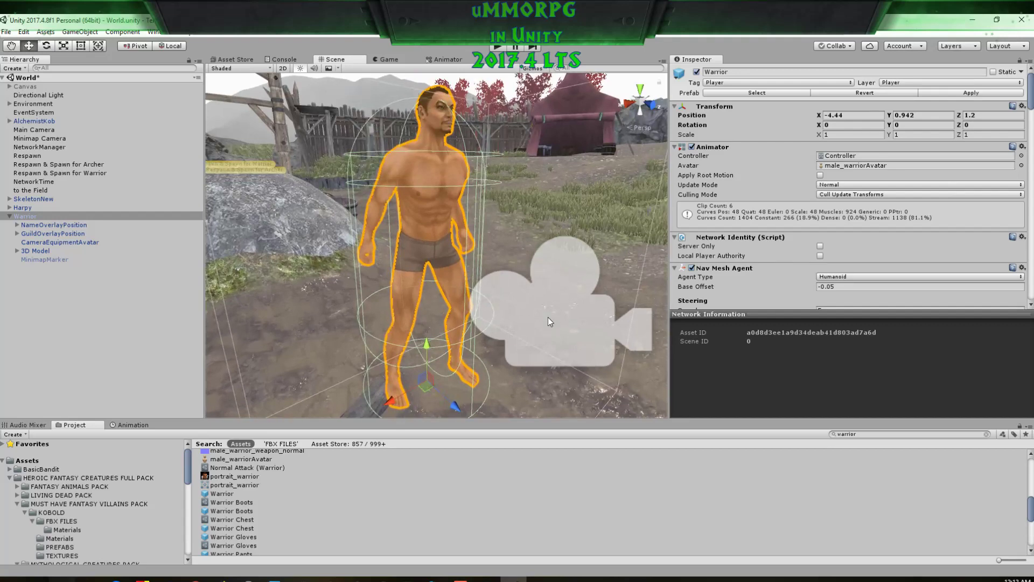
Step: Expand the Warrior's 3D Model and examine its EquipmentLocation objects for feet, hands, legs, shoulders and chest
left_click(17, 250)
left_click(60, 277)
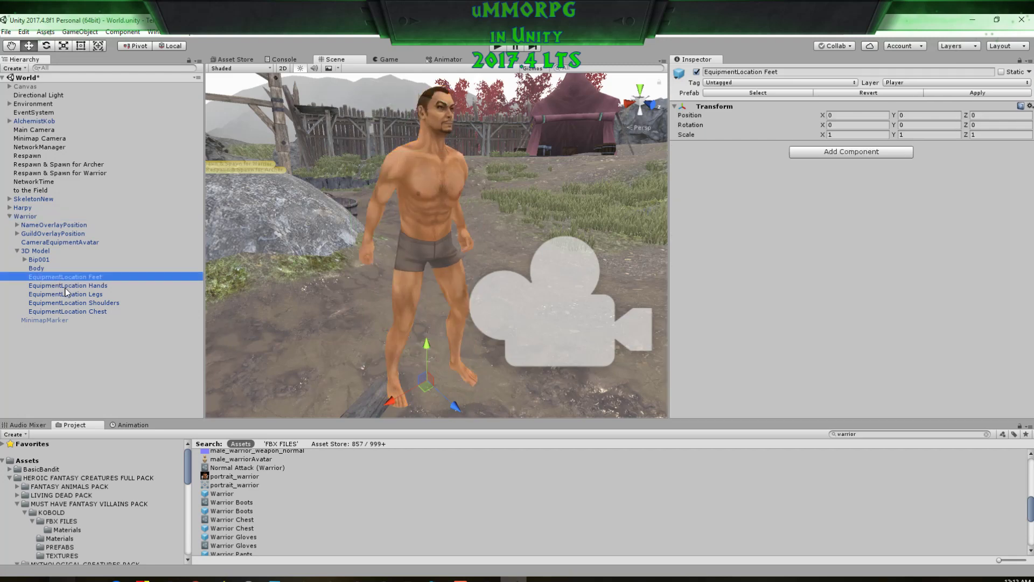
key("Down")
key("Down")
key("Down")
key("Down")
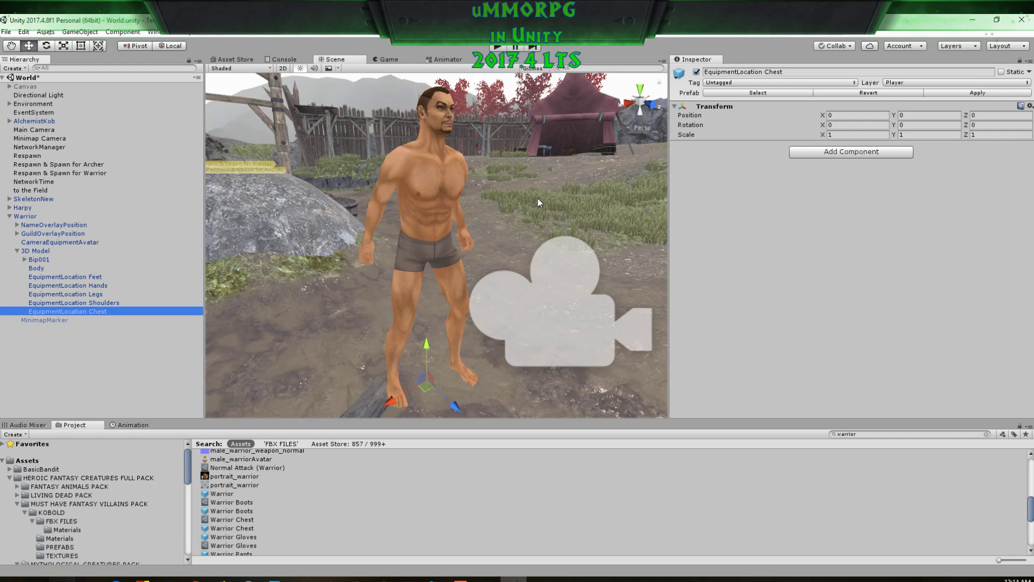
Step: Delete the old Bip001 skeleton and Body mesh from the Warrior's 3D Model, breaking the prefab instance
left_click(40, 259)
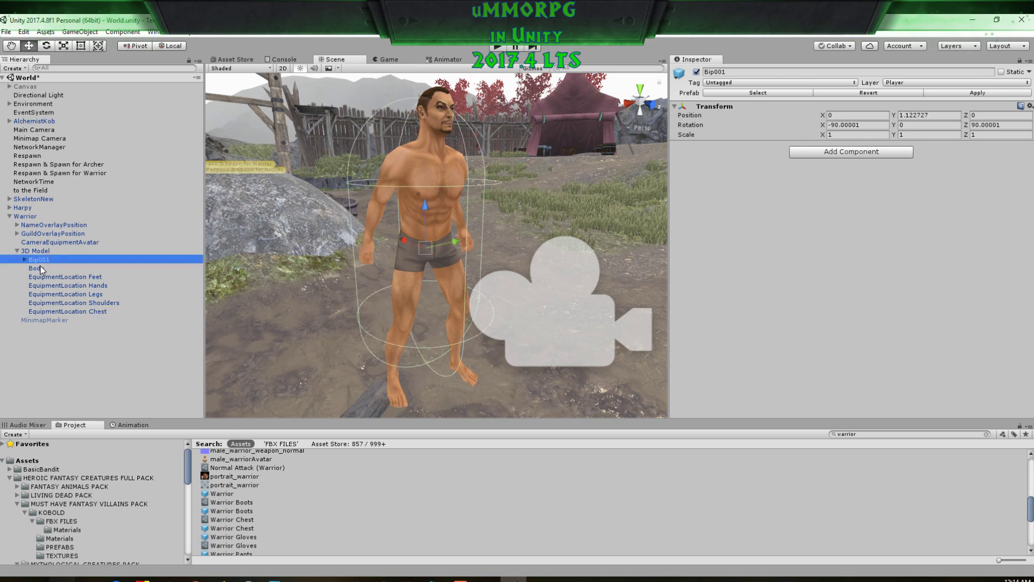
left_click(40, 267, "shift")
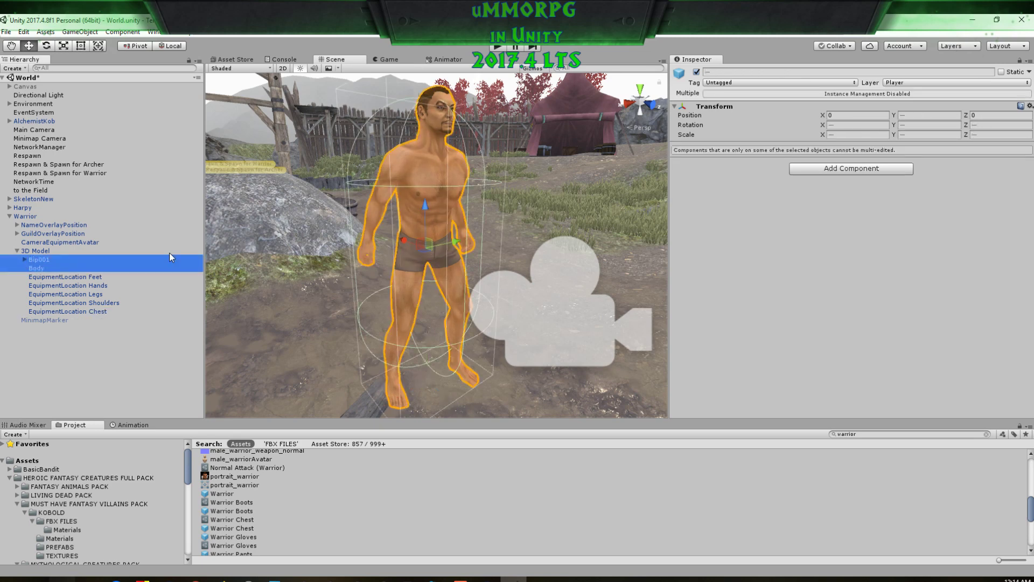
key("Delete")
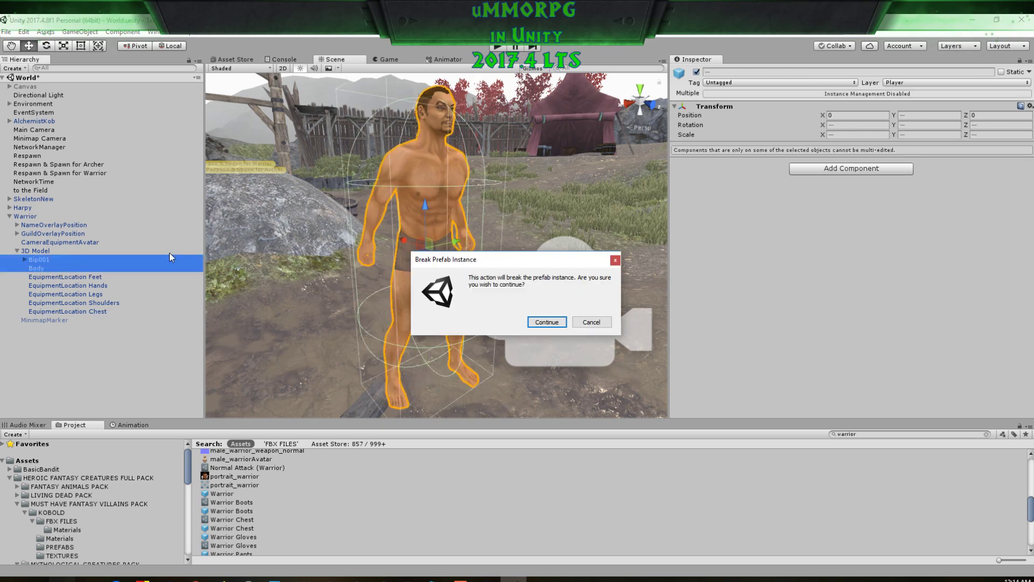
left_click(548, 322)
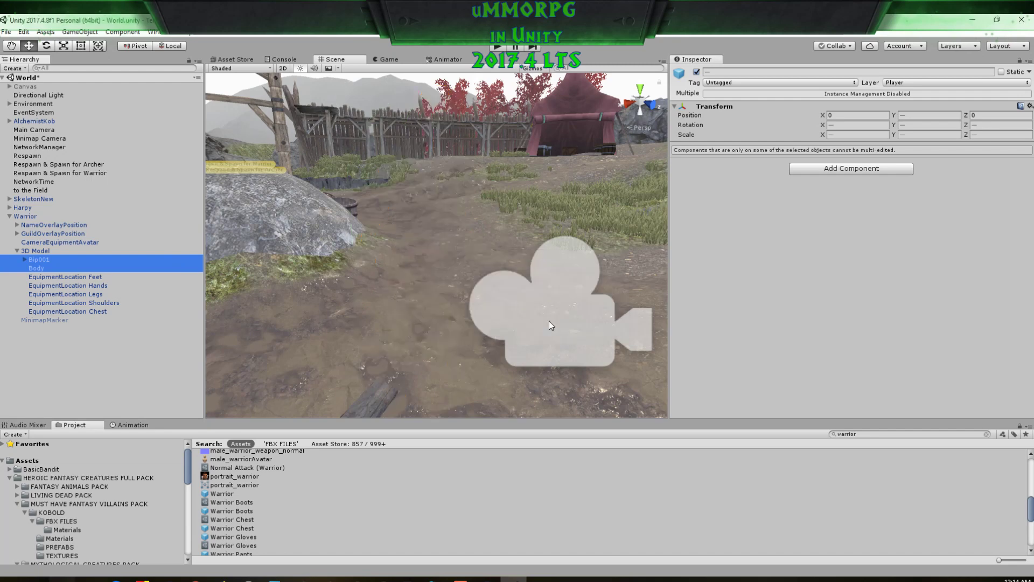
Step: Find Basic_BanditPrefab in the BasicBandit asset folder and remove its Animator component
left_click(42, 251)
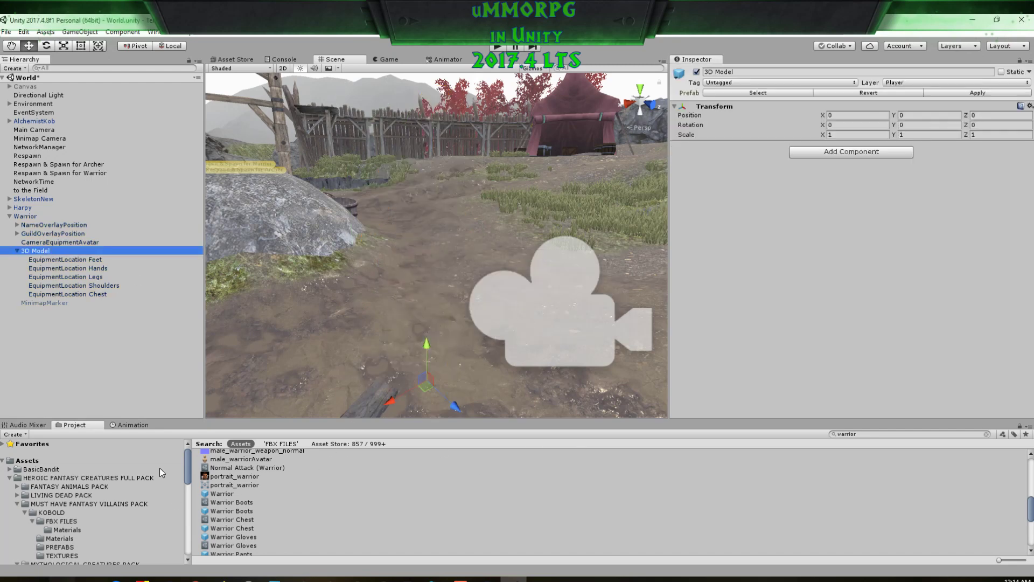
left_click(10, 469)
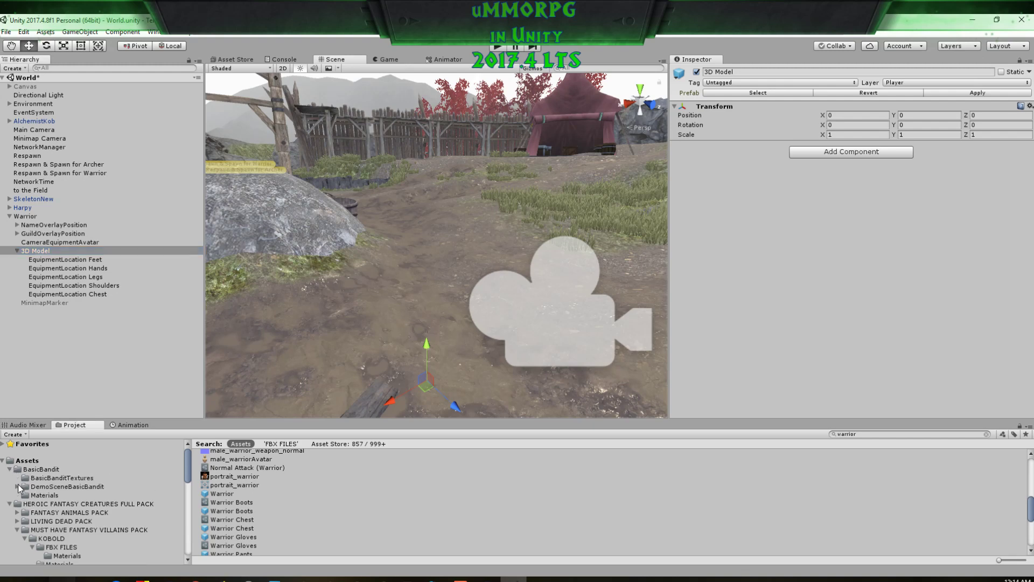
left_click(34, 471)
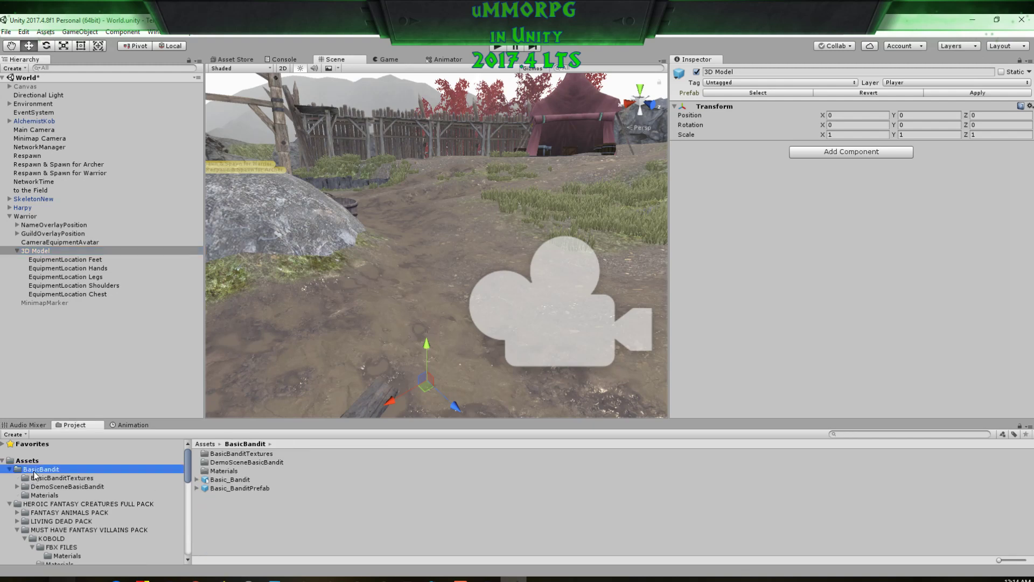
left_click(223, 480)
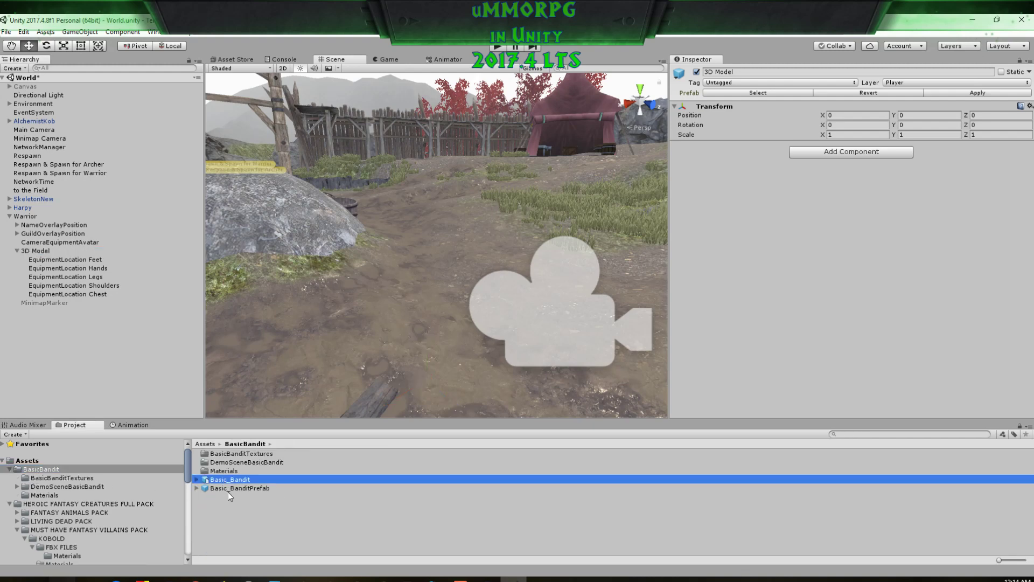
left_click(237, 488)
left_click(244, 487)
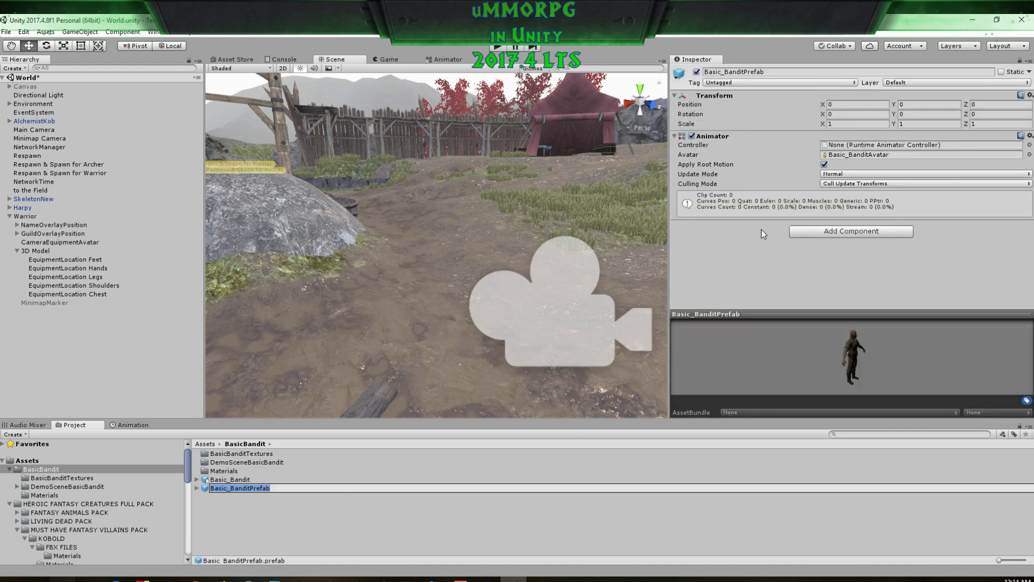
right_click(712, 134)
left_click(752, 157)
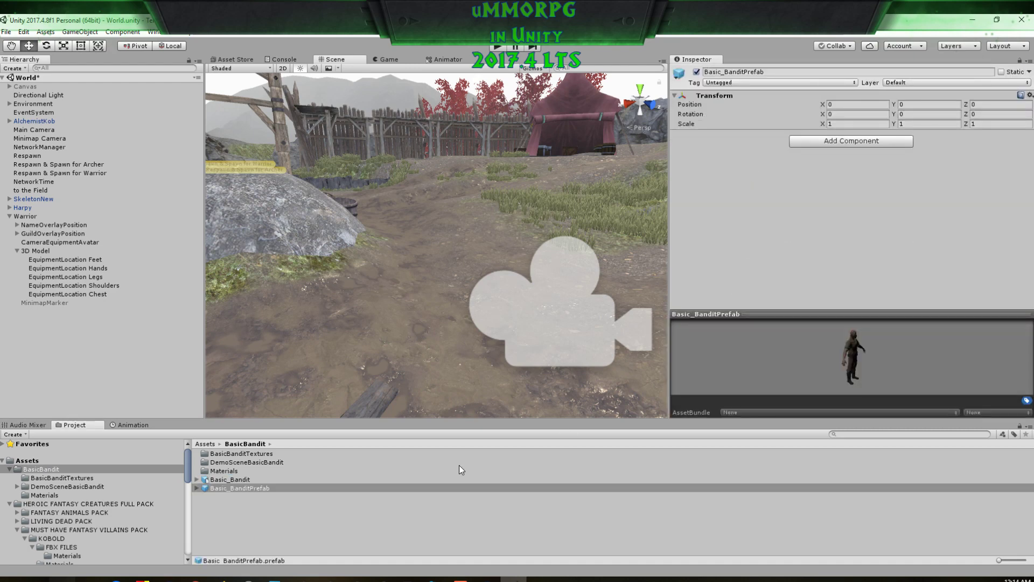
Step: Place Basic_BanditPrefab under the Warrior's 3D Model and set its layer to Player, including all children
left_click_drag(242, 493, 40, 253)
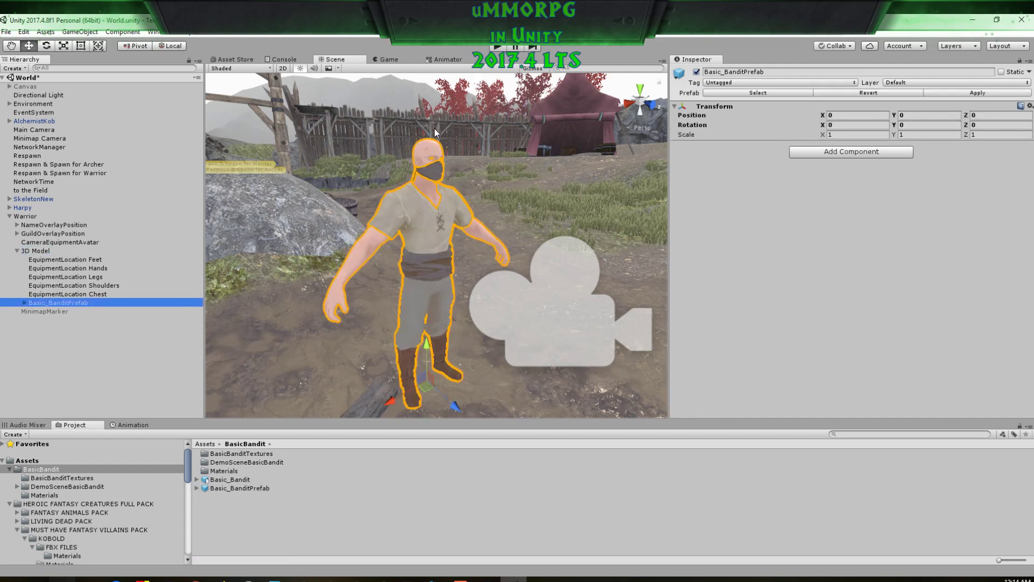
left_click(929, 82)
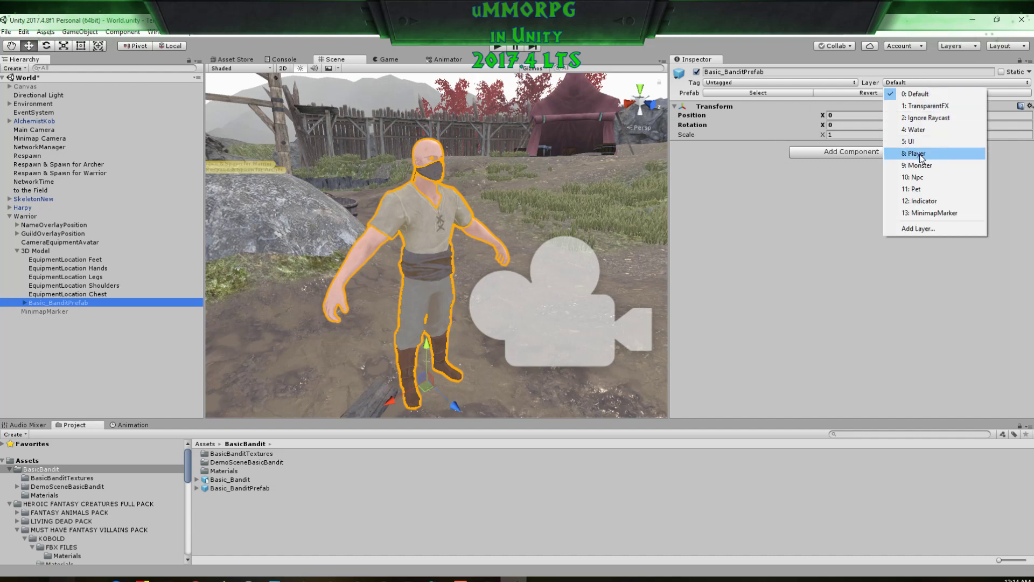
left_click(925, 154)
left_click(458, 322)
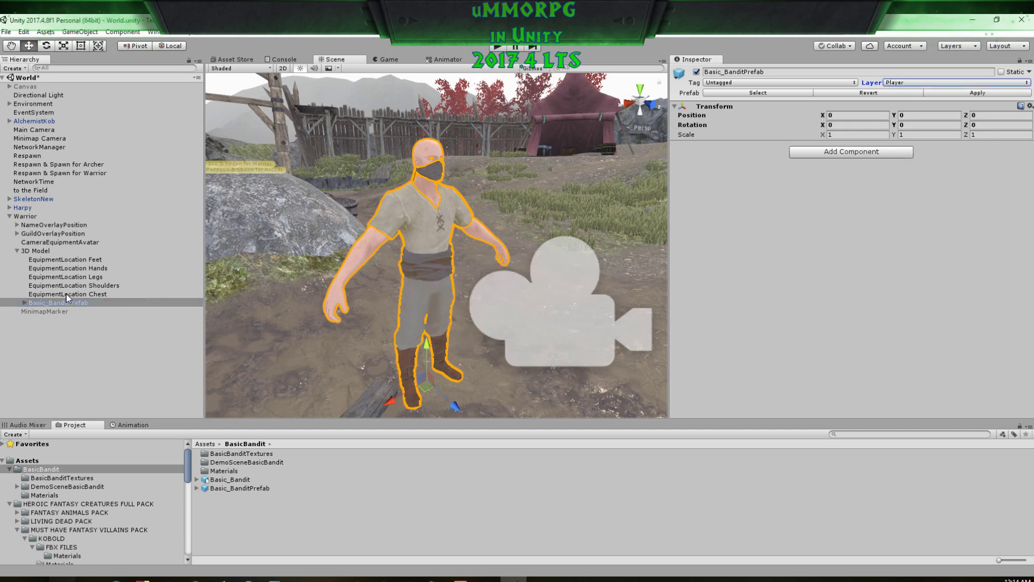
Step: Expand the bandit's Armature and add a Capsule Collider to its Hips bone
left_click(21, 302)
left_click(53, 312)
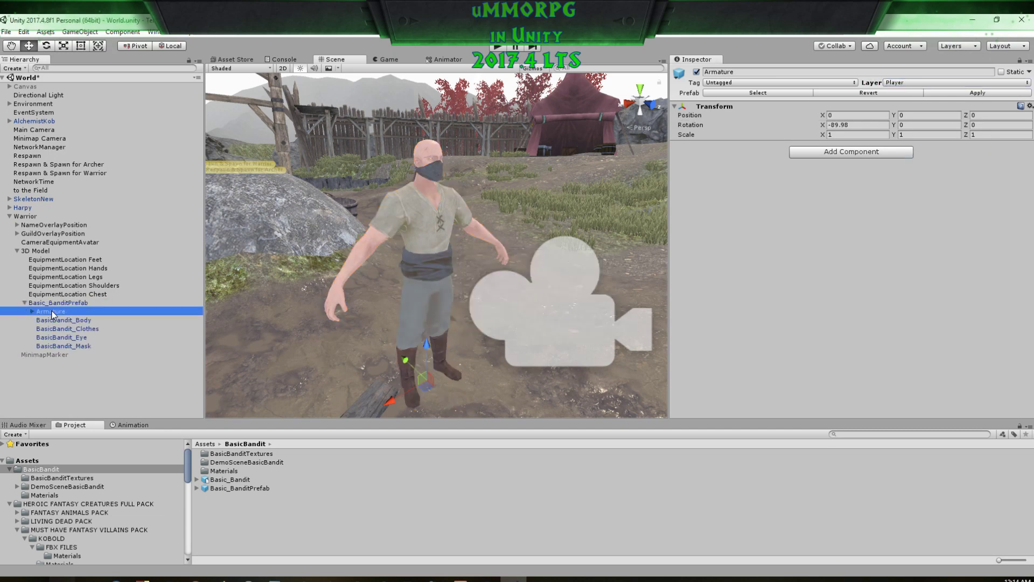
left_click(56, 320)
left_click(61, 345)
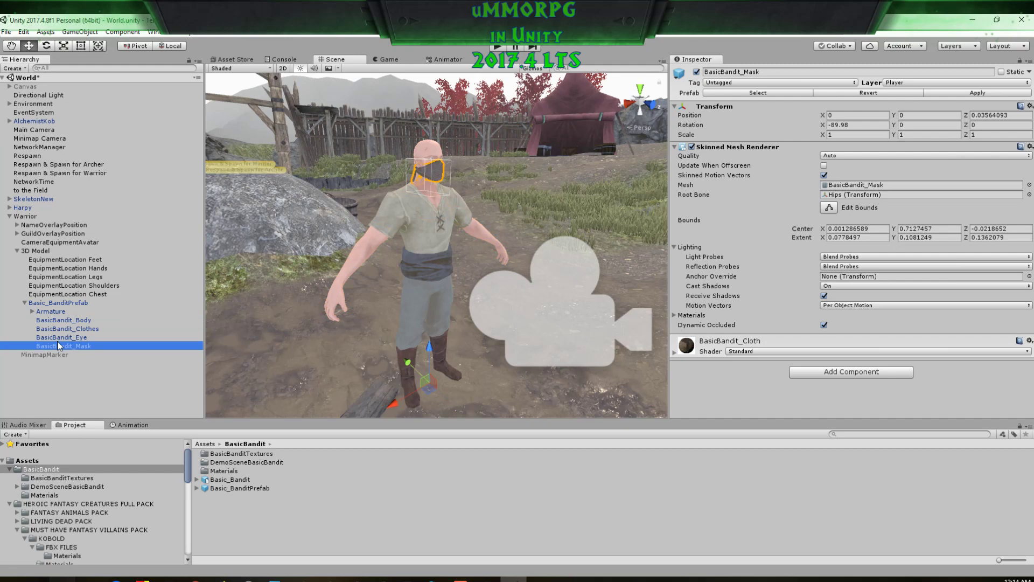
left_click(41, 313)
left_click(32, 312)
left_click(40, 320)
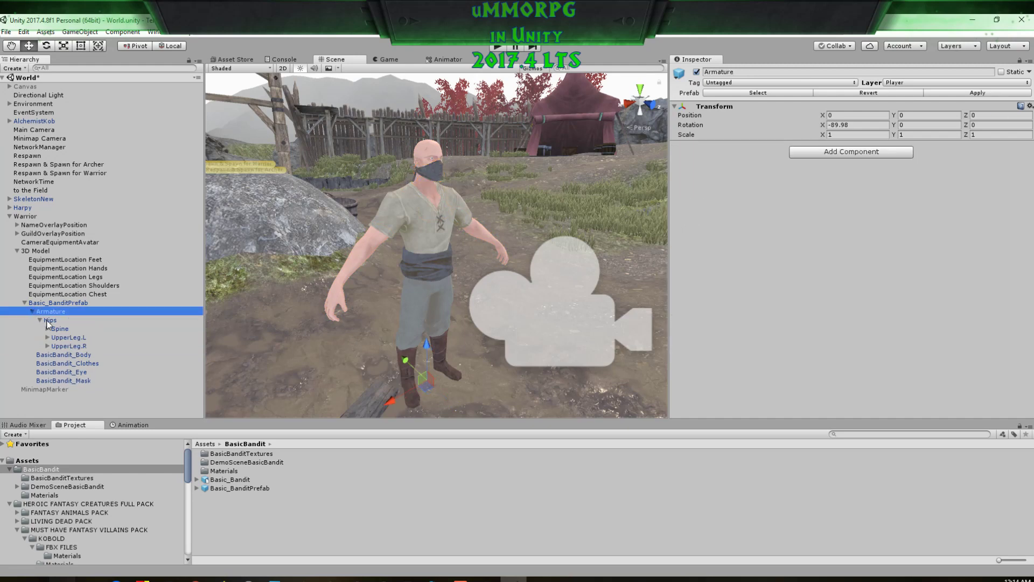
left_click(49, 321)
left_click(848, 151)
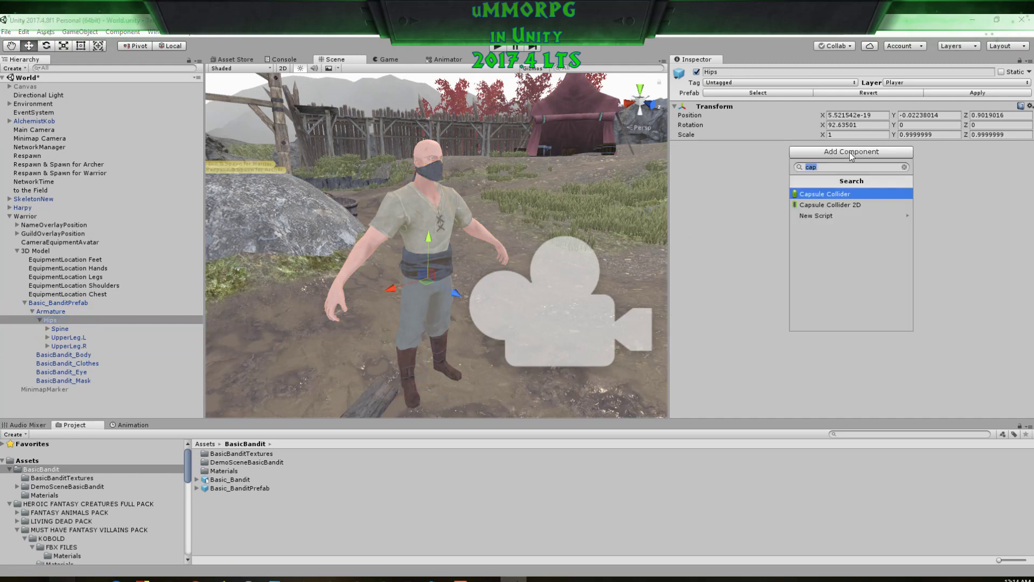
left_click(828, 195)
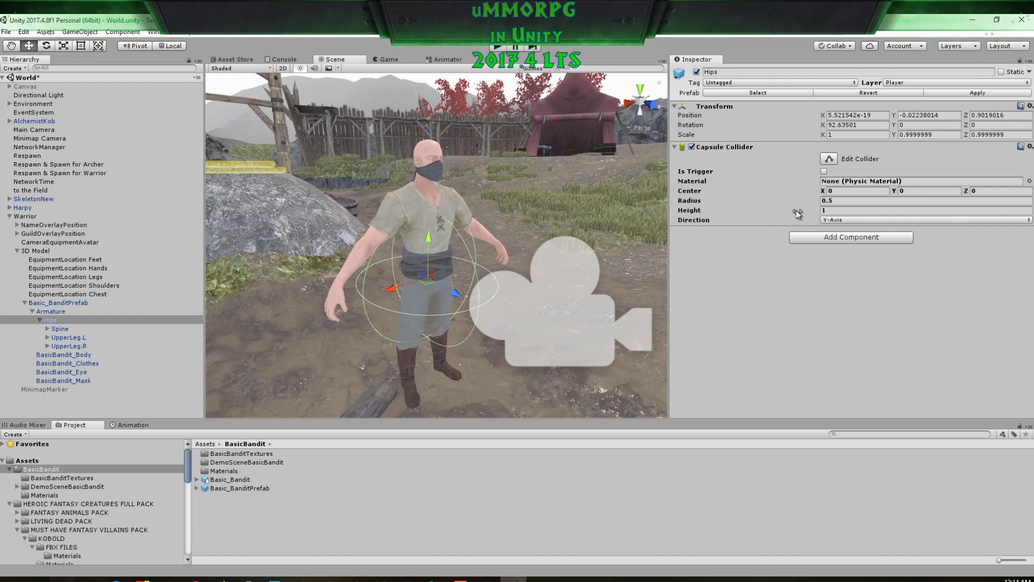
Step: Fit the Hips capsule collider to the bandit from head to feet, with a height of about 1.85
left_click_drag(797, 213, 815, 211)
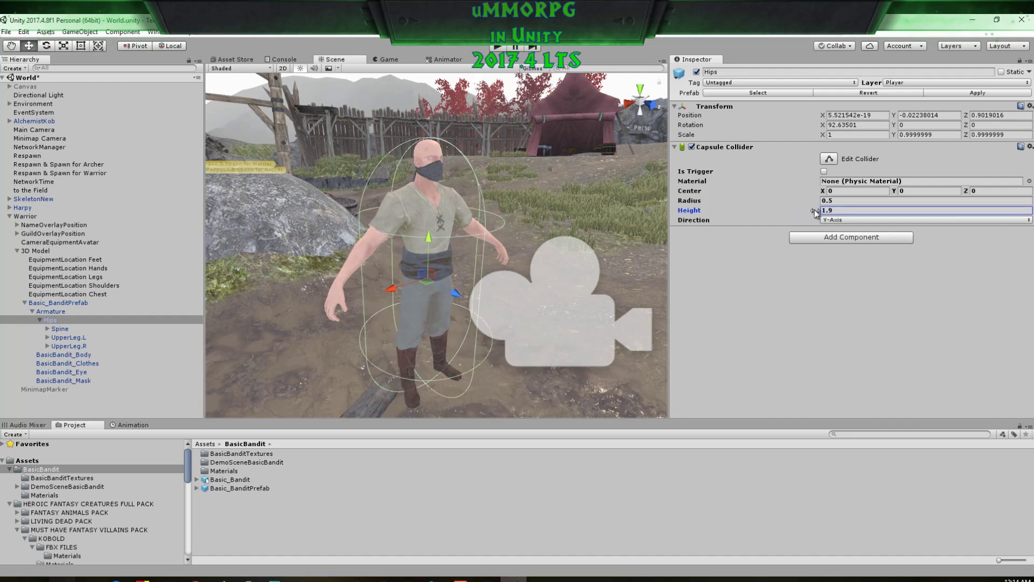
left_click(829, 158)
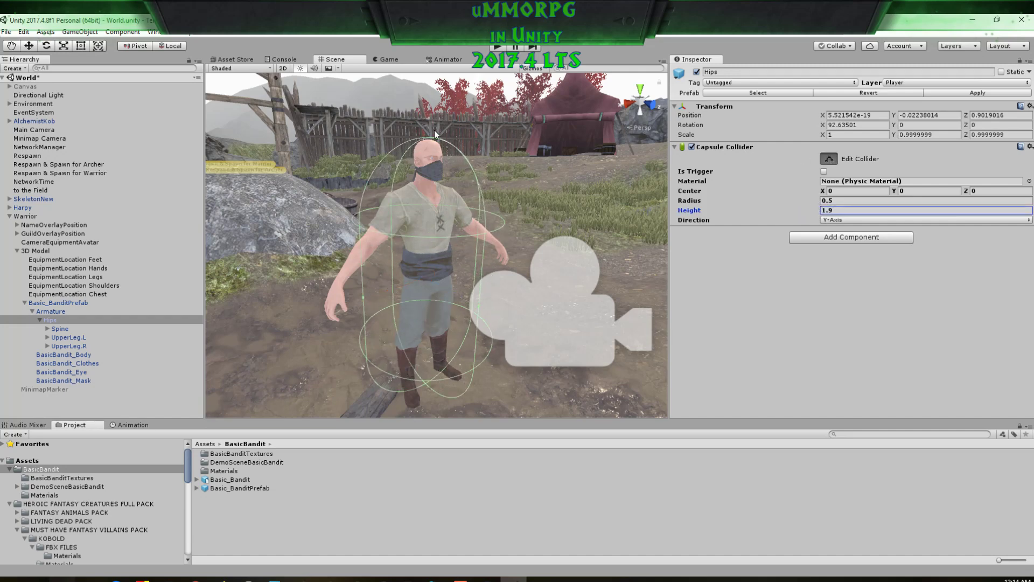
left_click_drag(432, 138, 432, 142)
right_click_drag(496, 333, 430, 294)
middle_click_drag(484, 302, 416, 260)
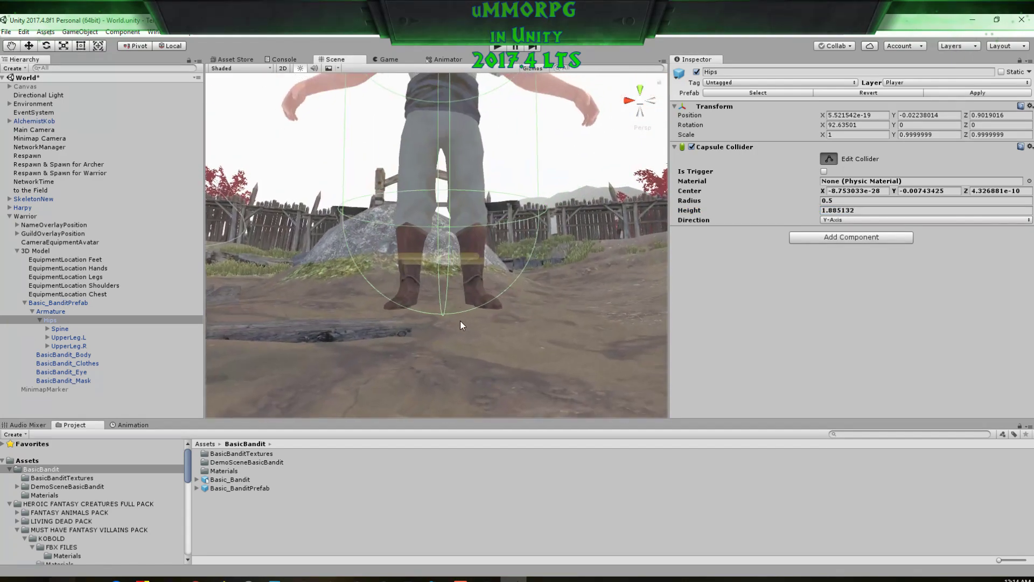
left_click_drag(444, 314, 444, 308)
middle_click_drag(483, 237, 503, 309)
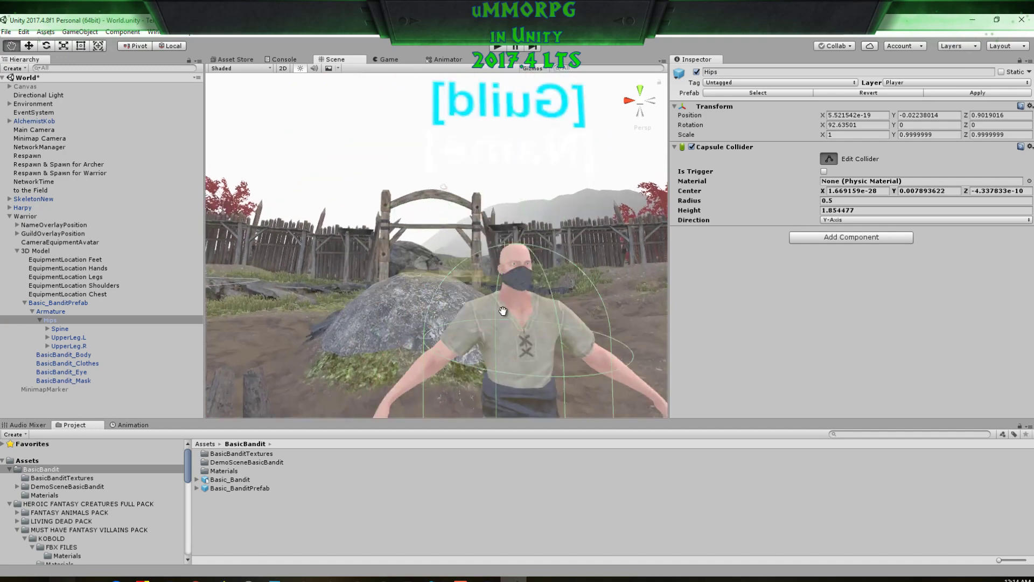
right_click_drag(503, 309, 519, 328)
Step: Assign the Hips capsule collider as the Collider in the Warrior's Player script
left_click(25, 216)
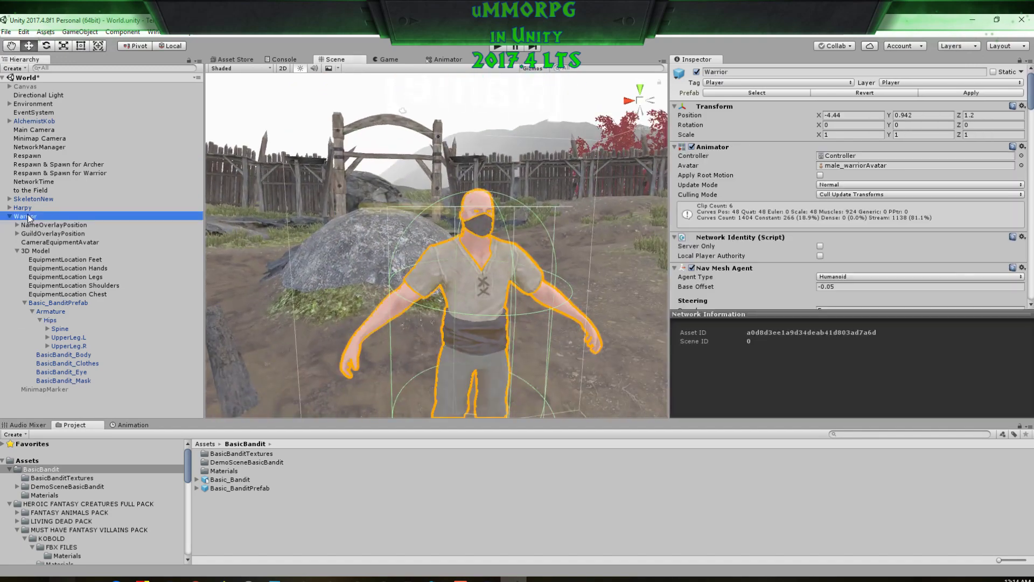
scroll(803, 237, "down", 10)
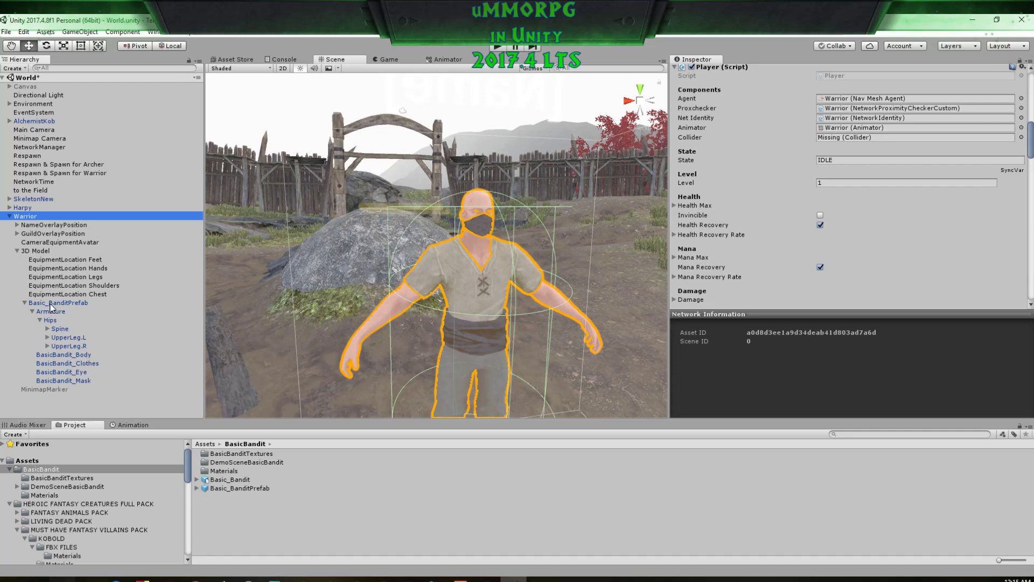
left_click_drag(52, 321, 865, 136)
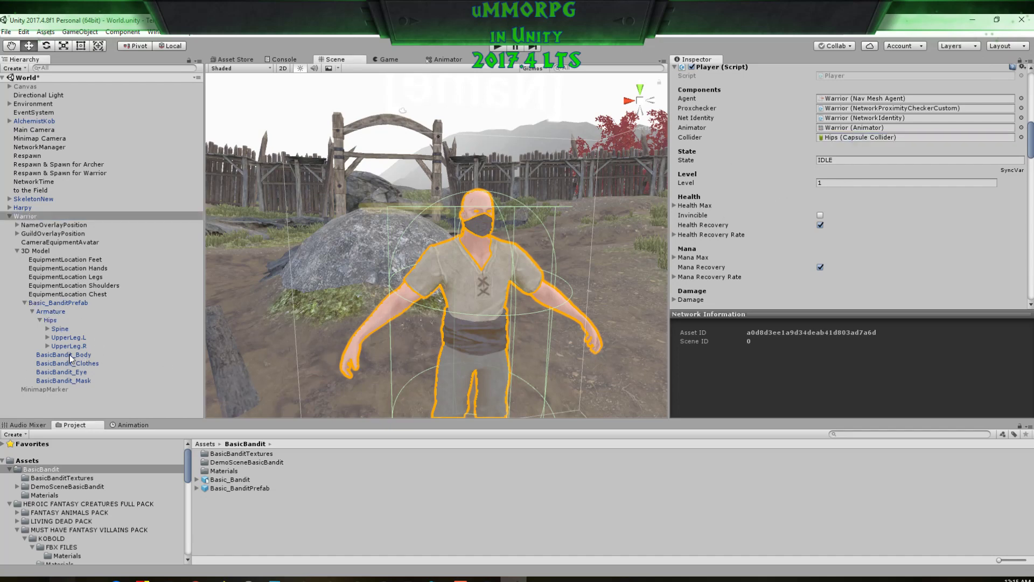
Step: Assign the bandit's Chest bone under Spine as the Effect Mount in the Warrior's Player script
left_click(47, 329)
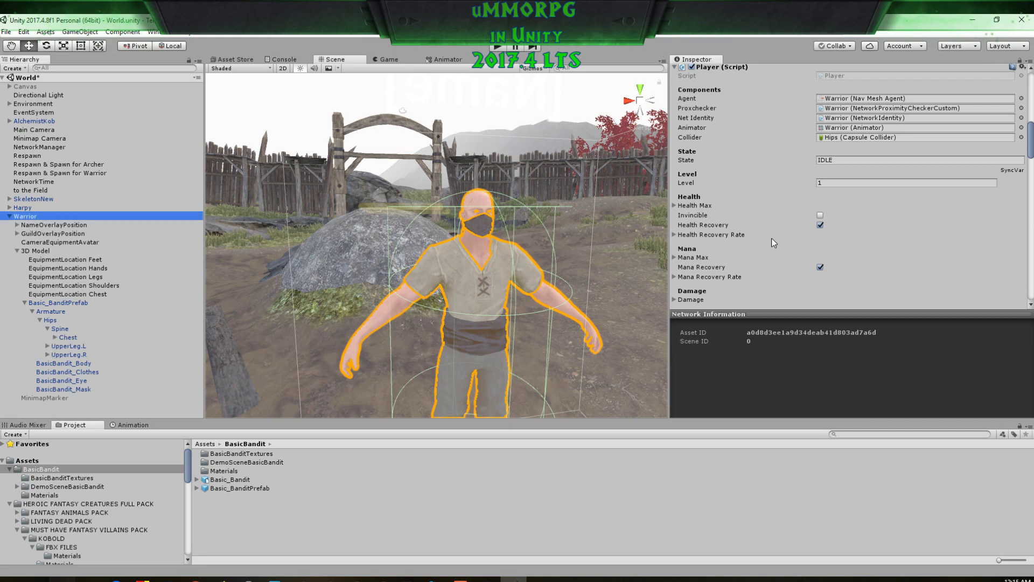
scroll(771, 238, "down", 10)
scroll(772, 242, "down", 12)
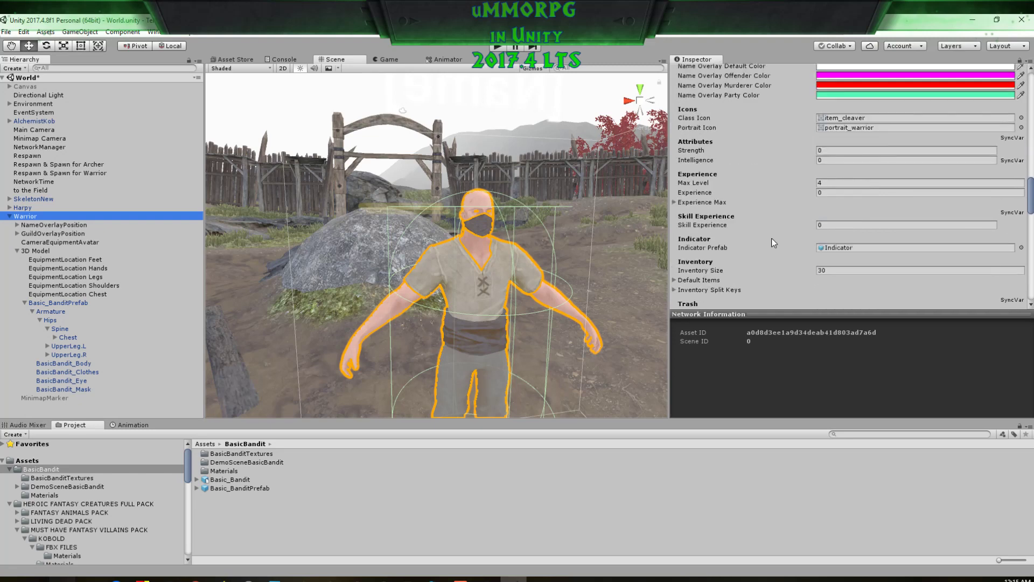
scroll(772, 241, "up", 8)
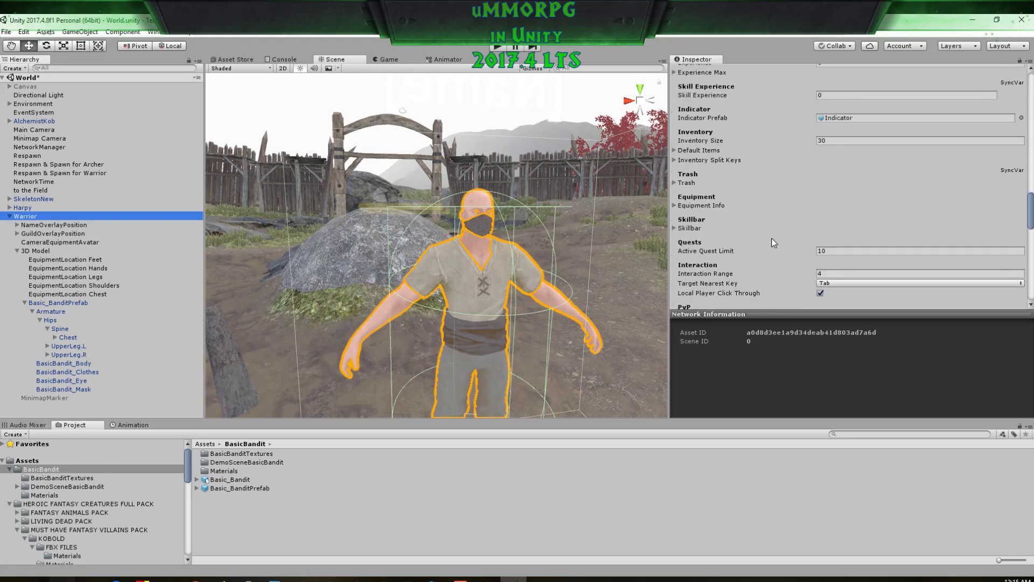
scroll(771, 238, "up", 6)
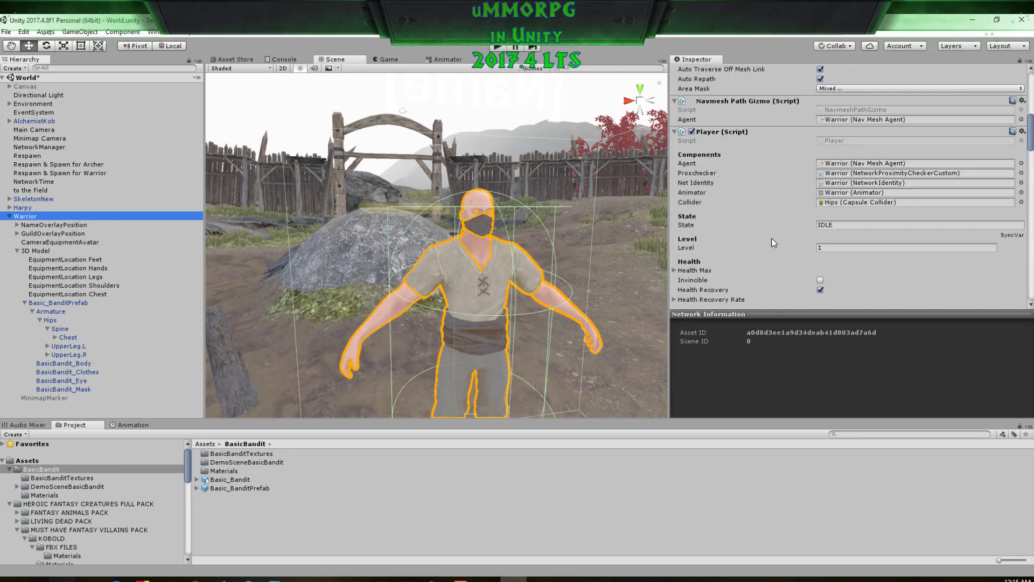
scroll(771, 238, "down", 5)
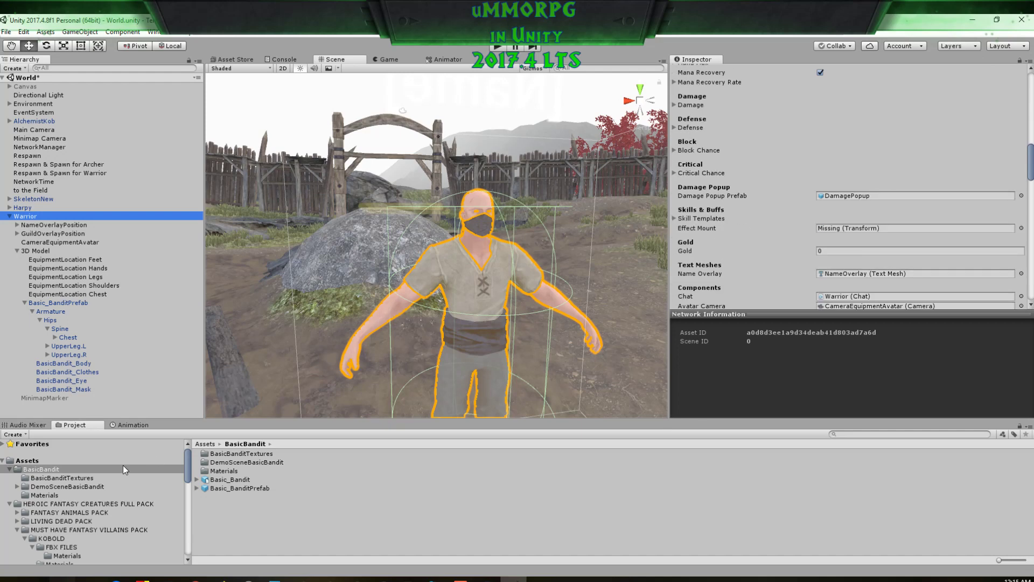
left_click(175, 337)
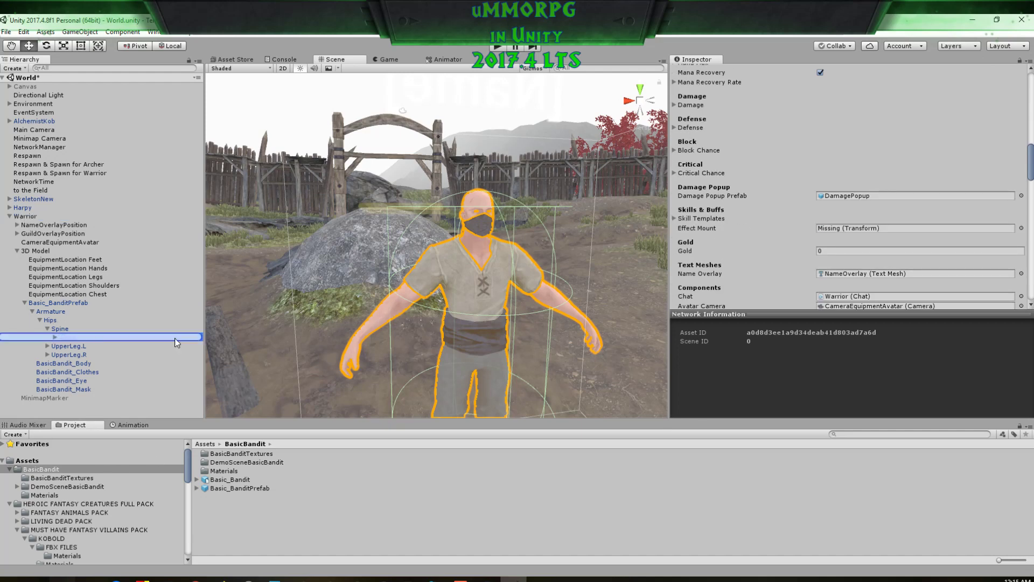
left_click_drag(175, 342, 843, 218)
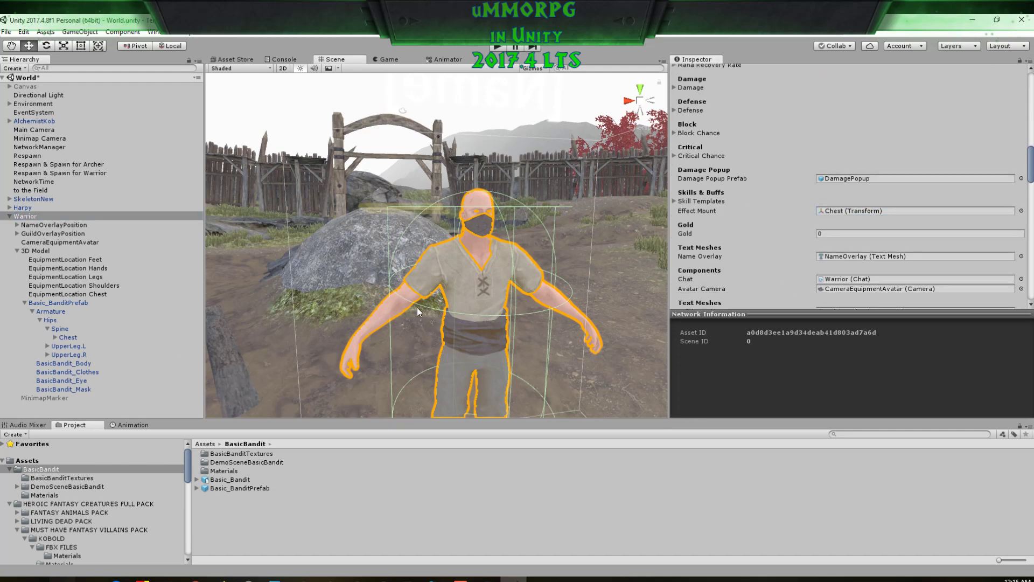
left_click(25, 217)
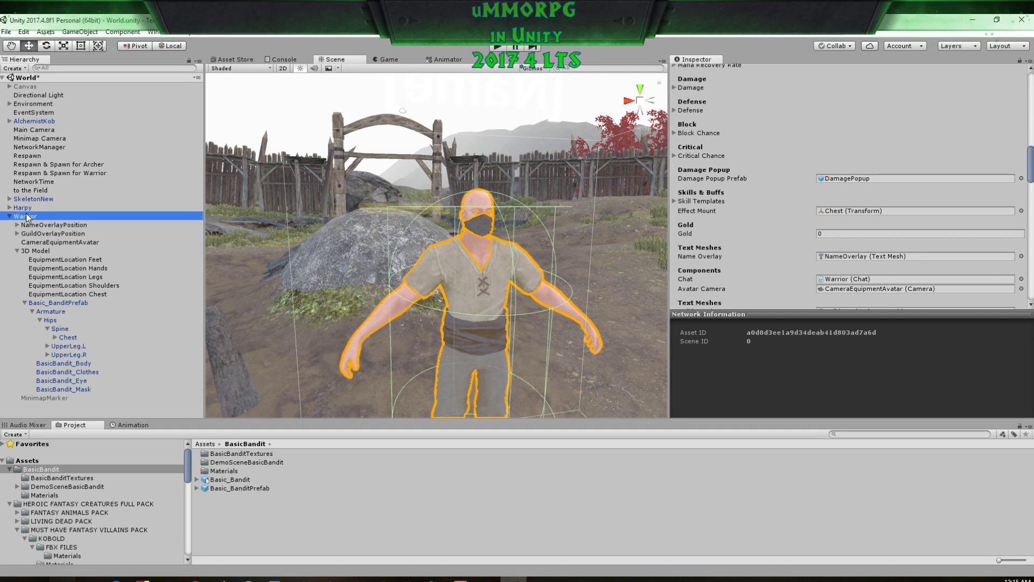
Step: Try banditAvatar as the Avatar in the Warrior's Animator component and locate its source asset in the project
scroll(808, 200, "up", 15)
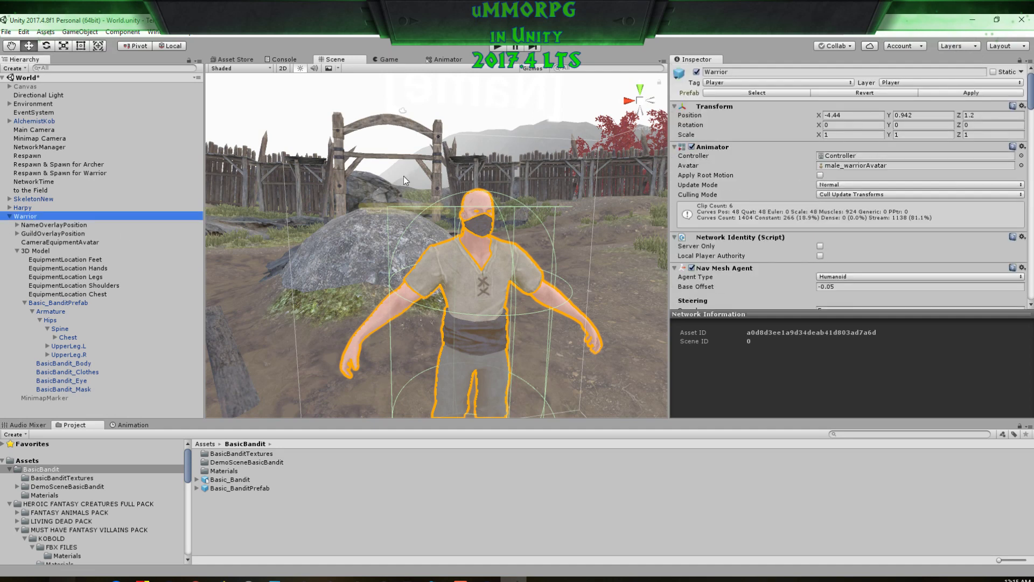
left_click(853, 156)
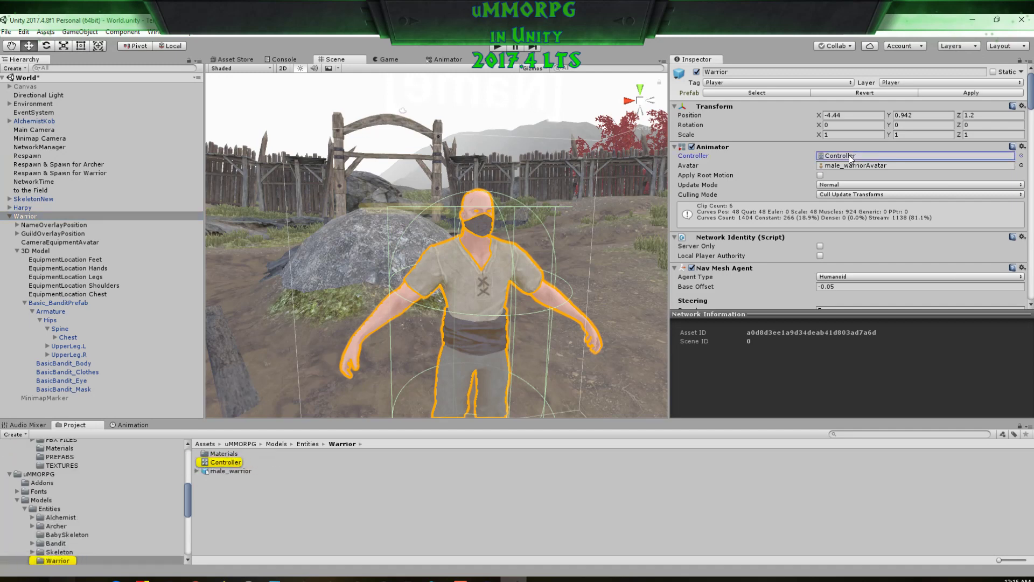
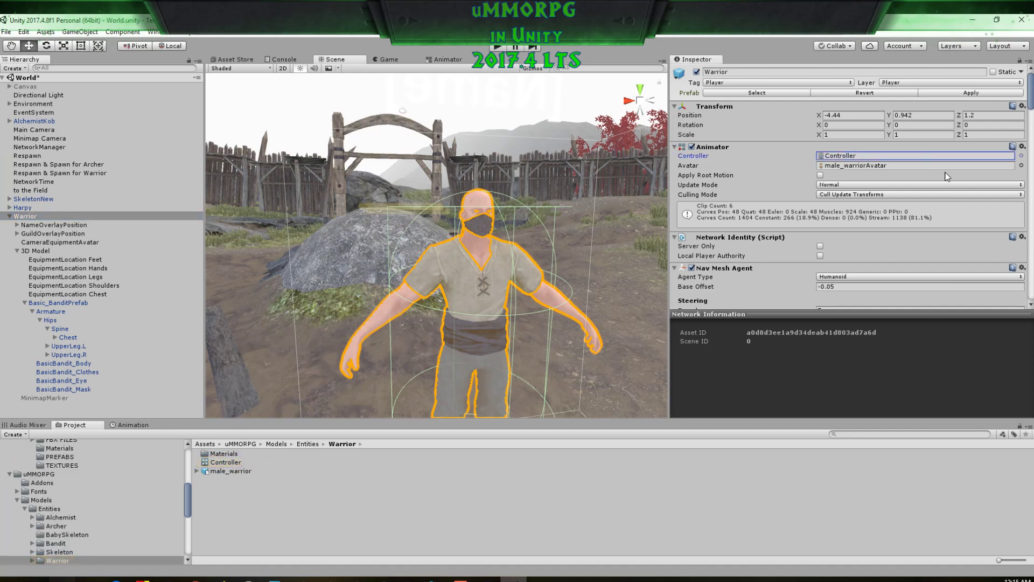
left_click(1021, 166)
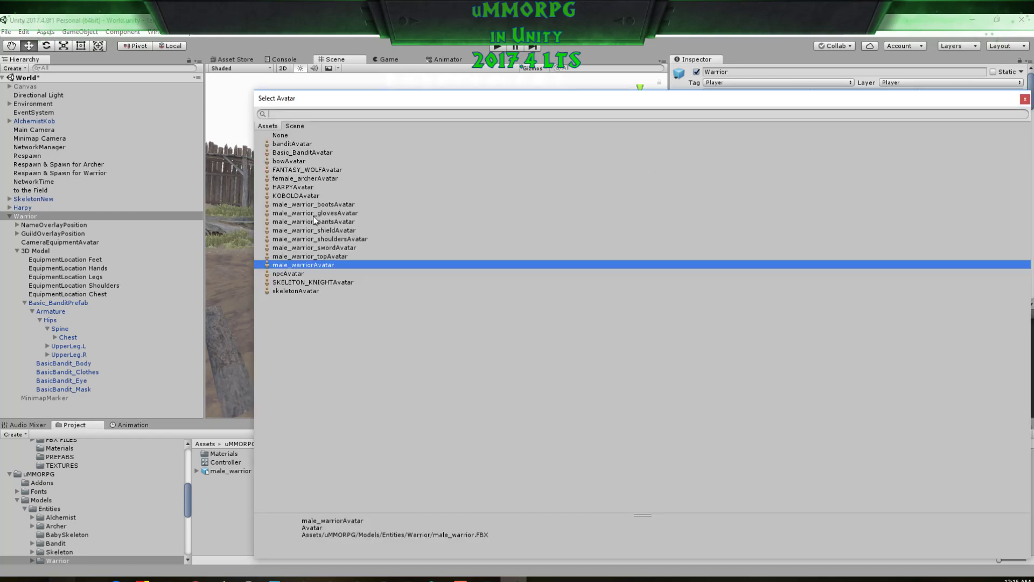
double_click(289, 143)
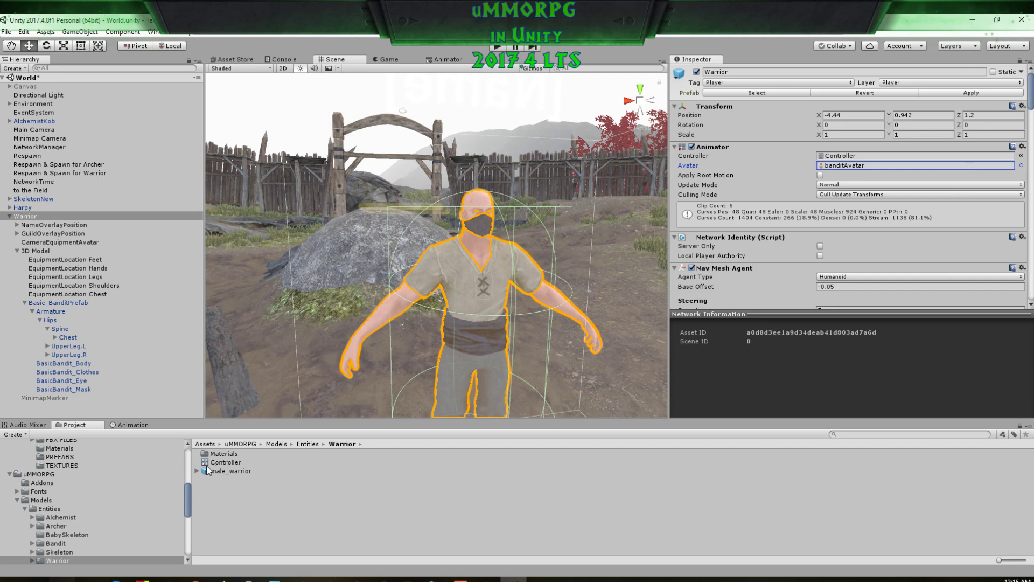
left_click(845, 166)
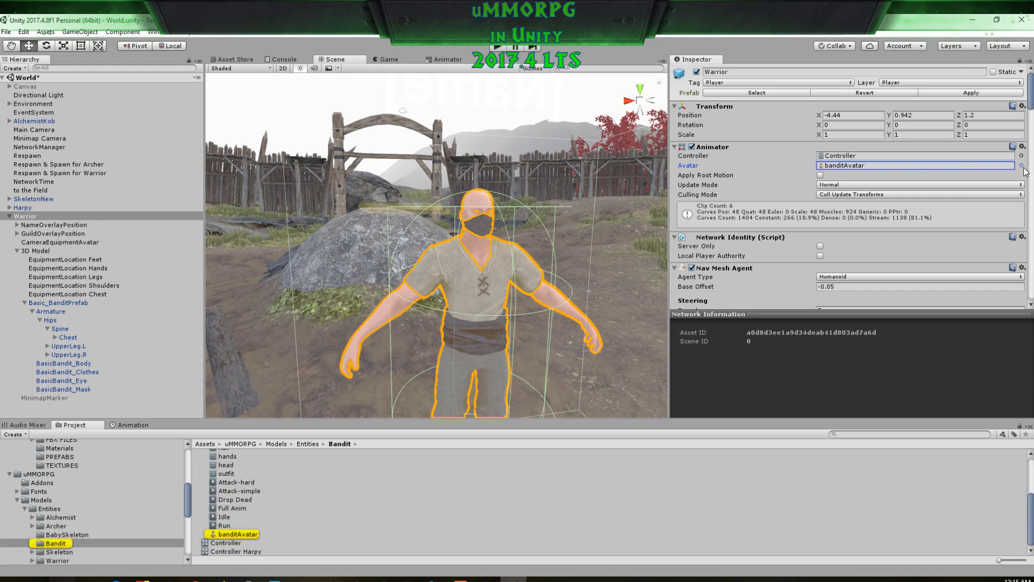
scroll(330, 479, "up", 3)
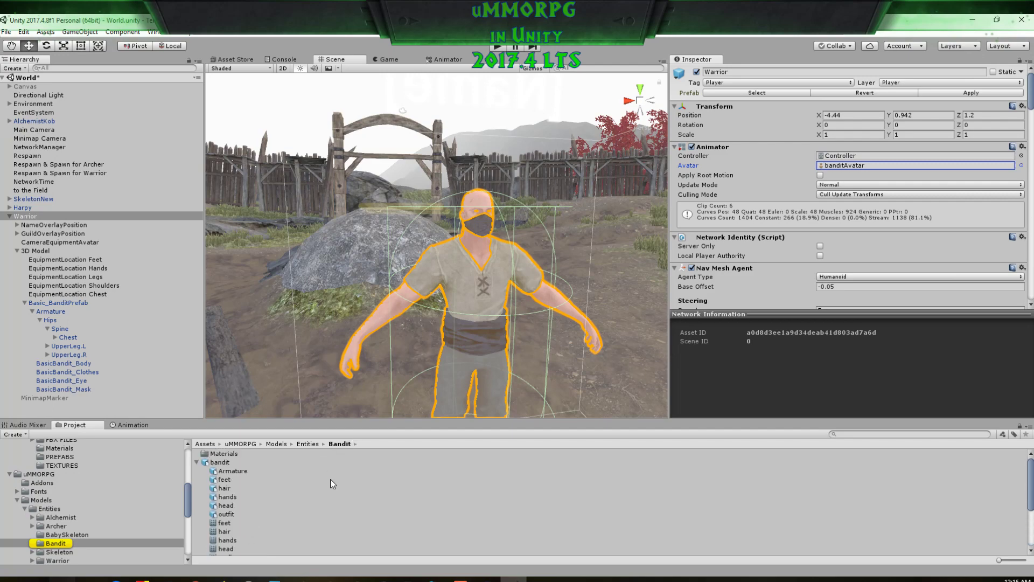
right_click_drag(358, 286, 271, 223)
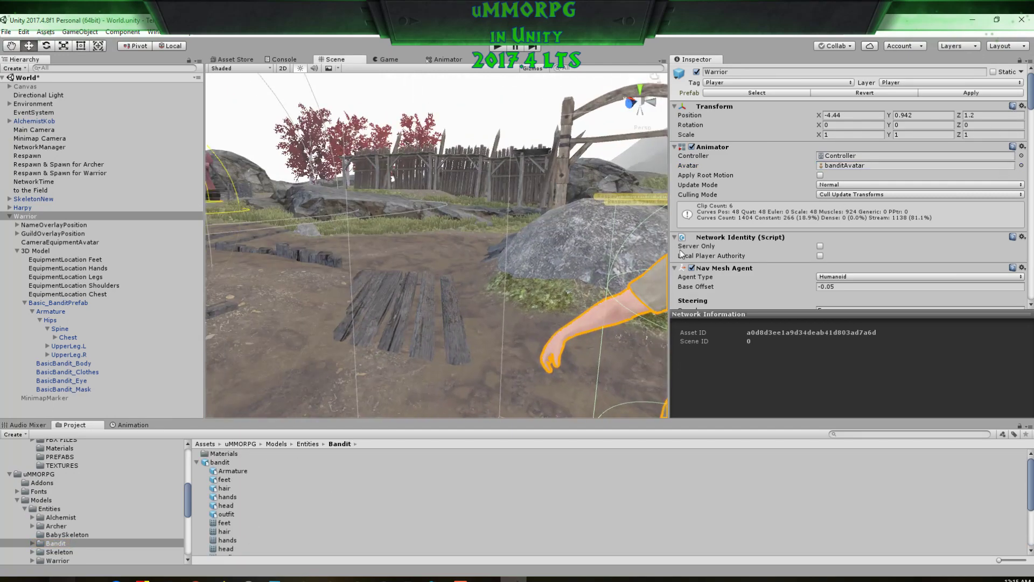
right_click_drag(531, 318, 671, 312)
Step: Assign Basic_BanditAvatar as the Avatar in the Warrior's Animator and expand the Basic_Bandit model in the BasicBandit folder
left_click(1021, 165)
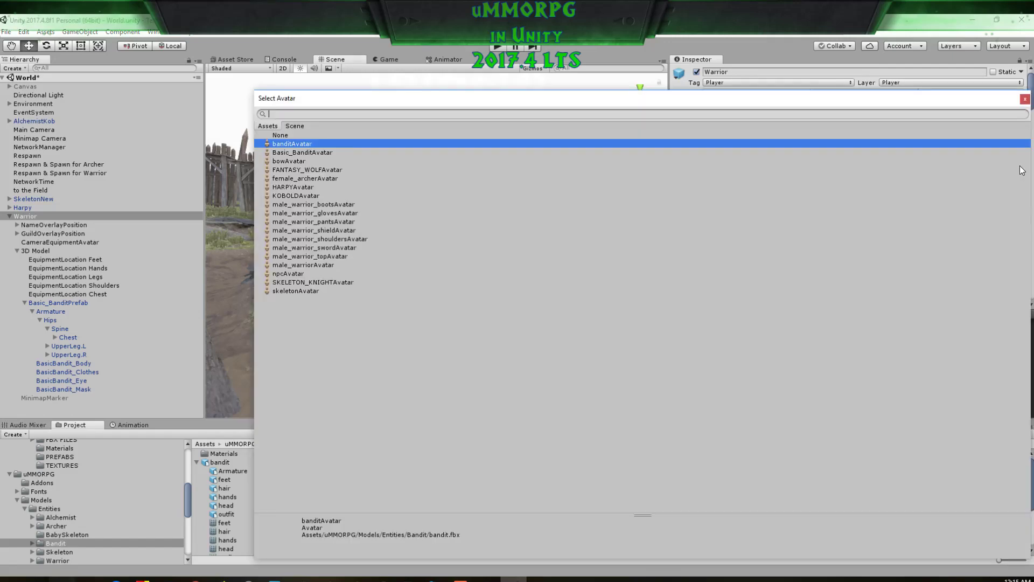
left_click(287, 153)
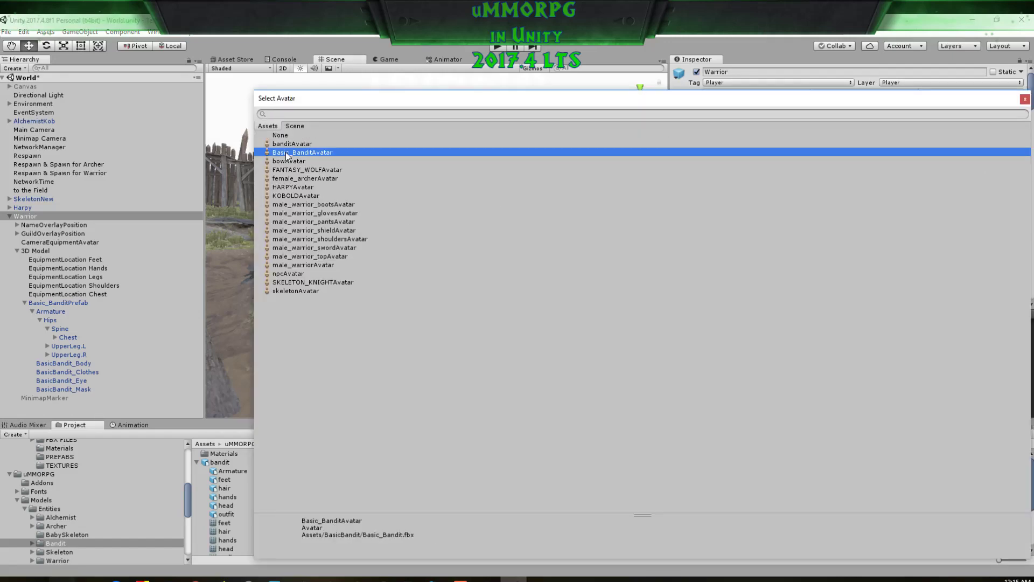
double_click(286, 154)
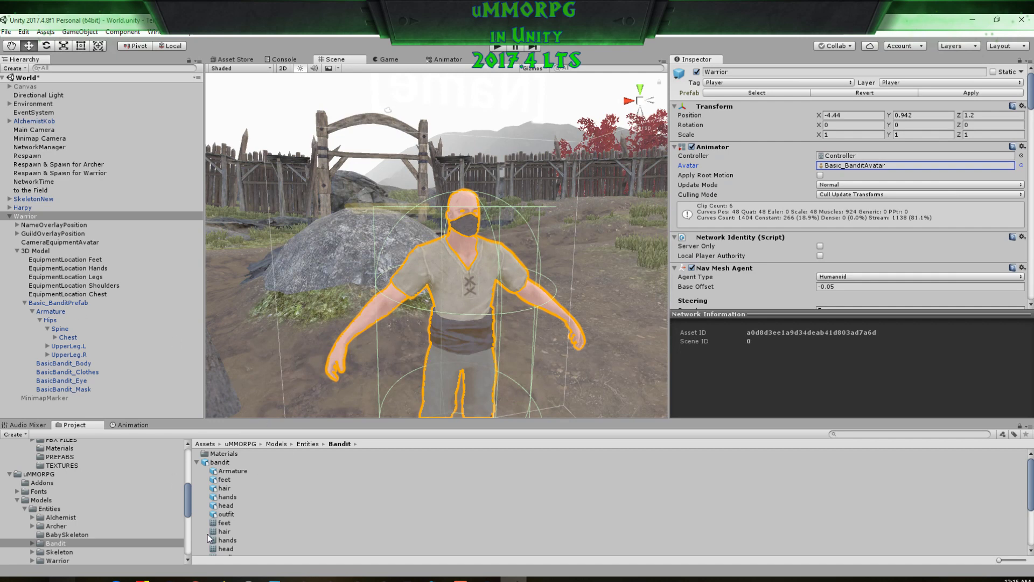
scroll(87, 456, "up", 5)
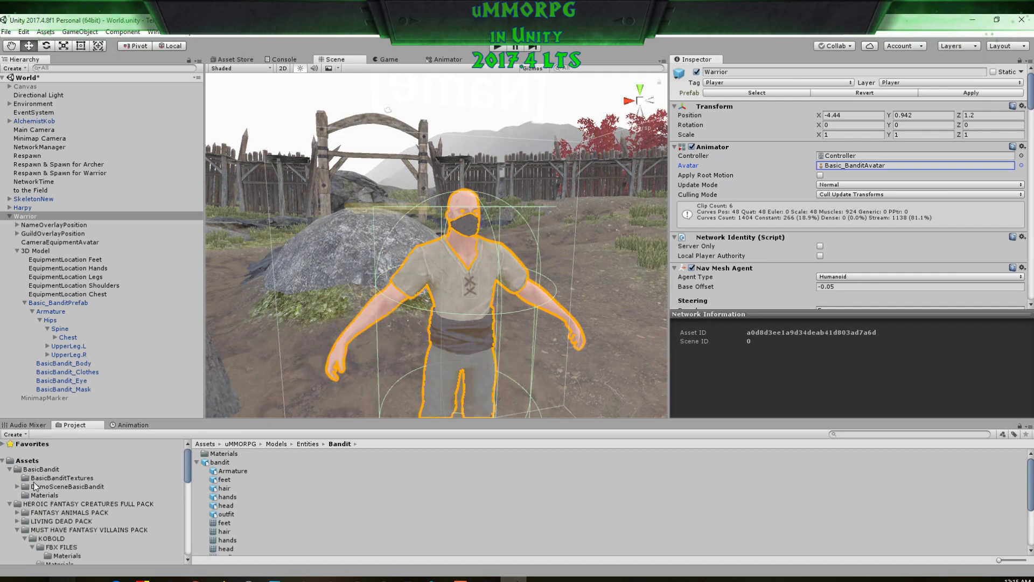
left_click(41, 469)
left_click(197, 462)
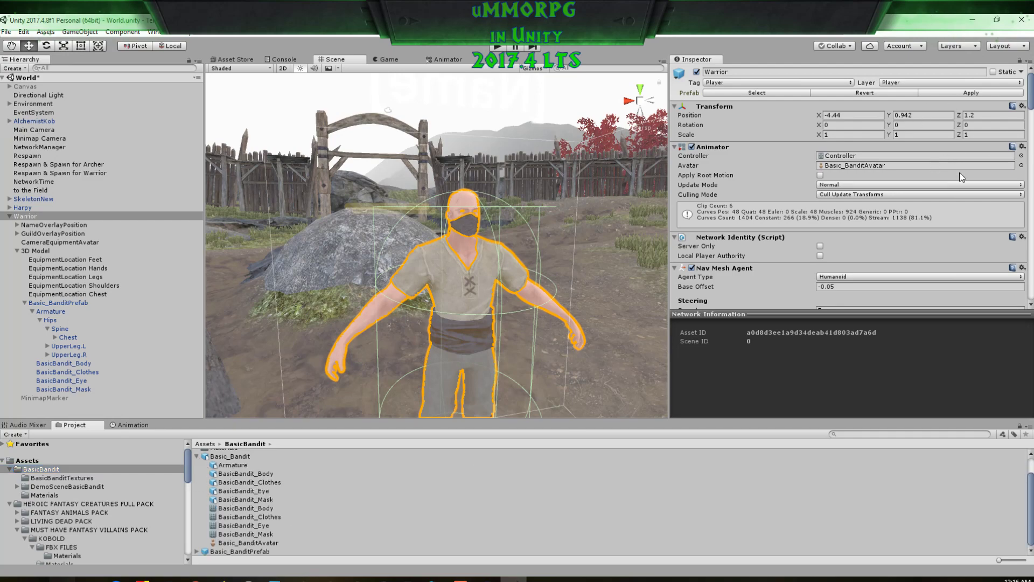
Step: Open the Controller assigned to the Warrior's Animator component to show its state graph
scroll(843, 216, "down", 5)
scroll(845, 217, "up", 5)
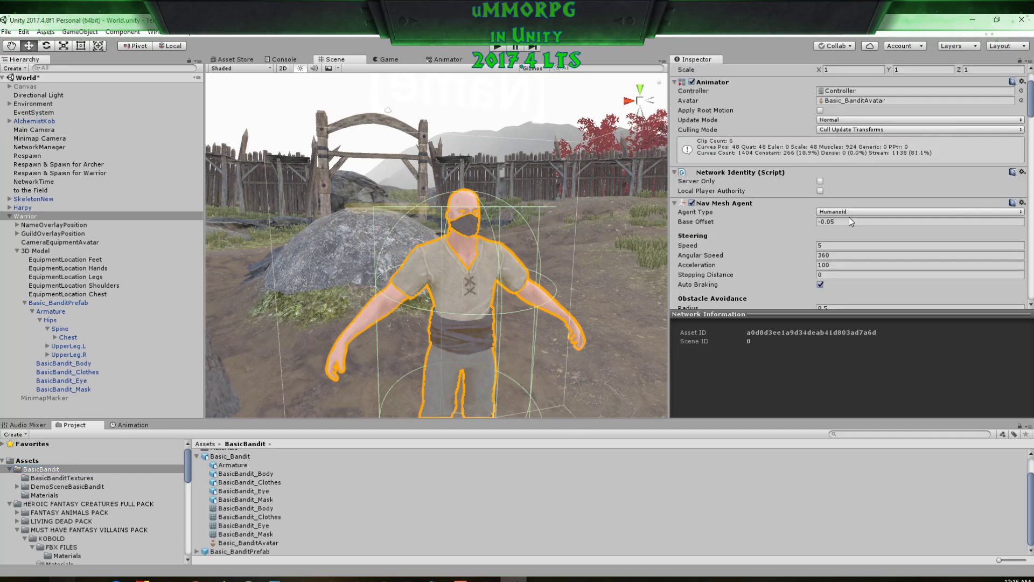
left_click(844, 160)
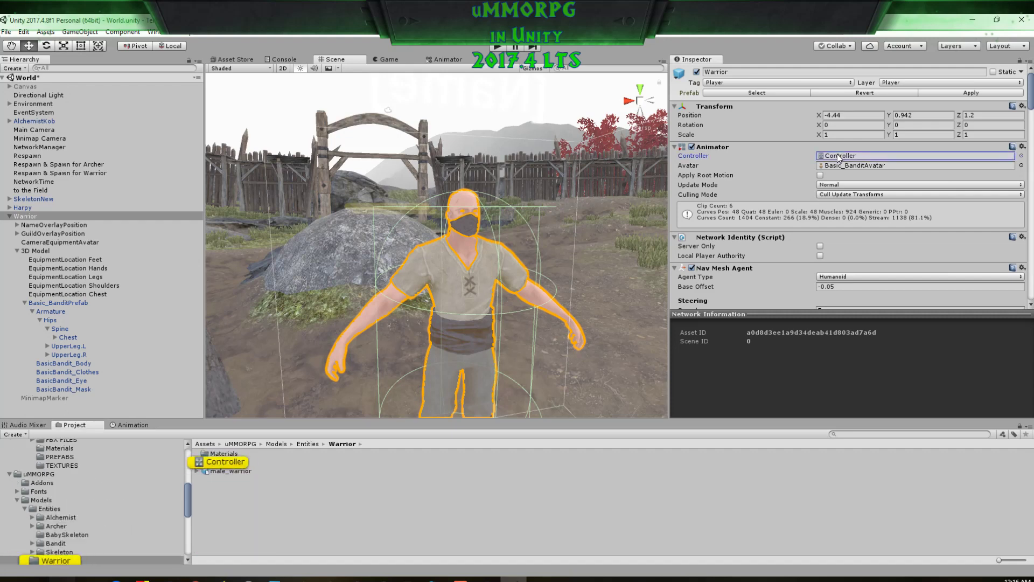
double_click(837, 160)
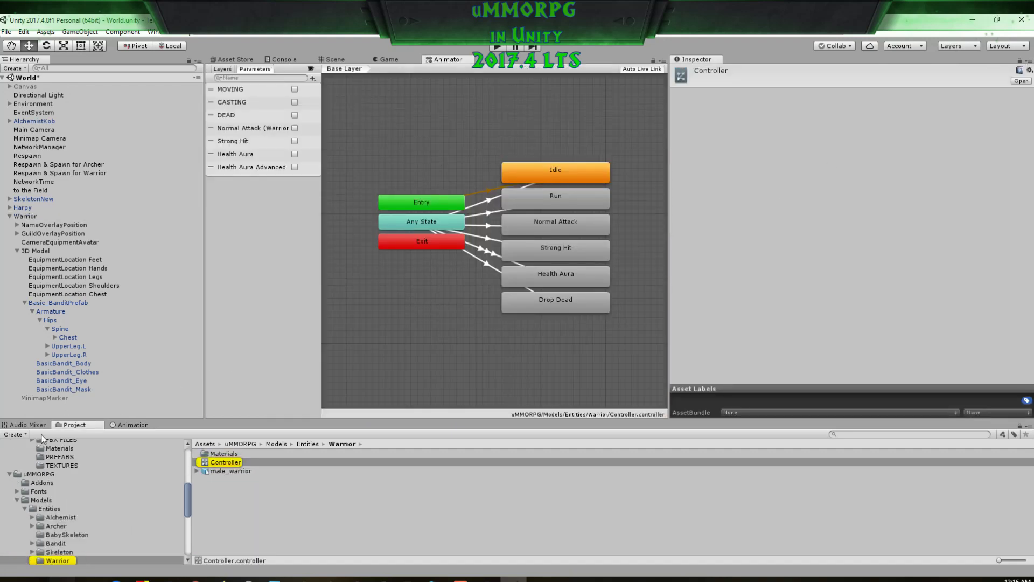
Step: Assign the WalkFWD clip from the BasicBandit AnimationsDemoscene folder as the Run state's motion
scroll(58, 480, "up", 10)
left_click(50, 477)
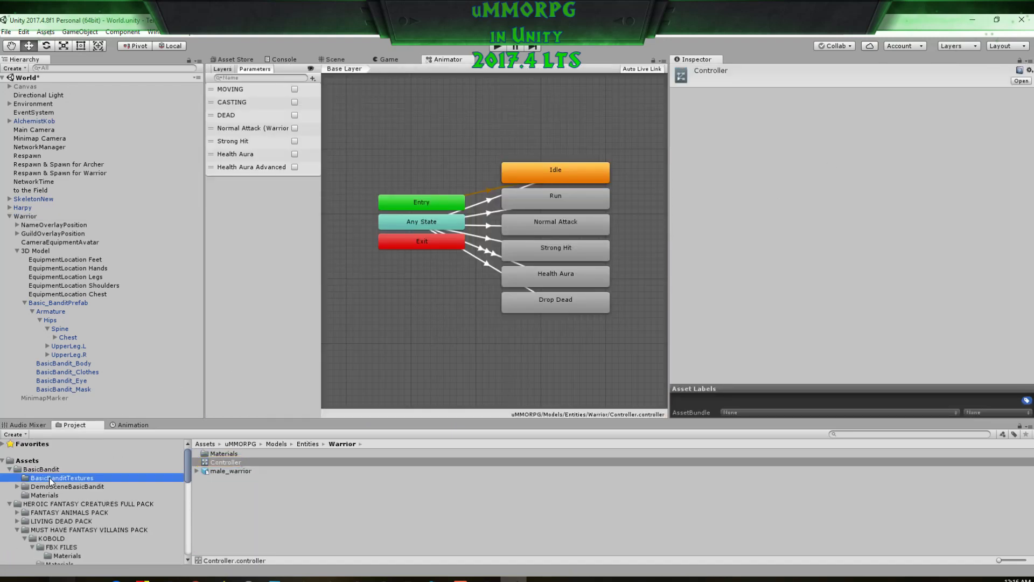
left_click(41, 469)
left_click(36, 486)
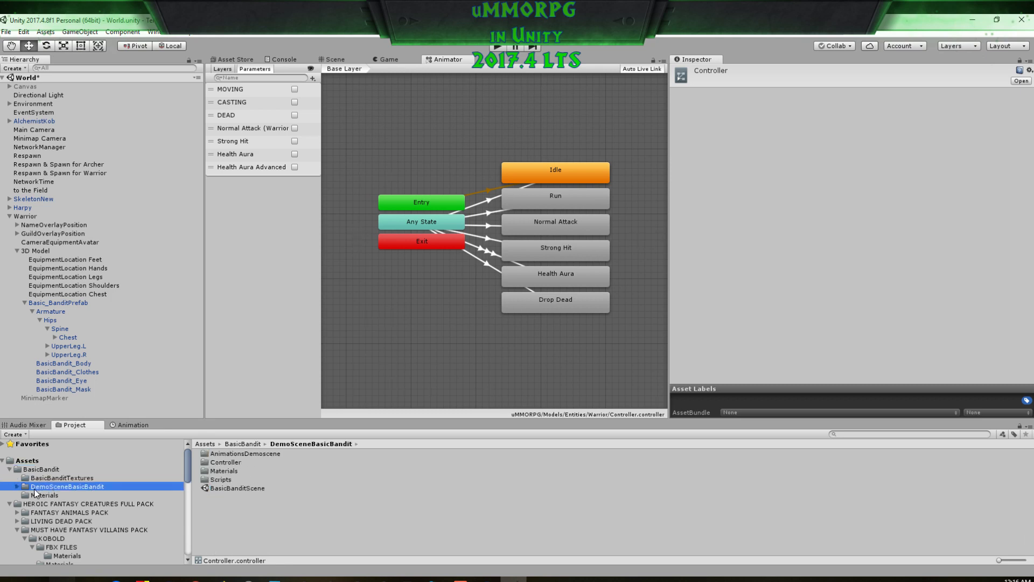
left_click(17, 486)
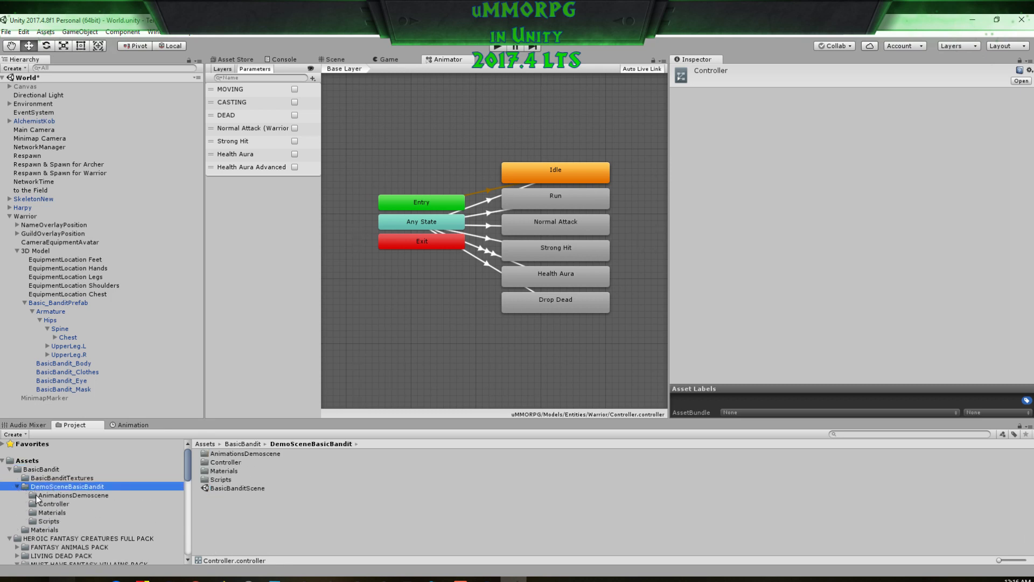
left_click(37, 496)
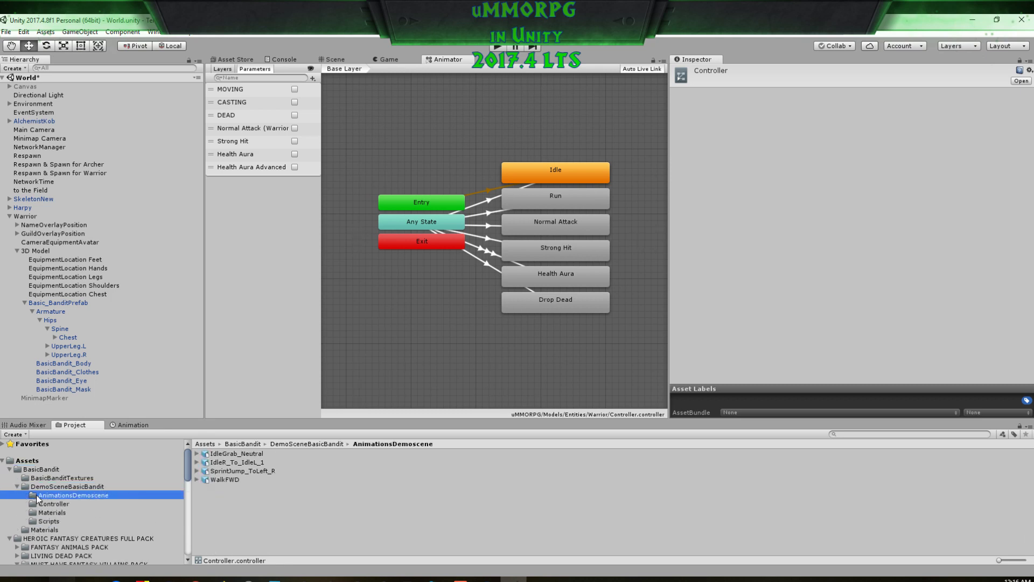
left_click(197, 480)
left_click(562, 204)
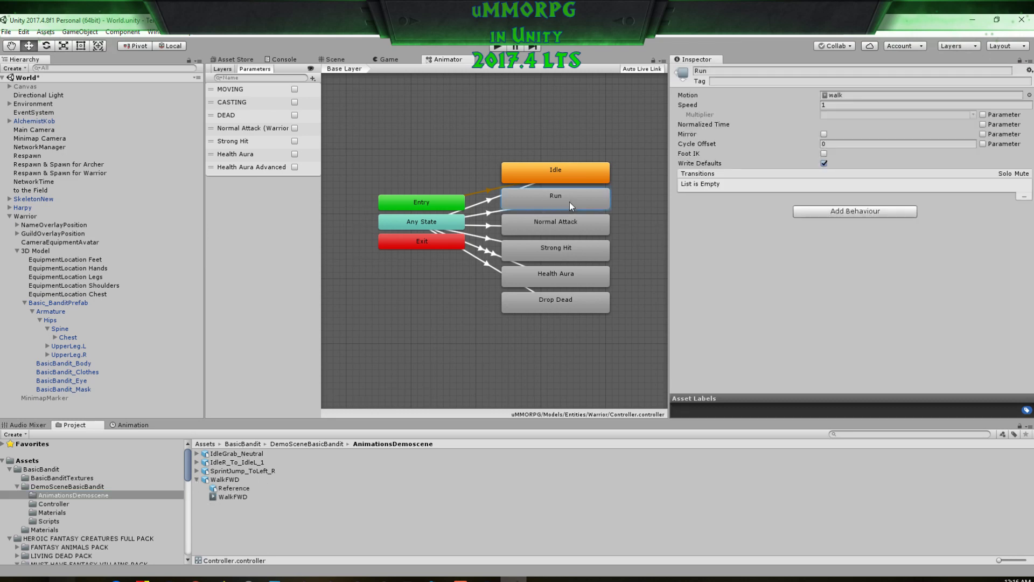
left_click_drag(632, 350, 844, 96)
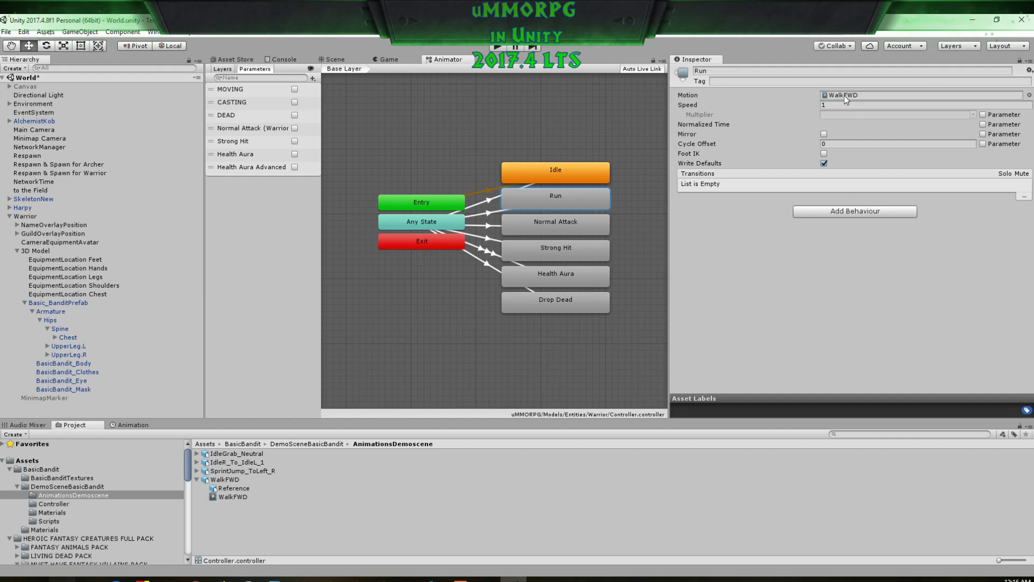
Step: Preview the IdleR_To_IdleL_1 animation clip and assign it as the Idle state's motion
left_click(197, 462)
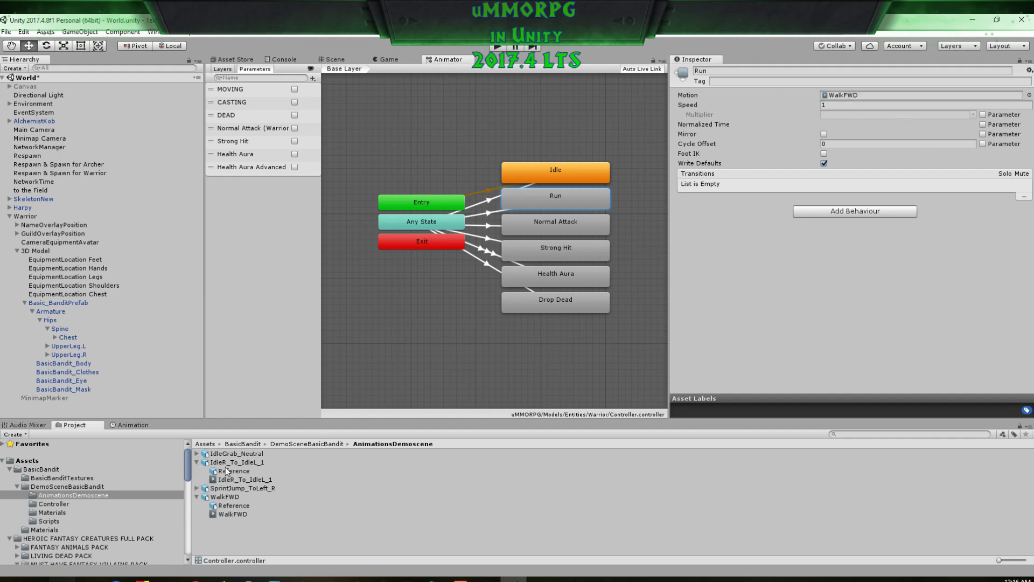
left_click(240, 480)
left_click(305, 478)
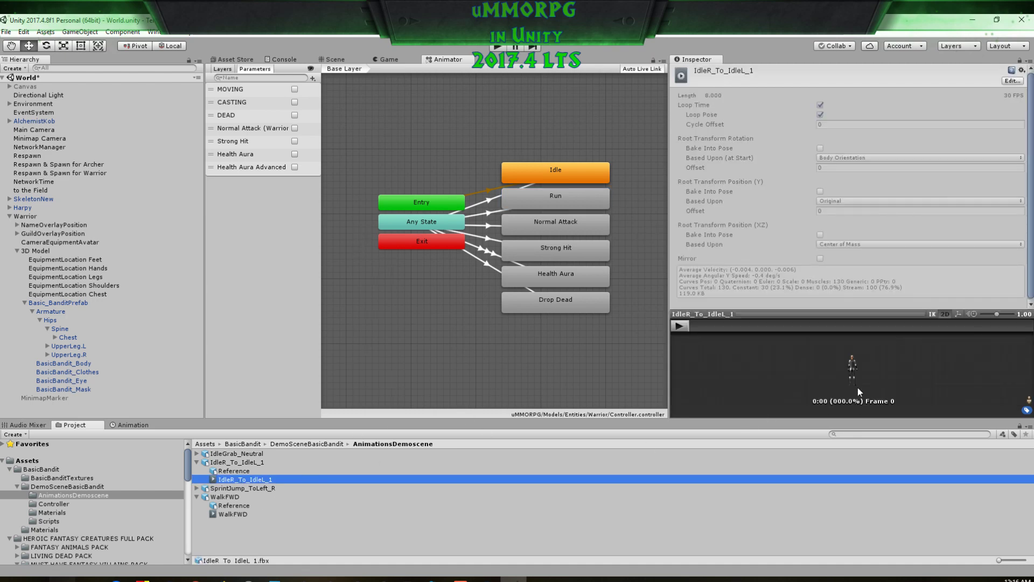
left_click_drag(861, 311, 840, 198)
left_click(679, 209)
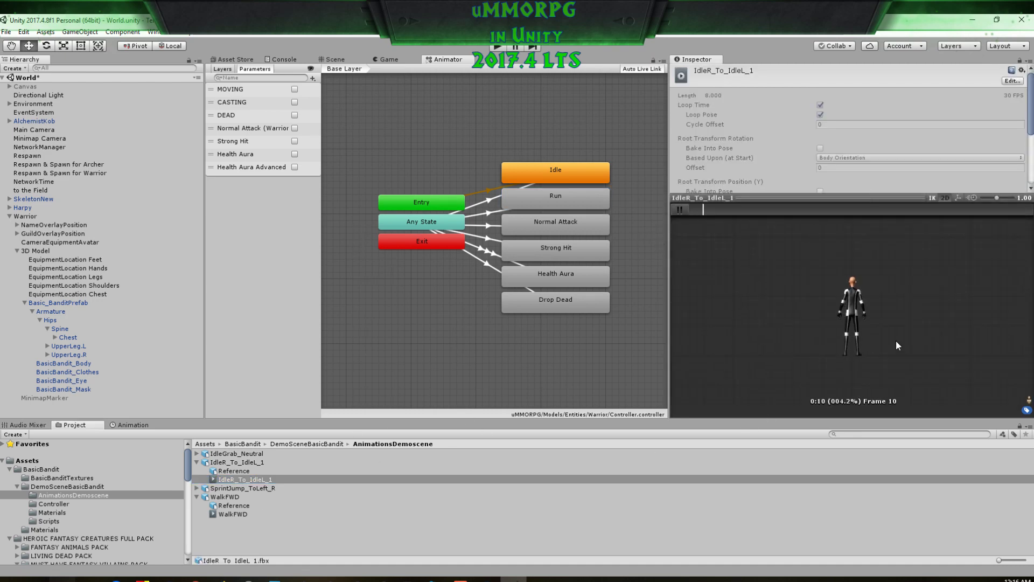
scroll(896, 340, "up", 2)
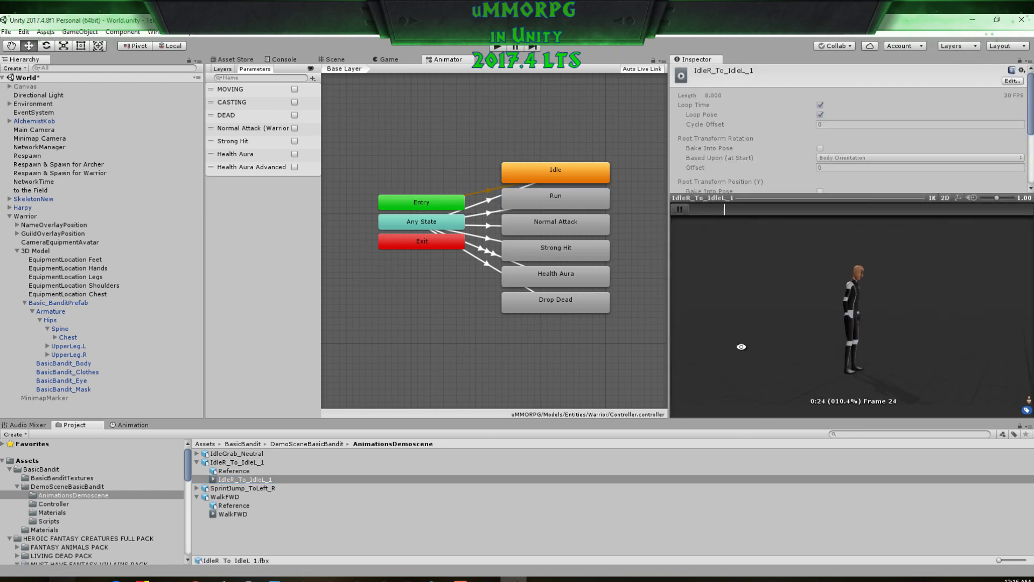
left_click(680, 208)
left_click_drag(797, 198, 796, 315)
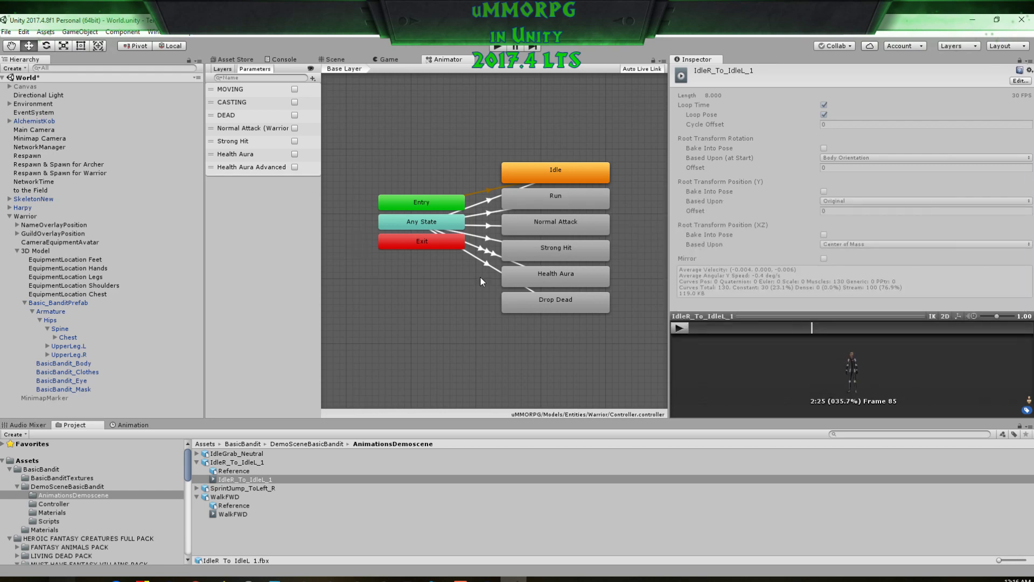
left_click(558, 172)
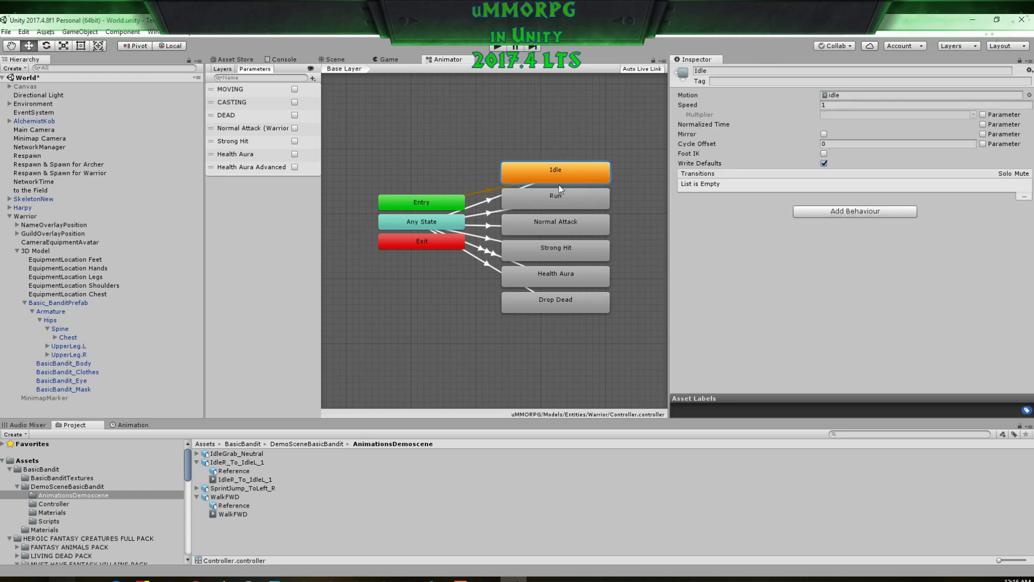
left_click_drag(246, 477, 845, 97)
Step: Assign the SprintJump_ToLeft_R clip as the Normal Attack state's motion
left_click(197, 488)
left_click_drag(237, 506, 735, 278)
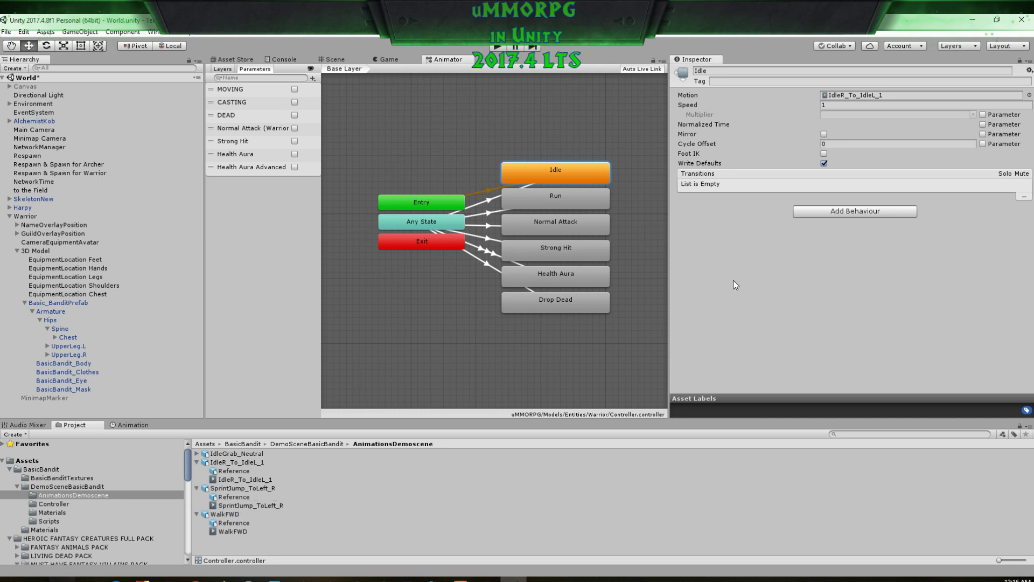
left_click(560, 251)
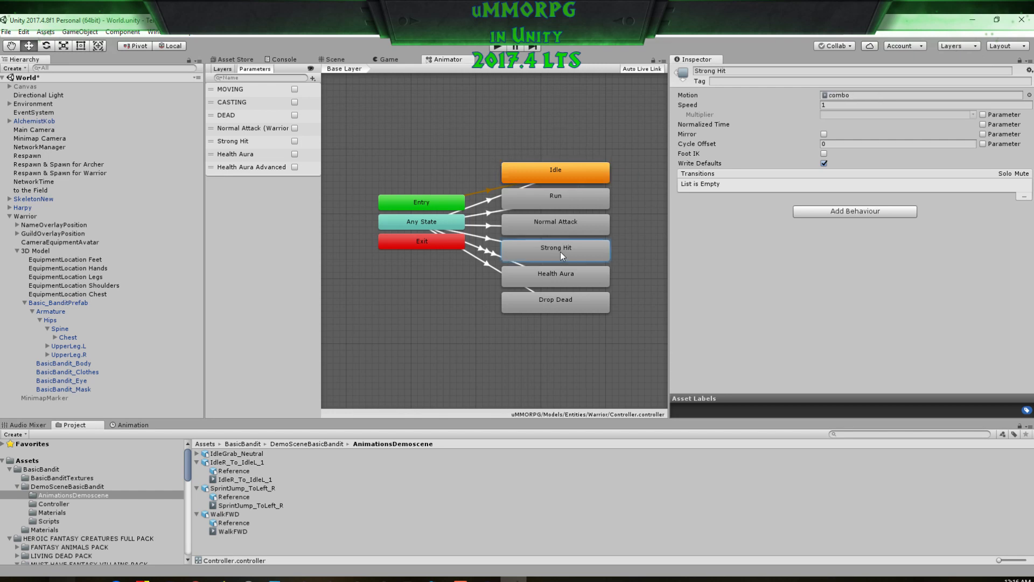
left_click(561, 234)
left_click_drag(257, 500, 867, 94)
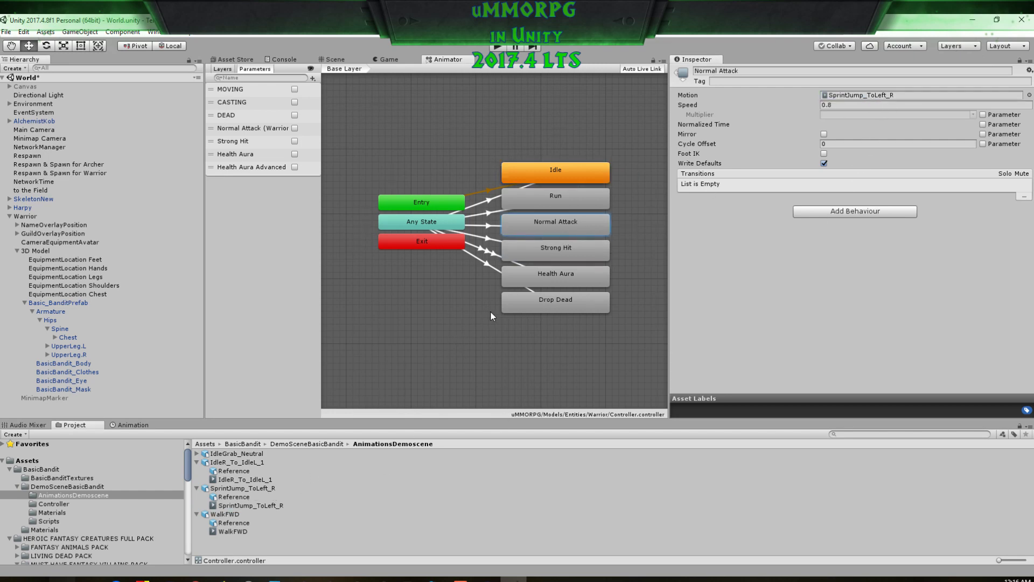
Step: Expand the IdleGrab_Neutral model and assign its clip as the Strong Hit state's motion
left_click(197, 453)
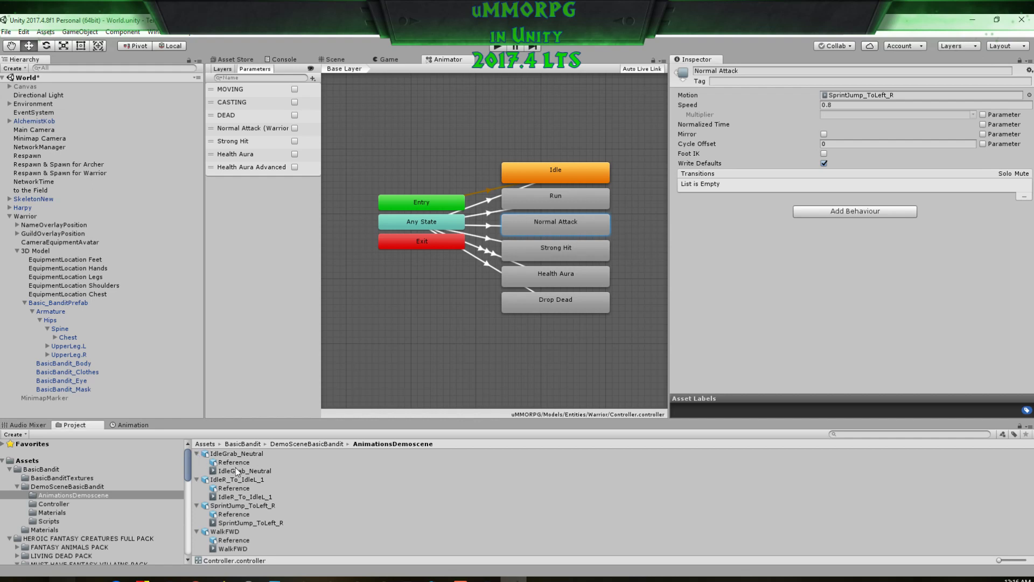
left_click_drag(237, 472, 847, 107)
left_click(547, 254)
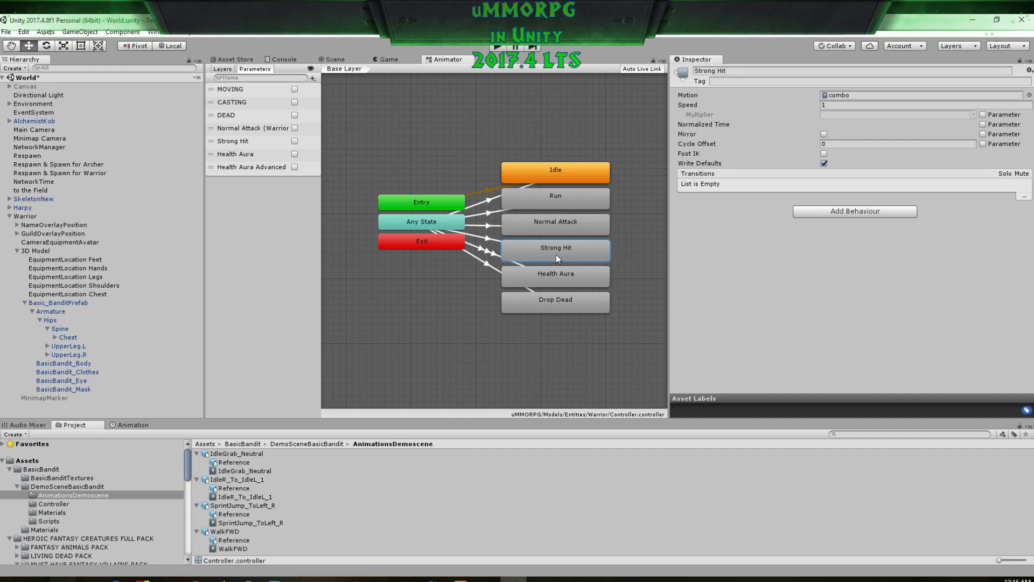
left_click_drag(237, 470, 848, 97)
Step: Assign the SprintJump_ToLeft_R clip as the Drop Dead state's motion and collapse the two idle animation assets
left_click(545, 303)
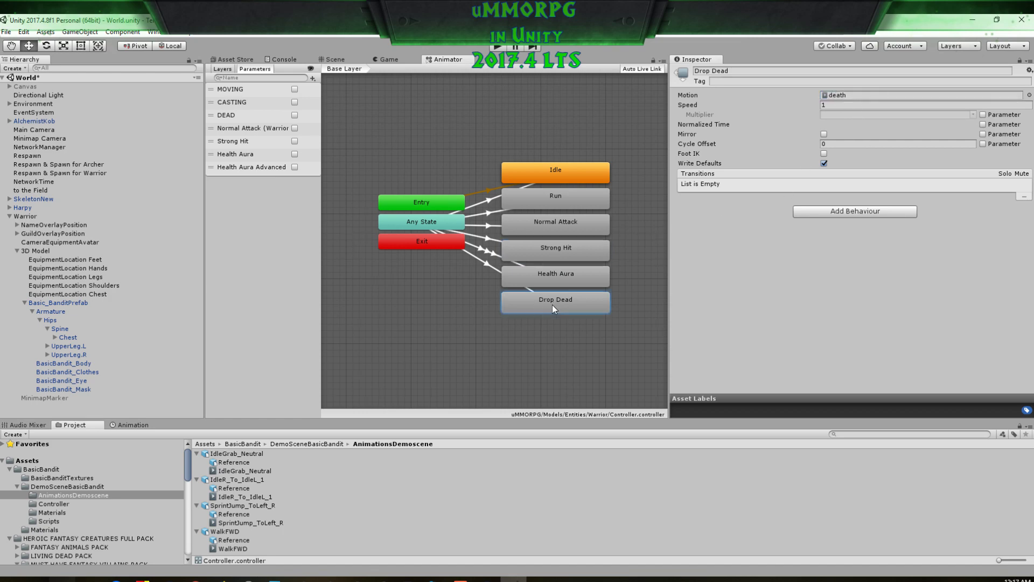
left_click_drag(226, 522, 845, 94)
left_click(197, 453)
left_click(197, 462)
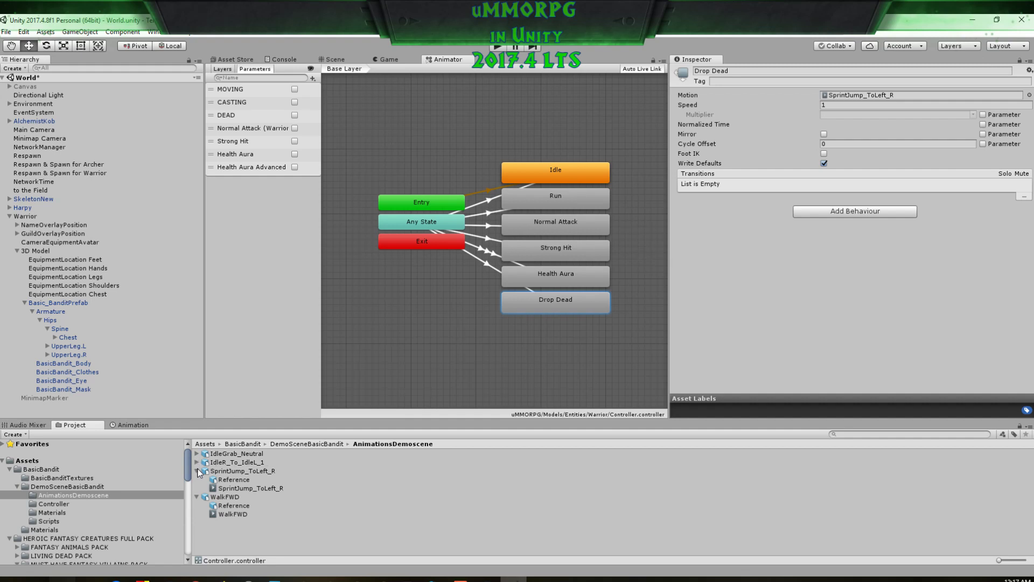
Step: Collapse the SprintJump_ToLeft_R and WalkFWD animation assets and the Warrior's 3D Model hierarchy
left_click(196, 471)
left_click(197, 480)
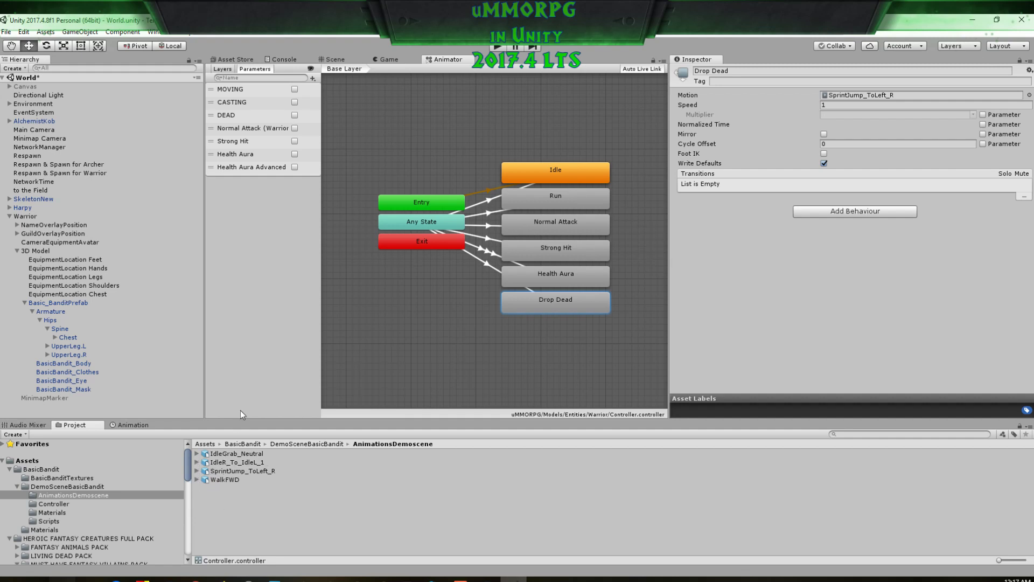
left_click(16, 250)
Step: Check the rig and animation import settings of the Basic_Bandit model in the BasicBandit folder
left_click(44, 469)
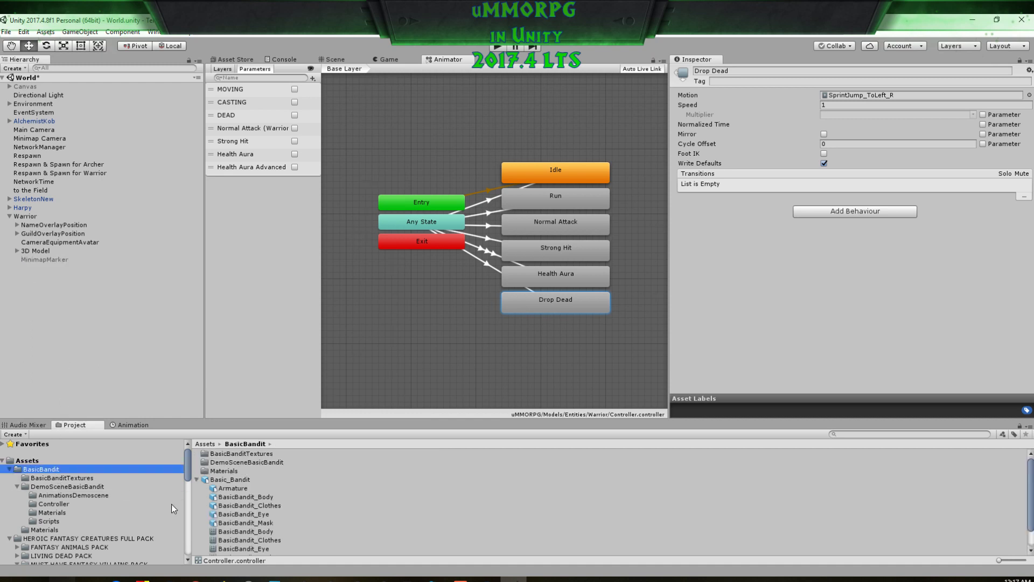
left_click(196, 479)
left_click(212, 479)
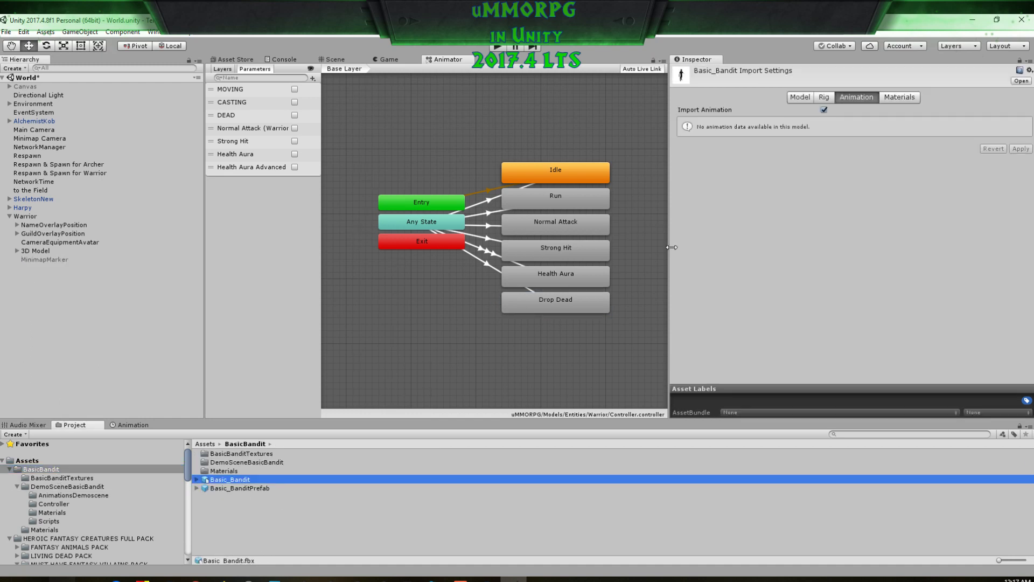
left_click(823, 97)
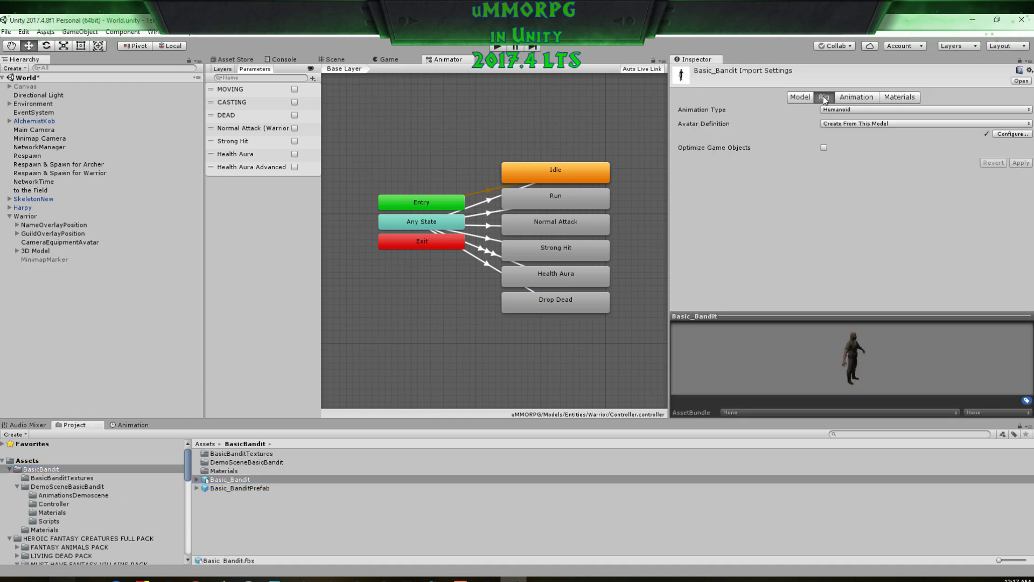
left_click(861, 98)
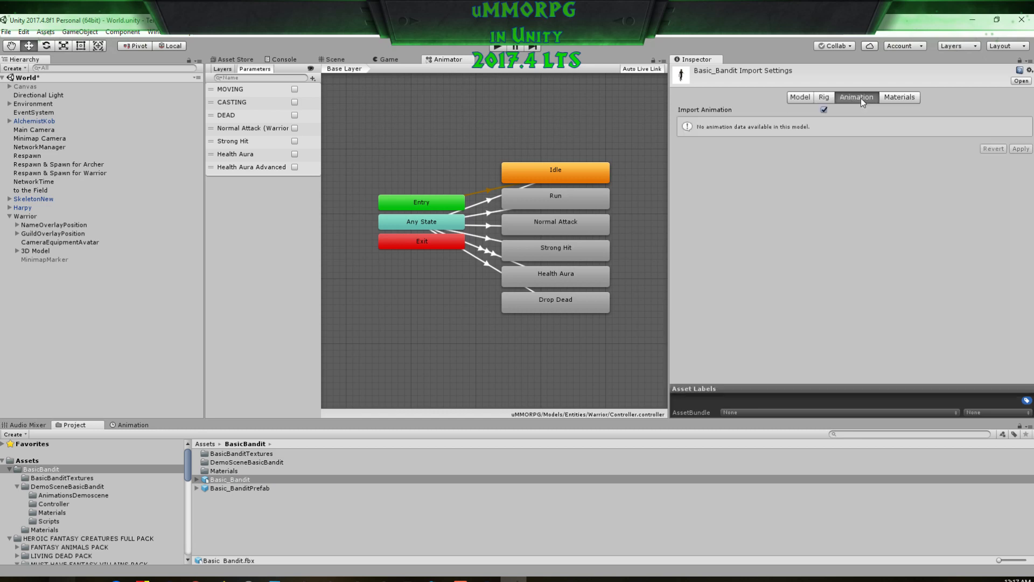
Step: Switch to the Game view and activate the Warrior's MinimapMarker object
left_click(381, 60)
left_click(24, 216)
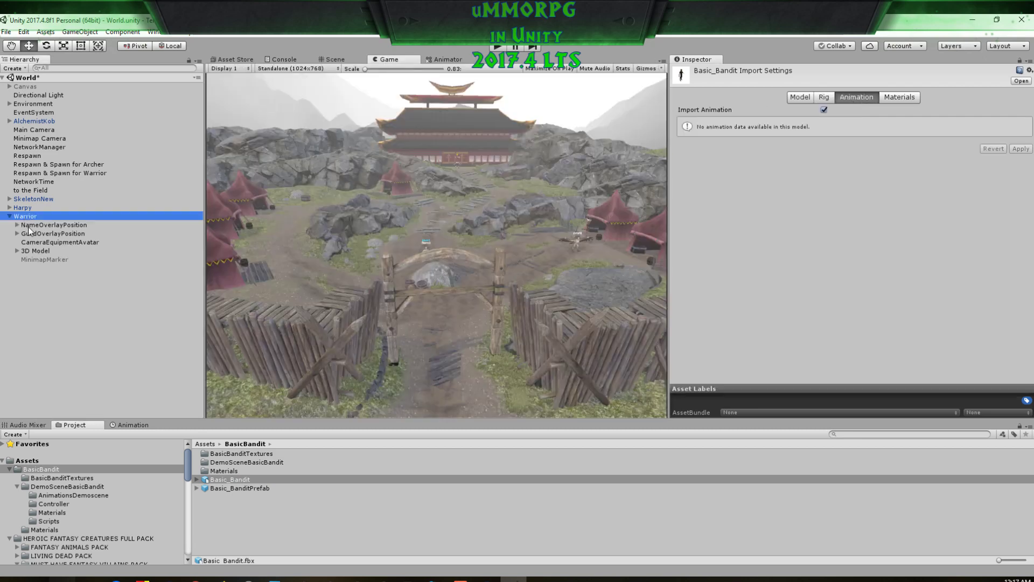
left_click(45, 259)
left_click(695, 72)
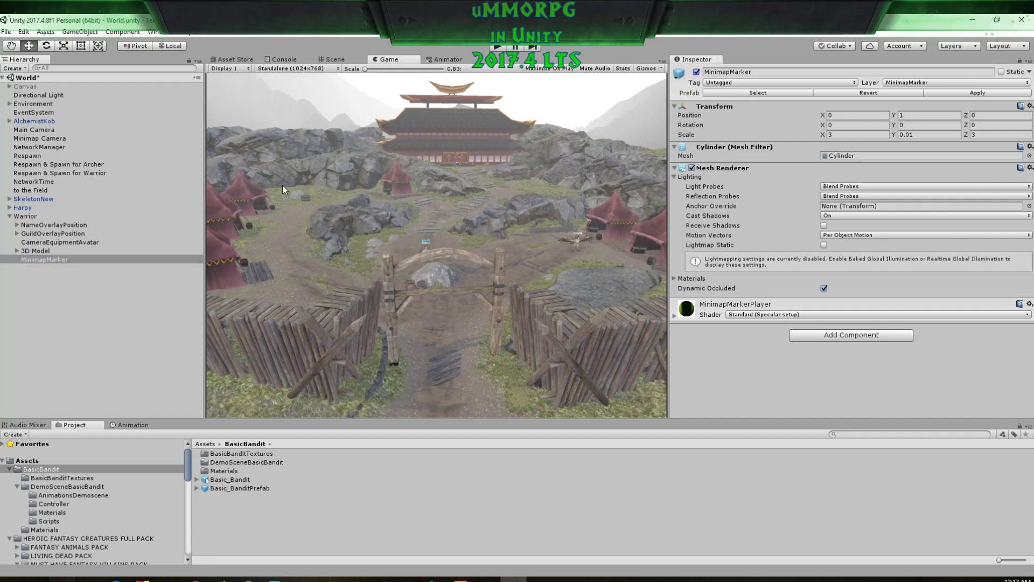
Step: Review the Warrior's components alongside the Scene view and apply the instance's changes to its prefab
left_click(27, 216)
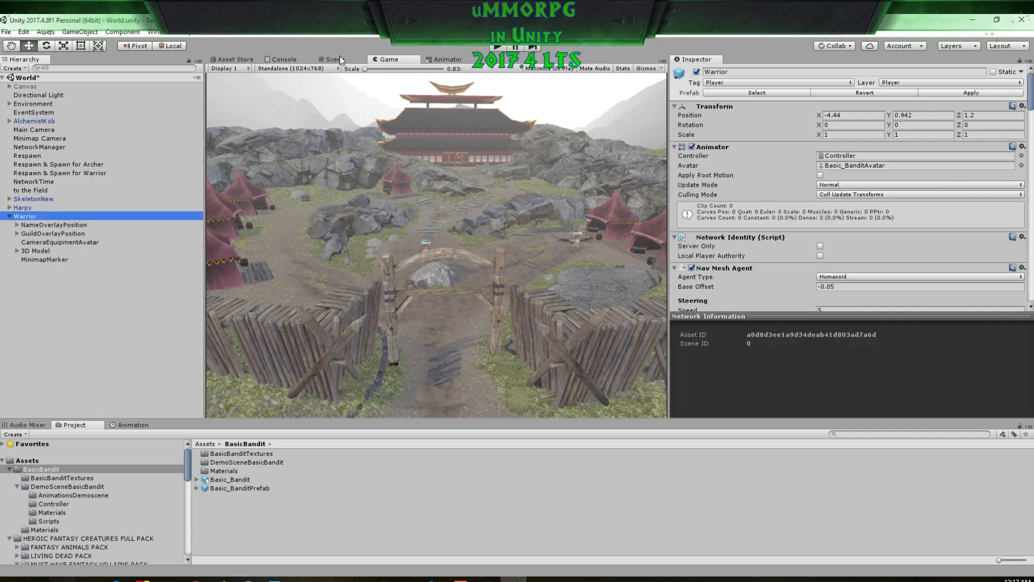
left_click(335, 60)
scroll(558, 280, "down", 5)
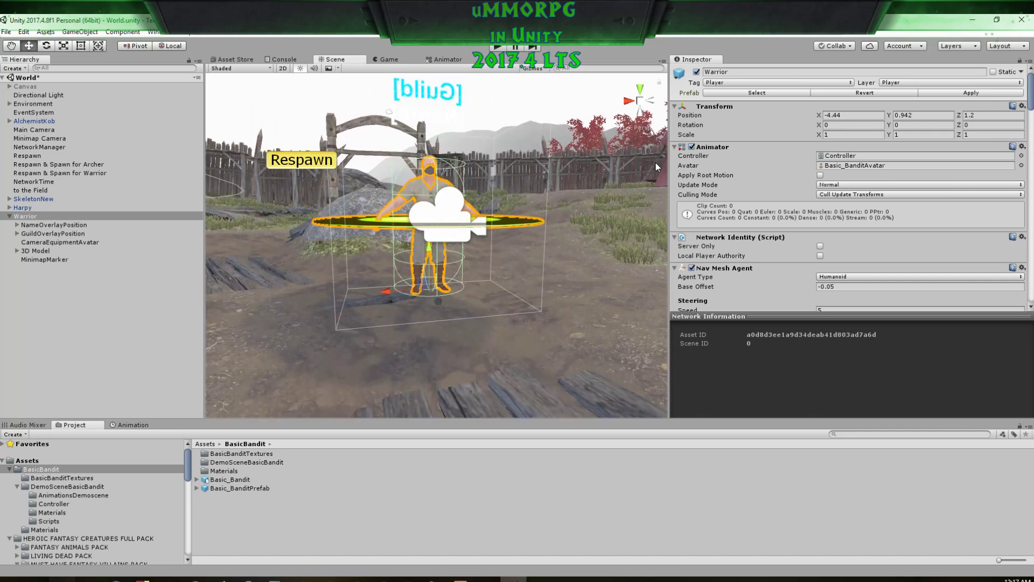
scroll(792, 280, "down", 15)
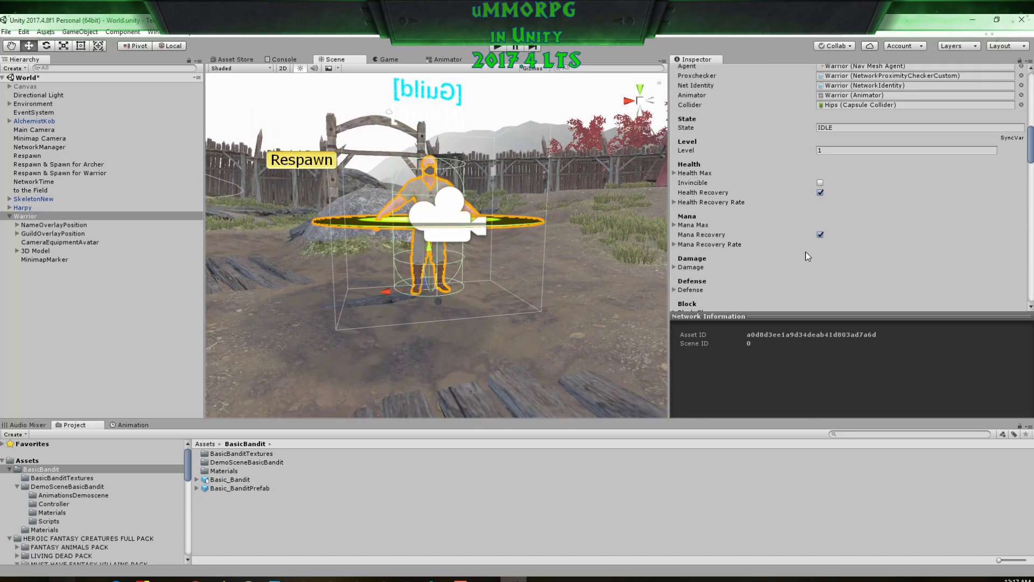
scroll(864, 195, "up", 15)
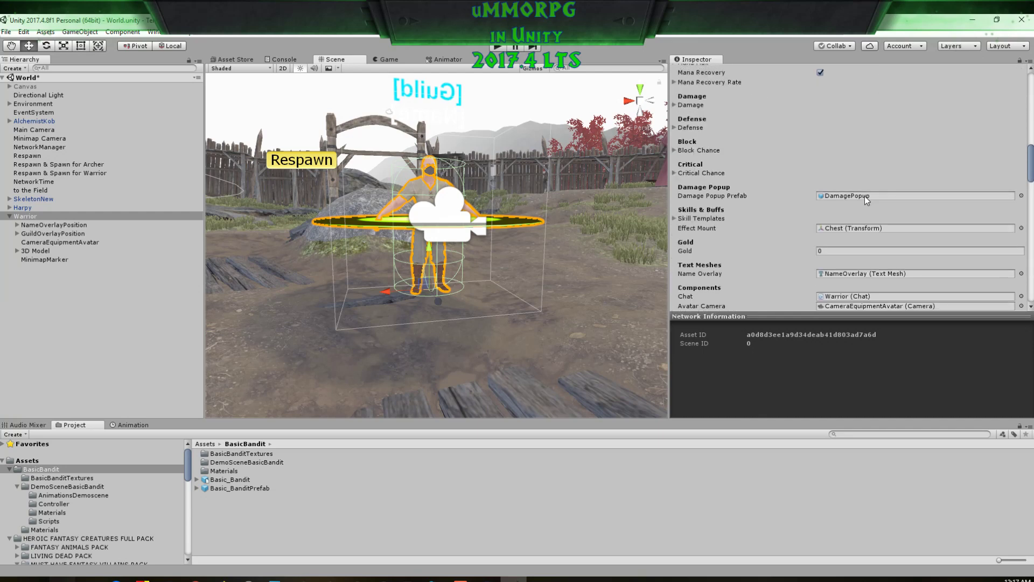
left_click(953, 96)
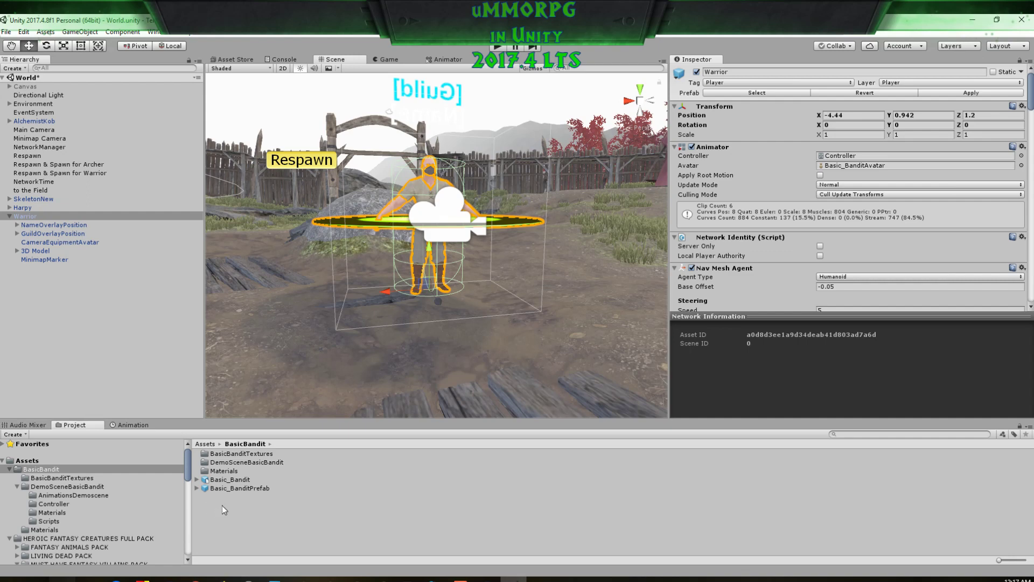
Step: Locate the Warrior prefab in the project and inspect the model from the front in an enlarged preview
left_click(744, 93)
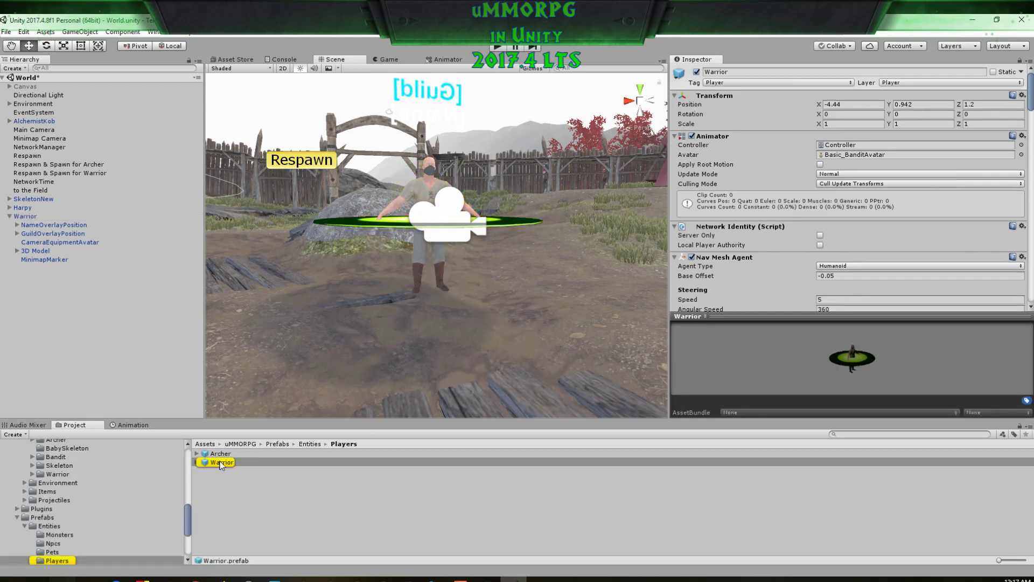
left_click_drag(846, 316, 865, 173)
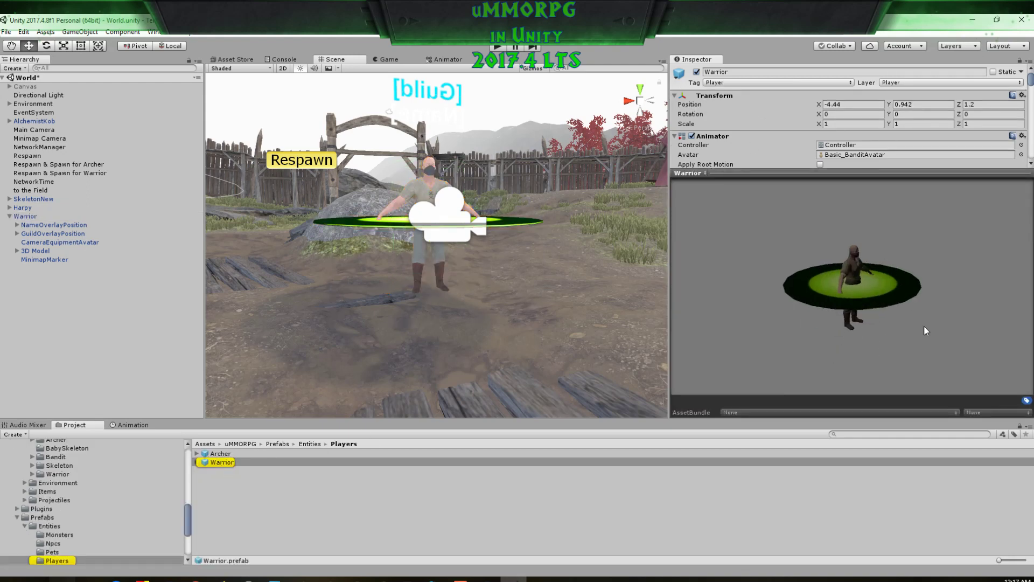
left_click_drag(926, 330, 857, 298)
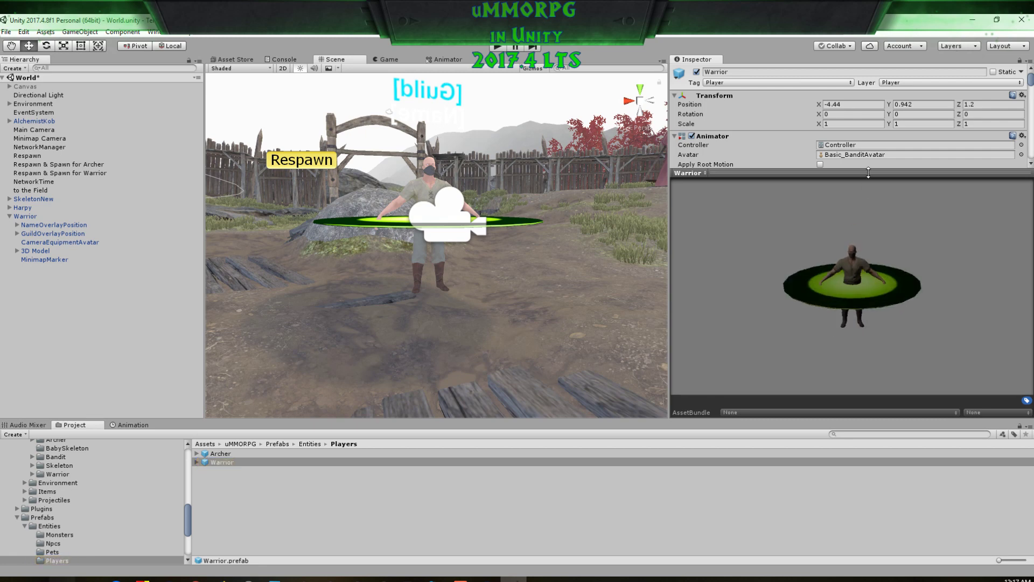
left_click_drag(868, 172, 894, 335)
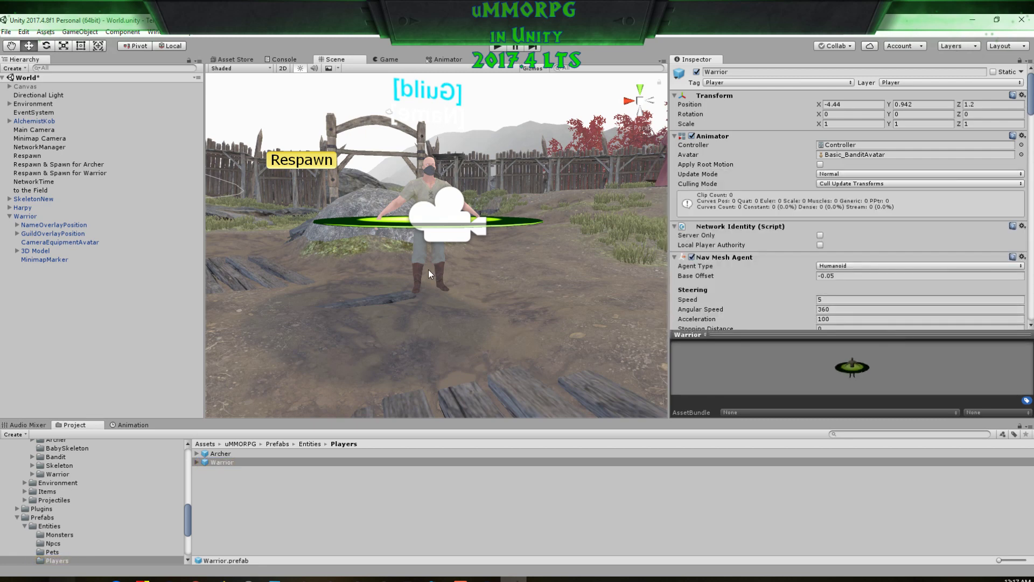
Step: Expand the Warrior's 3D Model hierarchy and examine the WeaponSword, Head and Chest slots of its Equipment Info
left_click(30, 251)
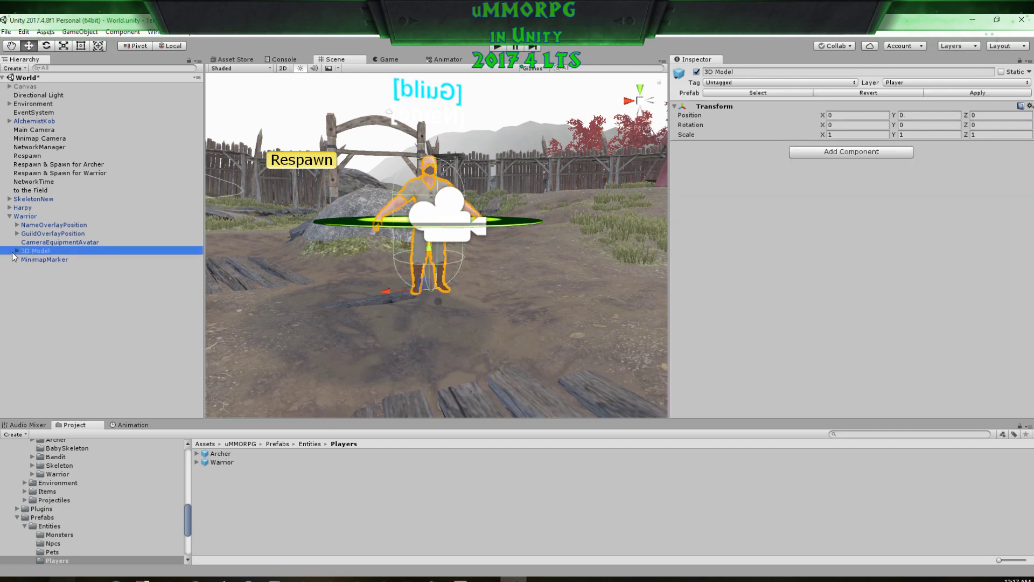
left_click(17, 250)
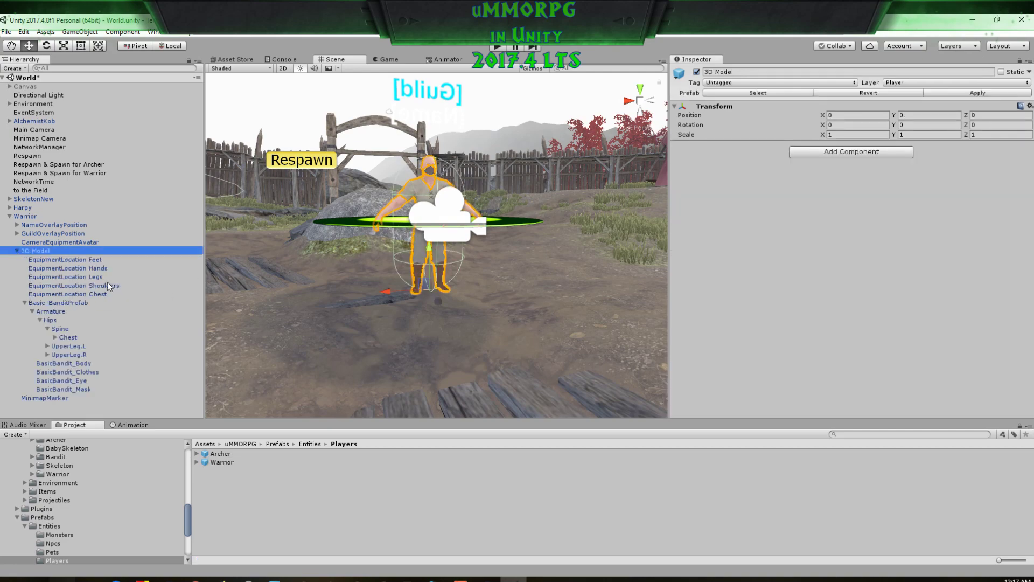
left_click(24, 216)
scroll(843, 226, "down", 15)
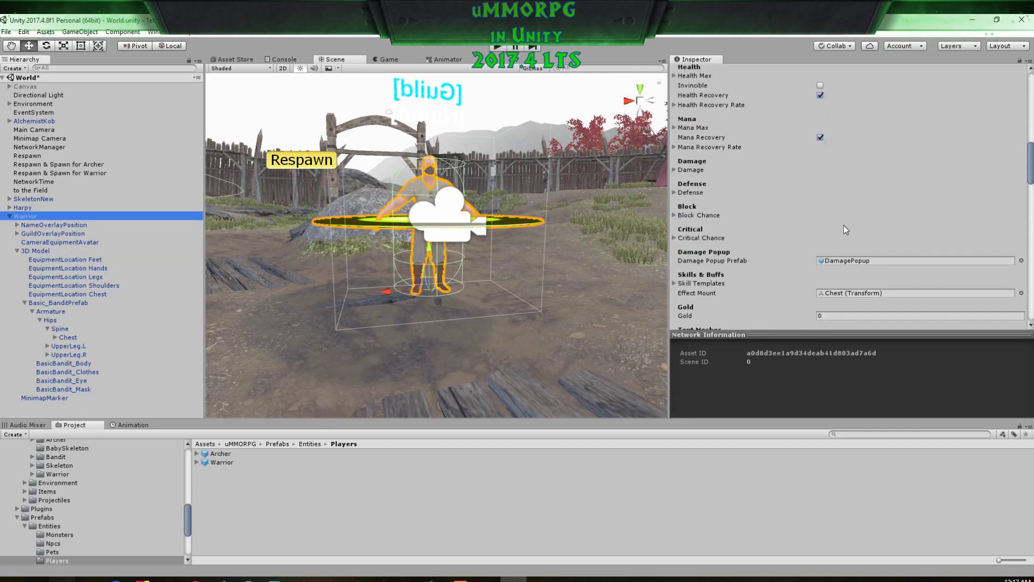
scroll(844, 225, "down", 10)
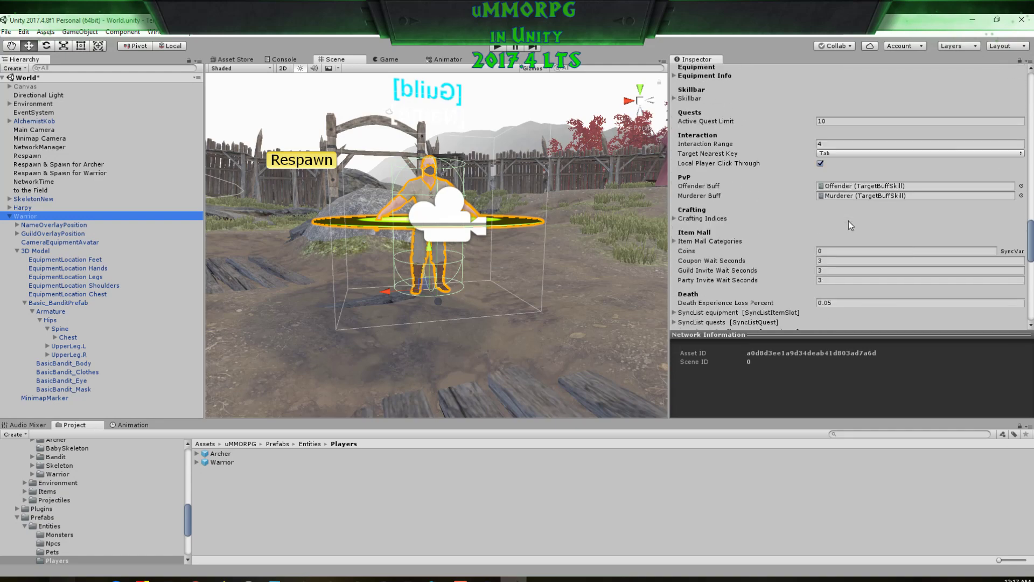
scroll(759, 210, "up", 3)
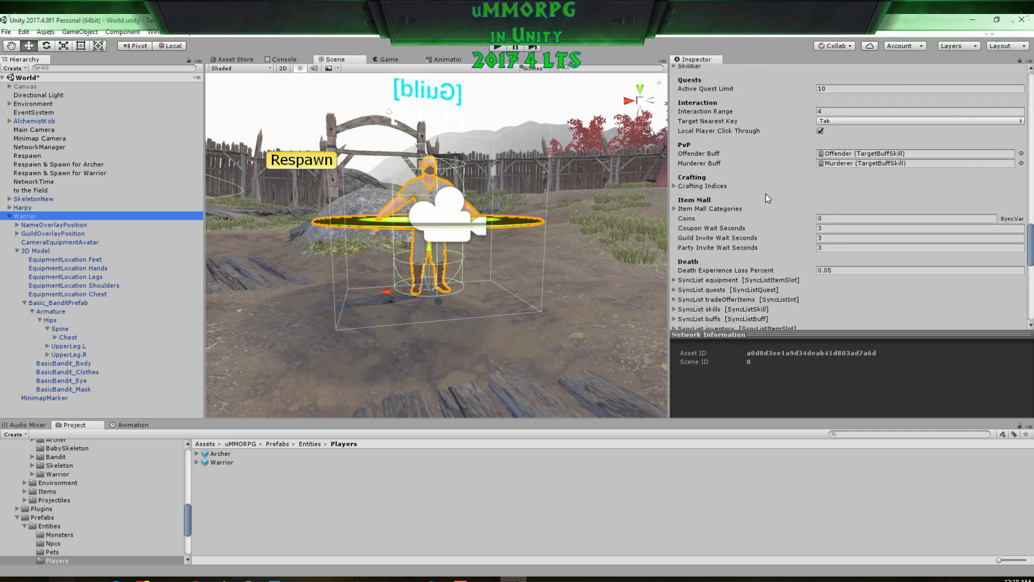
scroll(689, 131, "up", 5)
left_click(675, 108)
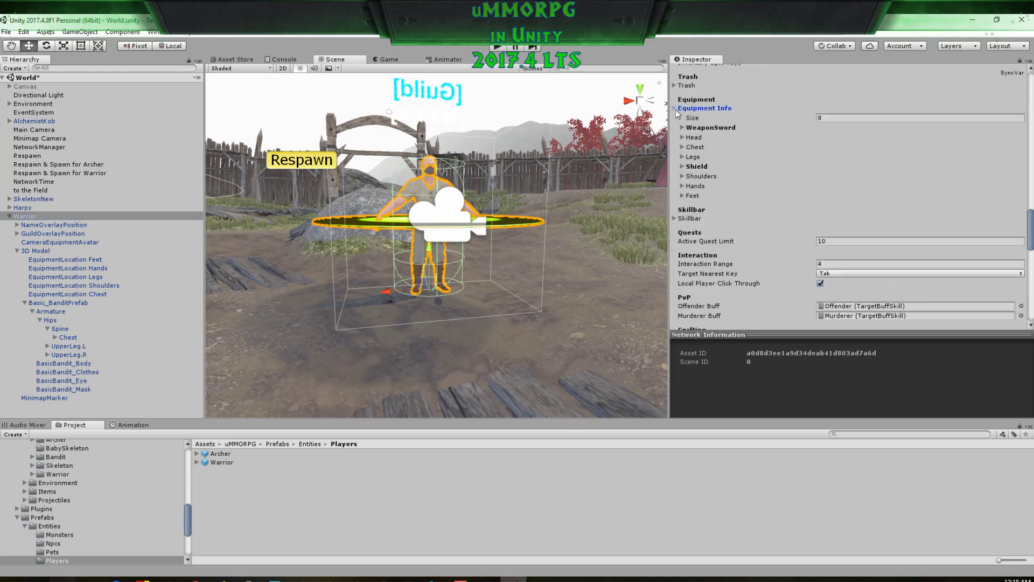
left_click(681, 127)
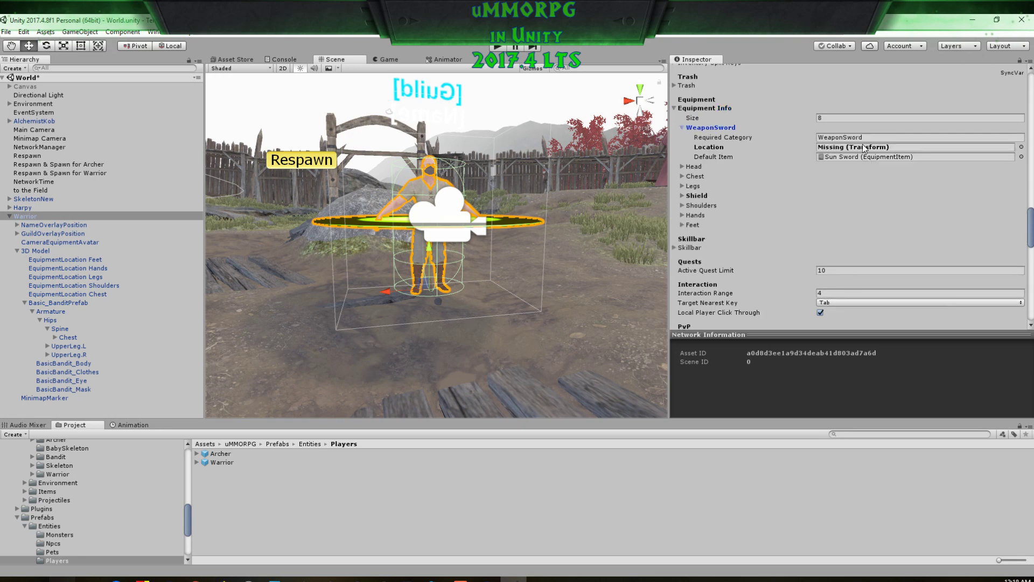
left_click(681, 167)
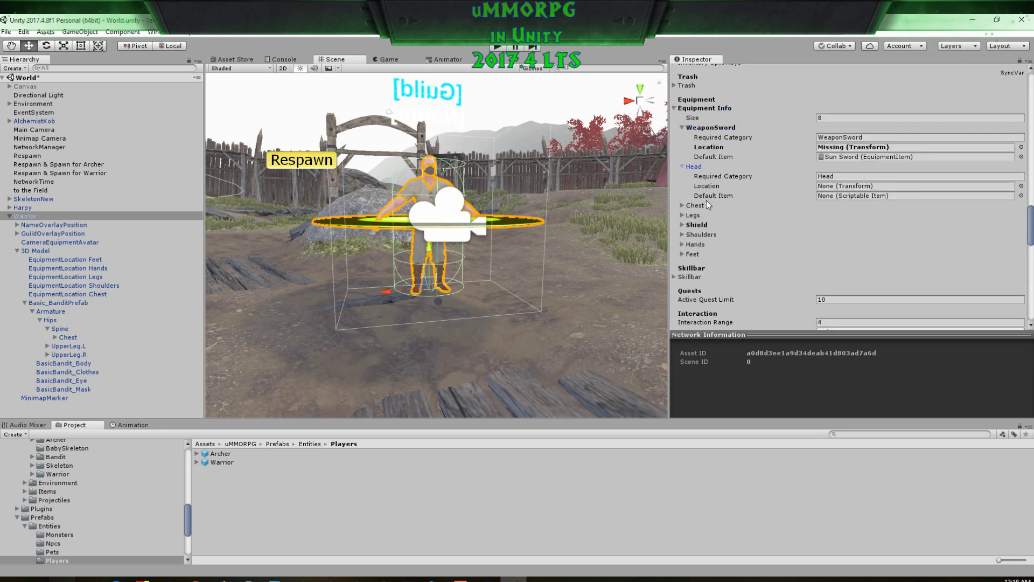
left_click(682, 207)
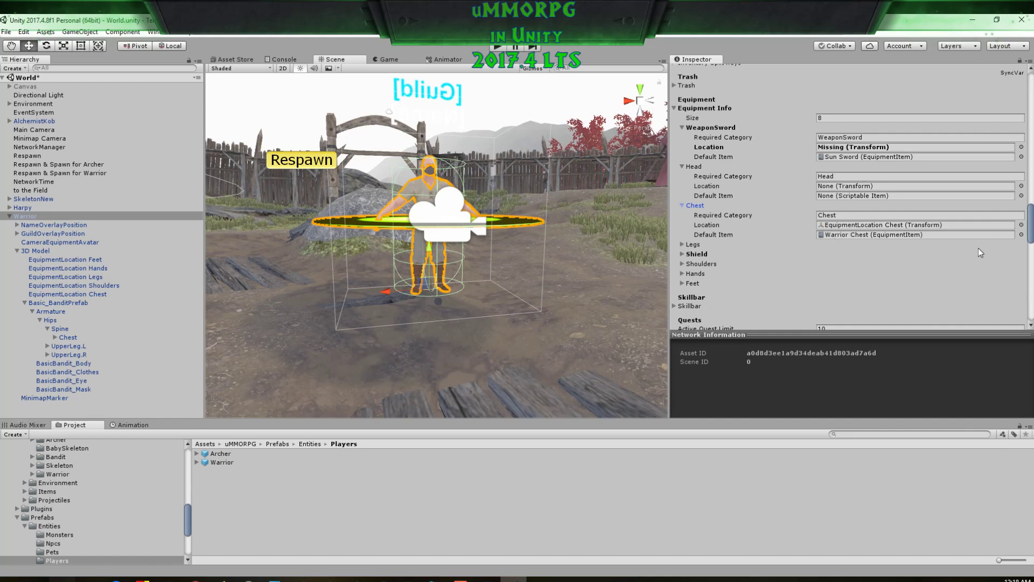
Step: Delete the five EquipmentLocation objects, Feet through Chest, from the Warrior's 3D Model
left_click(83, 260)
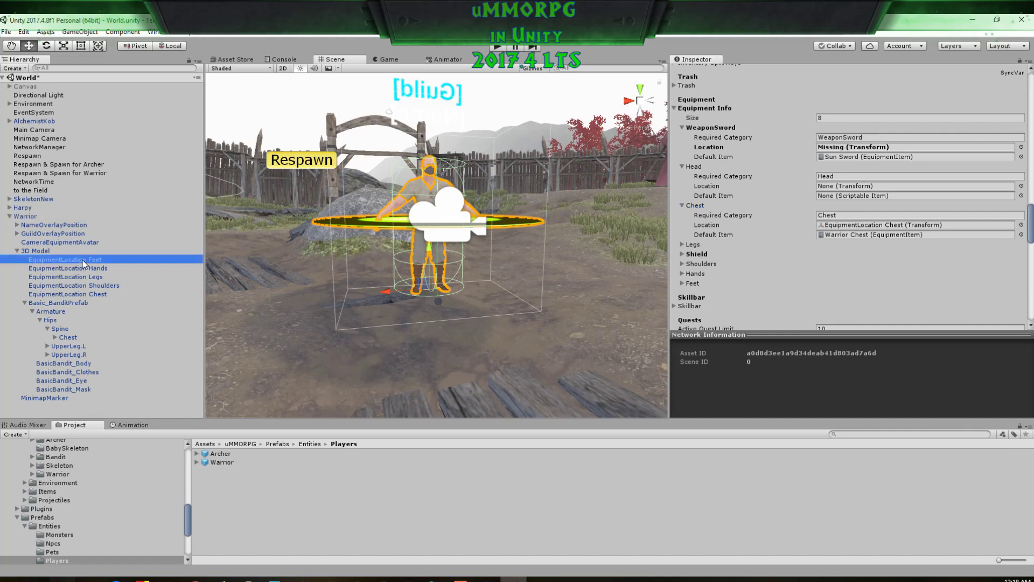
left_click(87, 295, "shift")
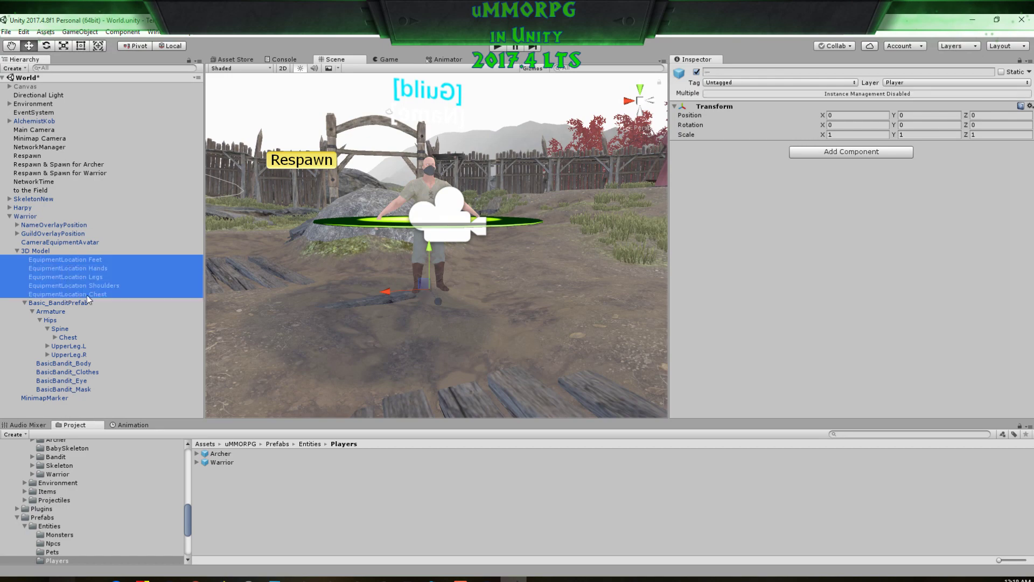
key("Delete")
left_click(539, 322)
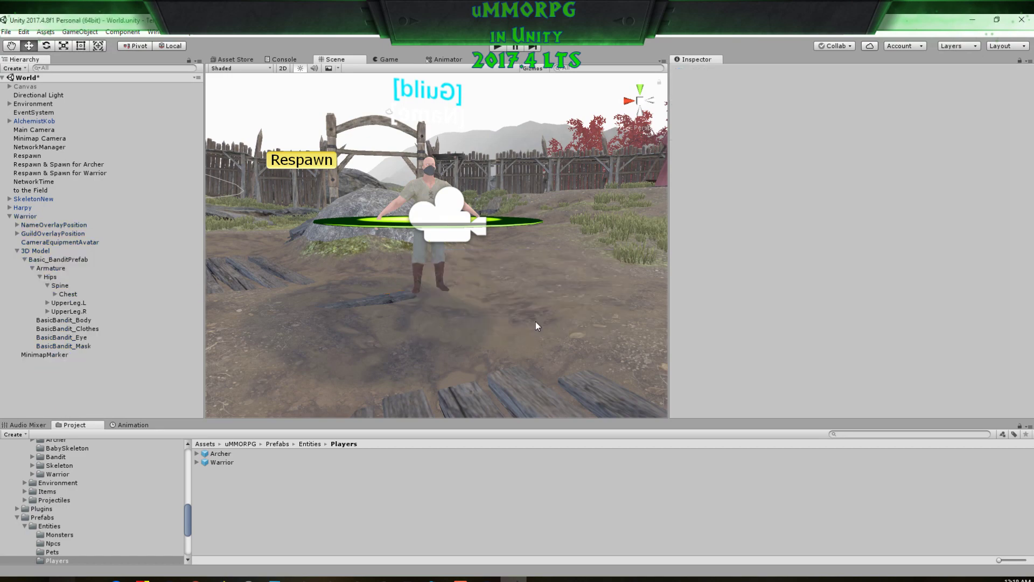
Step: Recheck the slot locations in the Warrior's Equipment Info
left_click(112, 218)
scroll(849, 254, "down", 10)
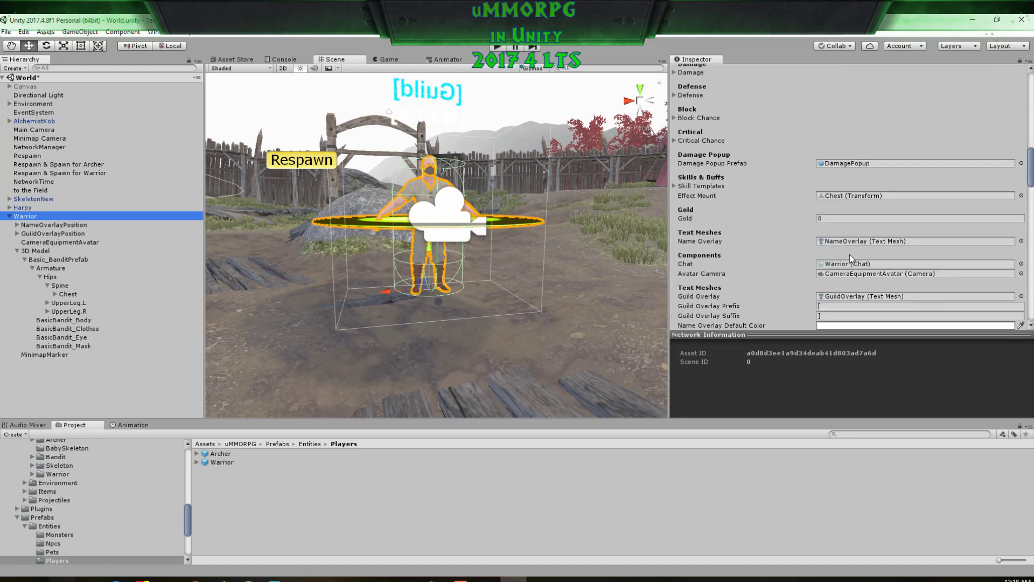
scroll(849, 254, "down", 12)
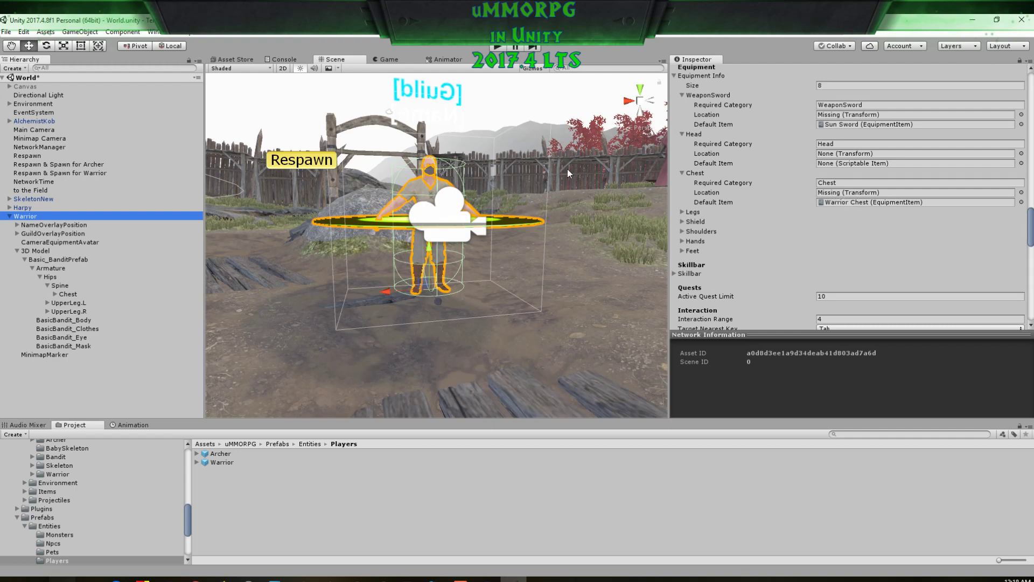
scroll(828, 146, "up", 5)
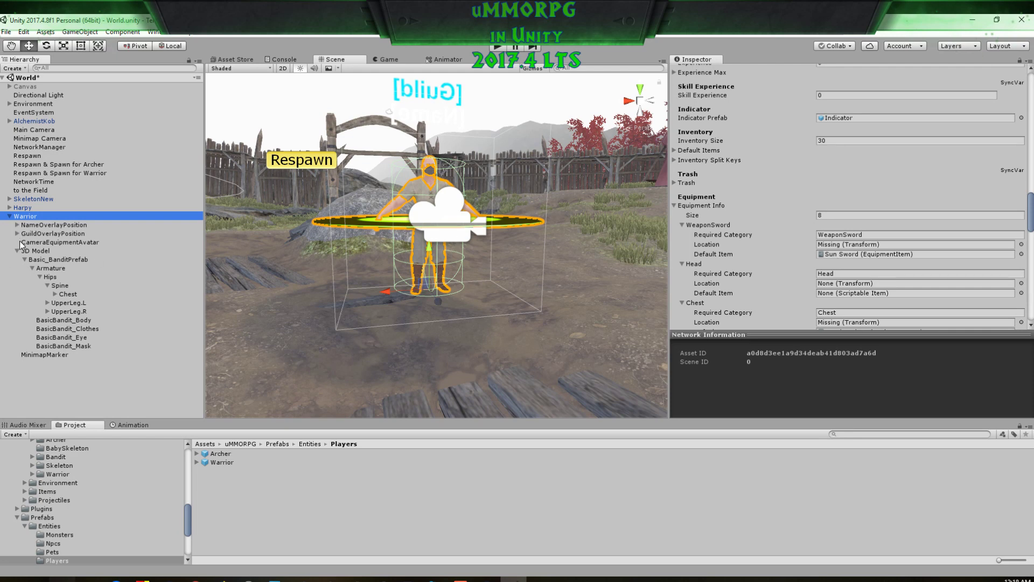
Step: Expand the Warrior's right-arm bones and create an empty child object named WeaponMount under Hand.R
left_click(54, 294)
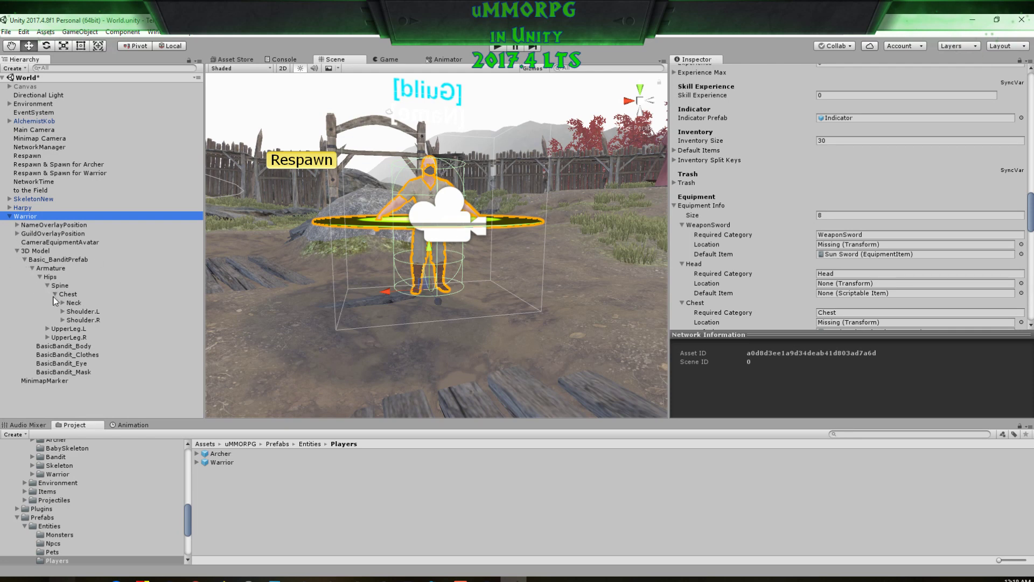
left_click(63, 319)
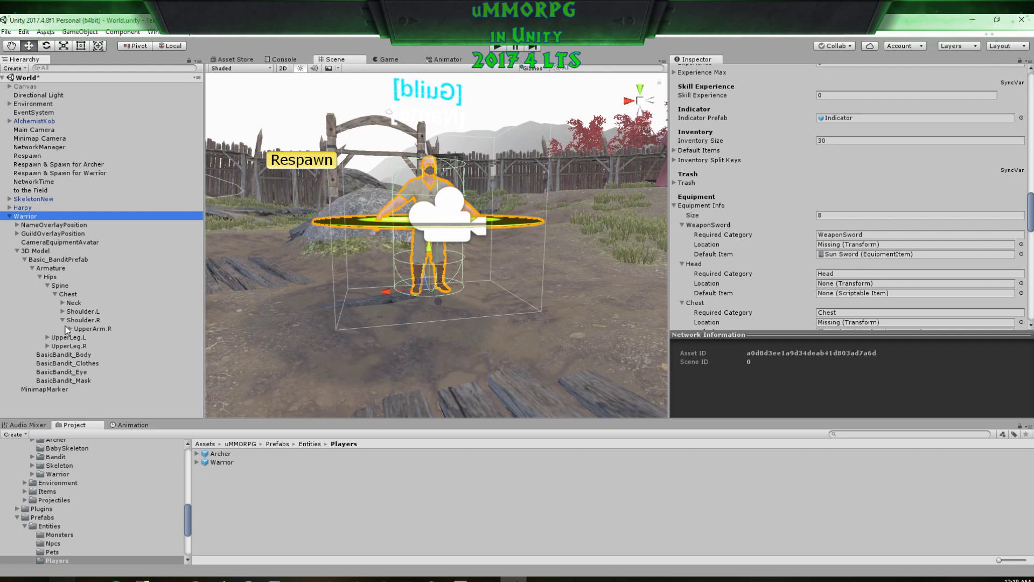
left_click(70, 329)
left_click(77, 337)
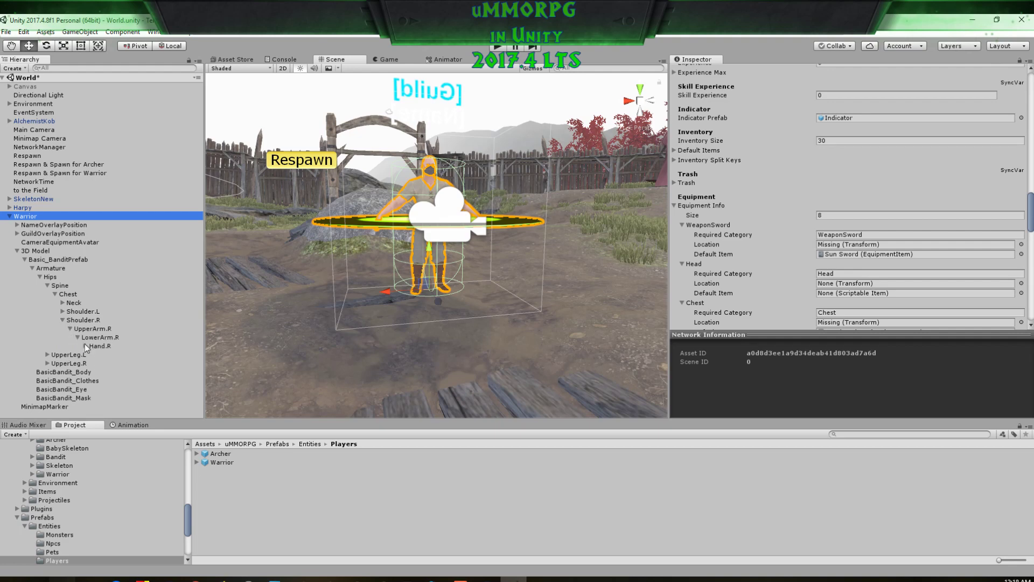
left_click(85, 346)
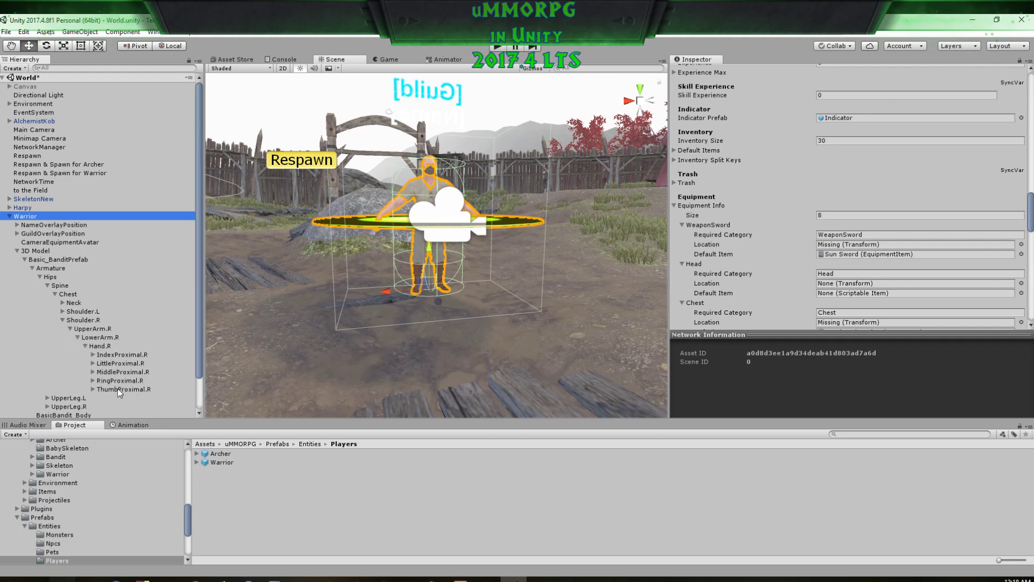
right_click(107, 348)
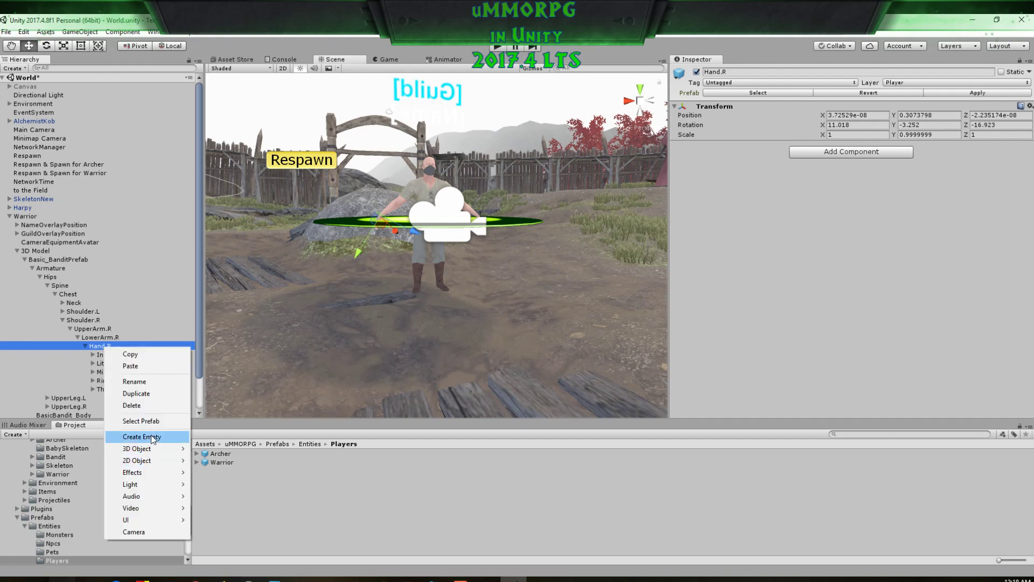
left_click(151, 434)
key("F2")
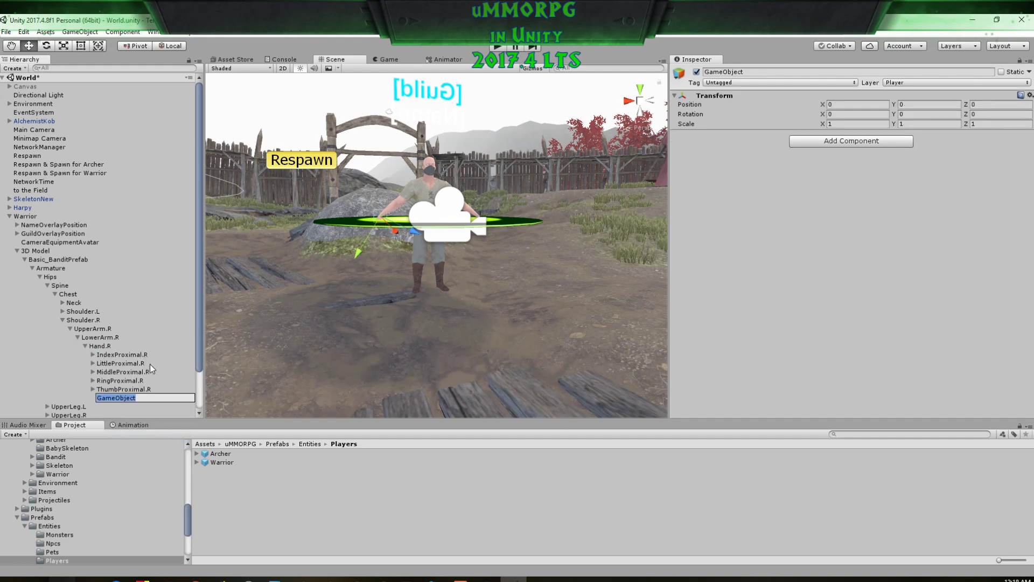
type("WeaponMount")
key("Return")
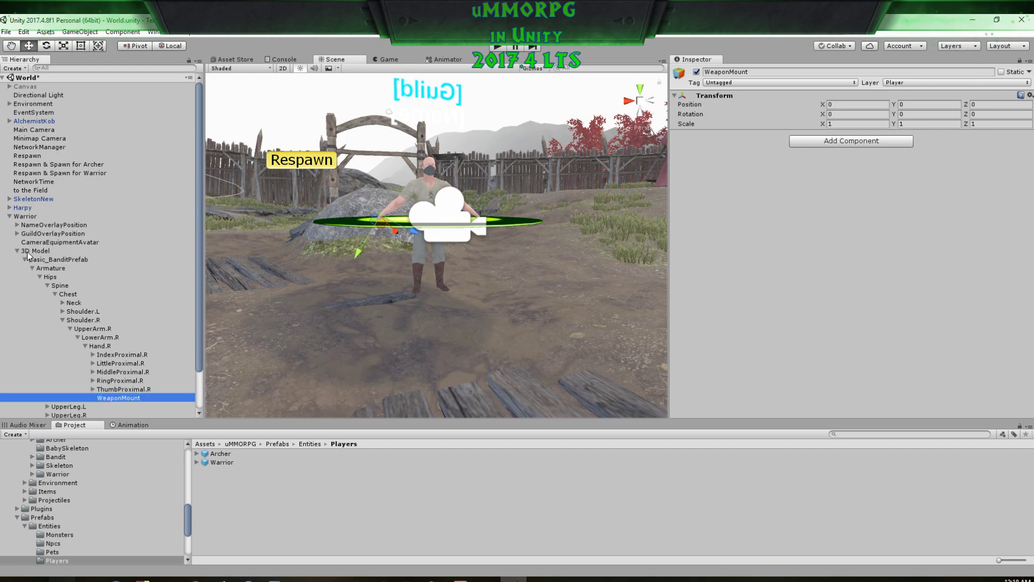
Step: Assign WeaponMount as the Location of the WeaponSword slot in the Warrior's Equipment Info
left_click(23, 217)
scroll(784, 249, "down", 10)
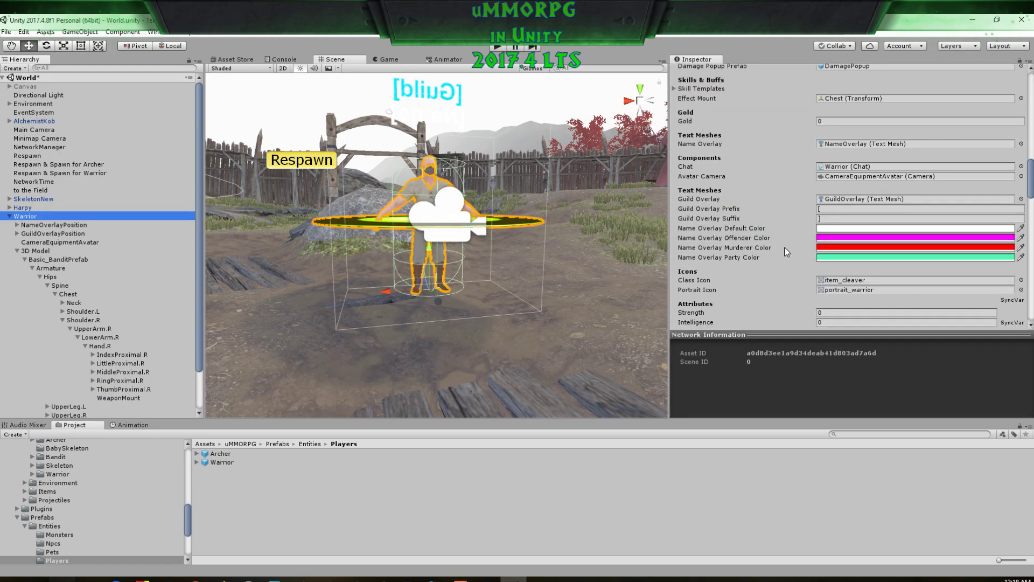
scroll(784, 251, "down", 12)
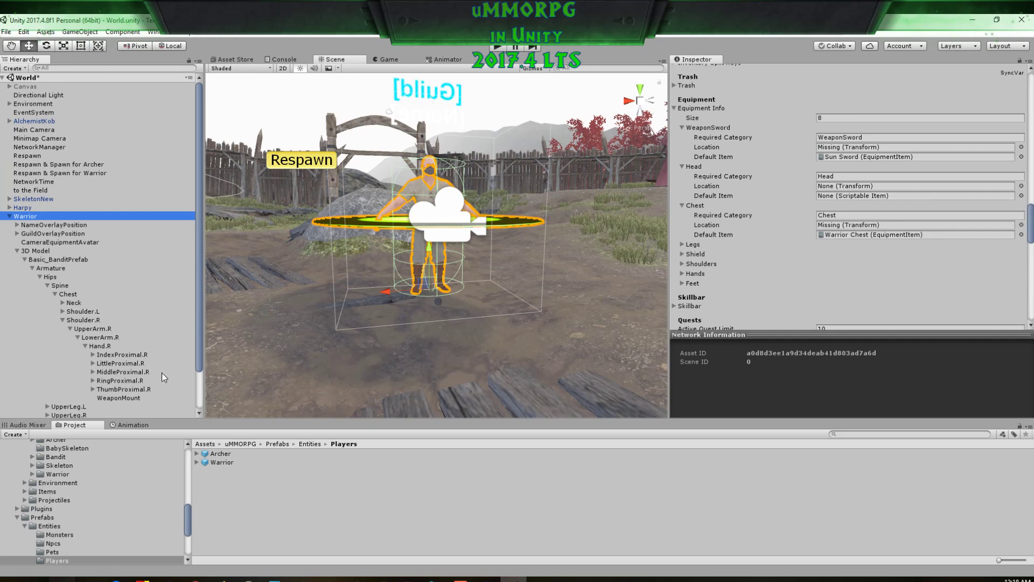
left_click_drag(119, 398, 838, 150)
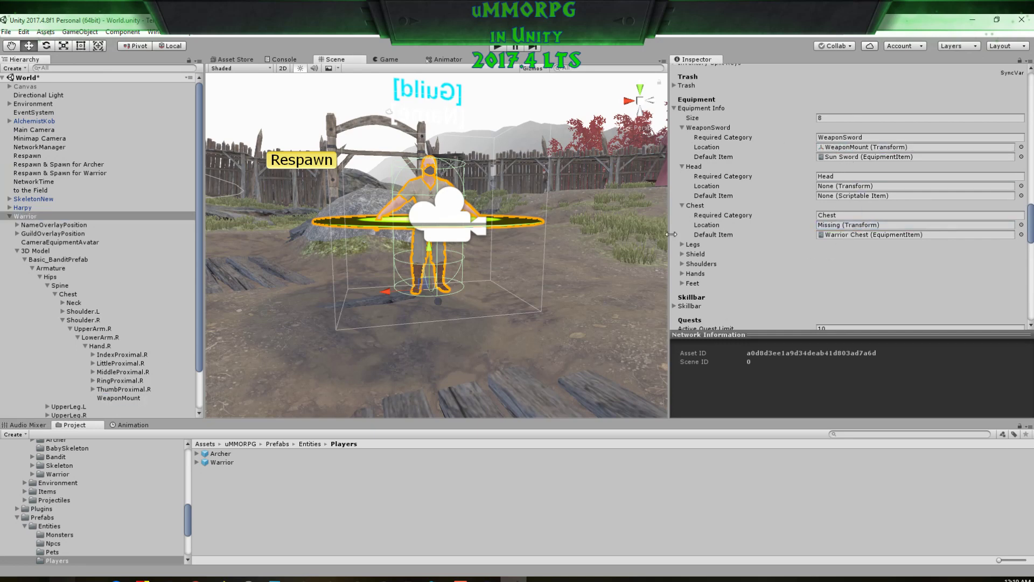
Step: Expand the Shield equipment slot and the left-arm bones, and create an empty child object named ShieldMount under Hand.L
left_click(681, 254)
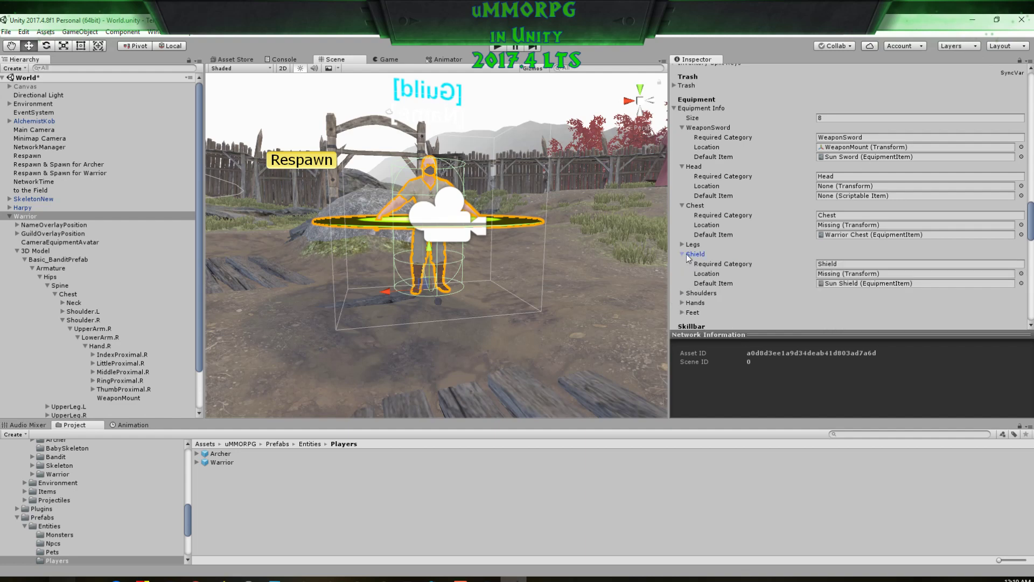
left_click(62, 310)
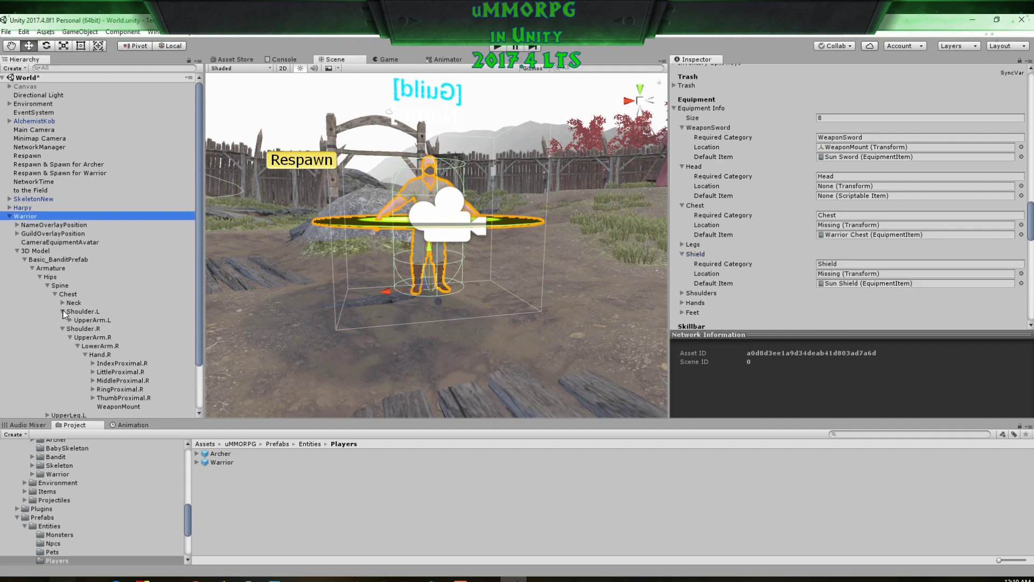
left_click(70, 320)
left_click(77, 328)
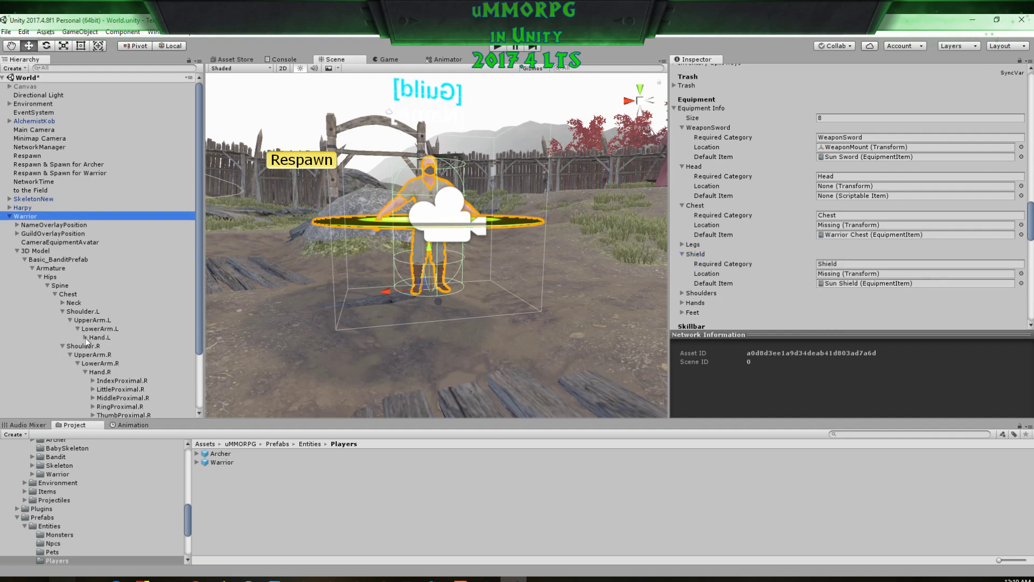
left_click(85, 337)
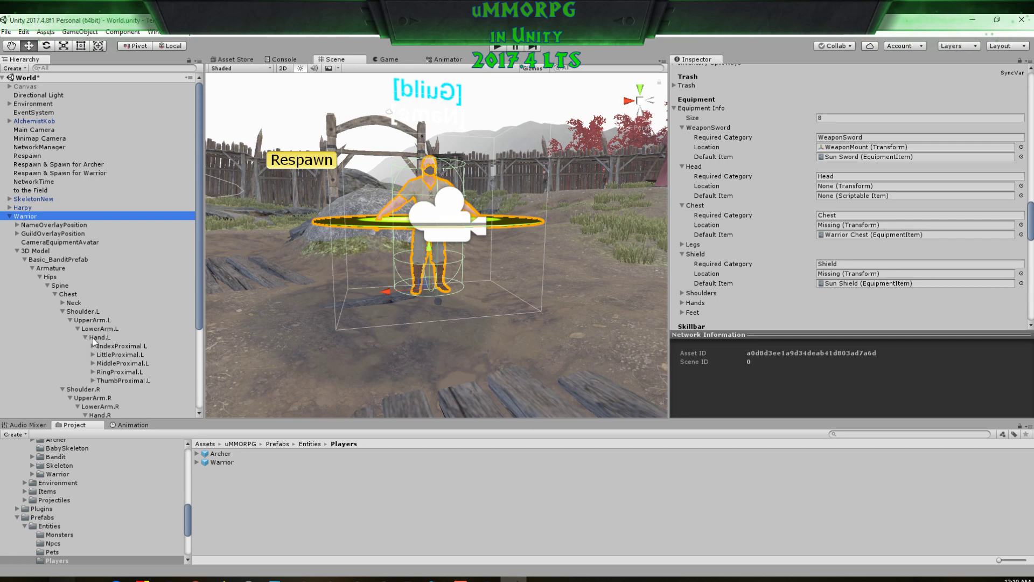
left_click(97, 338)
right_click(100, 337)
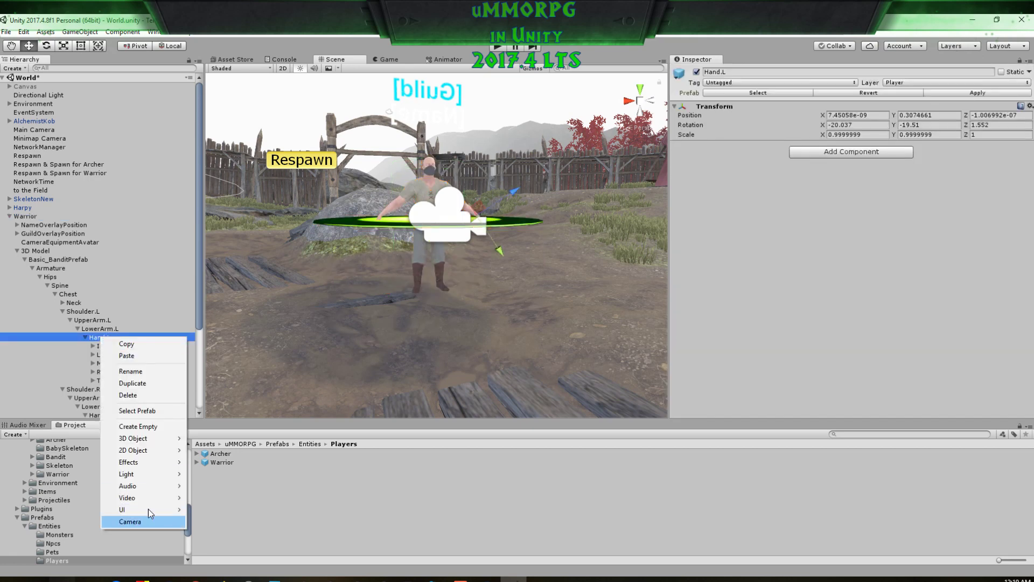
left_click(138, 426)
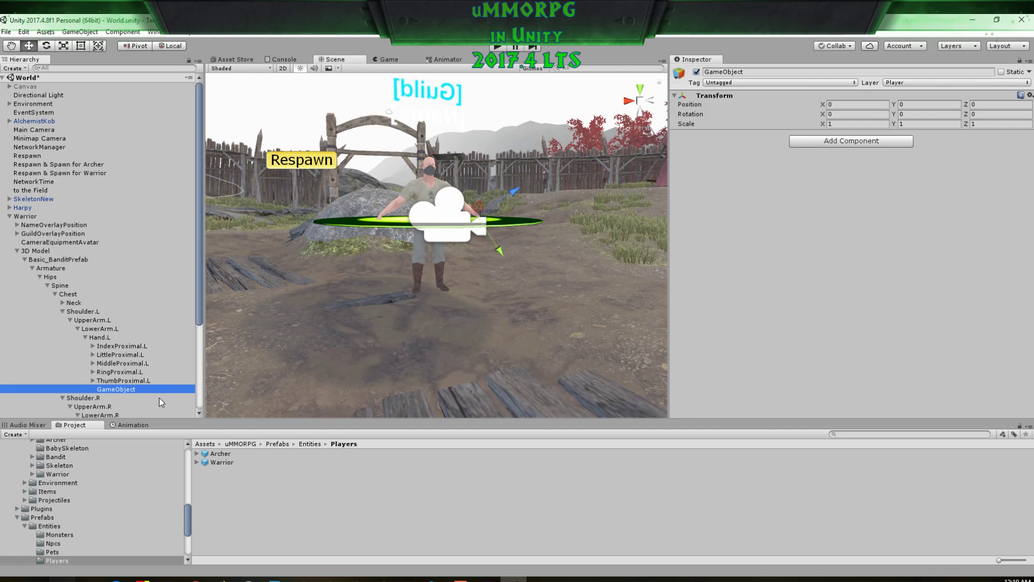
type("ShieldMoun")
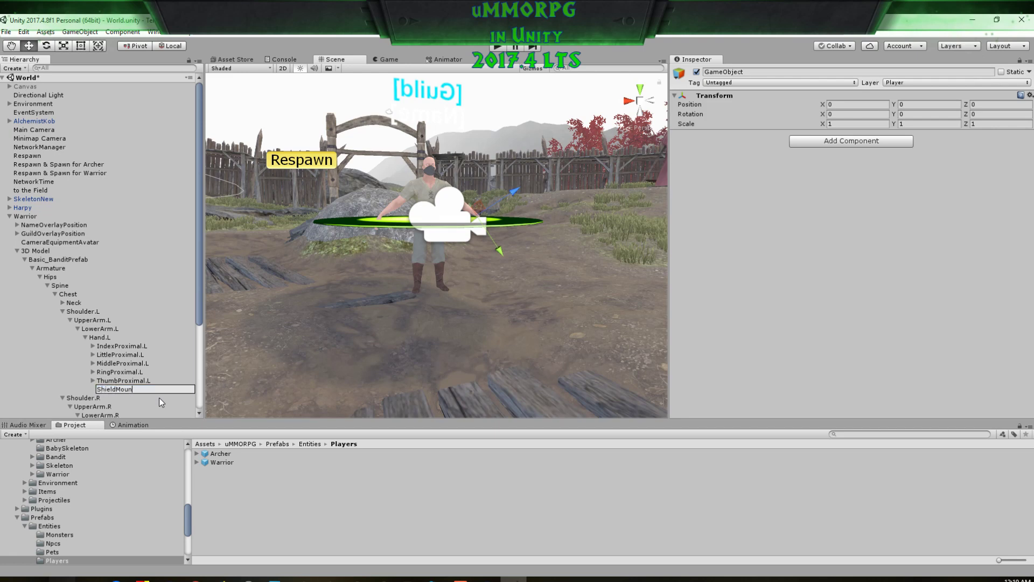
type("t")
Step: Assign ShieldMount as the Location of the Shield slot in the Warrior's Equipment Info
left_click(24, 217)
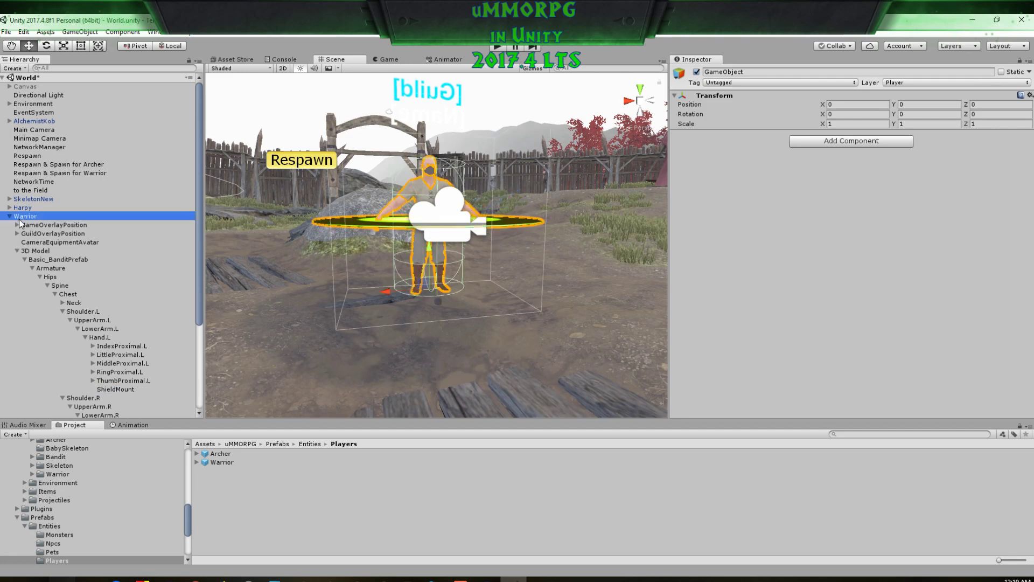
scroll(819, 255, "down", 10)
scroll(819, 254, "down", 15)
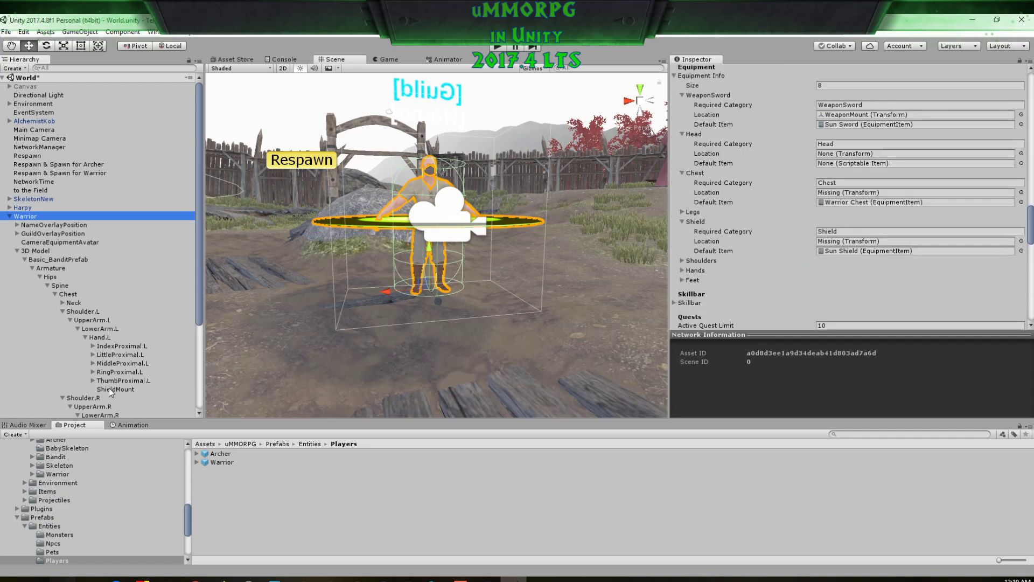
left_click_drag(114, 389, 853, 237)
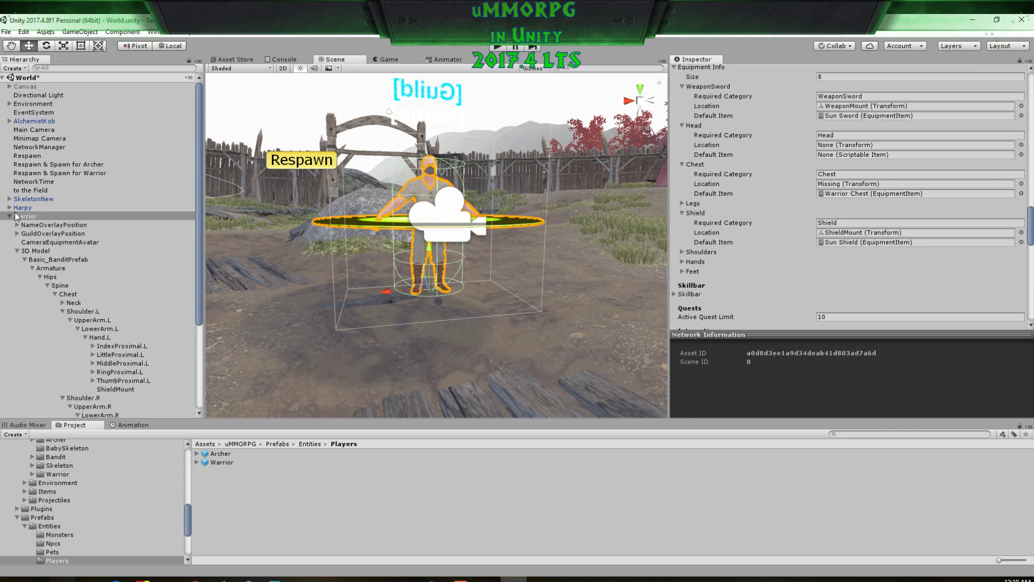
Step: Apply the Warrior's changes to its prefab and delete the Warrior from the scene
scroll(1019, 241, "up", 10)
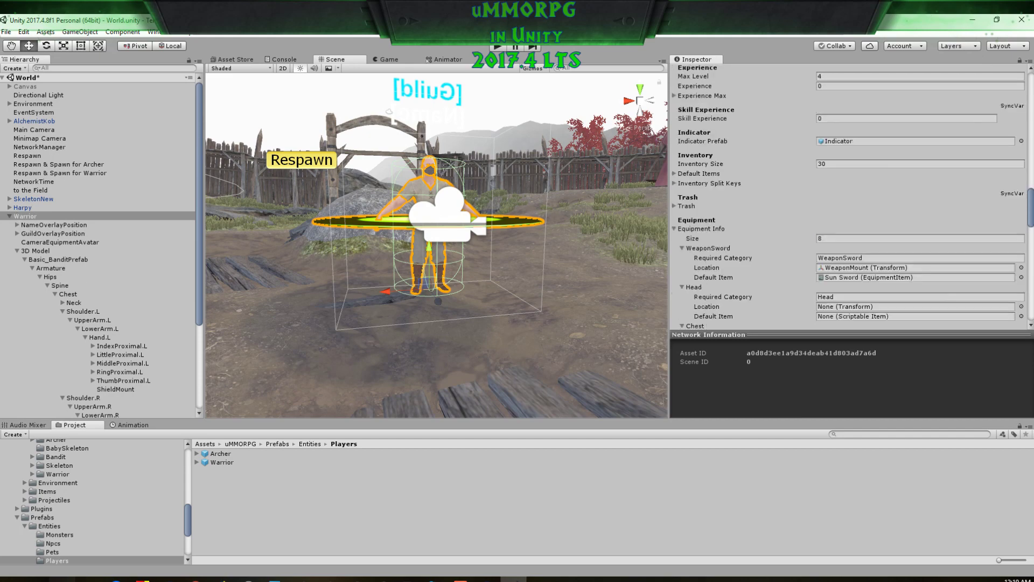
left_click(967, 93)
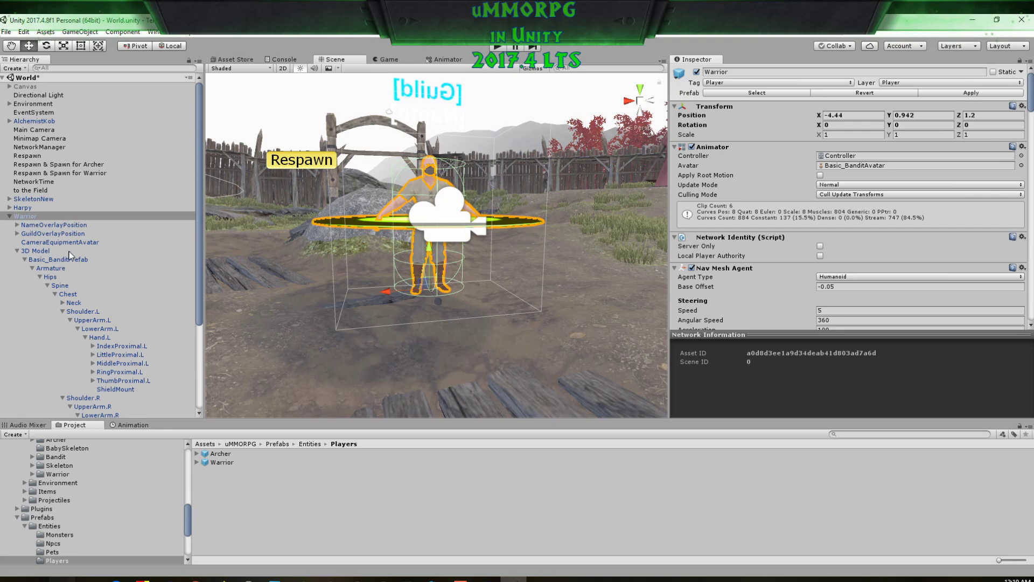
left_click(30, 217)
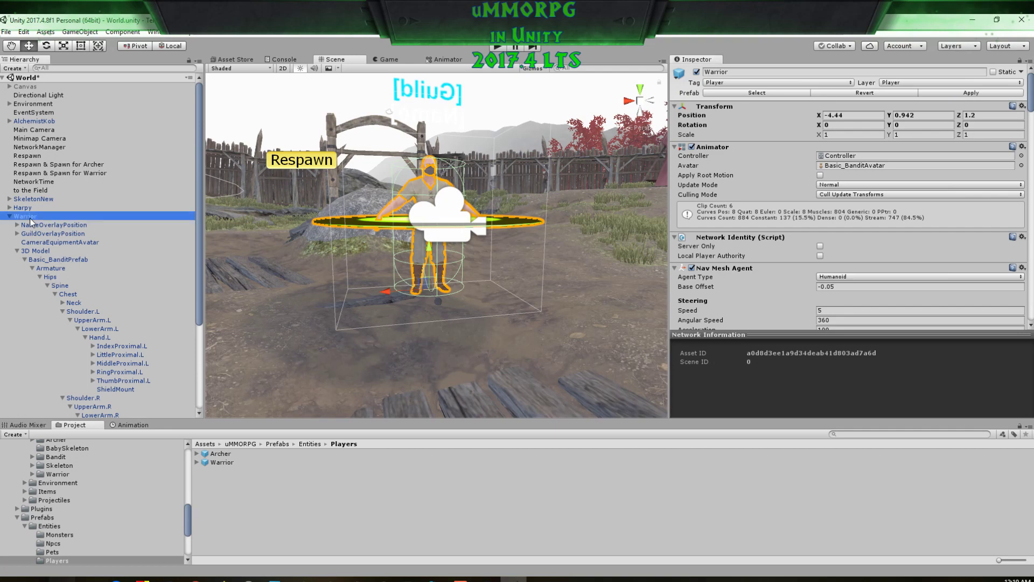
key("Delete")
Step: Run the game with the Canvas enabled and start it as Server & Play
left_click(501, 48)
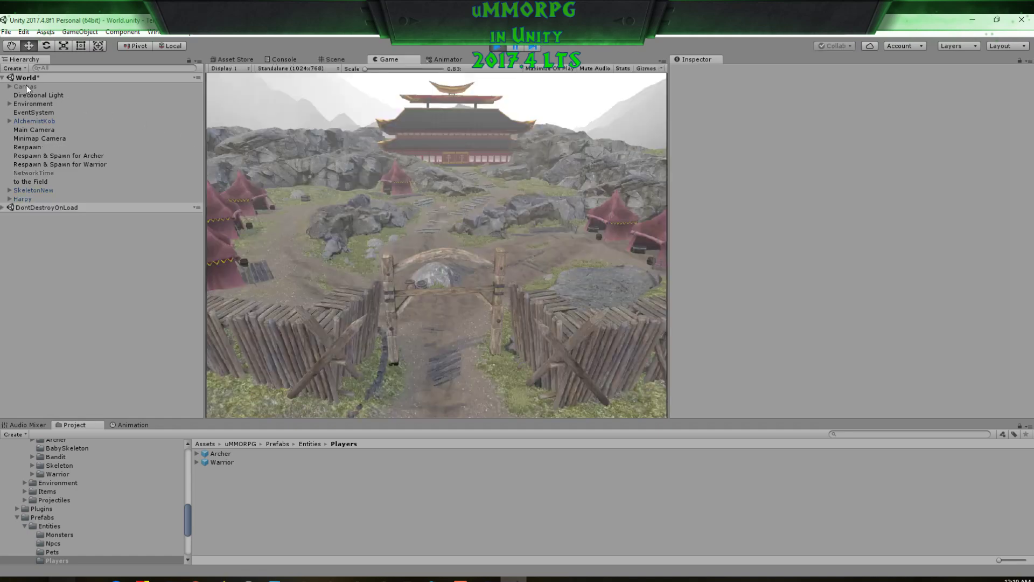
left_click(26, 85)
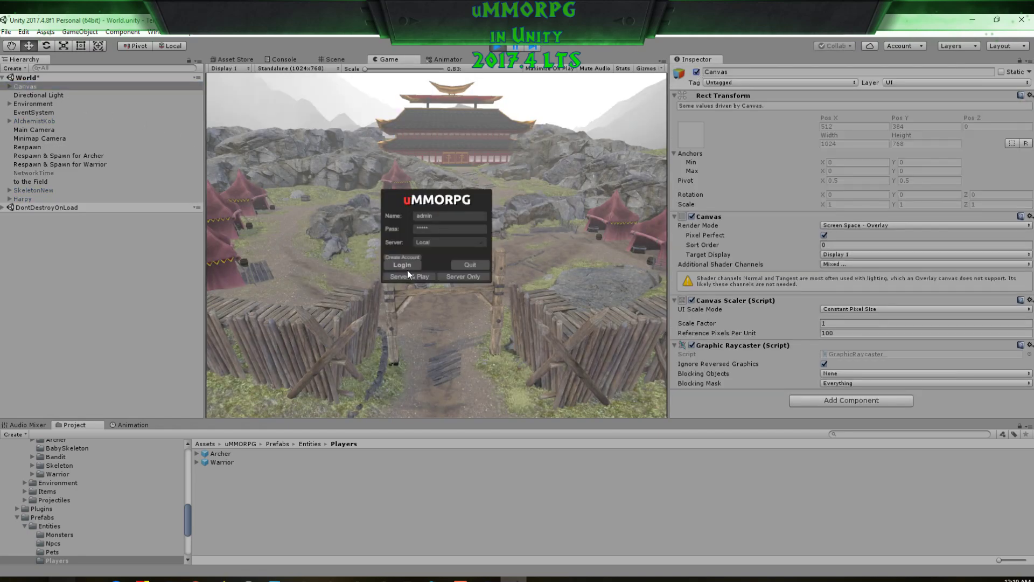
left_click(415, 277)
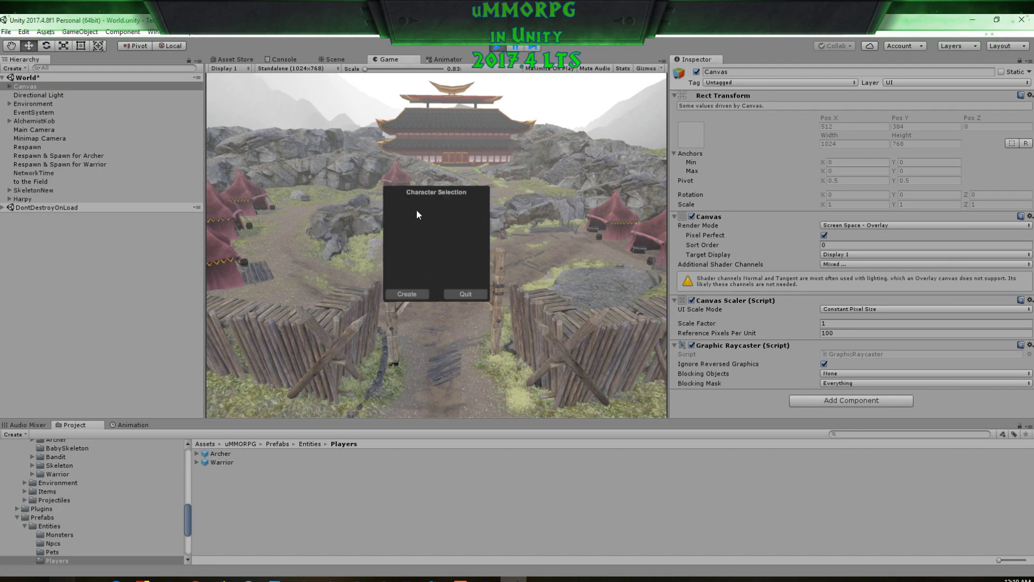
Step: Create a Warrior-class character named wewewewew and enter the world with it
left_click(420, 291)
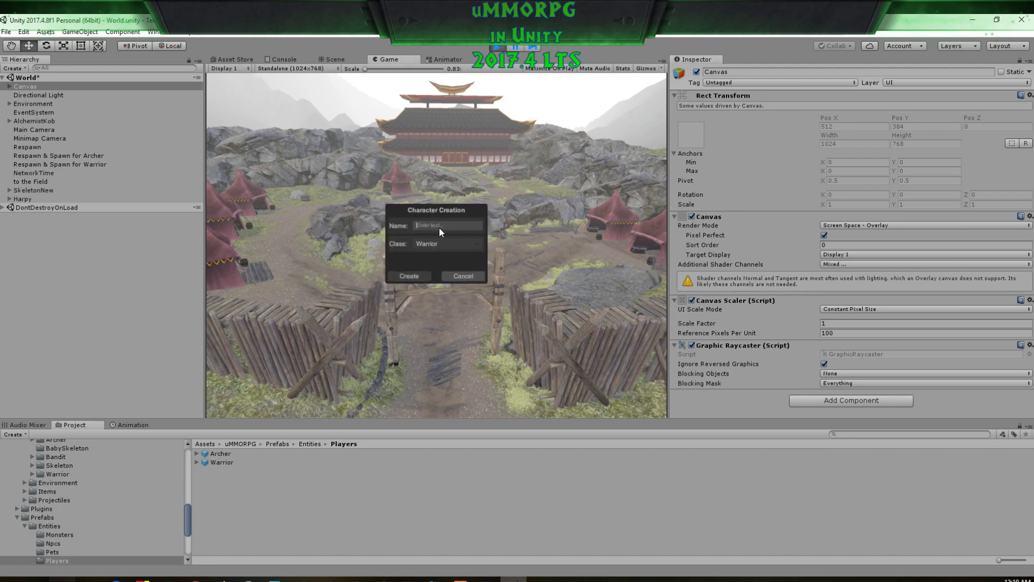
type("wewewewew")
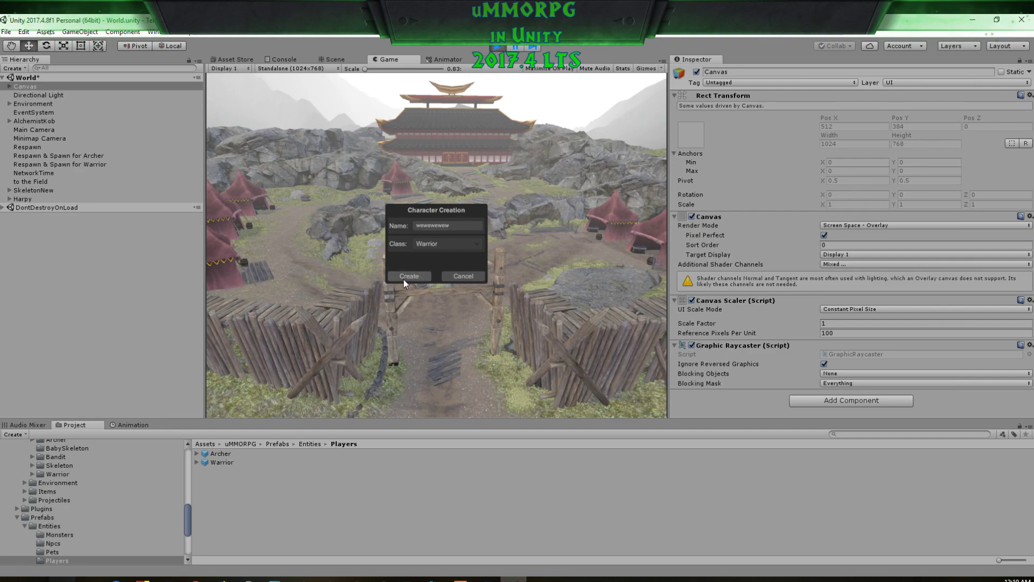
left_click(404, 278)
left_click(415, 215)
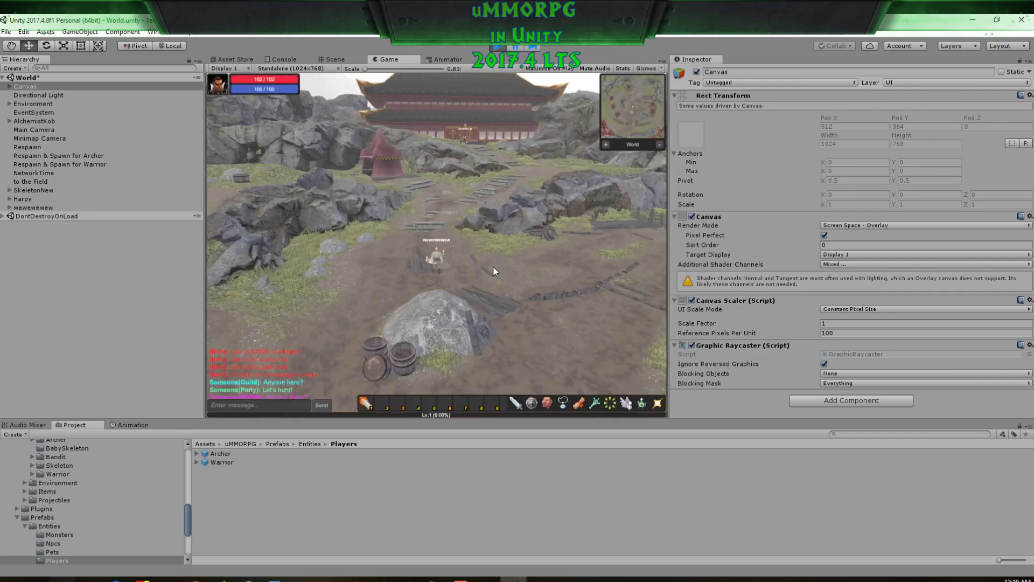
Step: Walk the Warrior around the camp, examine its movement and held equipment from several angles and distances, and switch to the Scene view
right_click_drag(437, 281, 321, 232)
left_click(354, 244)
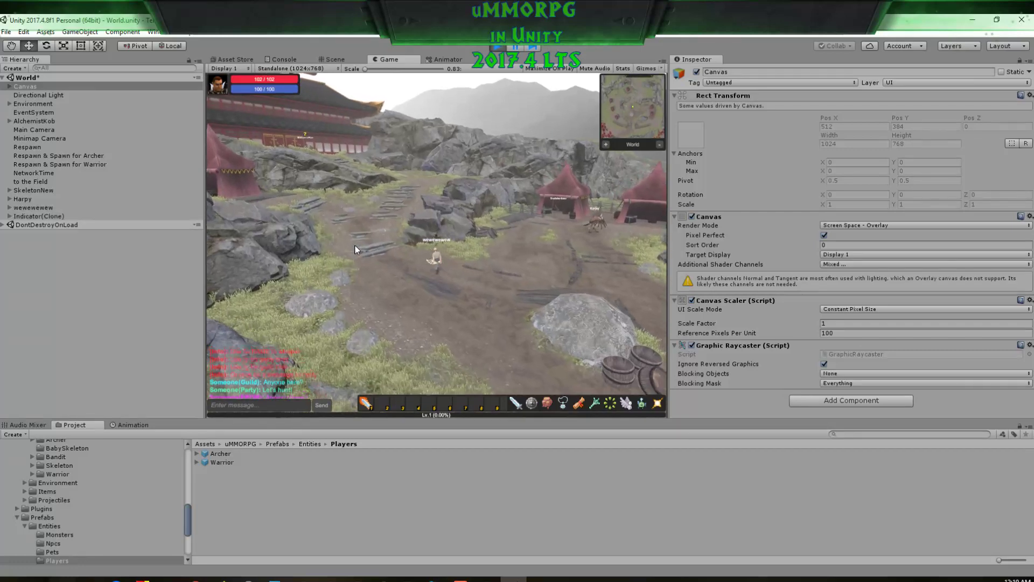
left_click(439, 208)
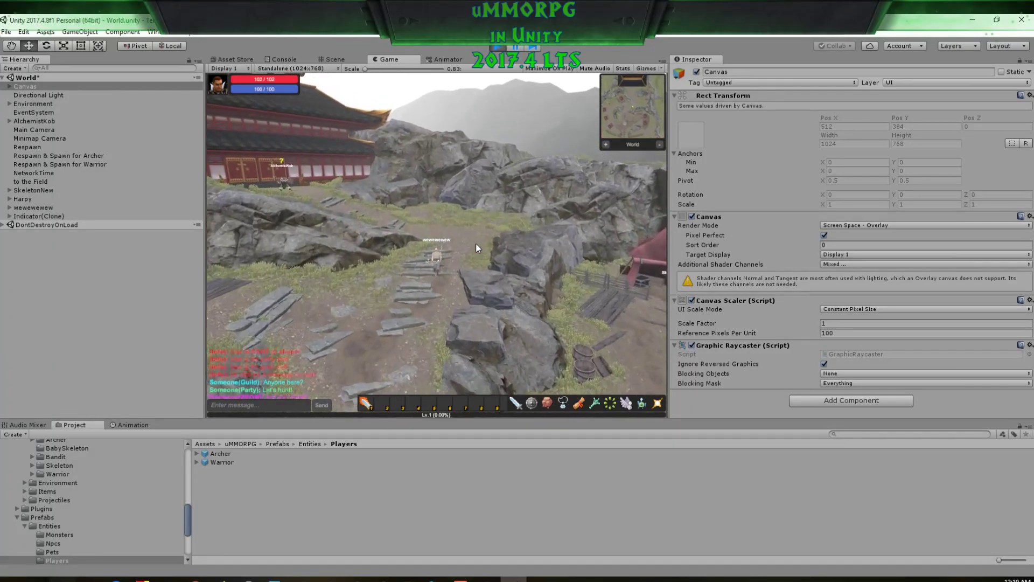
right_click_drag(476, 243, 297, 255)
left_click(517, 250)
right_click_drag(522, 241, 377, 242)
left_click(453, 220)
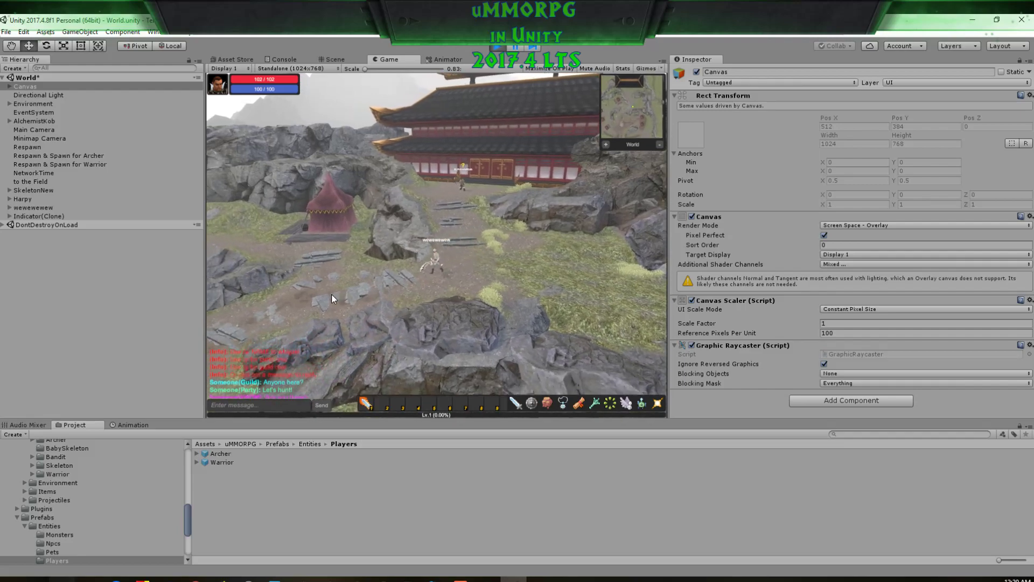
right_click_drag(331, 294, 295, 292)
scroll(495, 296, "up", 12)
scroll(437, 313, "down", 6)
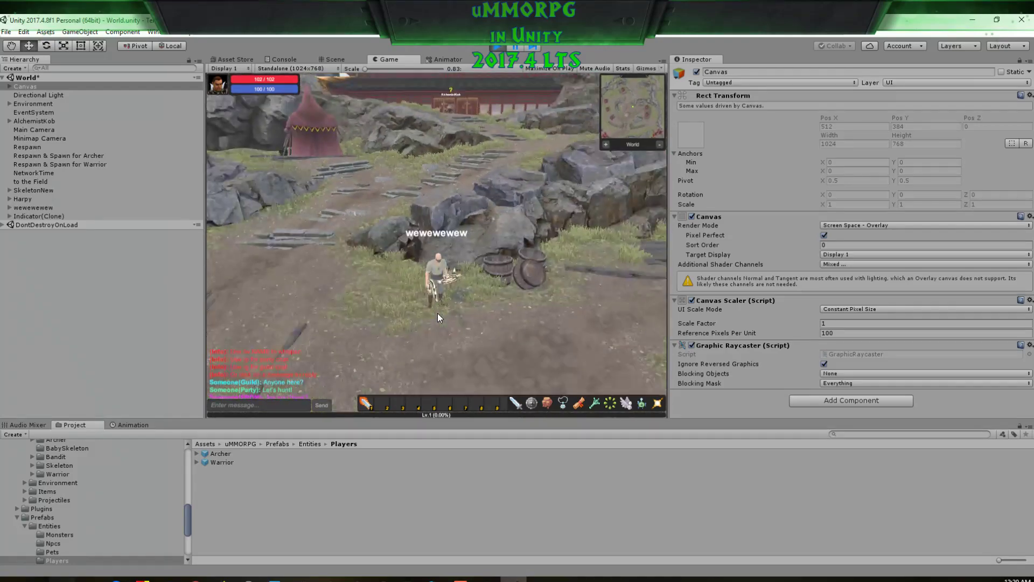
right_click_drag(439, 317, 540, 336)
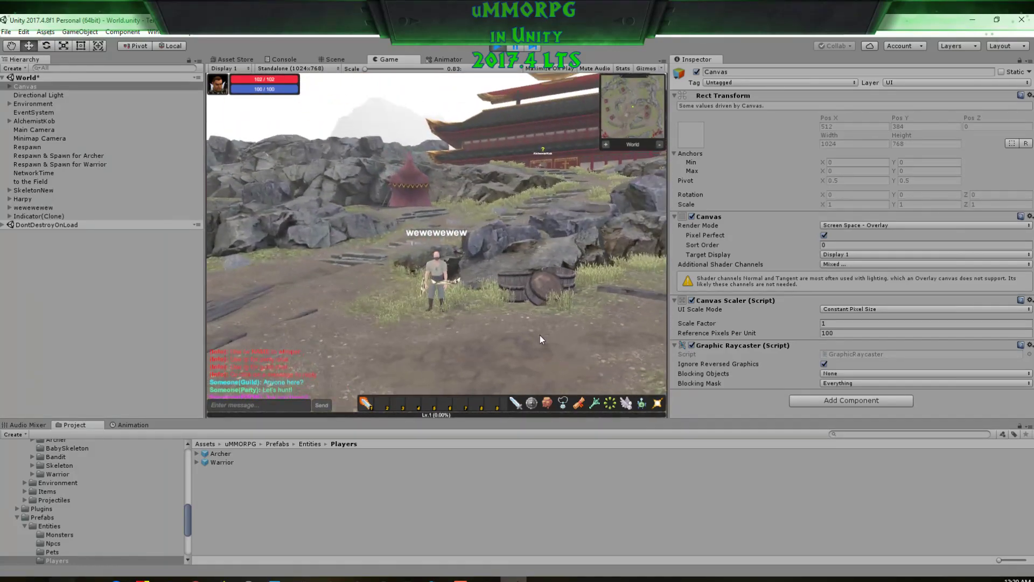
key("ctrl+1")
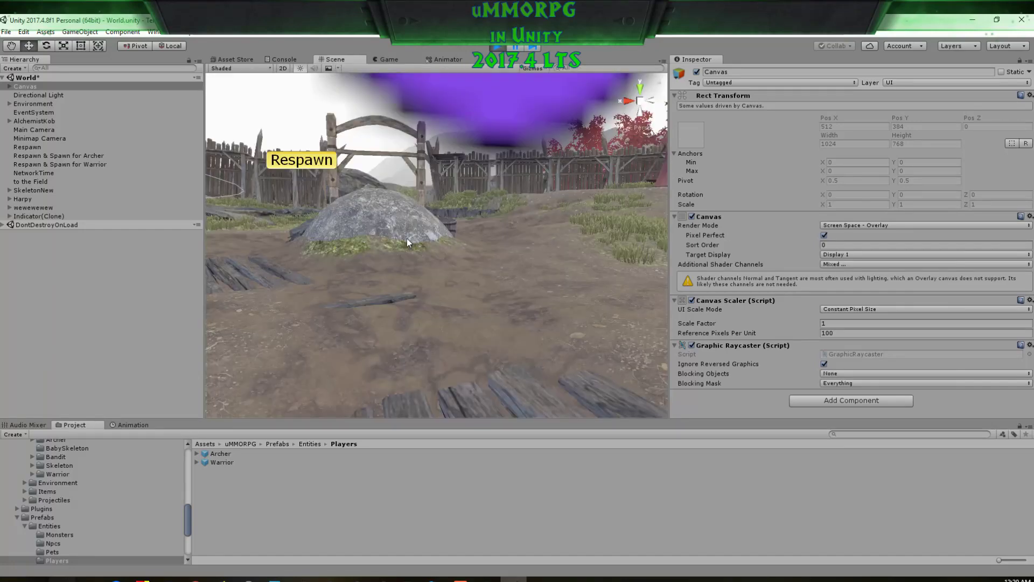
Step: Frame the running player character in the Scene view and examine its held sword from behind and from the side
key("f")
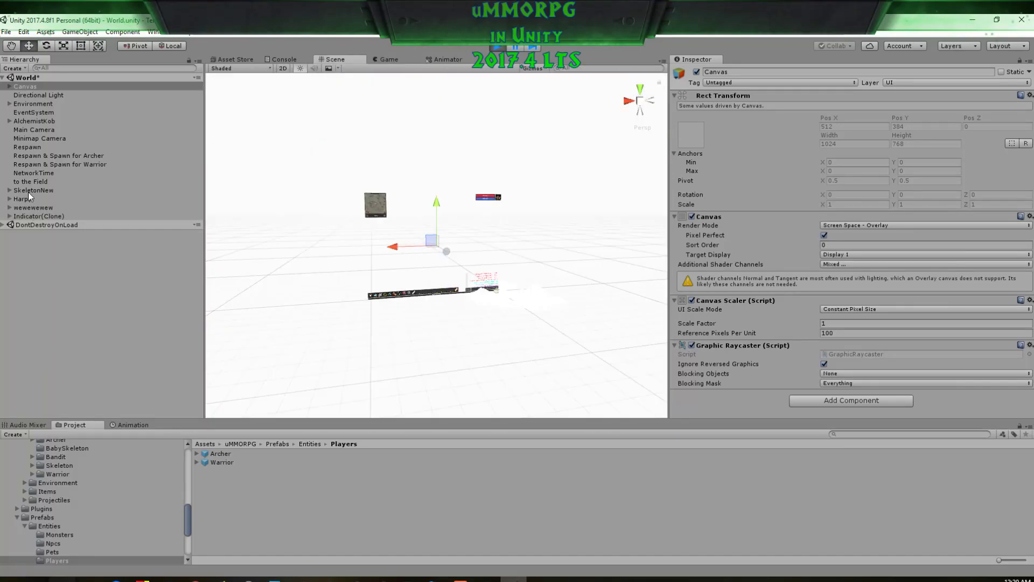
left_click(35, 207)
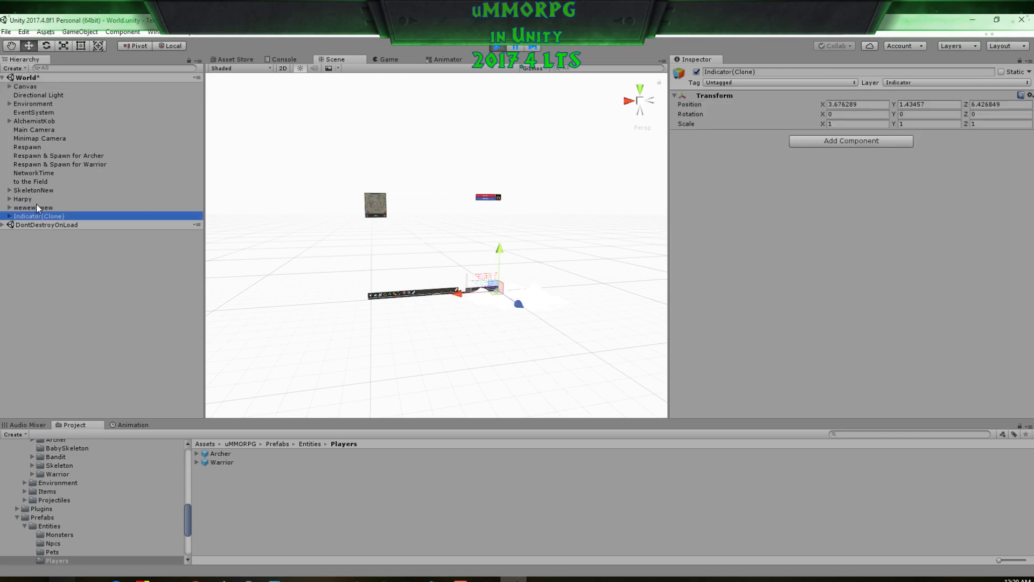
key("f")
scroll(455, 241, "up", 15)
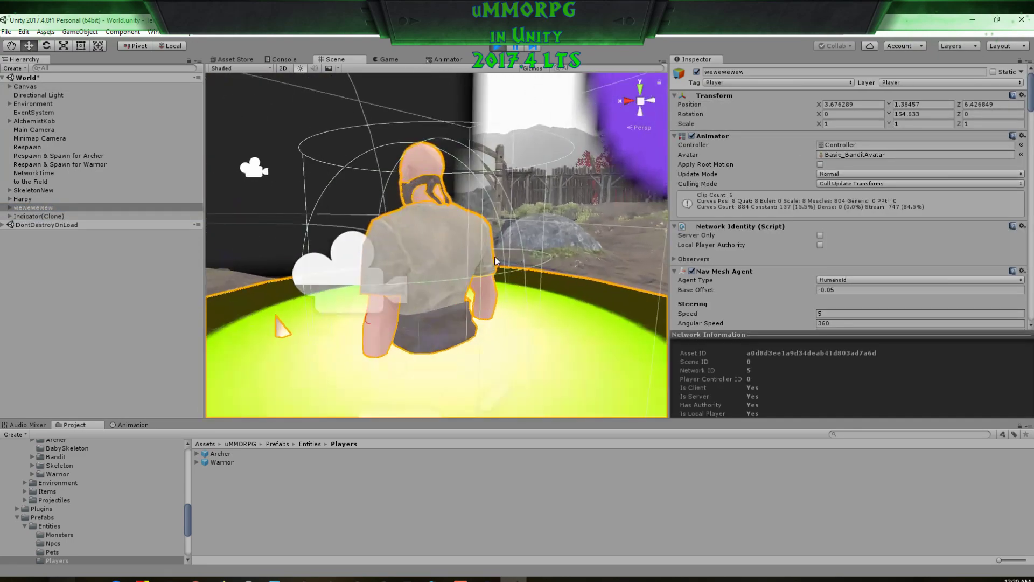
right_click_drag(454, 241, 297, 275)
middle_click_drag(518, 274, 188, 281)
right_click_drag(458, 280, 328, 291)
middle_click_drag(328, 290, 188, 270)
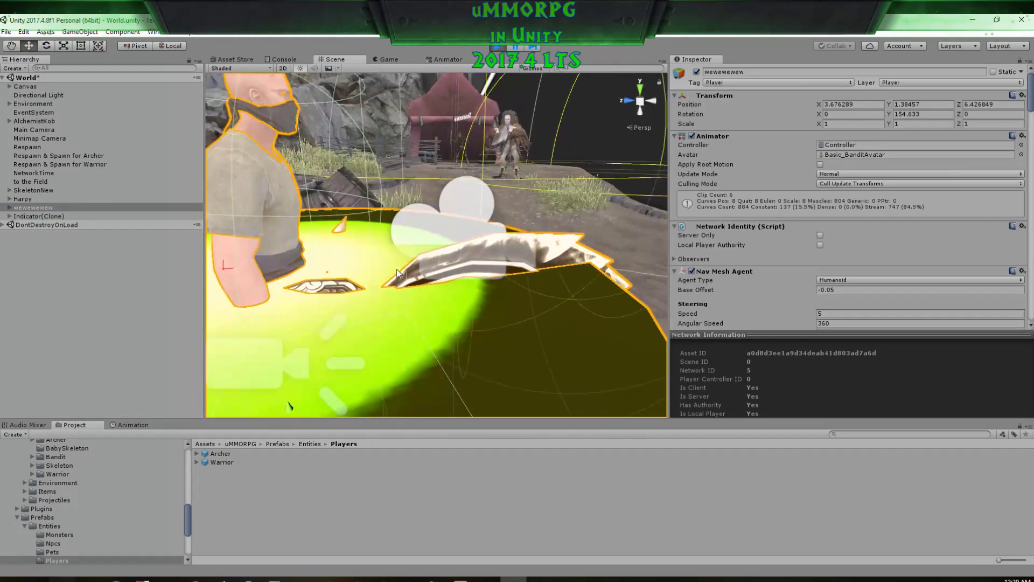
Step: Rotate the WeaponMount under Hand.R about 180 degrees around X and move it to about X 0.002, Y 0.074
left_click(477, 267)
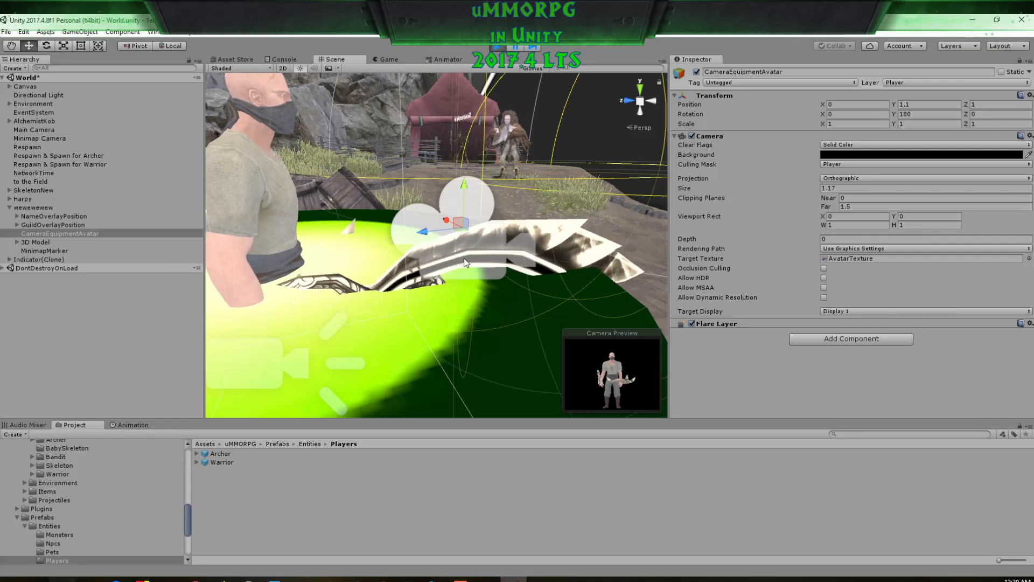
left_click(336, 291)
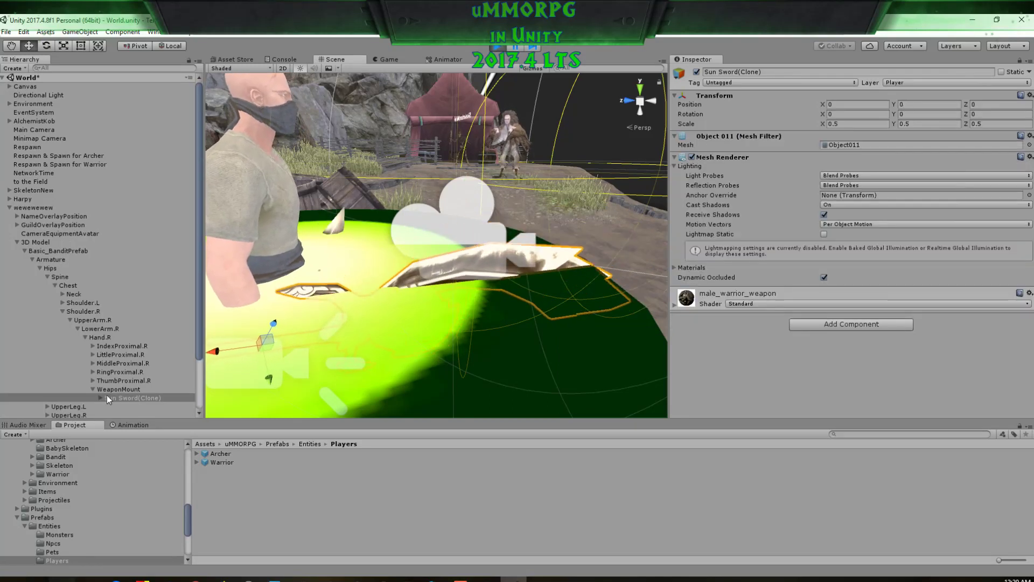
left_click(110, 389)
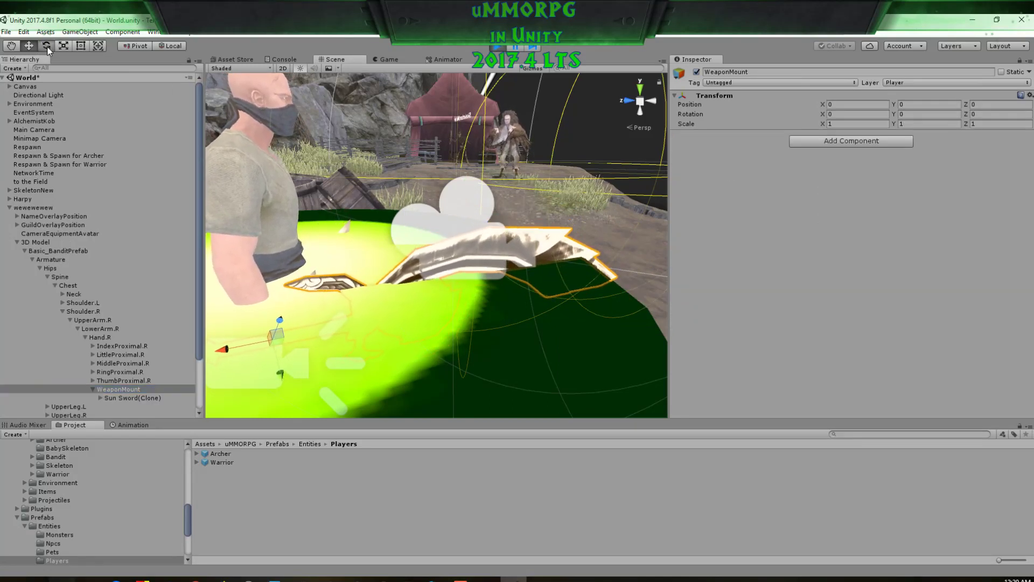
key("e")
left_click_drag(259, 326, 279, 451)
key("w")
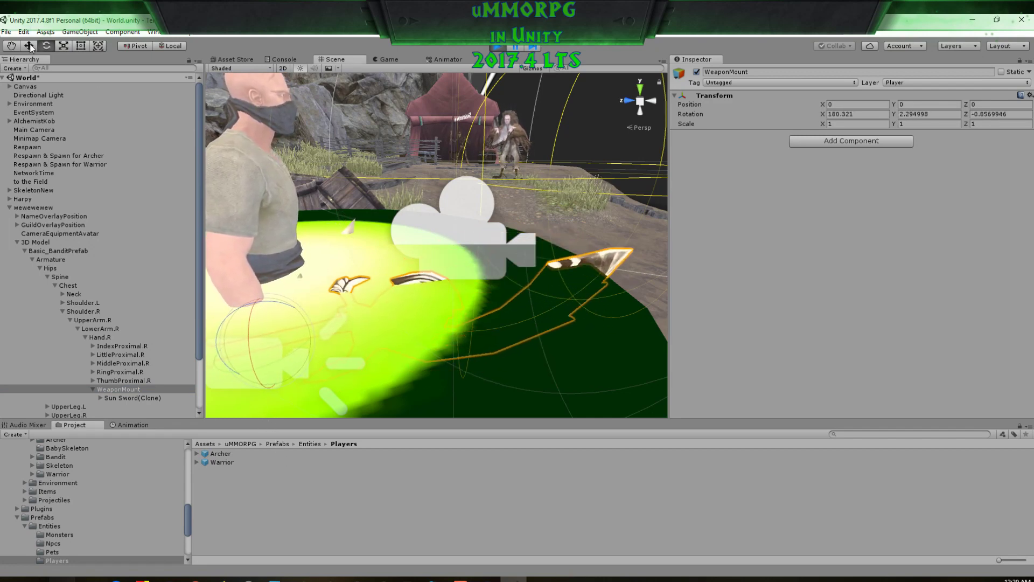
left_click_drag(279, 332, 286, 344)
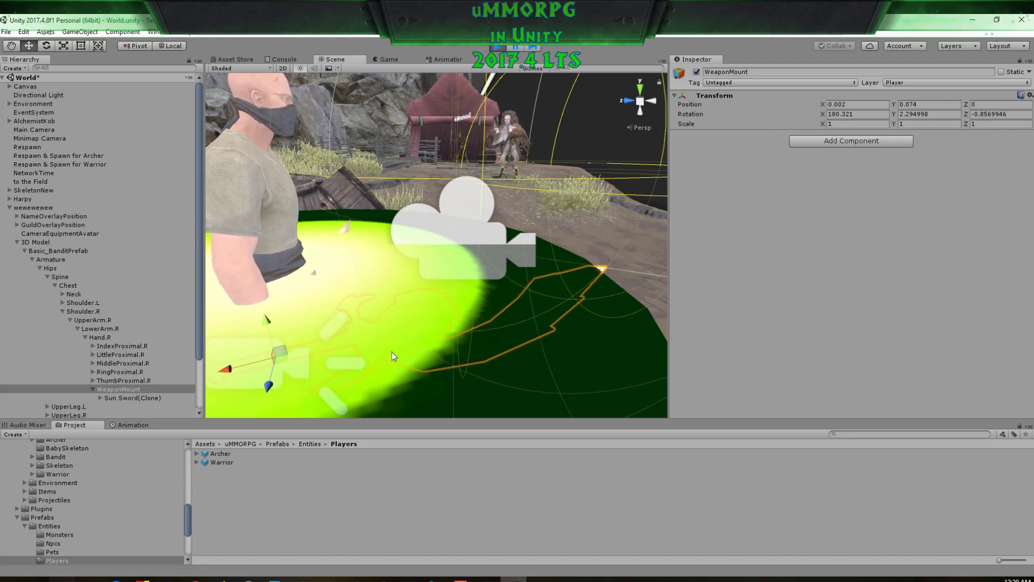
Step: Copy the WeaponMount's Transform component while the game is running
left_click(1029, 95)
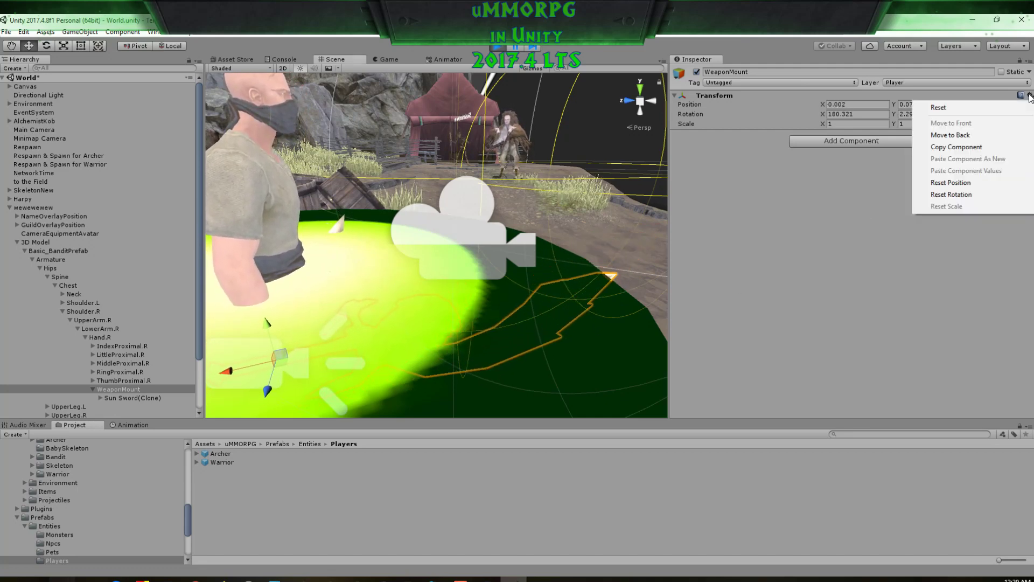
left_click(956, 147)
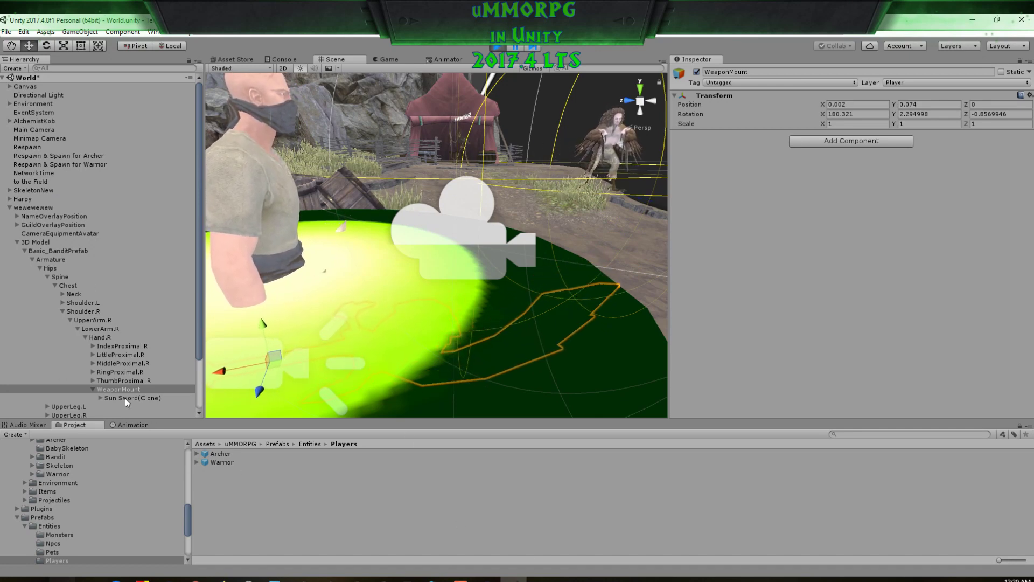
left_click(1029, 95)
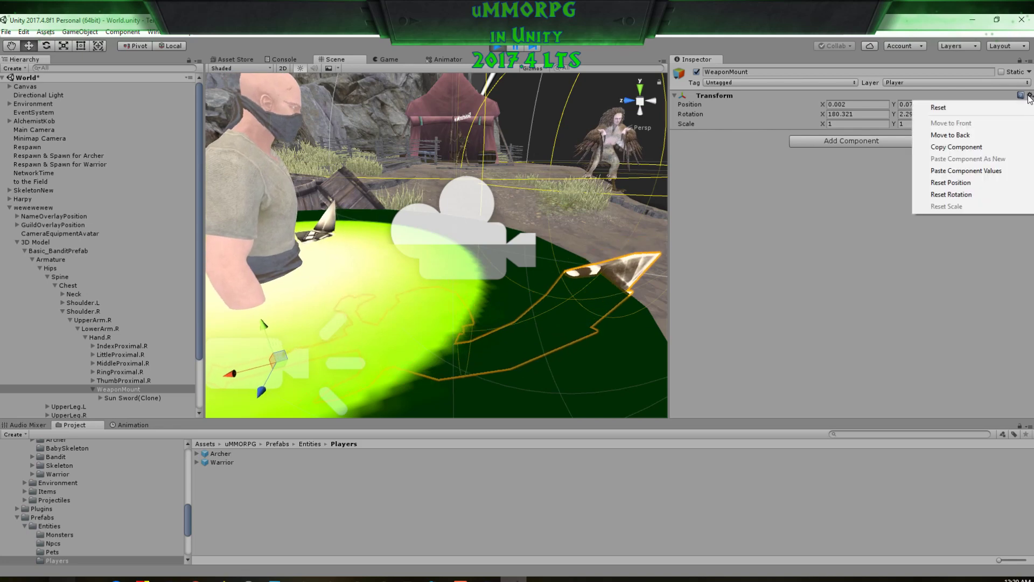
left_click(789, 281)
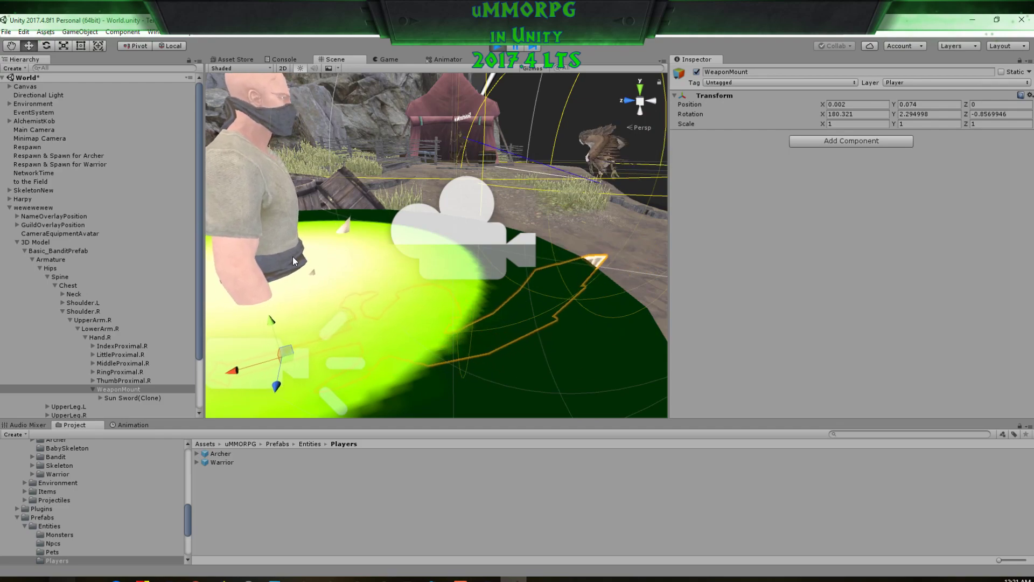
Step: Collapse the player's 3D Model hierarchy and examine the character with its repositioned sword from the front at several distances
scroll(292, 251, "down", 5)
left_click_drag(292, 246, 508, 263, "alt")
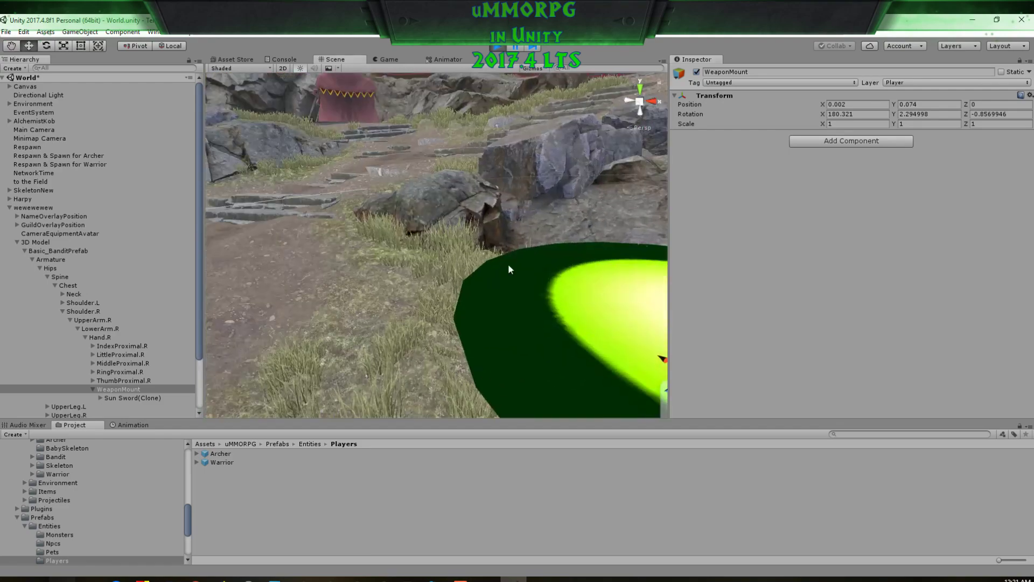
middle_click_drag(508, 263, 352, 241)
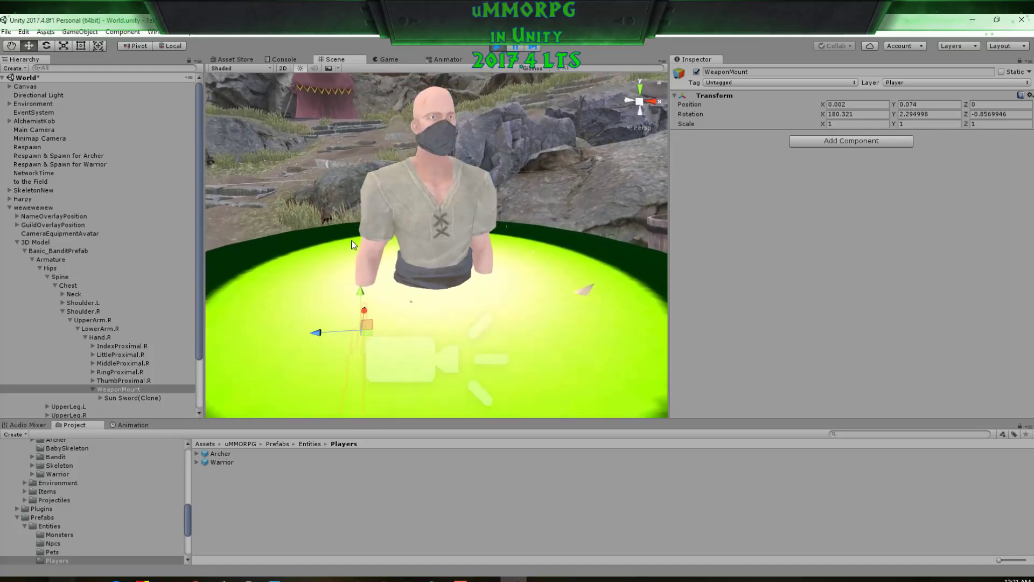
left_click_drag(351, 241, 422, 250, "alt")
scroll(411, 244, "down", 4)
scroll(422, 251, "up", 3)
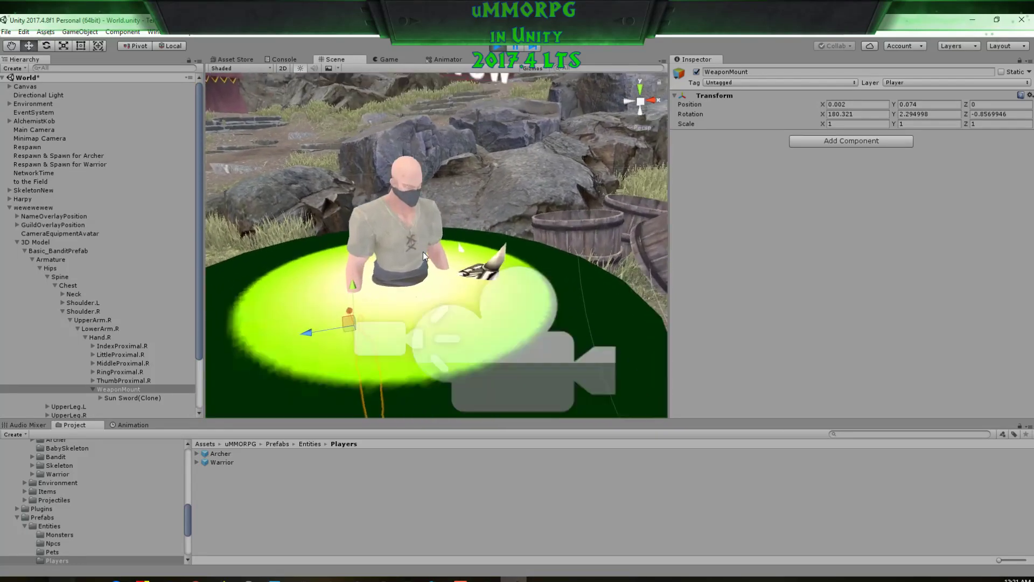
scroll(423, 251, "up", 2)
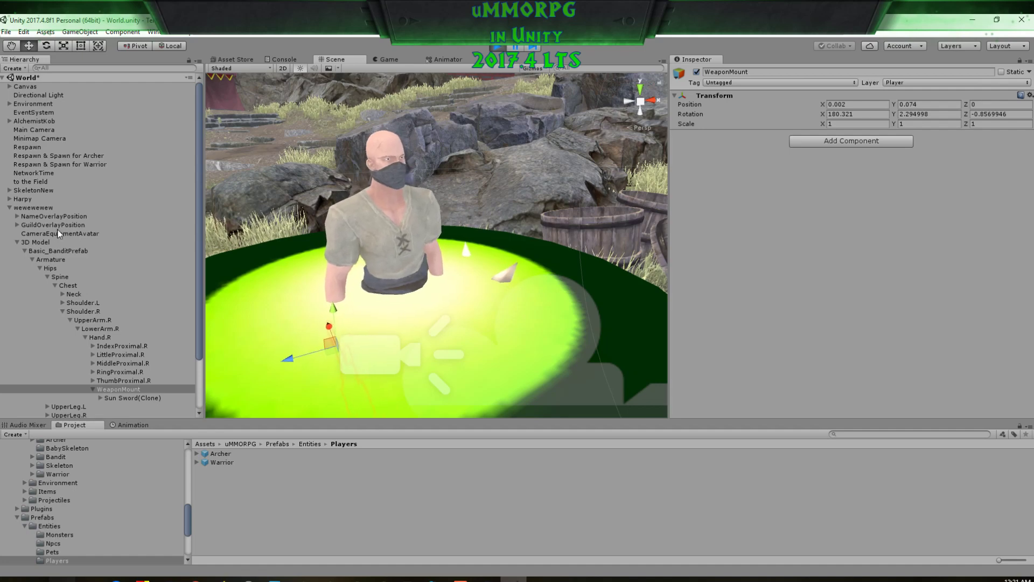
left_click(15, 243)
scroll(406, 297, "down", 3)
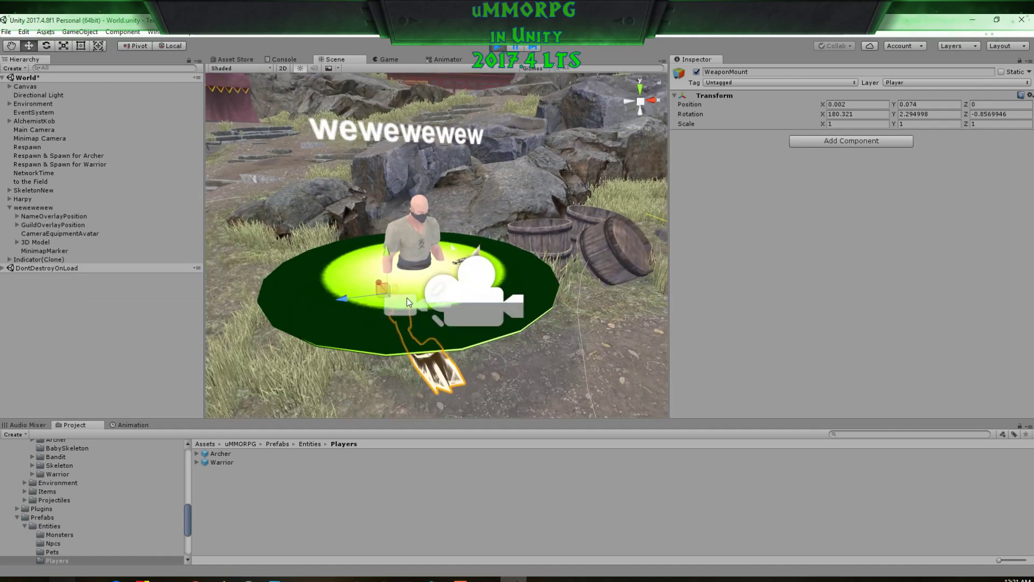
scroll(409, 302, "up", 2)
scroll(409, 302, "down", 2)
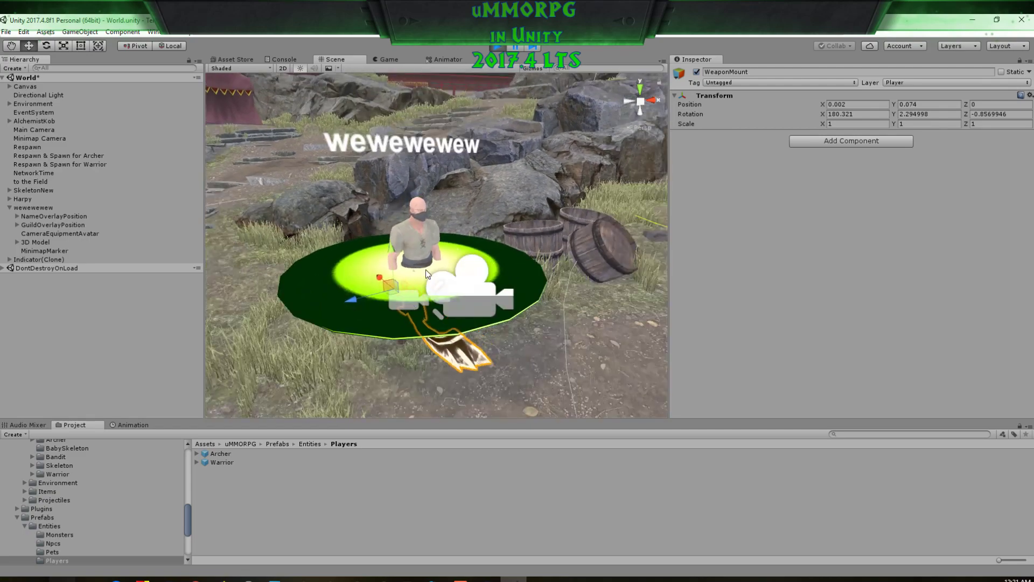
Step: Attack the SkeletonNew in the Game view and examine the Warrior's sword and shield during the fight from several angles
left_click(390, 59)
mouse_move(582, 299)
right_mouse_down()
mouse_move(689, 332)
mouse_move(705, 294)
right_mouse_up()
left_click(562, 201)
right_click_drag(525, 312, 514, 317)
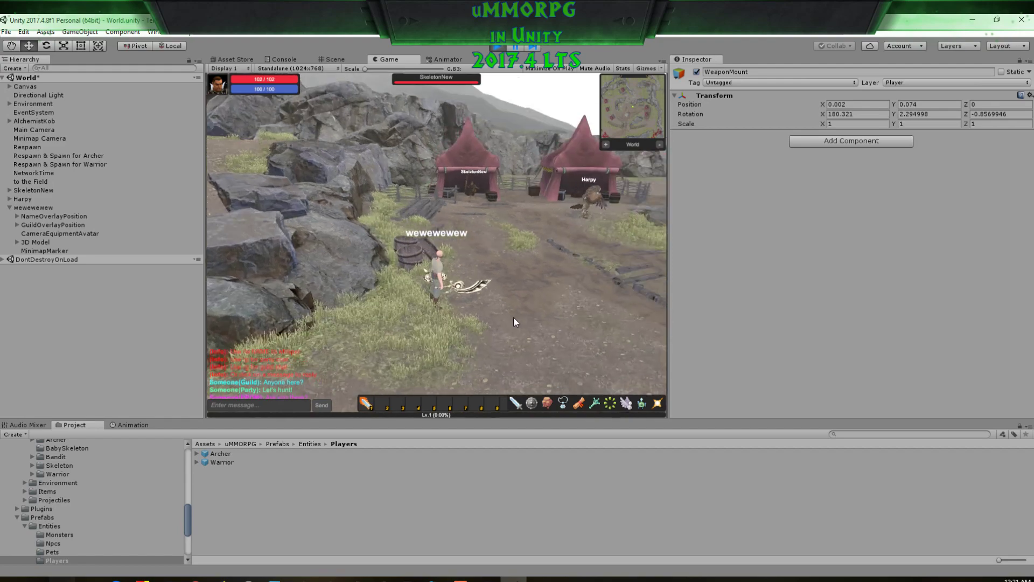
key("w")
right_click_drag(344, 315, 590, 317)
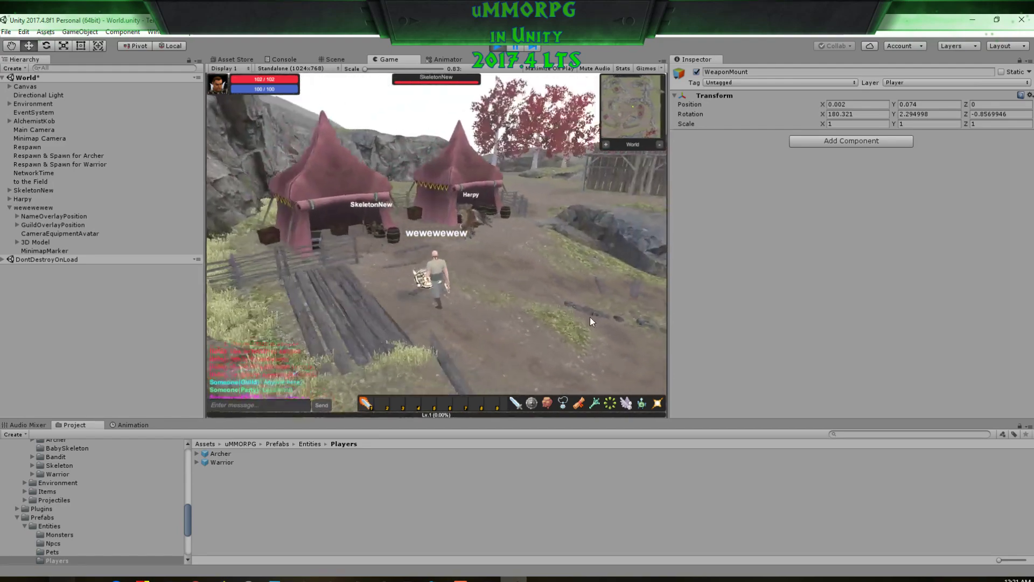
right_click_drag(467, 331, 361, 333)
scroll(415, 303, "up", 8)
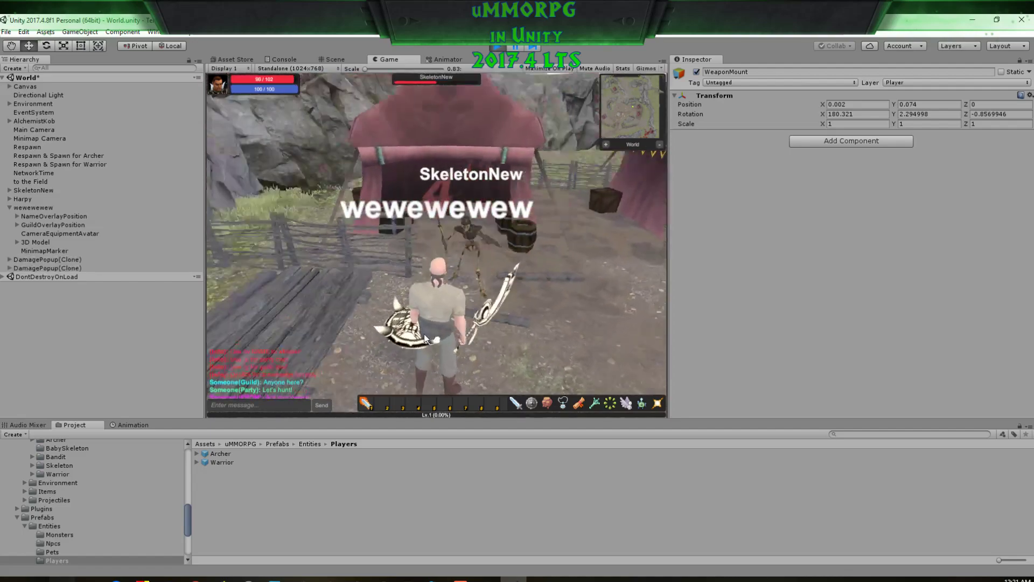
right_click_drag(424, 334, 385, 334)
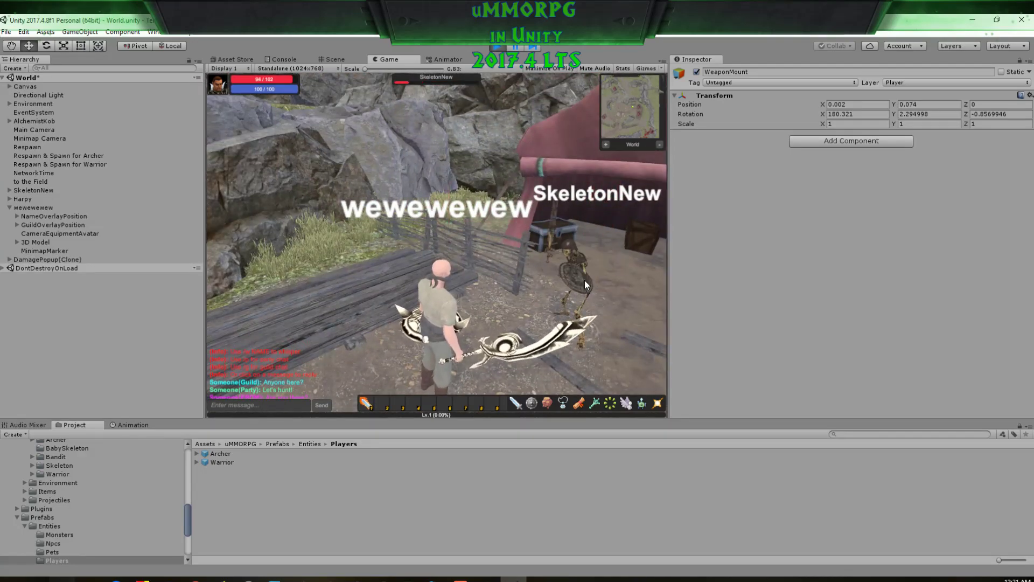
right_click_drag(584, 285, 737, 319)
right_click_drag(353, 325, 475, 296)
Step: Loot the gold from the defeated SkeletonNew and close the loot window
left_click(300, 291)
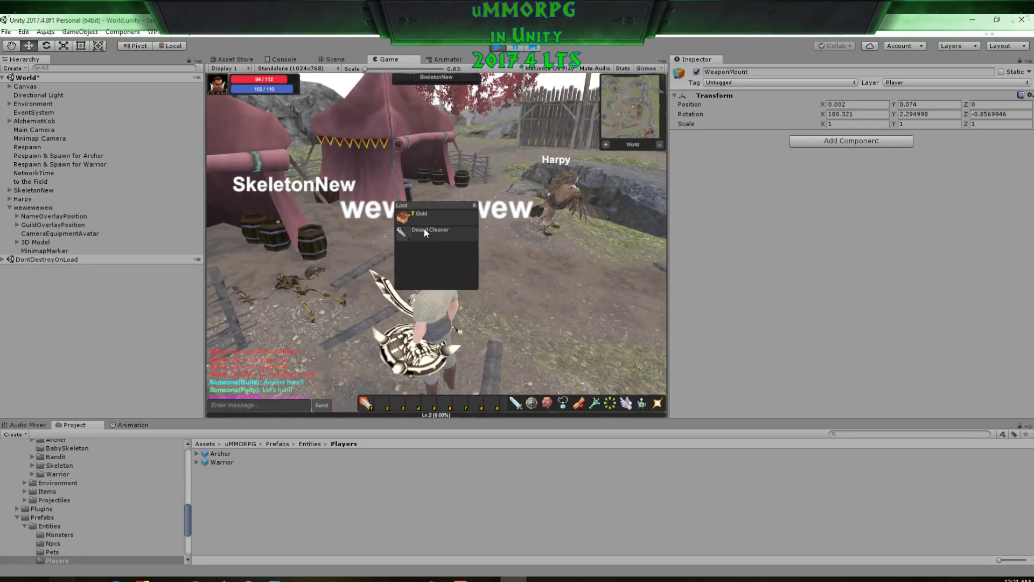
left_click(402, 221)
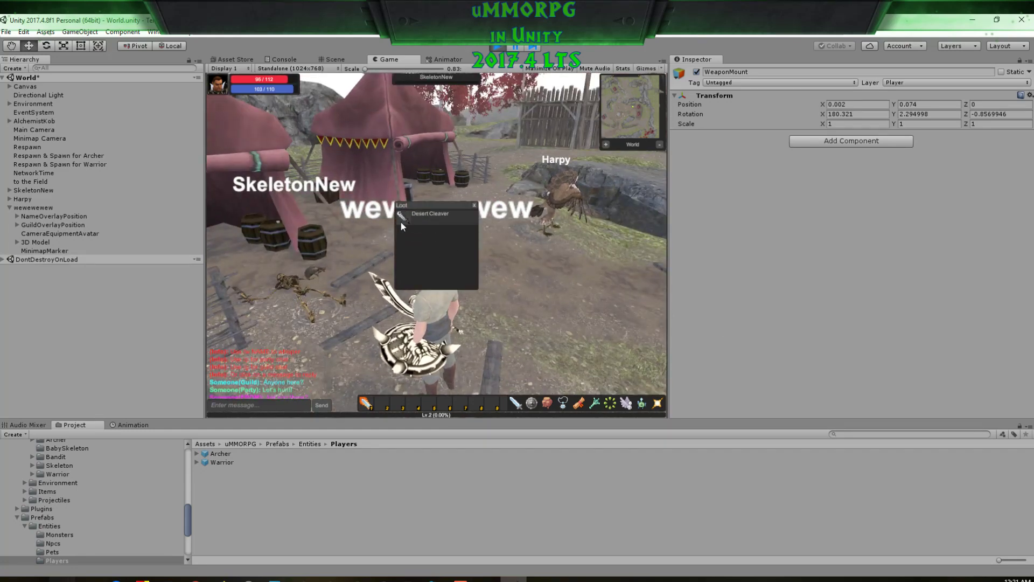
left_click(474, 206)
Step: Attack the Harpy and examine the Warrior's combat pose and held equipment from the side
left_click(554, 211)
right_click_drag(554, 211, 459, 295)
scroll(503, 290, "down", 6)
scroll(505, 331, "up", 5)
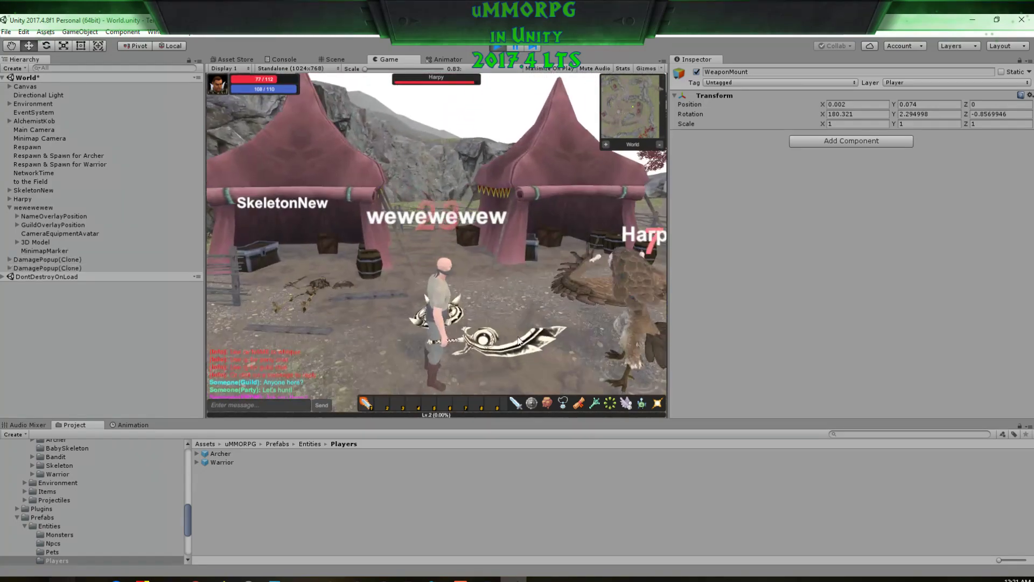
mouse_move(505, 330)
right_mouse_down()
mouse_move(541, 345)
mouse_move(487, 350)
right_mouse_up()
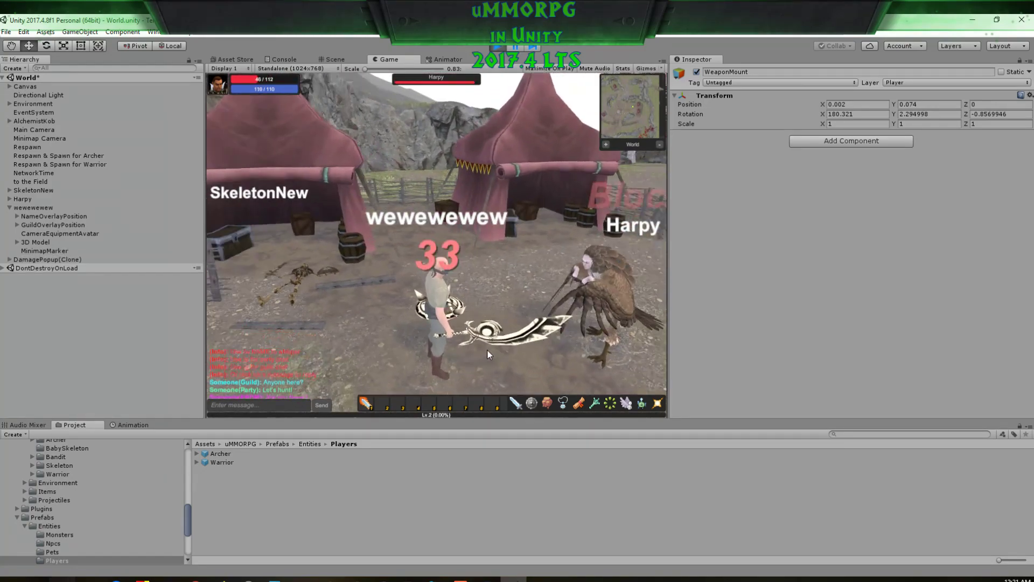
scroll(508, 349, "down", 5)
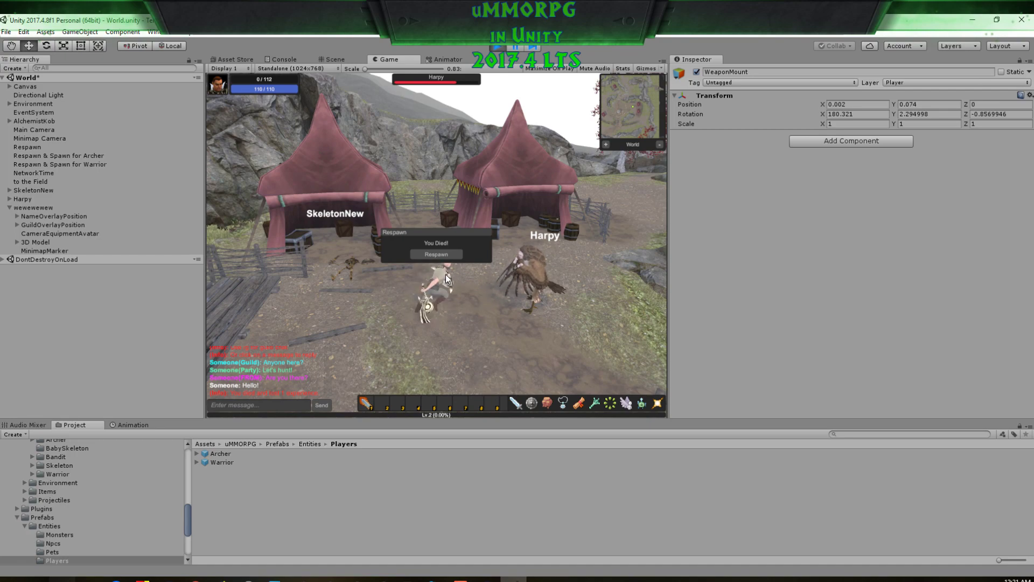
Step: Respawn the Warrior and look around the camp toward the two tents
left_click(435, 254)
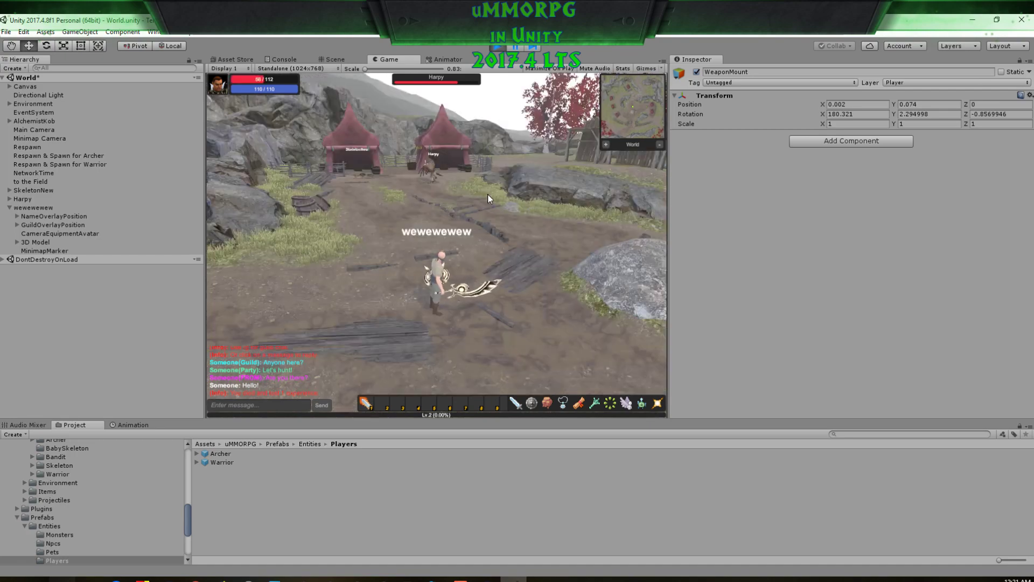
right_click_drag(523, 265, 266, 262)
right_click_drag(421, 183, 480, 183)
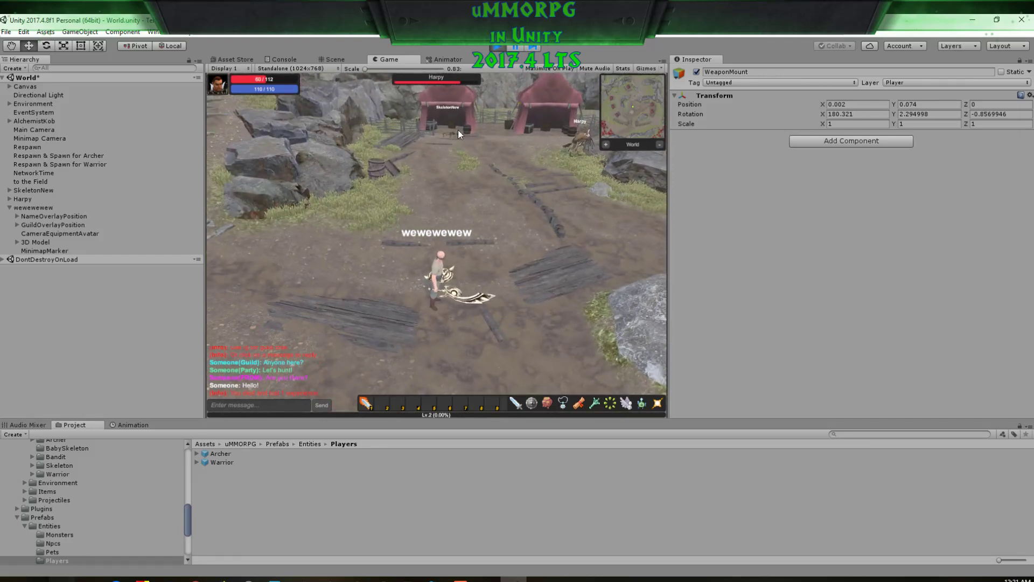
right_click_drag(457, 251, 517, 251)
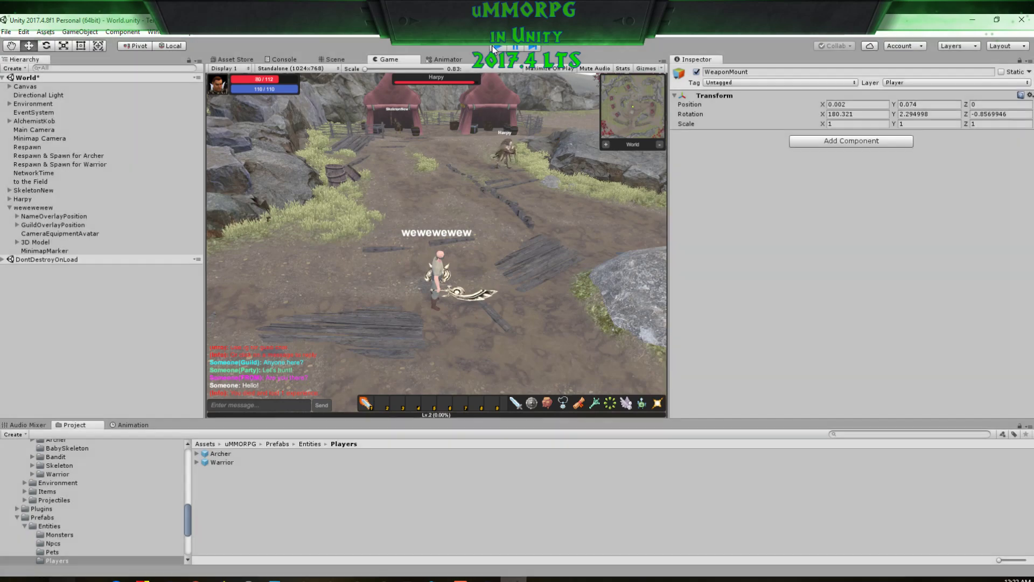
Step: Stop the game and frame the Harpy camp with its tents in the Scene view
left_click(495, 48)
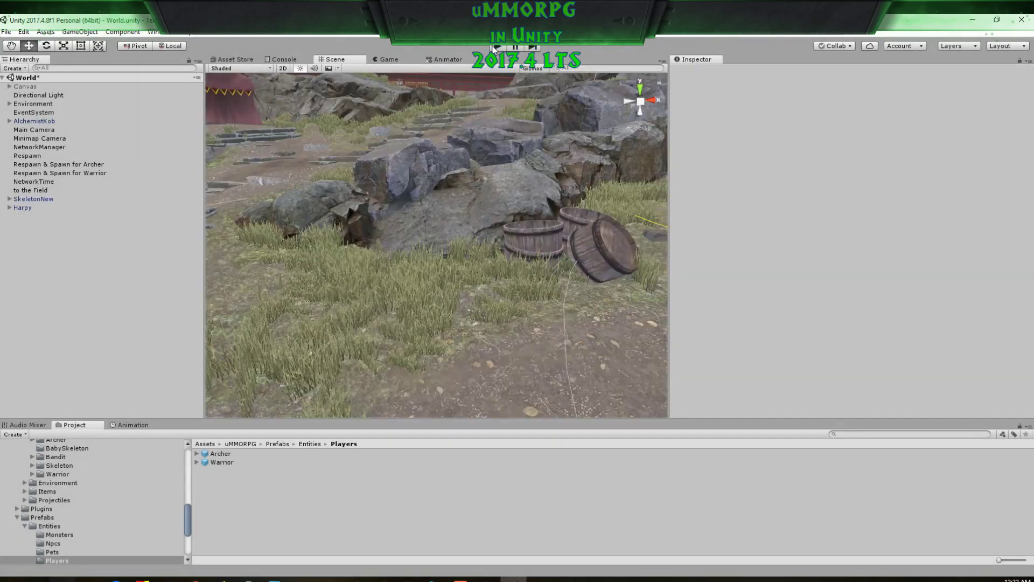
scroll(495, 257, "down", 15)
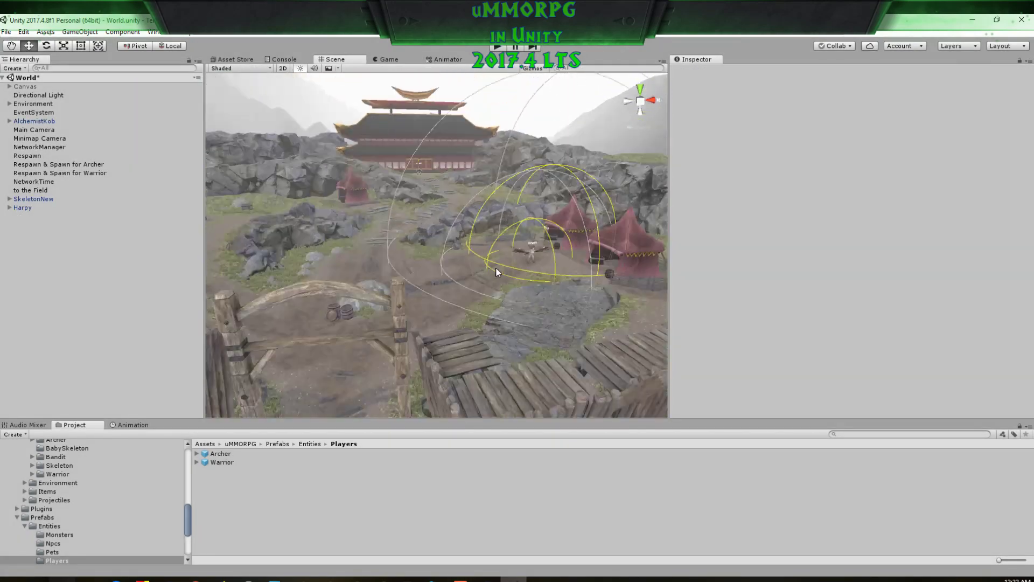
middle_click_drag(496, 286, 526, 251)
scroll(527, 251, "up", 10)
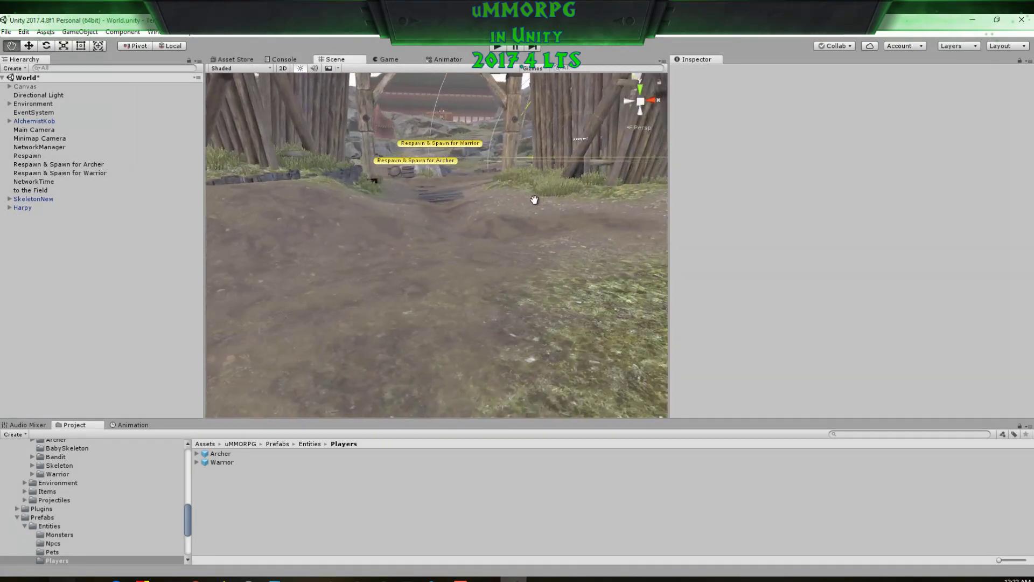
left_click_drag(516, 207, 325, 330, "alt")
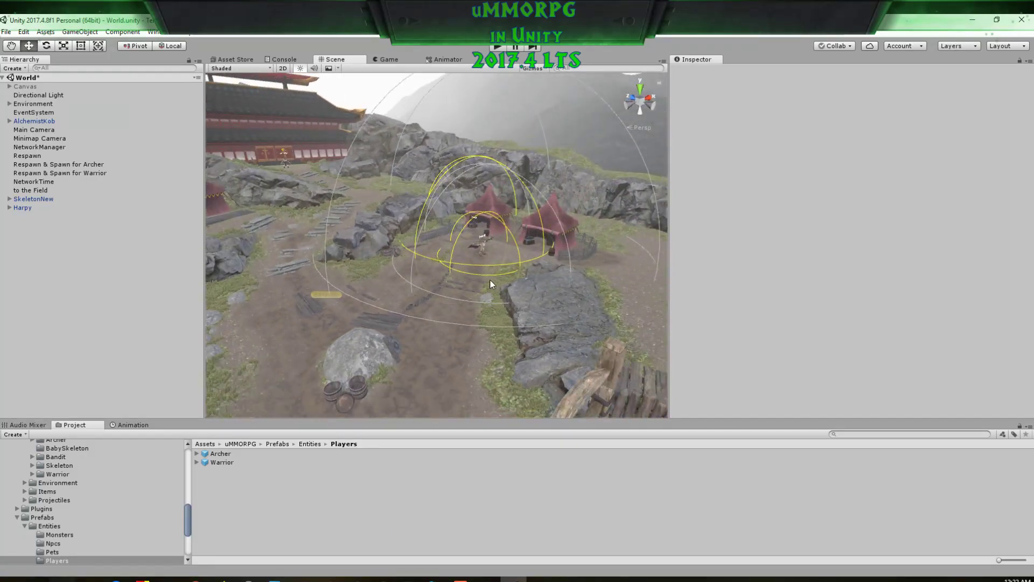
Step: Move SkeletonNew away from the Harpy tents to the open ground near the wooden gate, at X -1.2, Z -8.22
left_click_drag(566, 304, 428, 349, "alt")
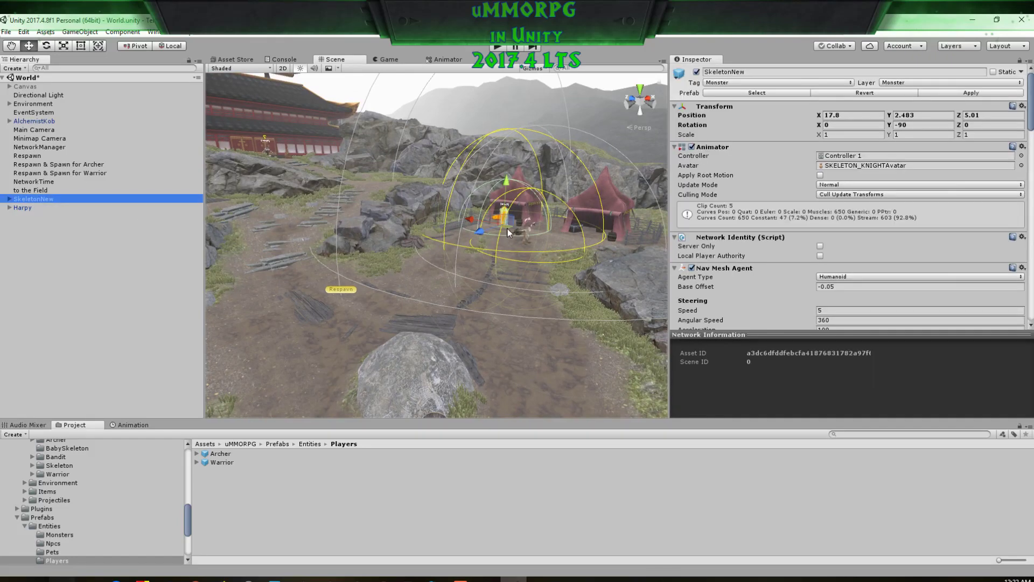
left_click_drag(508, 228, 569, 387)
right_click_drag(402, 333, 411, 360)
scroll(382, 281, "down", 4)
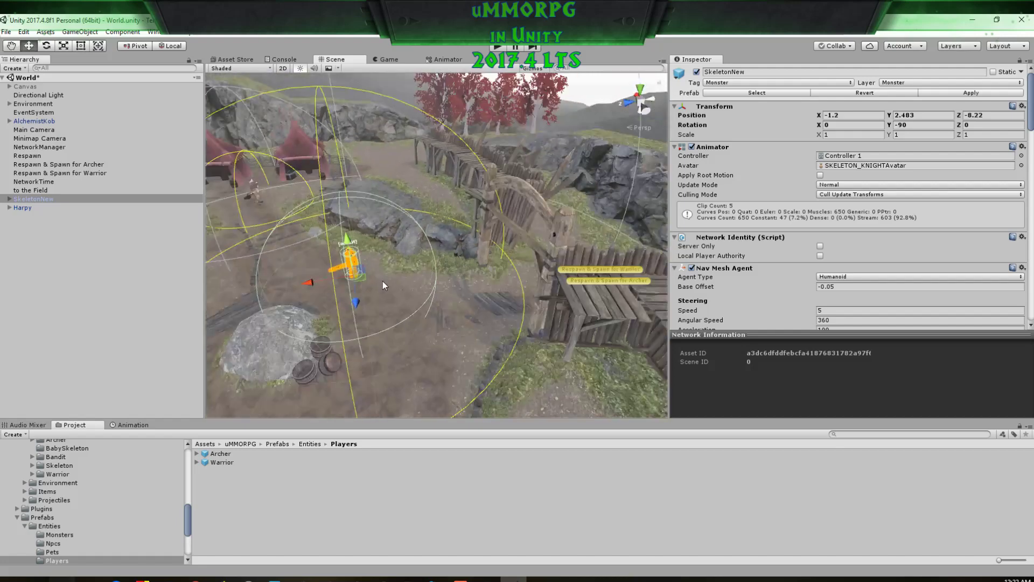
Step: Duplicate SkeletonNew seven times and spread the copies as a group beside the large rock near the gate
key("ctrl+d")
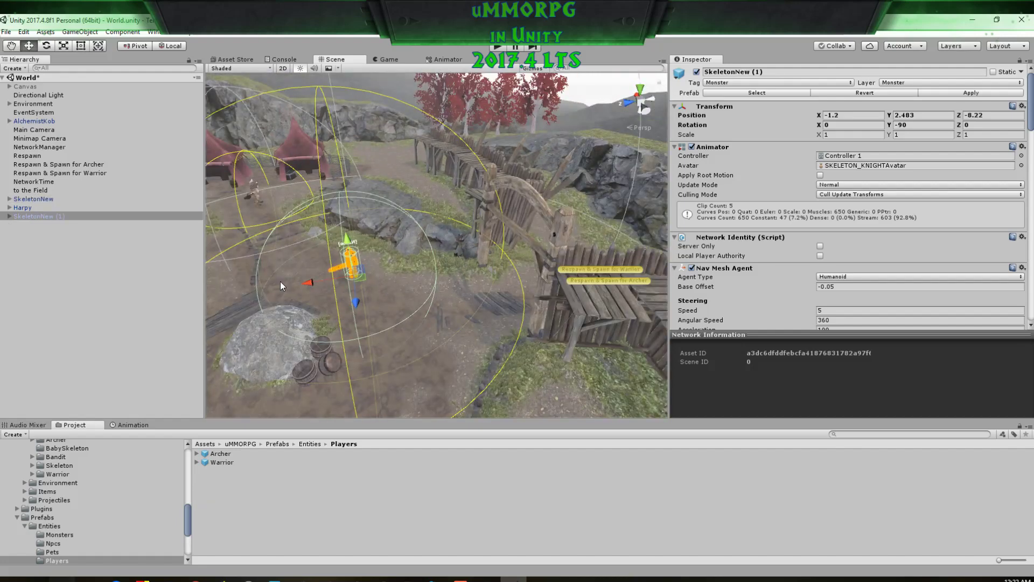
mouse_move(359, 286)
left_mouse_down()
mouse_move(429, 301)
mouse_move(357, 327)
mouse_move(448, 331)
mouse_move(299, 287)
mouse_move(409, 368)
mouse_move(394, 377)
mouse_move(407, 320)
mouse_move(334, 285)
mouse_move(348, 289)
left_mouse_up()
key("ctrl+d")
key("ctrl+d")
key("ctrl+d")
key("ctrl+d")
key("ctrl+d")
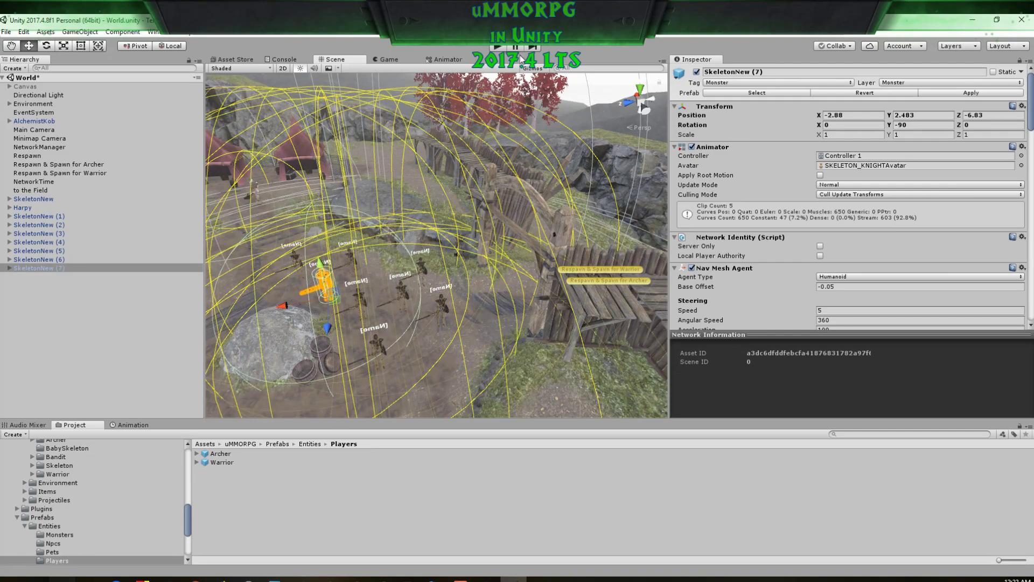
Step: Run the game, enable the Canvas, host and play on the local server, and enter the world with the Warrior
left_click(497, 47)
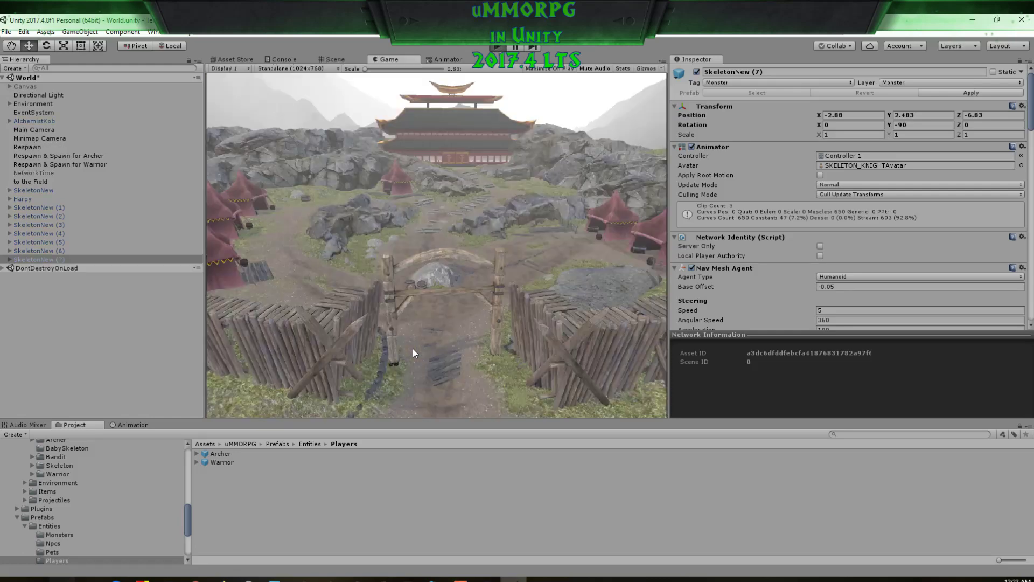
left_click(25, 86)
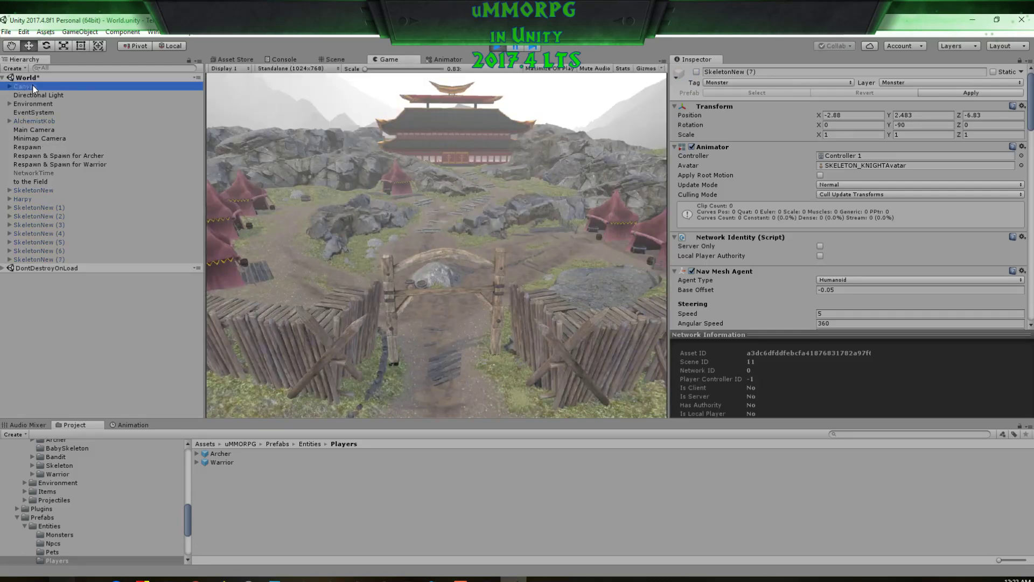
left_click(696, 73)
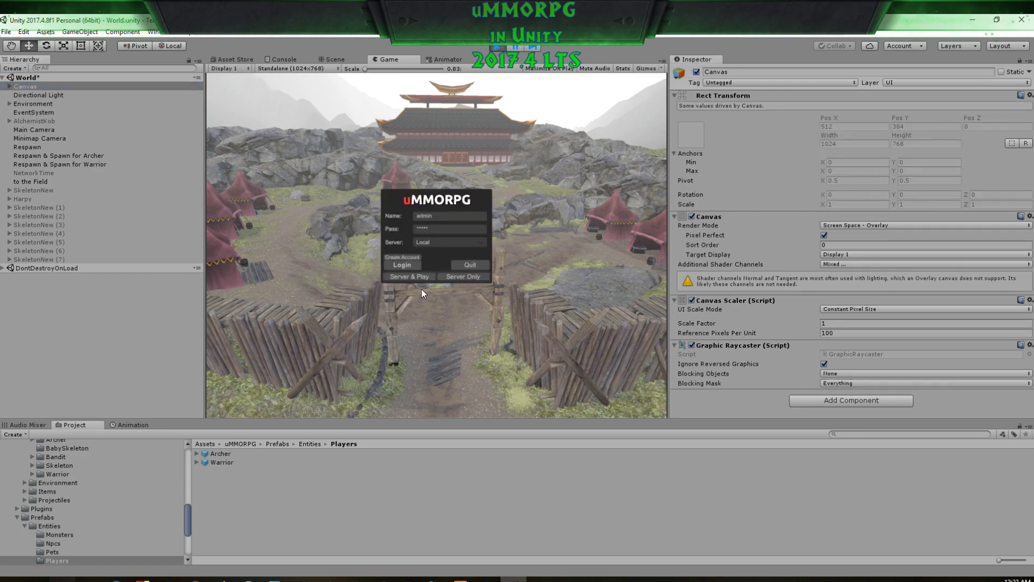
left_click(409, 277)
left_click(420, 215)
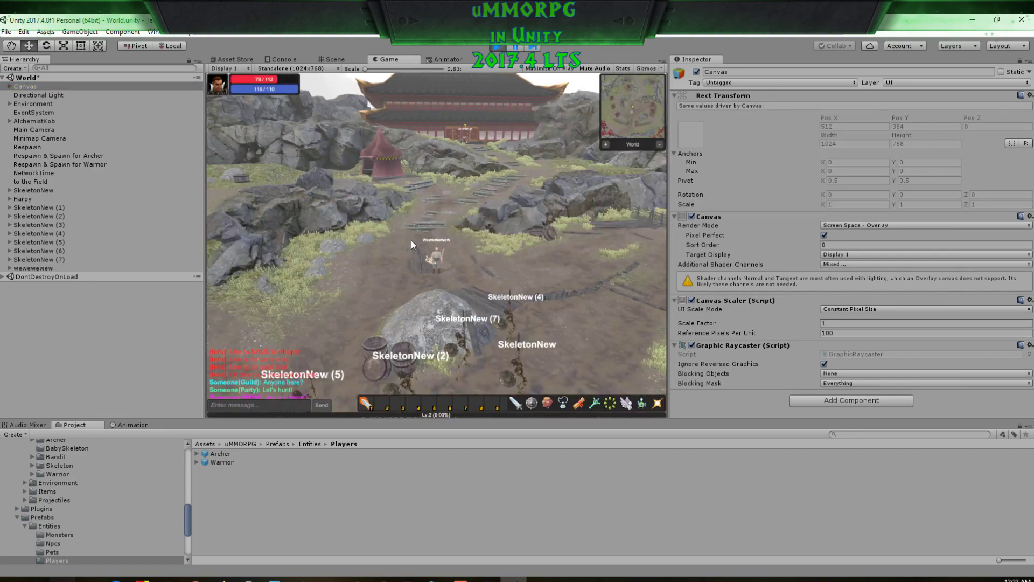
Step: Attack SkeletonNew (4) beside the rock and check the Warrior's inventory during the fight
right_click_drag(411, 241, 478, 212)
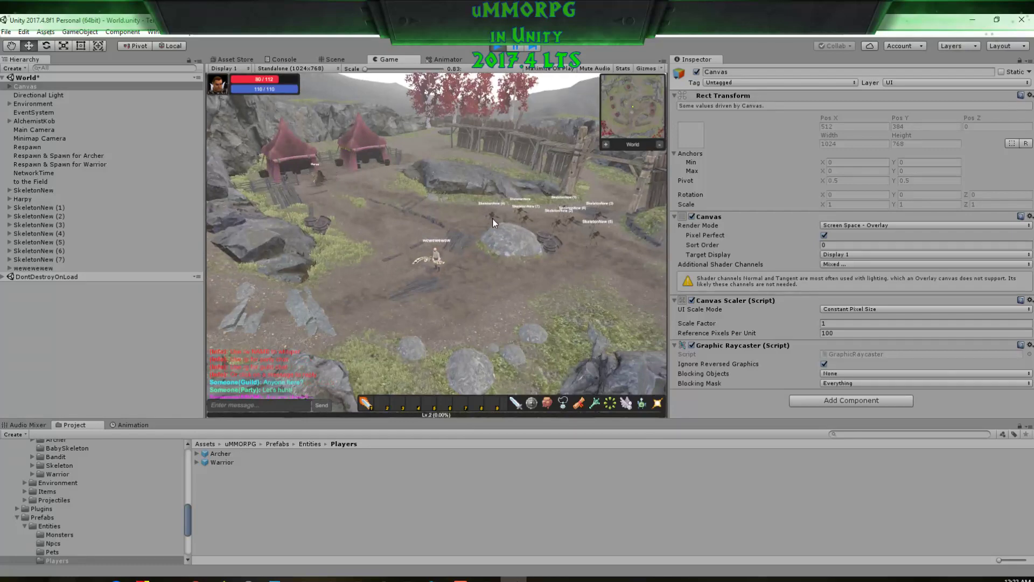
left_click(492, 218)
scroll(512, 263, "up", 5)
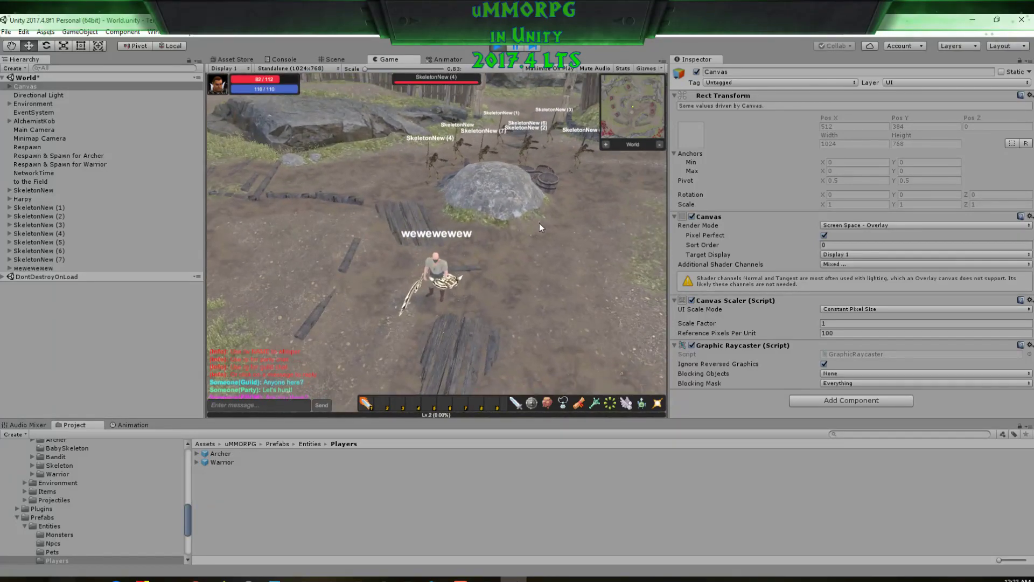
key("w")
right_click_drag(512, 237, 595, 355)
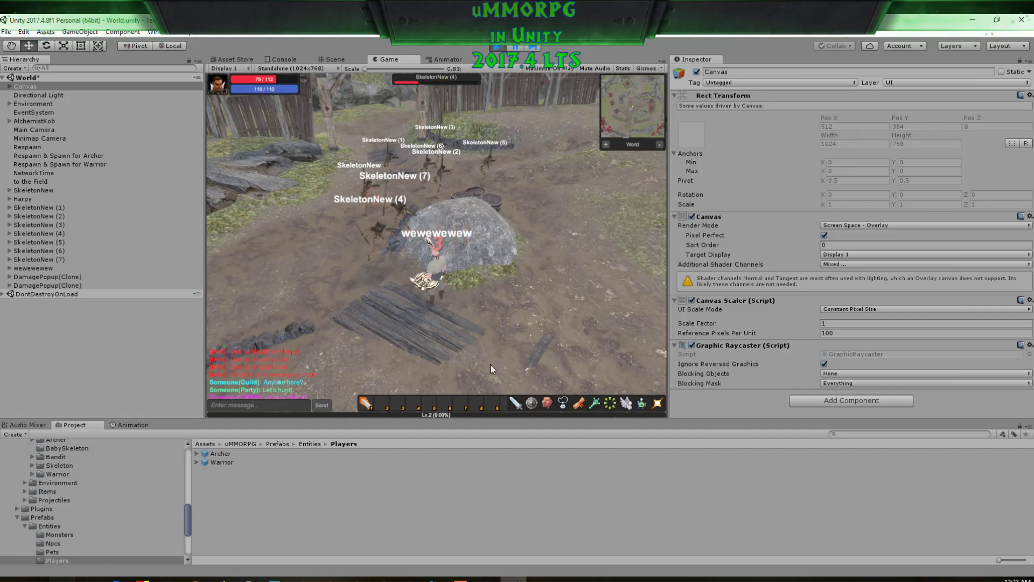
key("i")
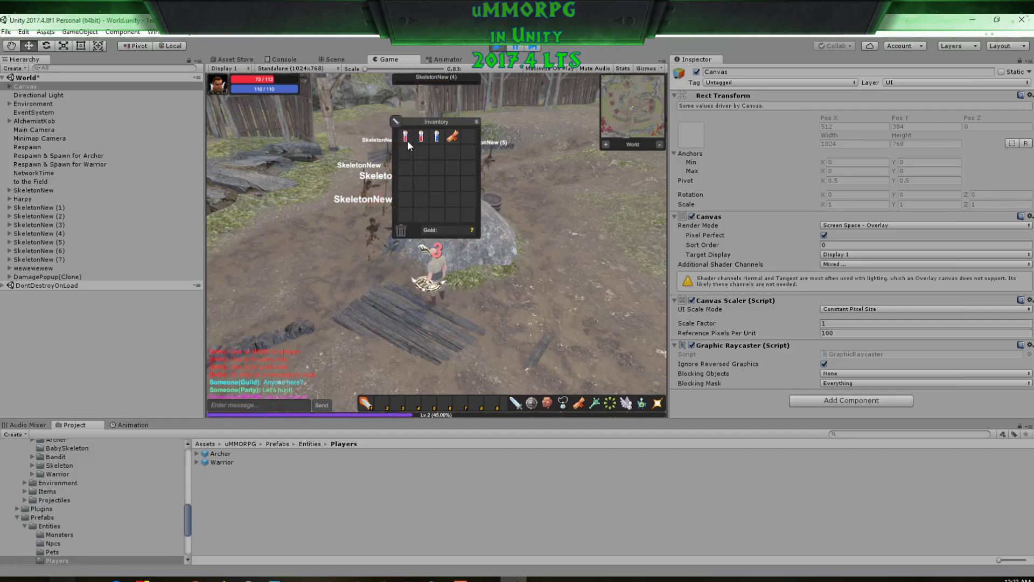
left_click(476, 122)
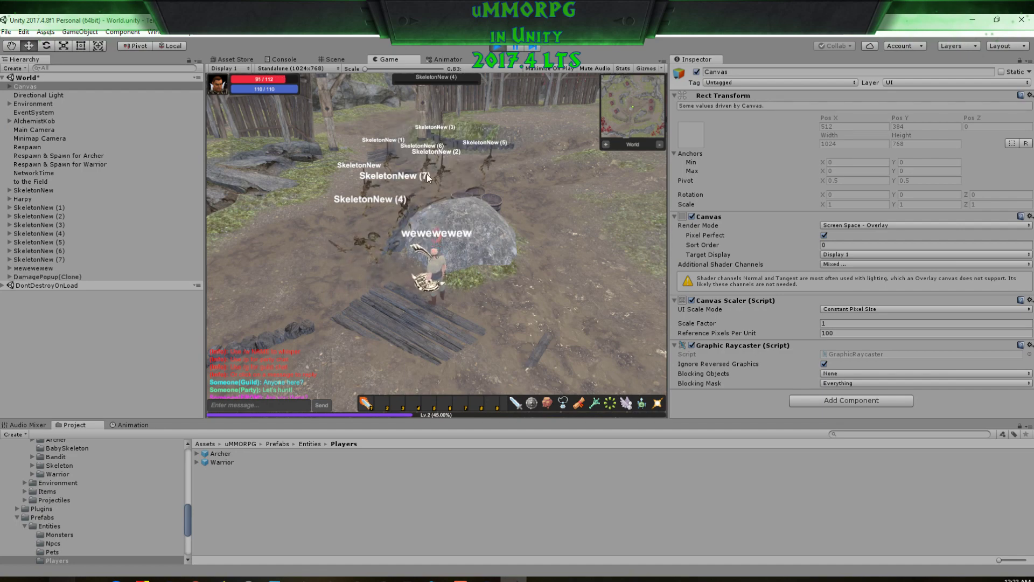
Step: Attack SkeletonNew (7) from behind the rock with the Warrior
right_click_drag(403, 219, 570, 286)
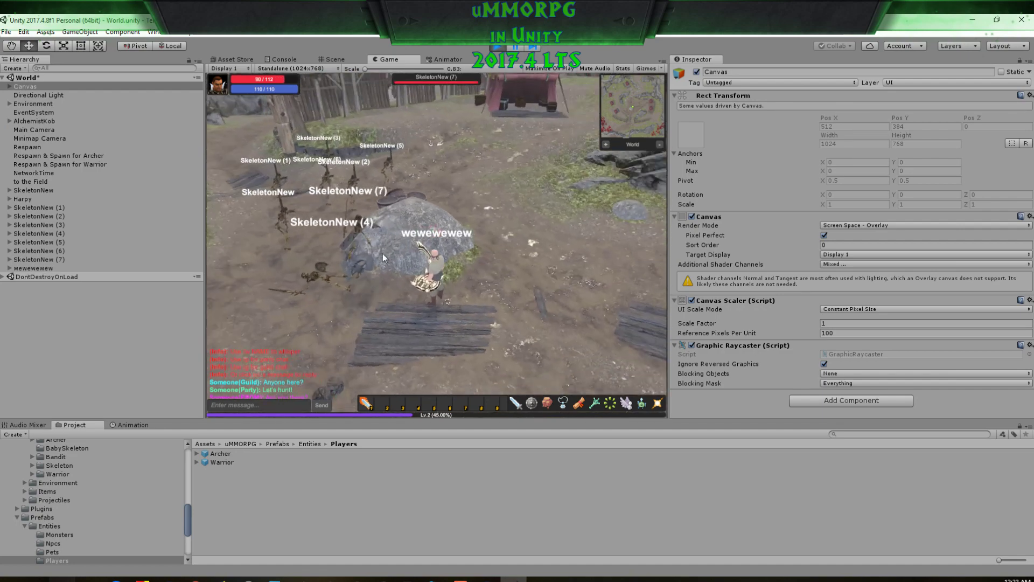
left_click(370, 239)
right_click_drag(380, 225, 325, 248)
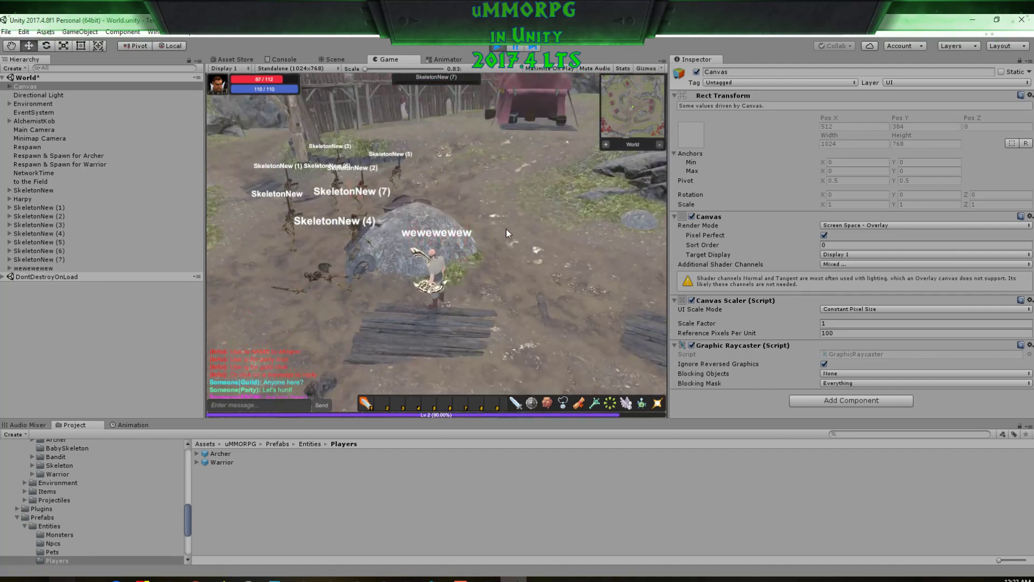
Step: Walk the Warrior around the rock past the barrels to draw the skeleton group into attacking
right_click_drag(506, 228, 498, 194)
left_click(499, 194)
right_click_drag(554, 277, 403, 295)
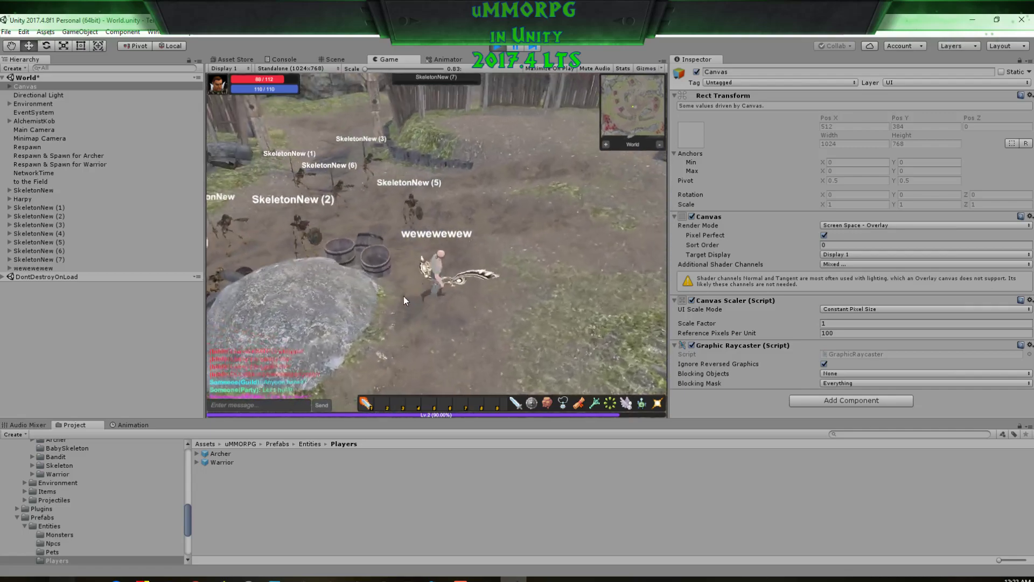
left_click(528, 207)
right_click_drag(364, 237, 11, 304)
key("a")
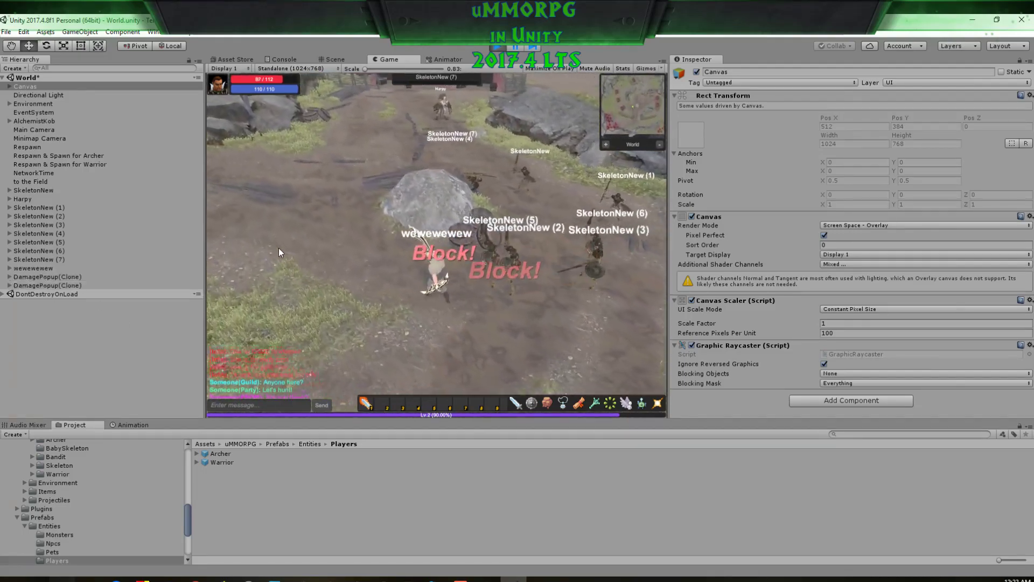
Step: Retreat from the pursuing skeletons to the flat stone slabs and watch how the group chases the Warrior
right_click_drag(329, 251, 594, 239)
key("s")
right_click_drag(466, 274, 580, 247)
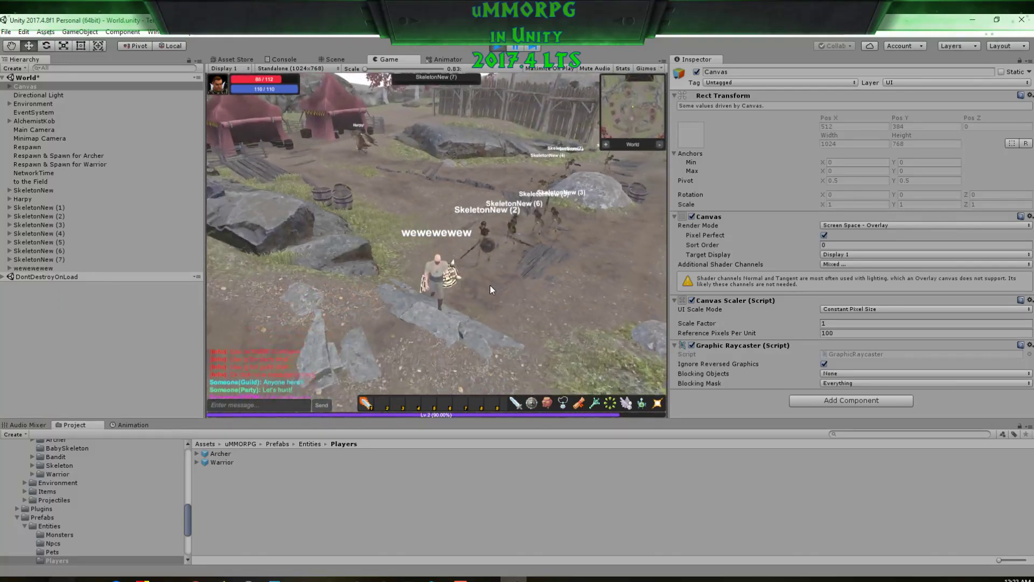
right_click_drag(489, 283, 553, 279)
key("a")
key("w")
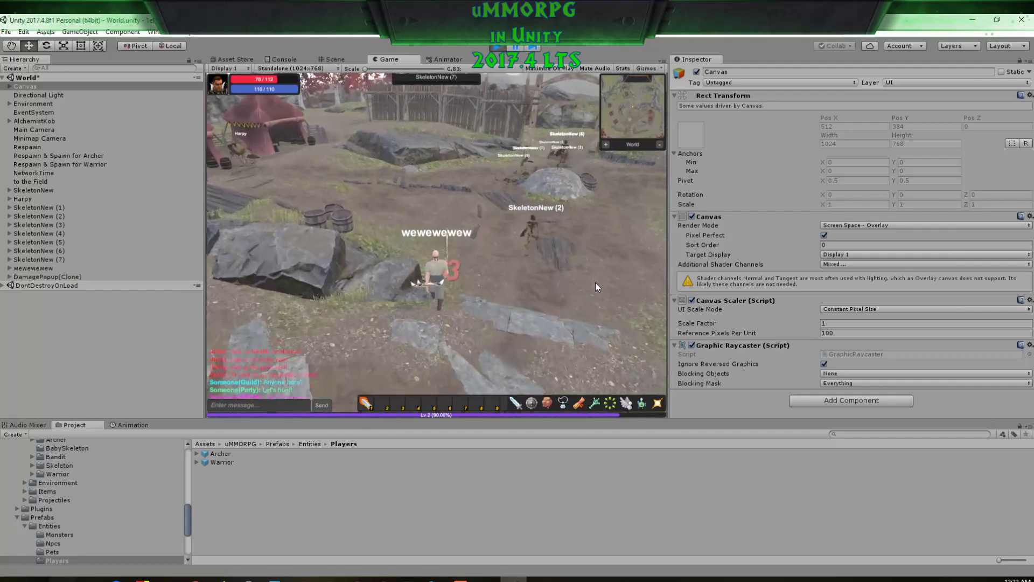
Step: Walk the Warrior back across the field toward the skeleton group at the rock
key("w")
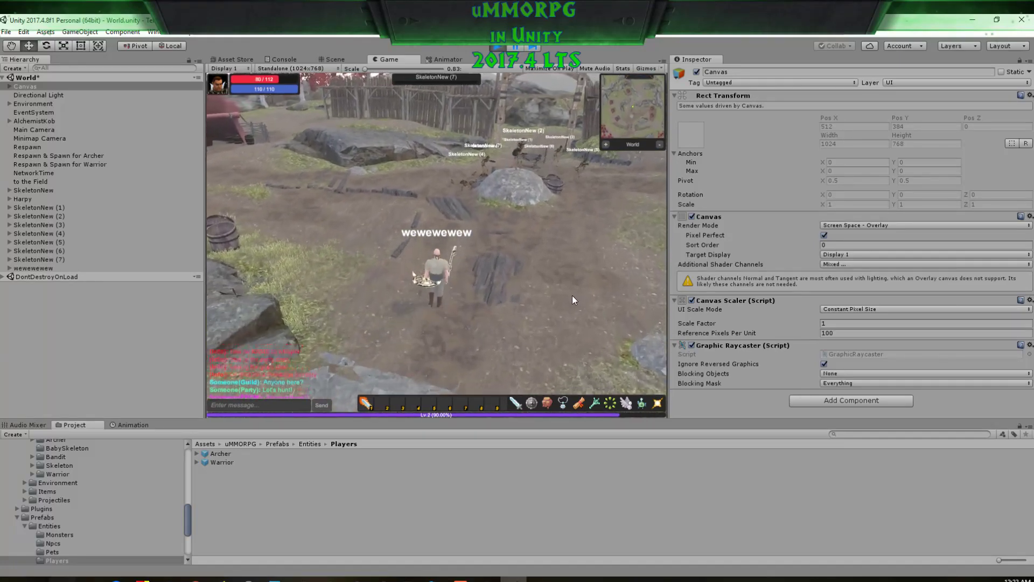
key("w")
right_click_drag(522, 311, 576, 307)
right_click_drag(512, 291, 604, 283)
key("w")
key("d")
key("a")
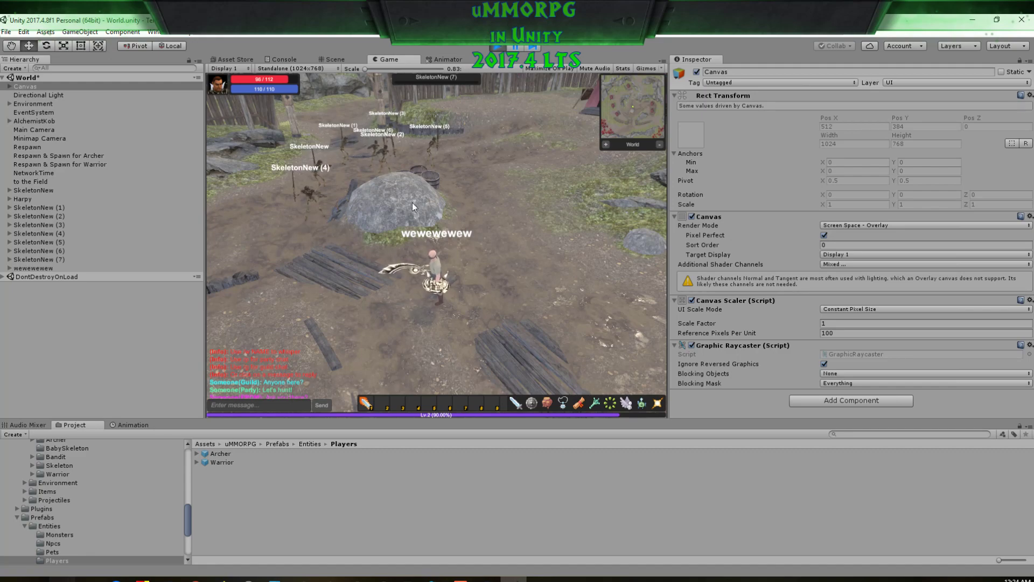
Step: Circle to the barrel side of the rock and target SkeletonNew (7) with the Warrior
left_click(530, 224)
right_click_drag(529, 224, 335, 218)
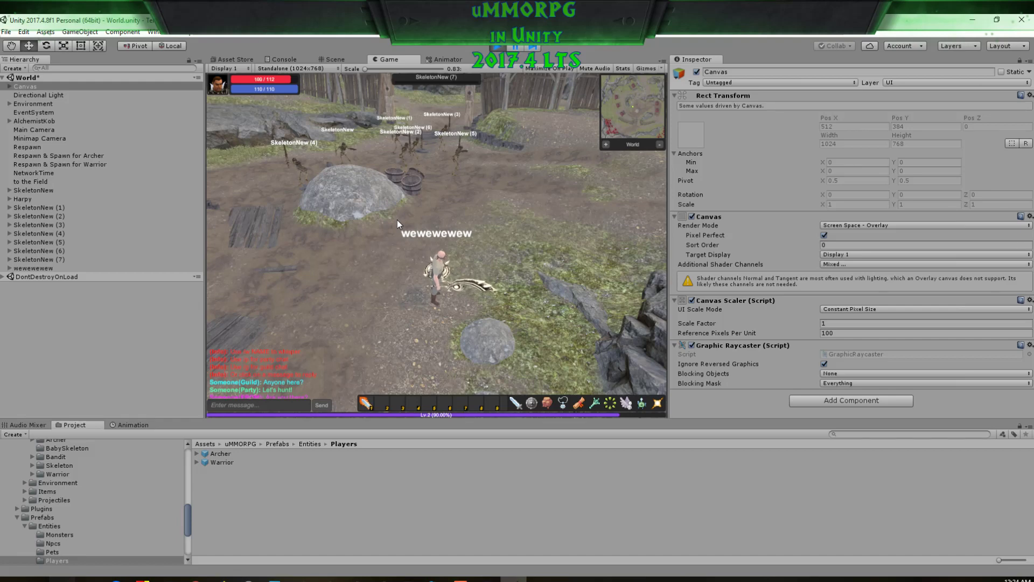
right_click_drag(432, 217, 361, 236)
left_click(360, 222)
key("w")
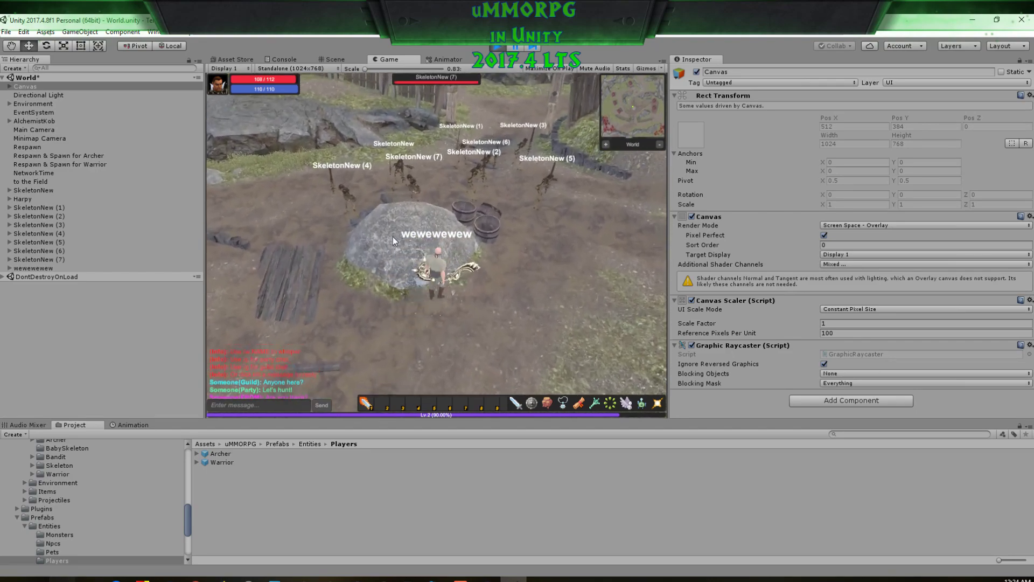
Step: Draw the skeleton group off its spot and lead it around the rock
key("d")
key("s")
key("a")
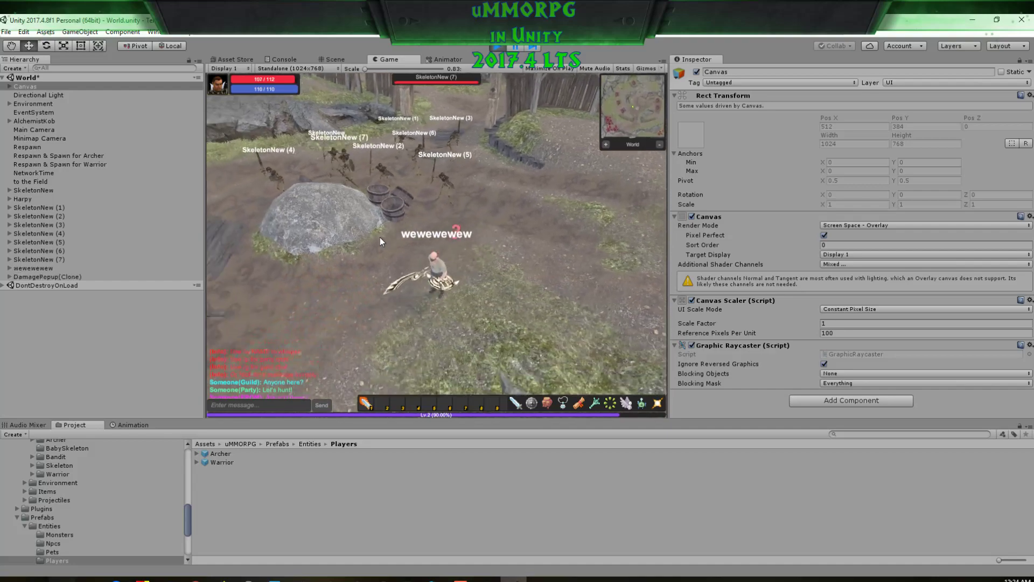
key("a")
right_click_drag(415, 235, 603, 204)
key("w")
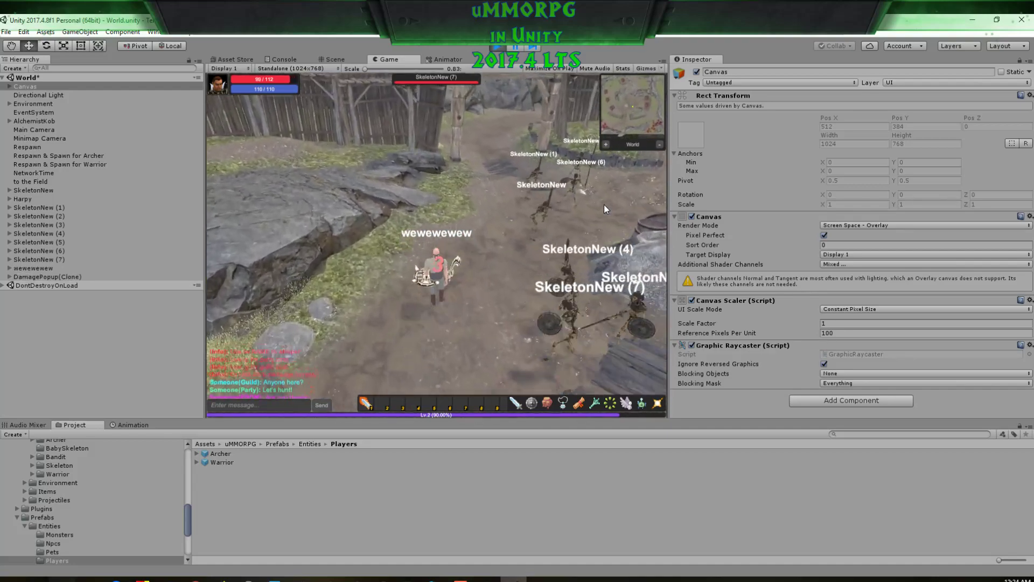
Step: Run away from the skeleton group up to the rocky slope to test how far the monsters follow
key("d")
right_click_drag(541, 212, 496, 182)
key("s")
key("a")
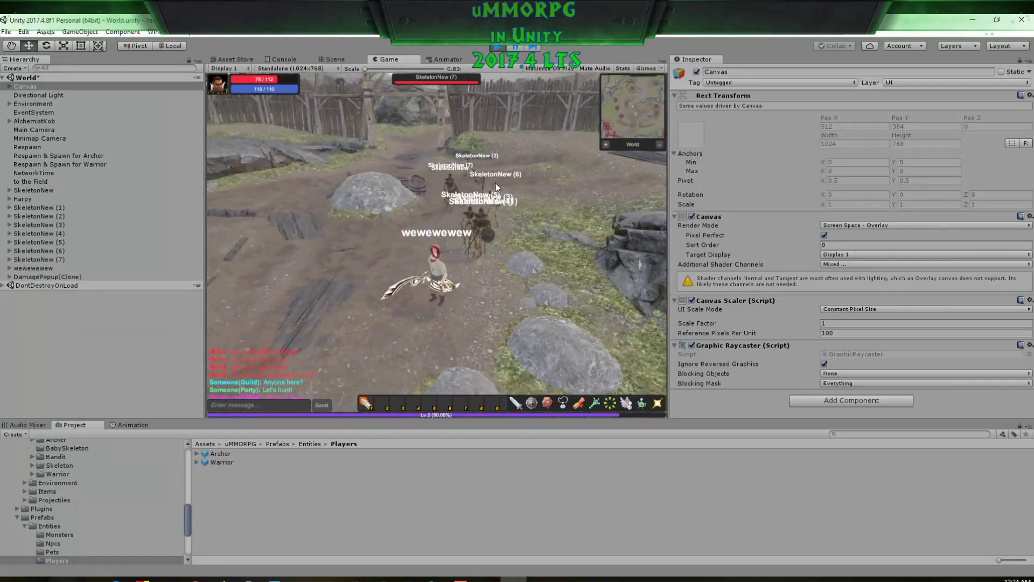
key("s")
key("a")
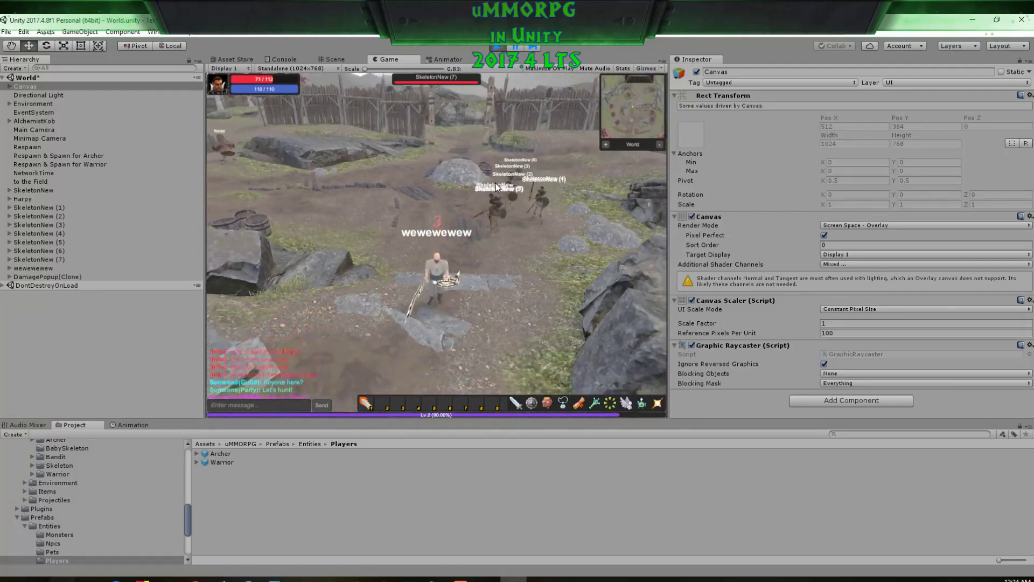
key("s")
key("a")
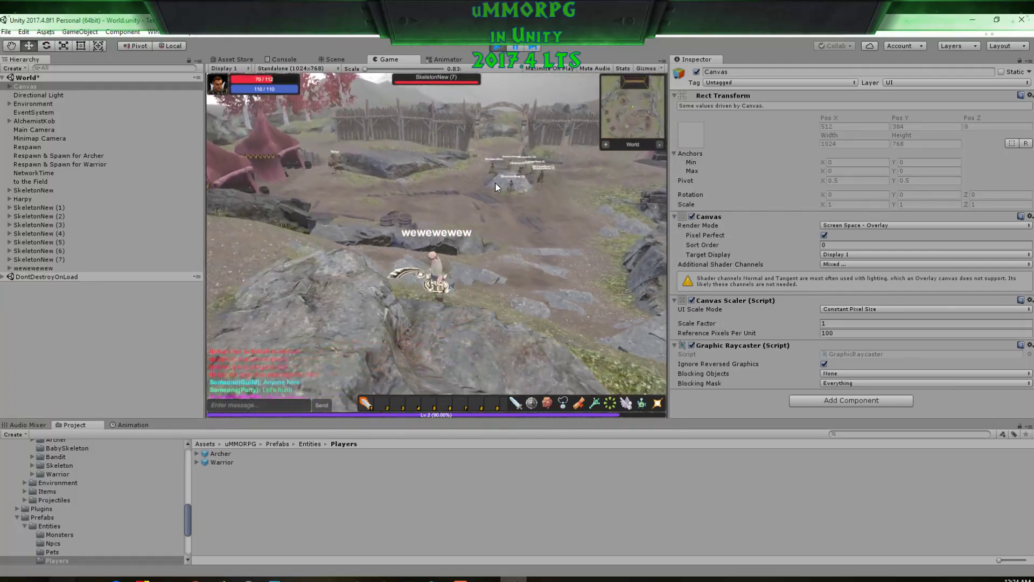
Step: Return the Warrior to the planks near the rock for a close-up of the sword and shield
key("w")
key("w")
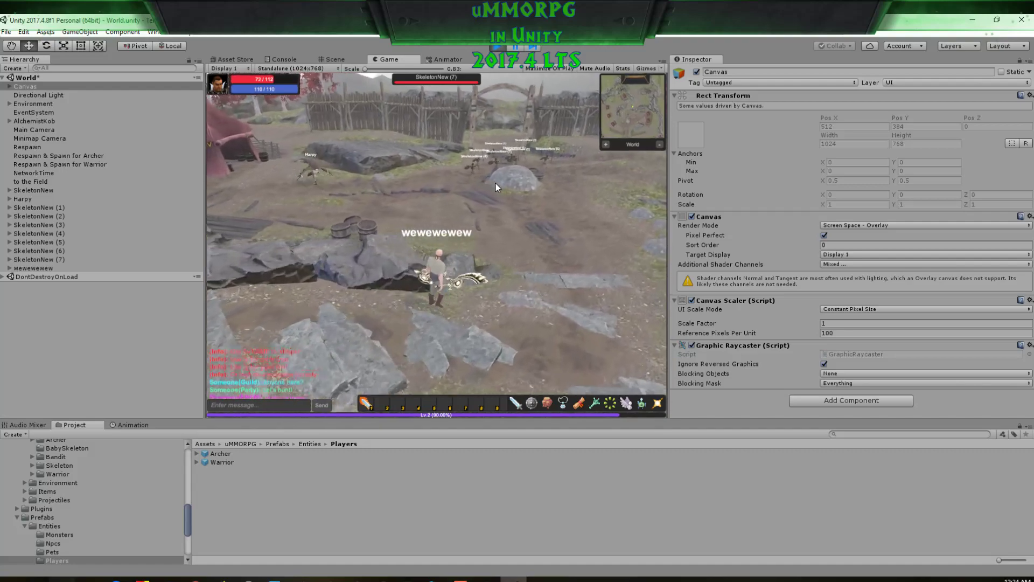
right_click_drag(496, 183, 165, 154)
key("d")
key("w")
key("a")
scroll(375, 209, "up", 5)
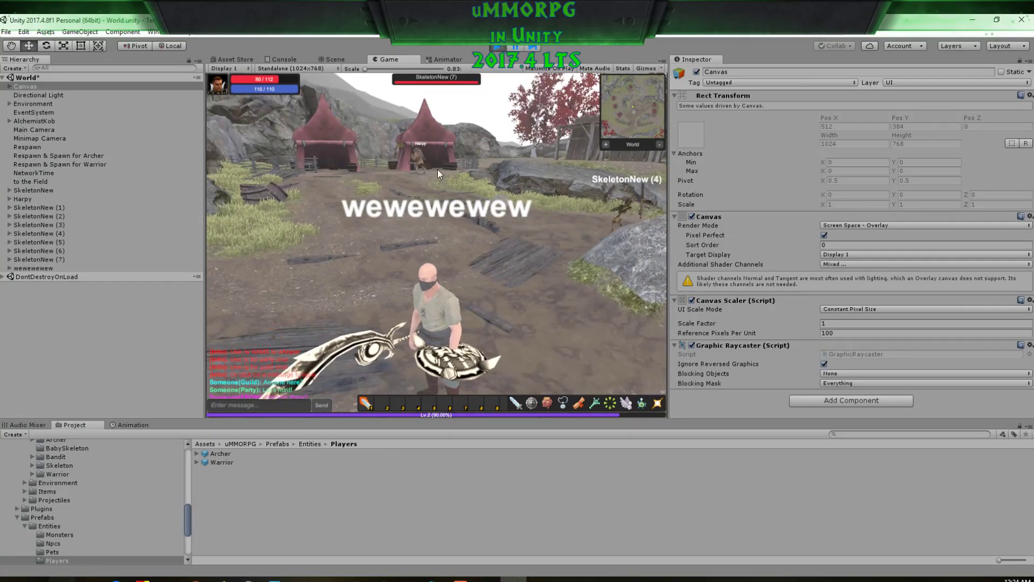
Step: Look around the Warrior at the Harpy tents, the gate and the skeleton group
right_click_drag(438, 169, 428, 259)
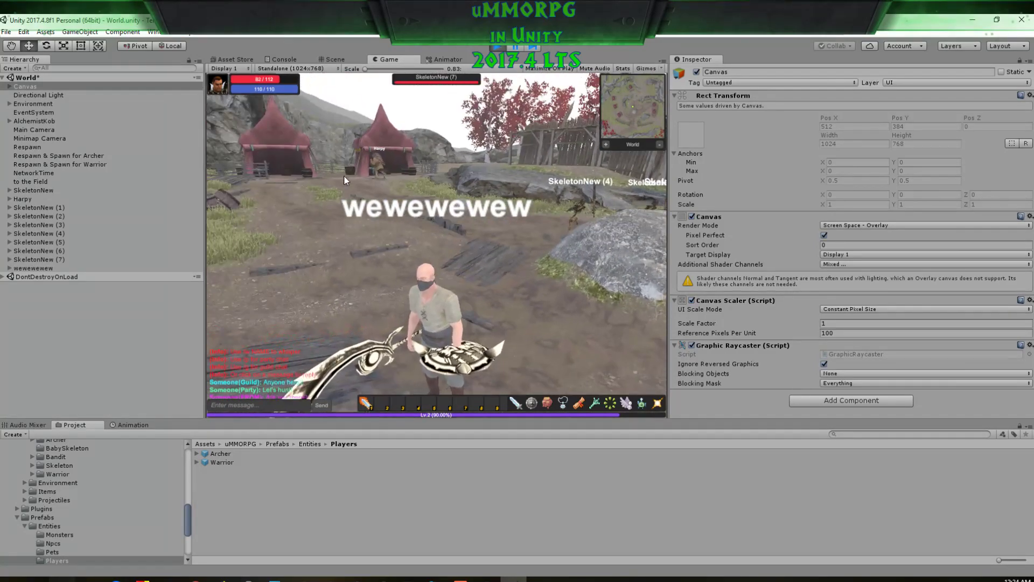
right_click_drag(386, 166, 651, 269)
scroll(496, 264, "down", 3)
scroll(496, 263, "down", 3)
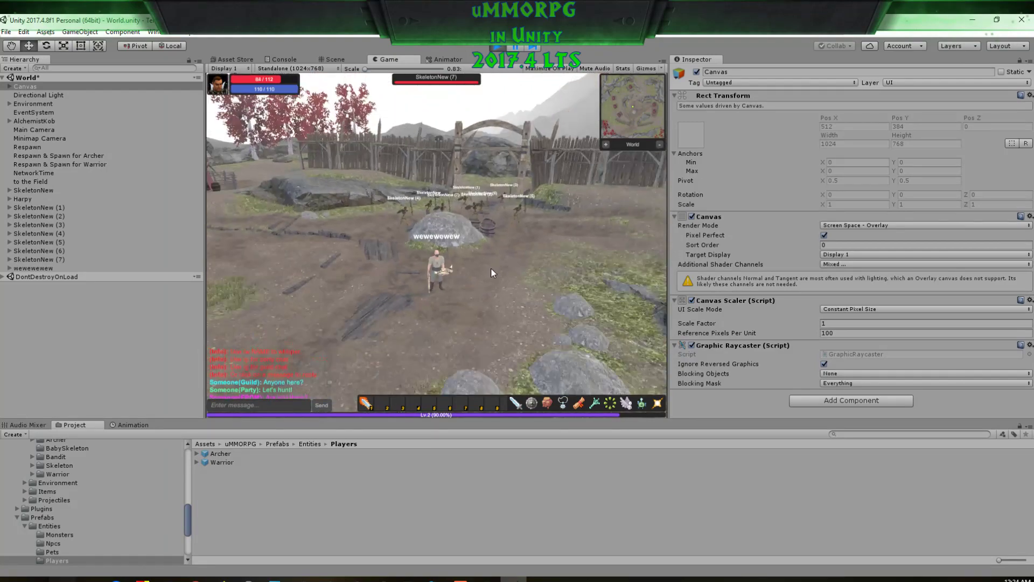
right_click_drag(490, 267, 308, 292)
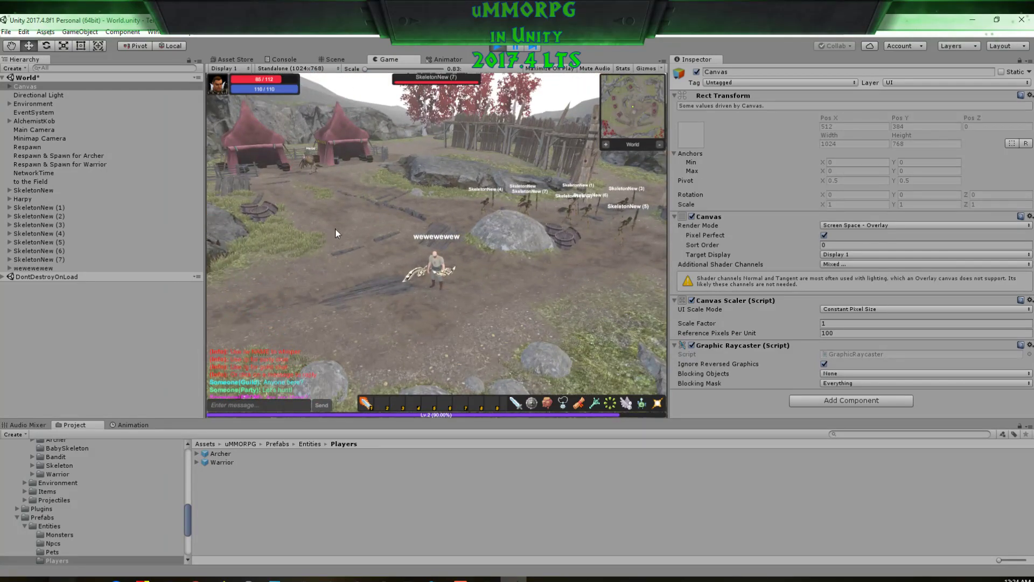
Step: Walk the Warrior back from the rock toward the flat stones, facing away from the gate
right_click_drag(335, 233, 421, 299)
key("w")
left_click_drag(421, 299, 413, 300)
key("s")
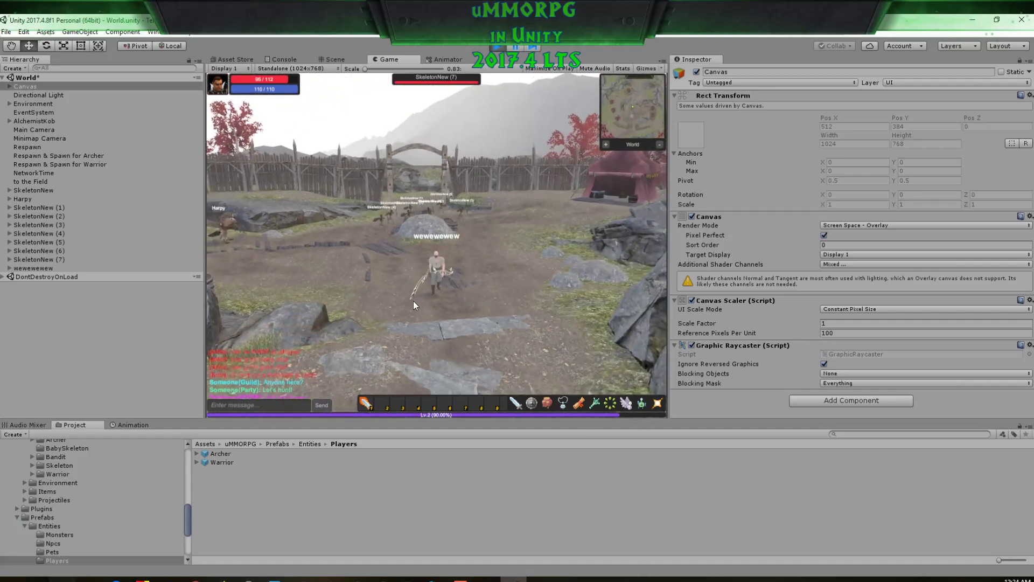